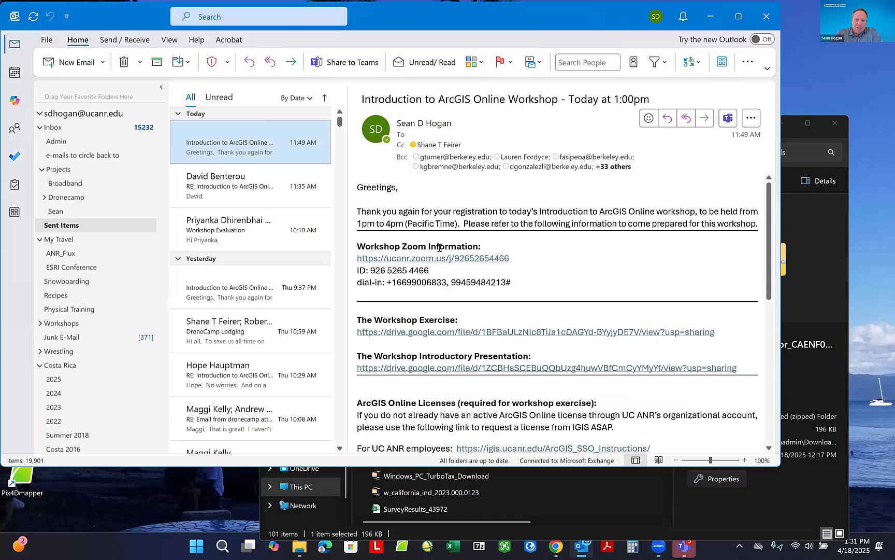
- Scroll down through the Downloads folder and close Outlook
scroll(528, 236, "down", 3)
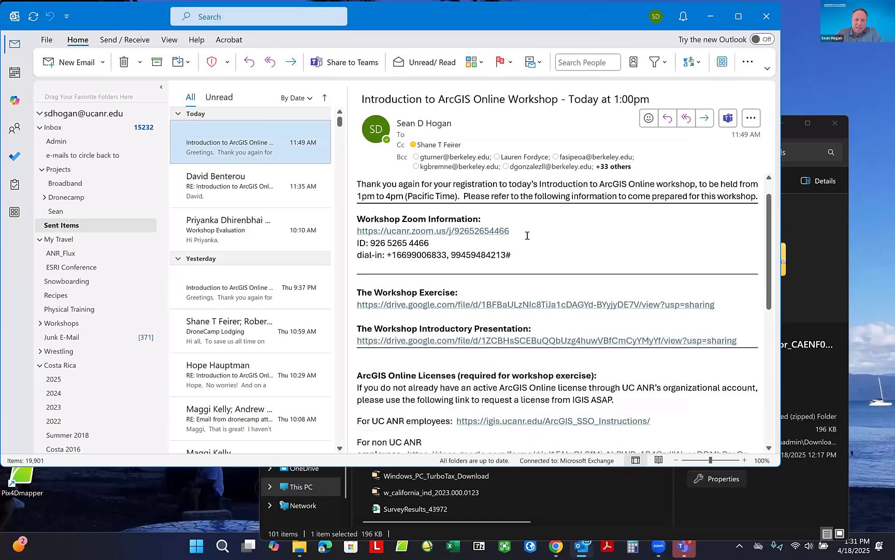
scroll(443, 237, "down", 1)
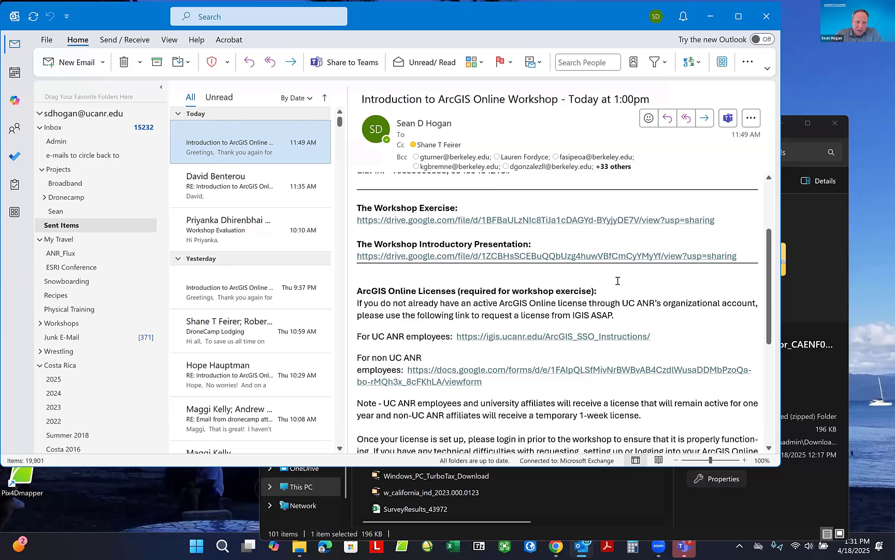
scroll(618, 280, "down", 2)
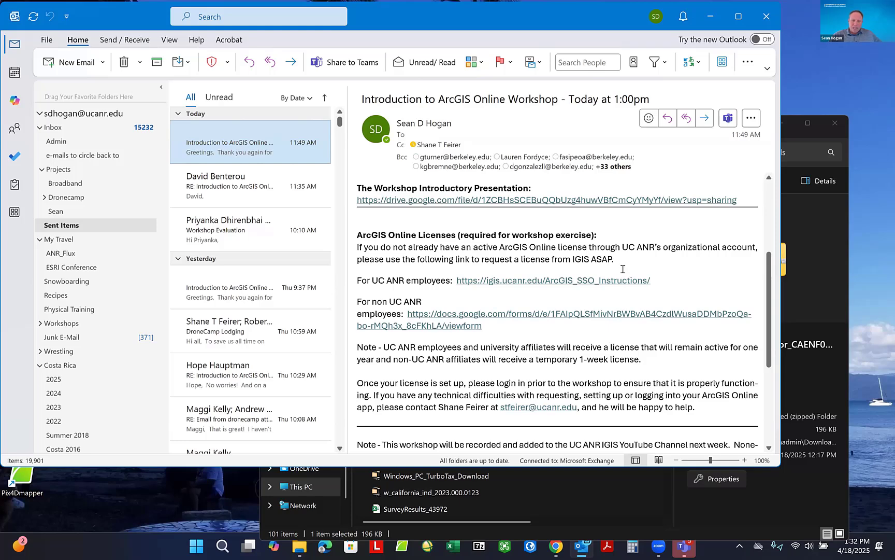
scroll(623, 269, "down", 1)
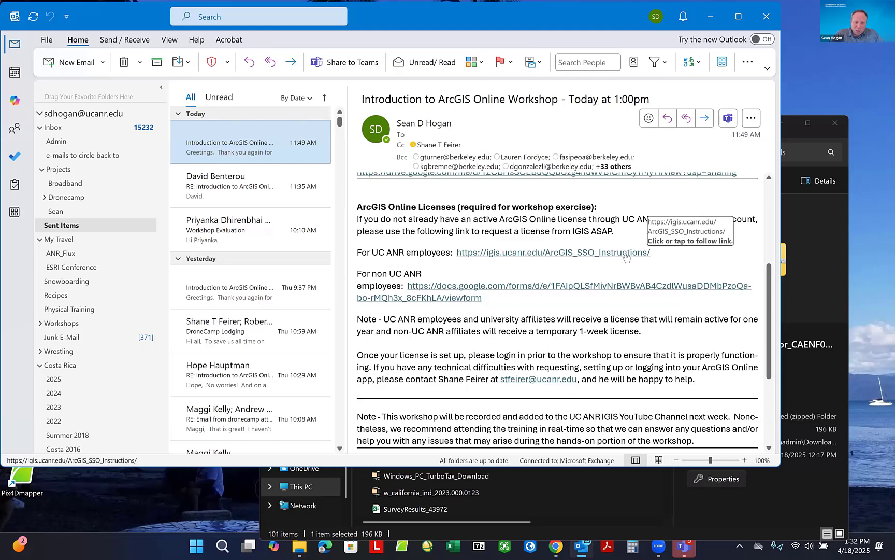
scroll(626, 257, "down", 3)
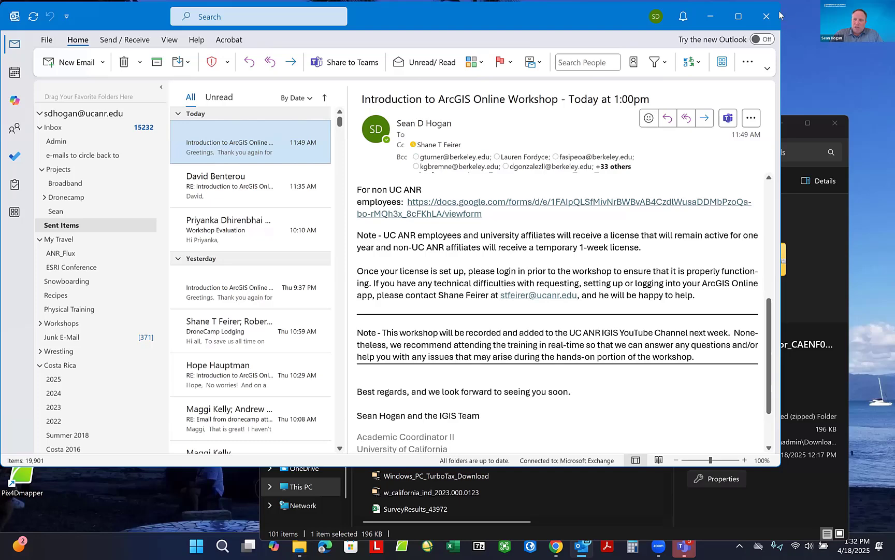
left_click(769, 14)
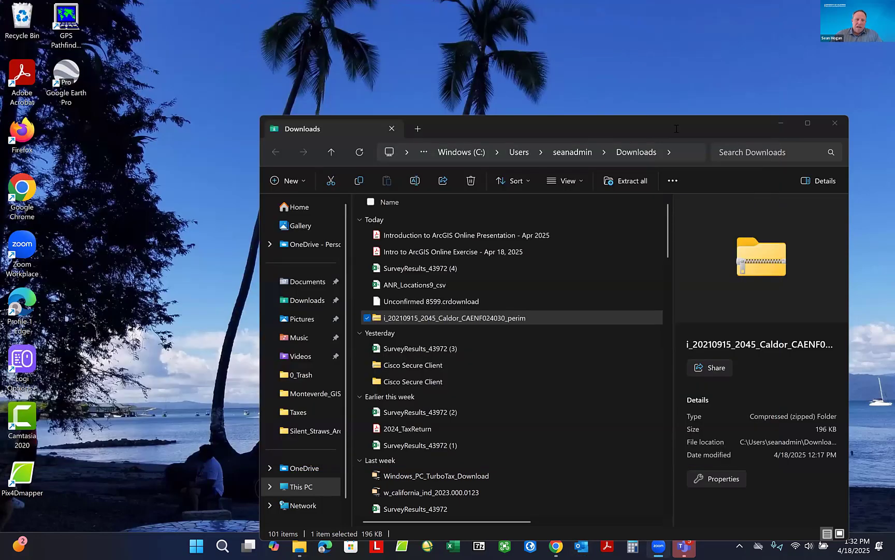
- Move the Downloads window aside, minimize it, and bring up the exercise document in Chrome
left_click_drag(655, 131, 534, 113)
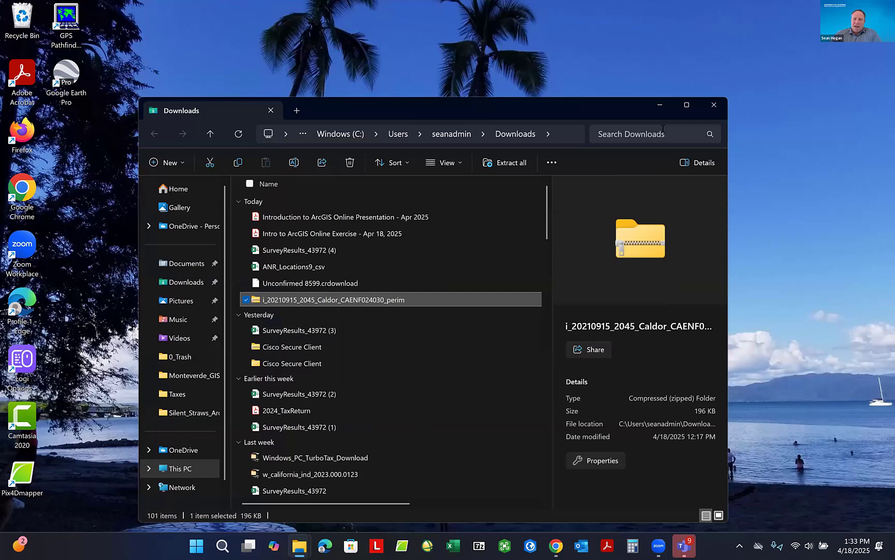
left_click(650, 107)
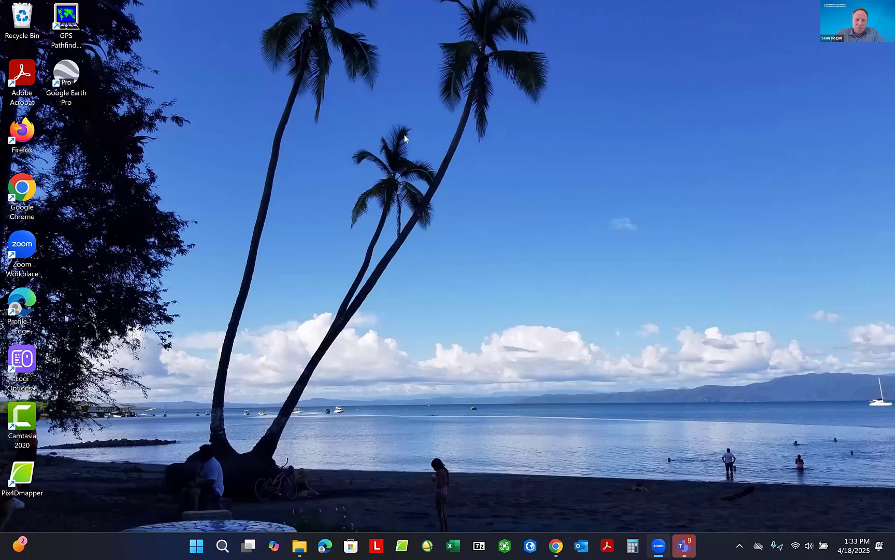
left_click(554, 545)
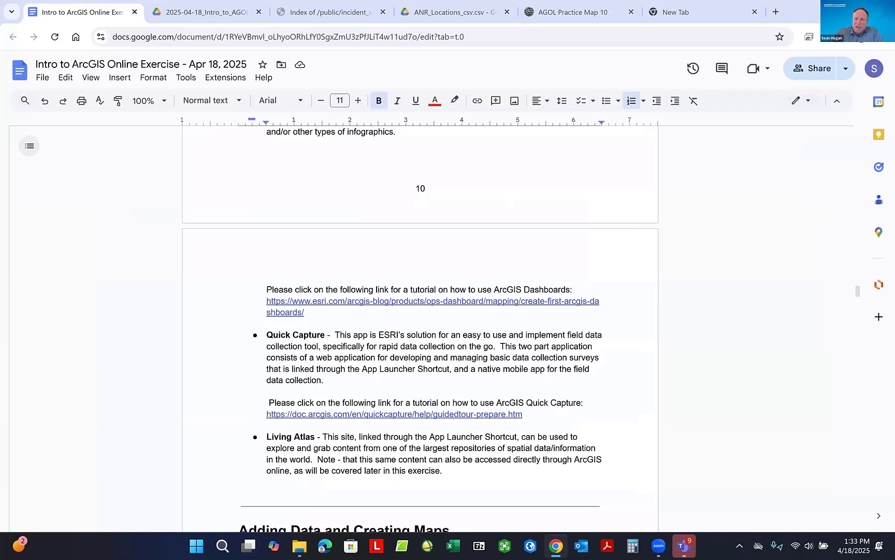
- Restore the Chrome window from maximized so the desktop shows around the exercise document
mouse_move(858, 11)
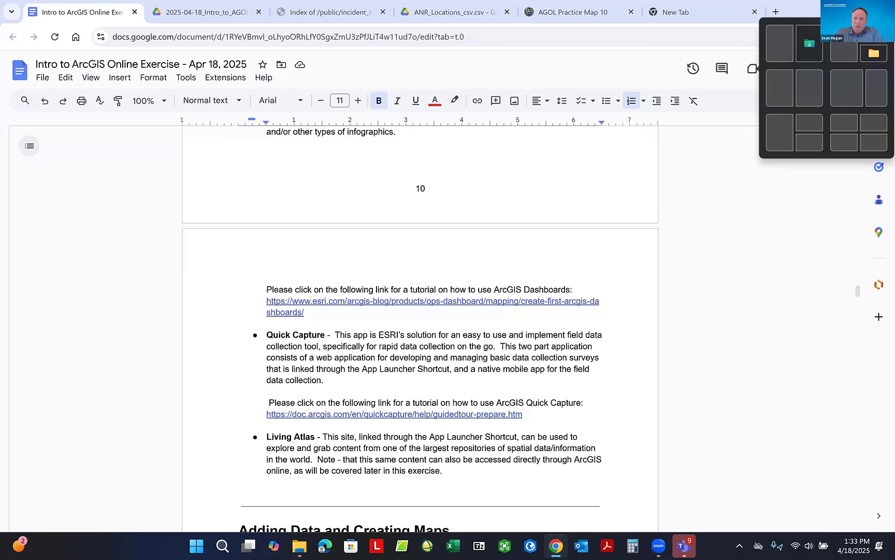
left_click(857, 11)
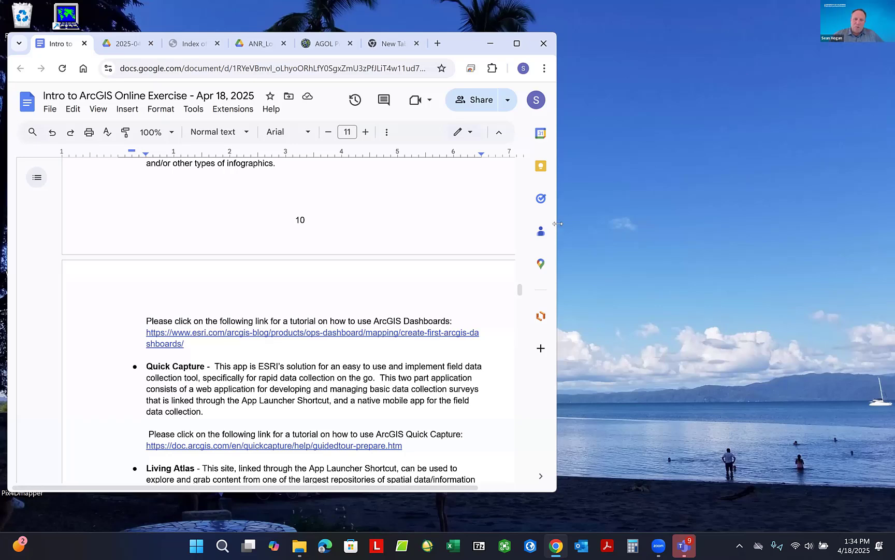
- Narrow the Chrome window to the left part of the screen and bring it to the front
left_click_drag(558, 223, 525, 220)
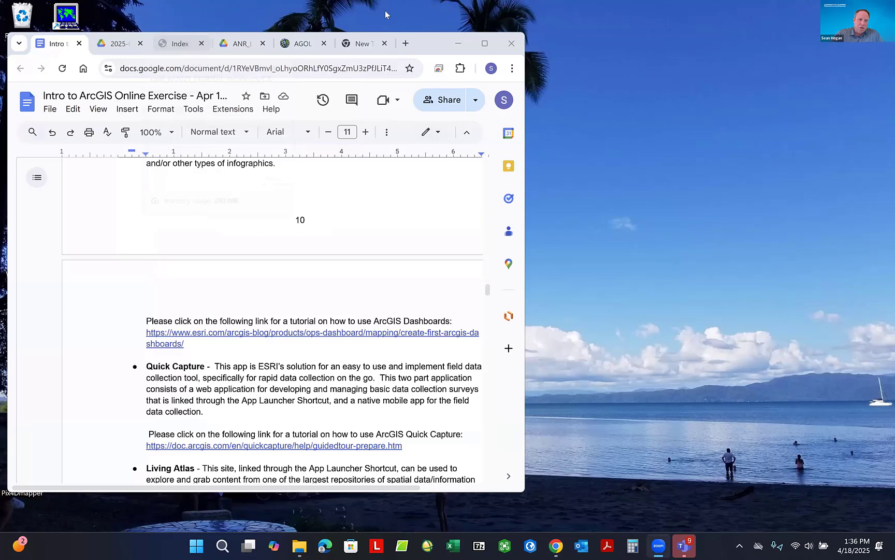
left_click(469, 65)
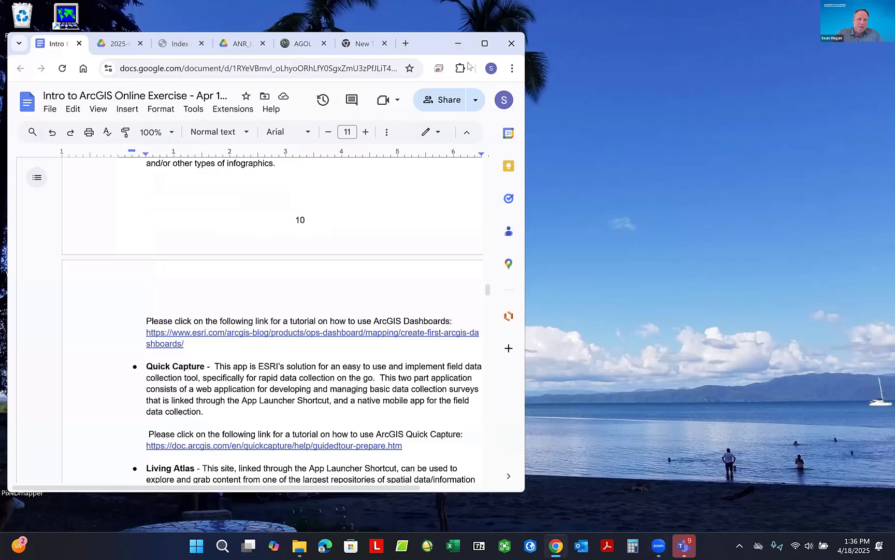
- Split the AGOL Practice Map 10 tab into its own window and widen it on both sides
left_click(306, 44)
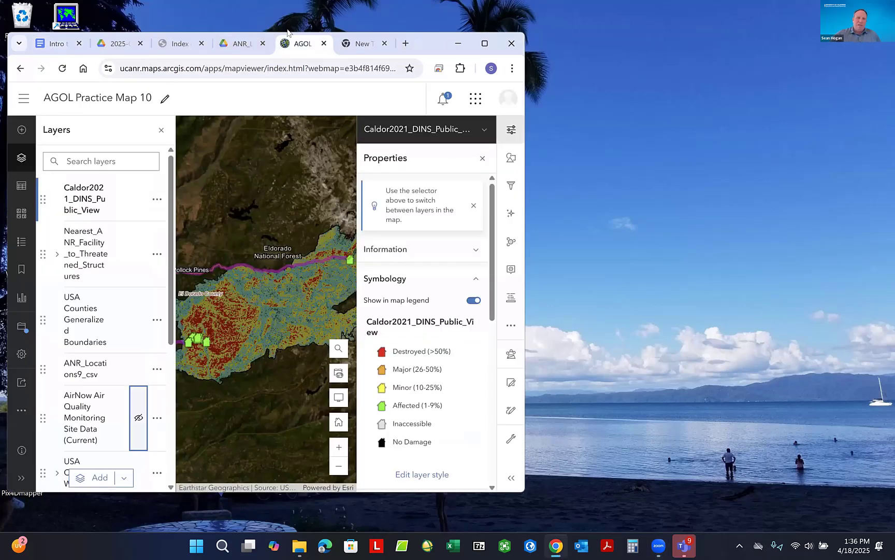
left_click_drag(308, 46, 343, 49)
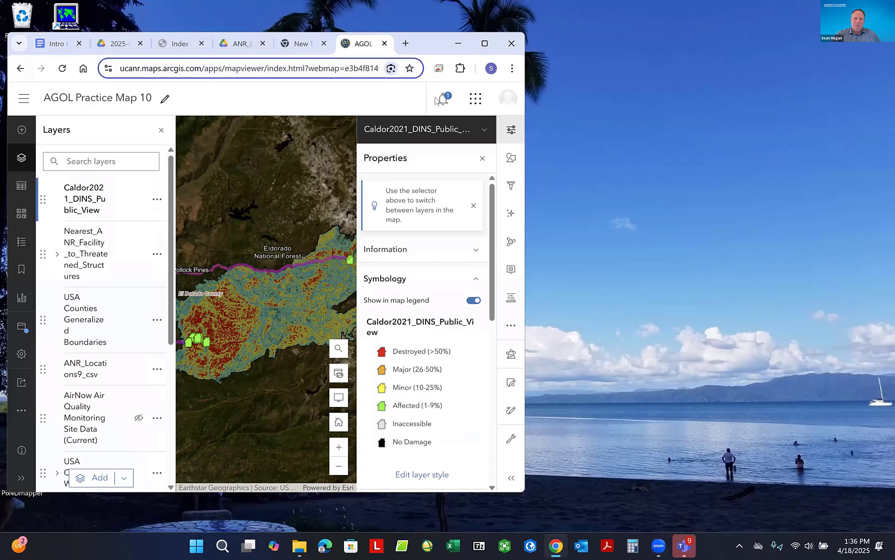
left_click_drag(435, 97, 423, 27)
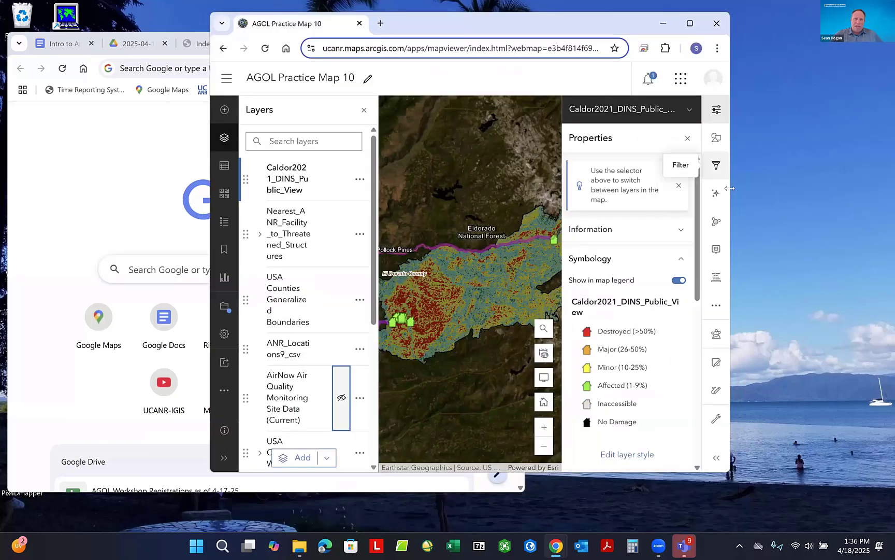
left_click_drag(729, 188, 841, 188)
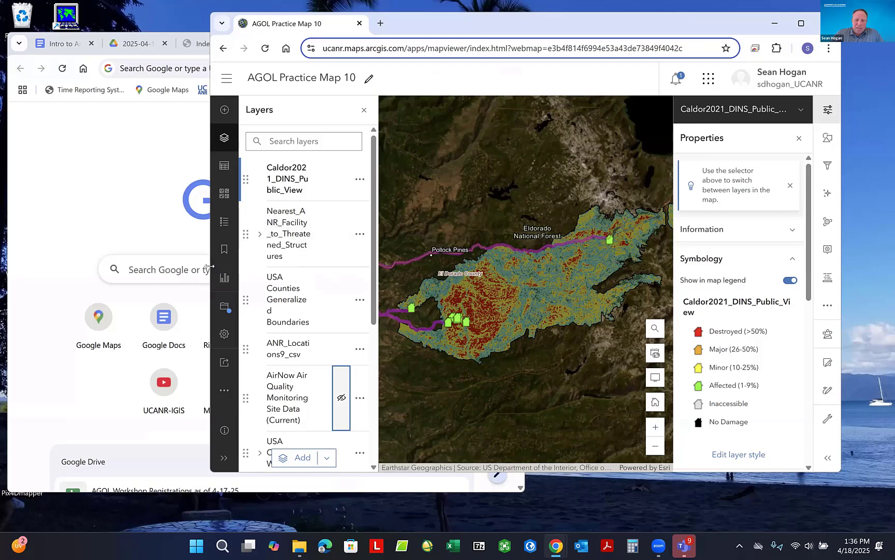
left_click_drag(210, 266, 157, 266)
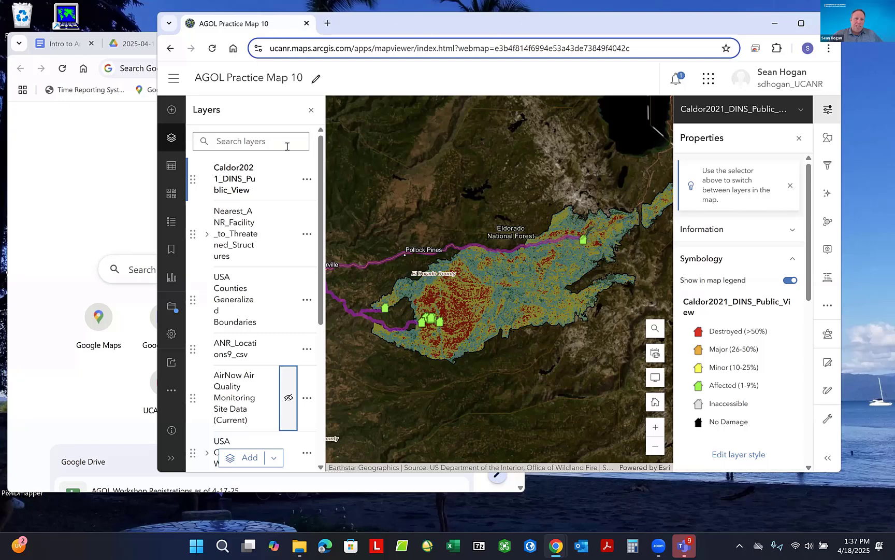
- In a new tab, search Google for 'arcgis online' and follow the Sign In result
left_click(327, 25)
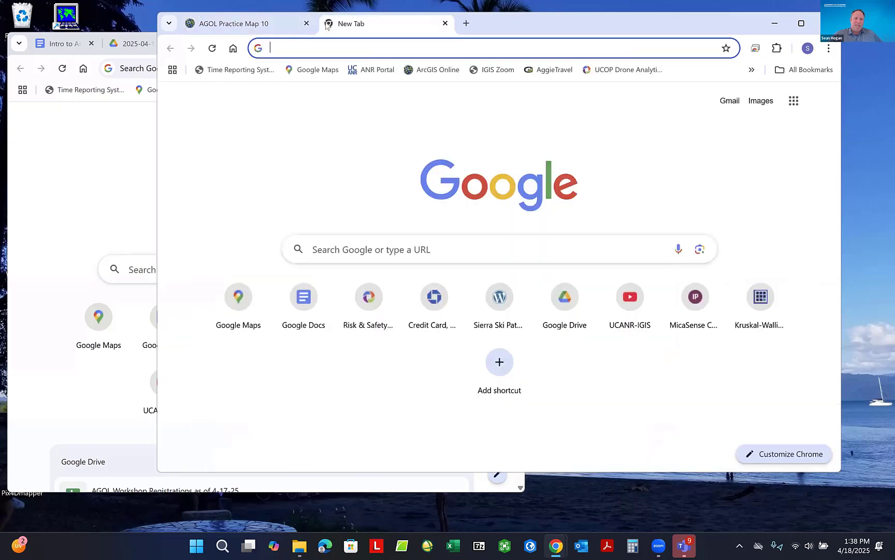
left_click(282, 48)
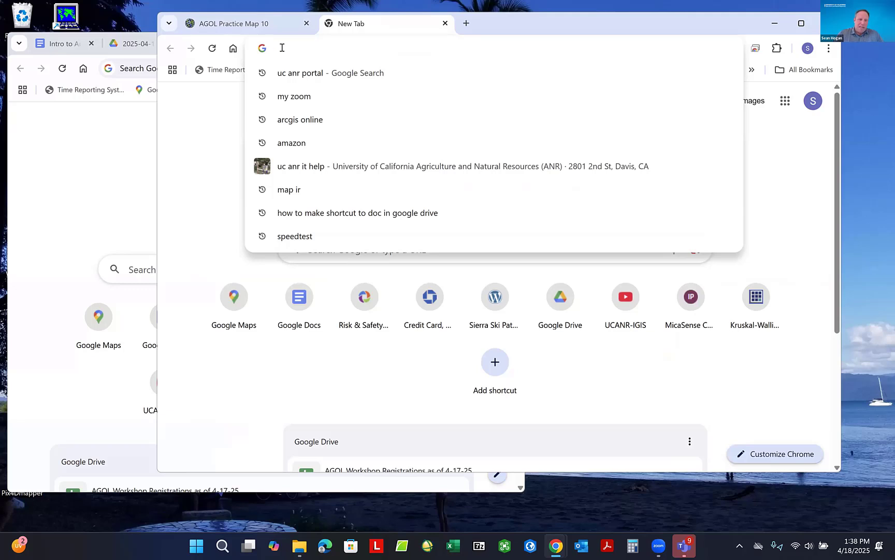
type("Arcgis online")
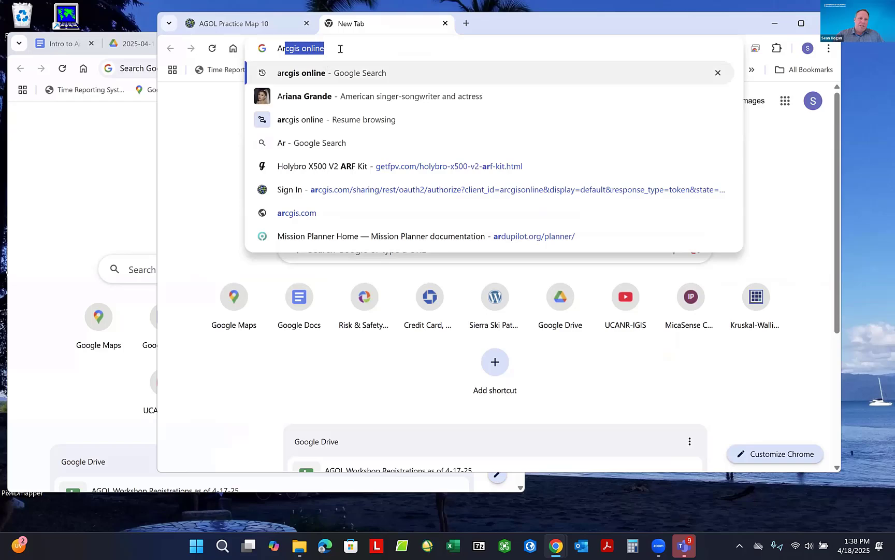
key("Right")
key("Return")
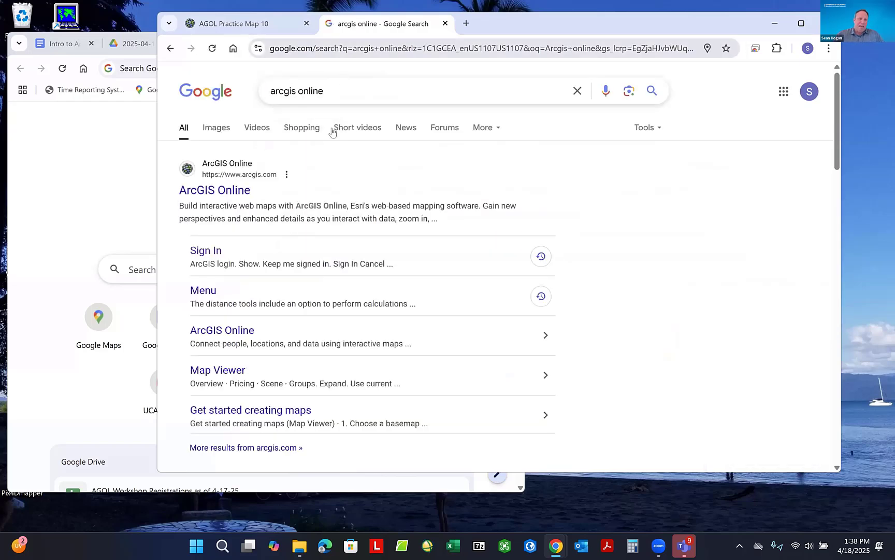
left_click(210, 253)
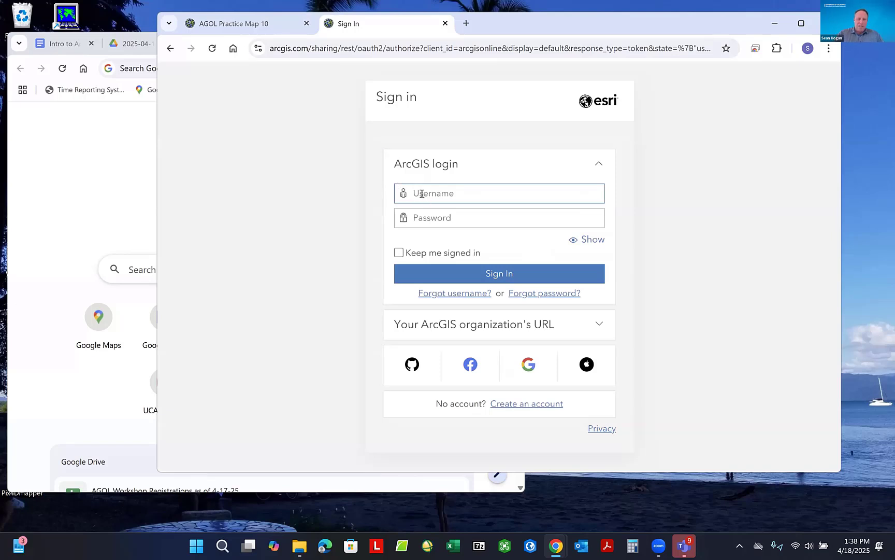
- Sign in with the organization username and account password to reach My content
type("sdhogan_UCANR")
key("Tab")
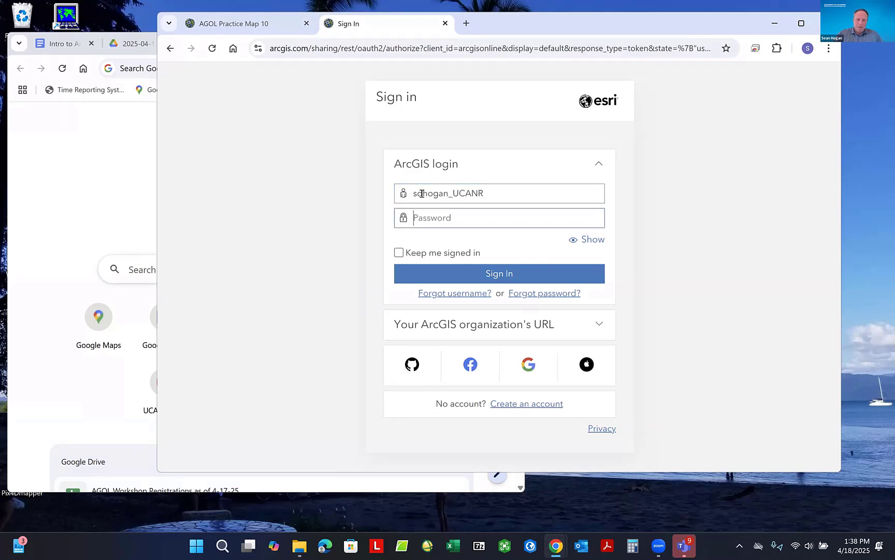
type("•••••••••")
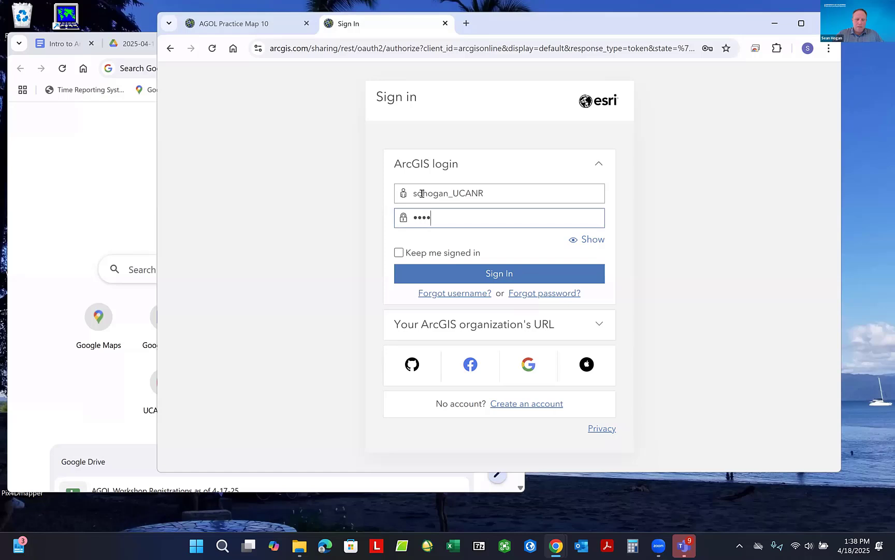
key("Return")
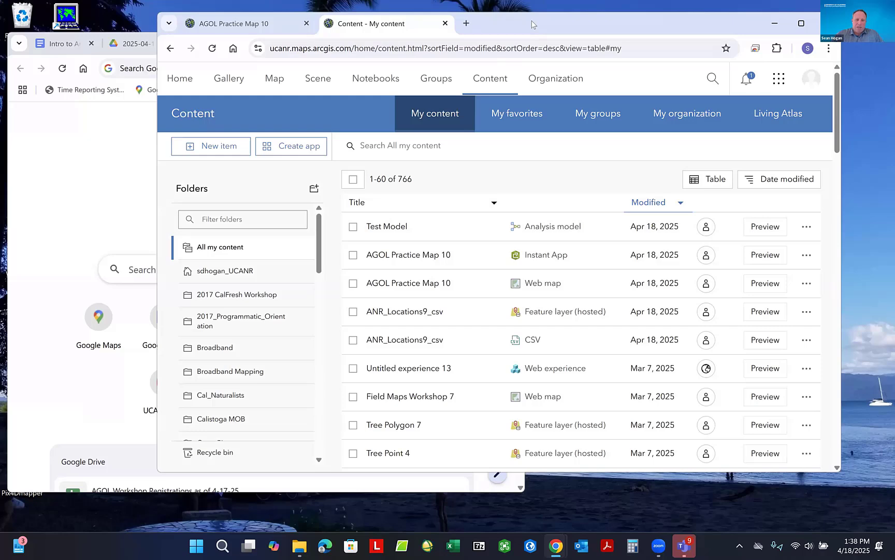
- Nudge the Chrome window showing My content slightly to the left
left_click_drag(534, 25, 507, 19)
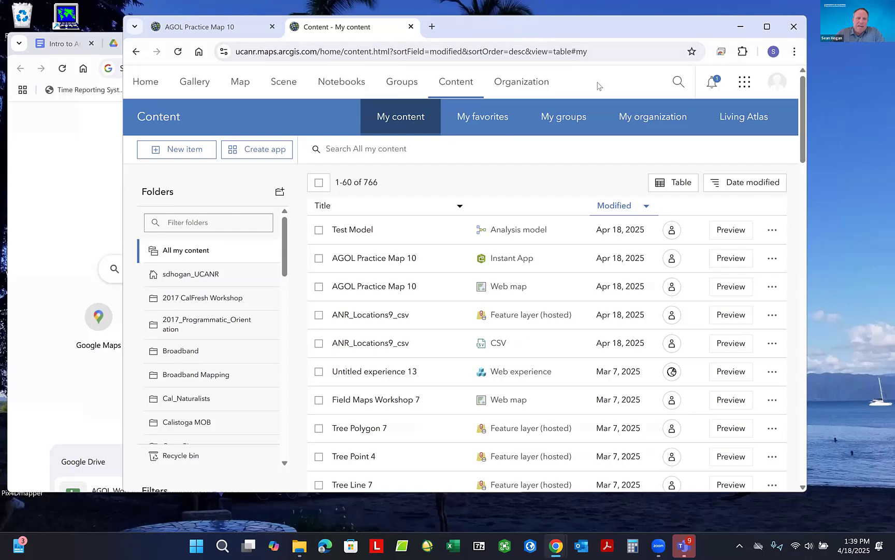
- Go to the organization home page, open the UC ANR Gallery, and browse its item cards
left_click(145, 86)
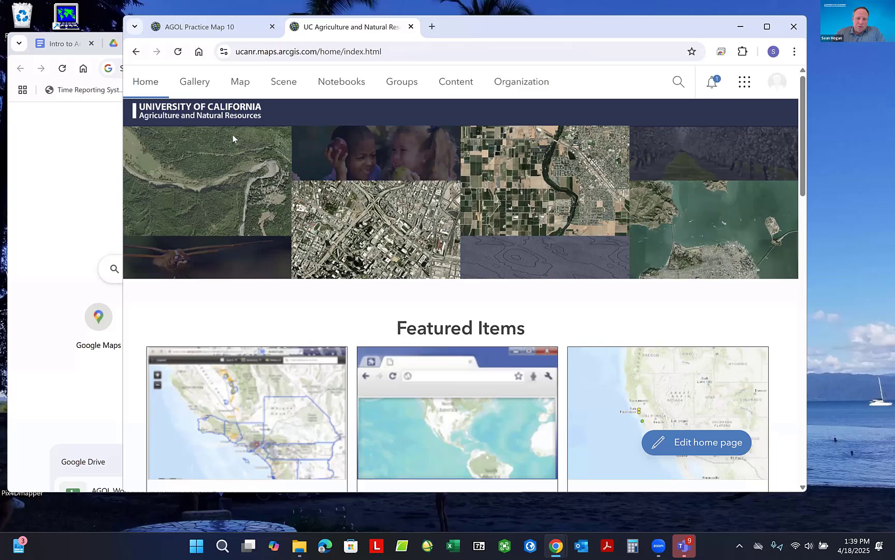
left_click(195, 84)
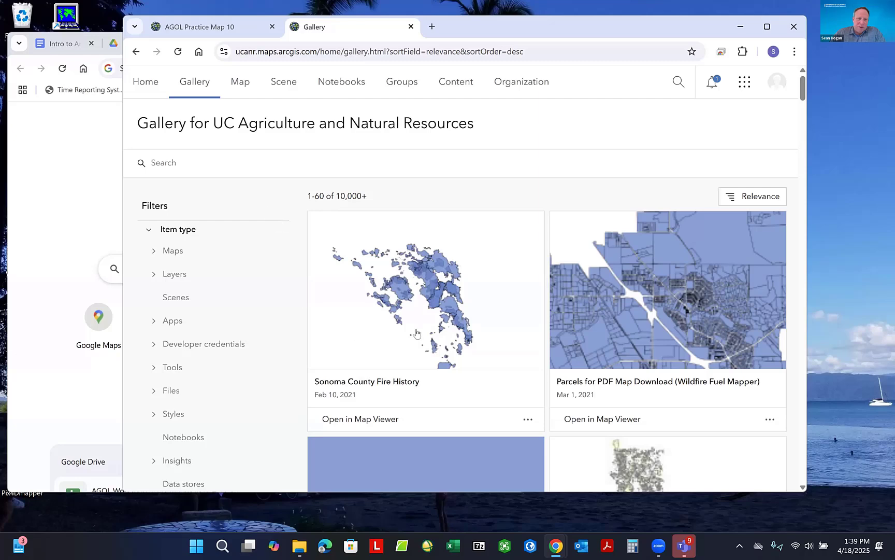
mouse_move(370, 296)
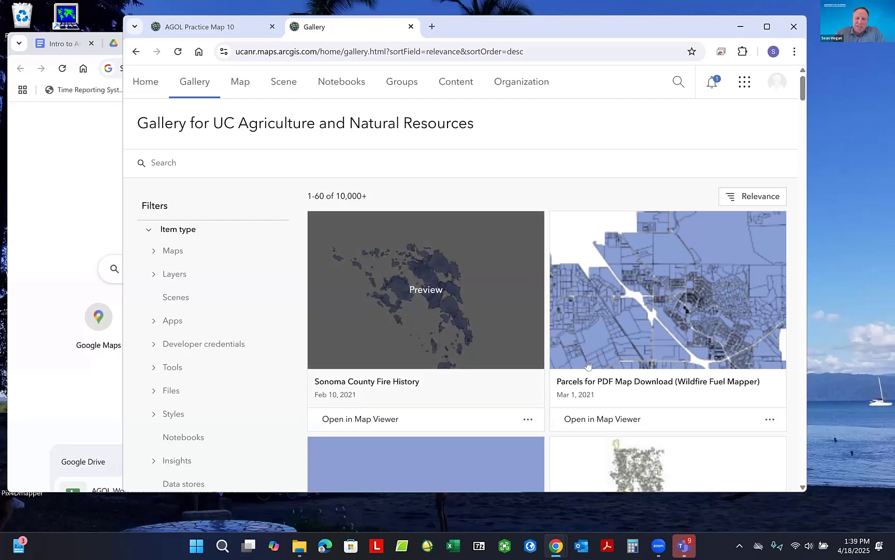
mouse_move(650, 343)
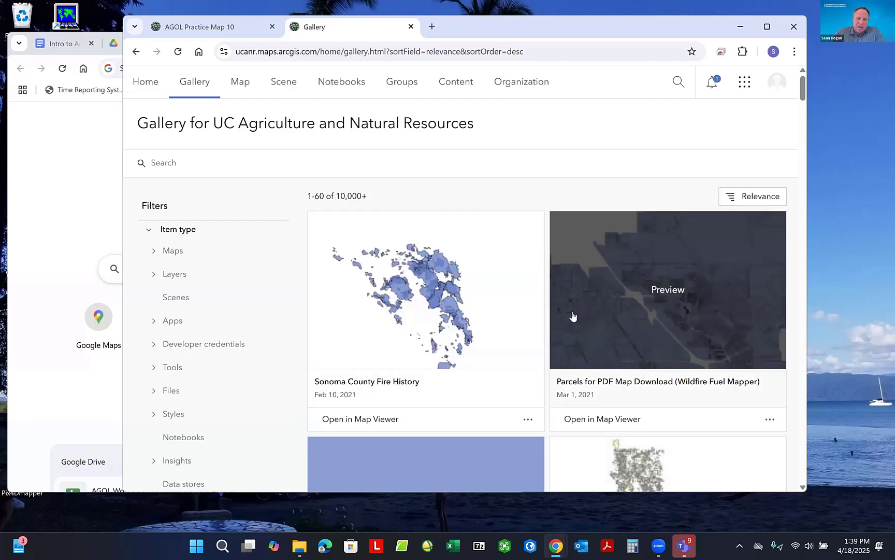
scroll(570, 313, "down", 5)
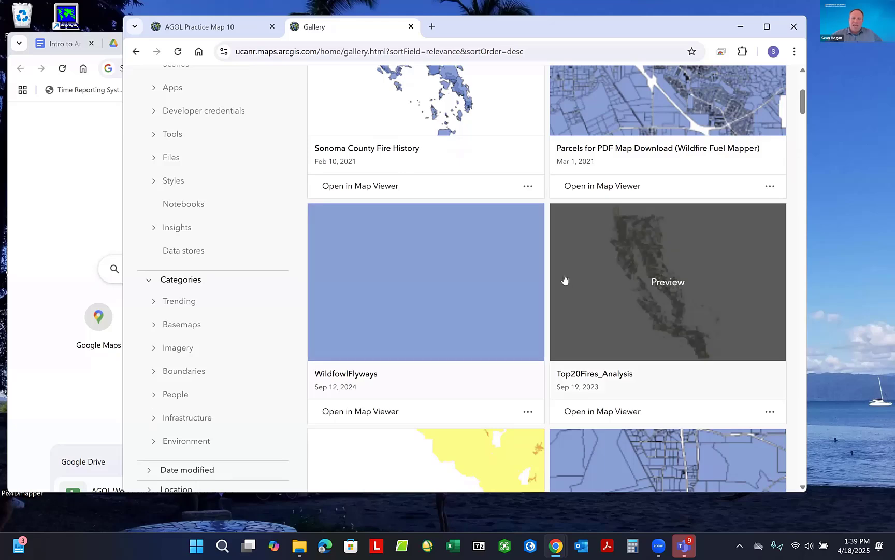
scroll(565, 276, "up", 3)
scroll(564, 276, "up", 2)
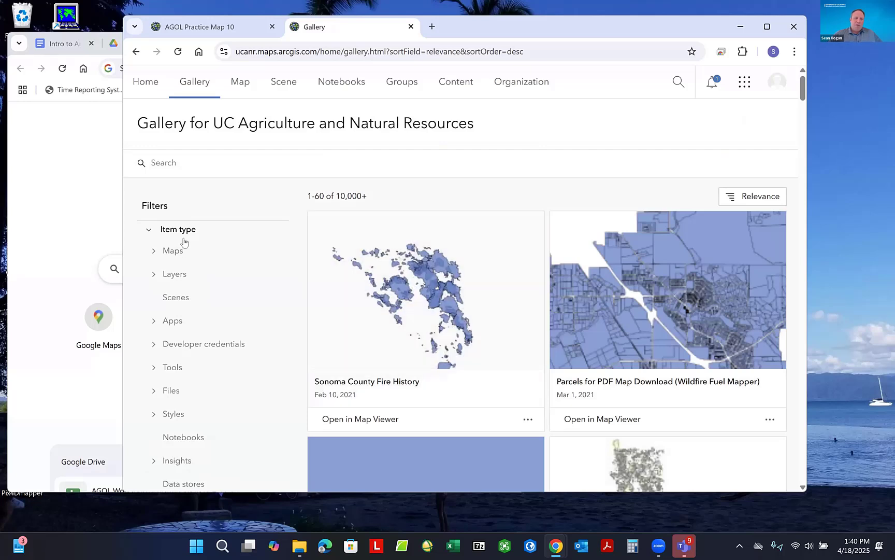
left_click(154, 252)
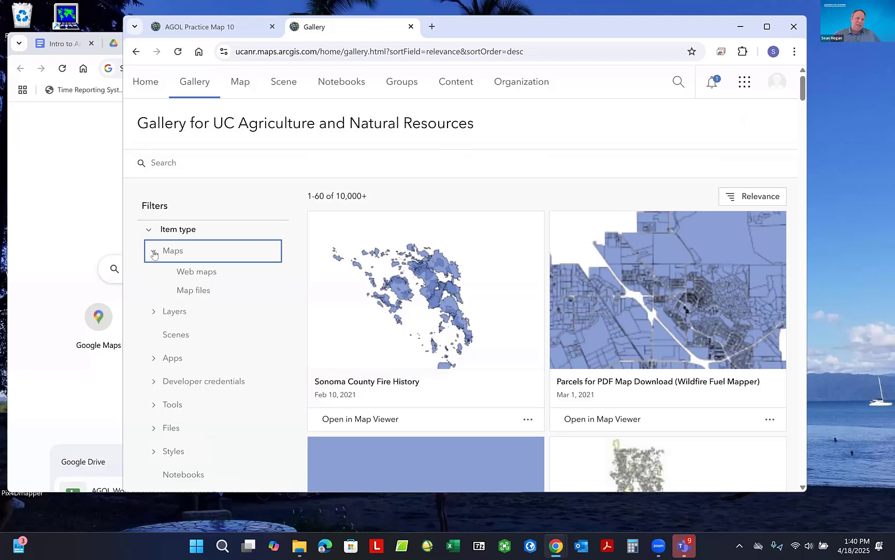
left_click(154, 253)
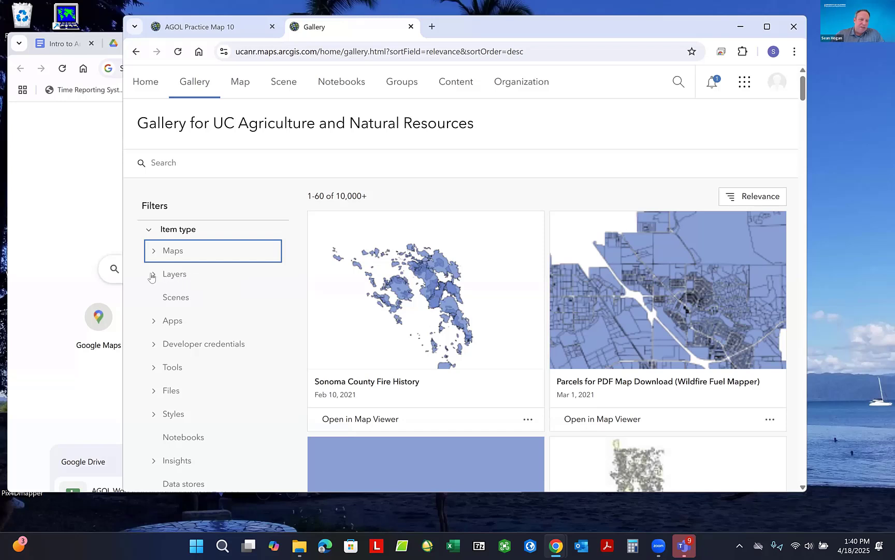
left_click(173, 278)
left_click(172, 278)
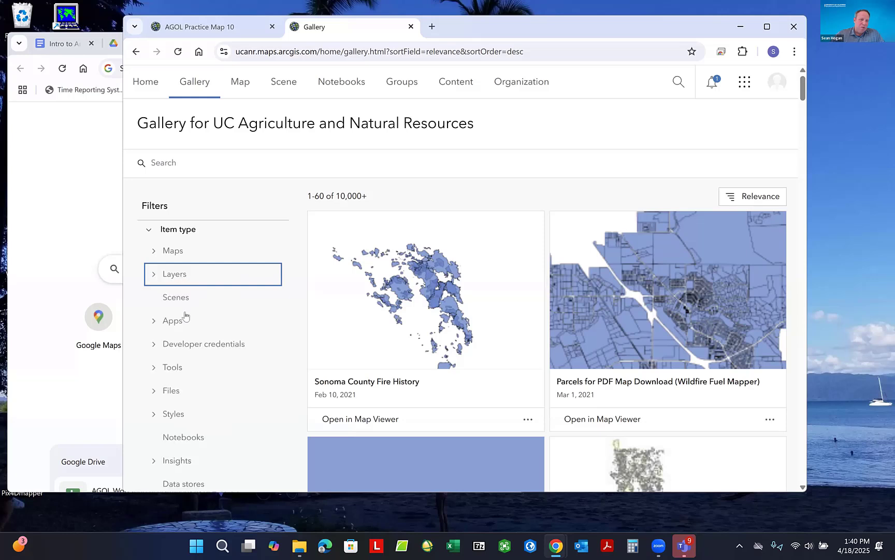
left_click(156, 322)
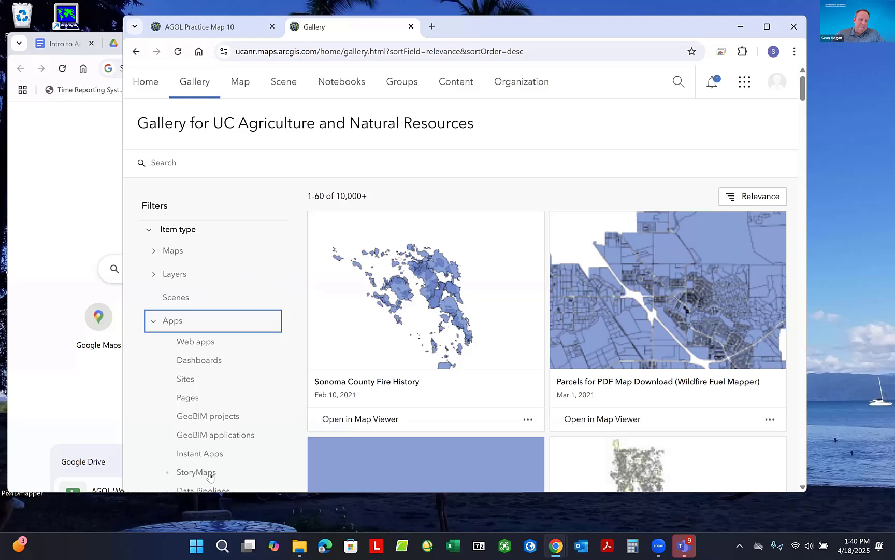
left_click(154, 323)
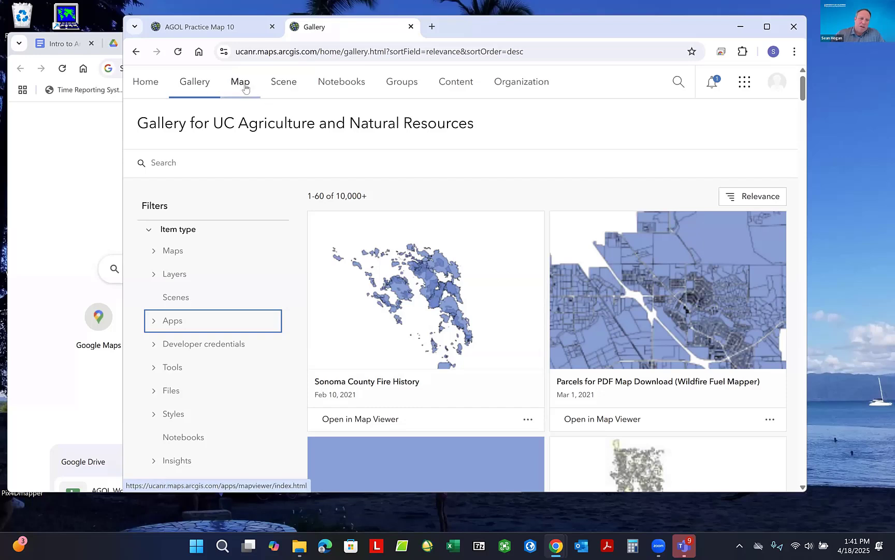
- Open Scene Viewer and load the HREC Main Valley 3D scene
left_click(282, 84)
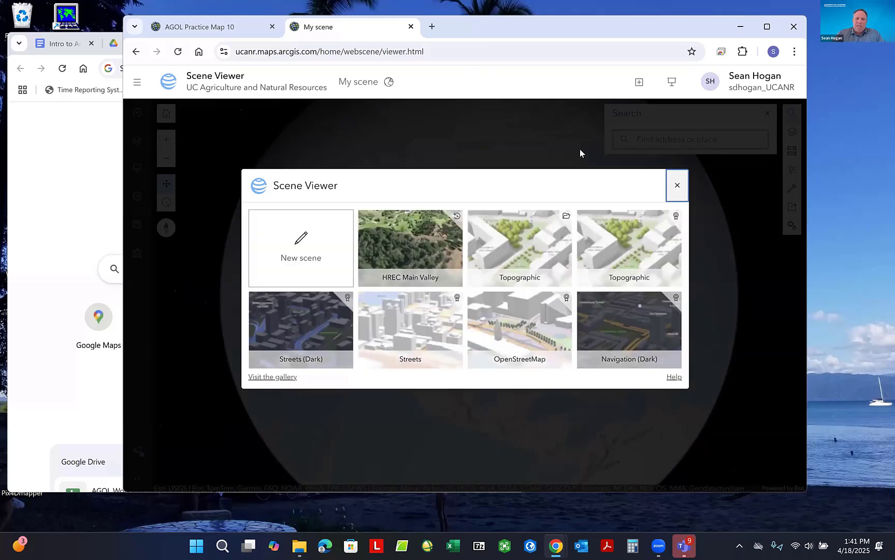
left_click(410, 245)
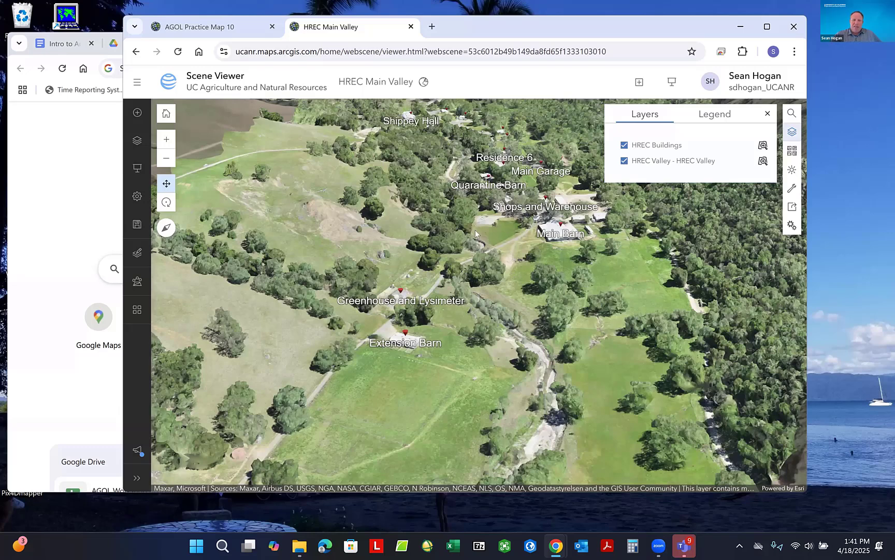
- Rotate the scene around Shops and Warehouse to the opposite side, then open the site navigation list
left_click_drag(486, 252, 394, 335)
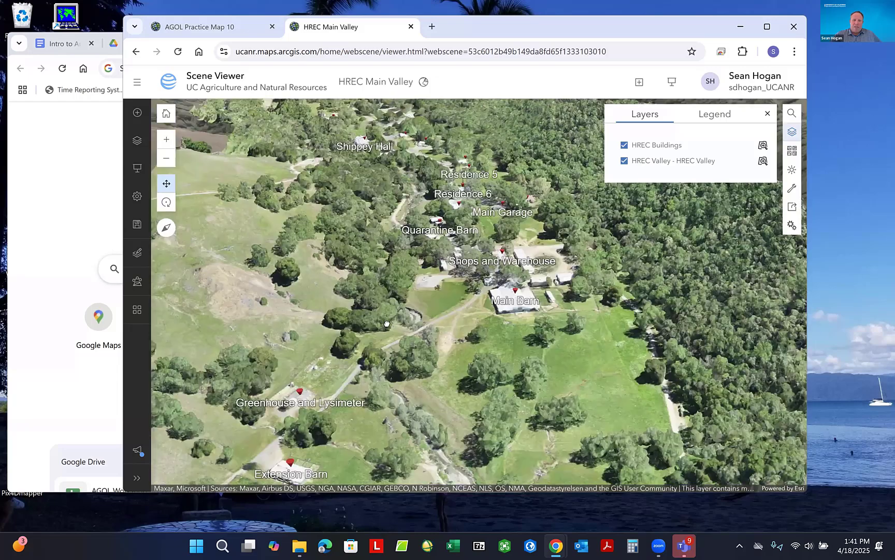
scroll(499, 290, "up", 6)
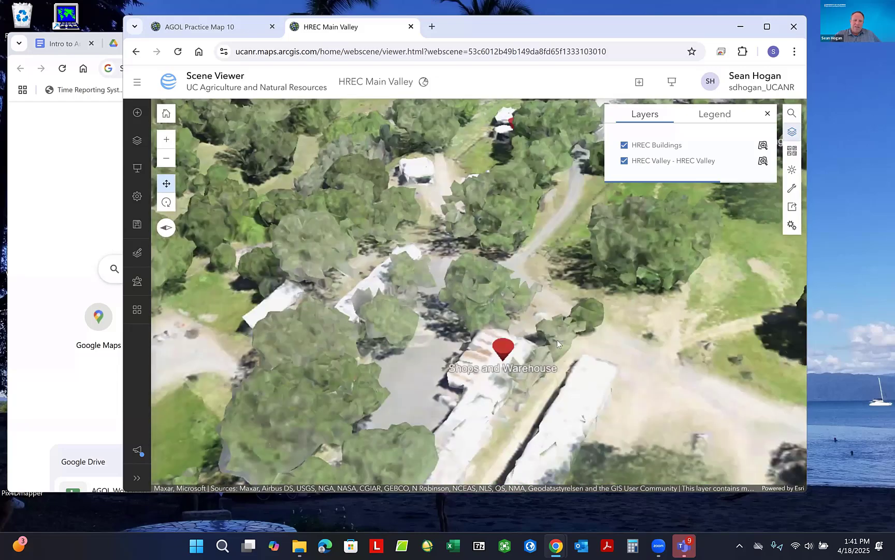
left_click_drag(557, 341, 399, 359)
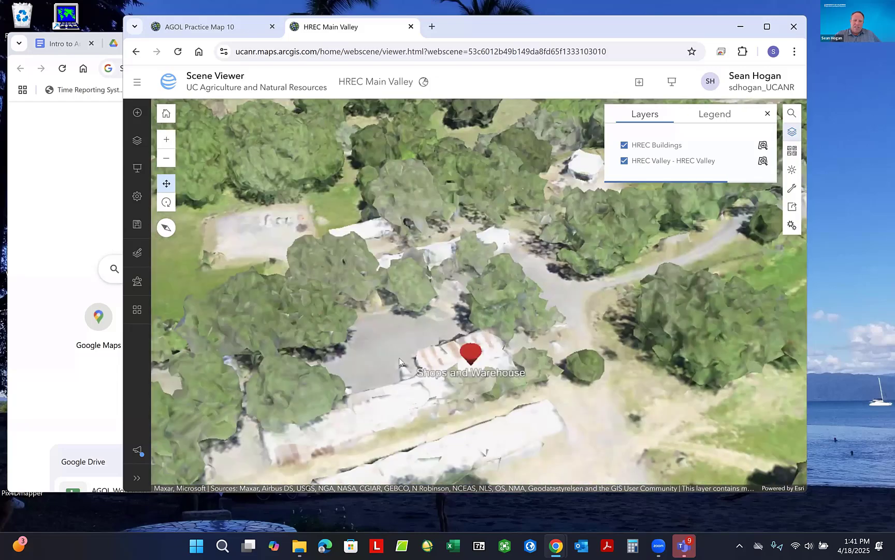
left_click_drag(593, 329, 478, 297)
scroll(630, 300, "down", 5)
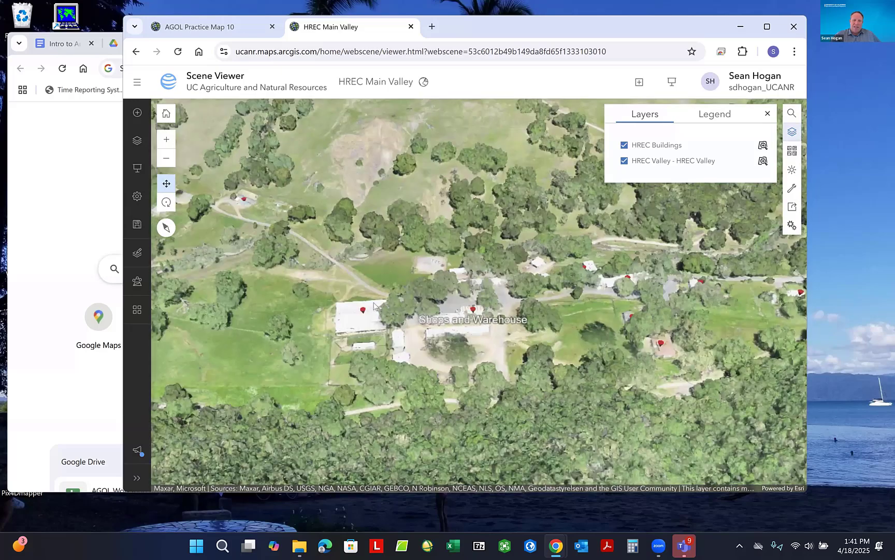
left_click_drag(527, 374, 455, 369)
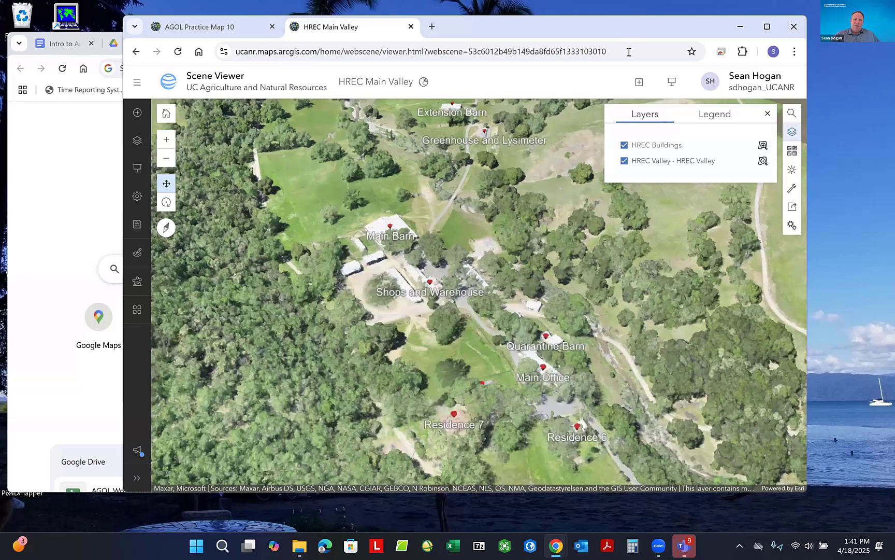
left_click(273, 58)
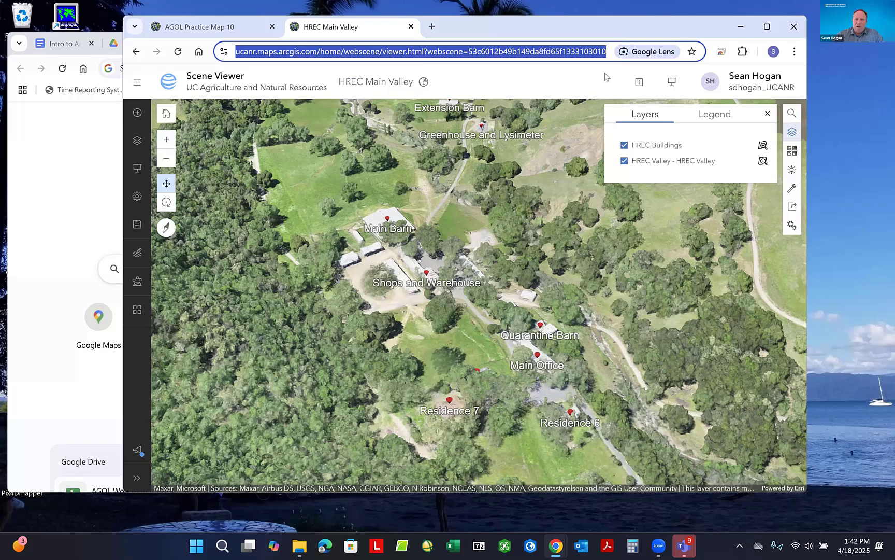
left_click(138, 86)
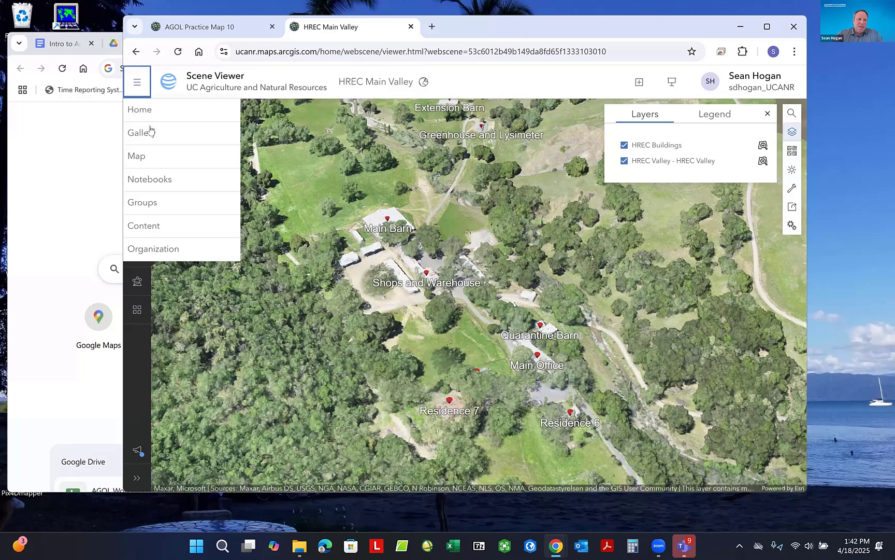
- Open ArcGIS Notebooks from the hamburger menu, where My notebooks lists none yet
left_click(156, 183)
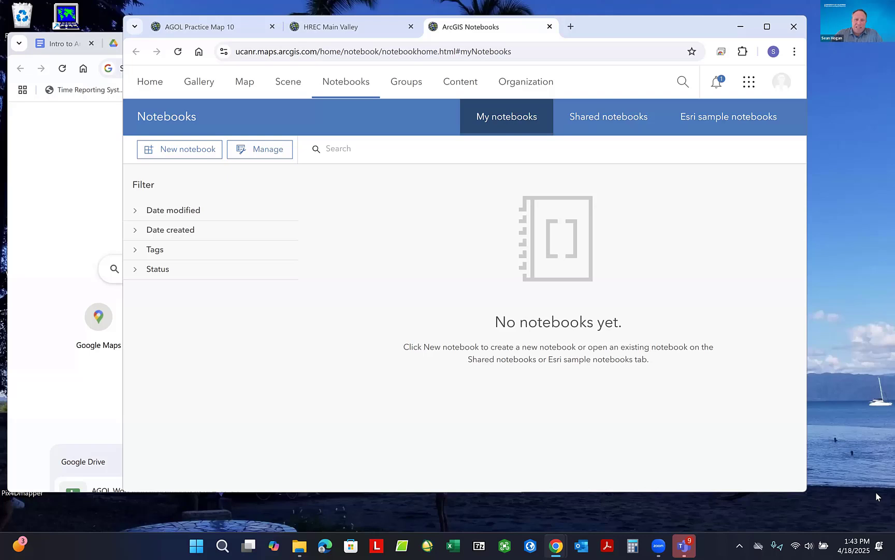
- Create a new notebook with the Standard Python runtime from the New notebook list
left_click(182, 153)
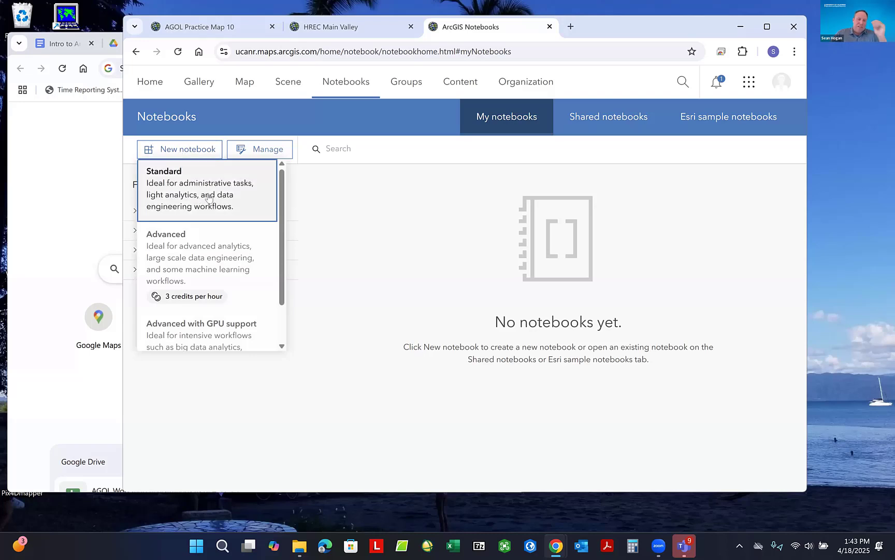
scroll(202, 228, "down", 2)
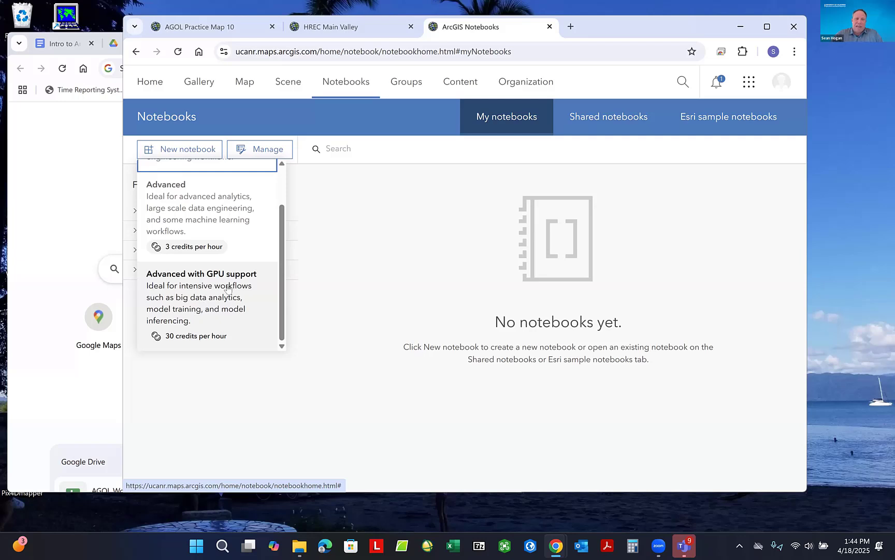
scroll(228, 285, "up", 1)
scroll(205, 270, "down", 1)
scroll(222, 299, "up", 1)
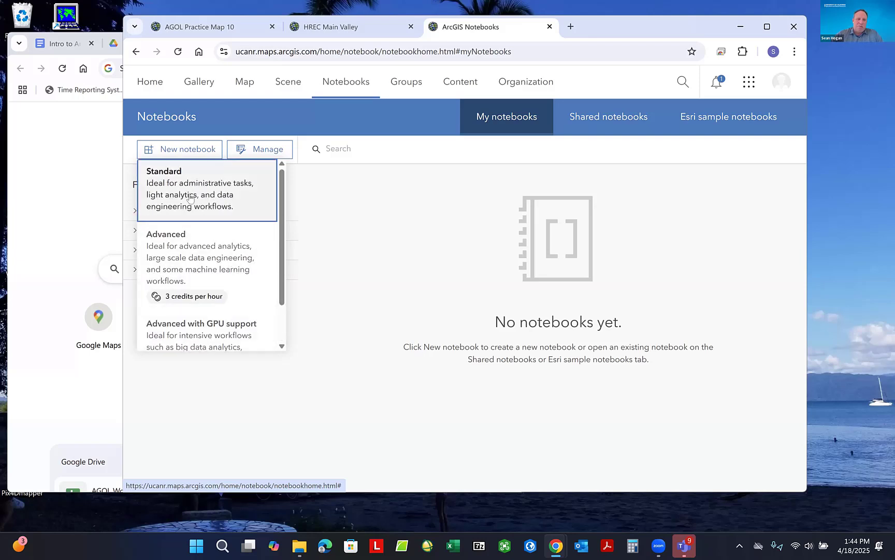
left_click(218, 190)
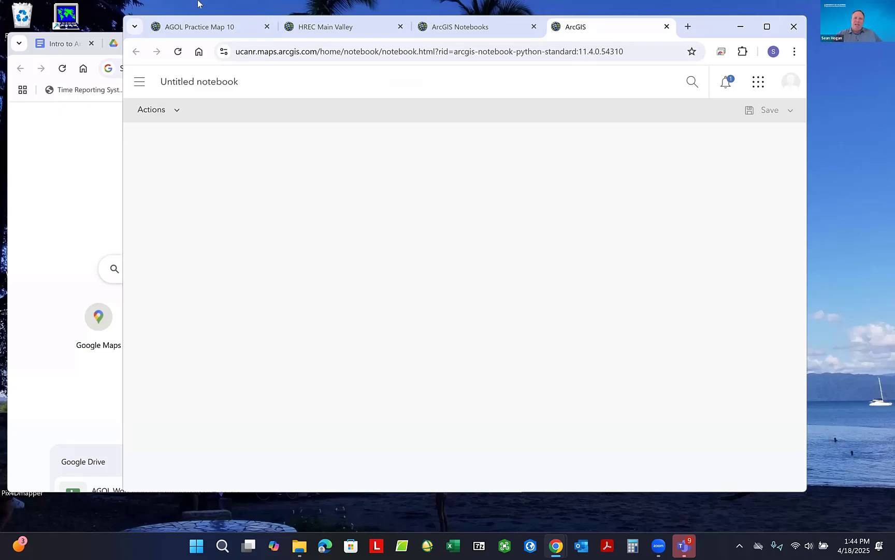
- List My content through the notebook's Actions > Add, then return to the ArcGIS Notebooks tab
left_click(178, 110)
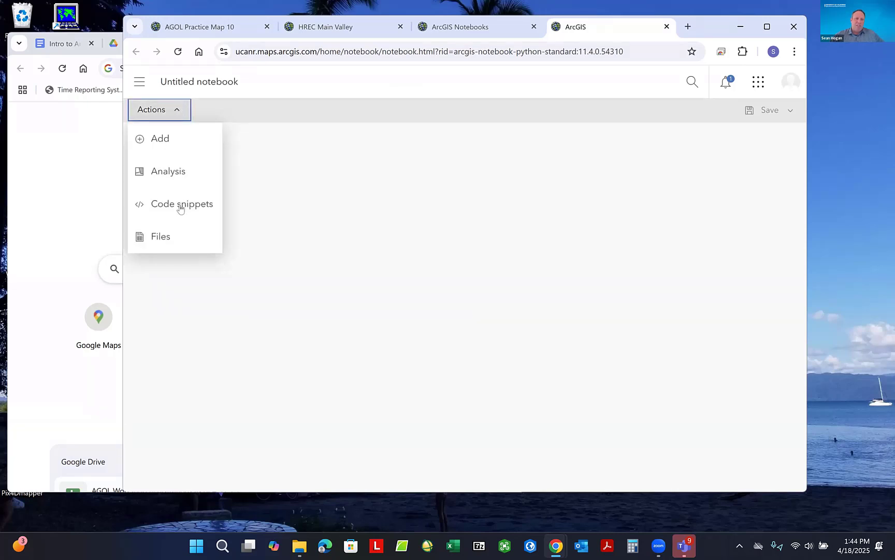
left_click(190, 148)
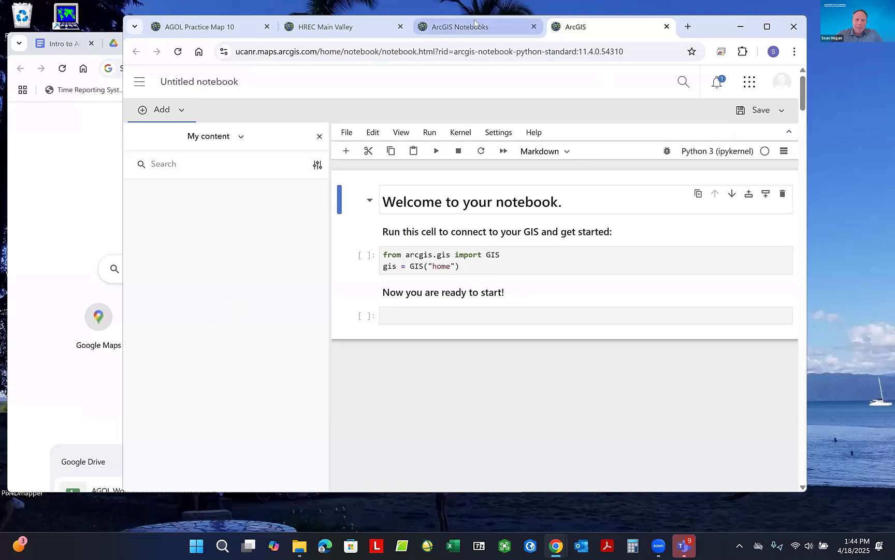
mouse_move(482, 23)
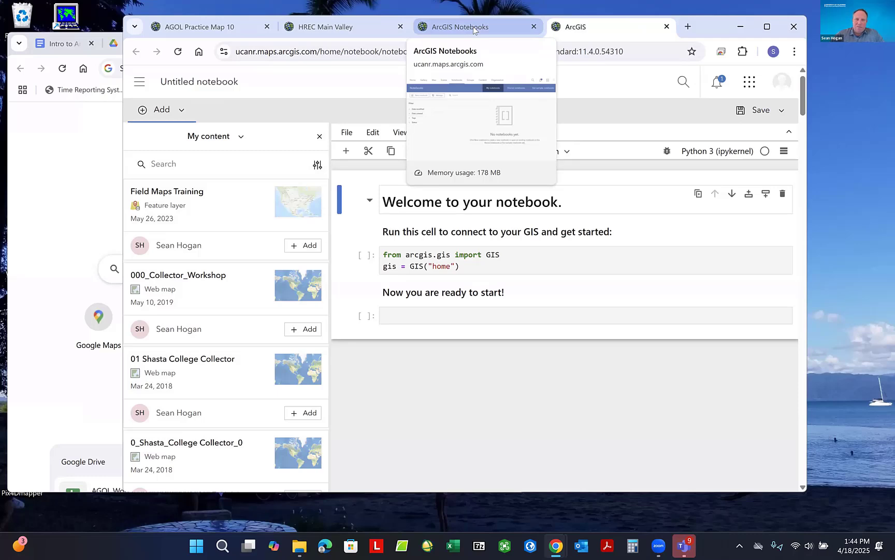
left_click(474, 27)
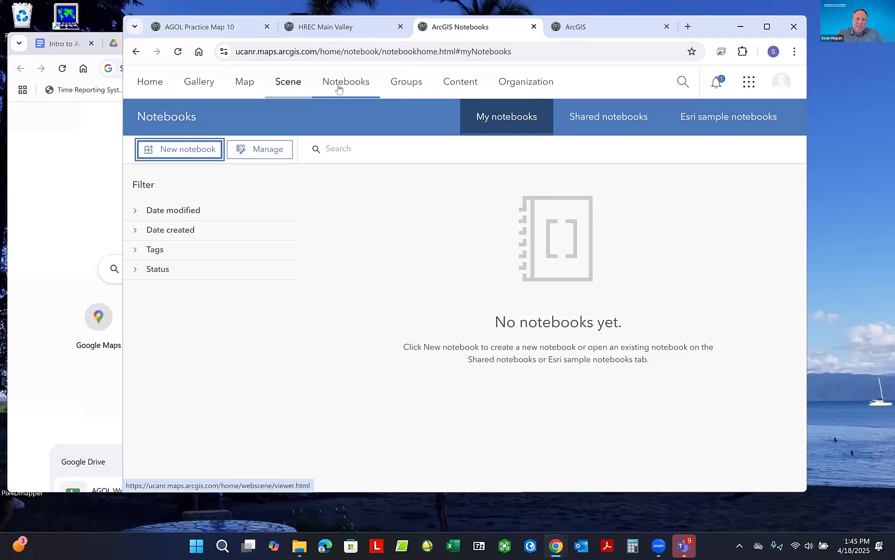
- Browse the 25 groups under My groups and bring up the Create a group form
left_click(411, 84)
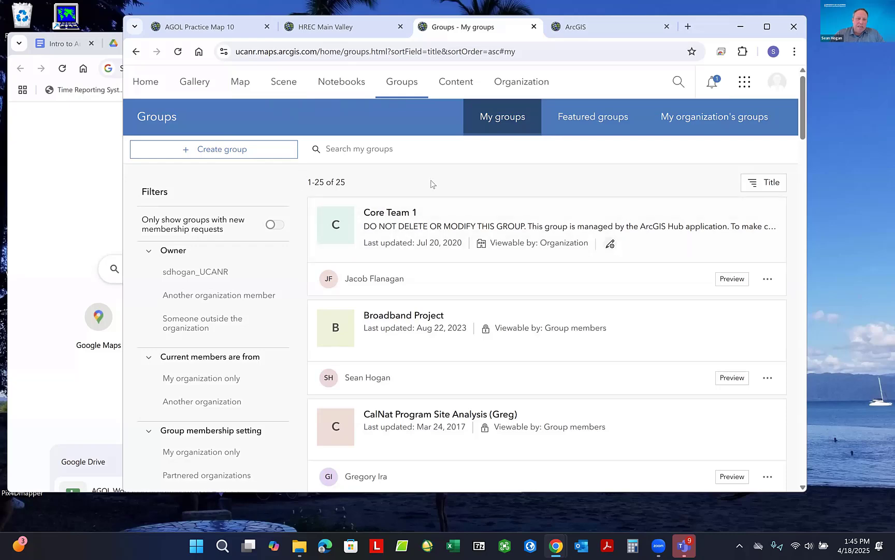
scroll(433, 184, "down", 2)
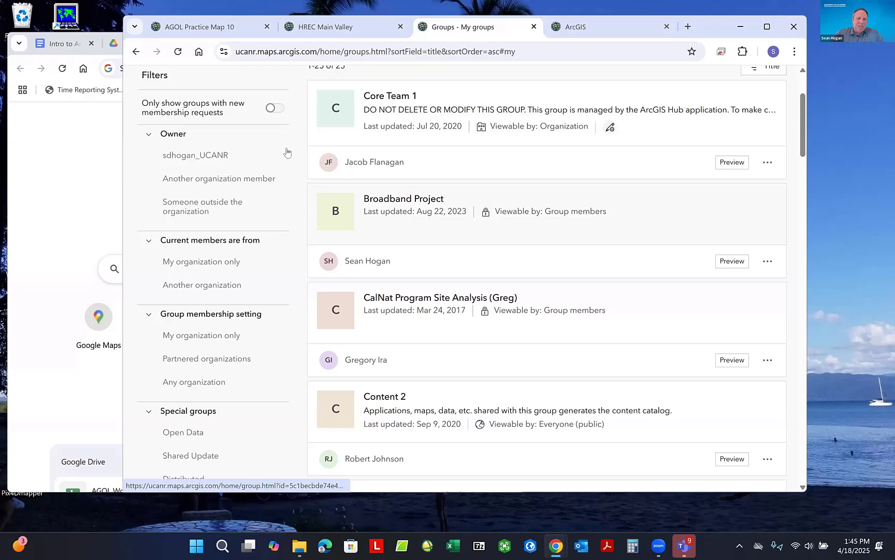
scroll(287, 153, "up", 3)
left_click(215, 149)
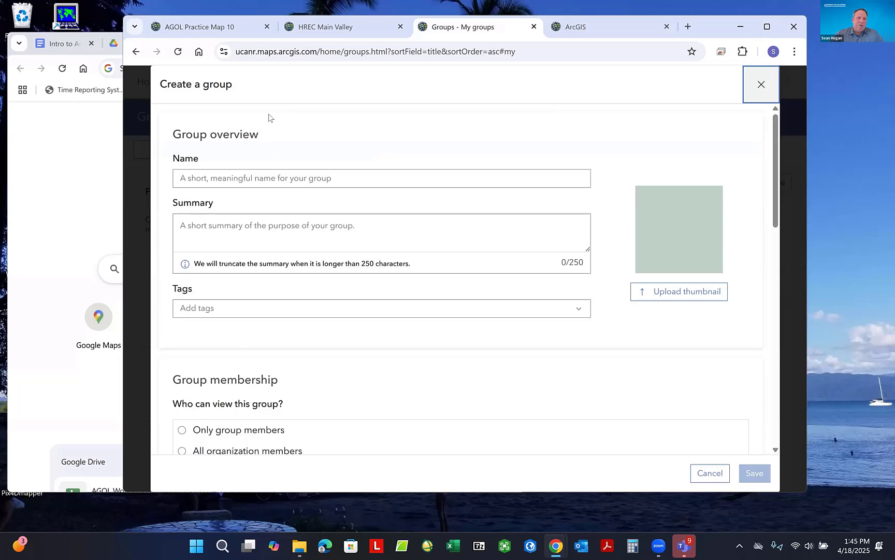
- Dismiss the Create a group form unsaved, back to the 25-group list
left_click(762, 86)
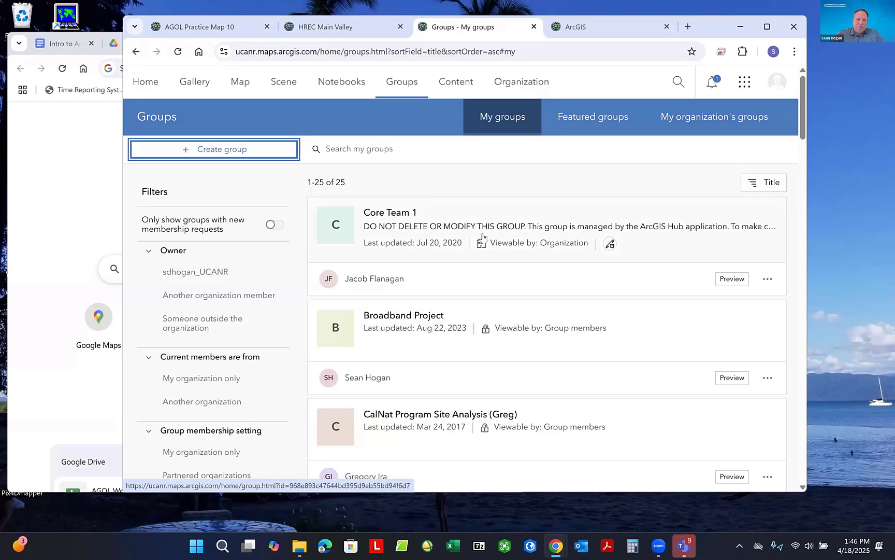
scroll(483, 238, "down", 1)
scroll(485, 239, "down", 1)
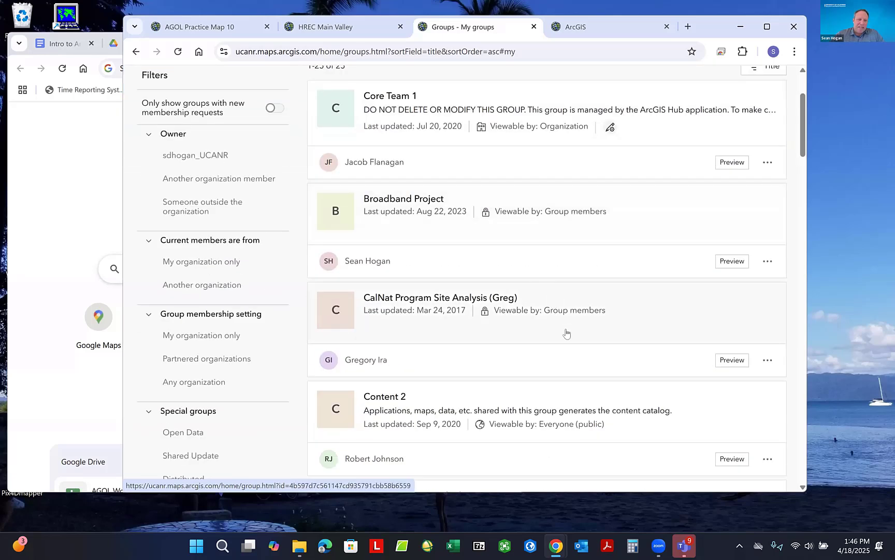
scroll(567, 334, "up", 2)
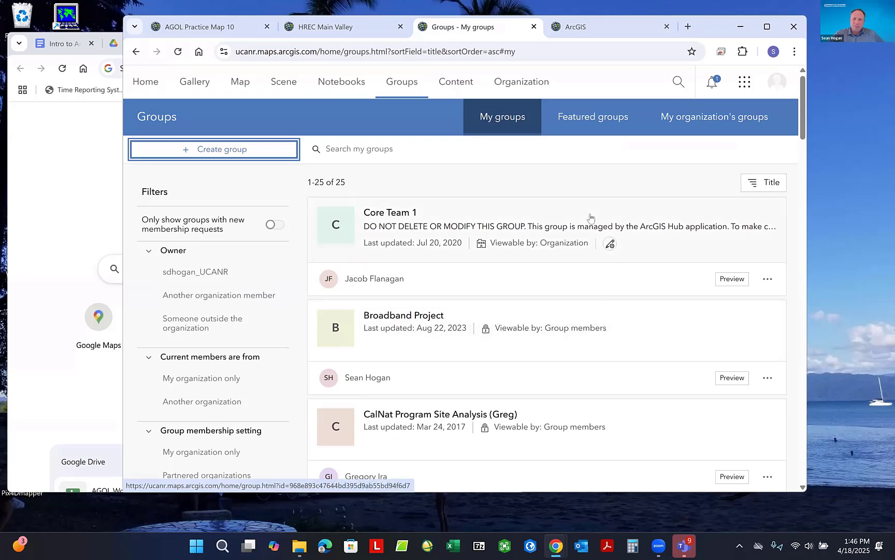
- Go to My content with its 766 items and glance at the Create app options
left_click(457, 88)
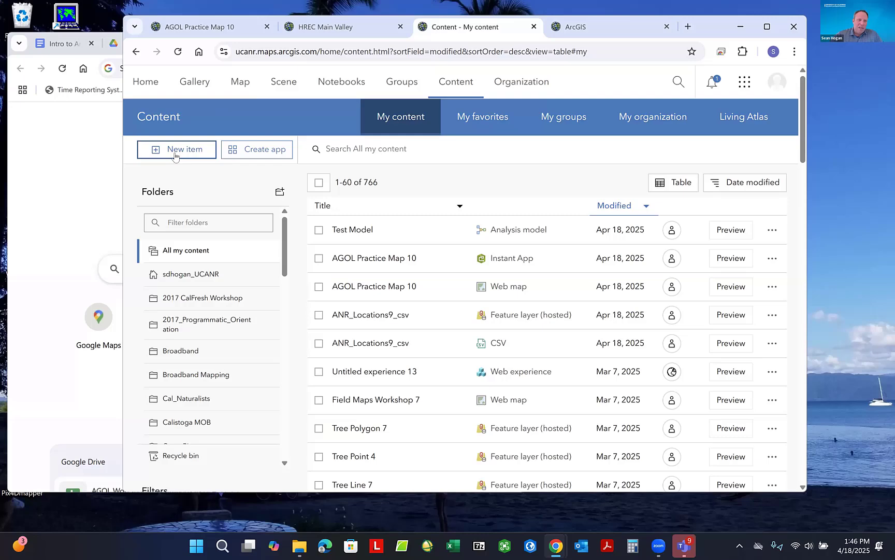
left_click(256, 149)
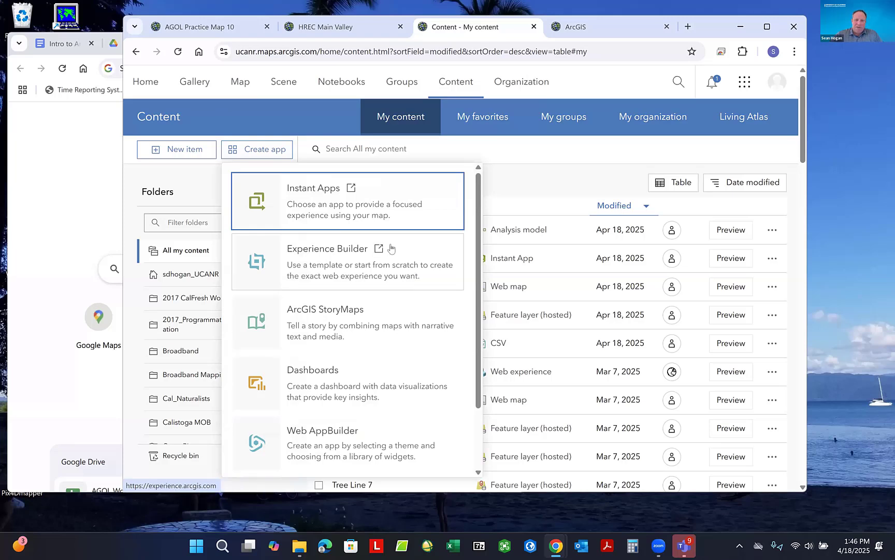
key("Escape")
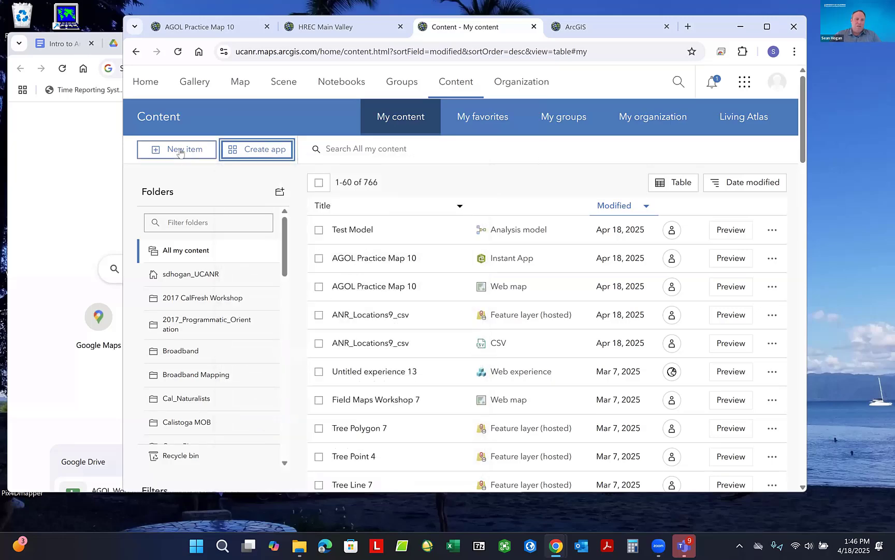
left_click(199, 154)
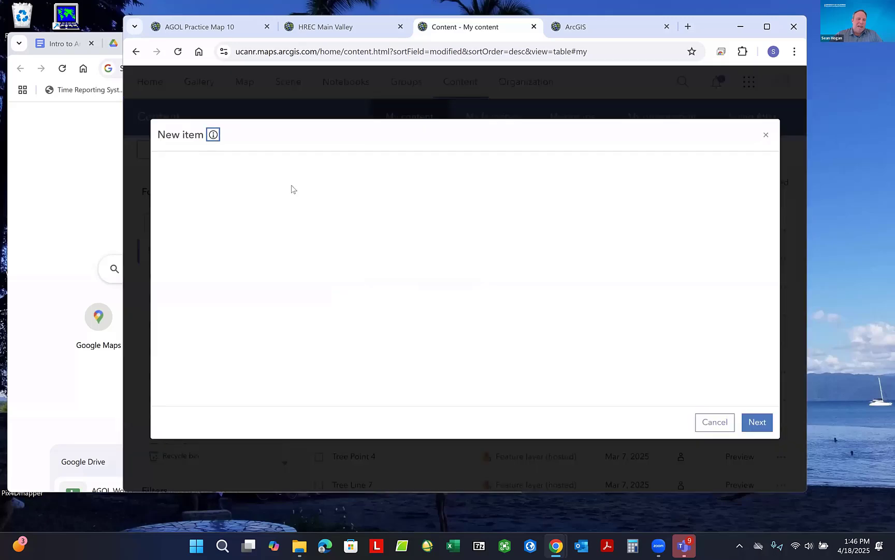
scroll(311, 205, "down", 1)
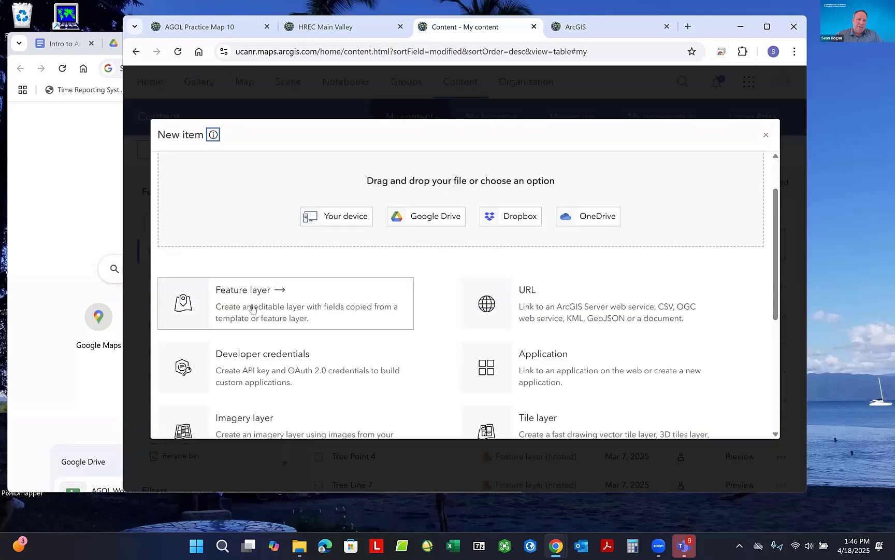
scroll(262, 303, "down", 2)
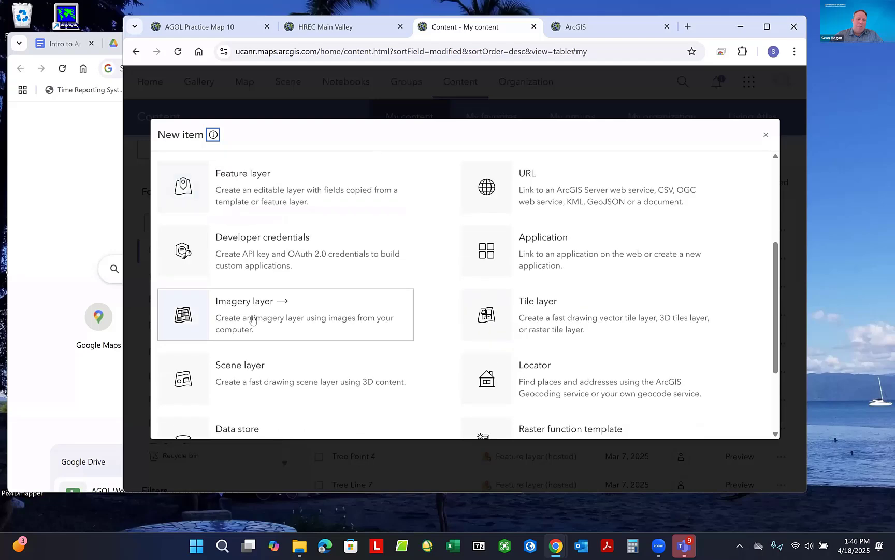
scroll(415, 268, "up", 3)
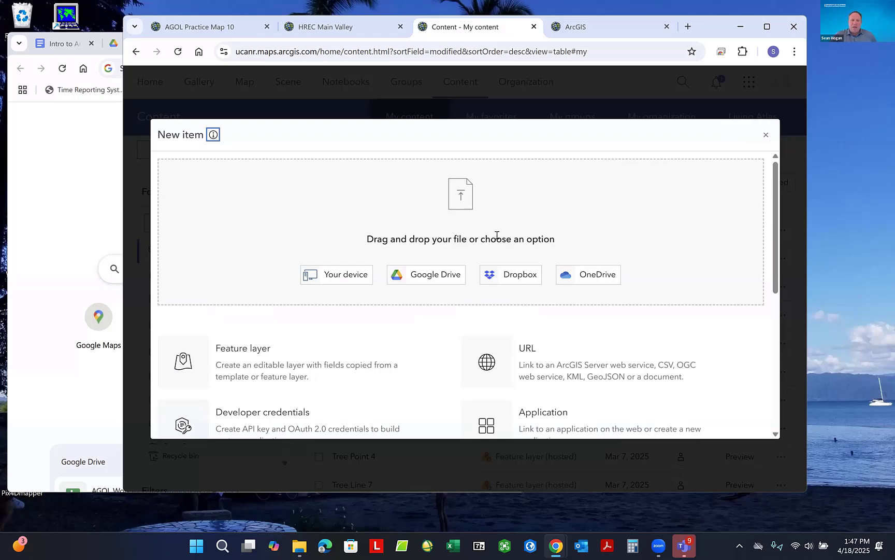
scroll(380, 287, "down", 2)
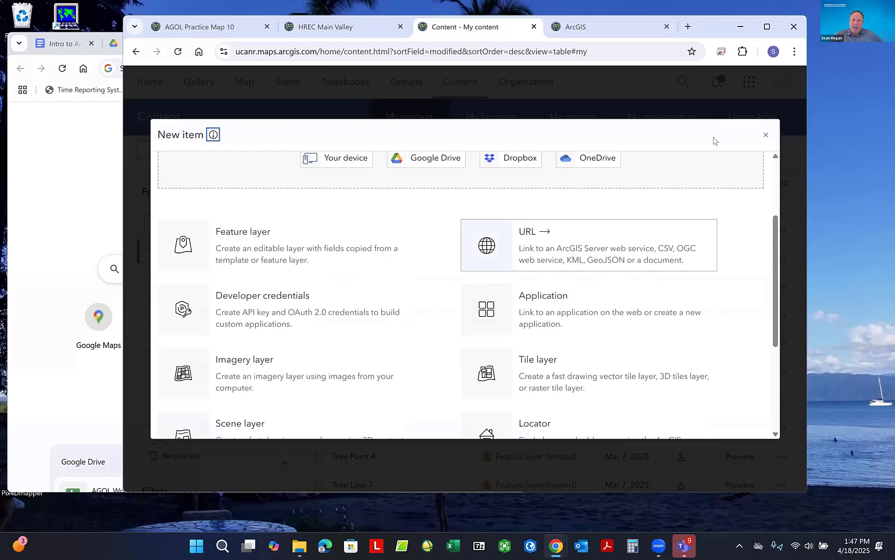
left_click(766, 135)
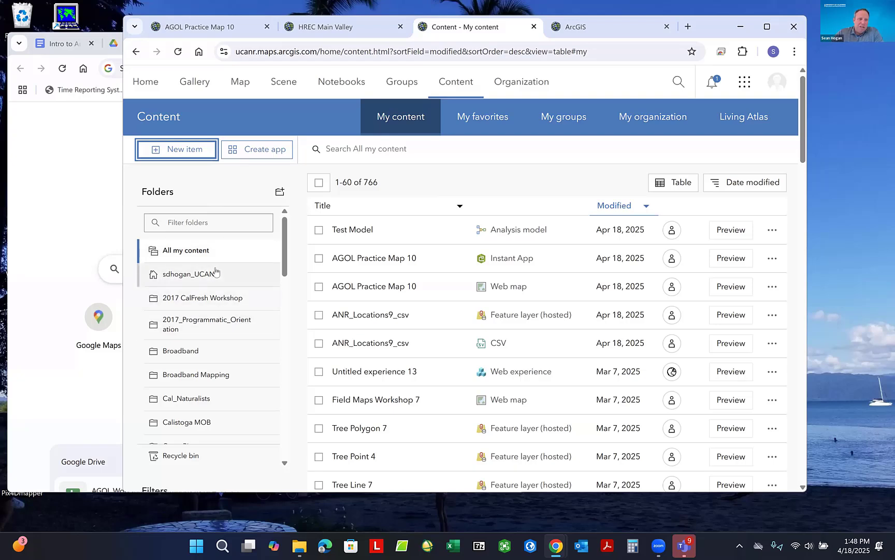
scroll(217, 274, "down", 1)
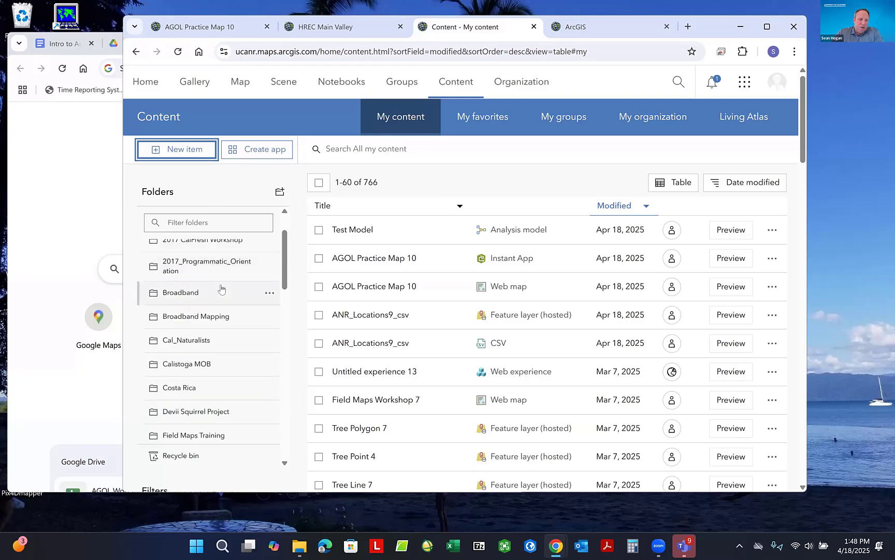
scroll(221, 289, "down", 3)
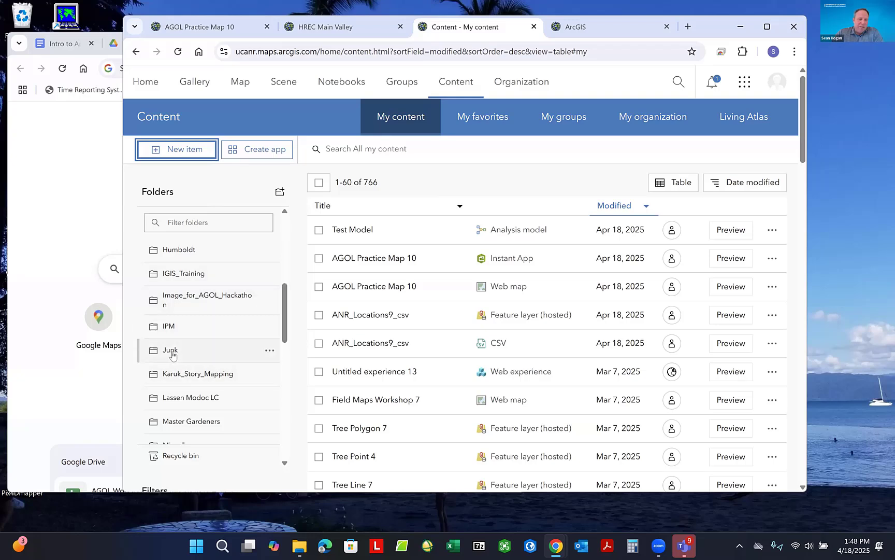
- In the Junk folder, select Tree Point 4, Tree Line 7, test23, UCANR StoryMap Workshop14 and both UCANR_RecCenter14 items
left_click(233, 352)
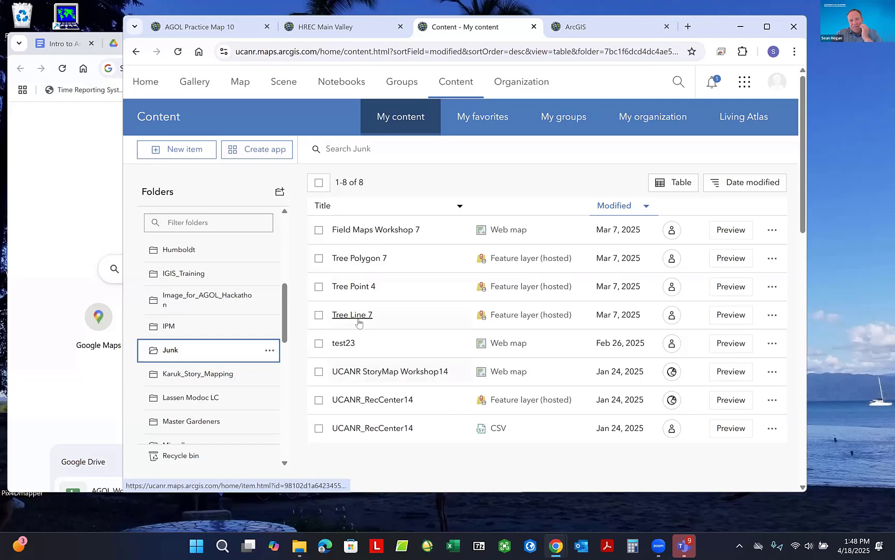
left_click(319, 286)
left_click(318, 315)
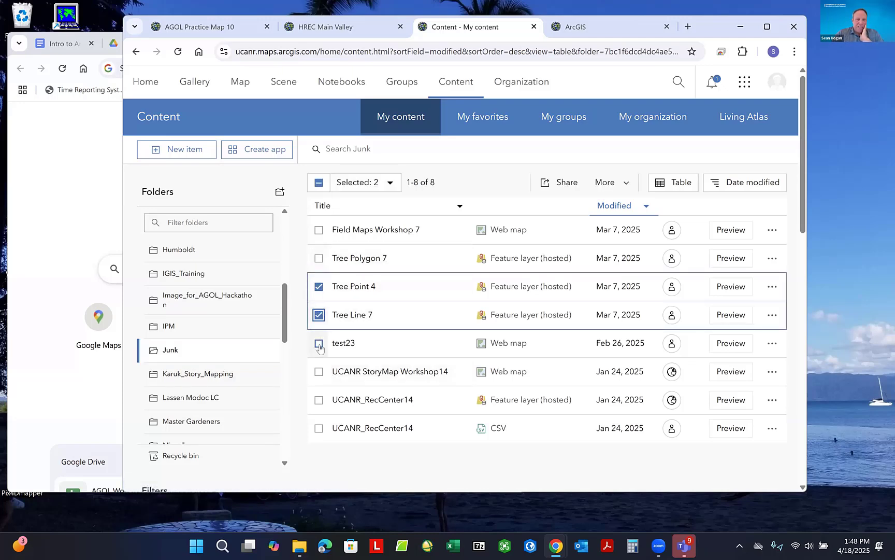
left_click(318, 344)
left_click(318, 372)
left_click(318, 399)
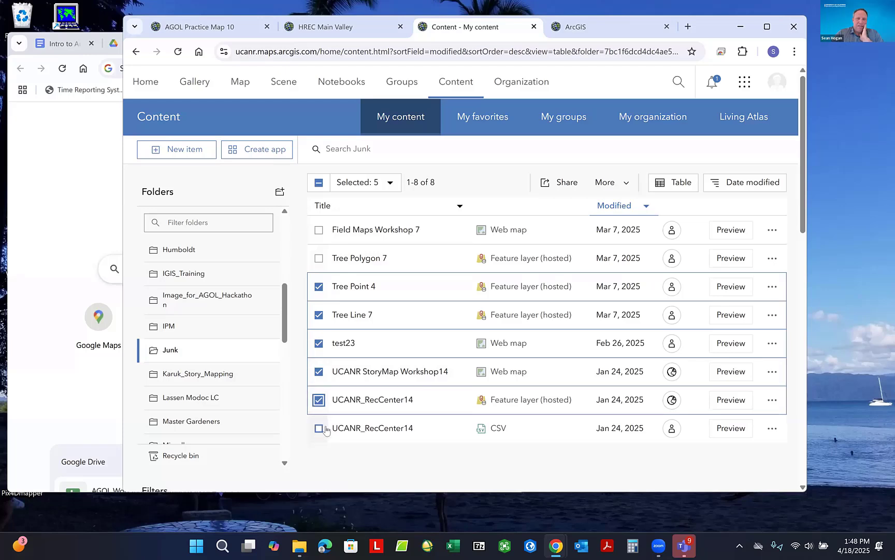
left_click(318, 428)
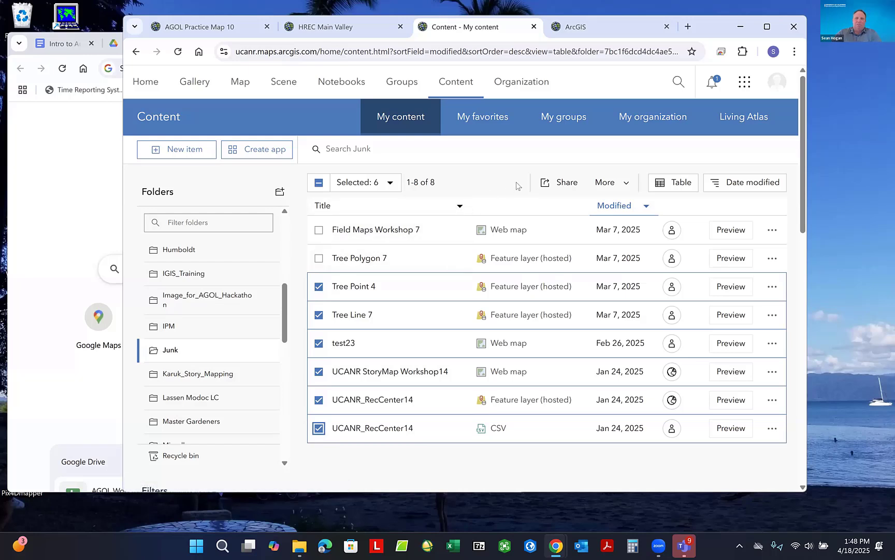
- Delete the six selected items, sending them to the recycle bin
left_click(617, 185)
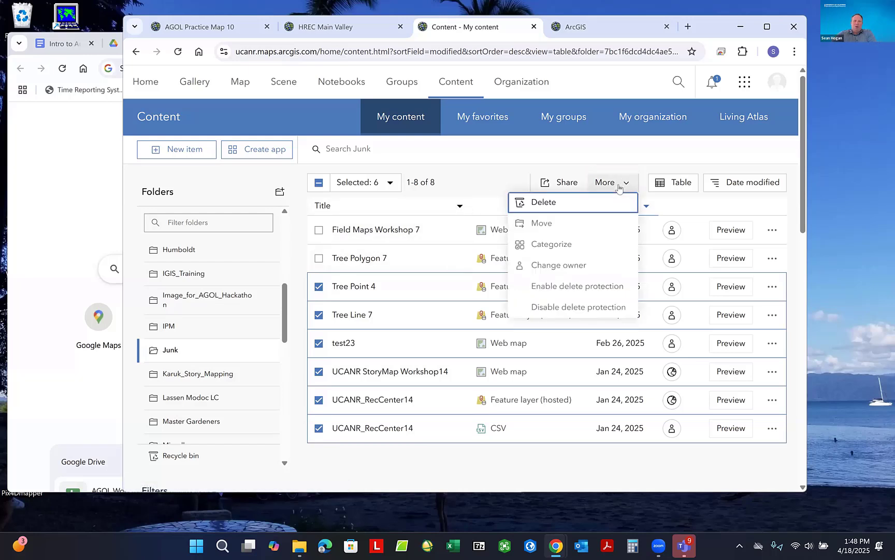
left_click(555, 201)
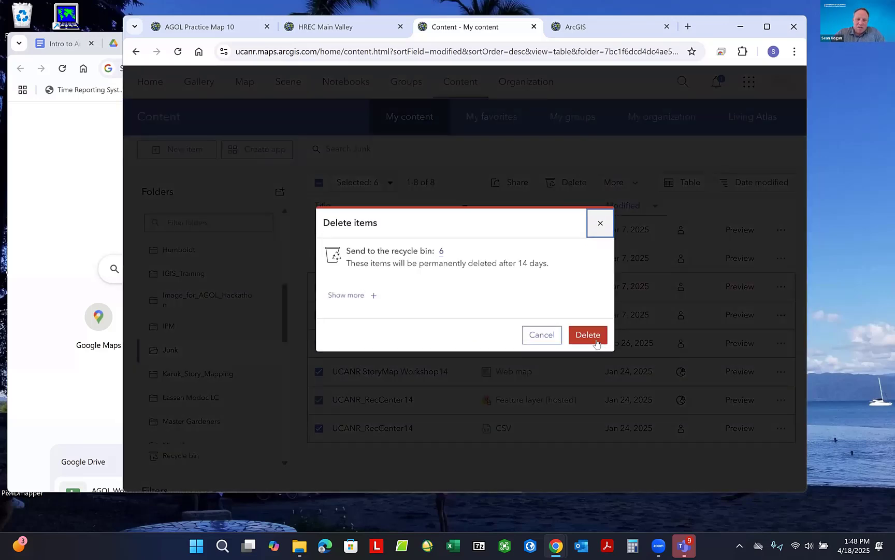
left_click(588, 335)
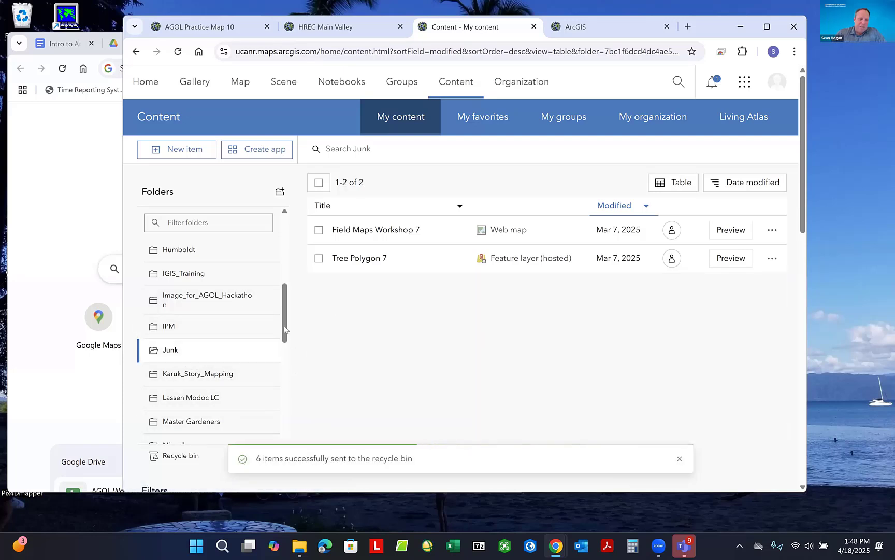
left_click_drag(285, 324, 253, 236)
- Show All my content and scroll through the 760 items
left_click(185, 252)
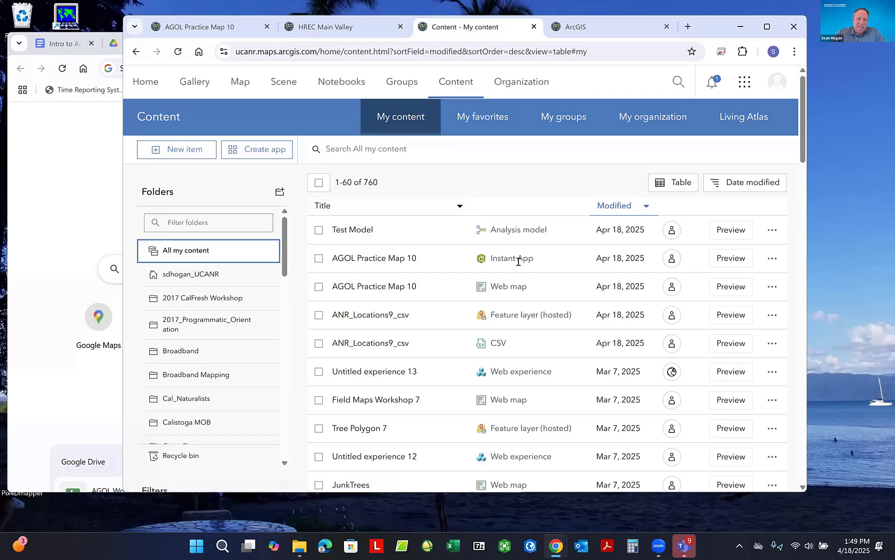
scroll(507, 257, "down", 1)
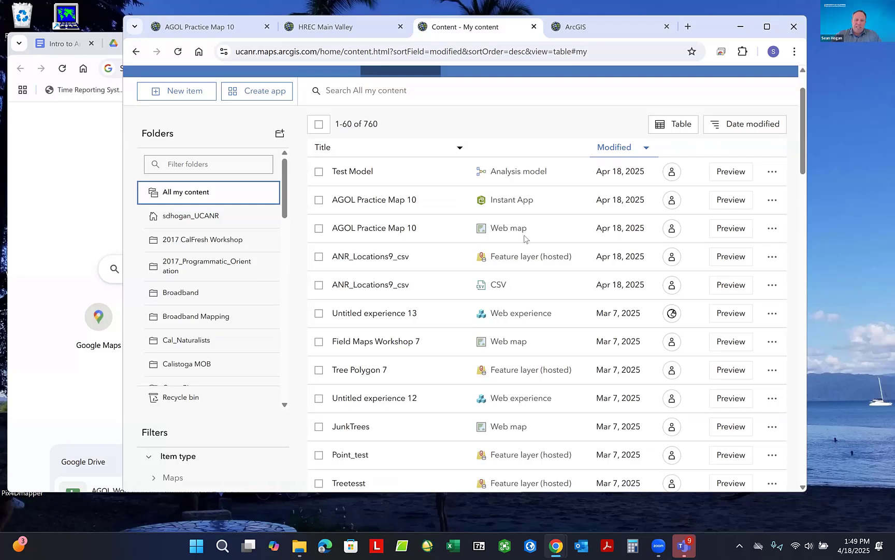
scroll(525, 242, "down", 4)
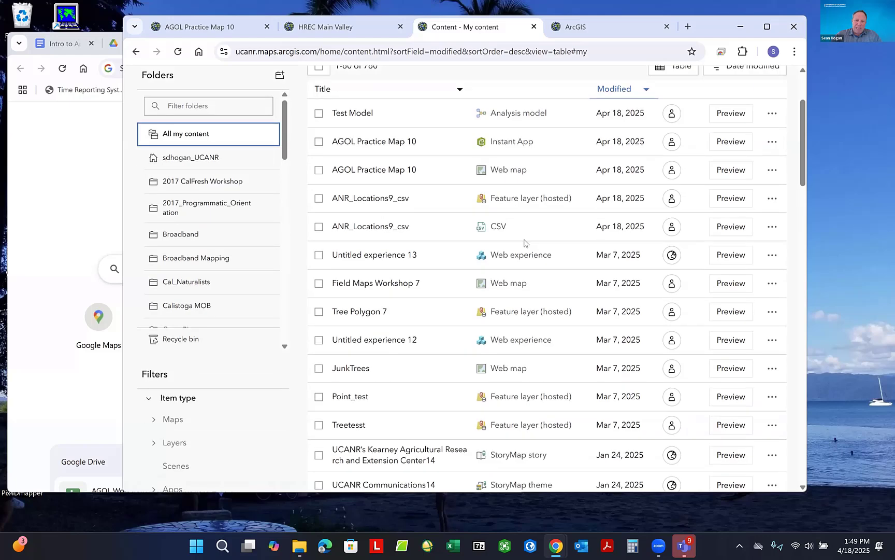
scroll(525, 241, "down", 5)
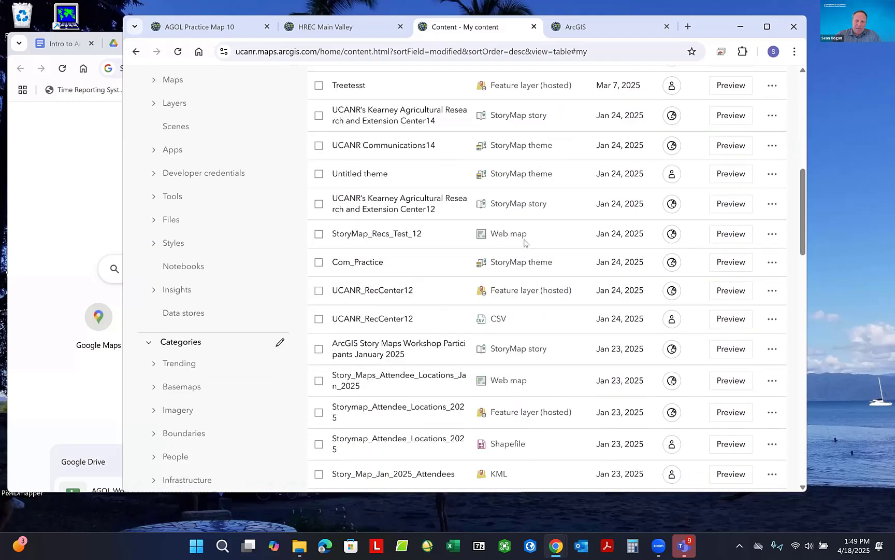
scroll(525, 248, "down", 5)
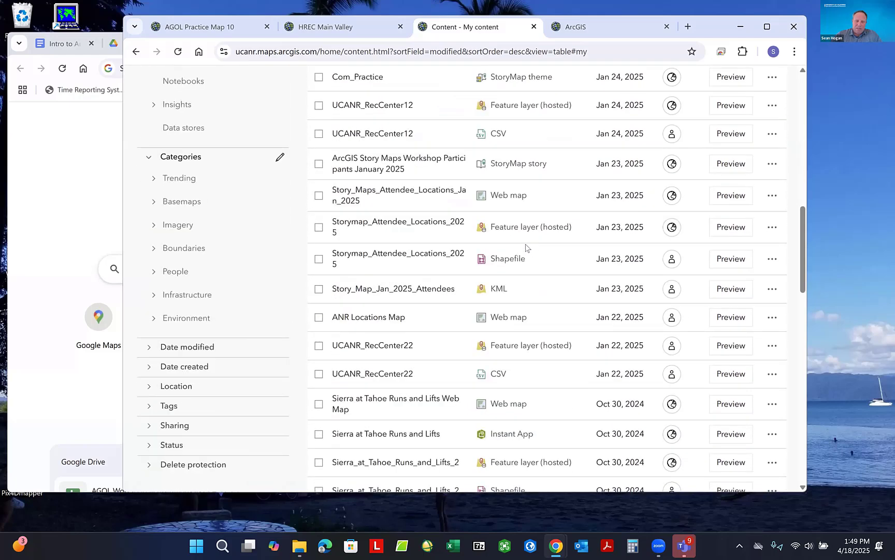
scroll(525, 248, "up", 15)
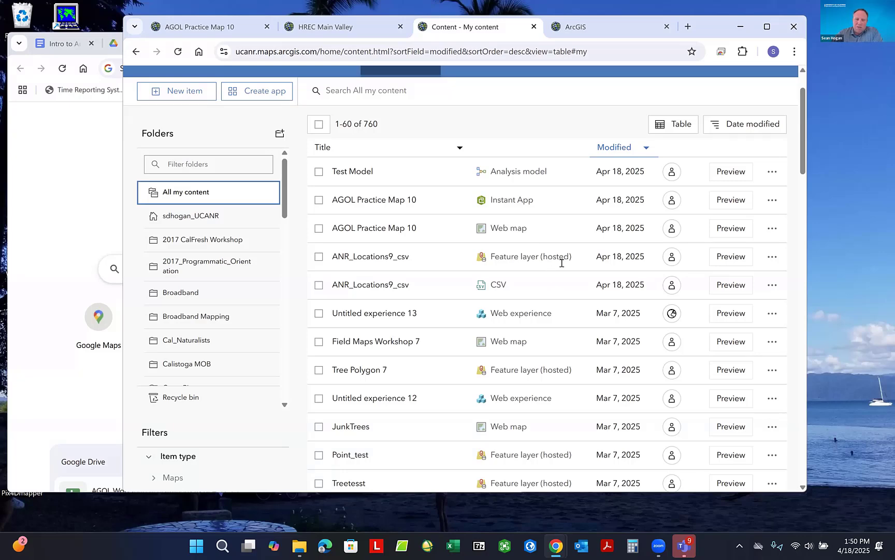
scroll(562, 263, "down", 1)
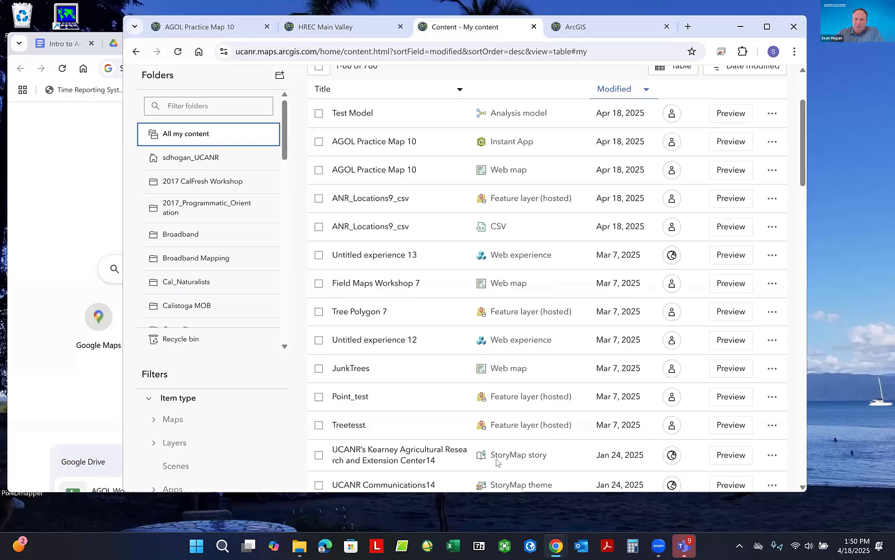
scroll(573, 322, "up", 3)
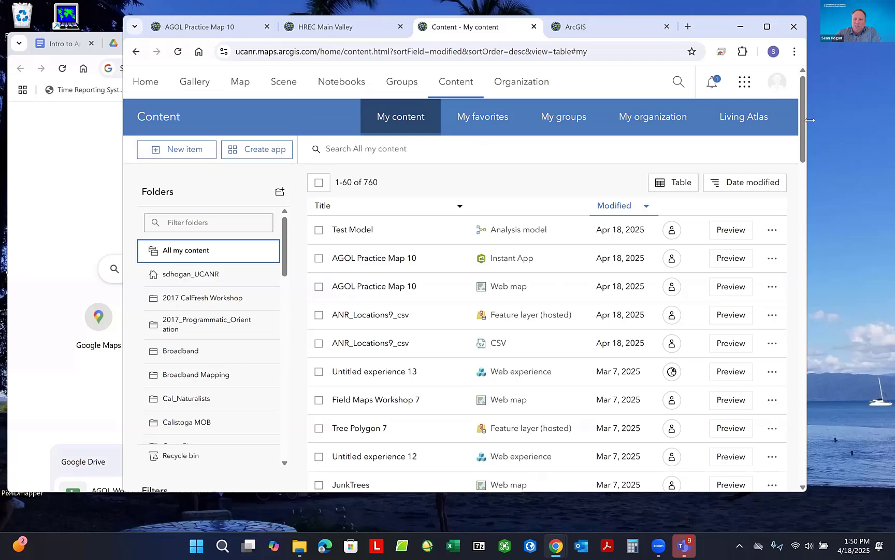
- Widen the browser window and open the Test Model item's options menu
left_click_drag(873, 122, 870, 124)
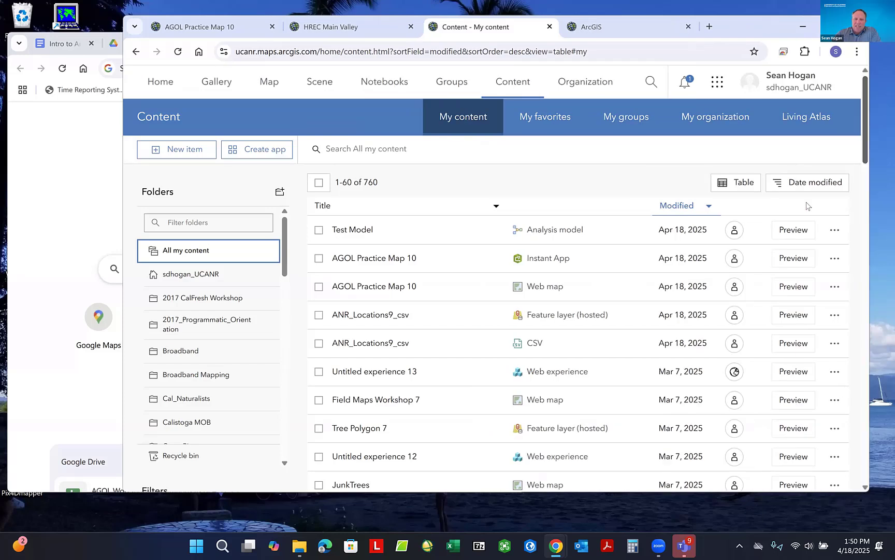
left_click(834, 231)
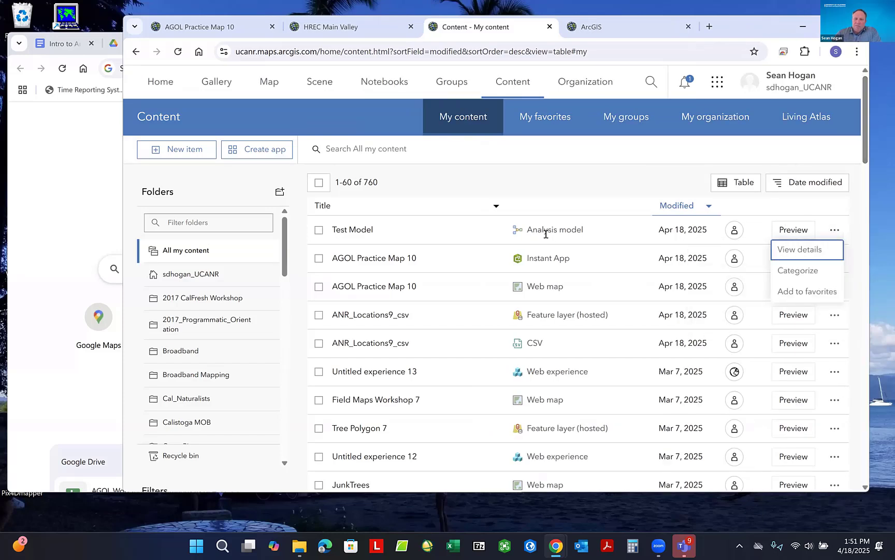
left_click(793, 291)
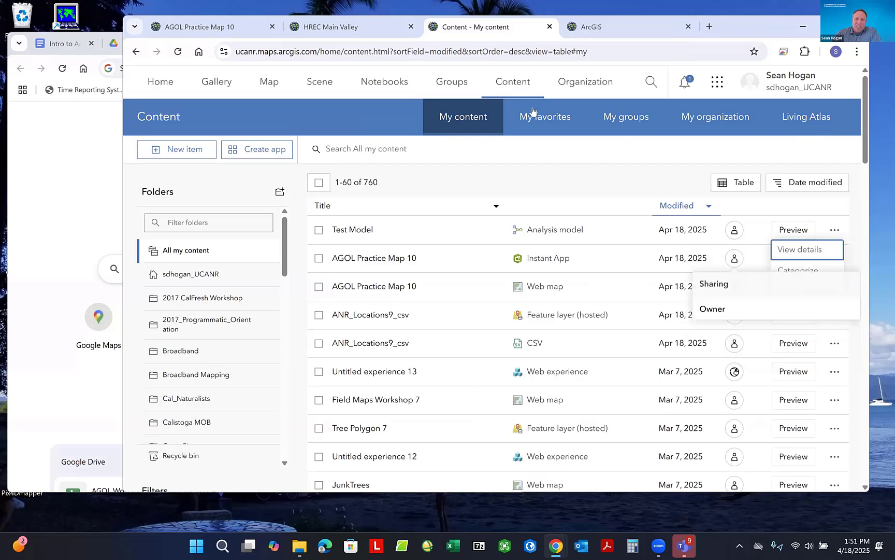
left_click(549, 118)
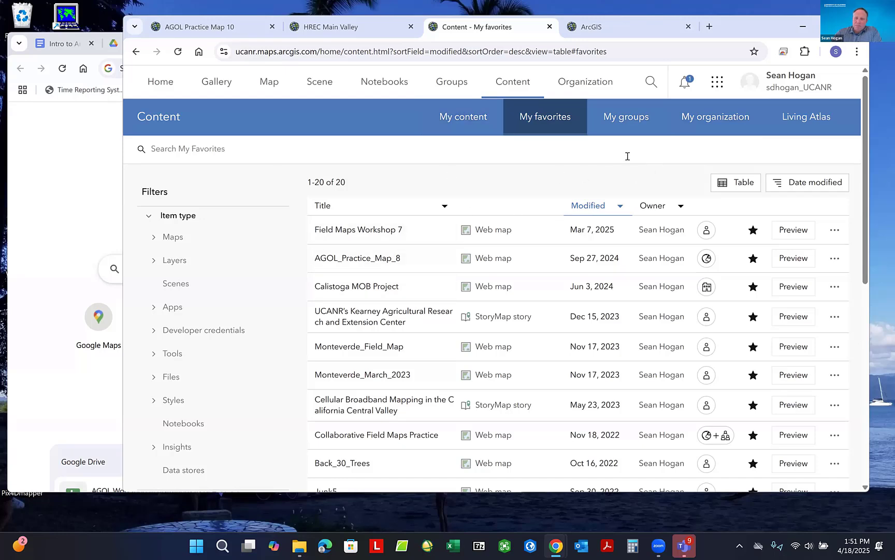
left_click(808, 122)
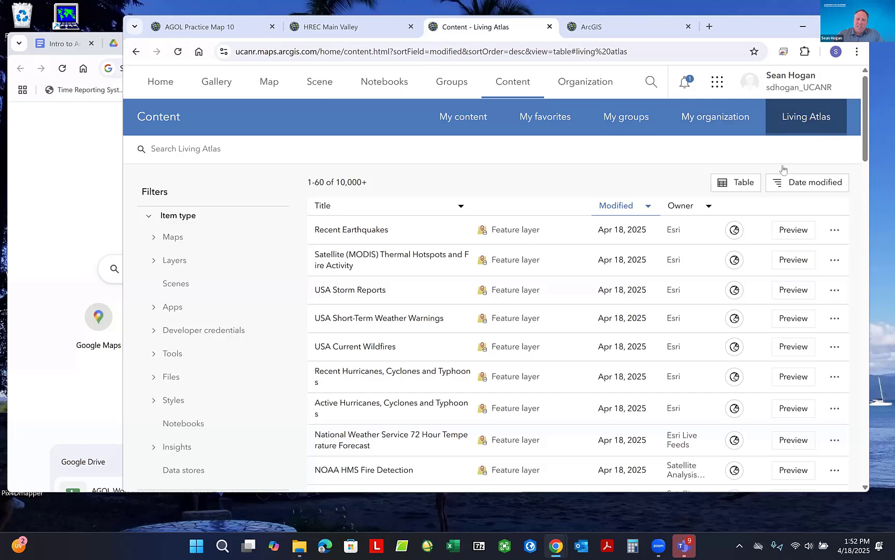
left_click(465, 122)
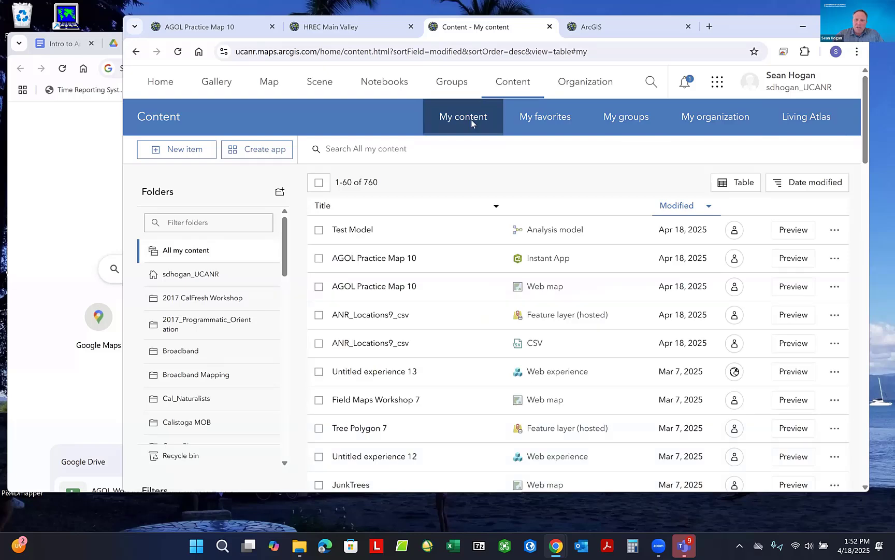
left_click(584, 88)
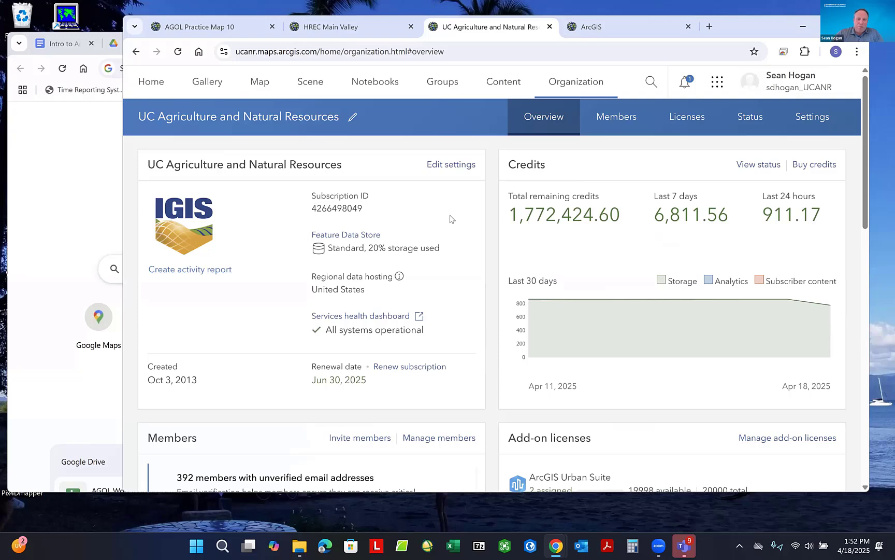
scroll(459, 226, "down", 1)
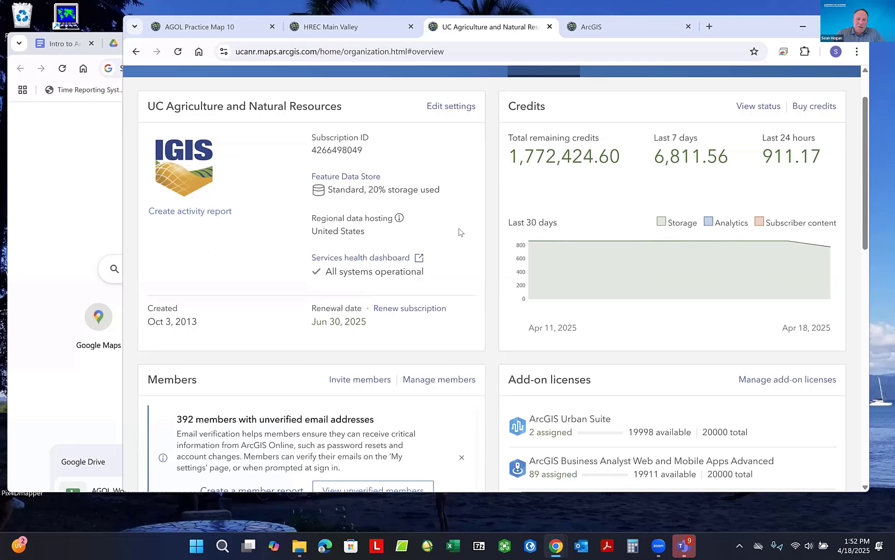
scroll(460, 231, "down", 1)
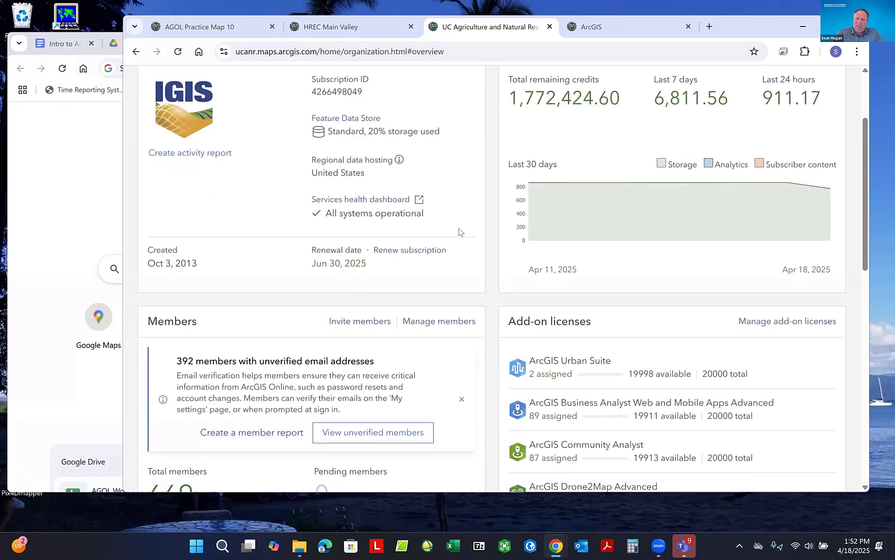
scroll(459, 232, "down", 1)
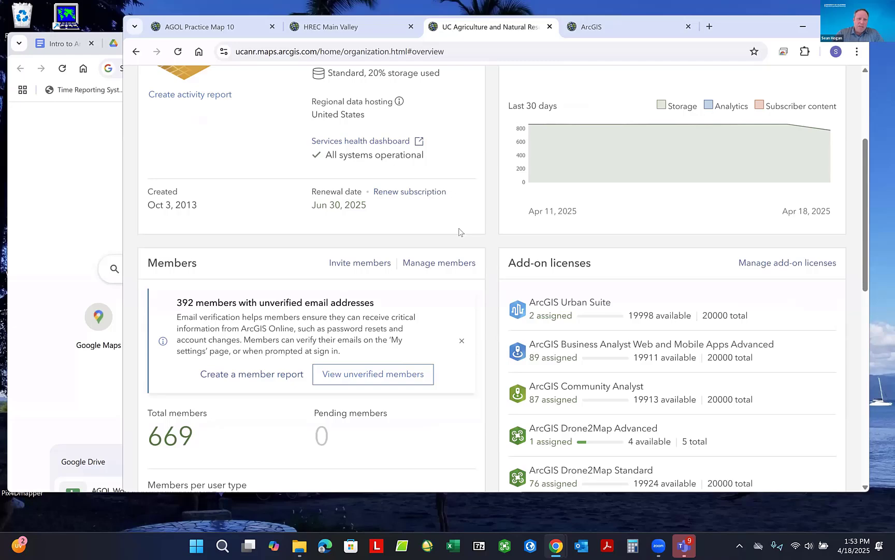
scroll(460, 232, "down", 1)
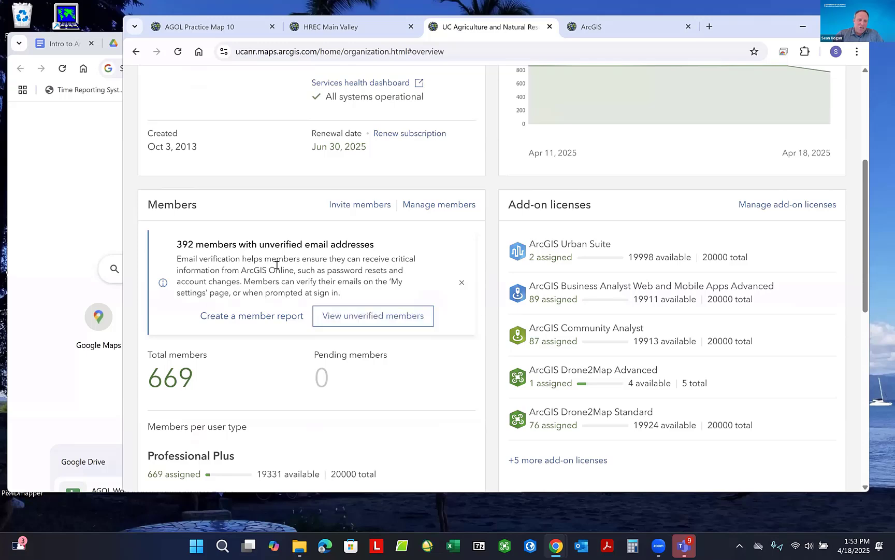
scroll(455, 247, "down", 3)
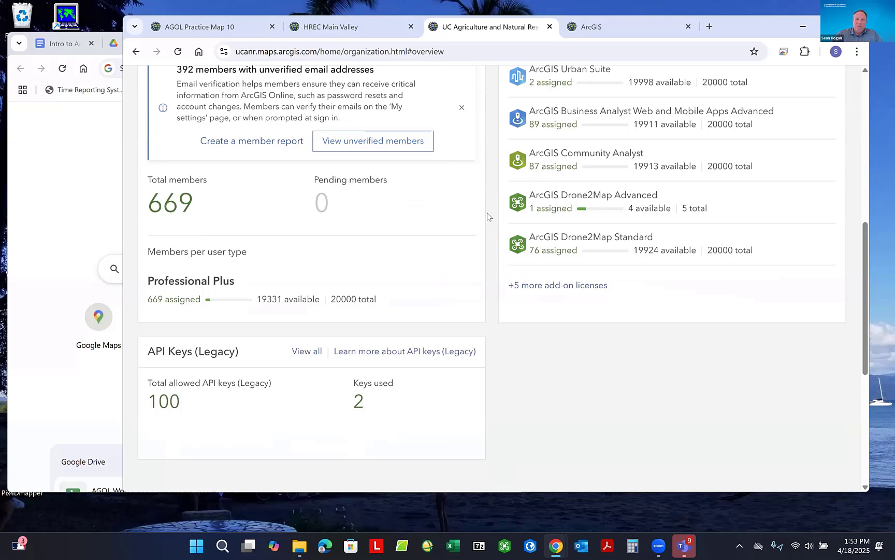
scroll(488, 216, "up", 1)
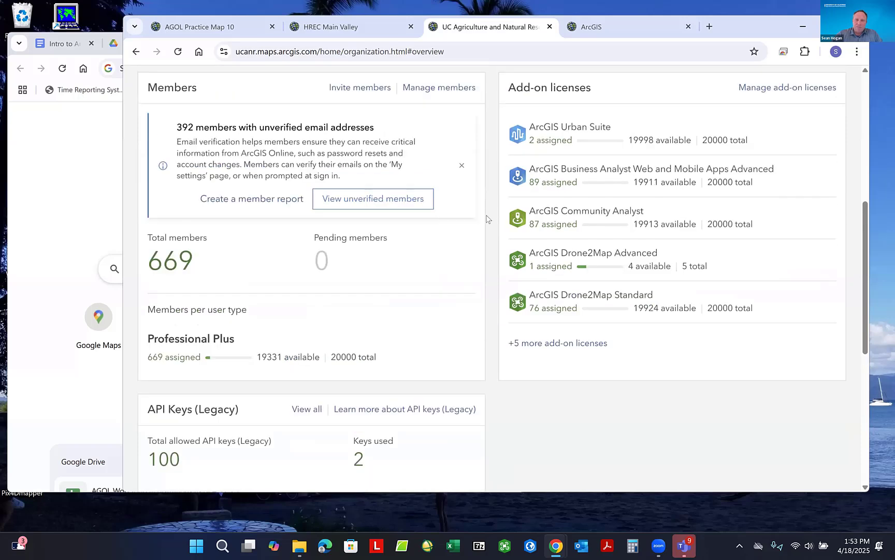
scroll(477, 265, "up", 1)
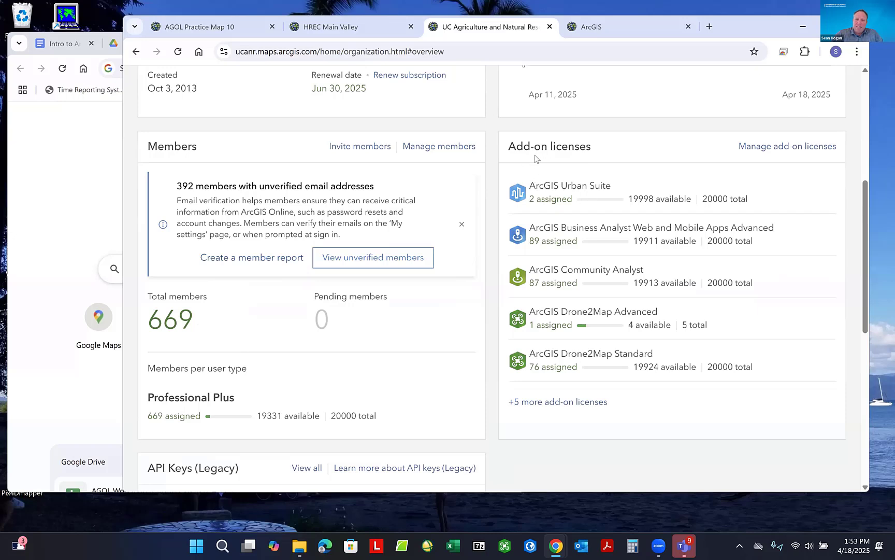
- Open the full Add-on licenses list and scroll through the Pro extensions, app bundles and applications
left_click(554, 402)
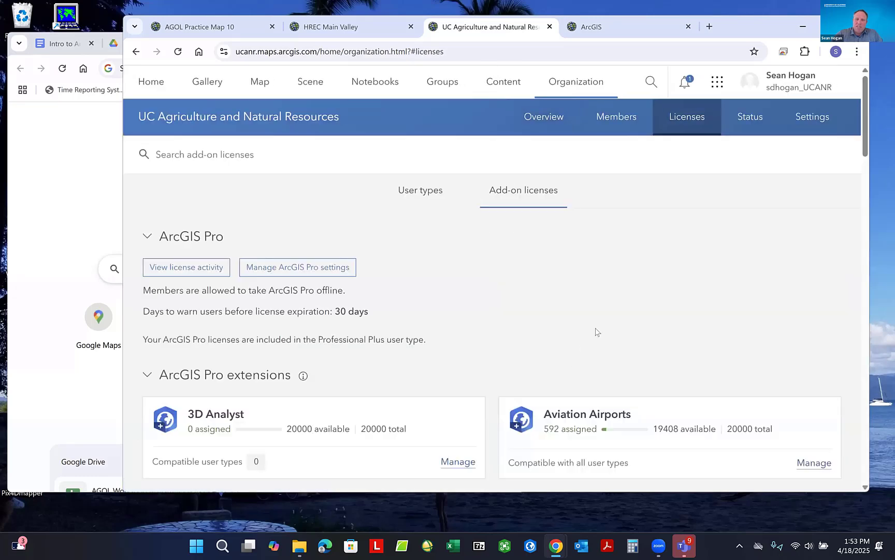
scroll(632, 295, "down", 3)
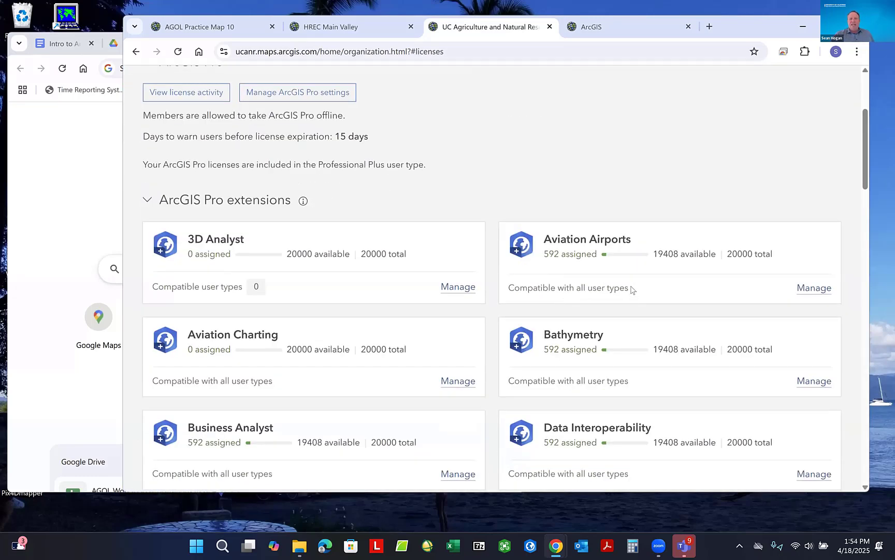
scroll(632, 290, "down", 10)
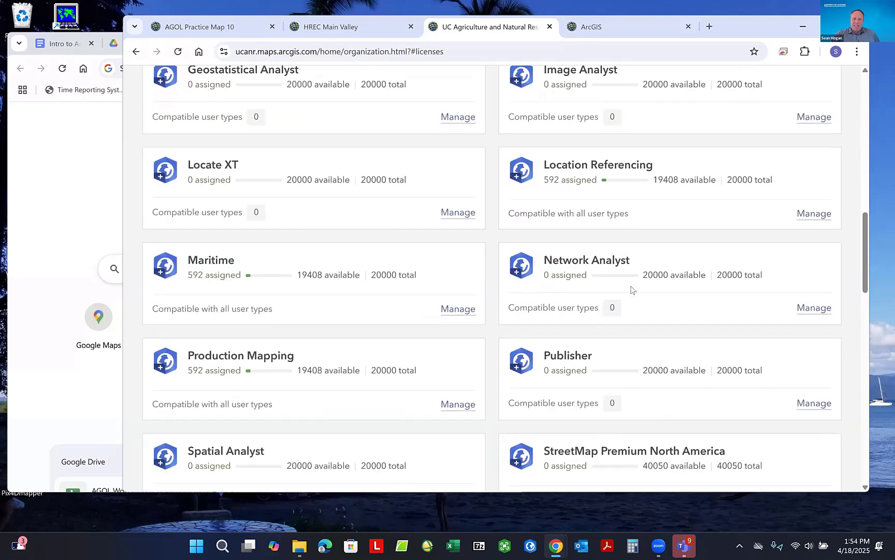
scroll(631, 290, "down", 10)
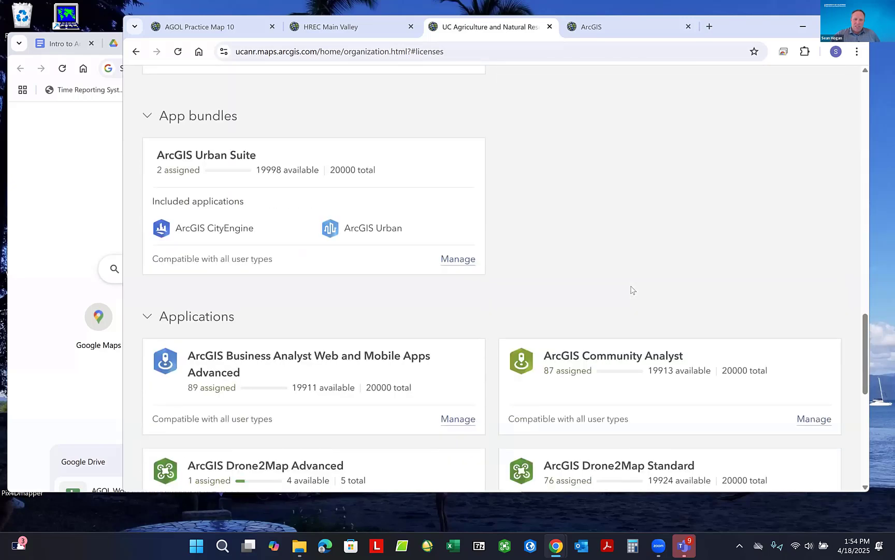
scroll(632, 290, "down", 4)
scroll(631, 289, "up", 2)
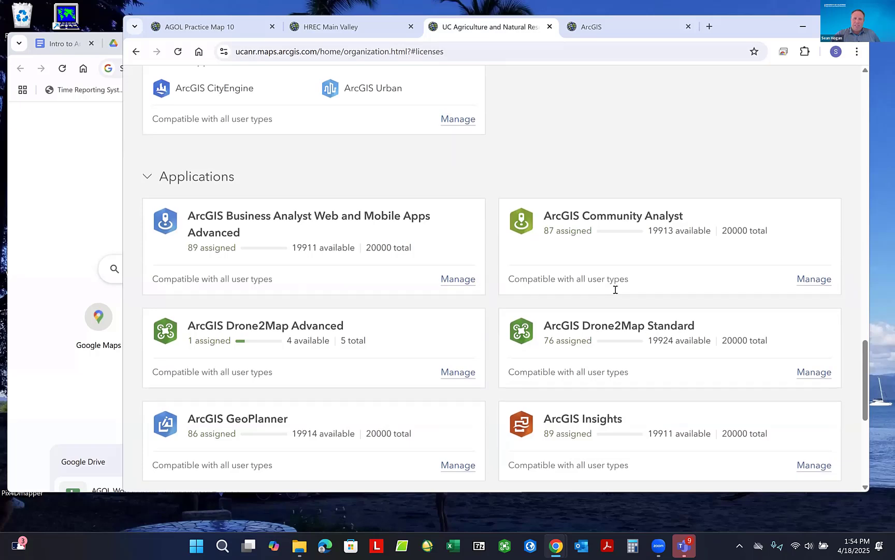
scroll(511, 270, "up", 15)
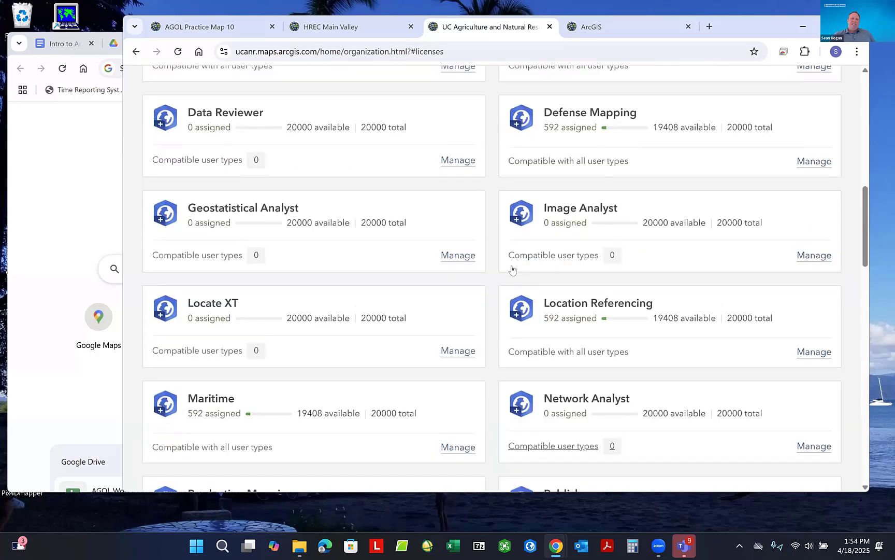
scroll(512, 270, "up", 9)
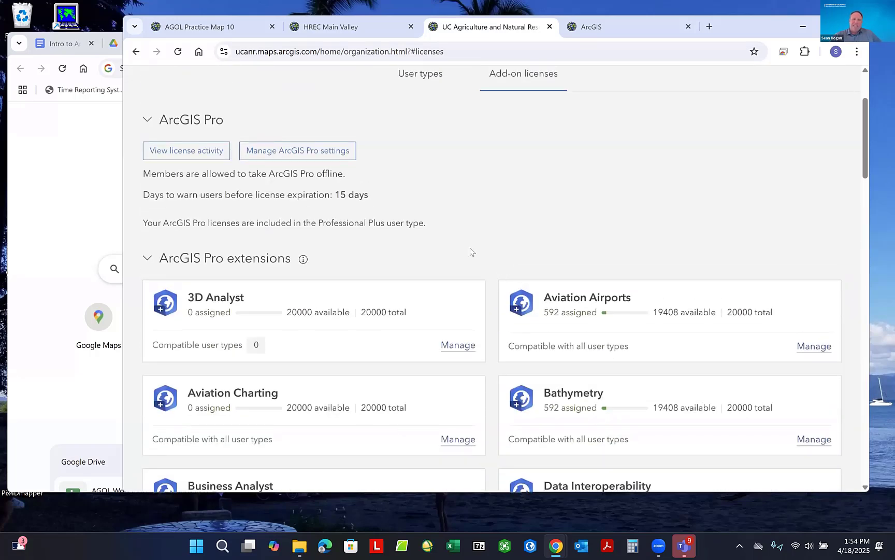
scroll(590, 230, "up", 3)
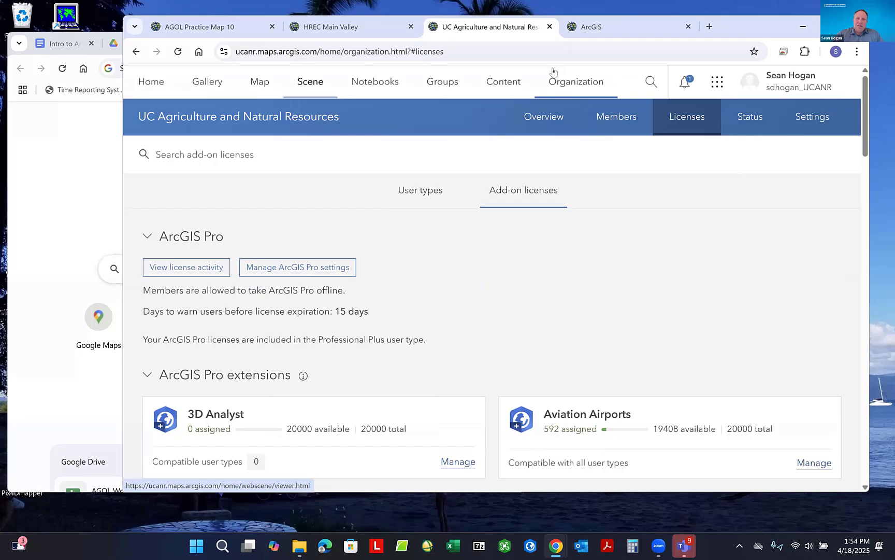
- Open the app launcher and scroll through tiles like Map Viewer, Experience Builder, StoryMaps and Survey123
left_click(717, 84)
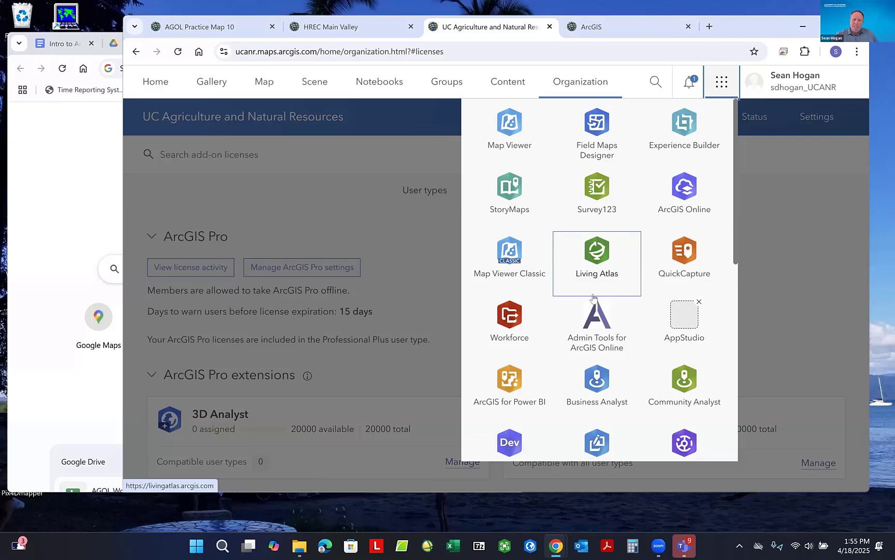
scroll(594, 300, "down", 3)
scroll(613, 301, "down", 3)
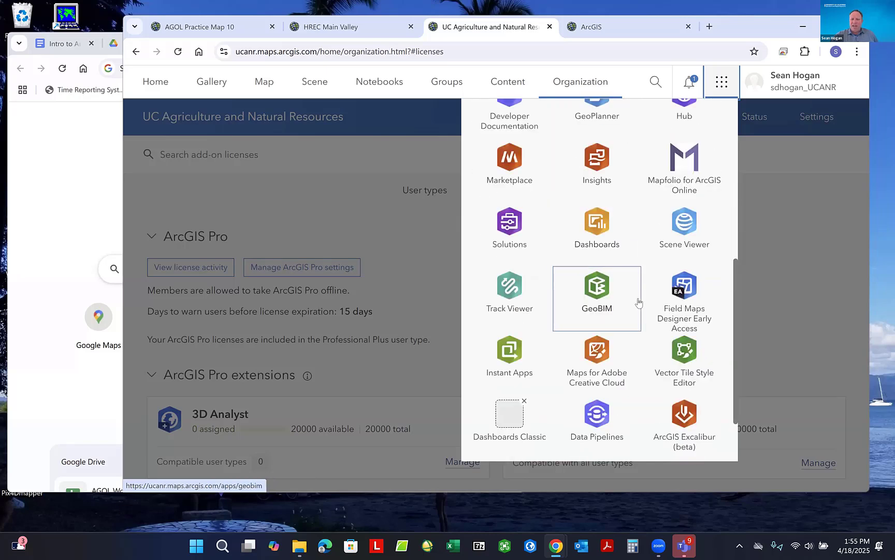
scroll(639, 302, "down", 2)
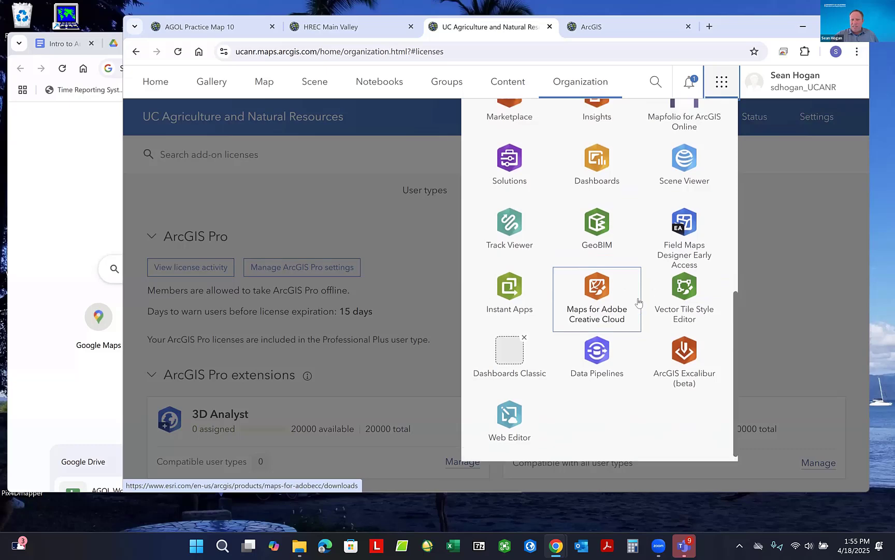
scroll(639, 302, "up", 8)
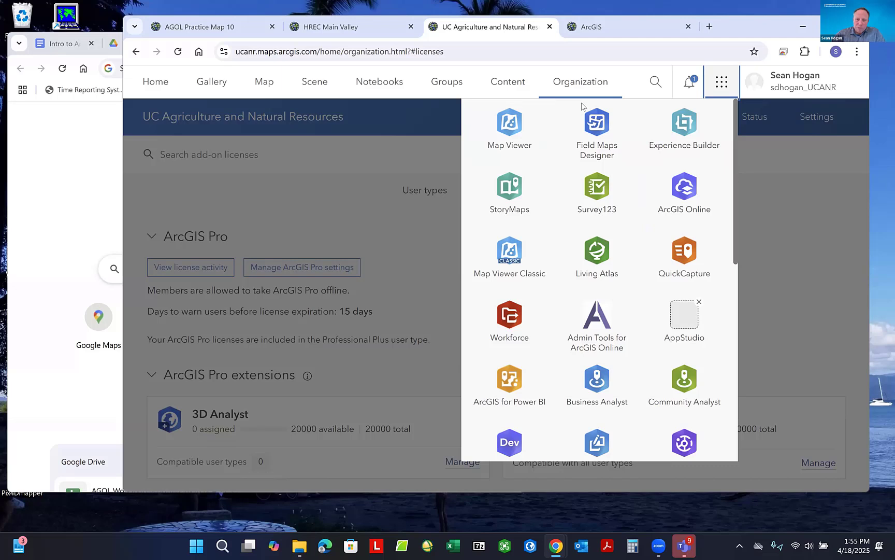
- Start a blank map, close the untitled notebook tab, and return to the HREC Main Valley scene
left_click(262, 85)
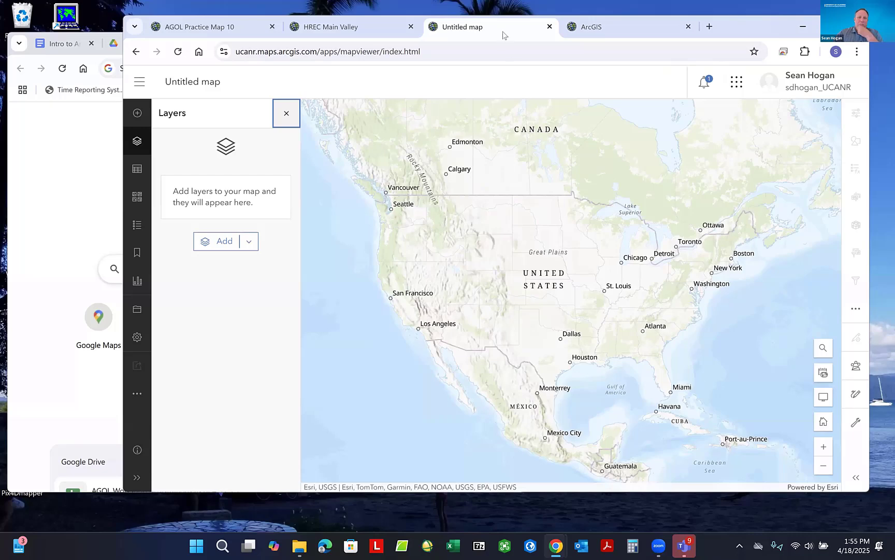
left_click(354, 30)
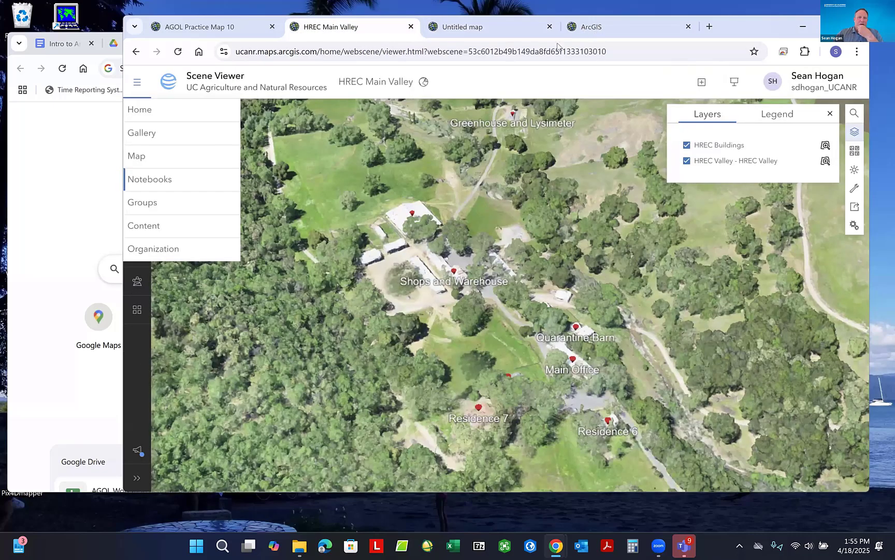
left_click(643, 28)
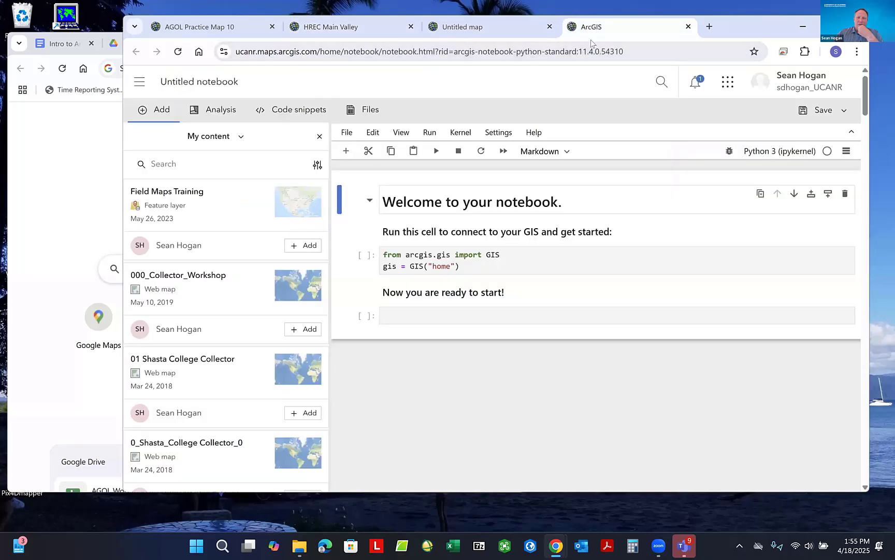
left_click(688, 27)
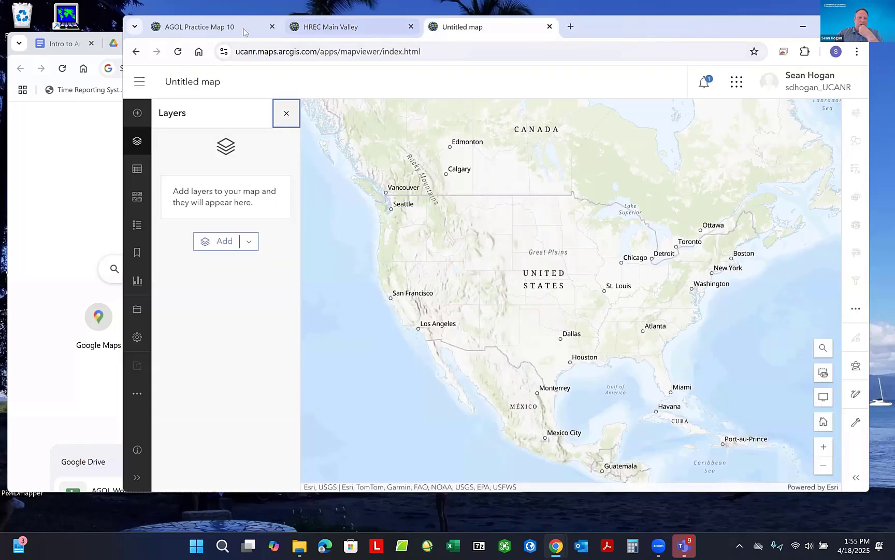
left_click(207, 28)
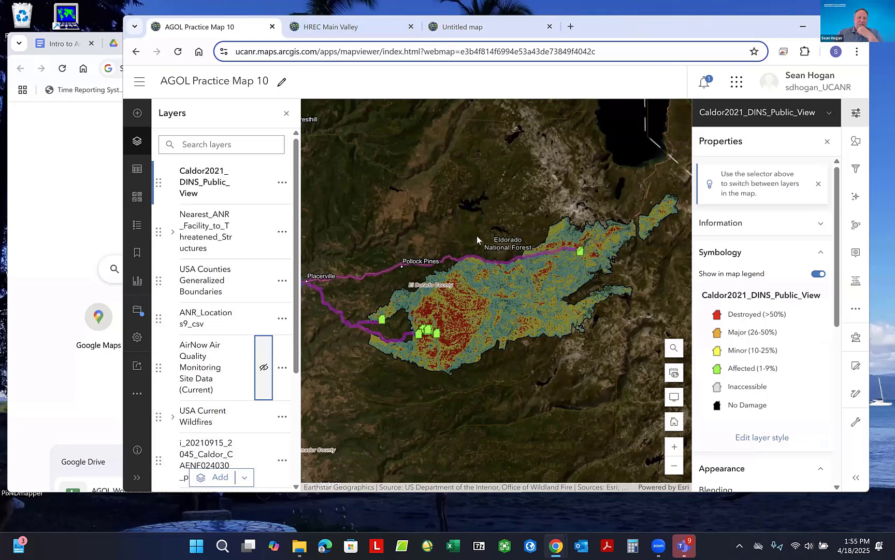
left_click(339, 31)
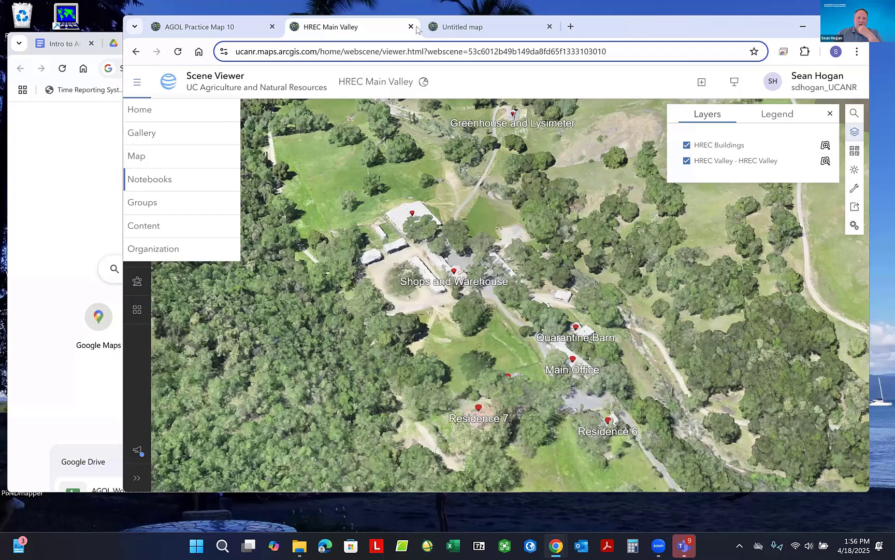
- Close the HREC Main Valley scene tab, collapse the Layers panel, and switch to AGOL Practice Map 10
left_click(452, 27)
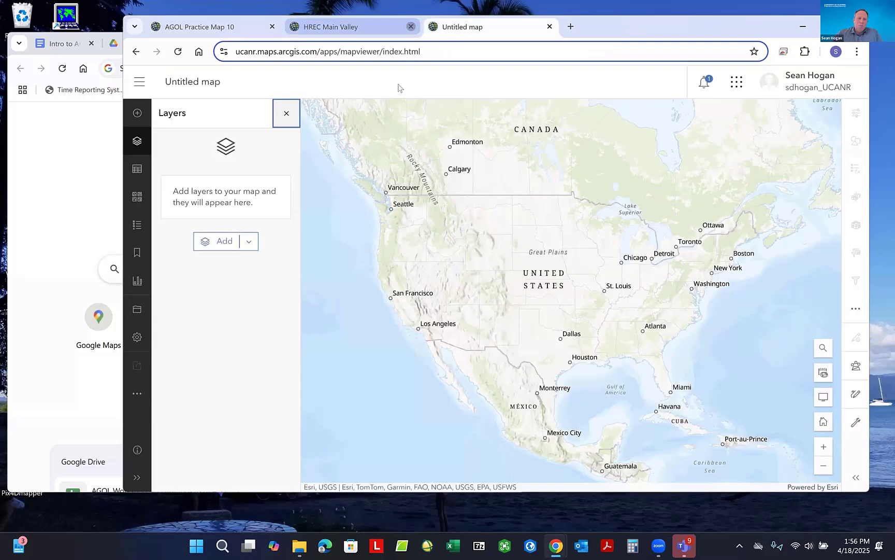
left_click(411, 26)
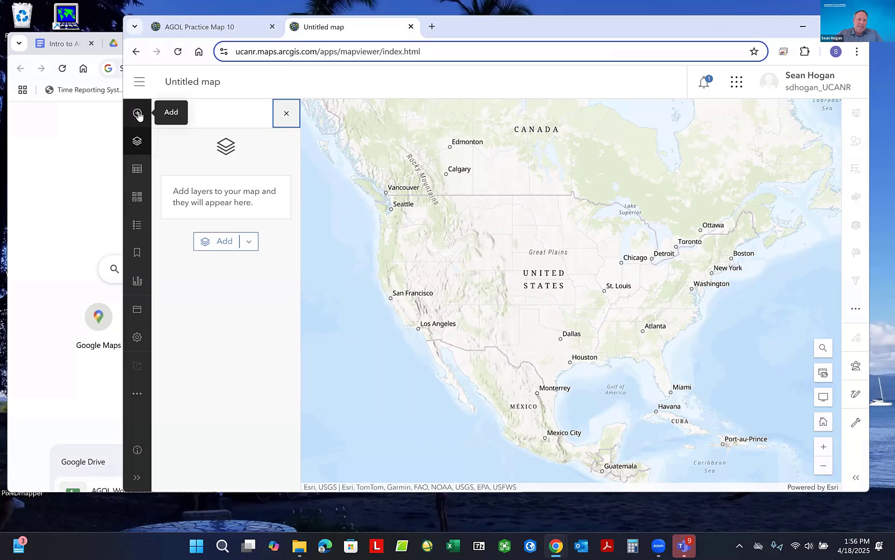
left_click(137, 145)
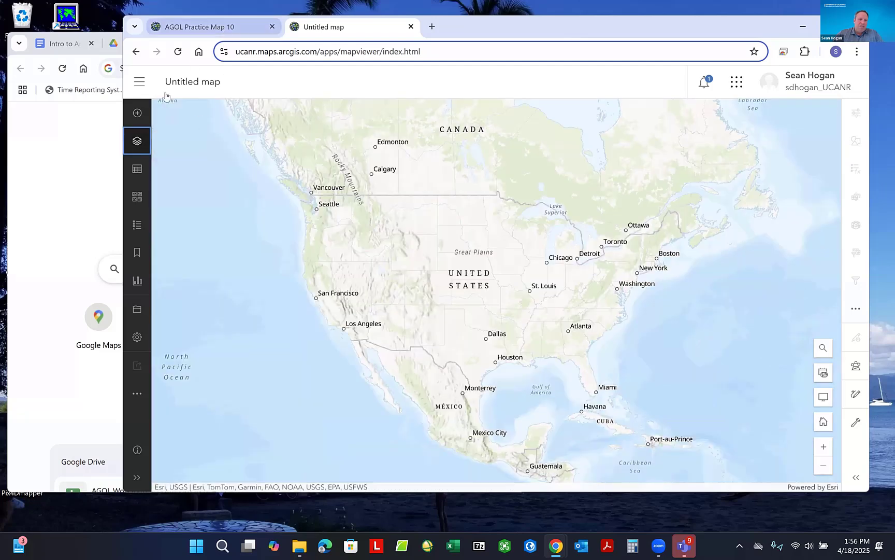
key("ctrl+shift+Tab")
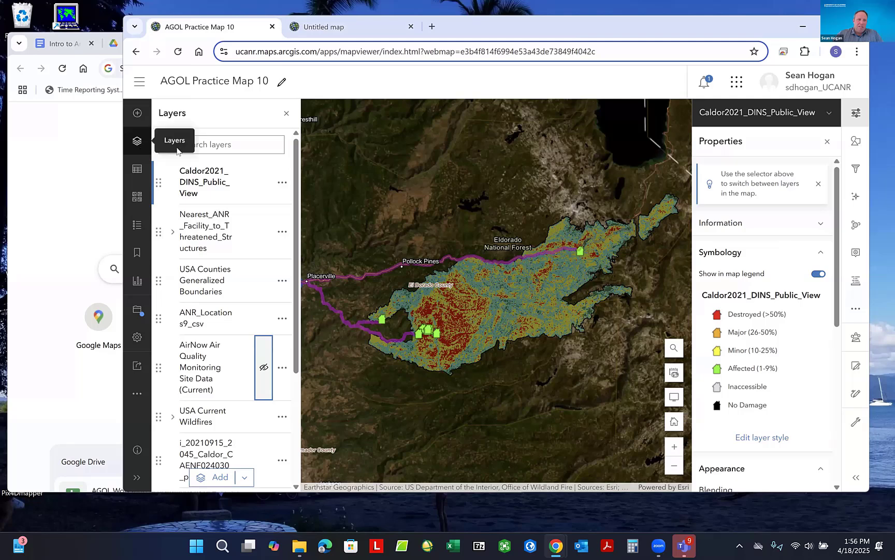
left_click(135, 144)
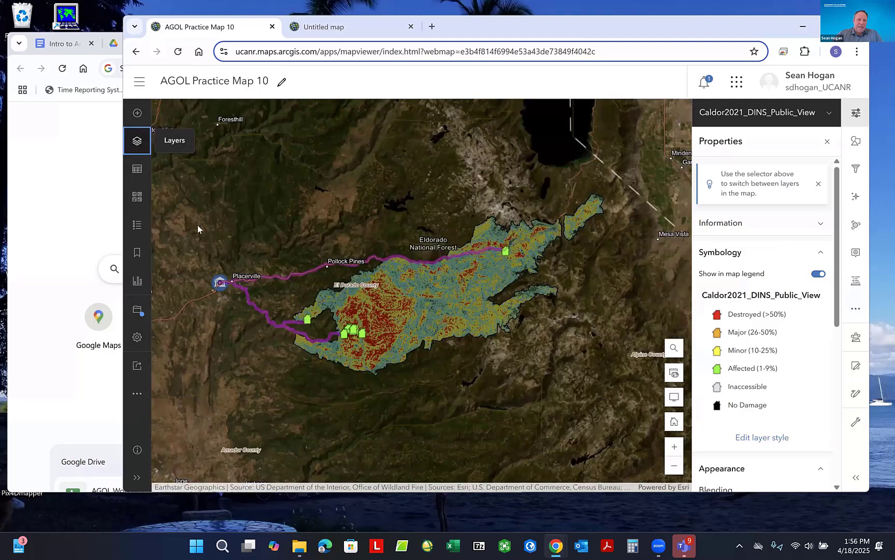
left_click(141, 478)
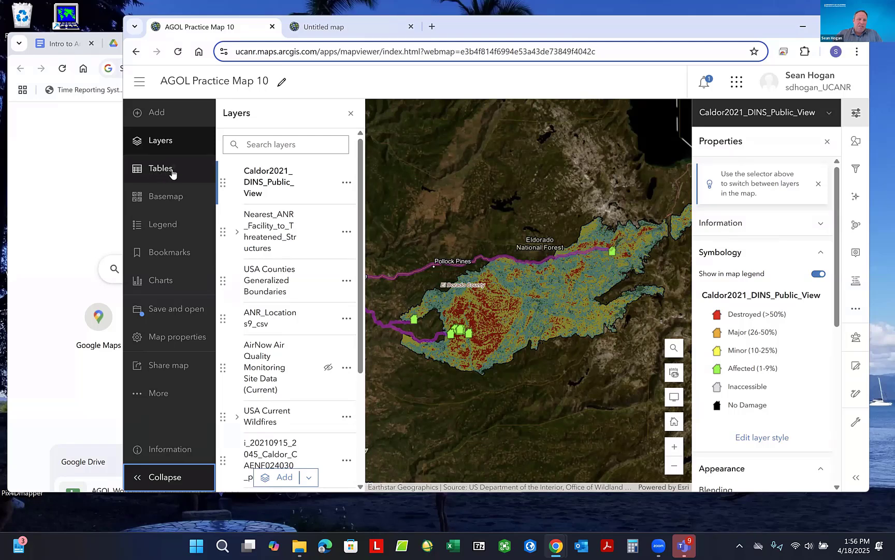
left_click(161, 201)
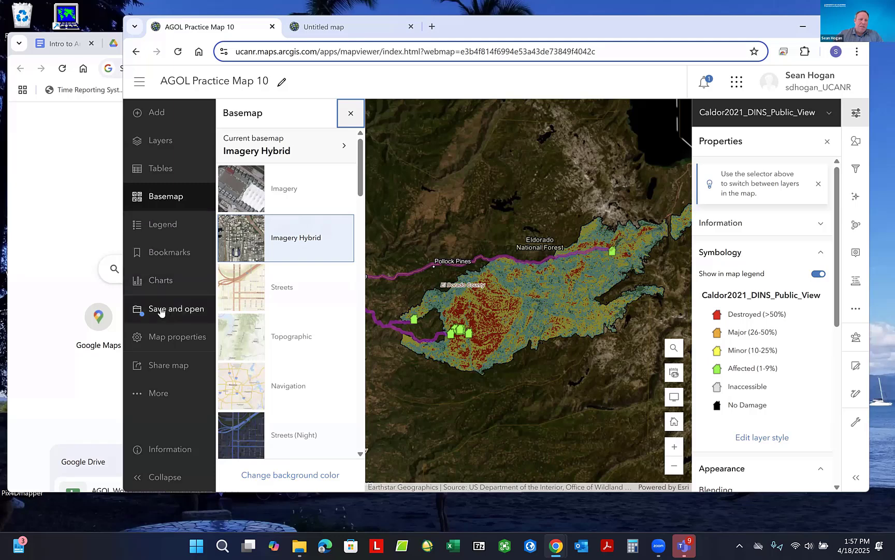
left_click(160, 395)
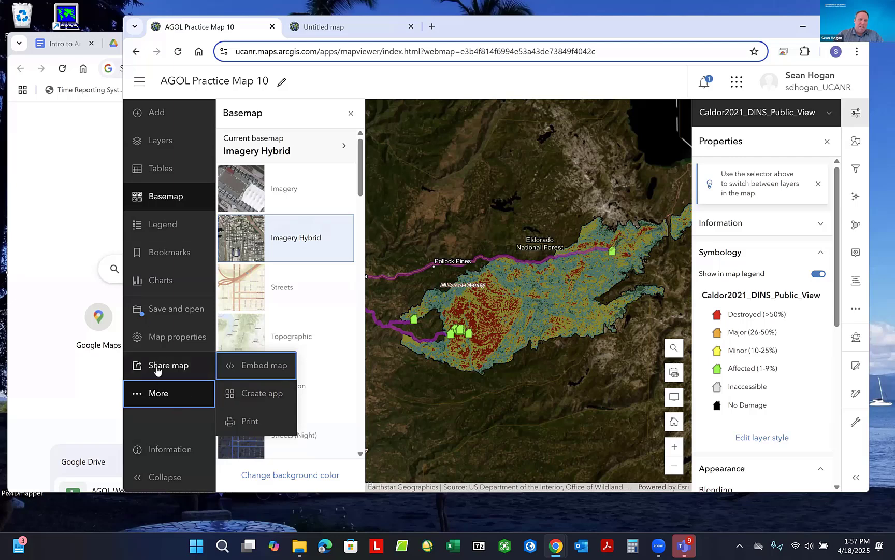
left_click(347, 77)
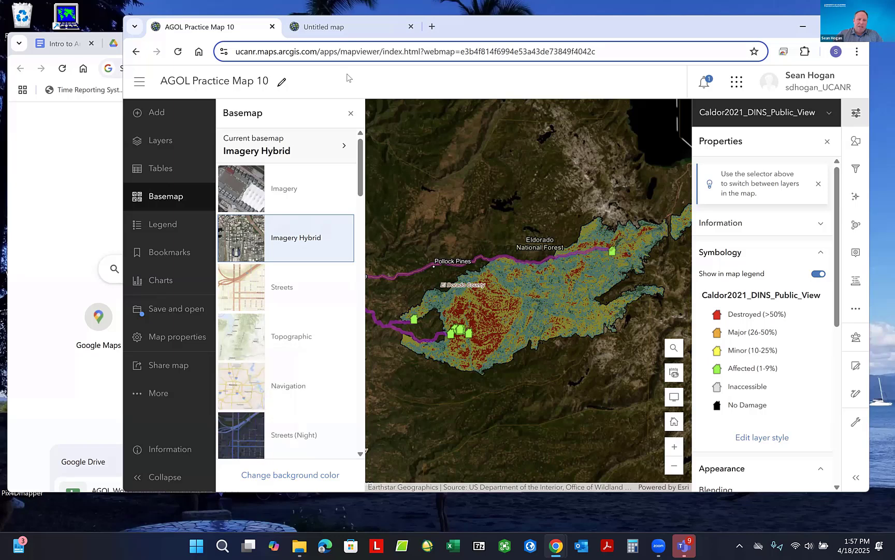
left_click(150, 142)
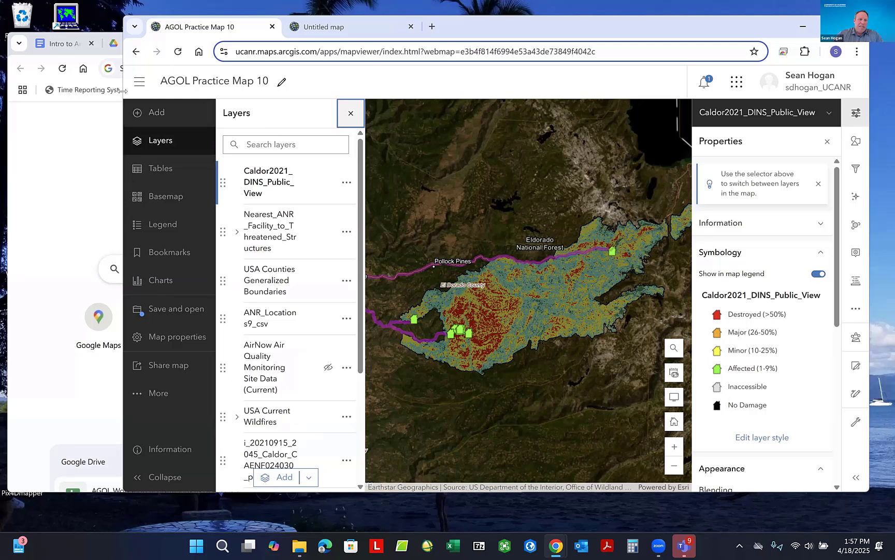
- Review the Caldor layer's styles, then the Nearest_ANR and USA Counties Generalized Boundaries layer properties
left_click_drag(123, 91, 73, 94)
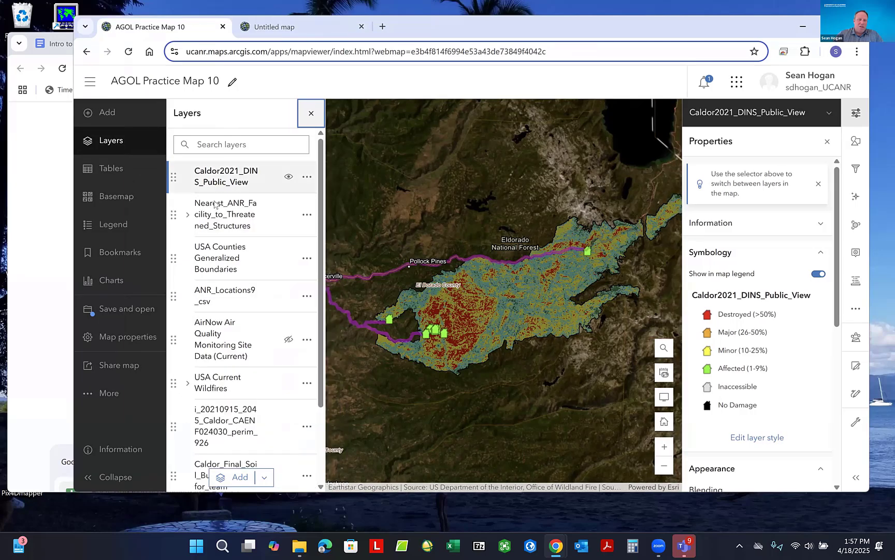
left_click(217, 185)
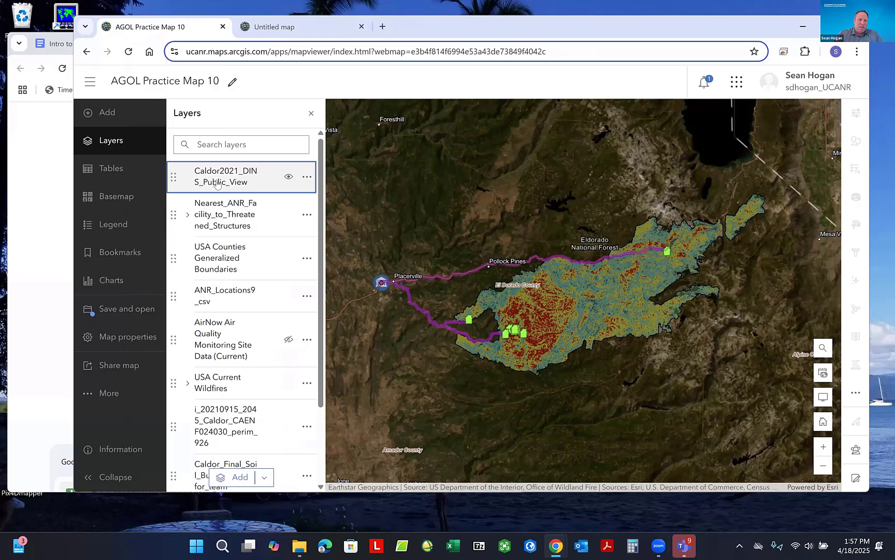
left_click(218, 184)
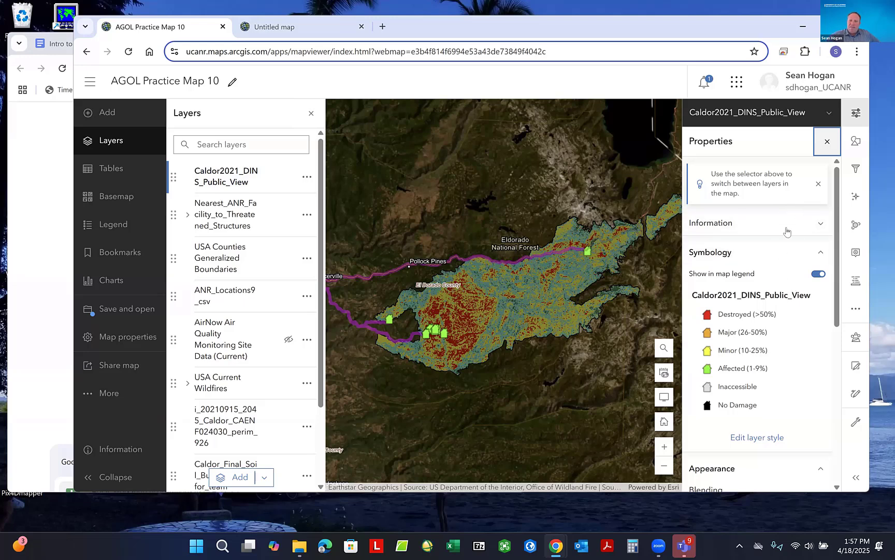
left_click(856, 141)
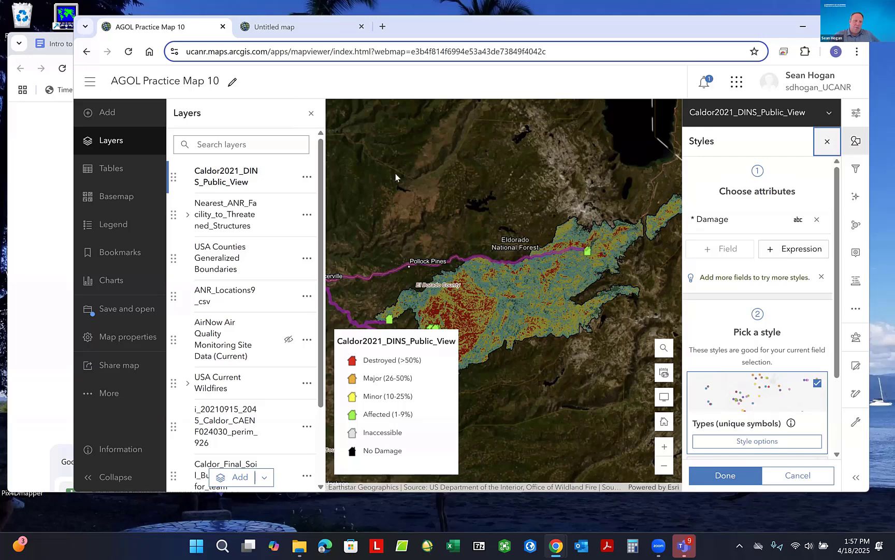
left_click(236, 213)
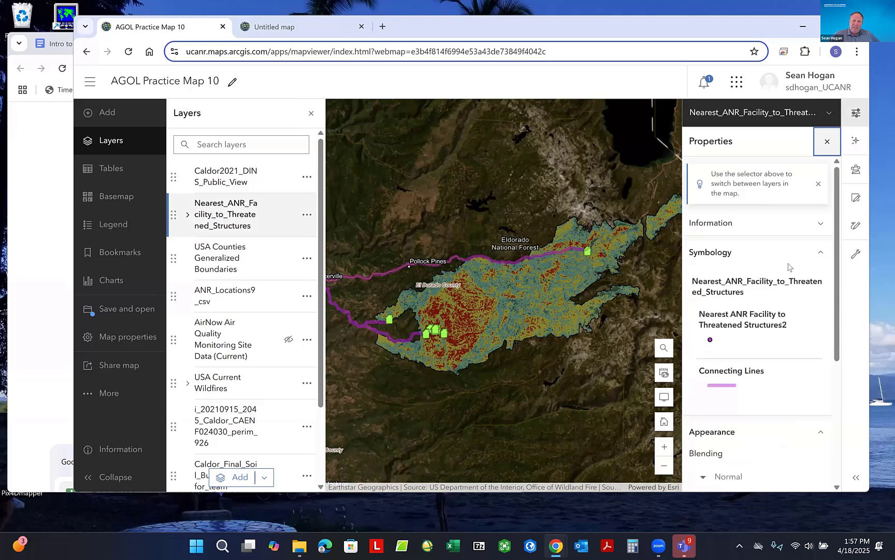
left_click(239, 267)
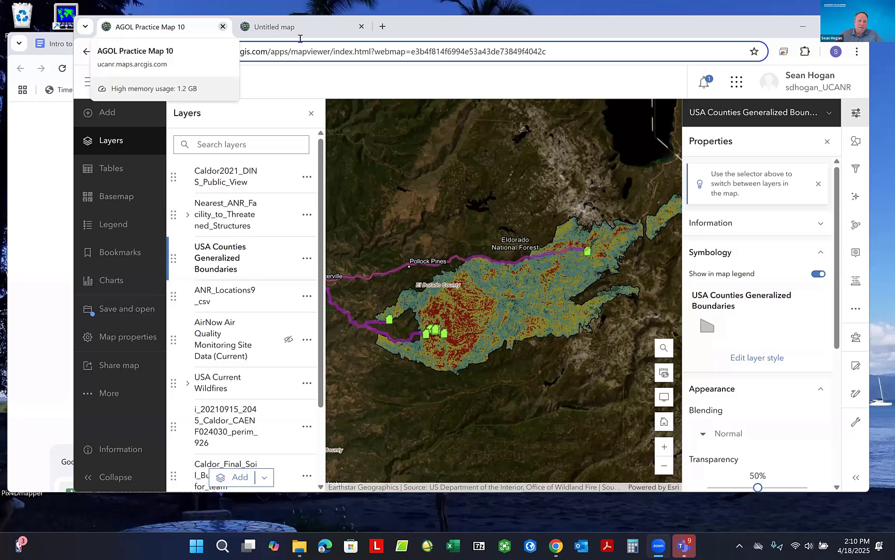
- Go from the untitled map to the UC Agriculture and Natural Resources home page via the navigation menu
left_click(275, 27)
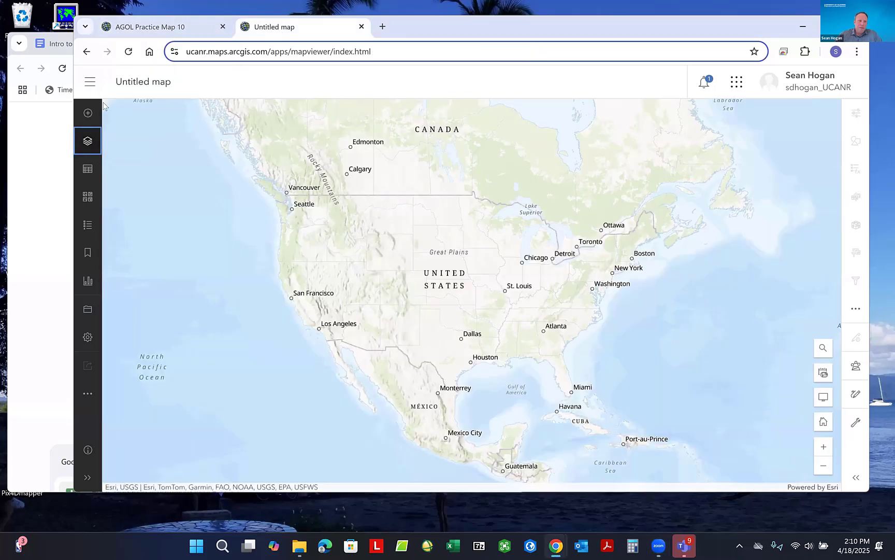
left_click(90, 81)
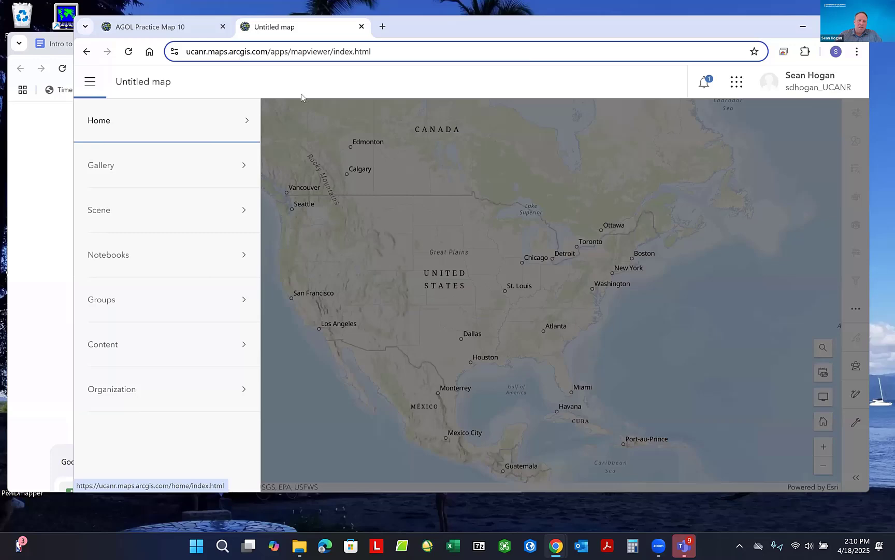
left_click(111, 125)
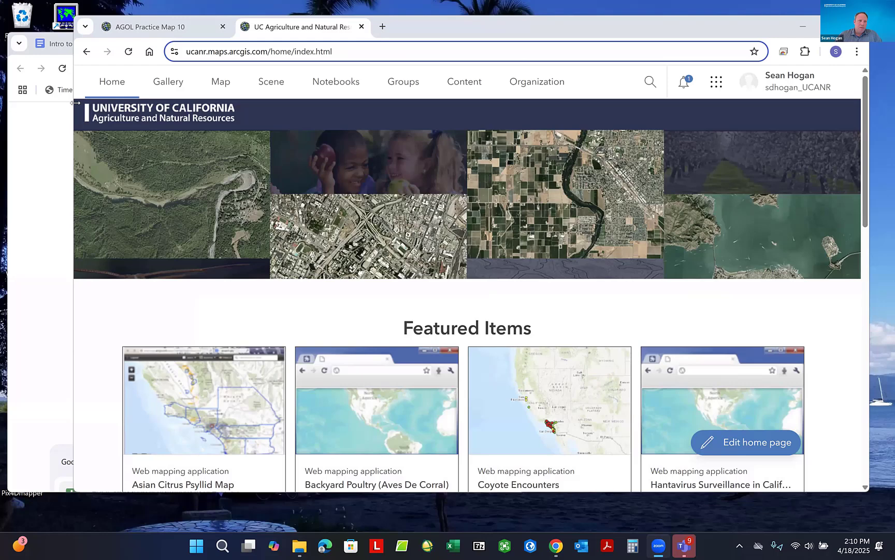
left_click_drag(73, 77, 172, 77)
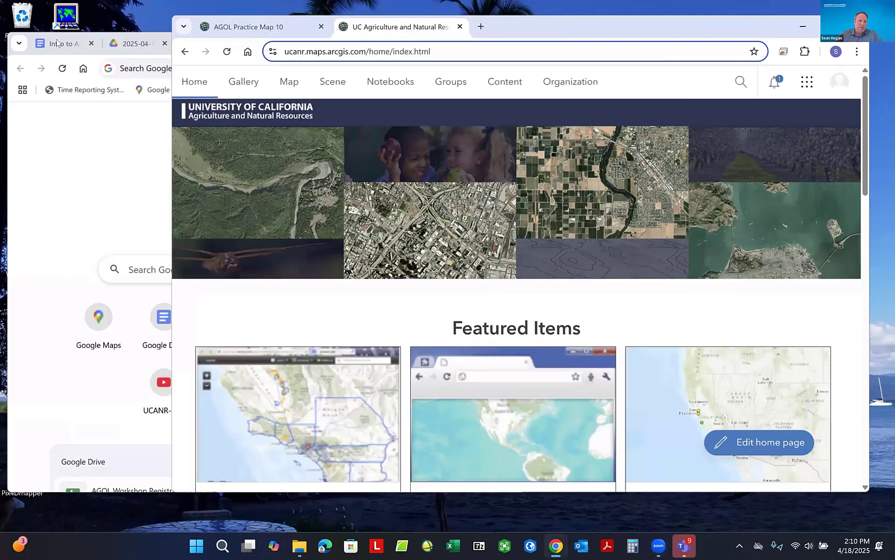
- Scroll the exercise Google Doc to 'Adding Data and Creating Maps' and its first step, clicking Map
left_click(58, 43)
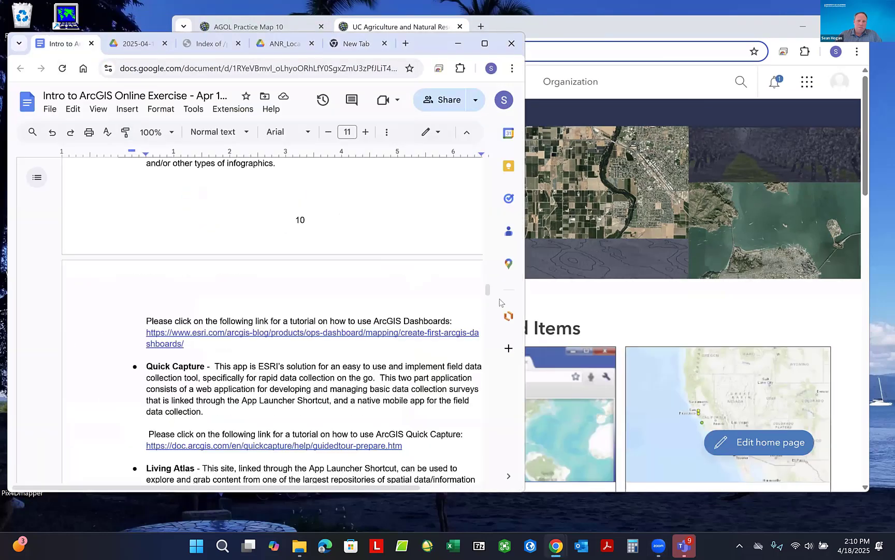
mouse_move(488, 289)
left_mouse_down()
mouse_move(488, 191)
mouse_move(478, 163)
mouse_move(490, 300)
left_mouse_up()
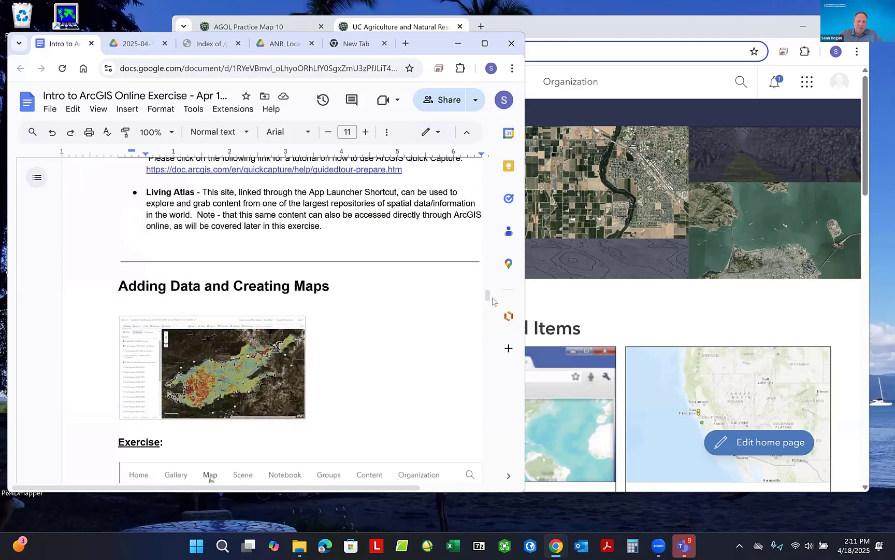
left_click_drag(488, 298, 491, 300)
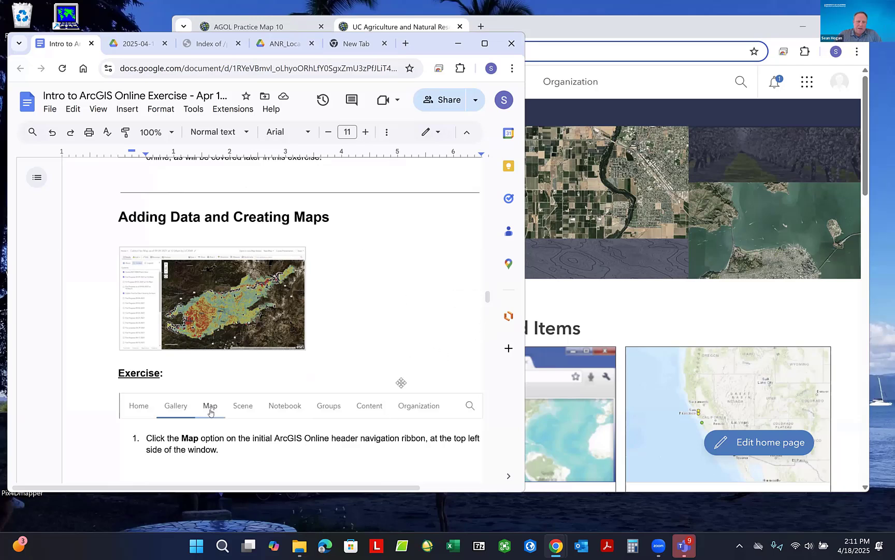
scroll(401, 275, "down", 1)
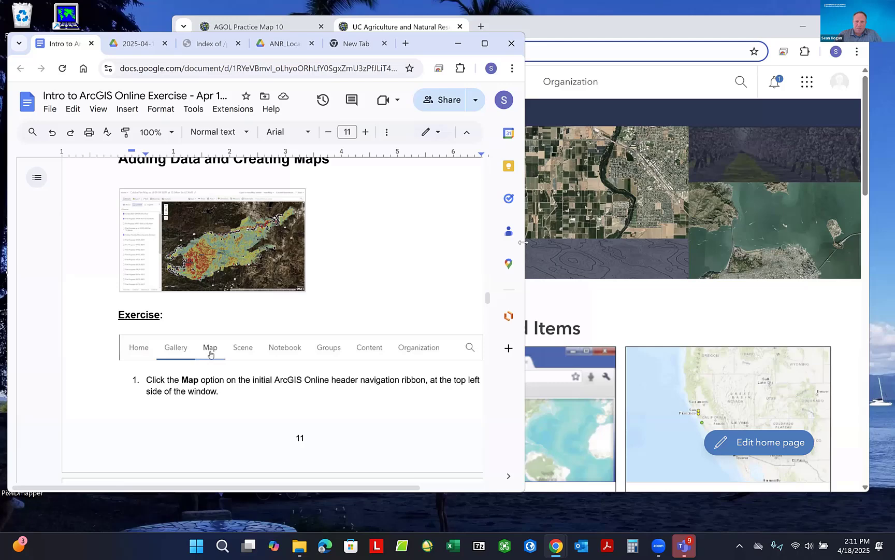
left_click_drag(523, 242, 531, 243)
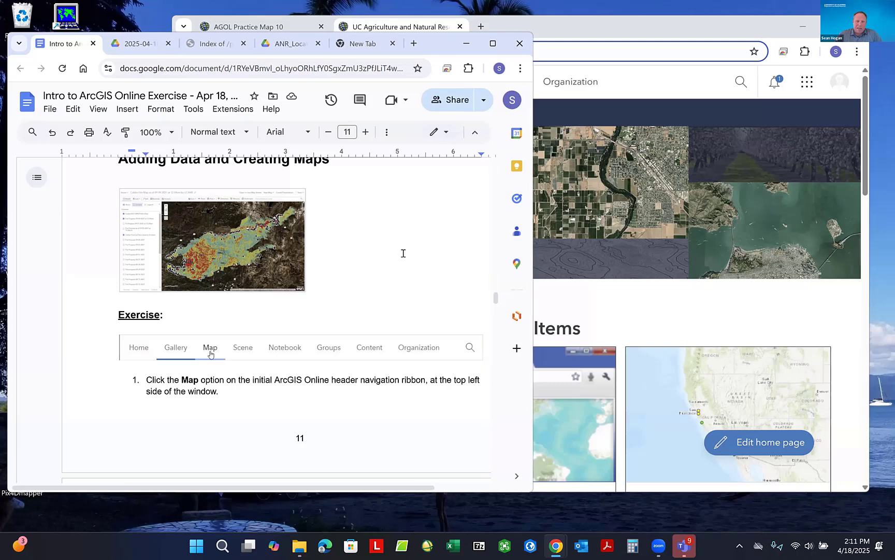
scroll(406, 263, "down", 1)
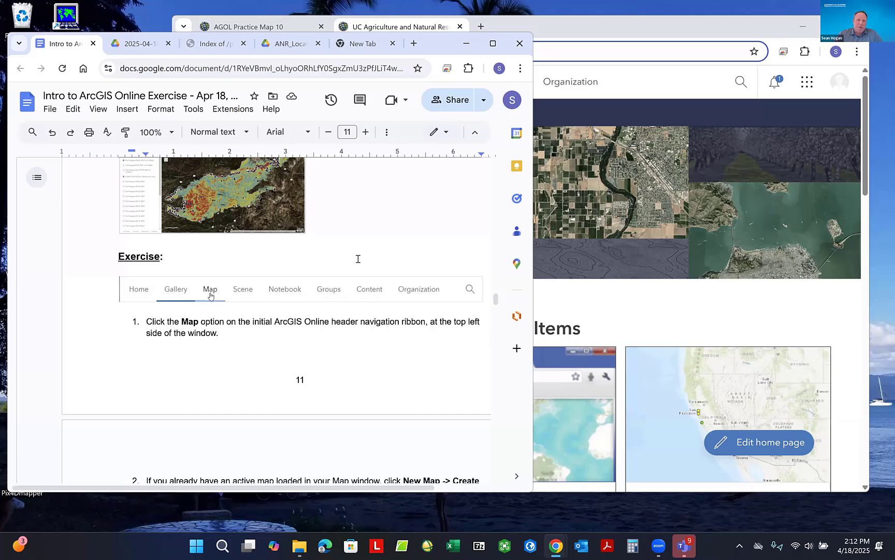
- Scroll the exercise Doc down to the 'Exercise (Adding ArcGIS Online data part 1)' section
scroll(358, 259, "down", 3)
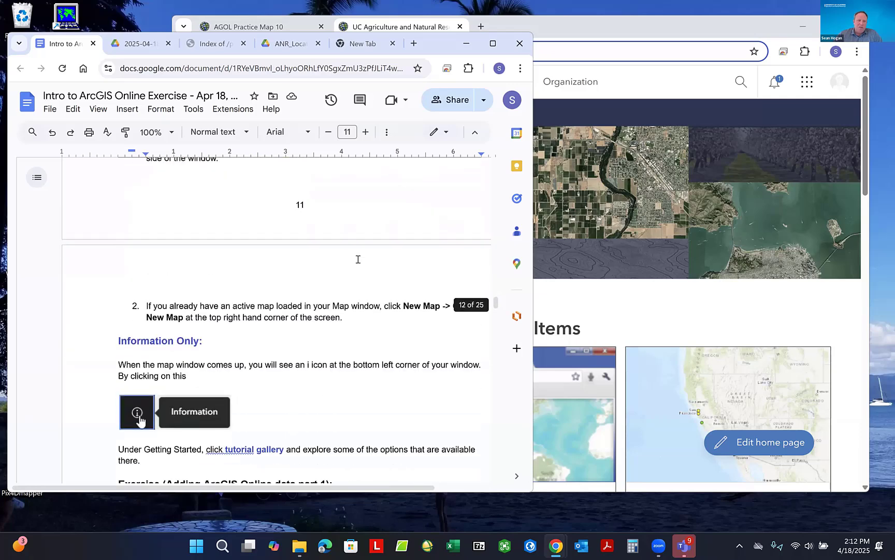
scroll(116, 284, "down", 1)
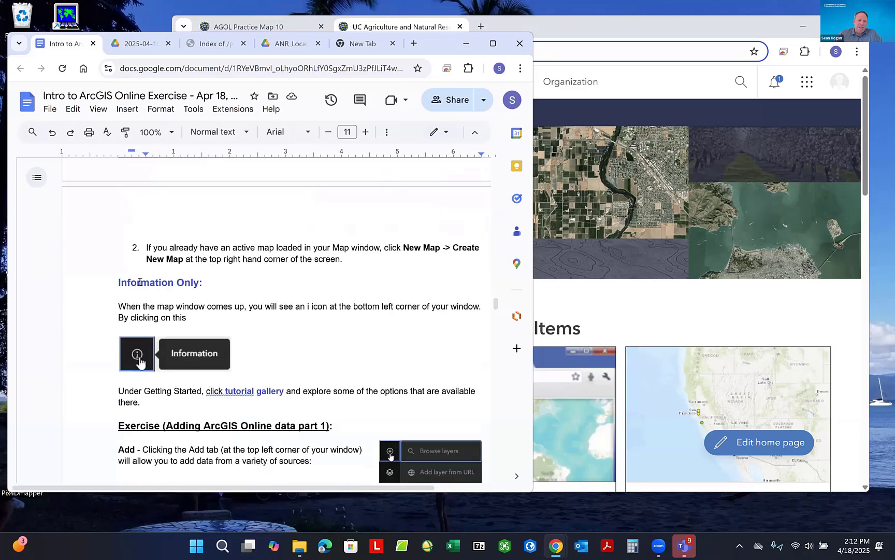
left_click_drag(115, 284, 219, 286)
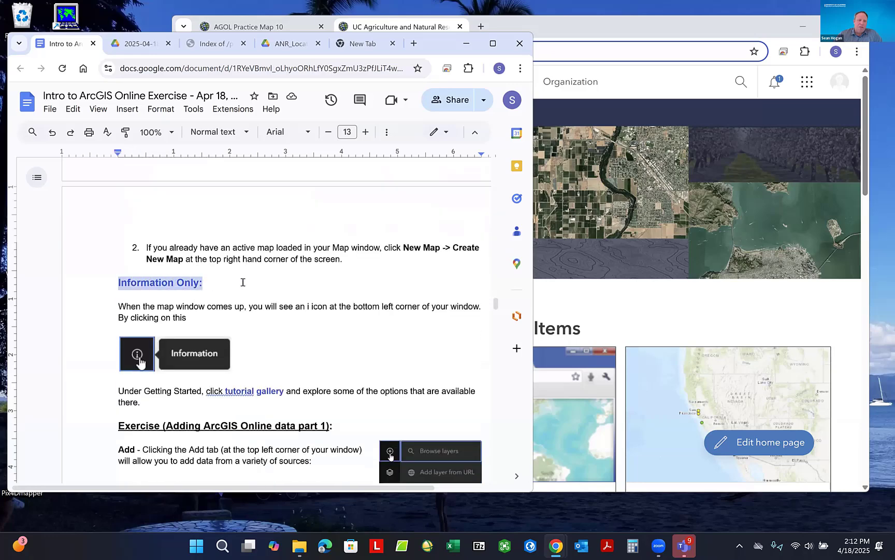
scroll(283, 275, "down", 1)
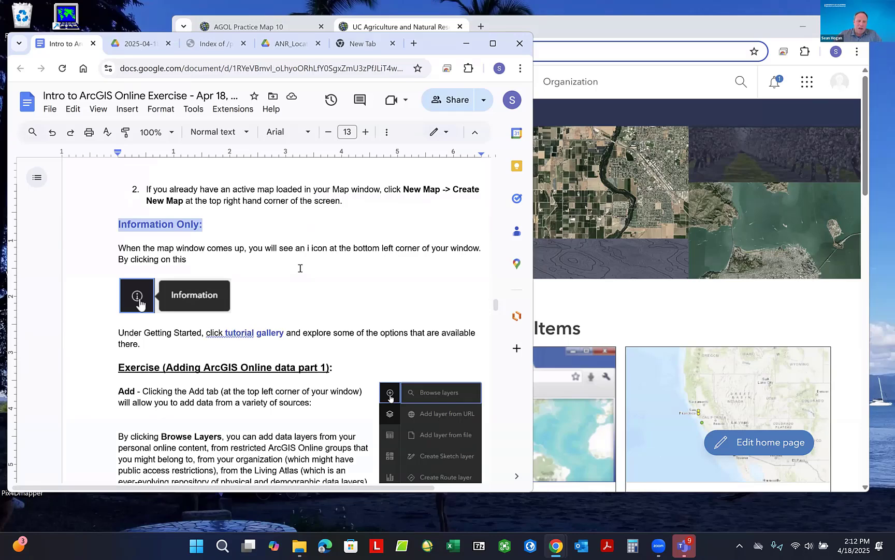
scroll(311, 268, "down", 1)
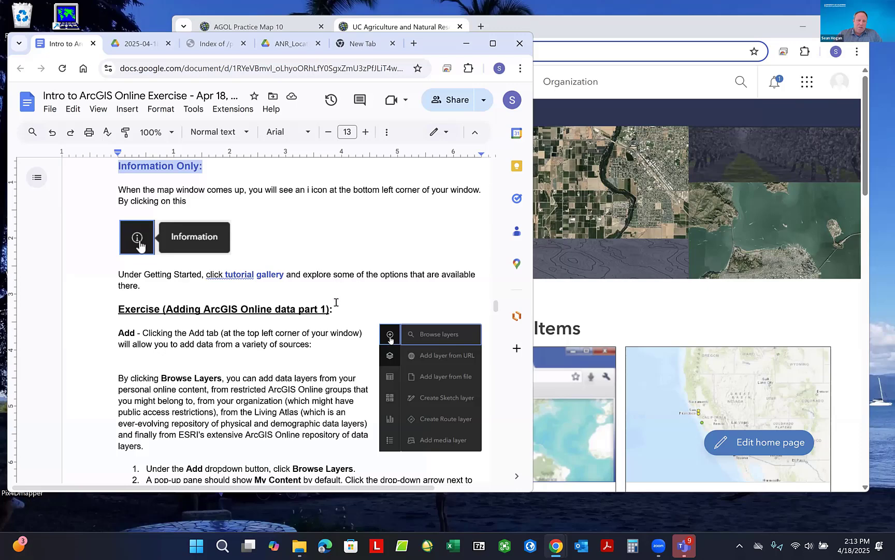
scroll(349, 249, "down", 2)
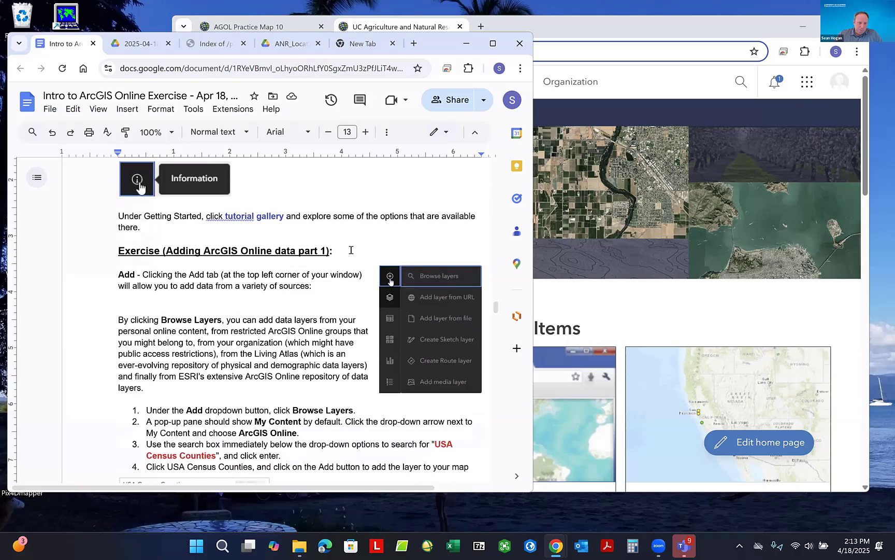
scroll(342, 250, "down", 2)
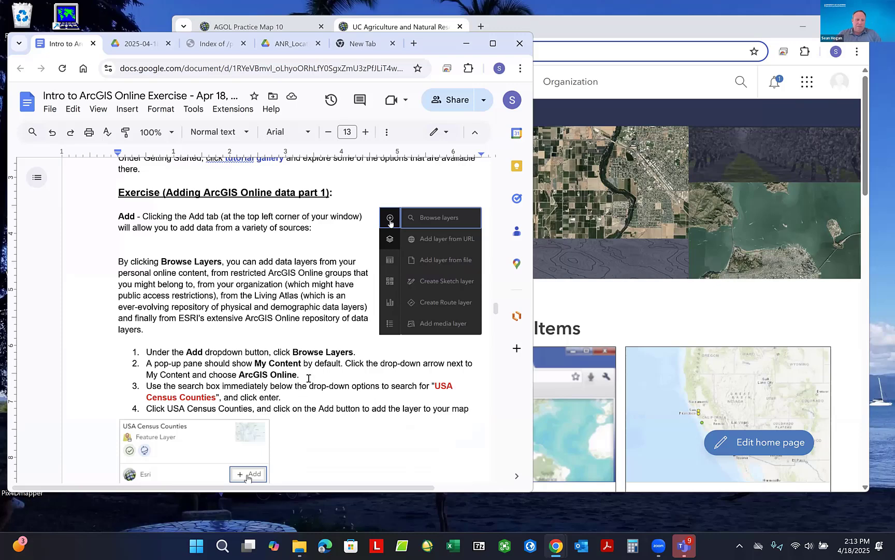
scroll(308, 378, "down", 1)
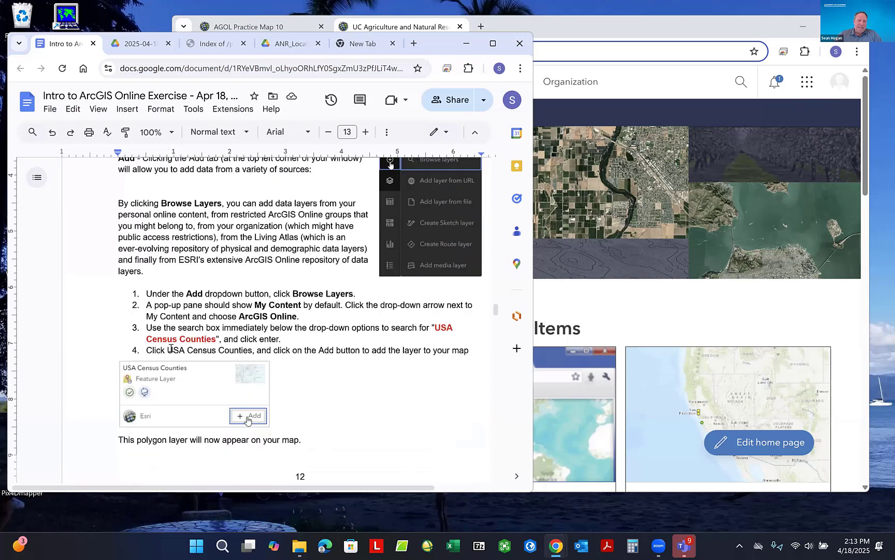
- Highlight the layer name 'USA Census Counties' in step 4, then clear the highlight
left_click_drag(167, 351, 206, 351)
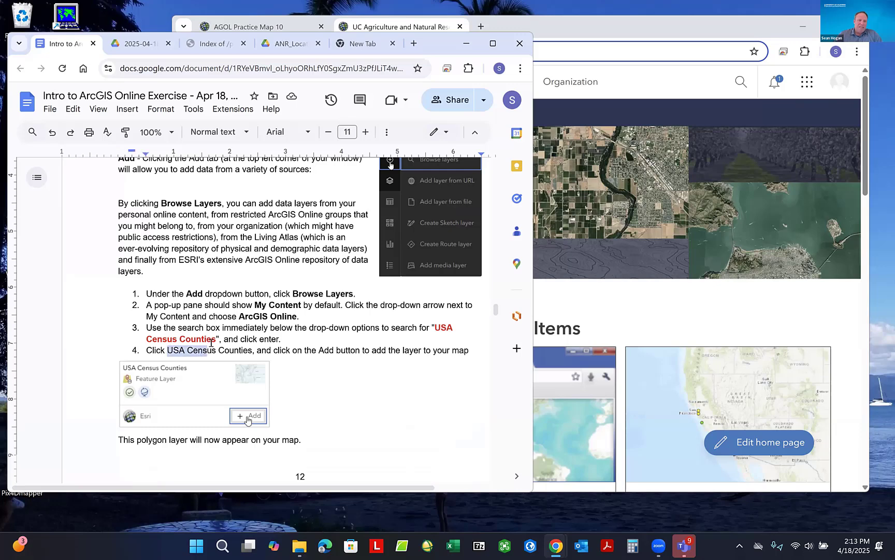
left_click(212, 341)
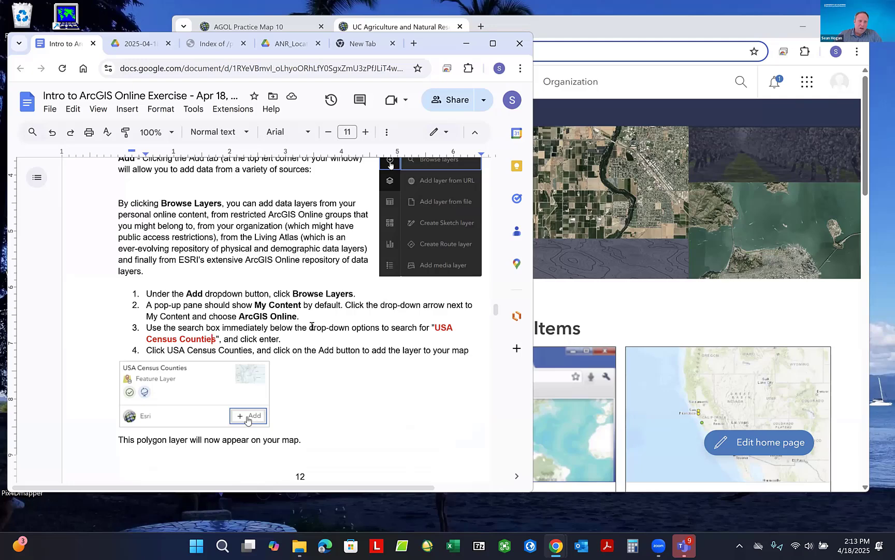
scroll(312, 326, "up", 1)
scroll(312, 326, "down", 1)
scroll(332, 274, "up", 4)
scroll(318, 259, "down", 2)
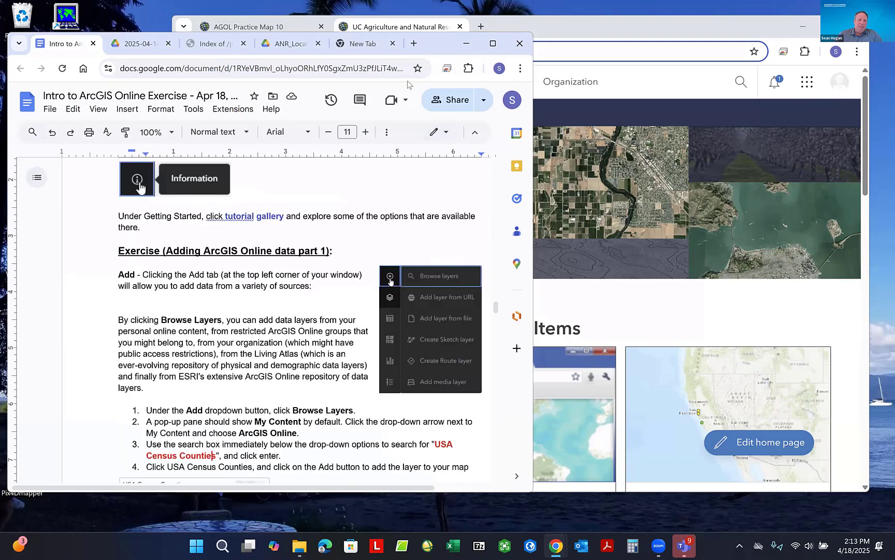
- Bring the ArcGIS Online home page window forward and make the browser window slightly taller
left_click(369, 45)
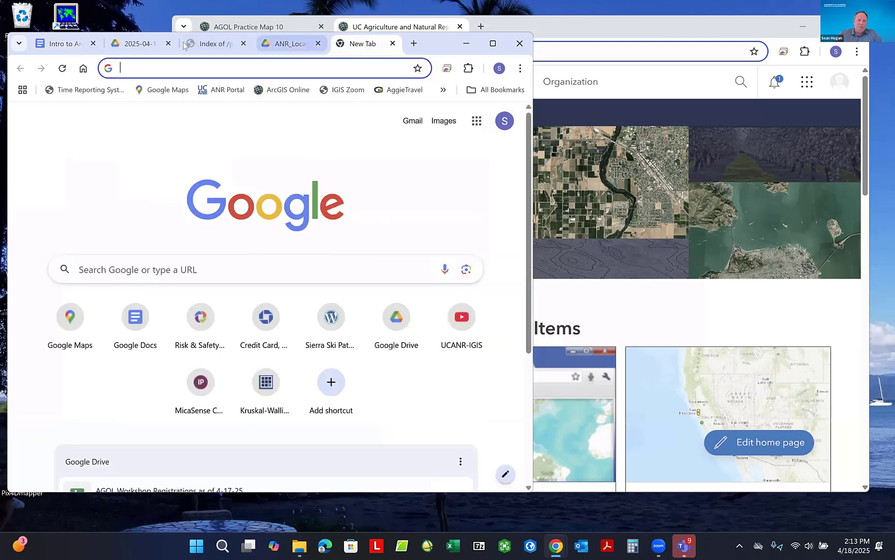
left_click(527, 25)
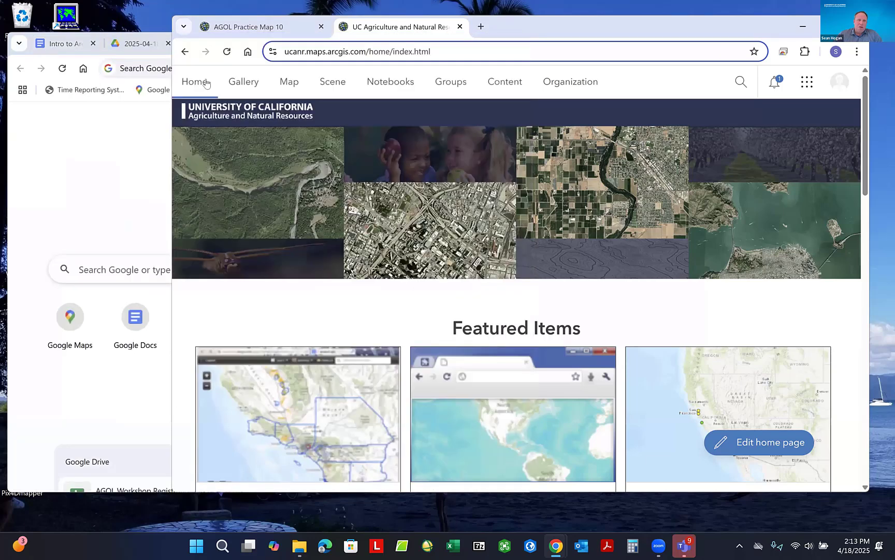
left_click(60, 44)
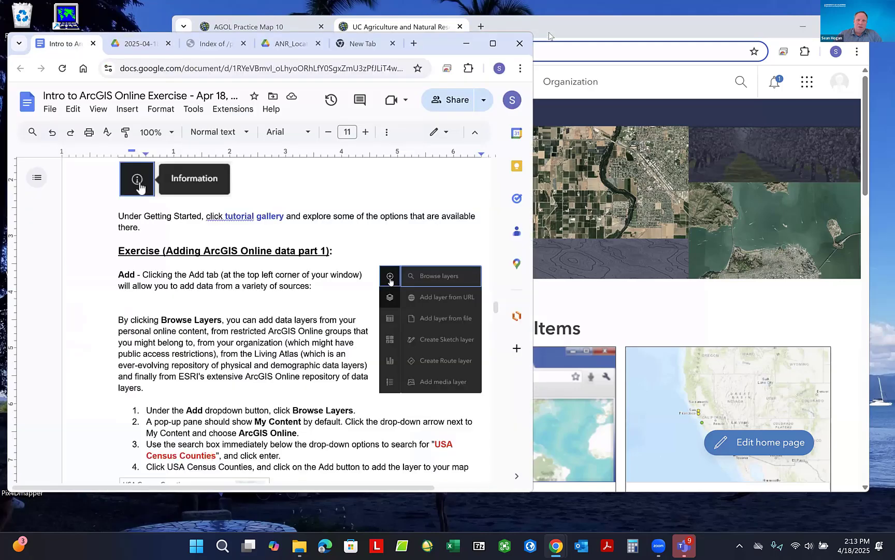
left_click(660, 35)
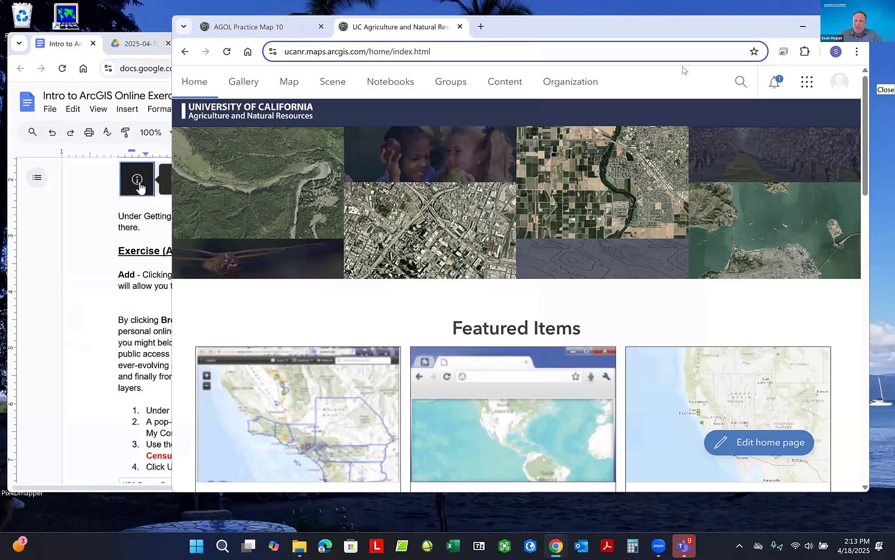
left_click(685, 70)
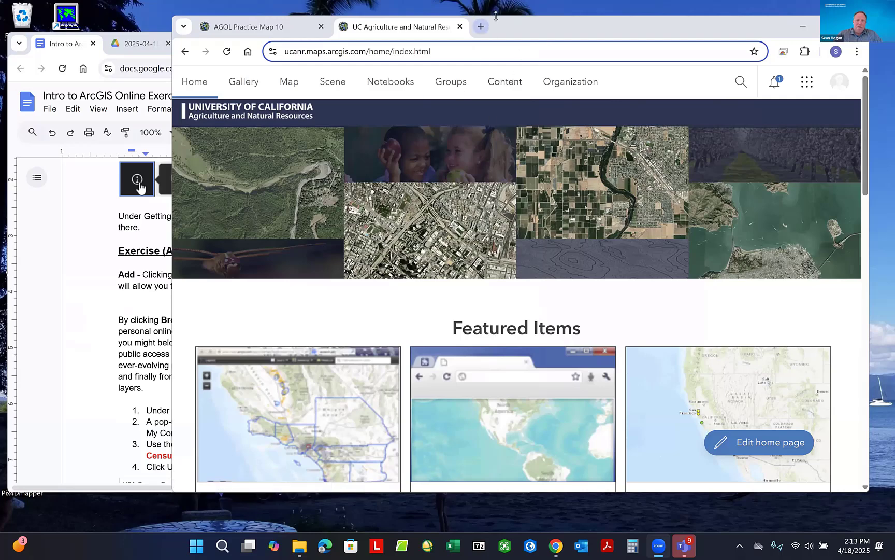
left_click_drag(498, 8, 498, 2)
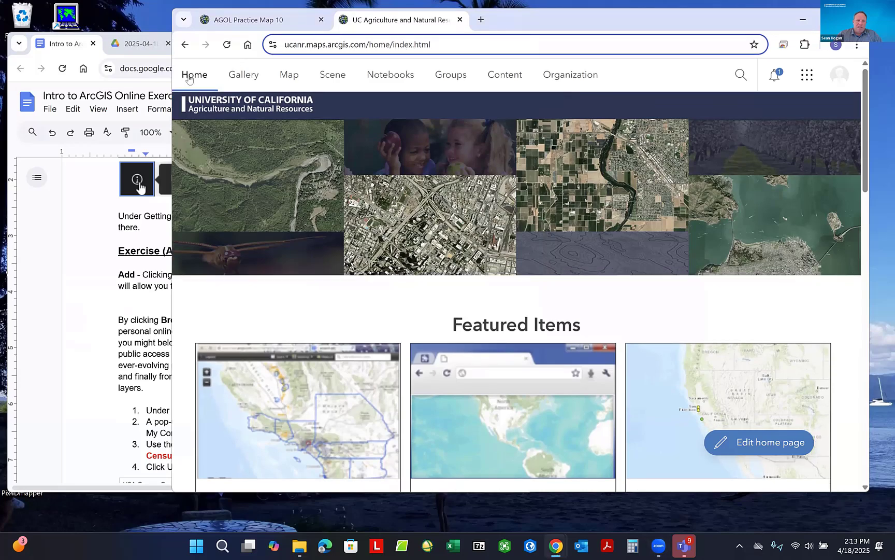
- Start a new untitled map in Map Viewer, show its Add layer options, then return to the instructions
left_click(290, 76)
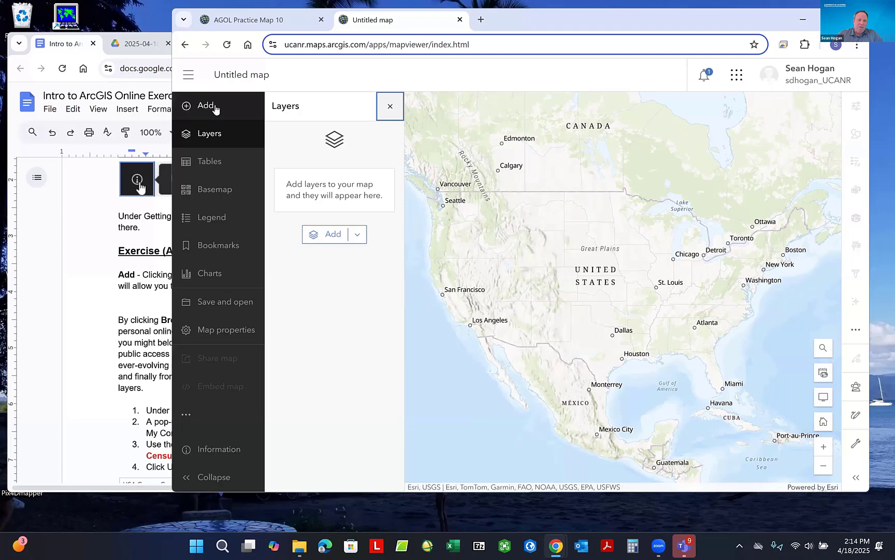
left_click(187, 106)
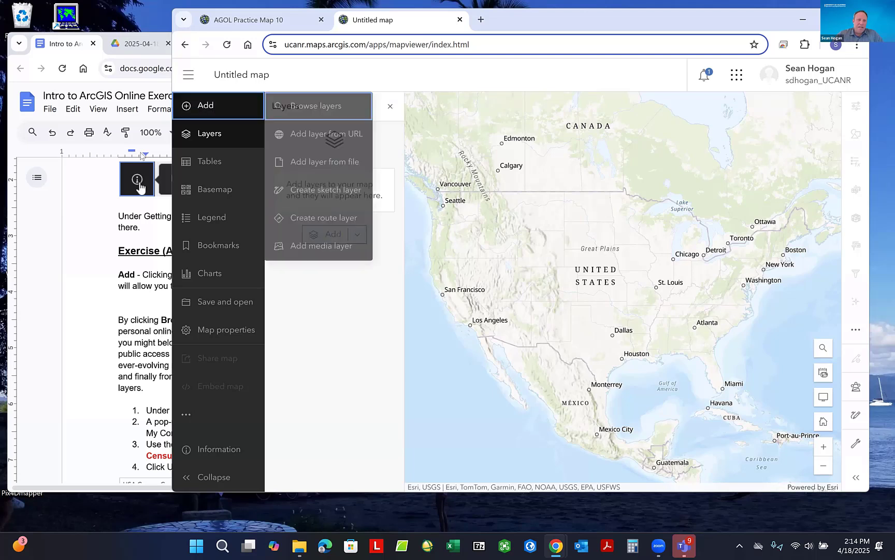
left_click(105, 231)
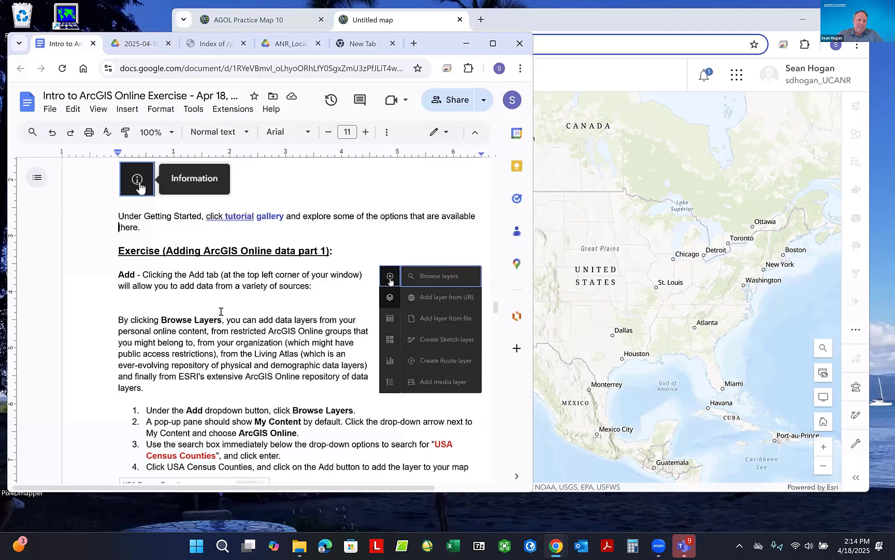
- Highlight the 'USA Census Counties' search term in step 3, then switch back to the untitled map
scroll(437, 322, "down", 3)
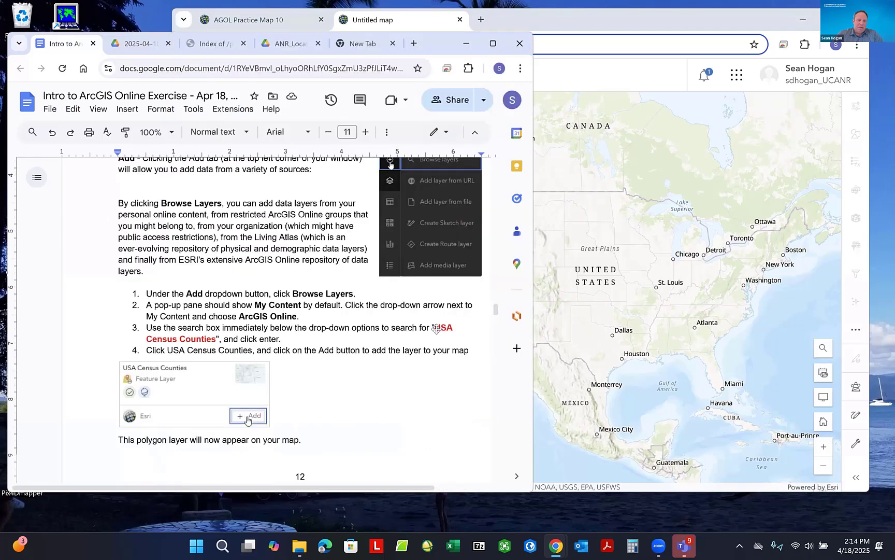
left_click_drag(369, 345, 216, 340)
key("ctrl+c")
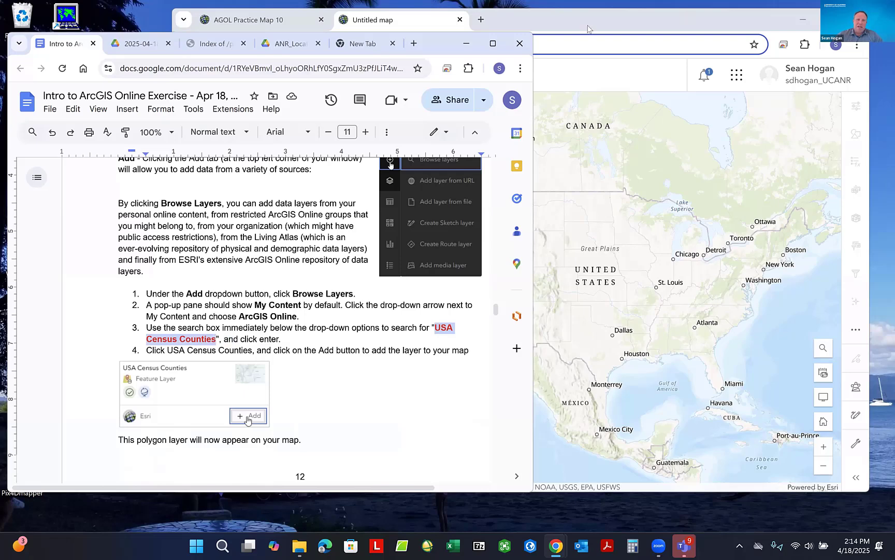
left_click(426, 18)
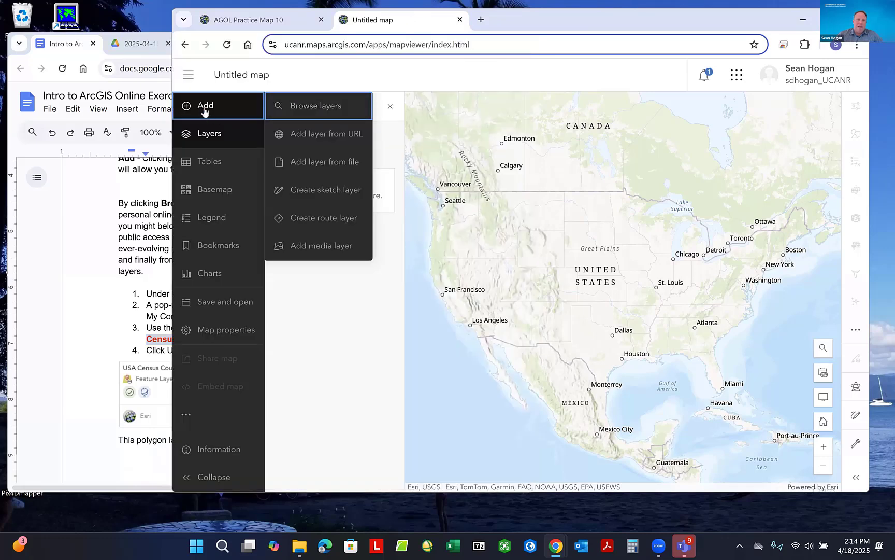
- Browse layers from ArcGIS Online and search for 'USA Census Counties'
left_click(325, 106)
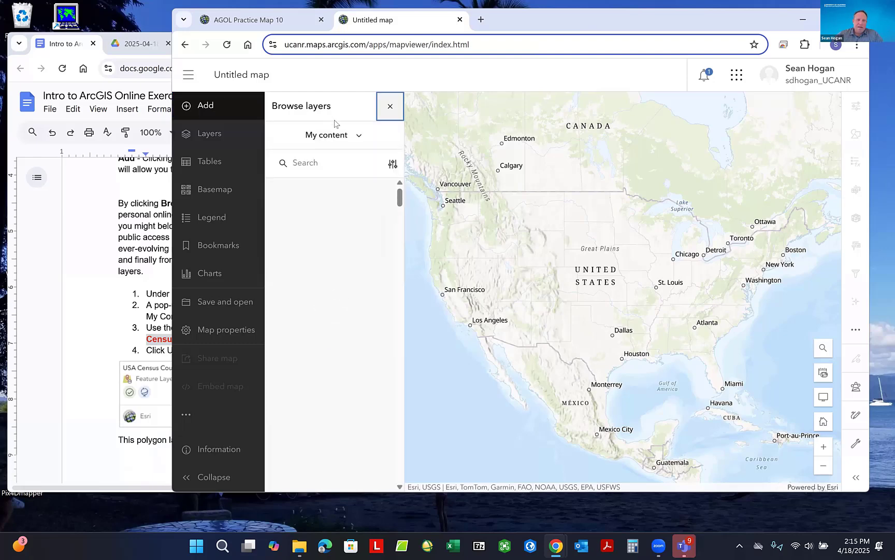
left_click(360, 139)
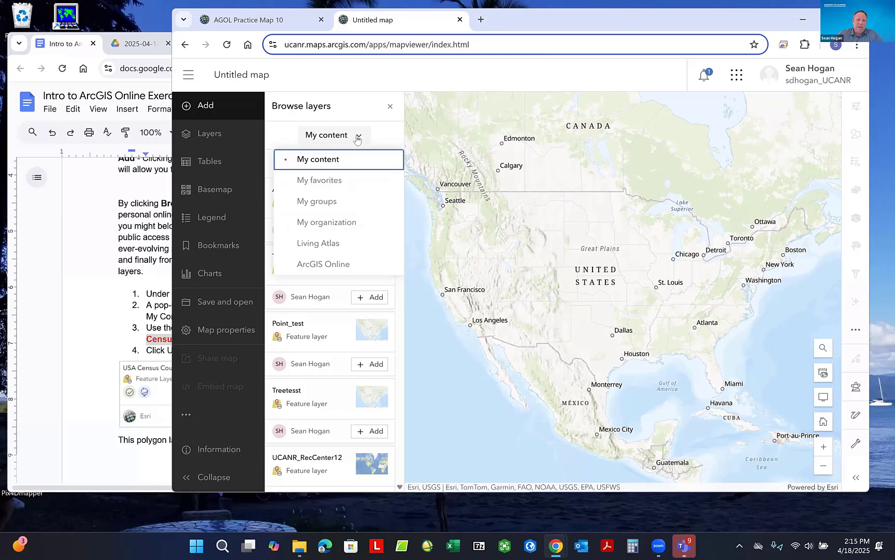
left_click(333, 267)
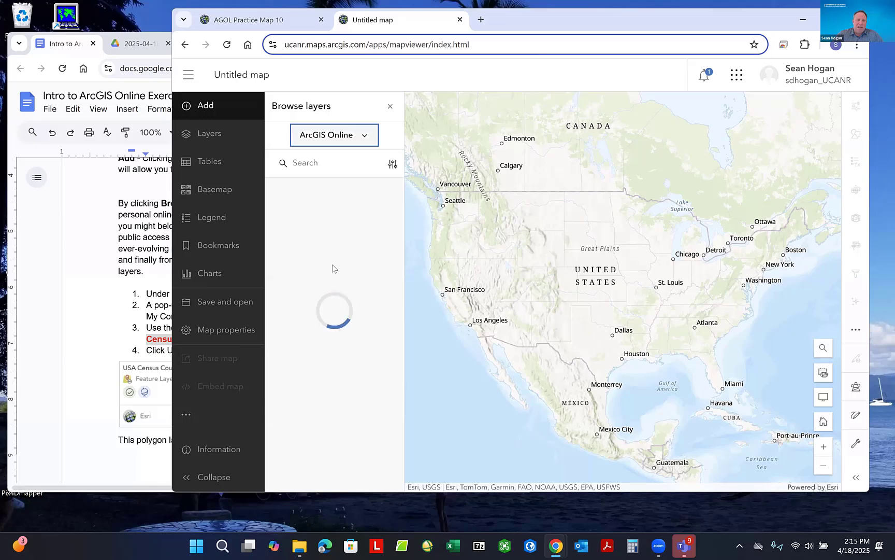
left_click(297, 165)
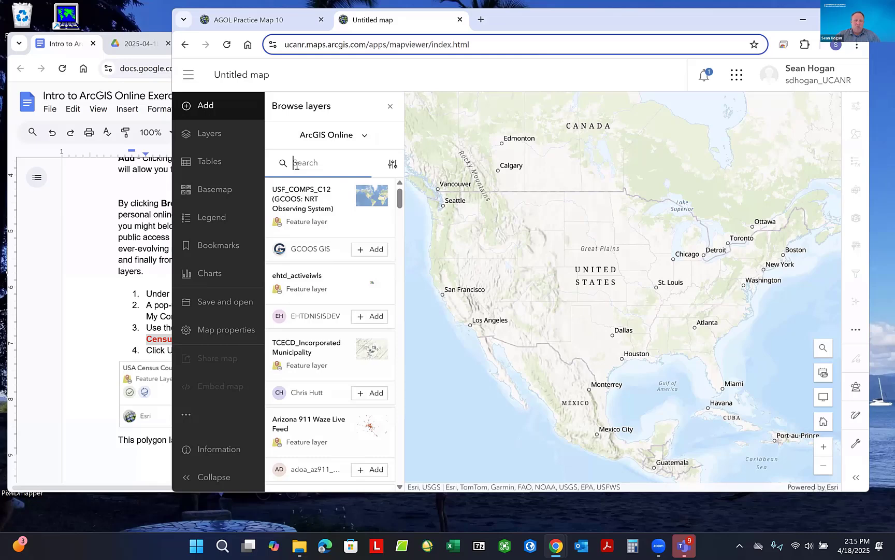
key("ctrl+v")
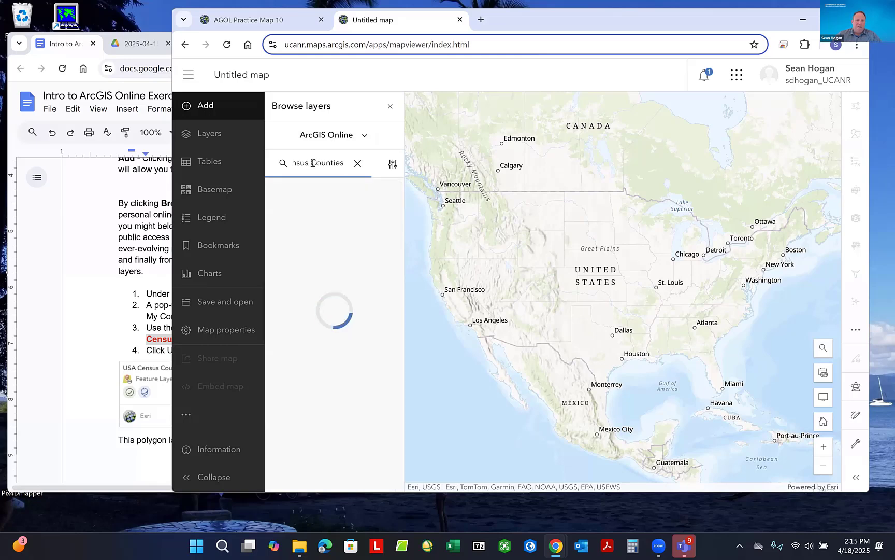
left_click_drag(324, 163, 268, 167)
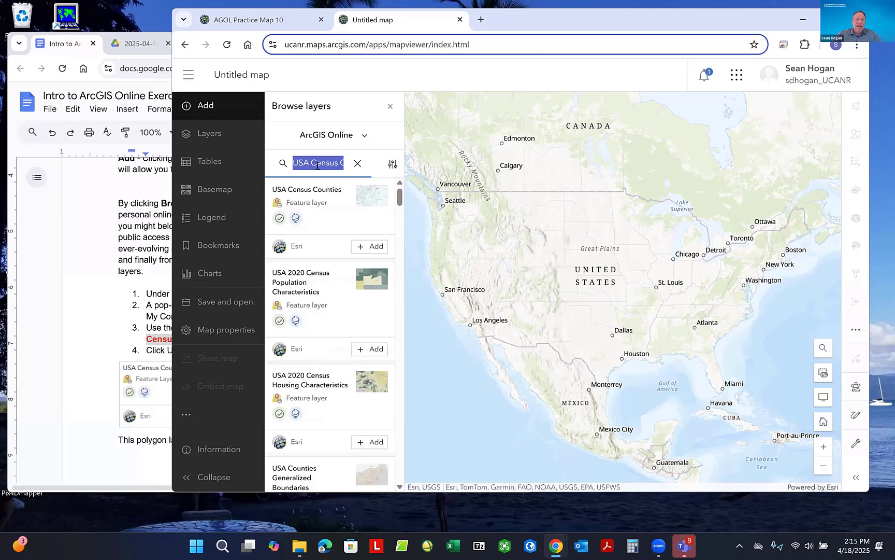
- Open the USA Census Counties result's details and read through its summary
left_click(318, 193)
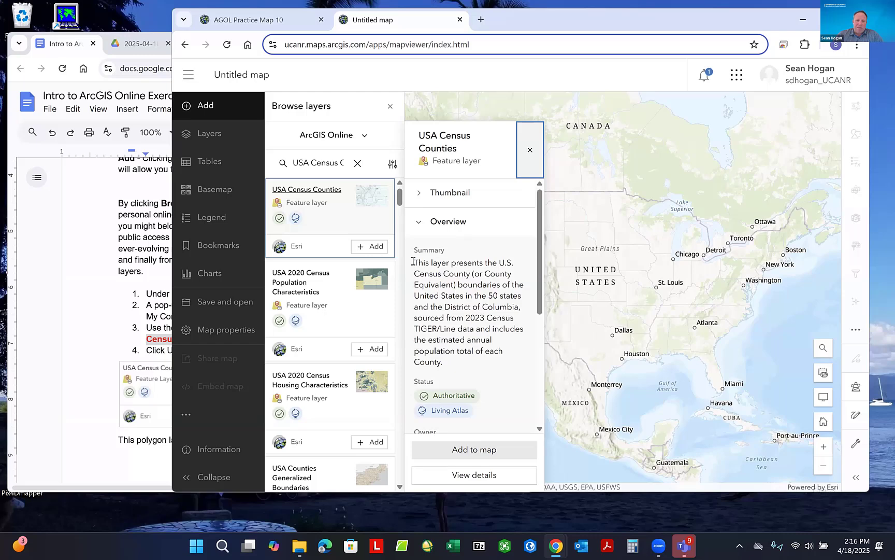
left_click_drag(415, 261, 458, 364)
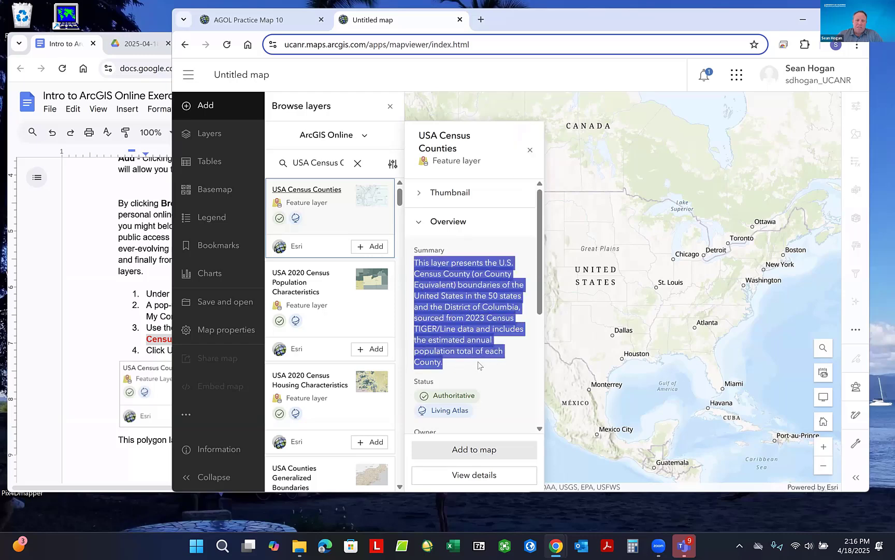
left_click(477, 366)
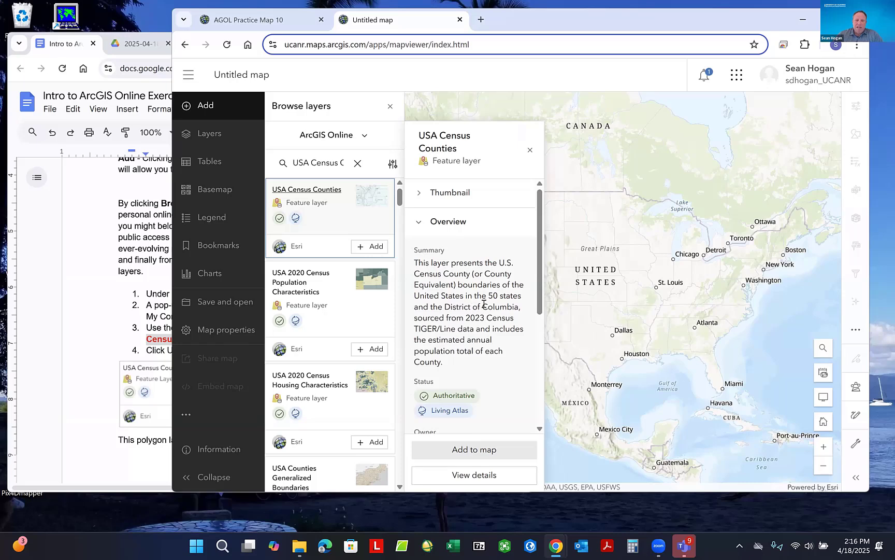
scroll(473, 299, "down", 1)
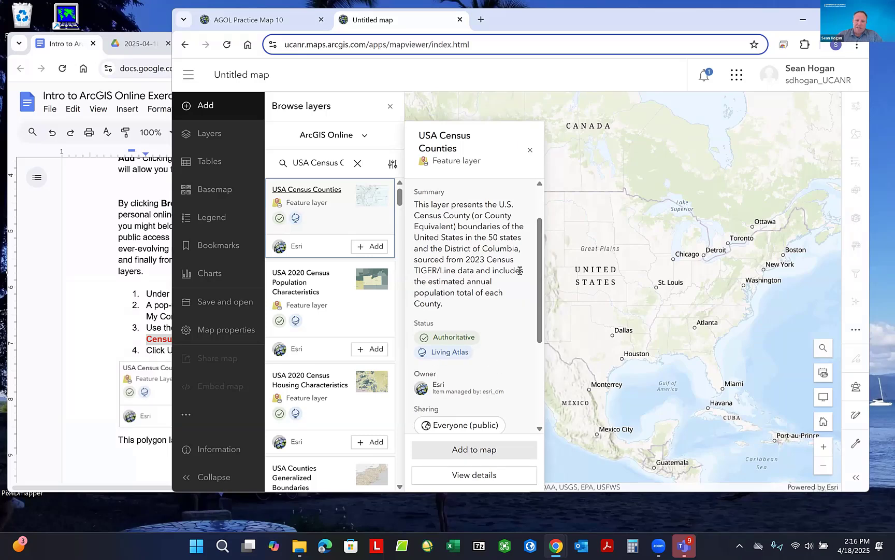
left_click_drag(538, 294, 551, 250)
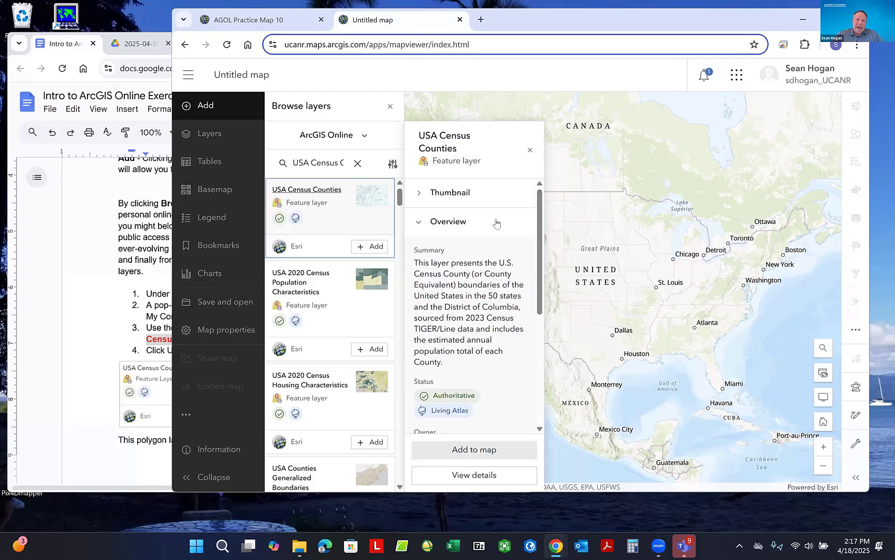
left_click(487, 453)
- Add the USA Census Counties layer and zoom and pan the map to northern California
left_click(371, 247)
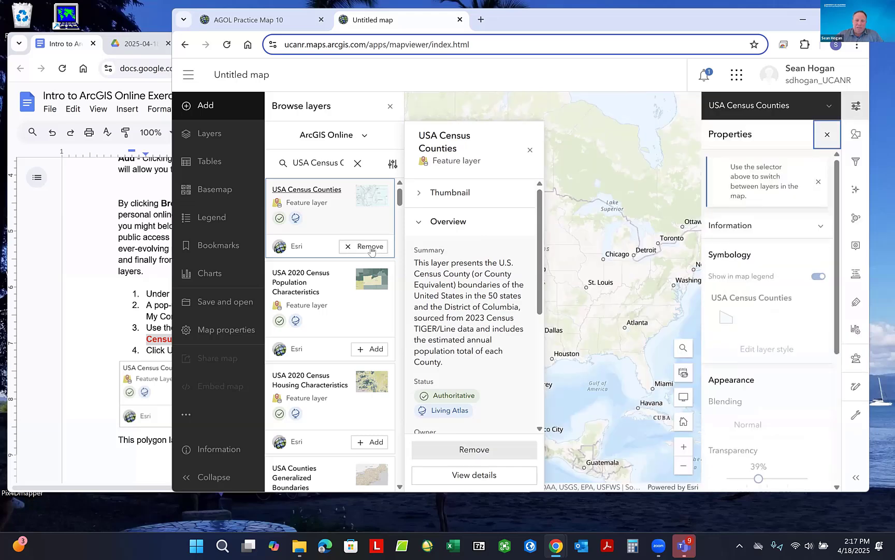
left_click(531, 150)
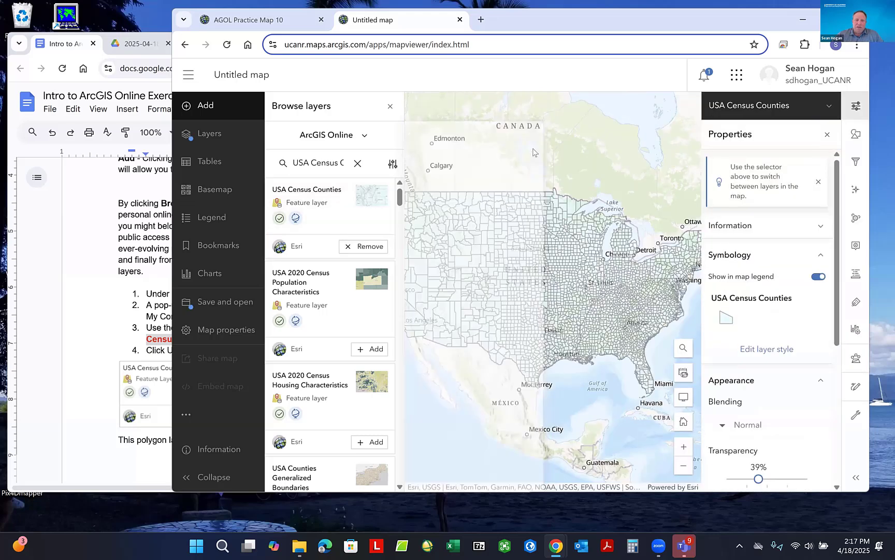
scroll(544, 265, "down", 2)
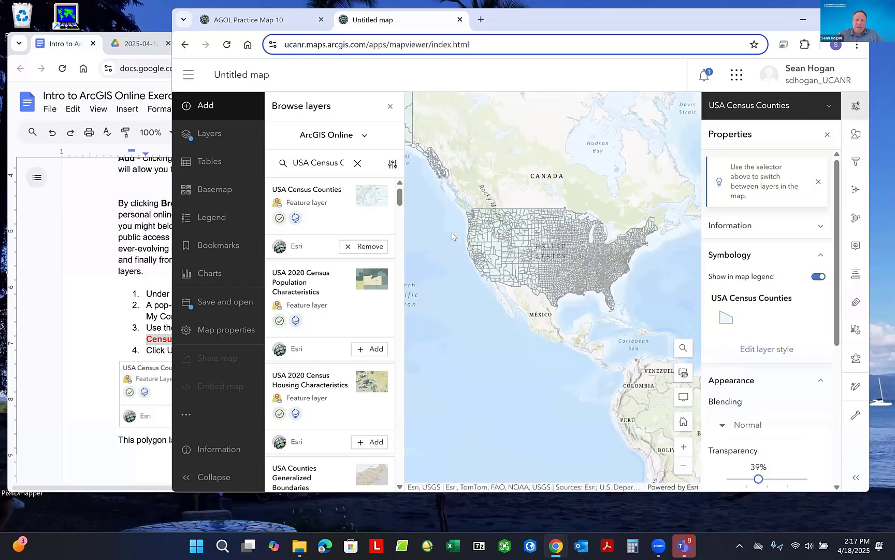
scroll(468, 222, "up", 2)
scroll(513, 251, "up", 2)
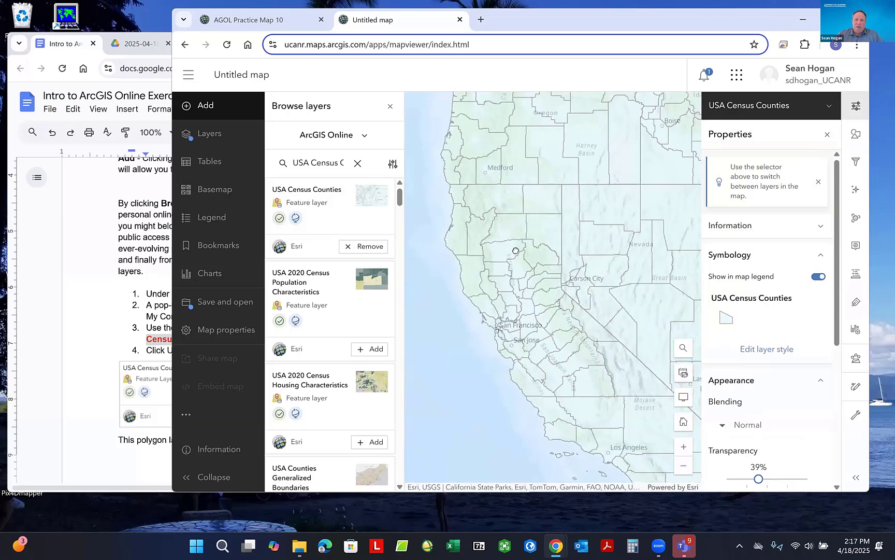
scroll(529, 238, "down", 1)
scroll(527, 237, "up", 1)
left_click_drag(567, 279, 534, 244)
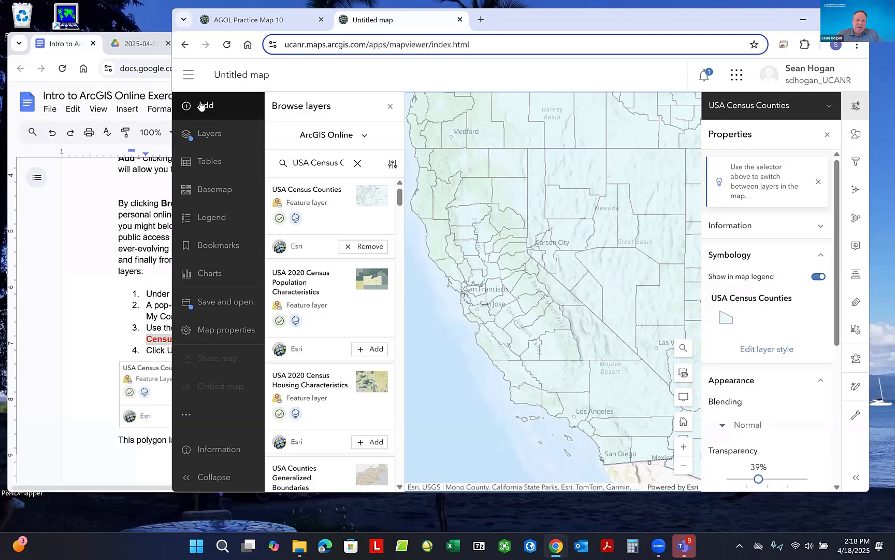
- Show the map's layer list and open the USA Census Counties layer properties
left_click(206, 136)
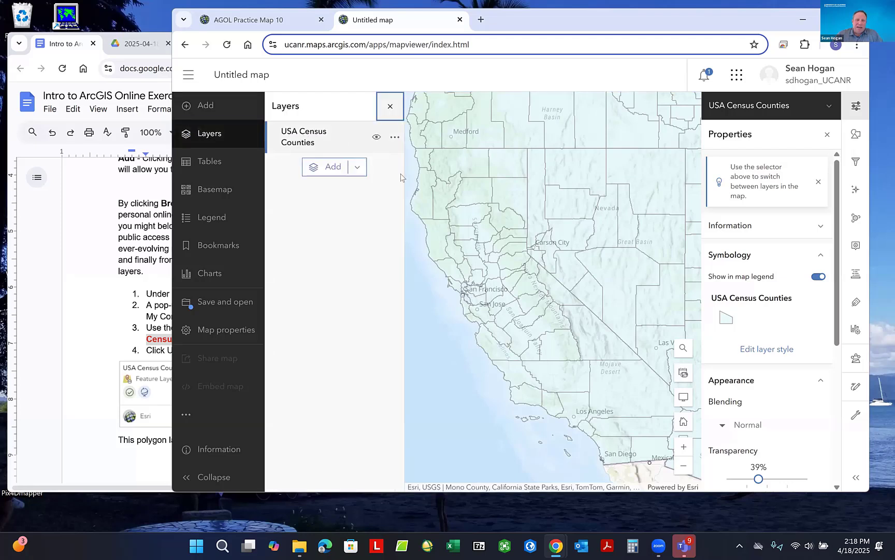
left_click(304, 142)
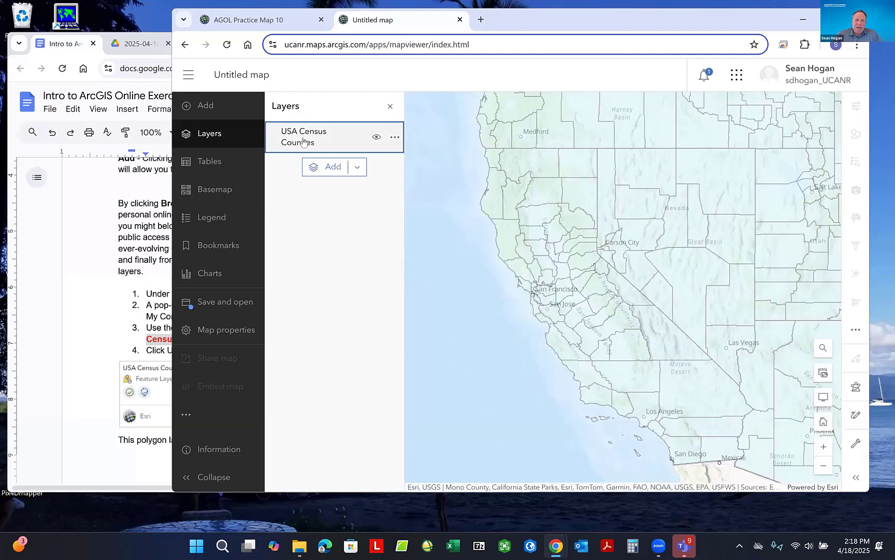
left_click(303, 141)
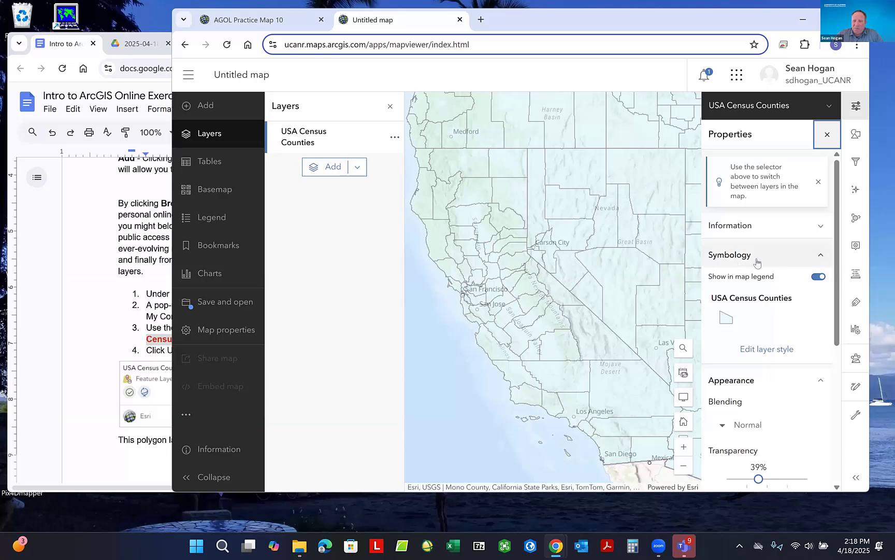
- Restyle the counties' Location (single symbol) with a black fill at 53% transparency
left_click(764, 355)
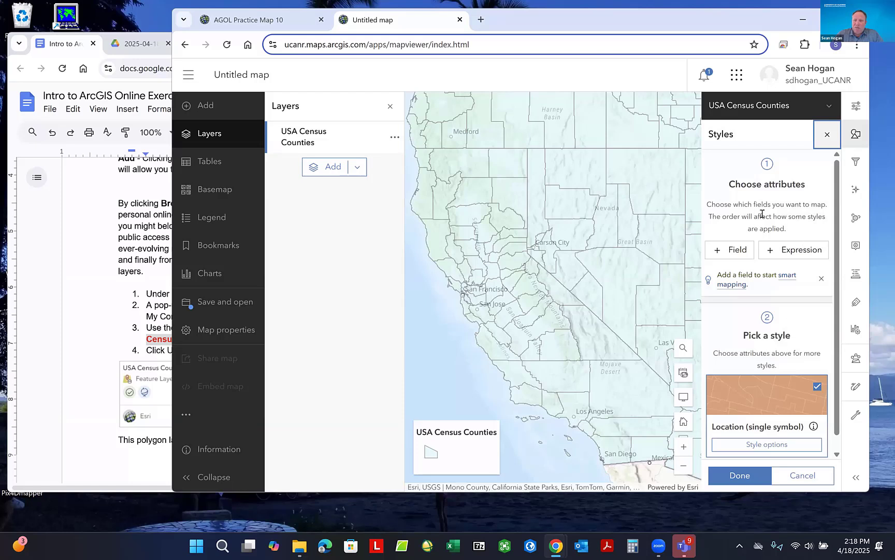
scroll(769, 295, "down", 1)
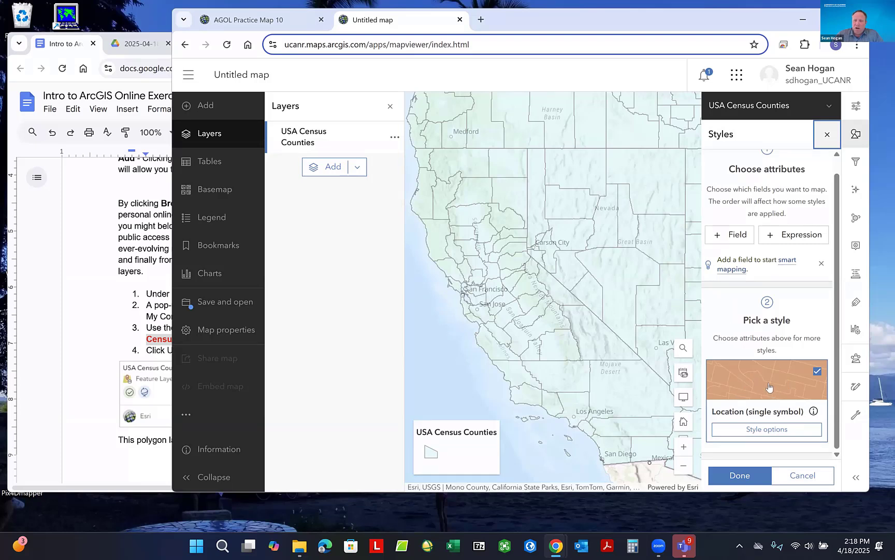
left_click(769, 385)
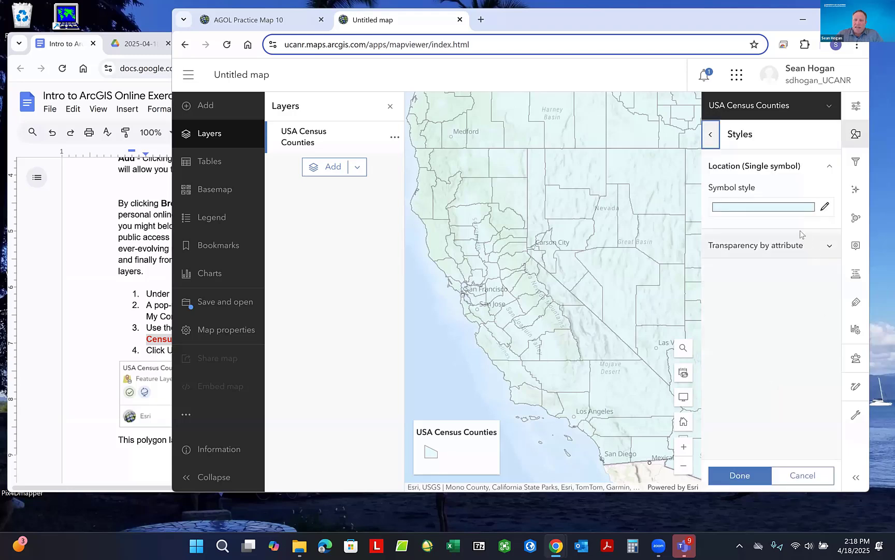
left_click(751, 208)
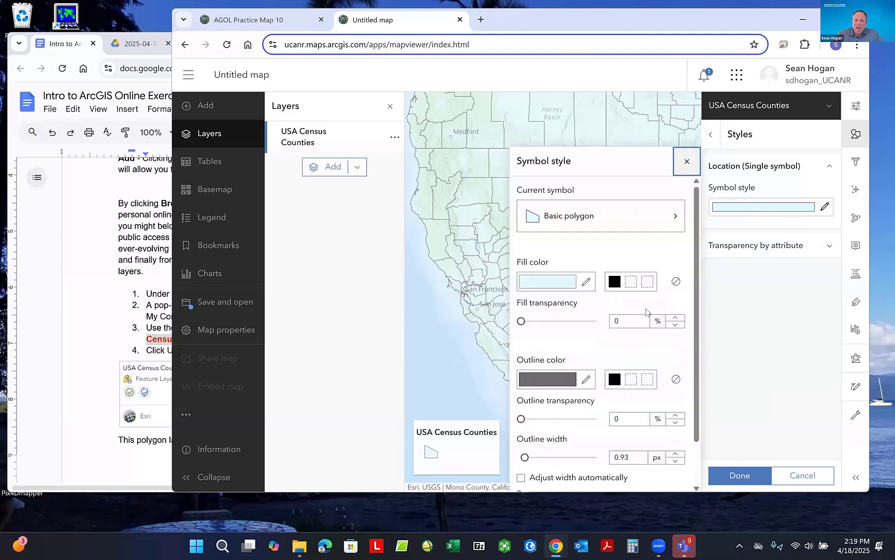
left_click(615, 282)
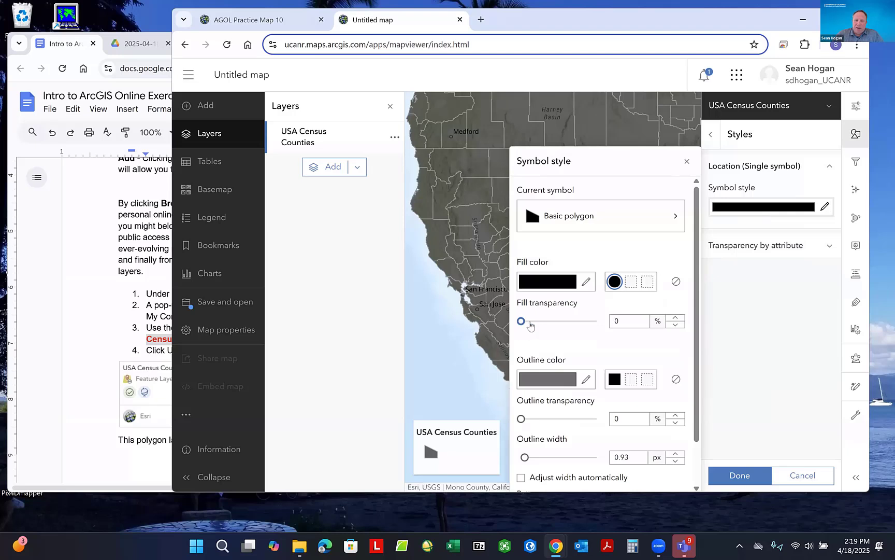
left_click_drag(530, 325, 561, 321)
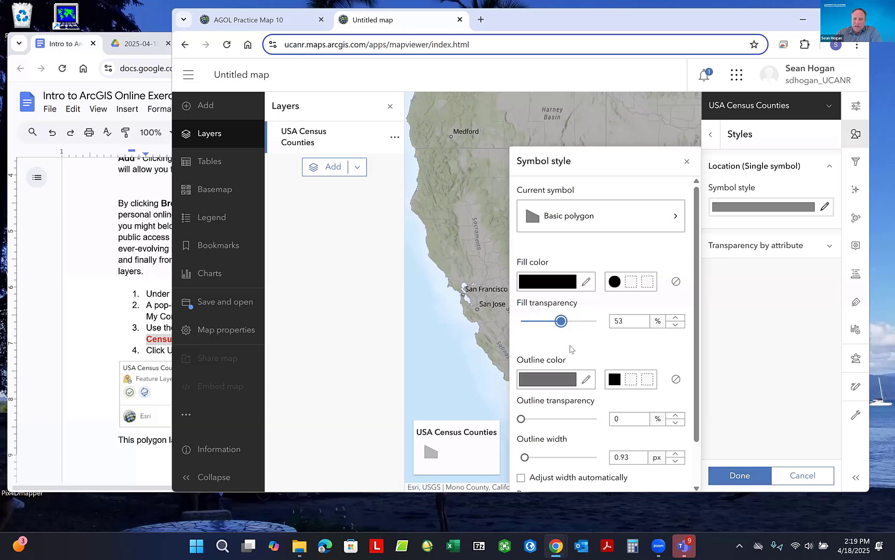
left_click(733, 479)
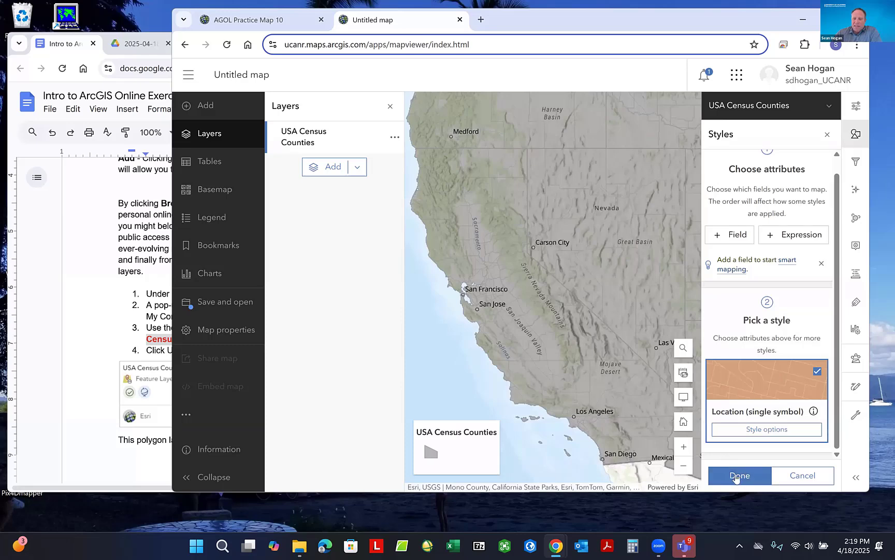
- Try the Dark Gray Canvas and Outdoor basemaps, then settle on Imagery Hybrid
left_click(741, 476)
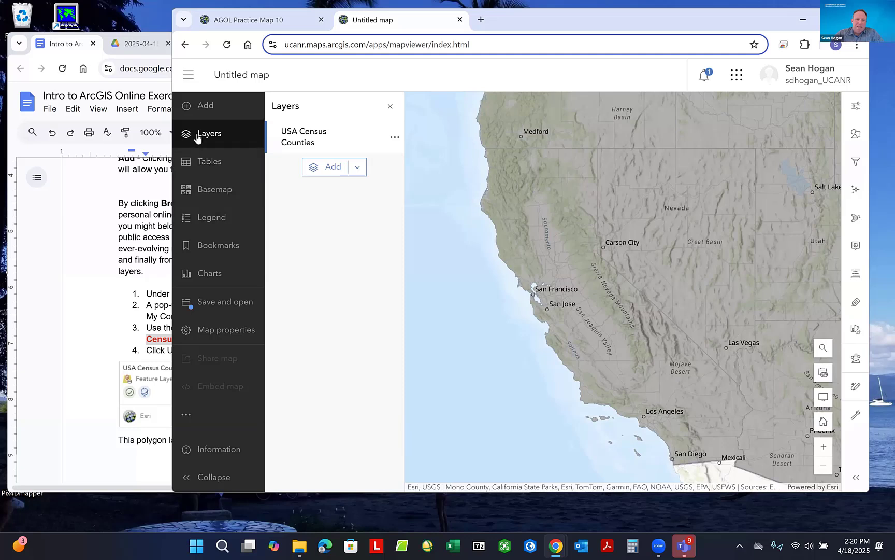
left_click(197, 193)
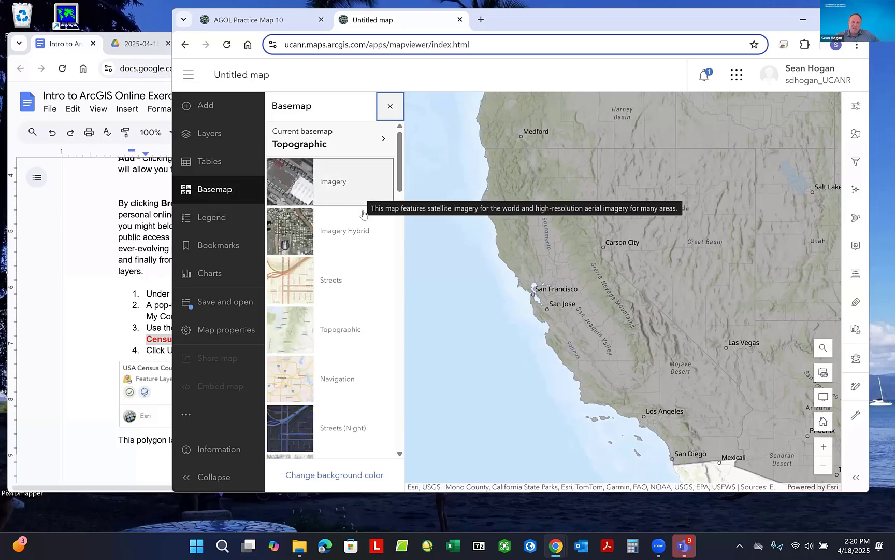
scroll(370, 280, "down", 3)
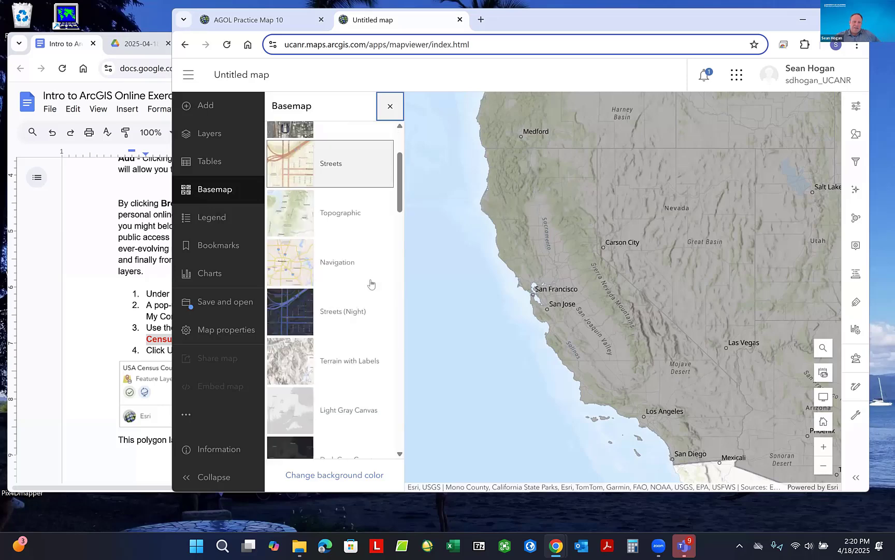
scroll(285, 337, "down", 1)
left_click(286, 338)
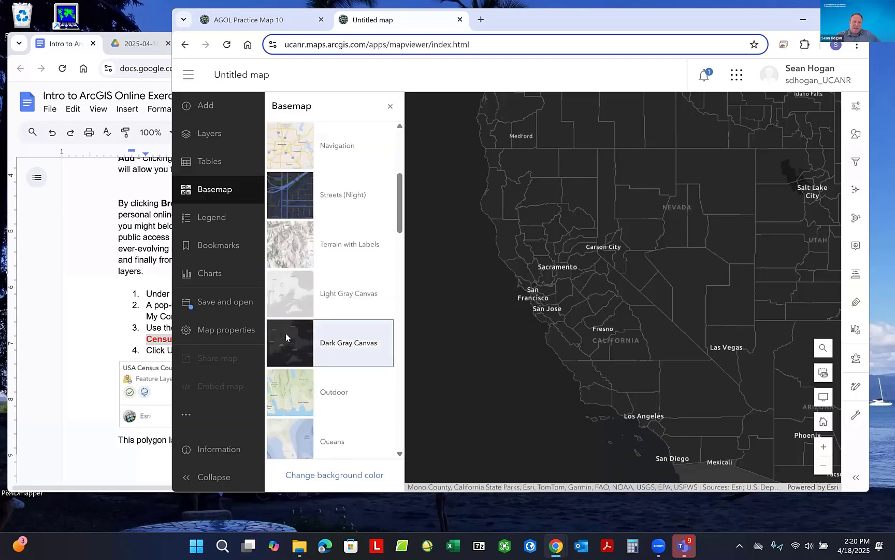
left_click(294, 385)
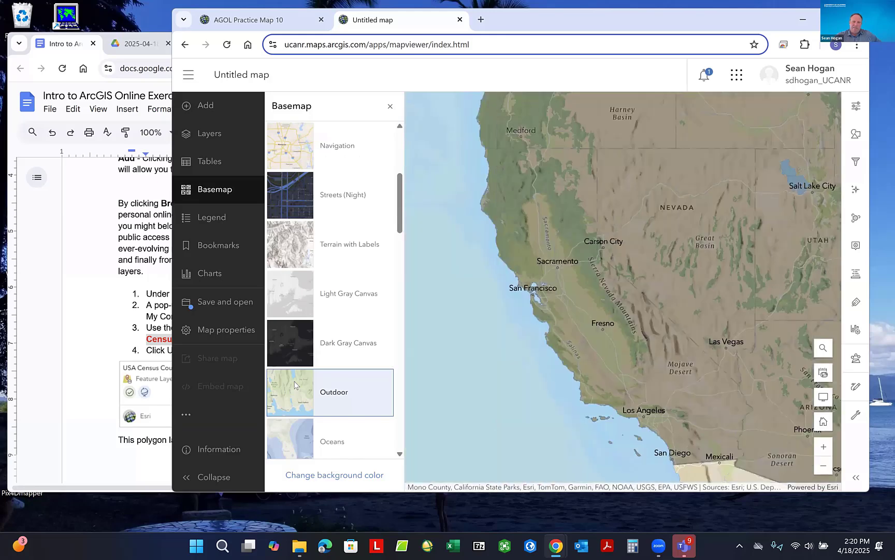
scroll(371, 328, "up", 5)
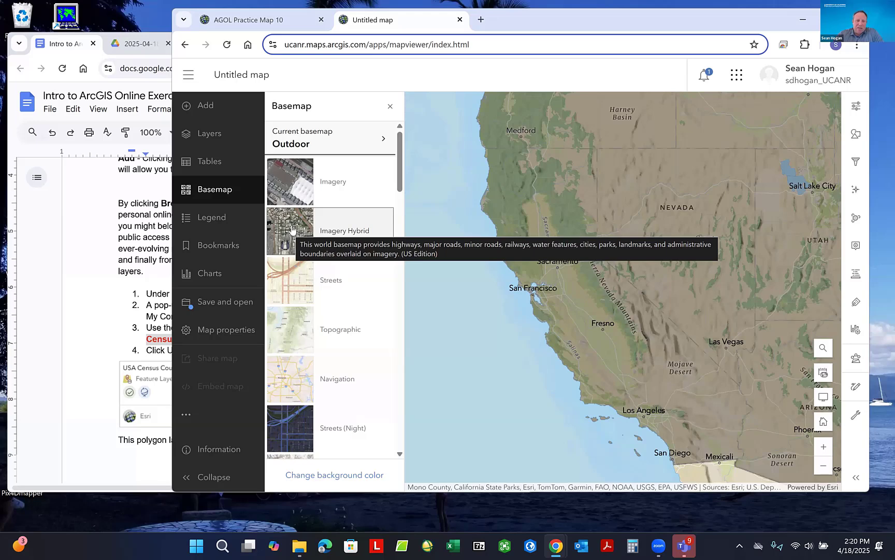
left_click(292, 229)
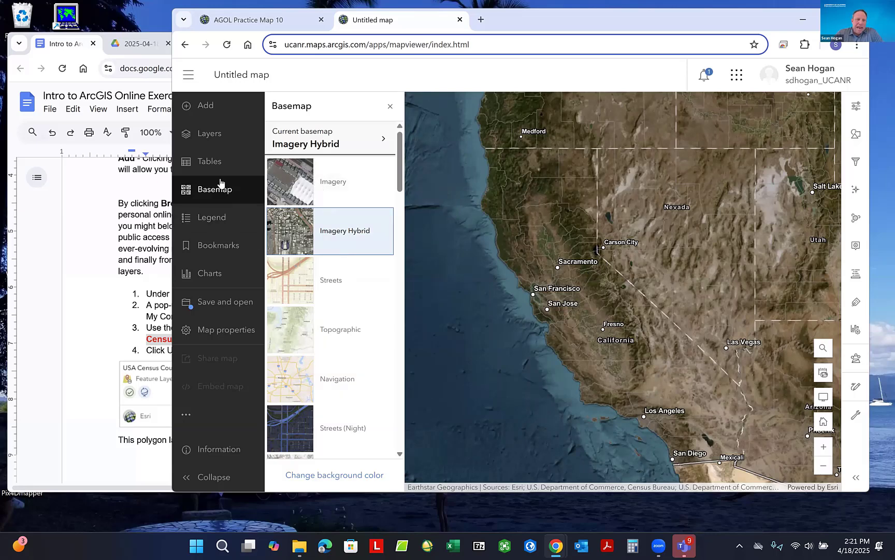
- Switch Browse layers from My content to all of ArcGIS Online
left_click(196, 110)
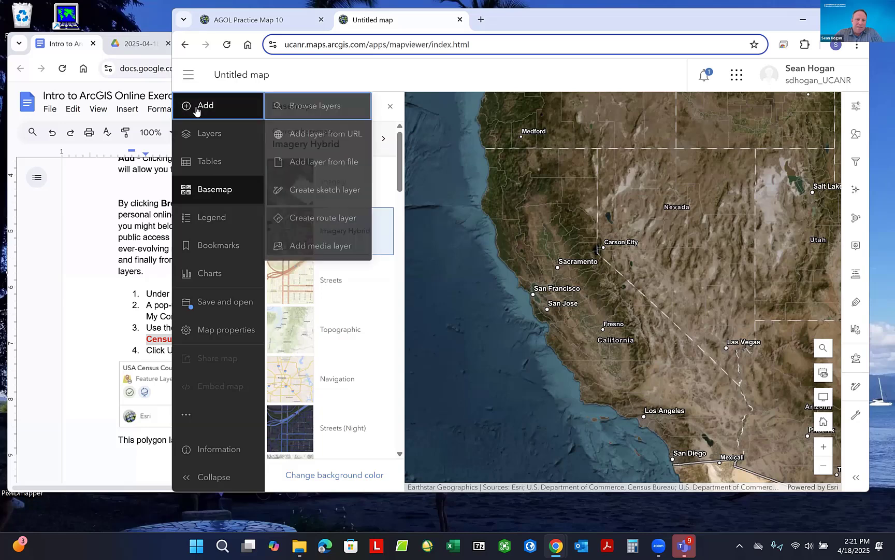
left_click(311, 107)
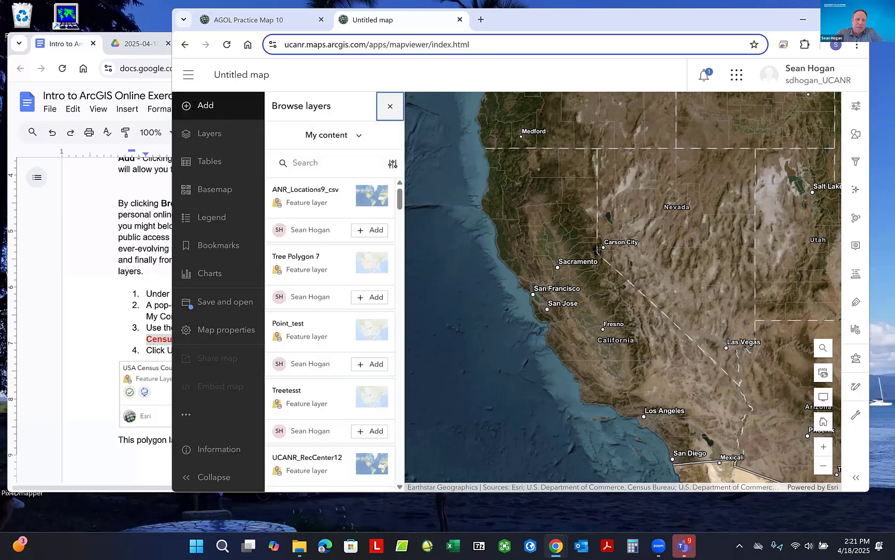
left_click(358, 135)
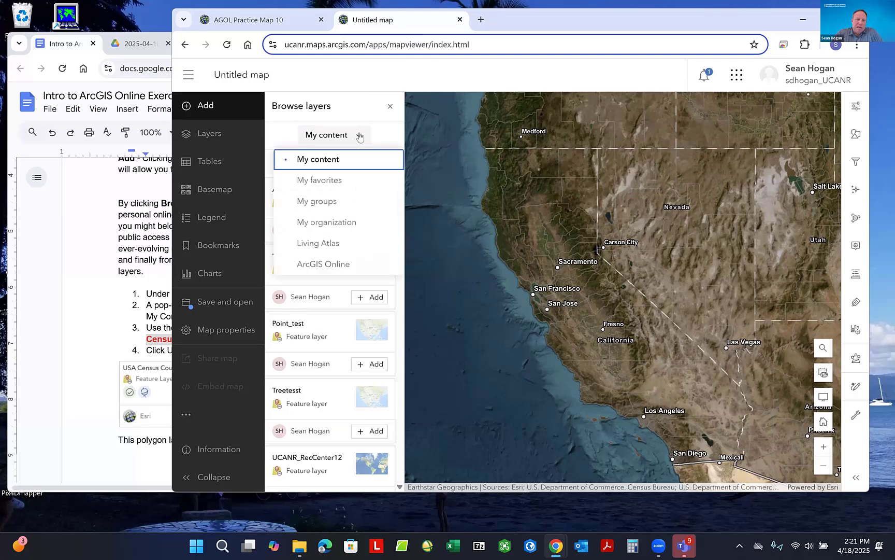
left_click(336, 266)
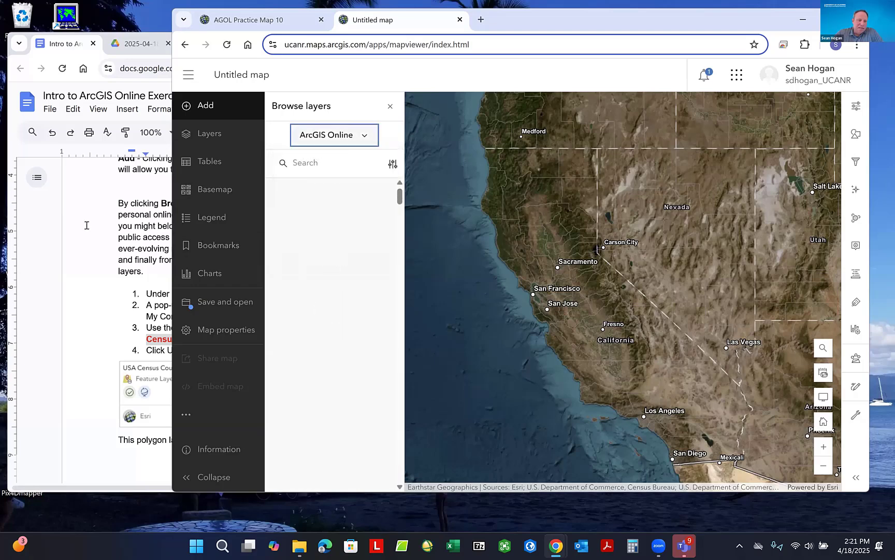
left_click(105, 241)
- Select 'Caldor Fire' in step 3 of Exercise part 2, then go back to the map
scroll(105, 241, "down", 10)
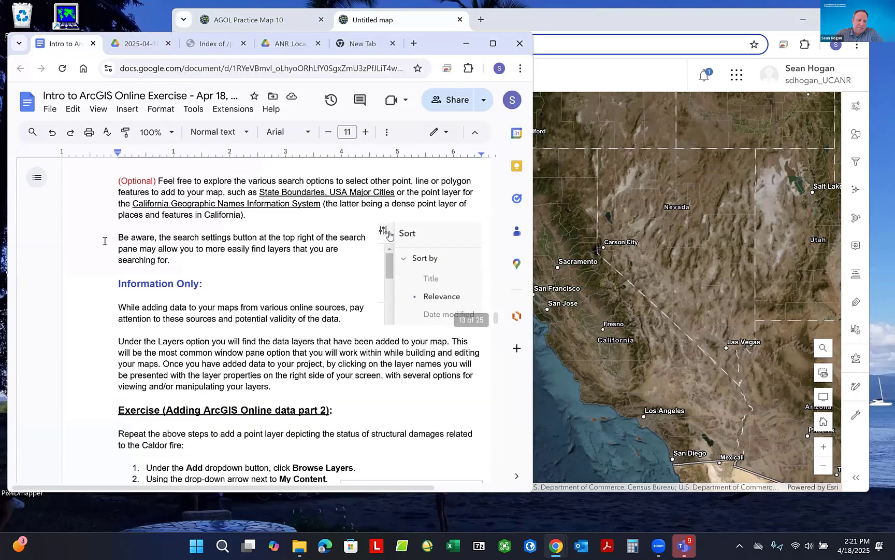
scroll(105, 241, "down", 1)
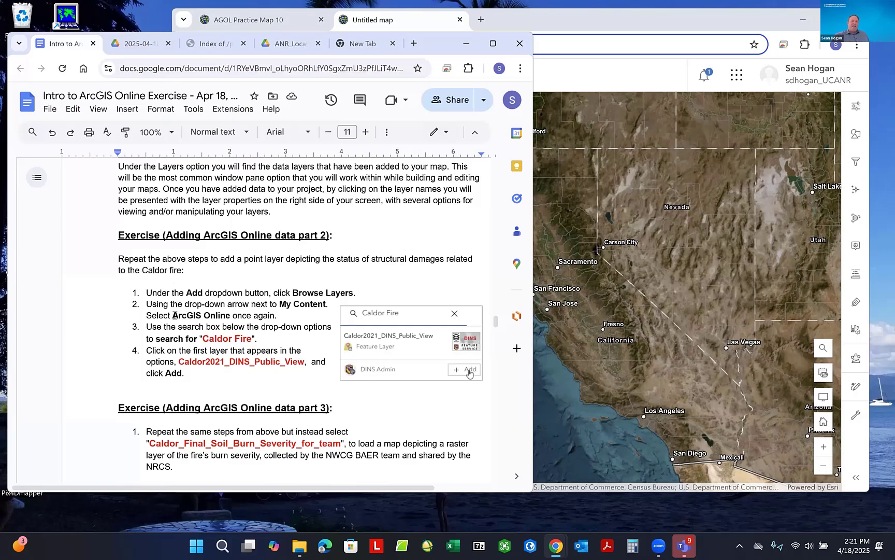
scroll(244, 290, "up", 4)
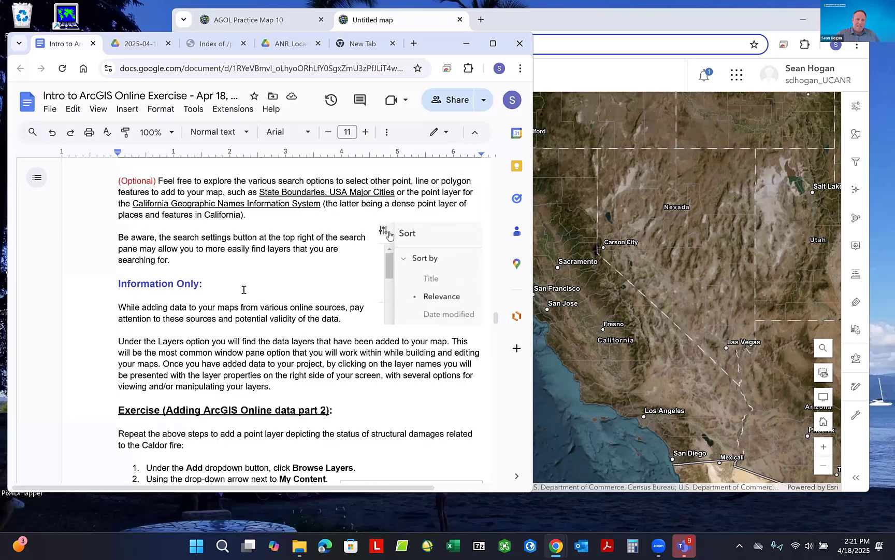
scroll(244, 289, "up", 3)
scroll(244, 289, "down", 8)
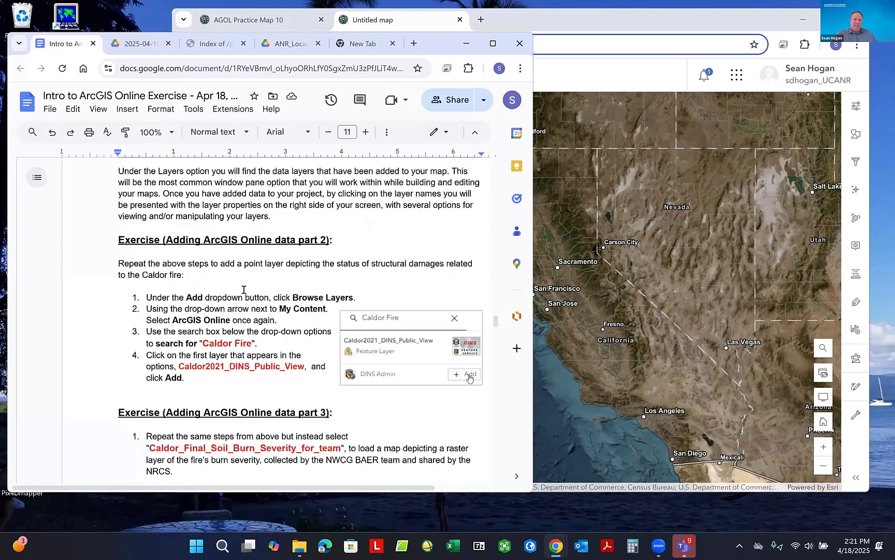
scroll(244, 289, "down", 1)
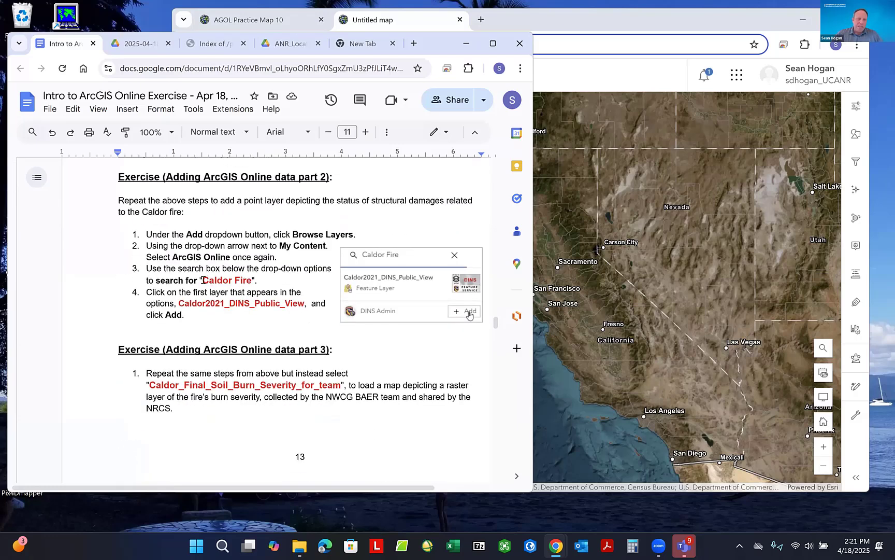
left_click_drag(203, 281, 251, 282)
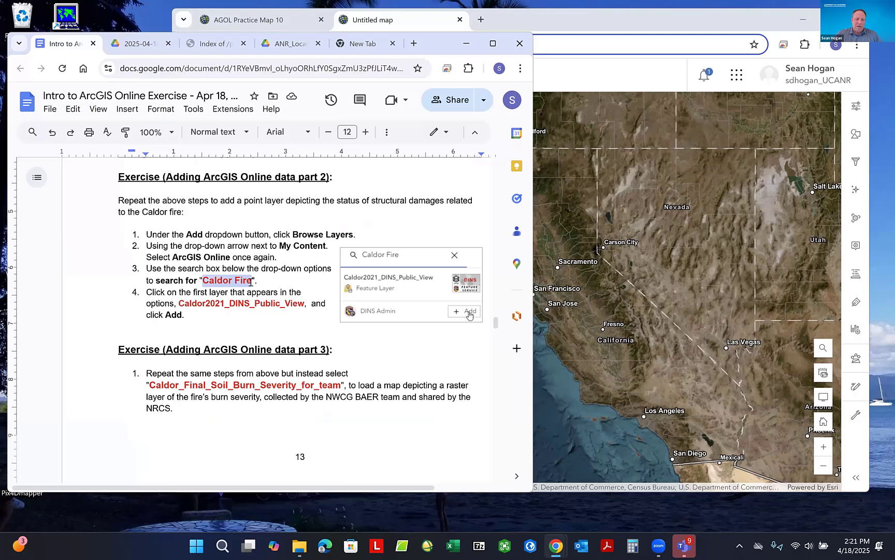
left_click(570, 78)
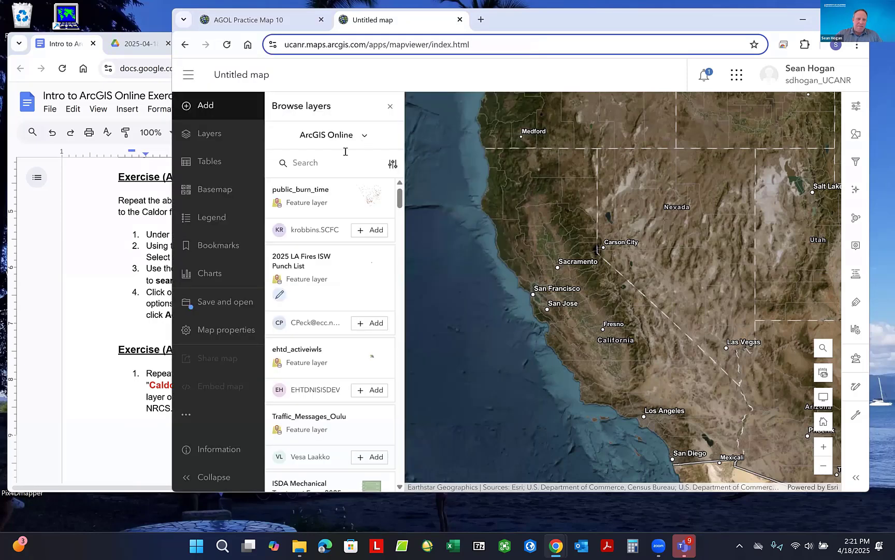
- Search layers for 'Caldor Fire' and view the Caldor2021_DINS_Public_View details
left_click(314, 167)
type("Caldor Fire")
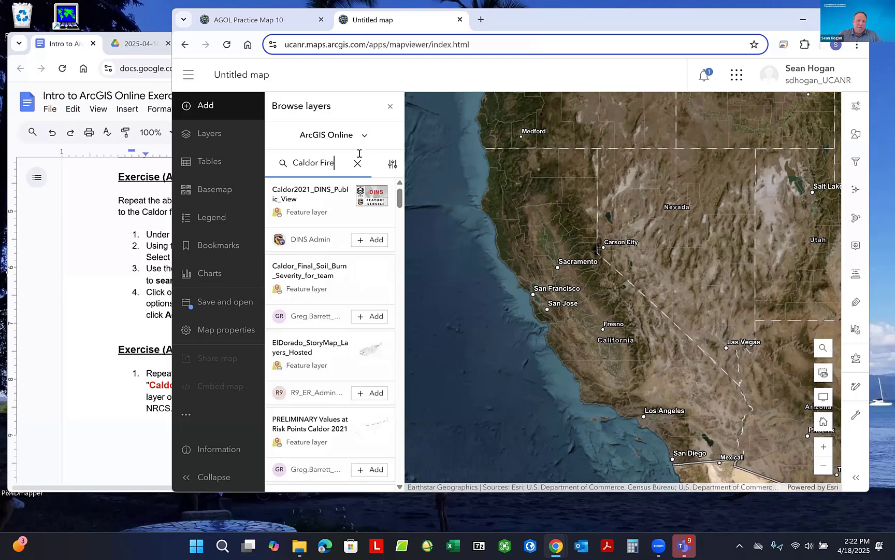
left_click(304, 194)
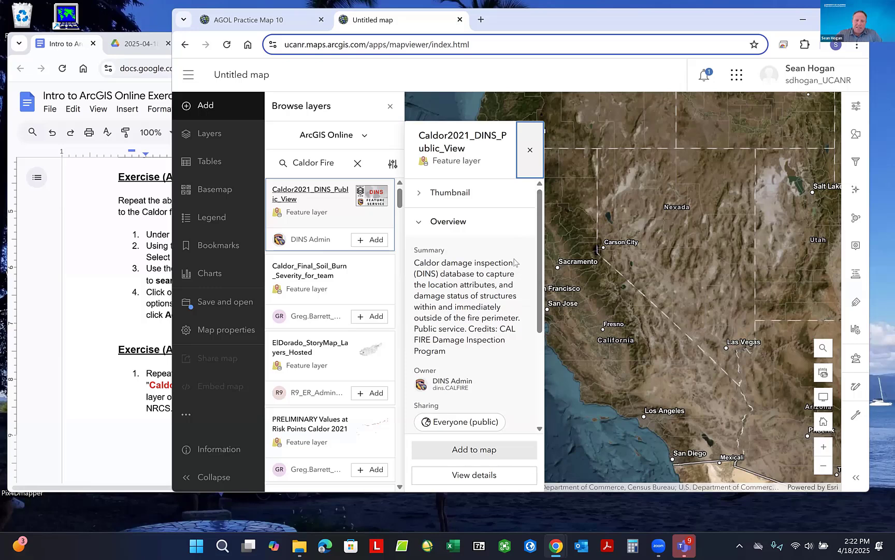
- Add the Caldor2021_DINS_Public_View damage points layer to the map and close its details
scroll(498, 342, "down", 1)
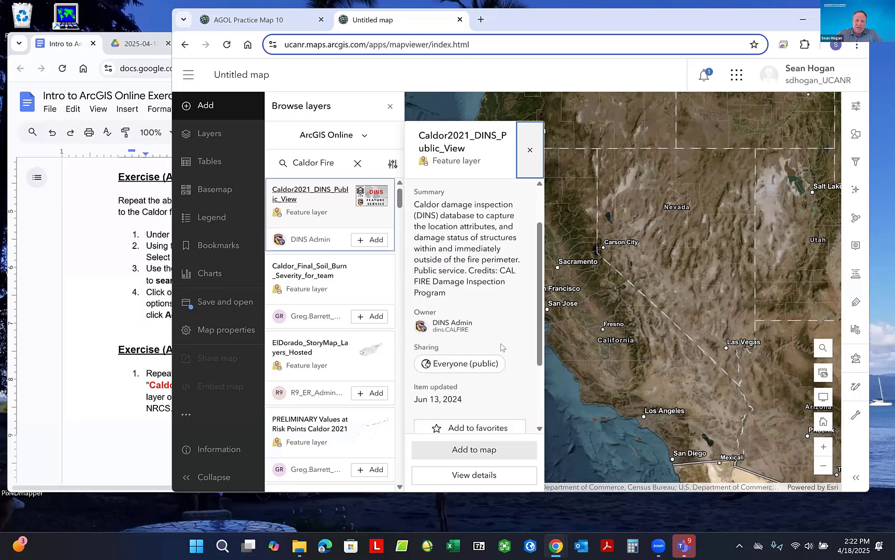
scroll(500, 346, "down", 2)
scroll(487, 290, "up", 1)
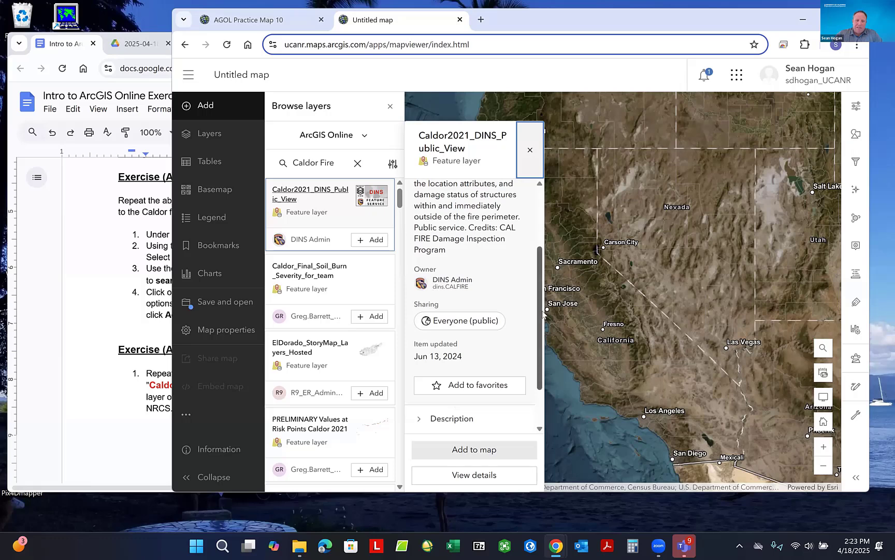
scroll(544, 300, "up", 2)
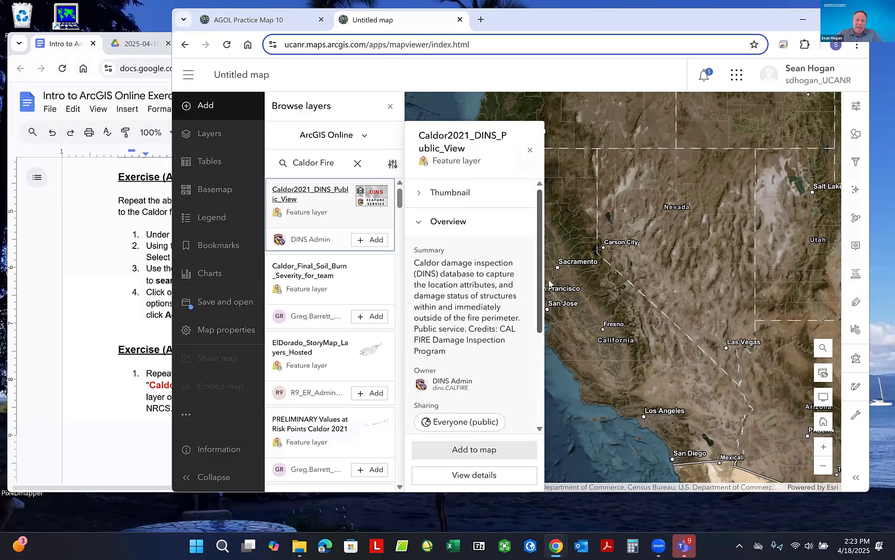
scroll(545, 290, "down", 3)
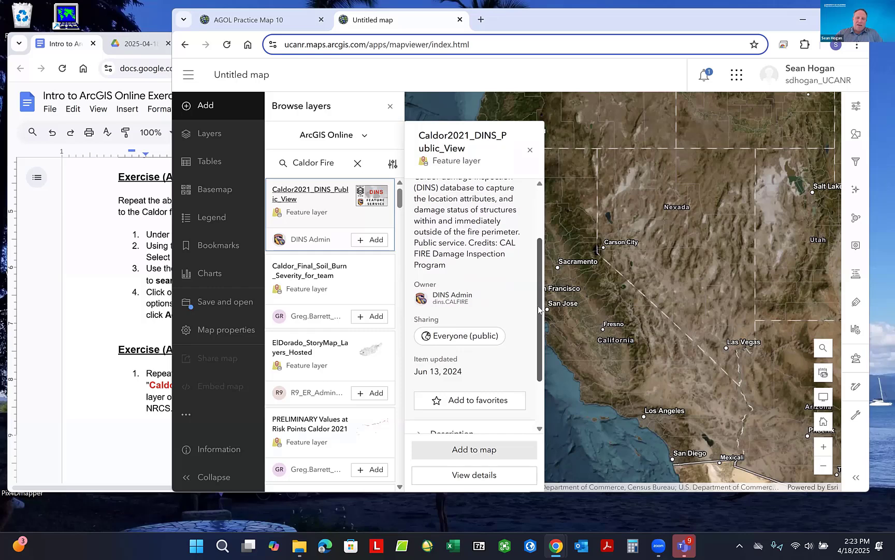
scroll(539, 309, "down", 3)
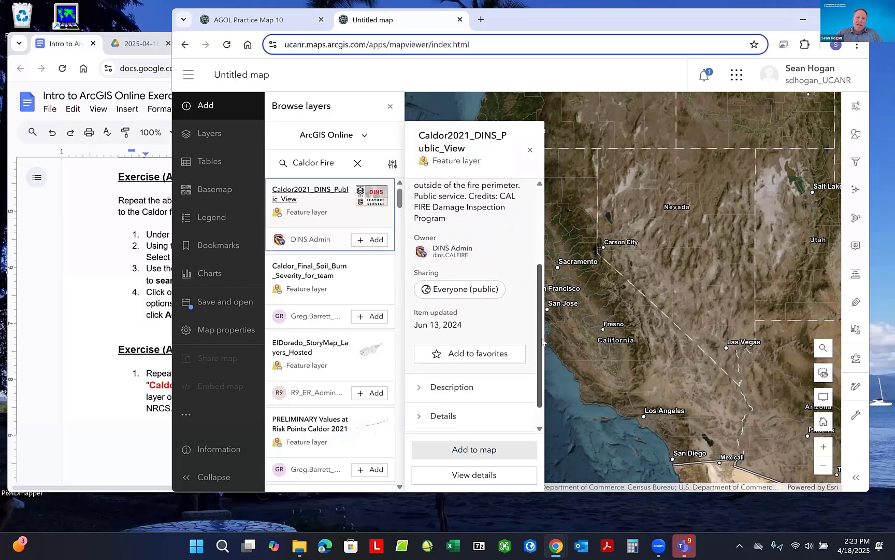
scroll(542, 340, "down", 1)
scroll(543, 342, "down", 1)
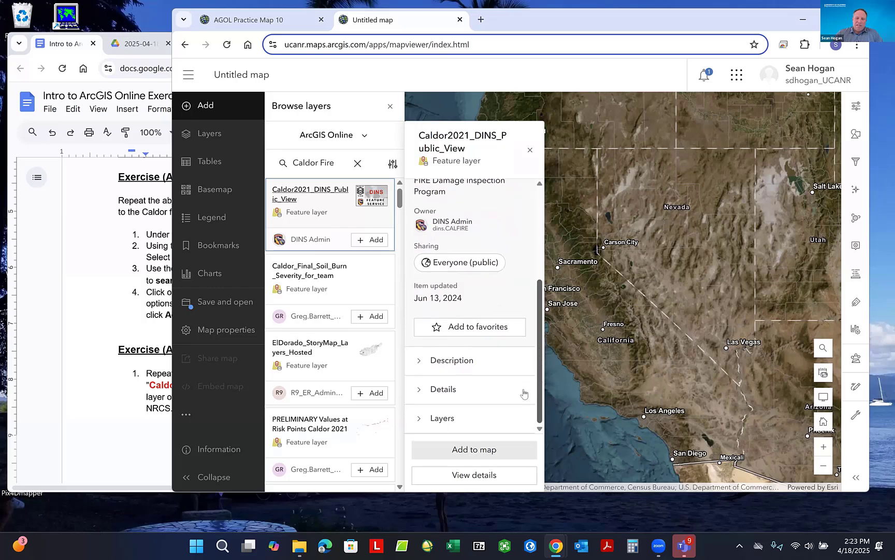
left_click(472, 451)
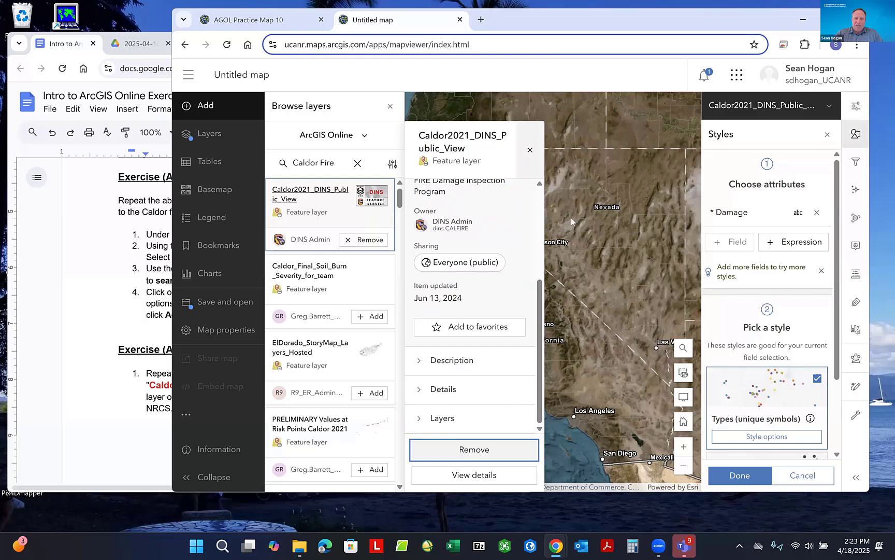
left_click(530, 150)
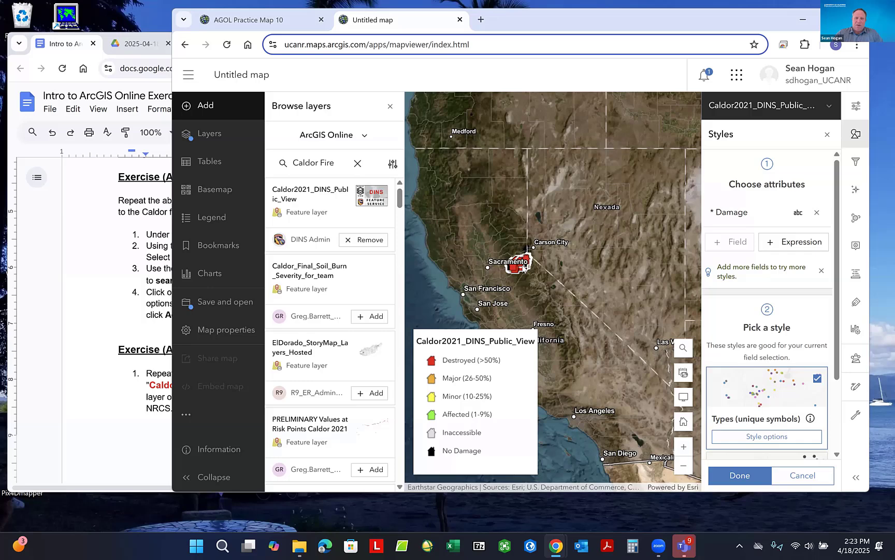
- Zoom and pan to centre the damage points, then widen the browser window
scroll(512, 264, "up", 3)
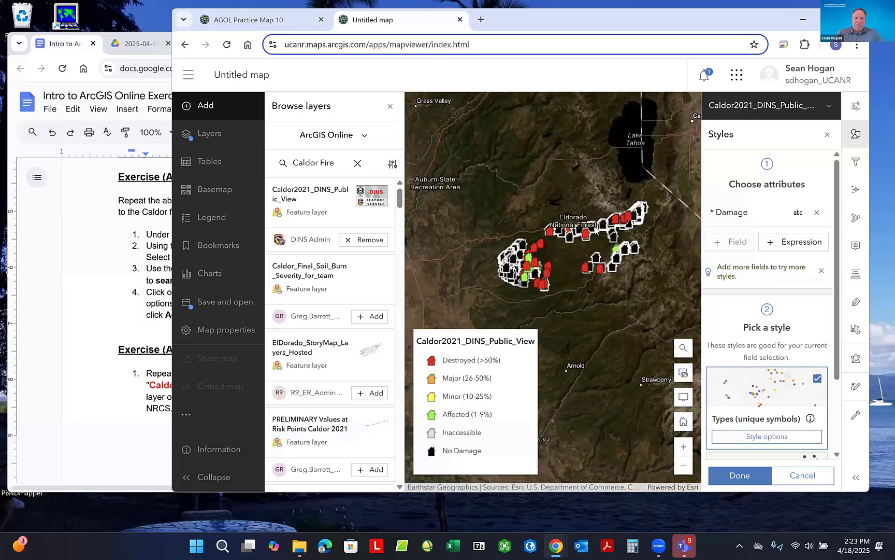
scroll(521, 262, "up", 1)
left_click_drag(565, 239, 598, 236)
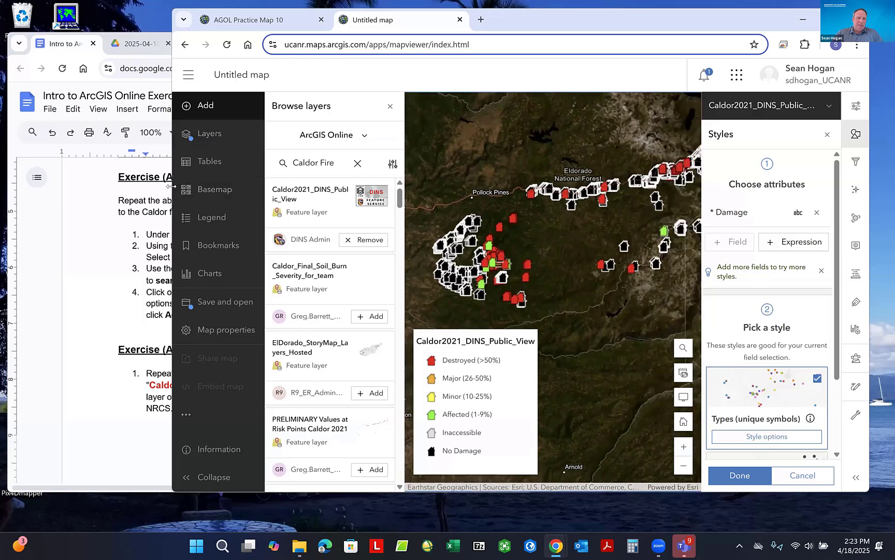
left_click_drag(171, 186, 99, 187)
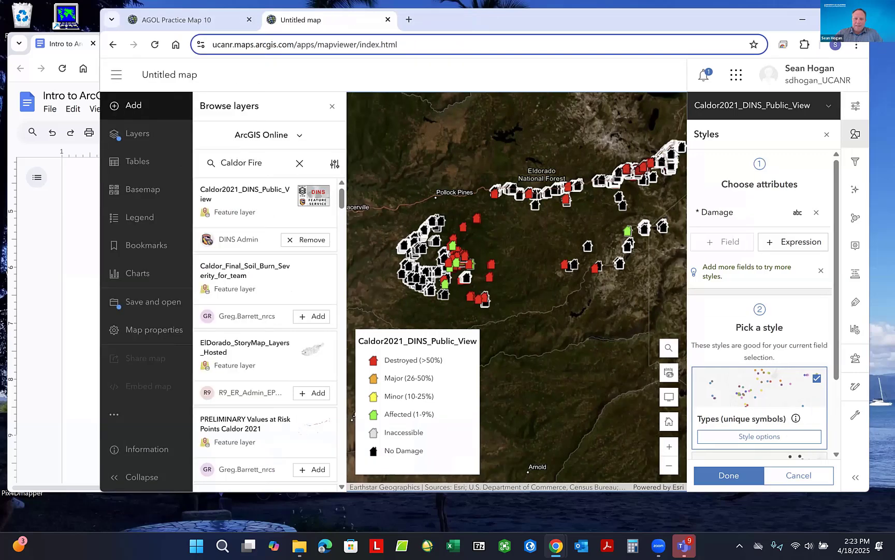
left_click_drag(885, 72, 891, 73)
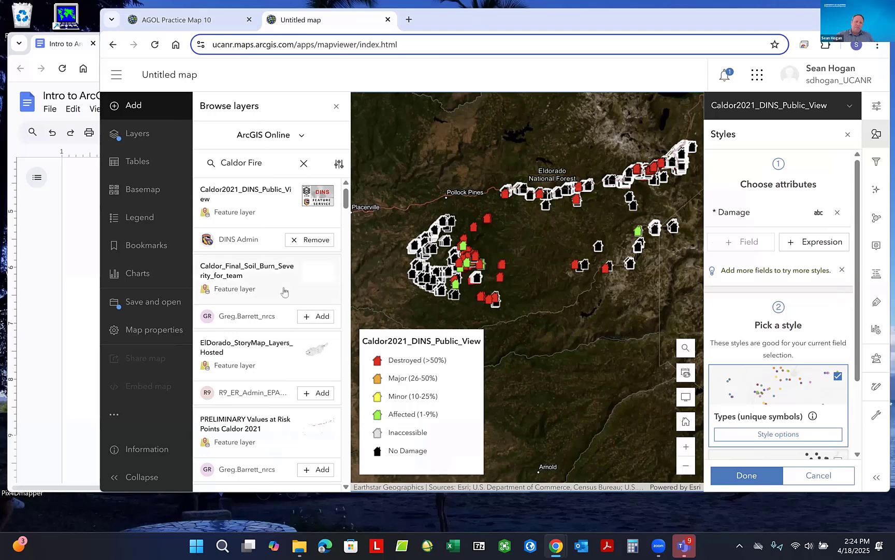
- Add Caldor_Final_Soil_Burn_Severity_for_team to the map and close its details card
left_click(248, 270)
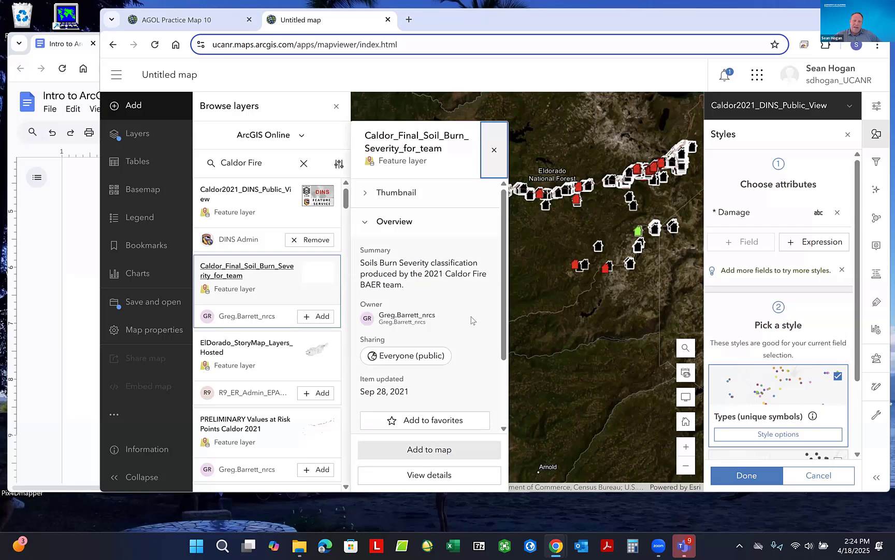
scroll(472, 324, "down", 2)
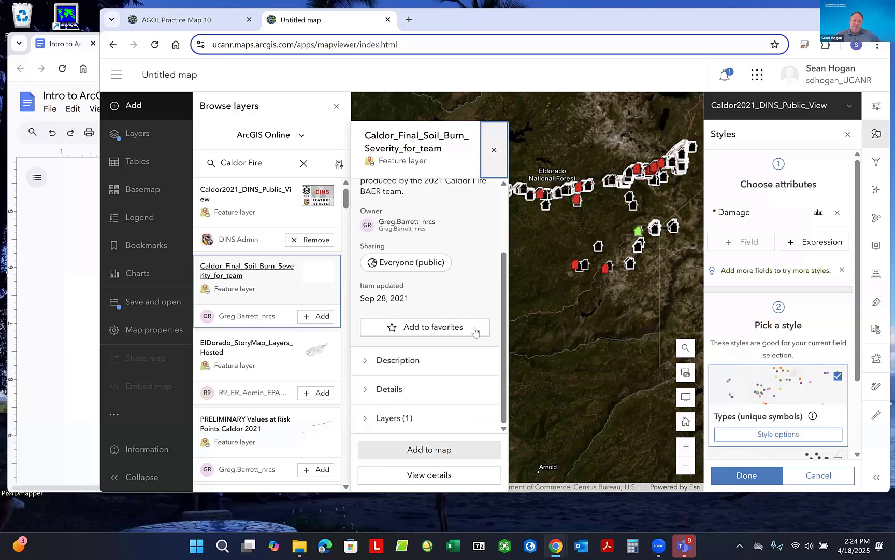
left_click(429, 451)
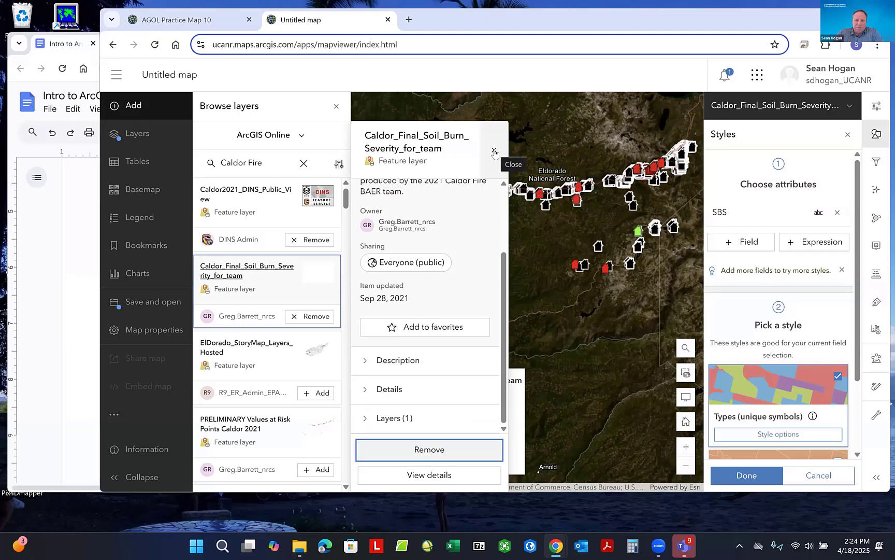
left_click(494, 150)
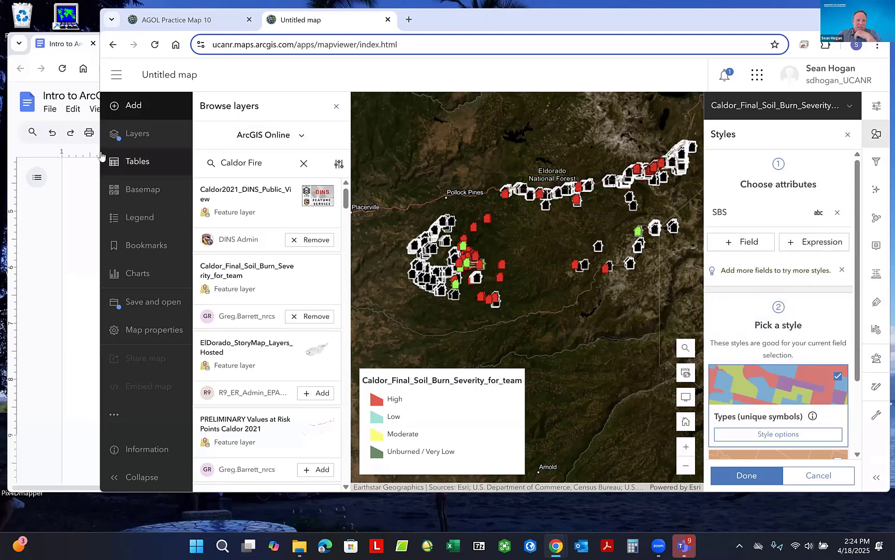
- Widen the window, show the map's Layers list and select the burn severity layer
left_click_drag(97, 154, 87, 155)
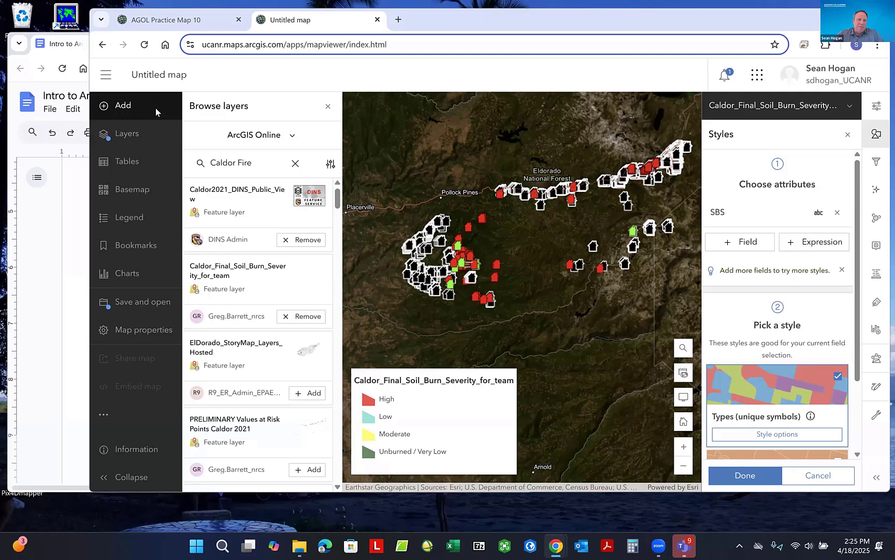
left_click(129, 135)
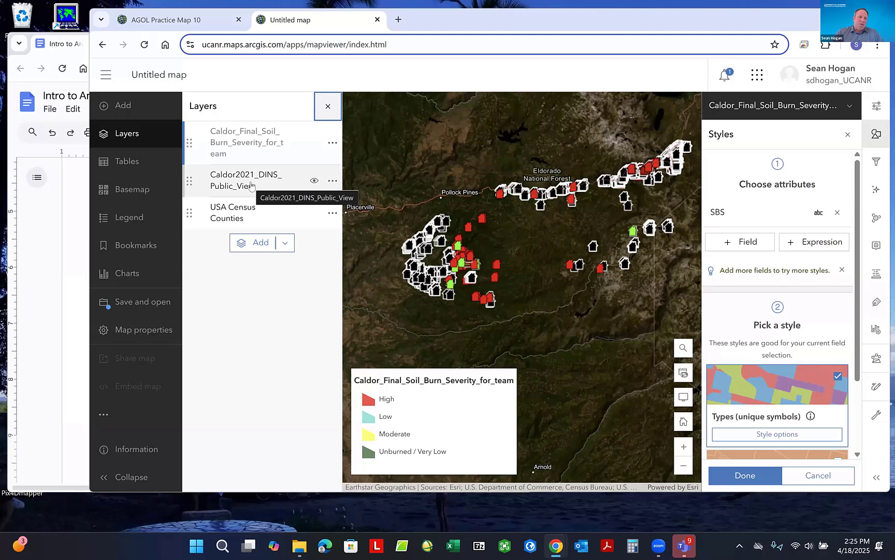
left_click(252, 143)
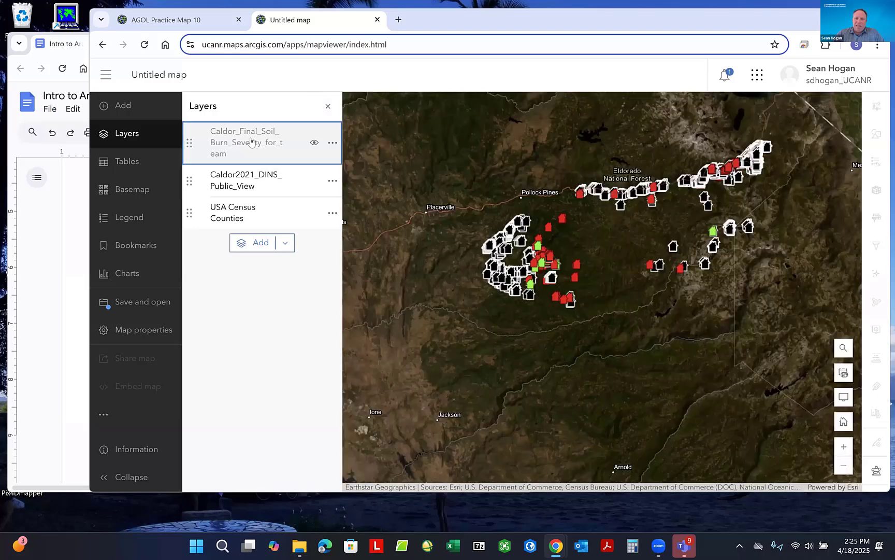
left_click(252, 143)
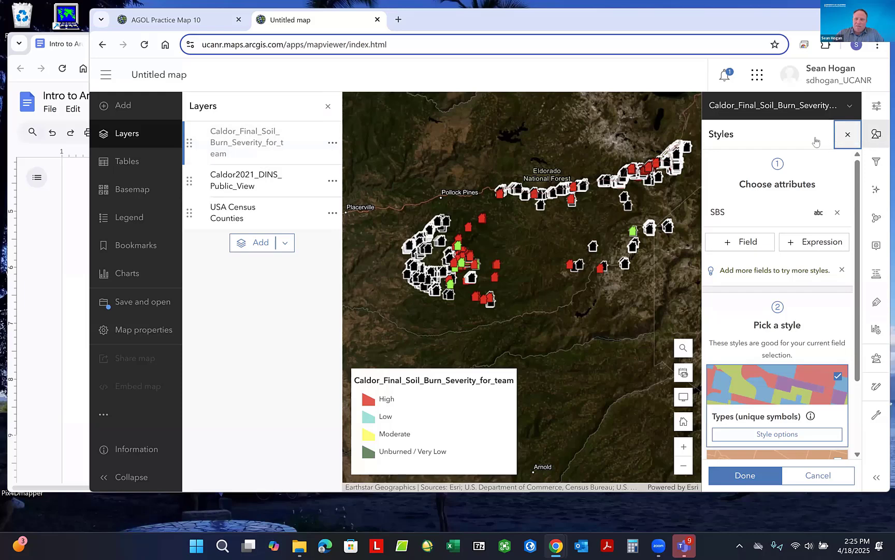
- Open the burn severity layer's properties and look through its Visibility settings
left_click(877, 107)
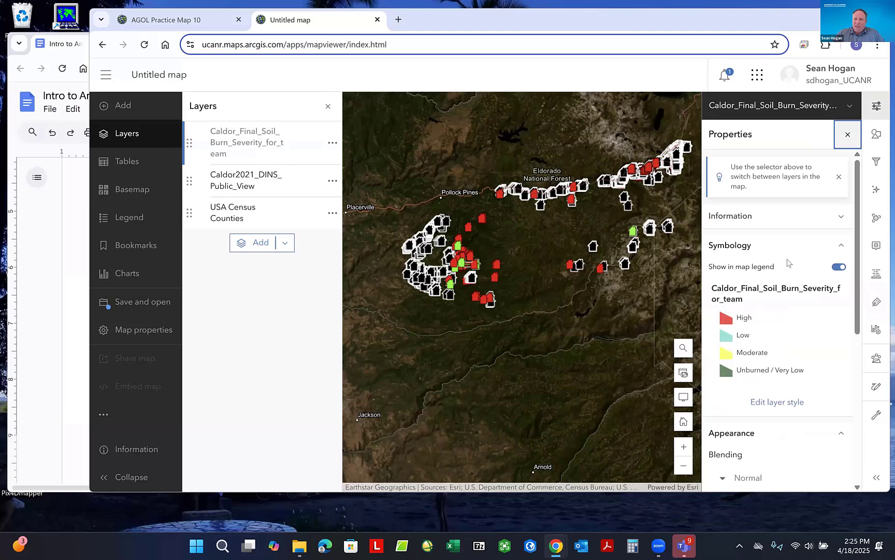
scroll(788, 262, "down", 5)
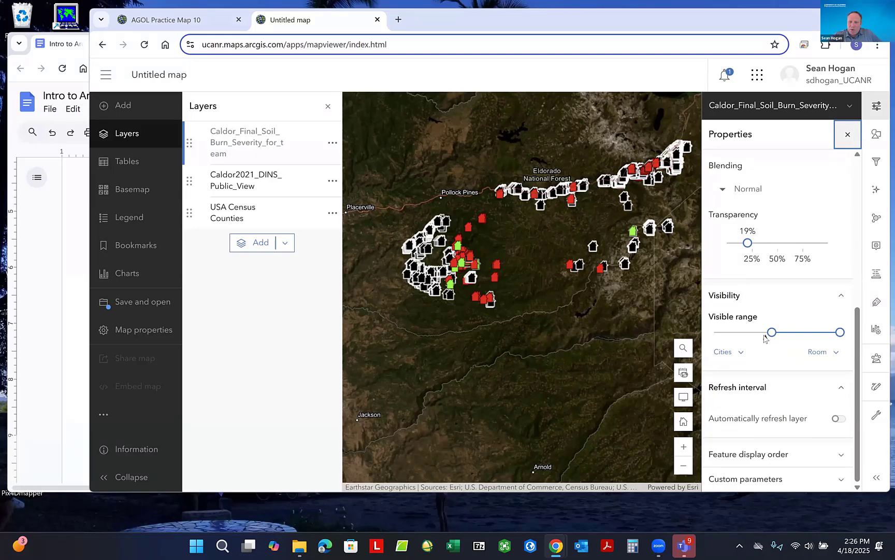
mouse_move(766, 339)
scroll(529, 227, "up", 3)
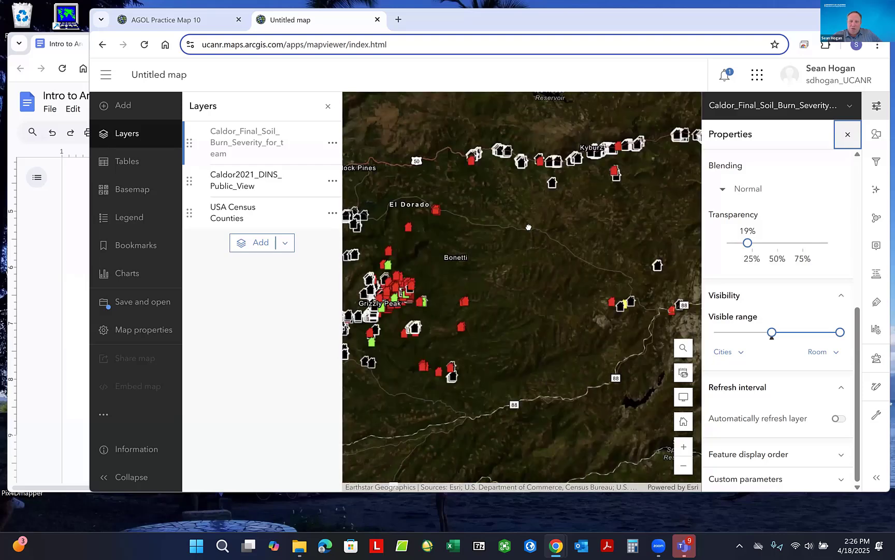
scroll(529, 228, "up", 1)
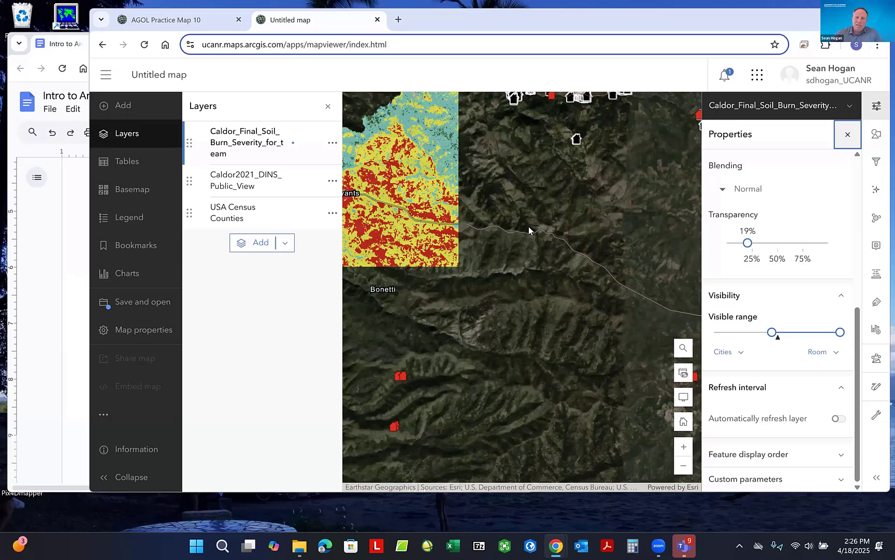
- Extend the visible range's minimum from Cities to World, keeping the fire centred
left_click_drag(480, 261, 497, 261)
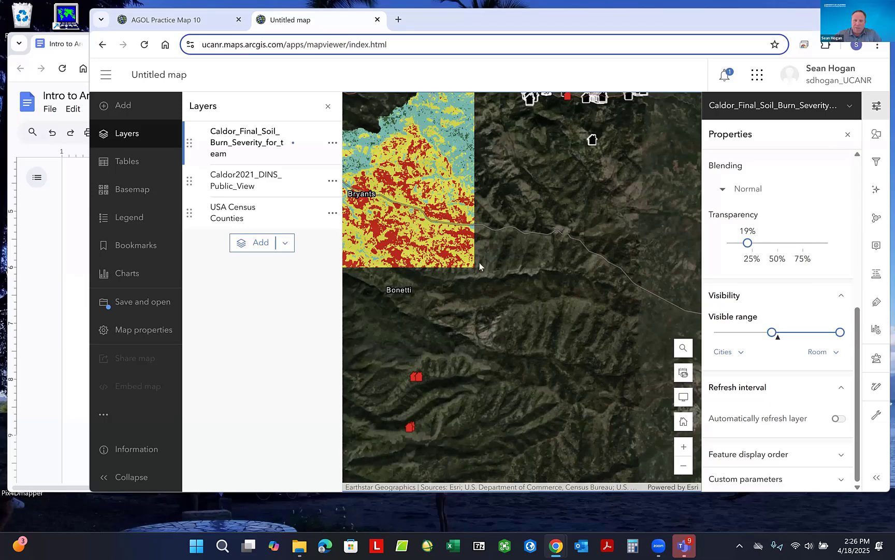
scroll(488, 266, "up", 1)
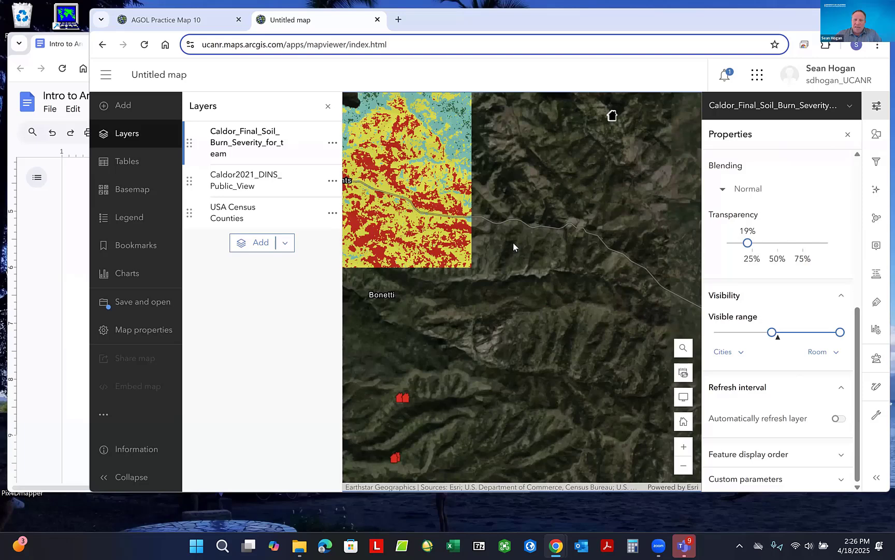
scroll(513, 246, "up", 1)
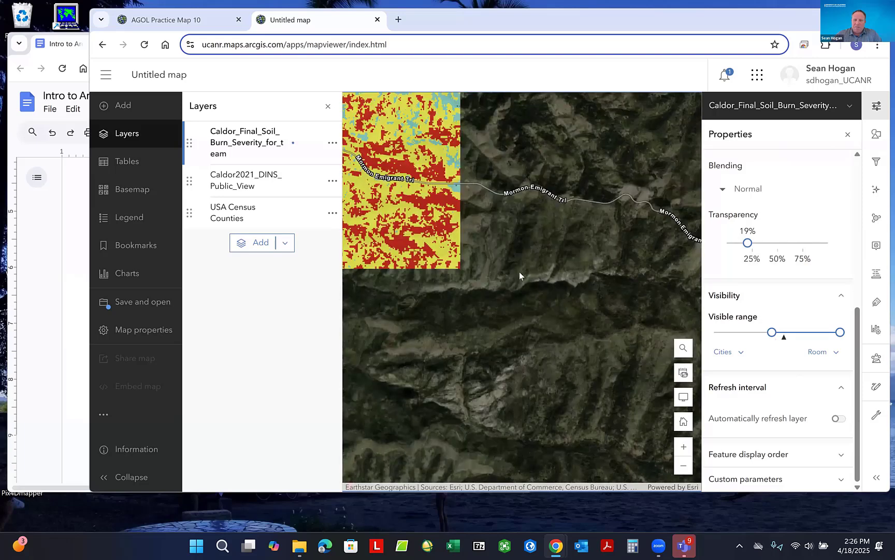
scroll(519, 272, "down", 2)
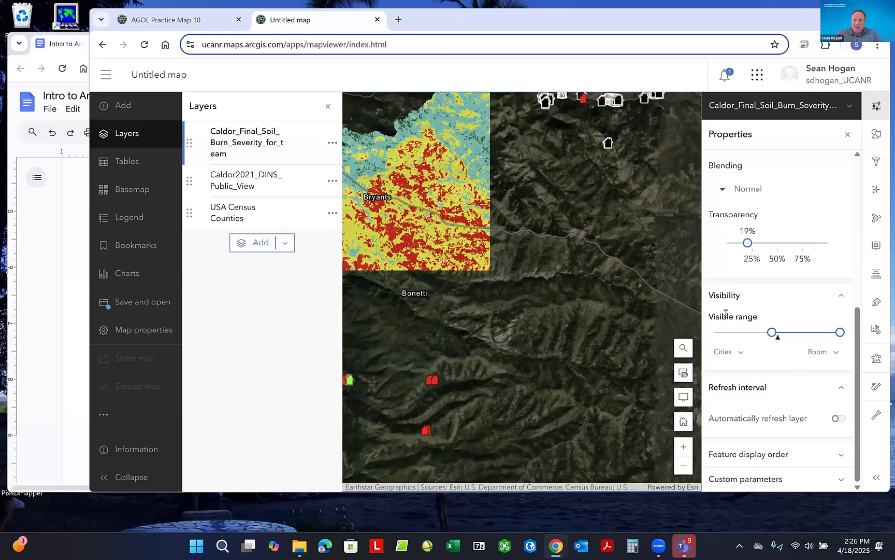
scroll(615, 294, "down", 2)
scroll(585, 288, "down", 1)
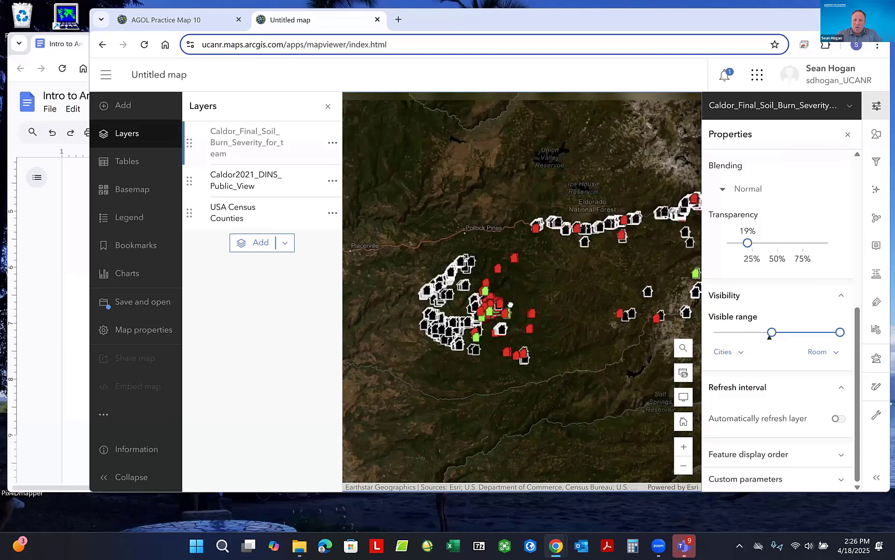
left_click_drag(510, 305, 496, 305)
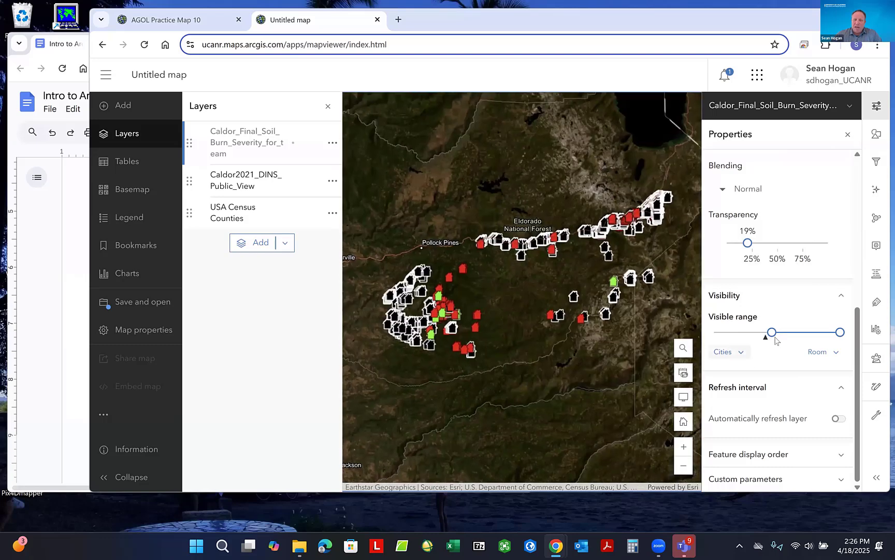
mouse_move(772, 332)
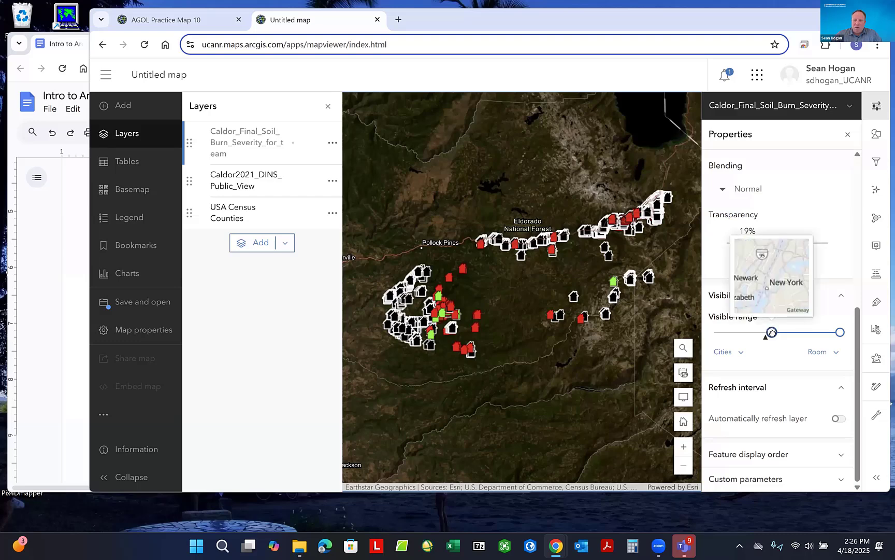
left_click_drag(772, 332, 714, 333)
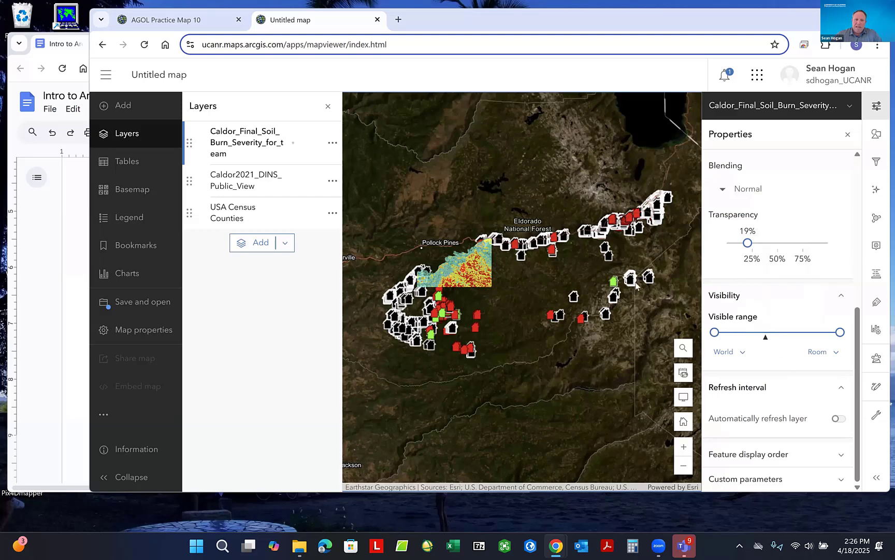
left_click_drag(563, 284, 552, 282)
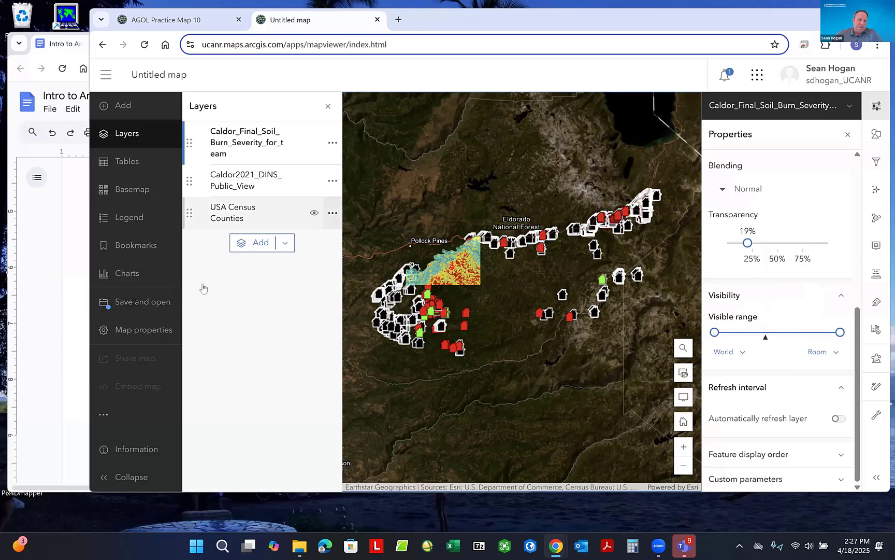
- Start Save as and enter the title 'AGOL Workshop Map', fixing underscores and the trailing 2
left_click(123, 307)
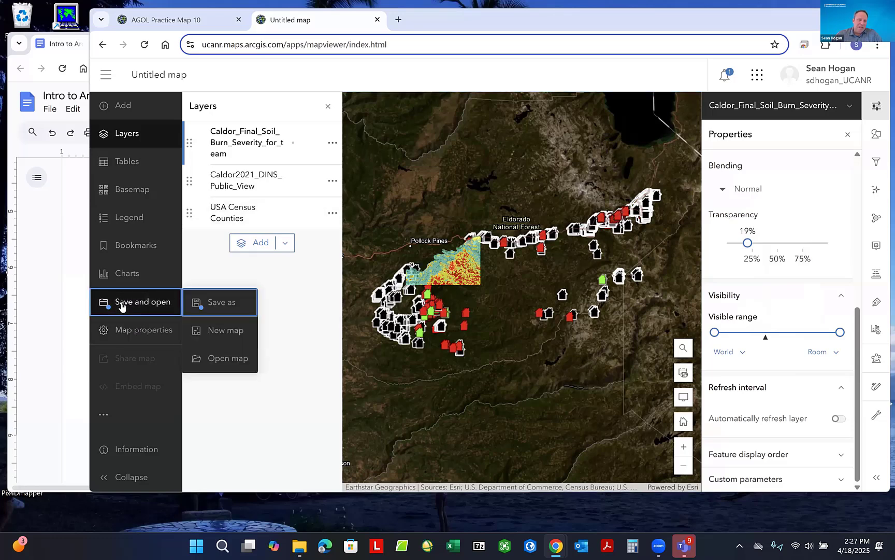
left_click(211, 302)
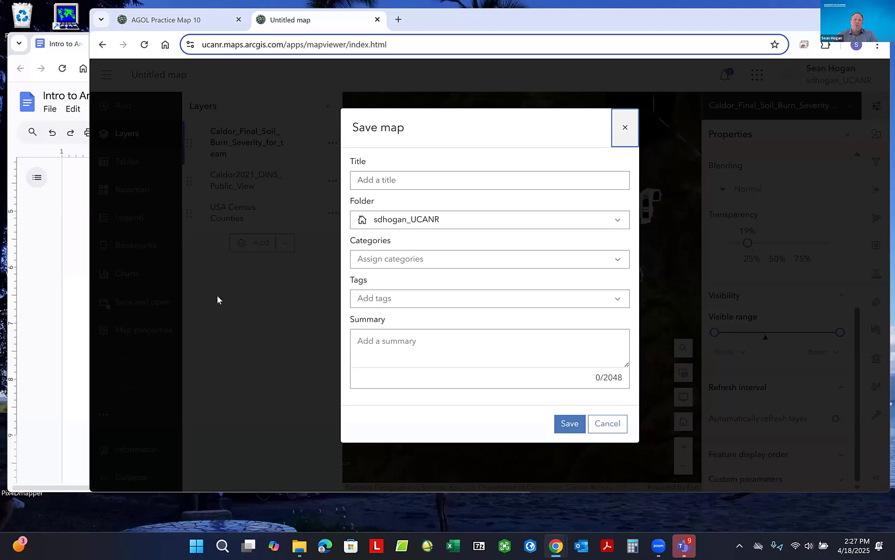
left_click(364, 178)
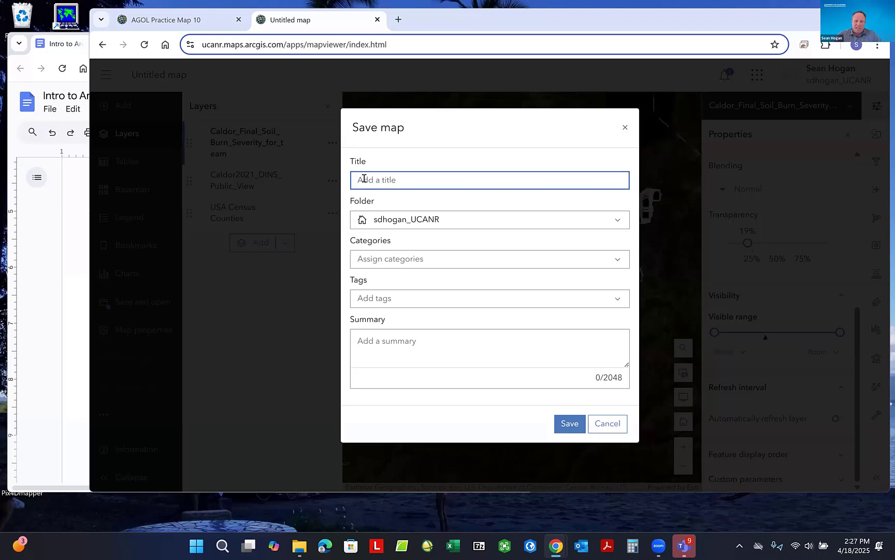
type("AGOL_Works")
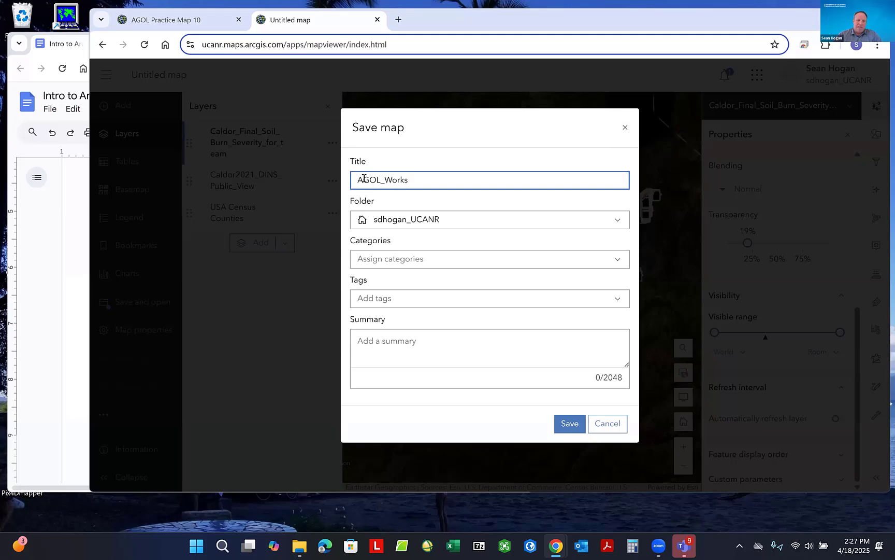
type("hop_Map2")
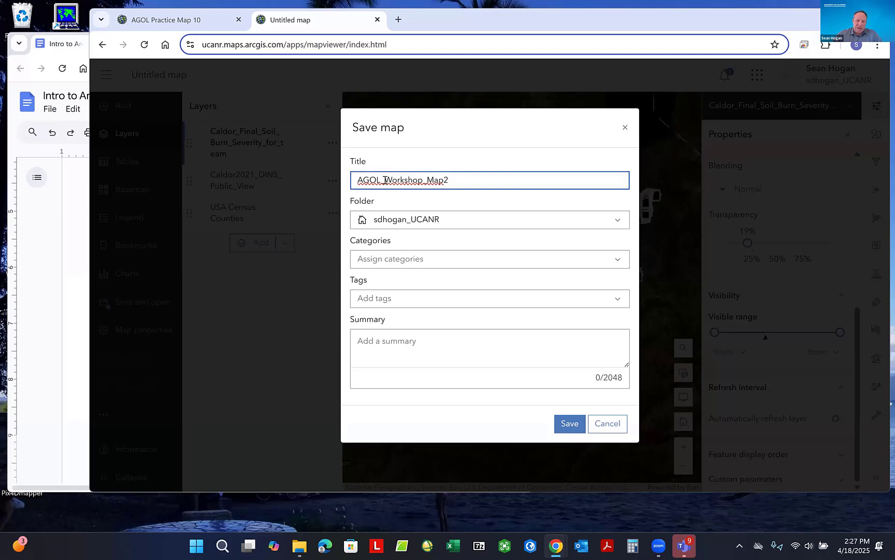
left_click_drag(385, 180, 380, 180)
left_click_drag(426, 180, 421, 180)
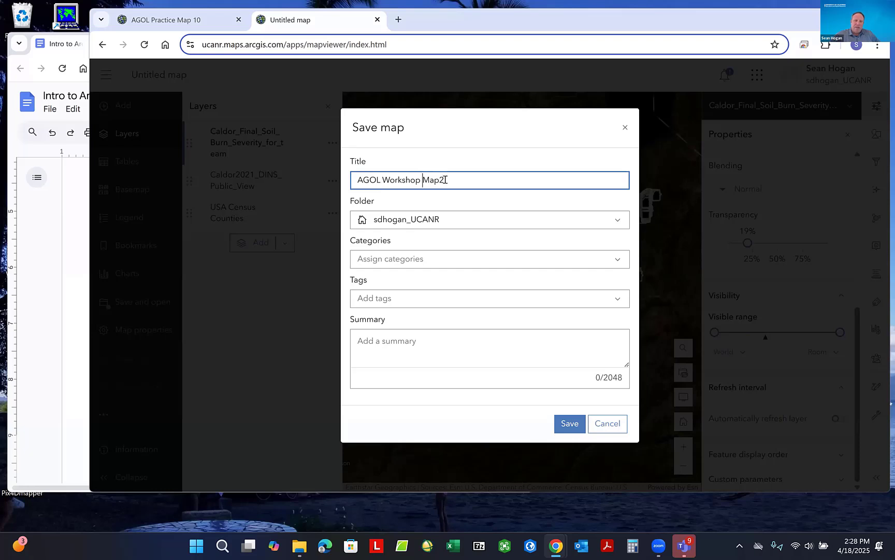
left_click_drag(444, 180, 440, 181)
key("BackSpace")
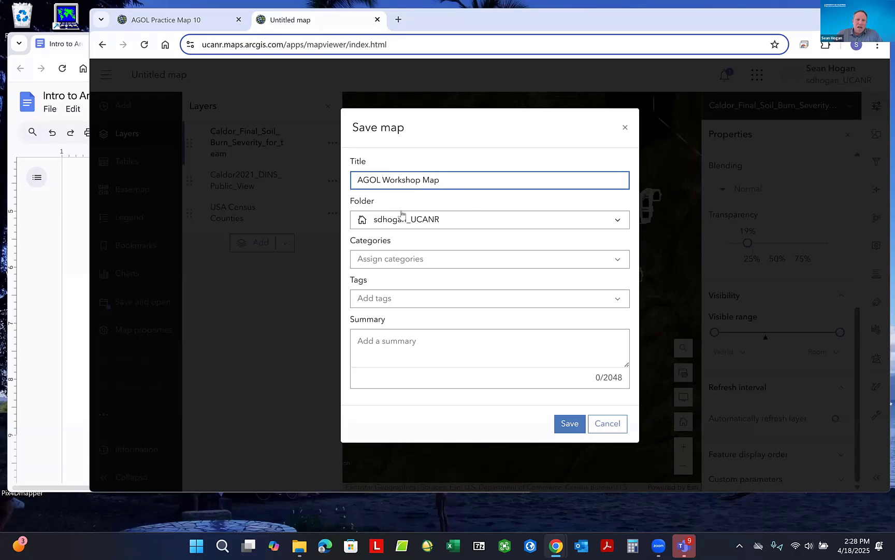
- Add the tags Fire and Junk and save the map
left_click(387, 297)
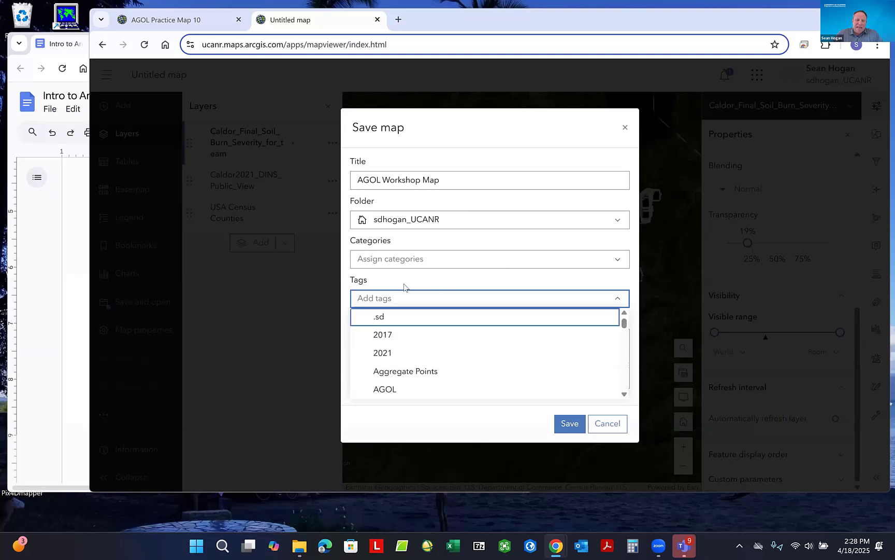
type("Fire")
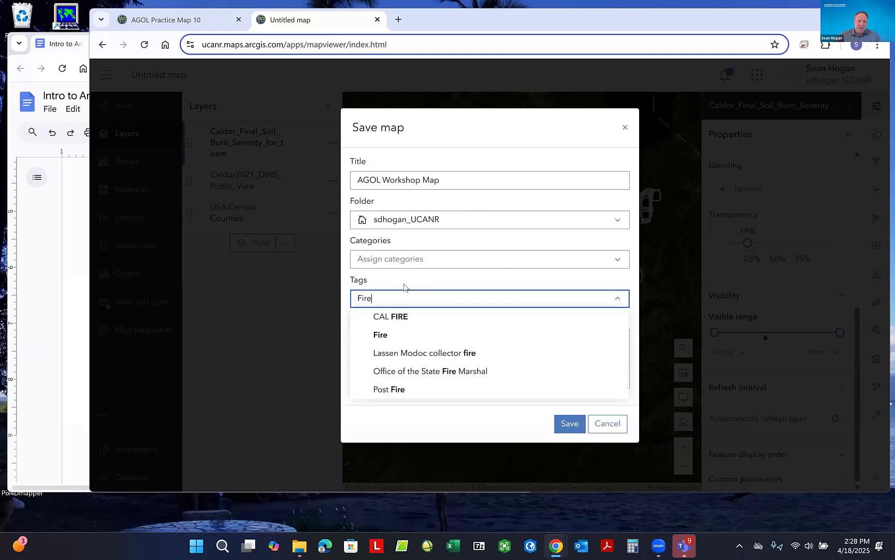
key("Return")
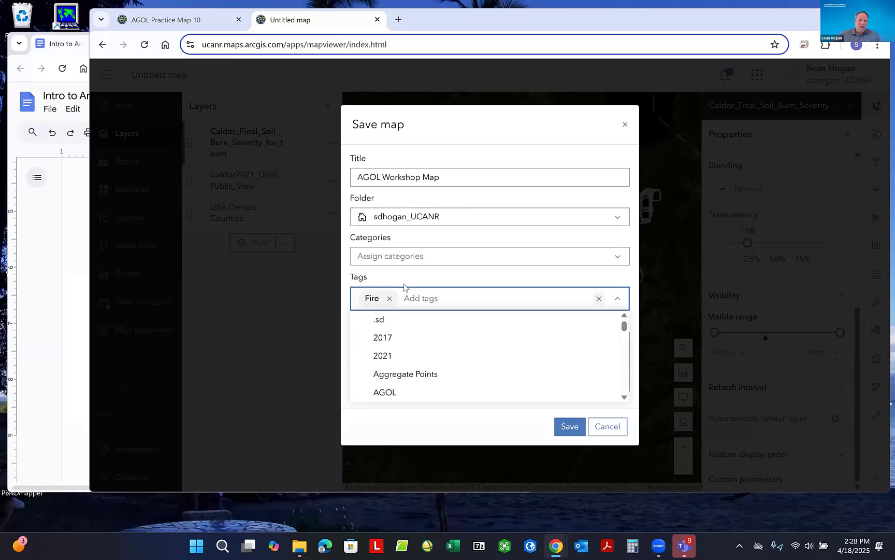
left_click(423, 297)
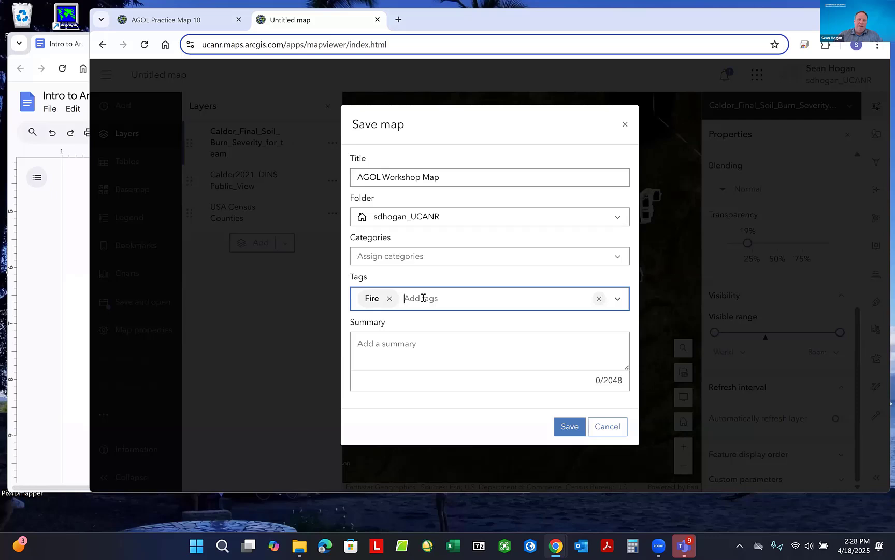
type("Junk")
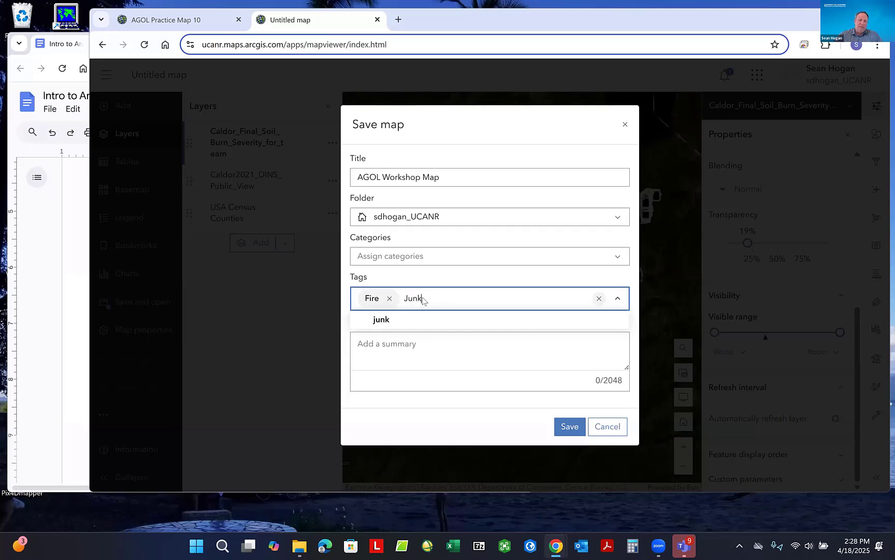
key("Return")
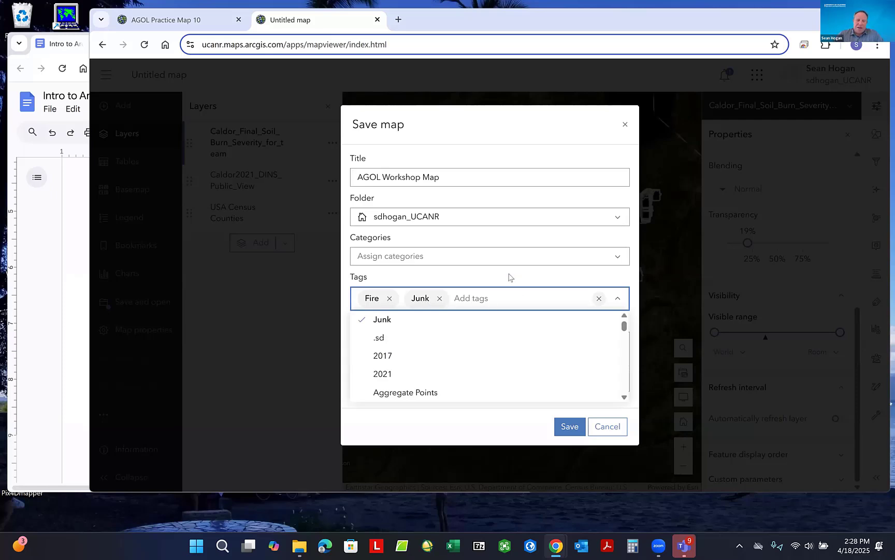
key("Escape")
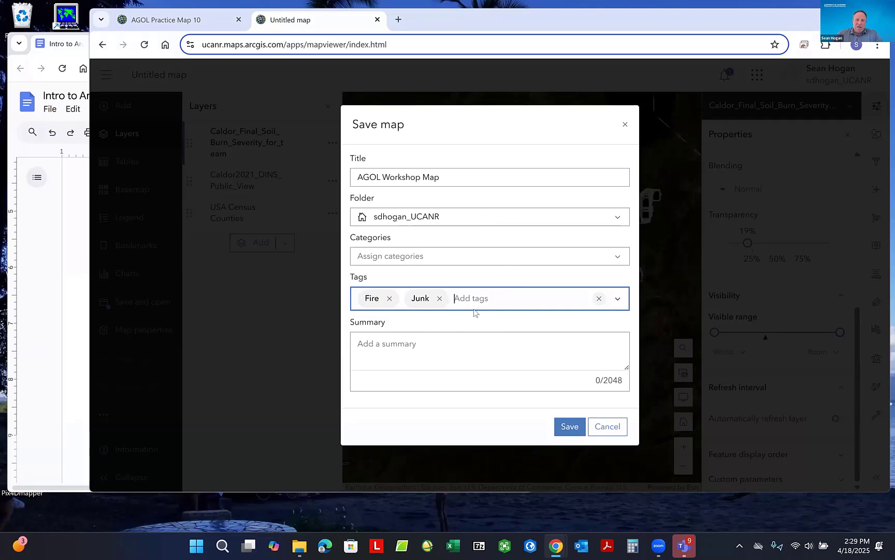
left_click(569, 428)
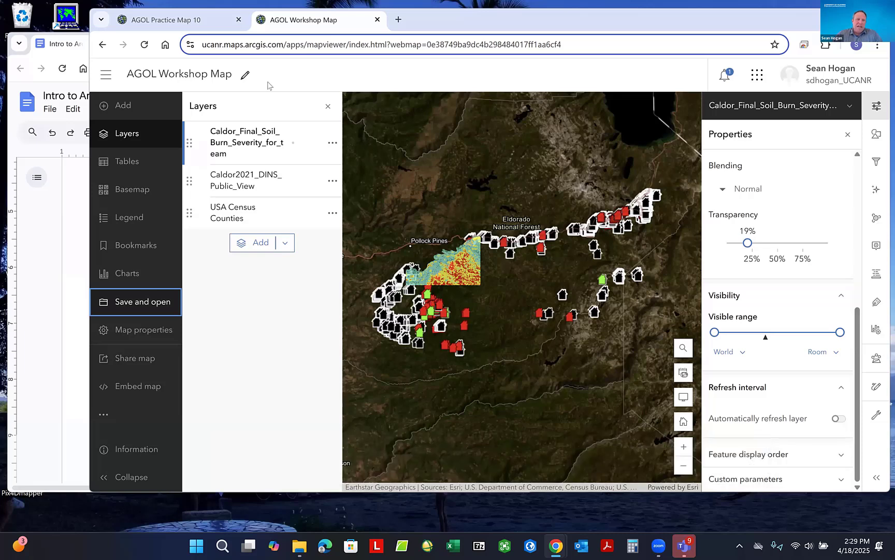
- Reload the saved map and select the Caldor_Final_Soil_Burn_Severity layer
left_click(146, 46)
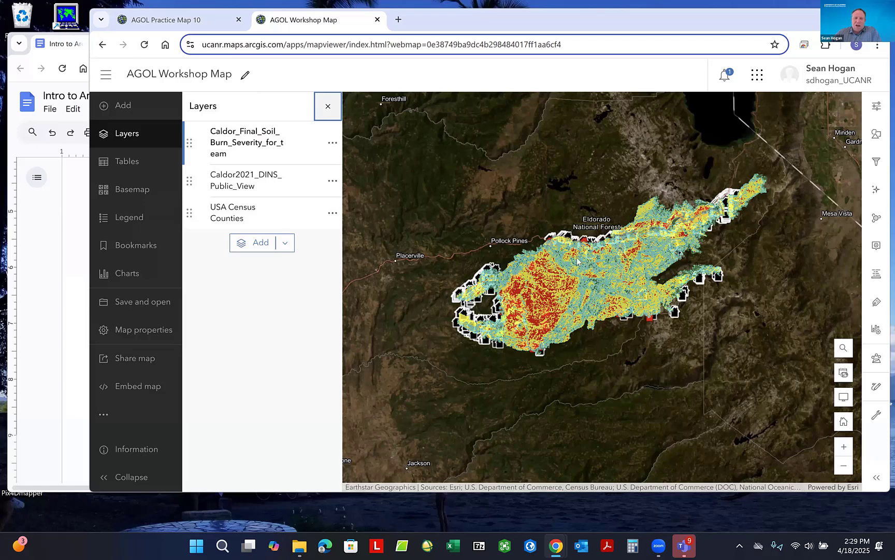
left_click(236, 141)
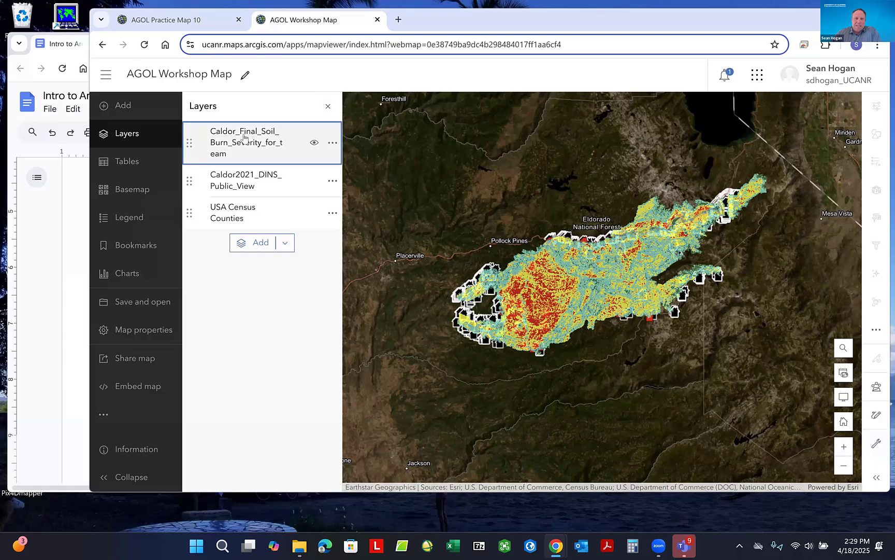
- Limit the burn severity layer's visible range to World through Street scale in its properties
left_click(245, 137)
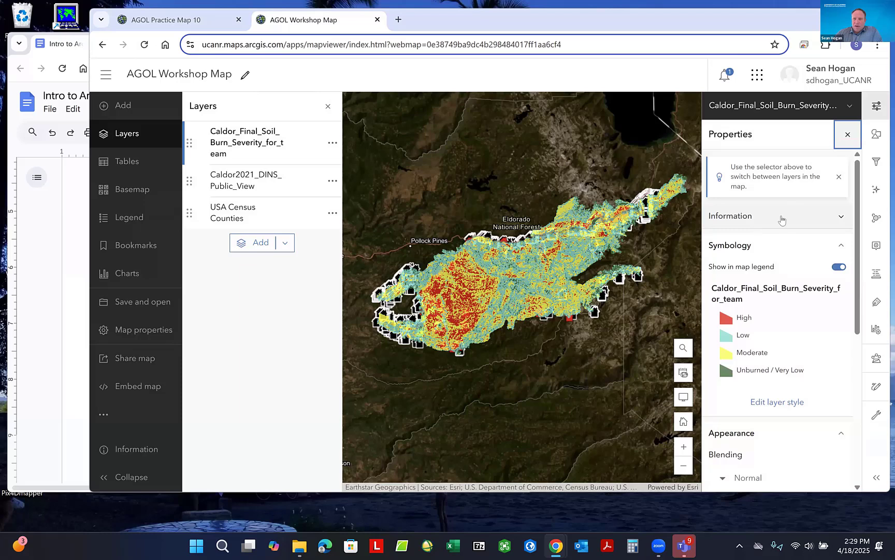
scroll(784, 220, "down", 2)
scroll(783, 220, "down", 4)
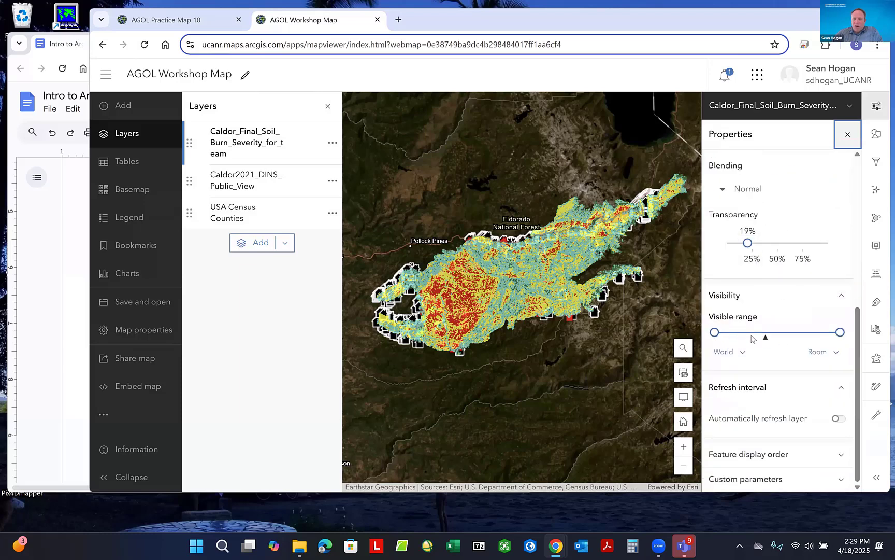
mouse_move(840, 333)
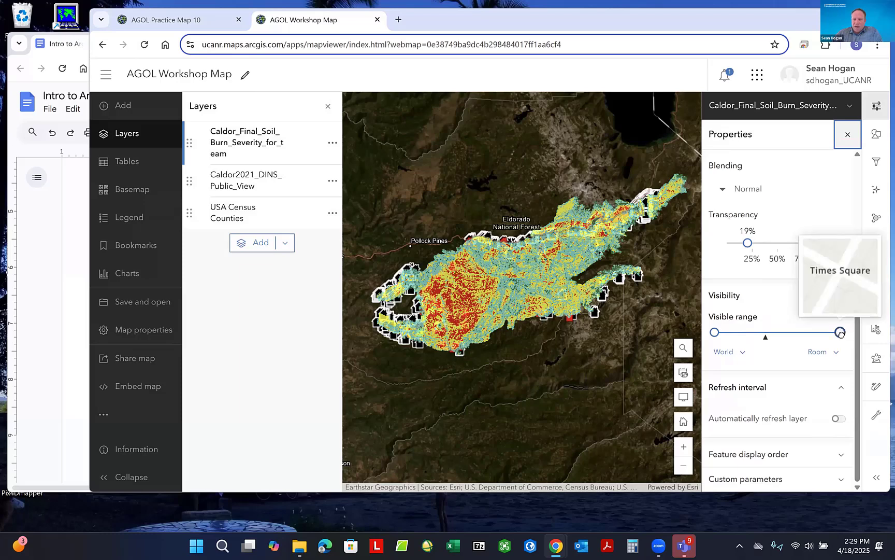
left_click_drag(841, 332, 804, 334)
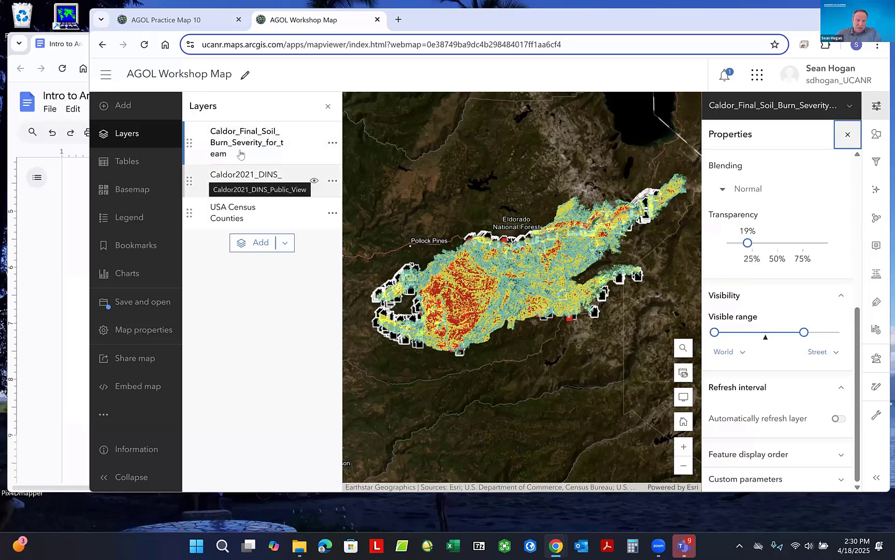
- Move Caldor2021_DINS_Public_View above Caldor_Final_Soil_Burn_Severity_for_team in the layer list
left_click(191, 182)
mouse_move(191, 182)
left_mouse_down()
mouse_move(193, 141)
mouse_move(202, 151)
left_mouse_up()
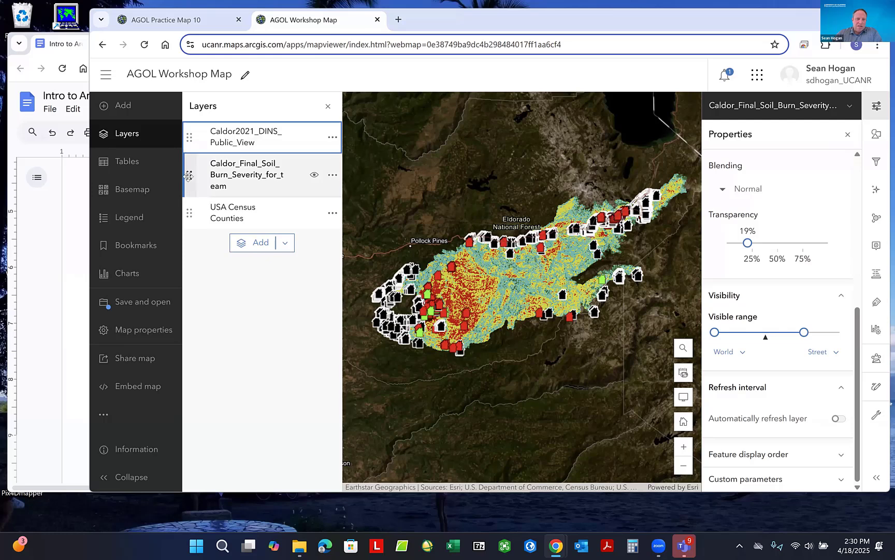
mouse_move(191, 176)
left_mouse_down()
mouse_move(190, 130)
mouse_move(190, 179)
left_mouse_up()
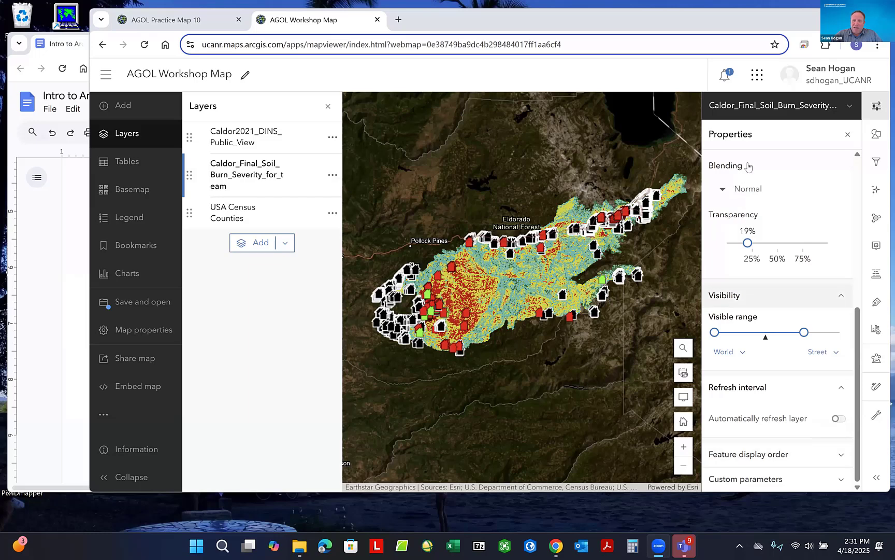
left_click(877, 106)
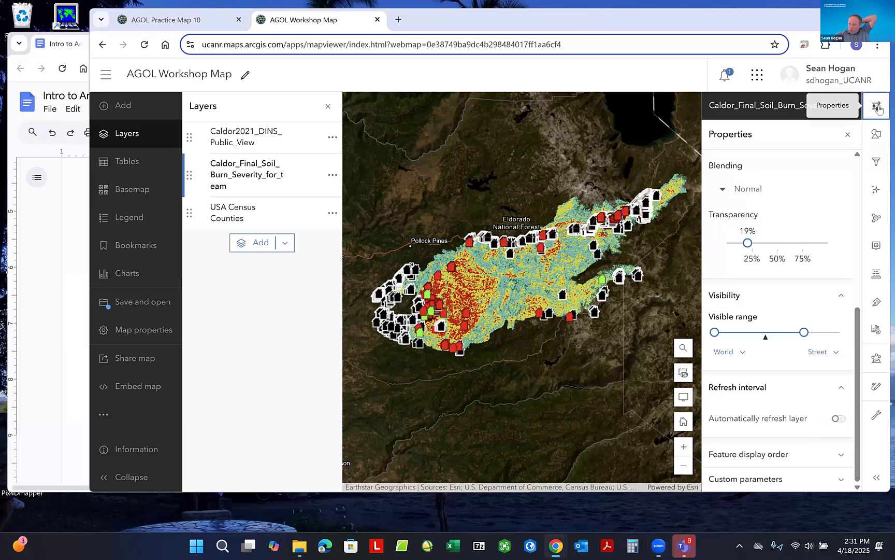
left_click(878, 106)
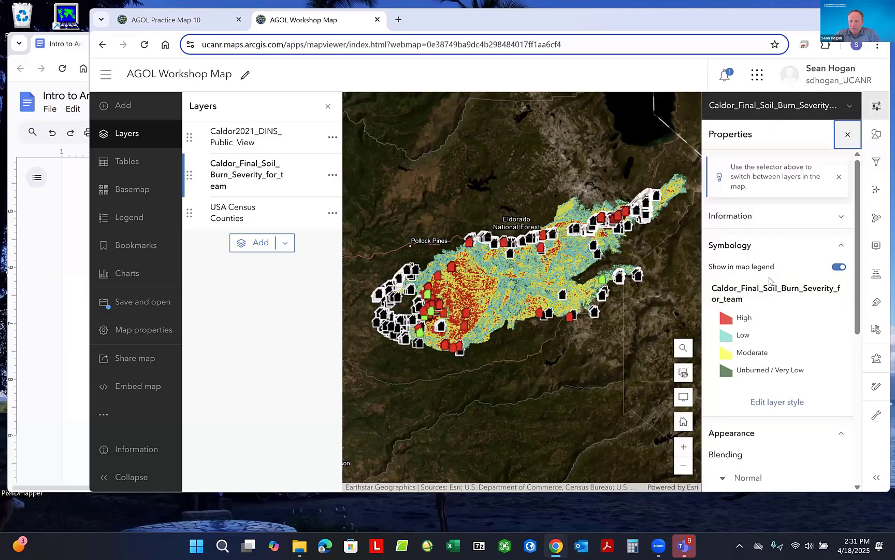
scroll(769, 312, "down", 5)
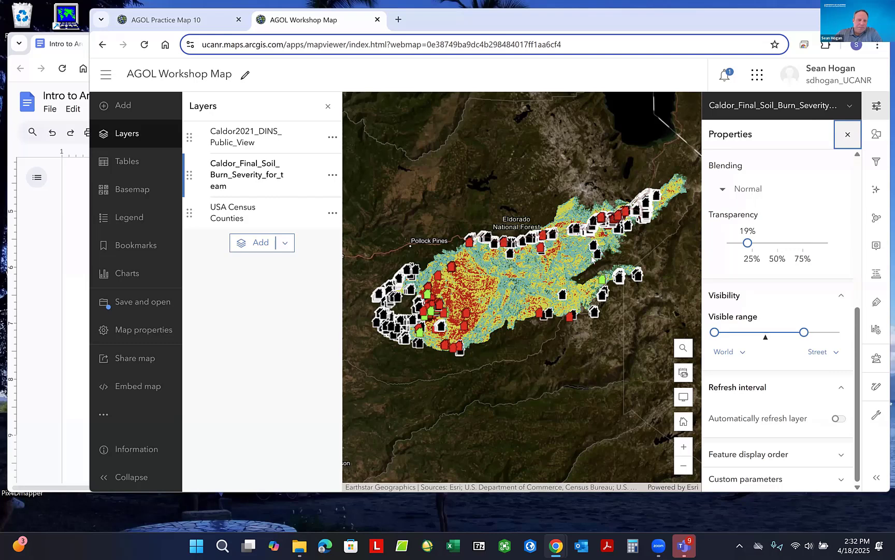
left_click(75, 208)
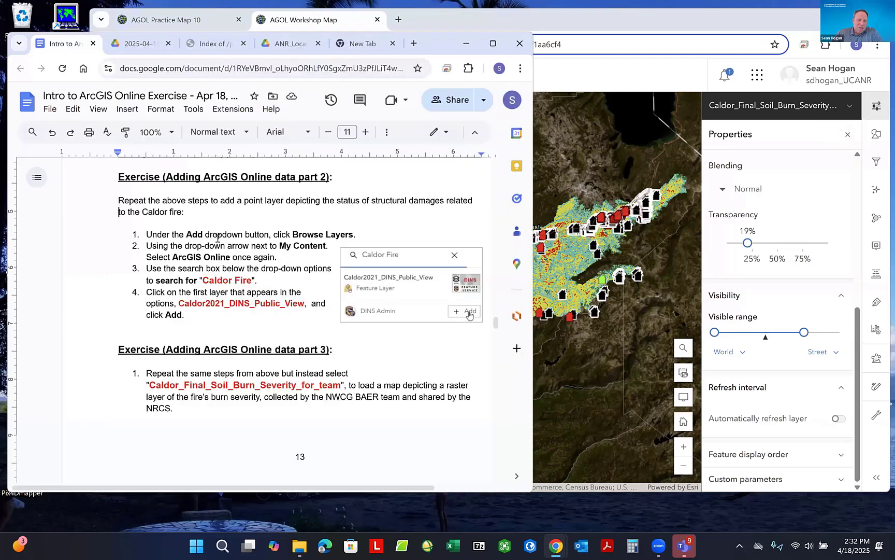
scroll(218, 237, "down", 3)
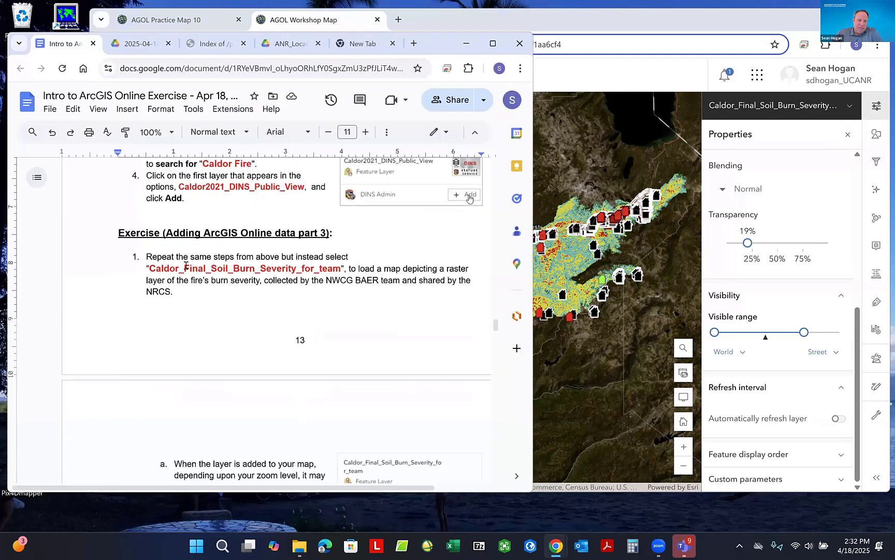
scroll(186, 265, "down", 9)
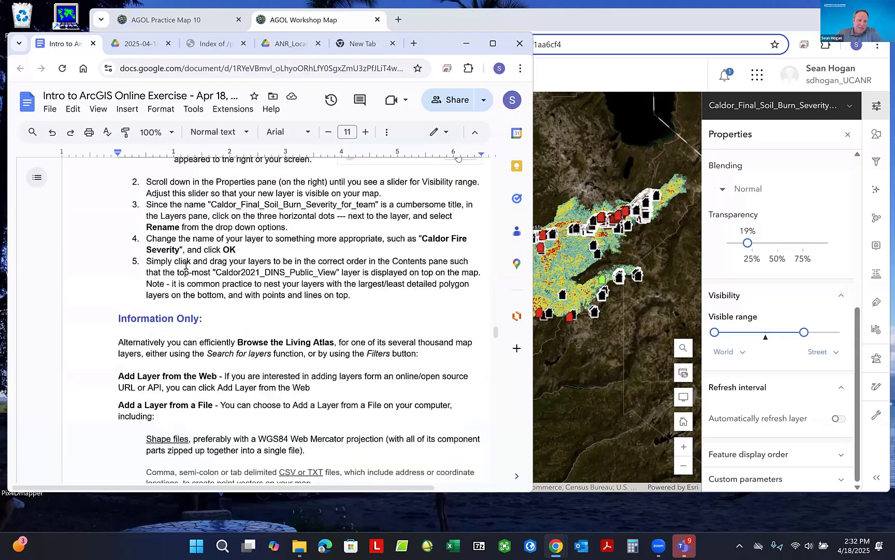
scroll(185, 265, "down", 6)
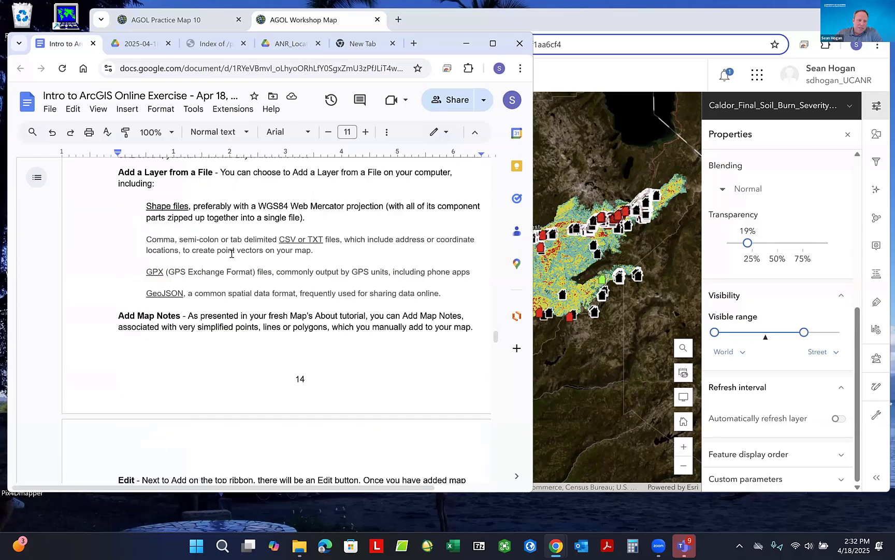
scroll(221, 248, "down", 3)
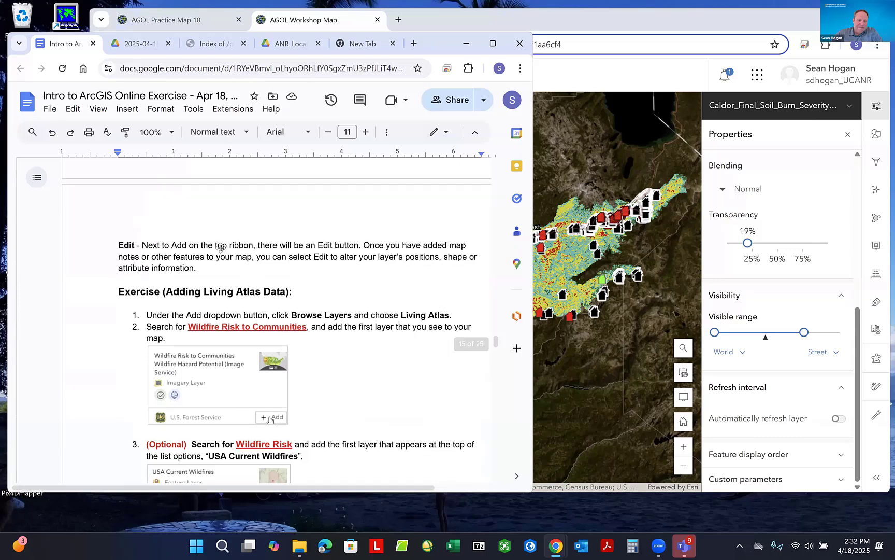
scroll(223, 247, "down", 3)
scroll(228, 246, "up", 2)
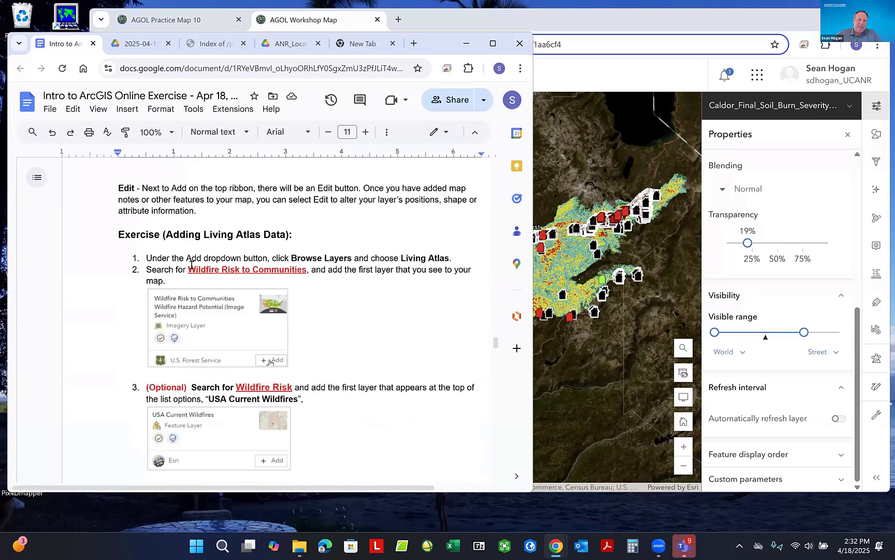
left_click_drag(188, 269, 307, 268)
key("ctrl+c")
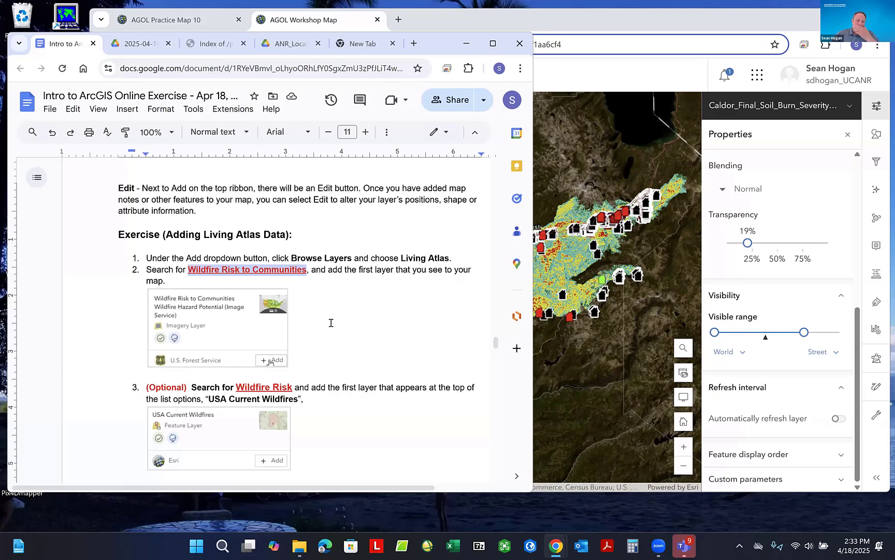
scroll(330, 319, "down", 3)
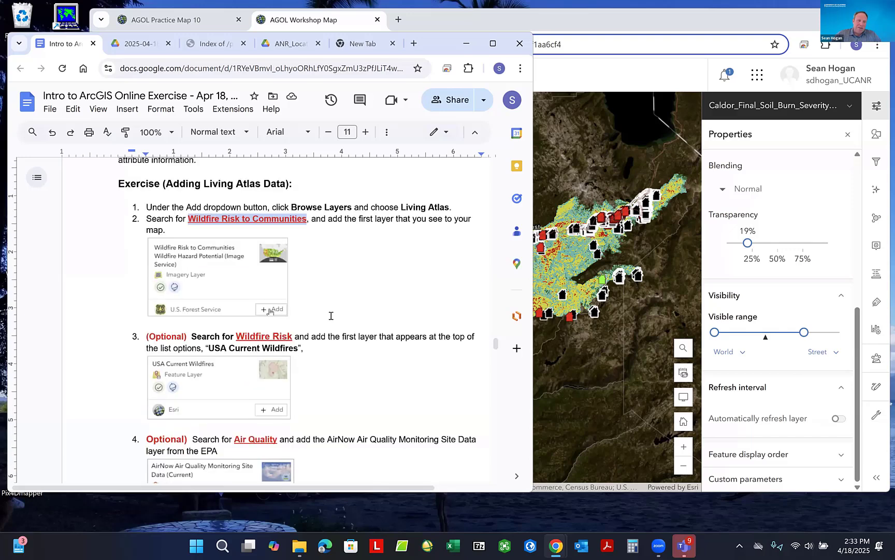
scroll(331, 315, "down", 1)
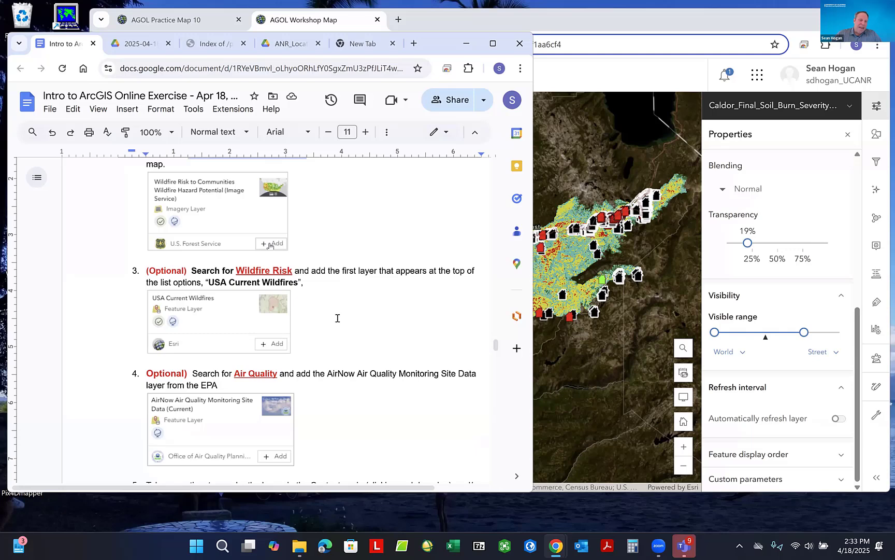
left_click(544, 17)
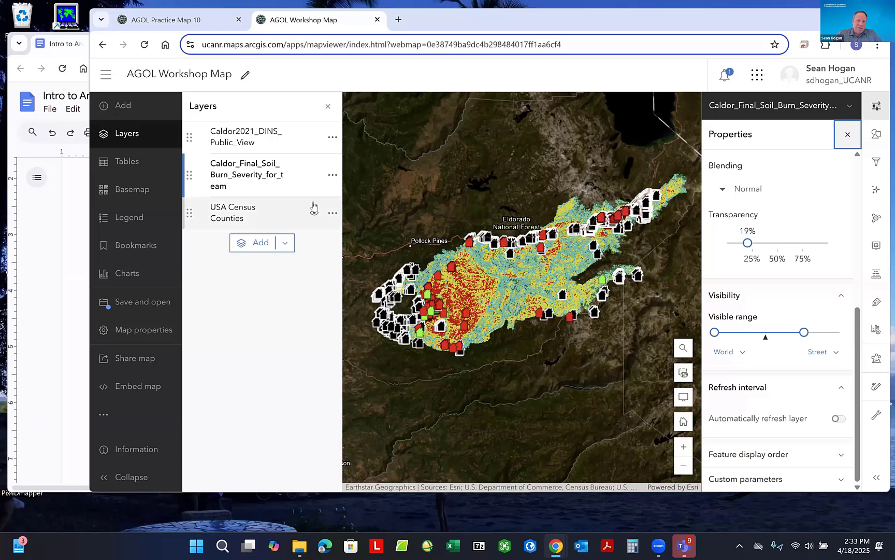
- Browse layers to add, switching the source from My content to Living Atlas
left_click(124, 108)
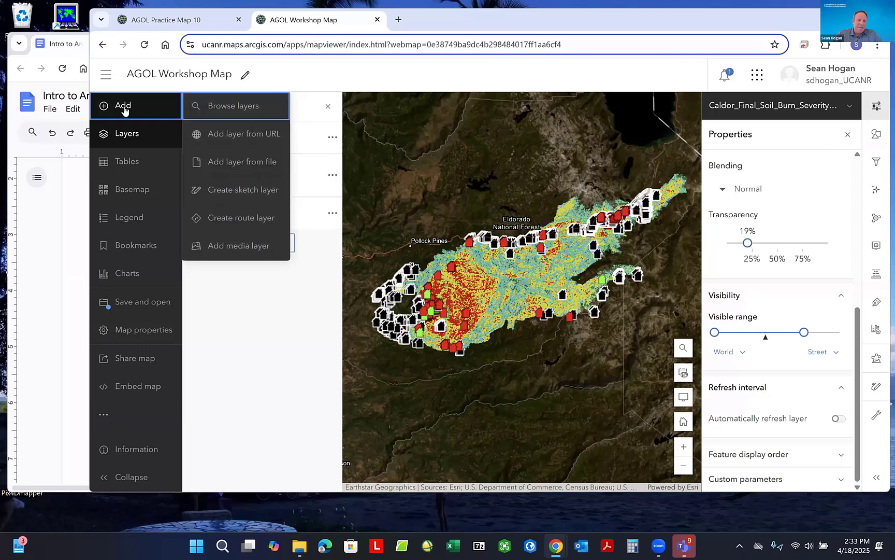
left_click(233, 108)
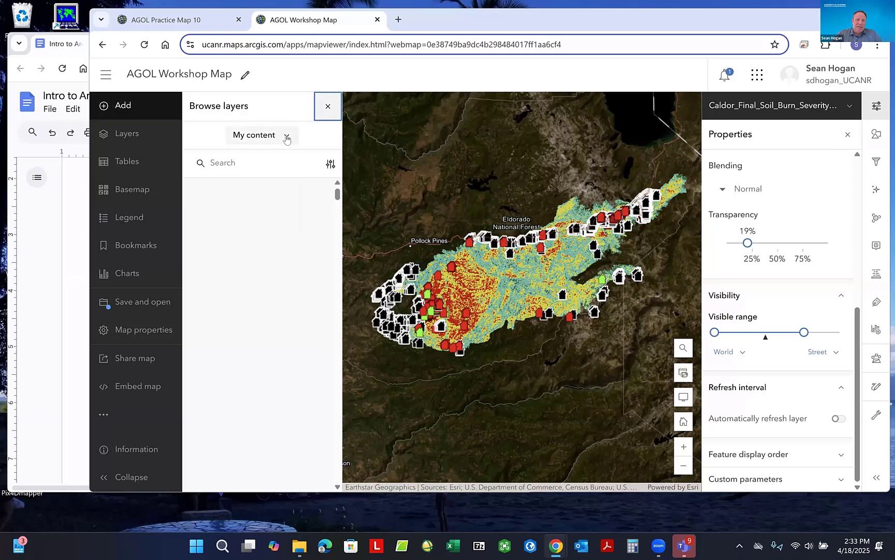
left_click(287, 137)
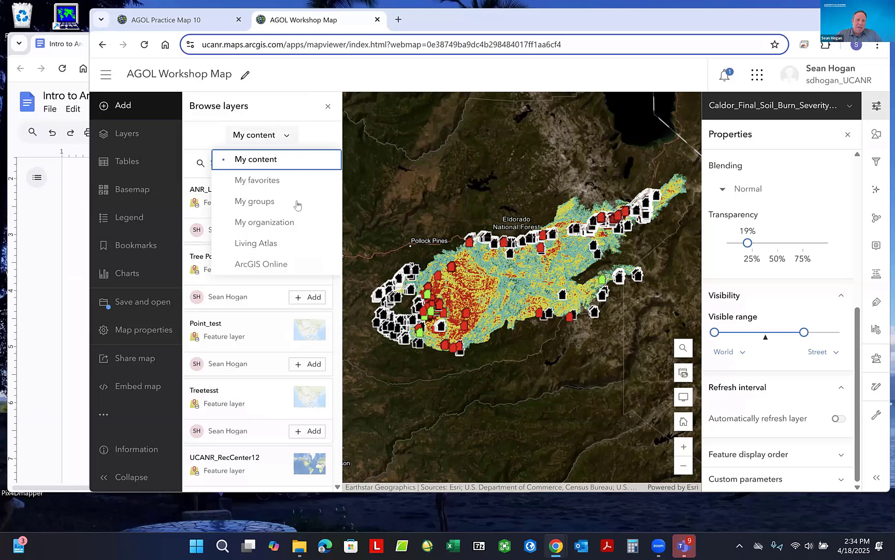
left_click(264, 245)
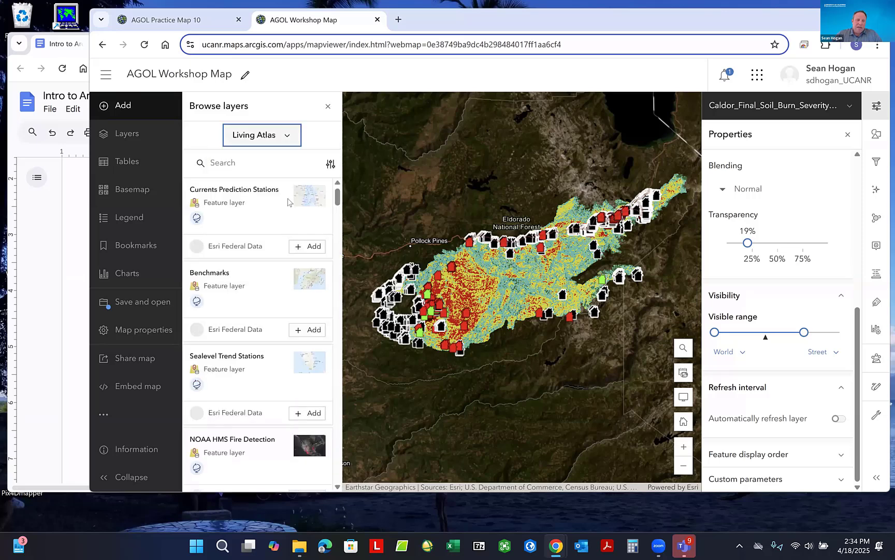
- Search the Living Atlas for 'Wildfire Risk to Communities'
left_click(220, 164)
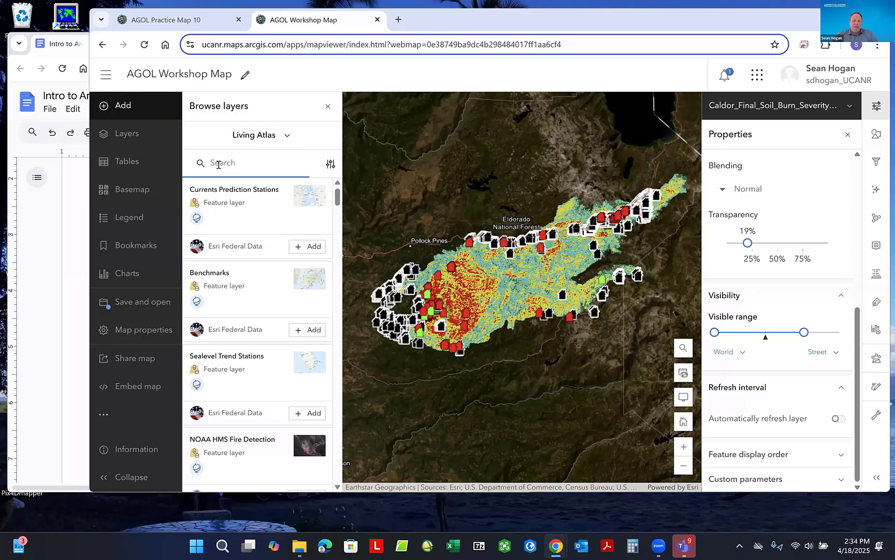
key("ctrl+v")
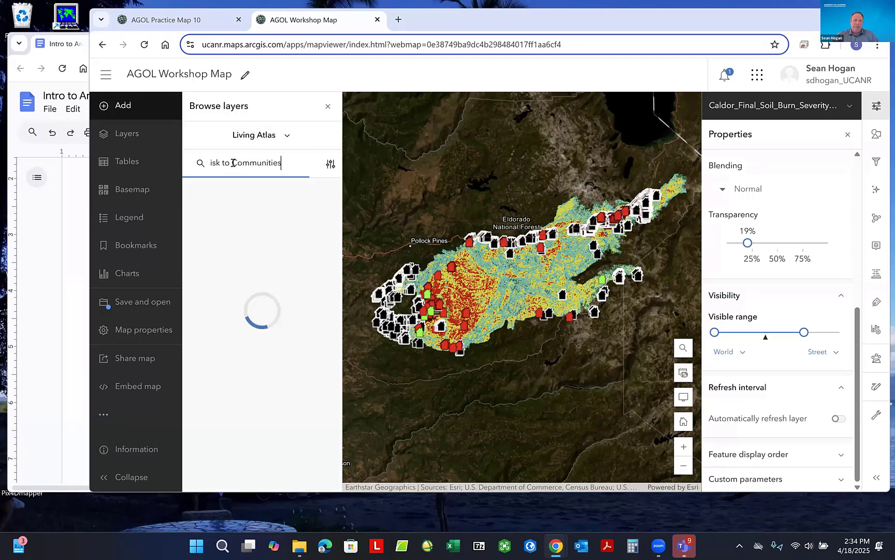
left_click_drag(232, 162, 190, 166)
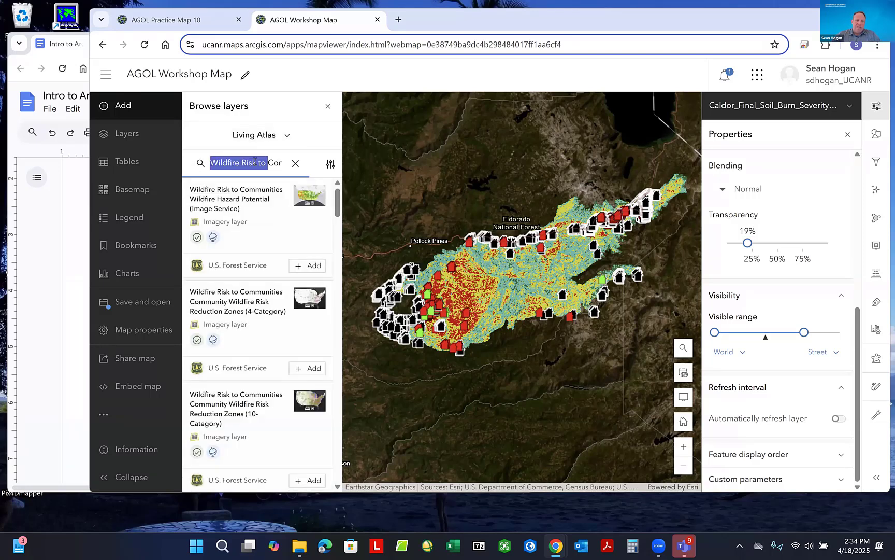
mouse_move(266, 163)
left_mouse_down()
mouse_move(299, 163)
mouse_move(252, 165)
mouse_move(266, 164)
left_mouse_up()
left_click(254, 163)
left_click(261, 165)
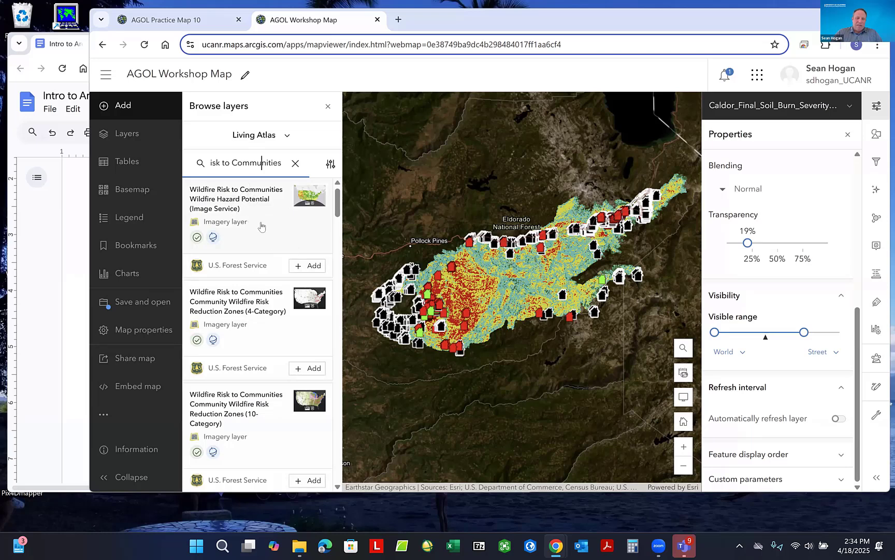
- Add Wildfire Hazard Potential (Image Service) to the map, review its details card, then close it
left_click(311, 270)
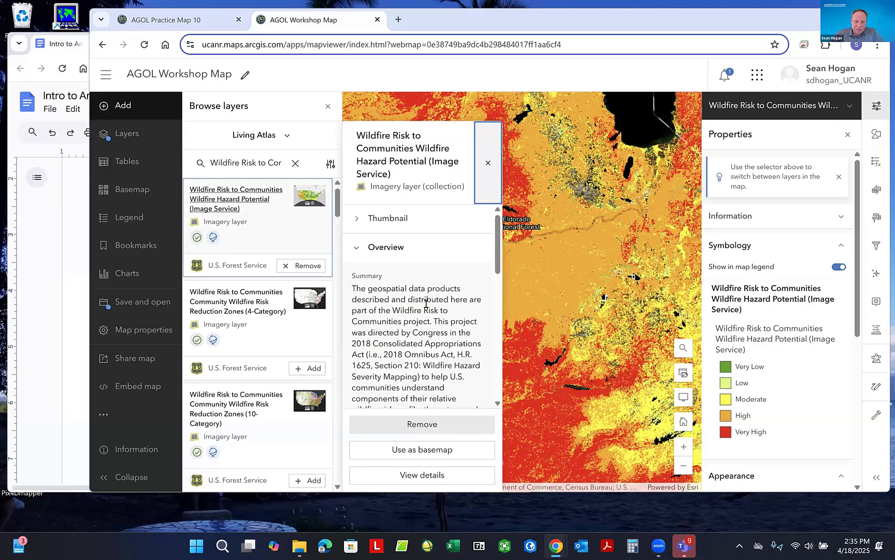
scroll(433, 319, "down", 5)
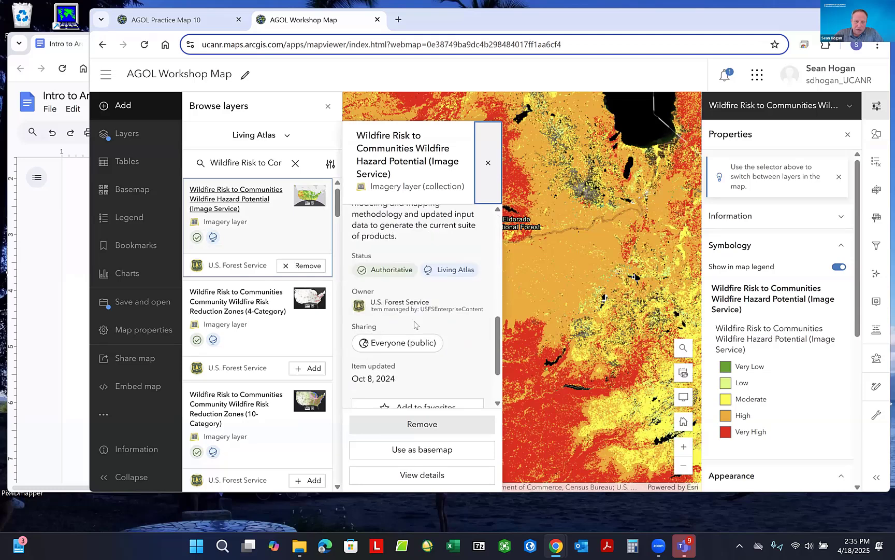
scroll(384, 322, "down", 1)
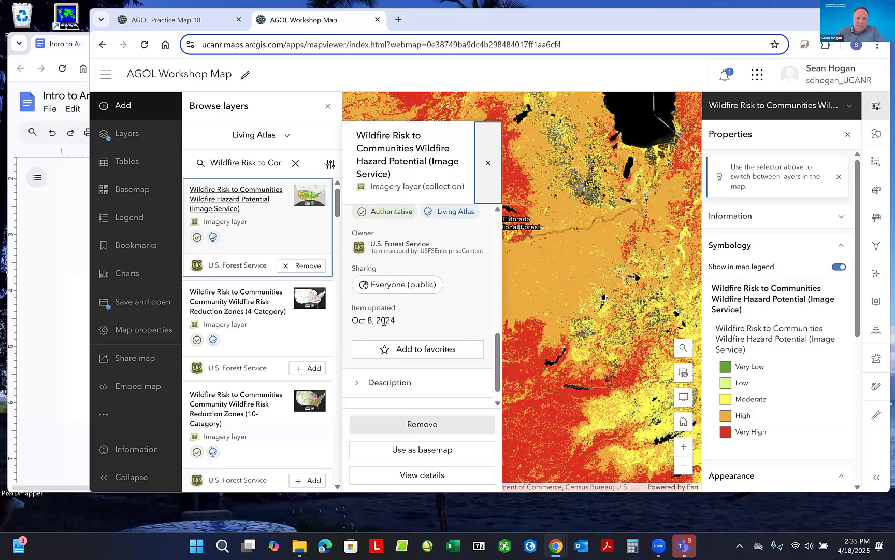
left_click(488, 163)
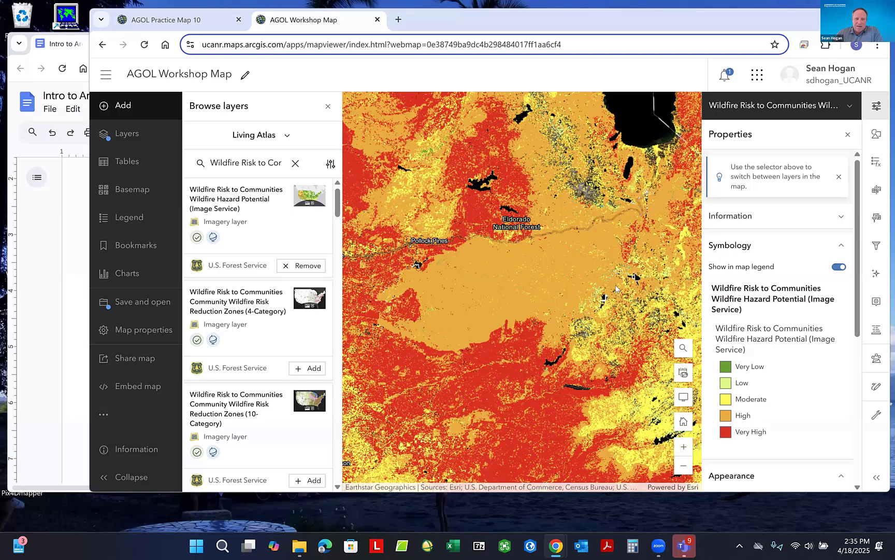
left_click(127, 134)
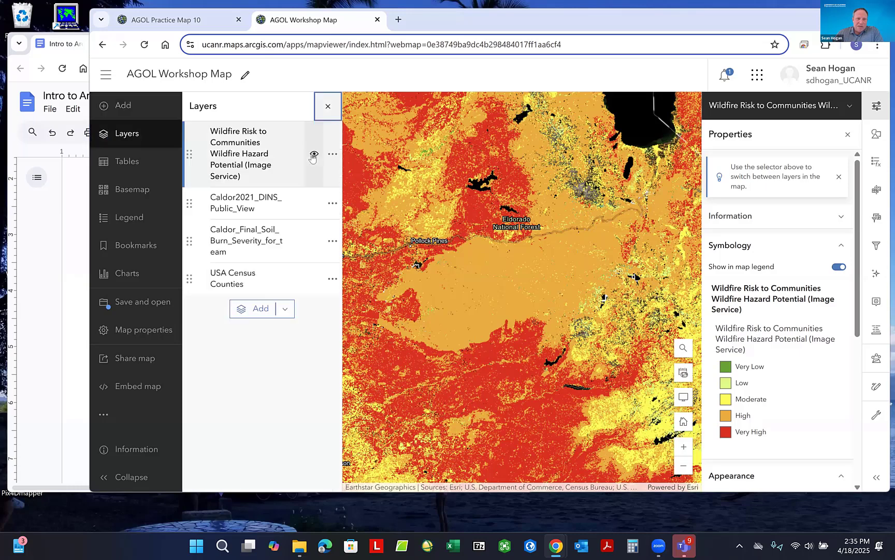
left_click(314, 155)
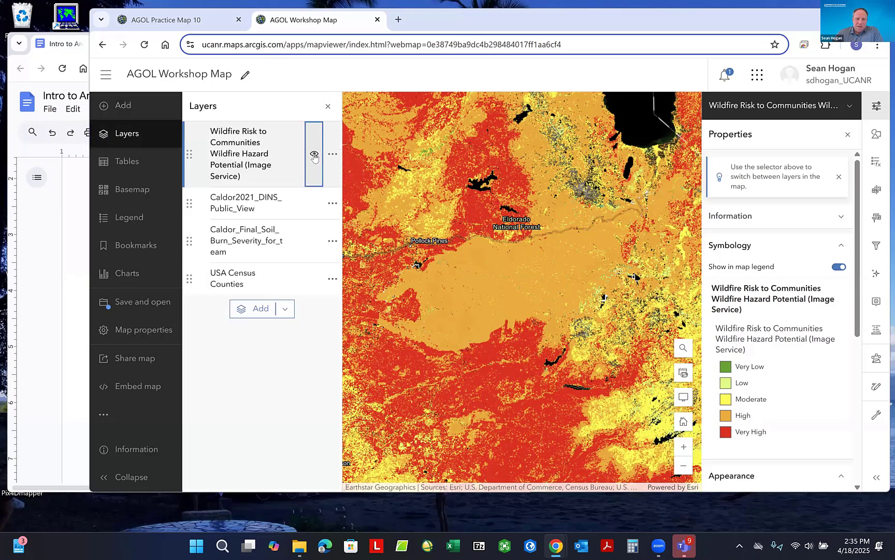
left_click(315, 155)
left_click(315, 155)
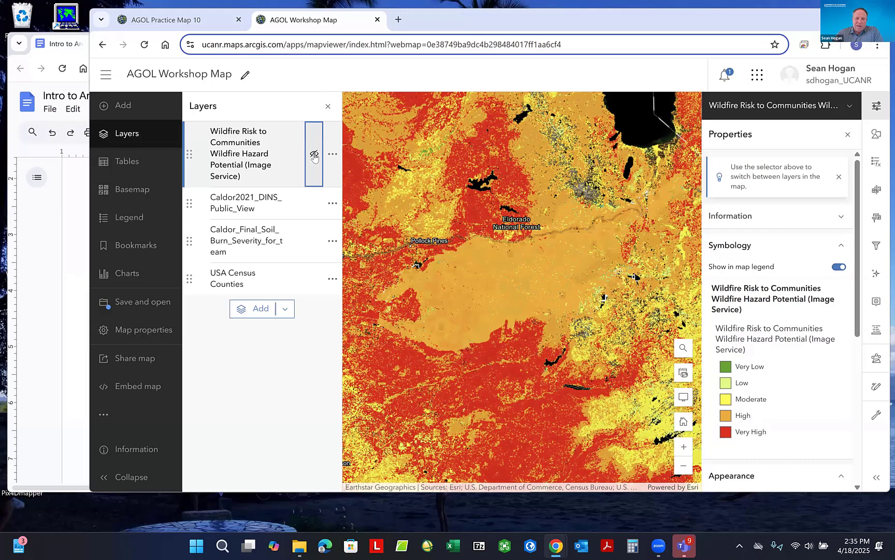
left_click(314, 155)
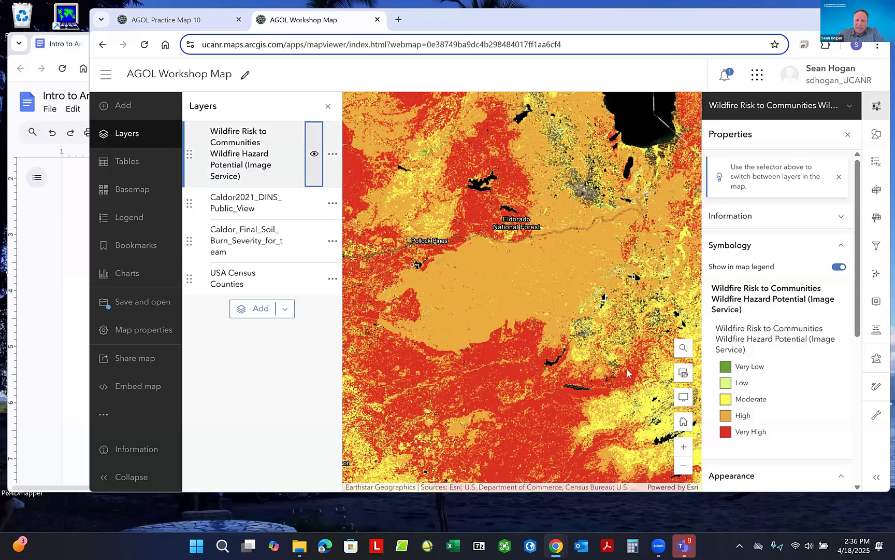
- In AGOL Practice Map 10, toggle the Wildfire Risk layer's visibility and place it above USA Current Wildfires
left_click(190, 154)
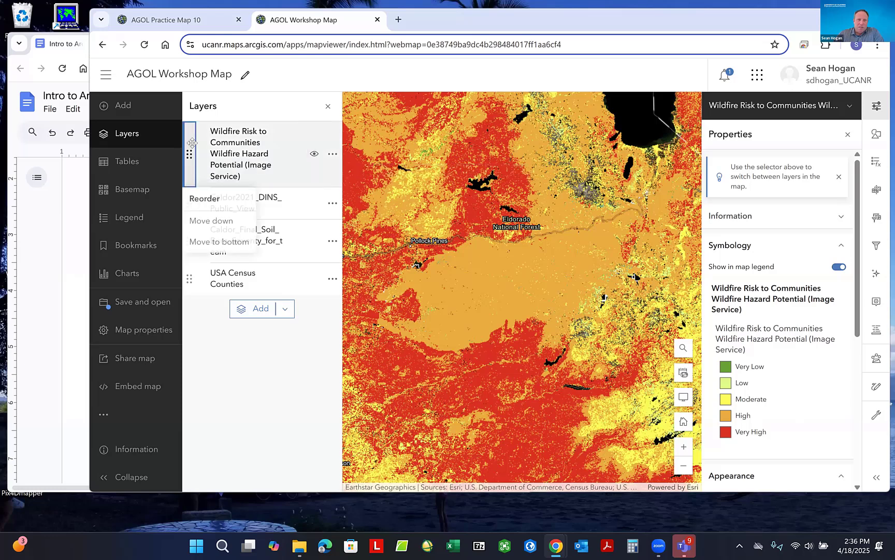
left_click(165, 20)
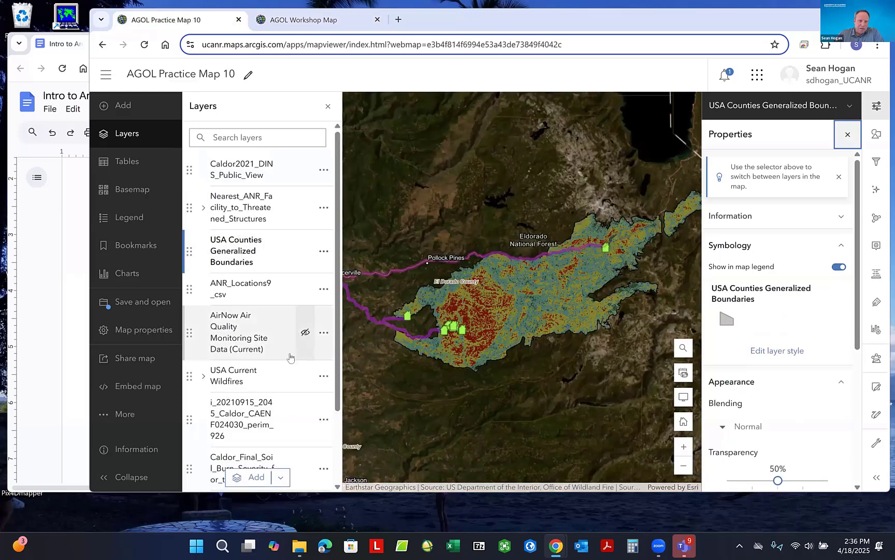
scroll(305, 435, "down", 2)
left_click(306, 431)
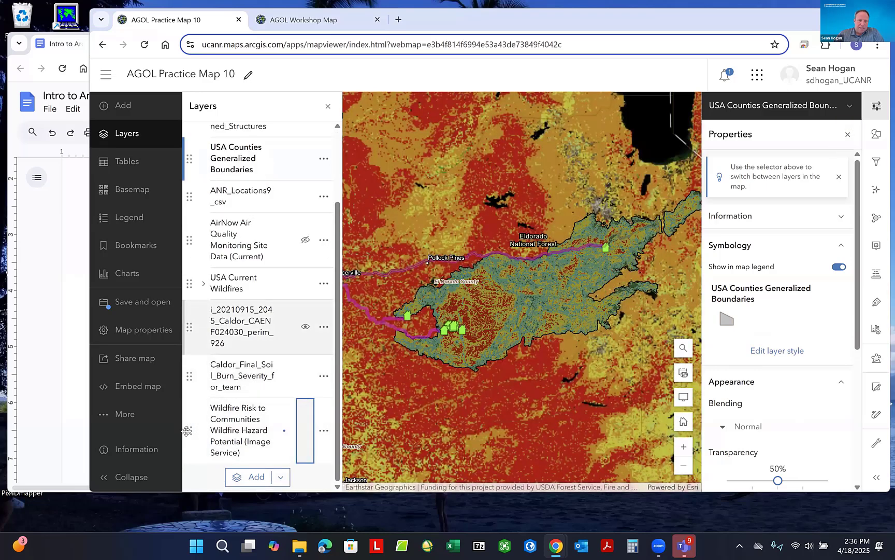
mouse_move(188, 147)
left_mouse_down()
mouse_move(180, 129)
mouse_move(190, 124)
mouse_move(191, 138)
left_mouse_up()
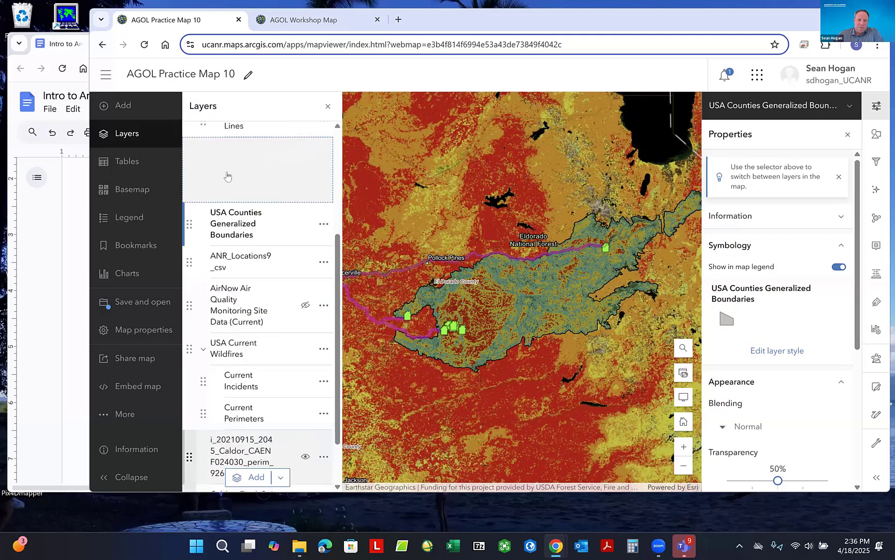
left_click_drag(192, 343, 189, 358)
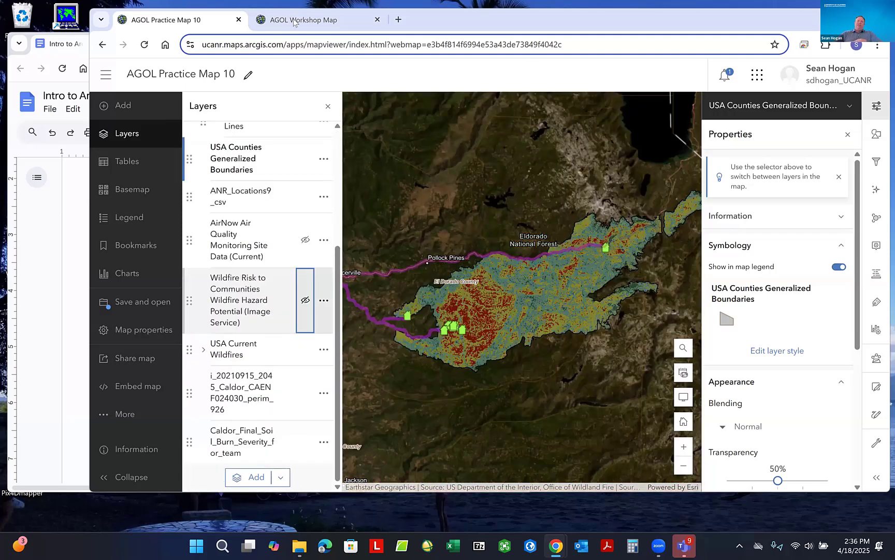
- Return to AGOL Workshop Map and hide the Wildfire Risk hazard layer
left_click(294, 20)
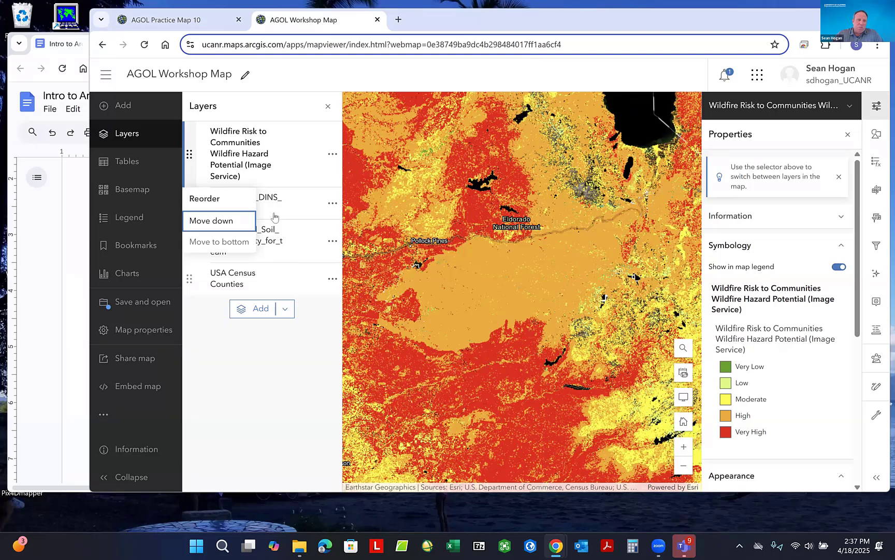
left_click(314, 154)
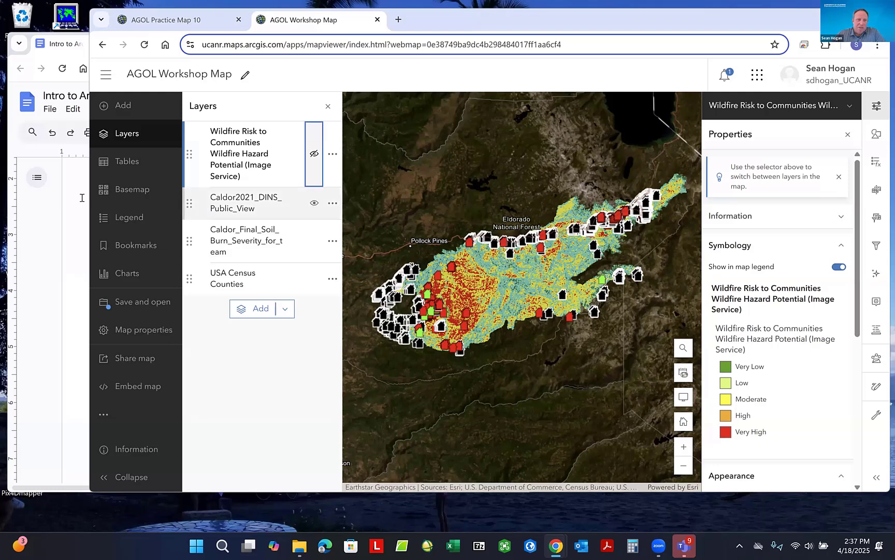
- Widen the browser window and zoom out from Grizzly Flat Rd toward Grizzly Peak and Omo Ranch
left_click_drag(87, 200, 59, 201)
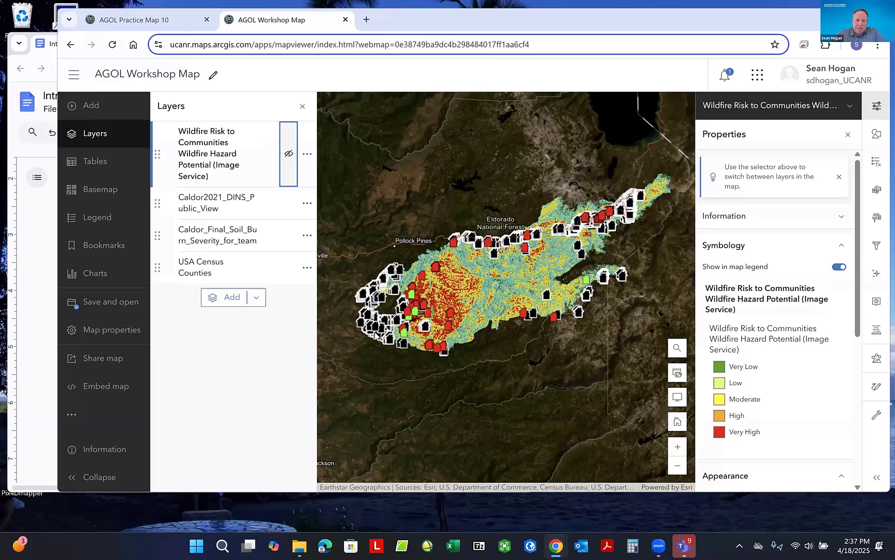
scroll(499, 277, "up", 2)
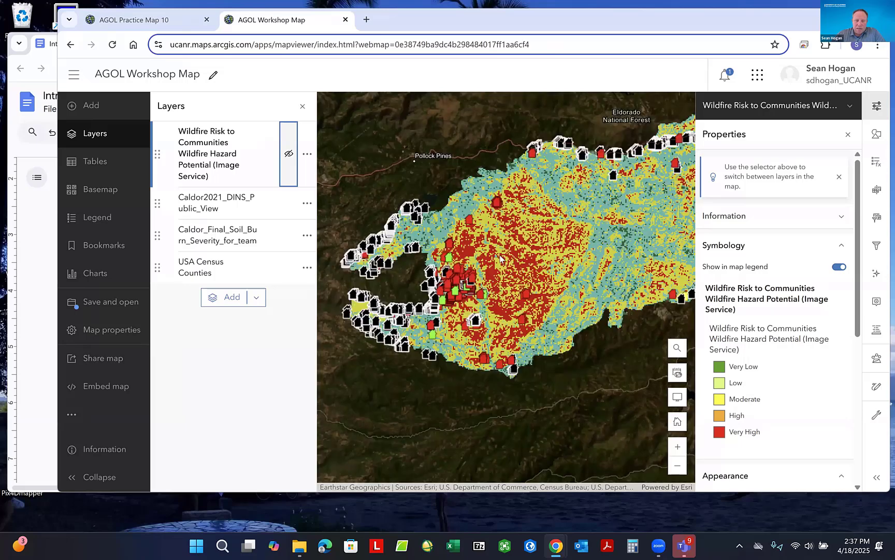
scroll(471, 245, "up", 2)
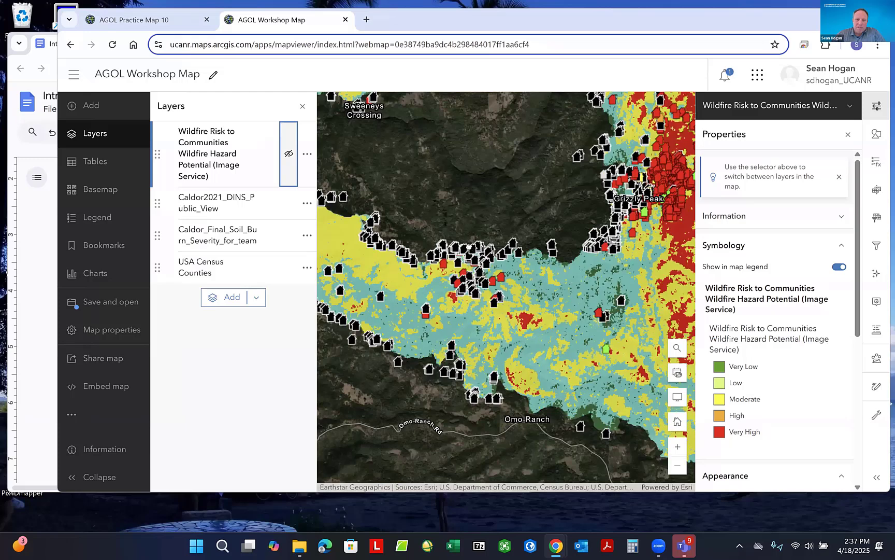
scroll(470, 247, "up", 2)
scroll(542, 255, "up", 2)
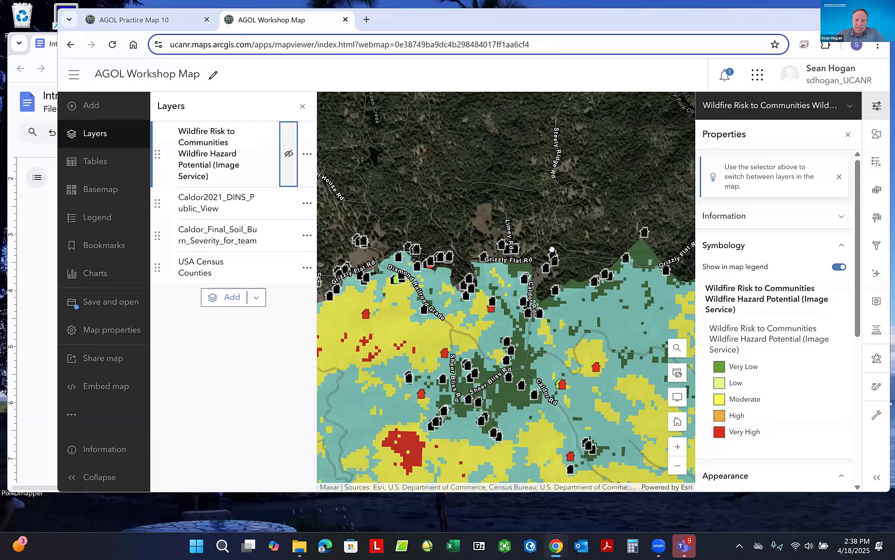
left_click_drag(552, 247, 552, 247)
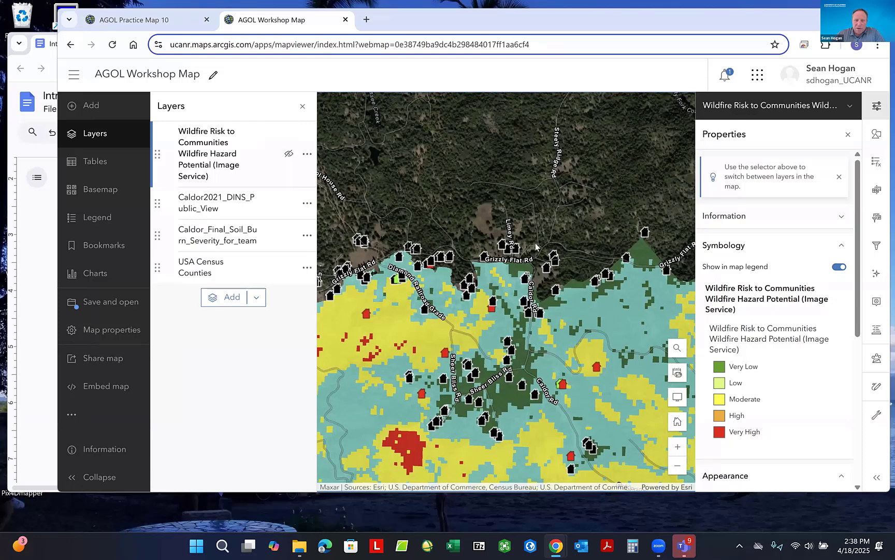
scroll(506, 264, "up", 2)
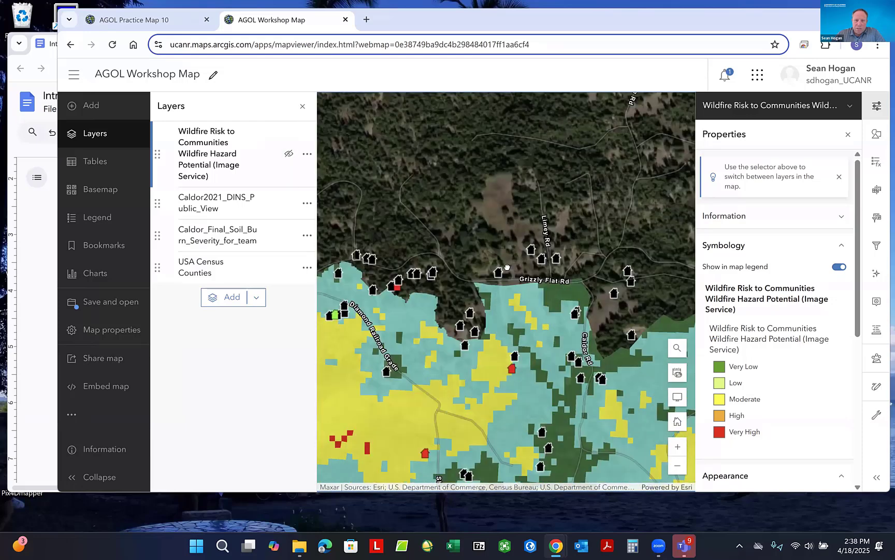
left_click_drag(508, 267, 519, 282)
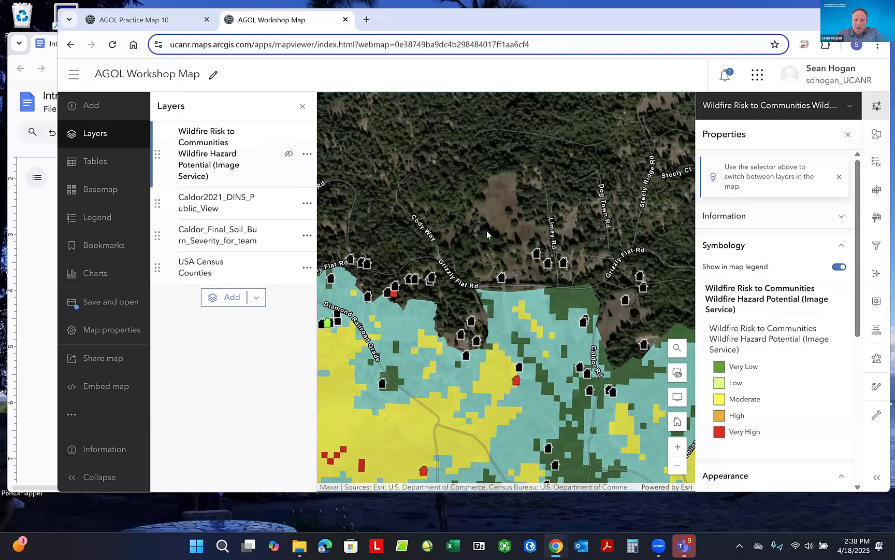
scroll(494, 210, "down", 1)
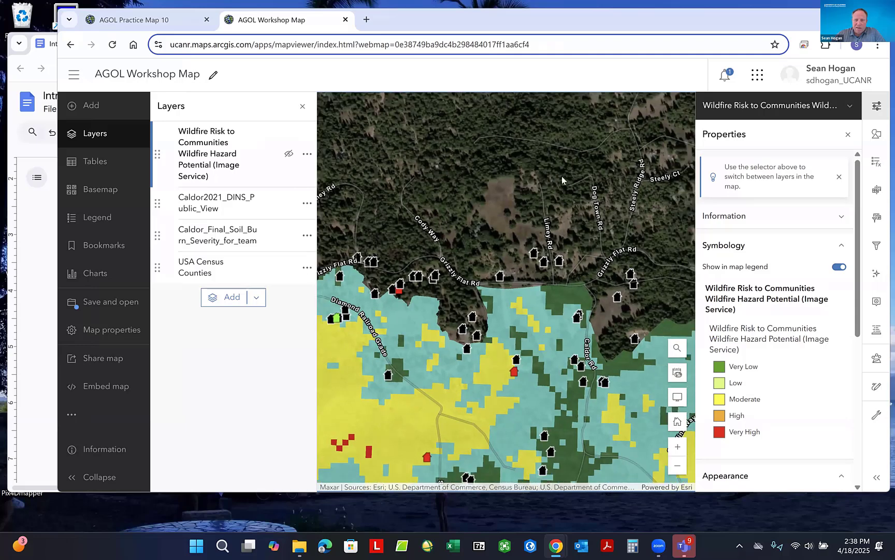
scroll(467, 130, "down", 2)
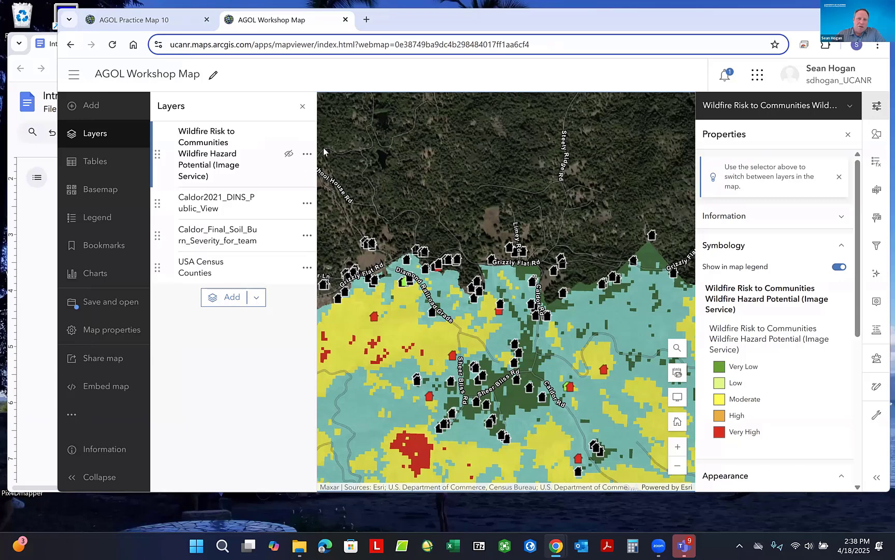
scroll(598, 174, "down", 2)
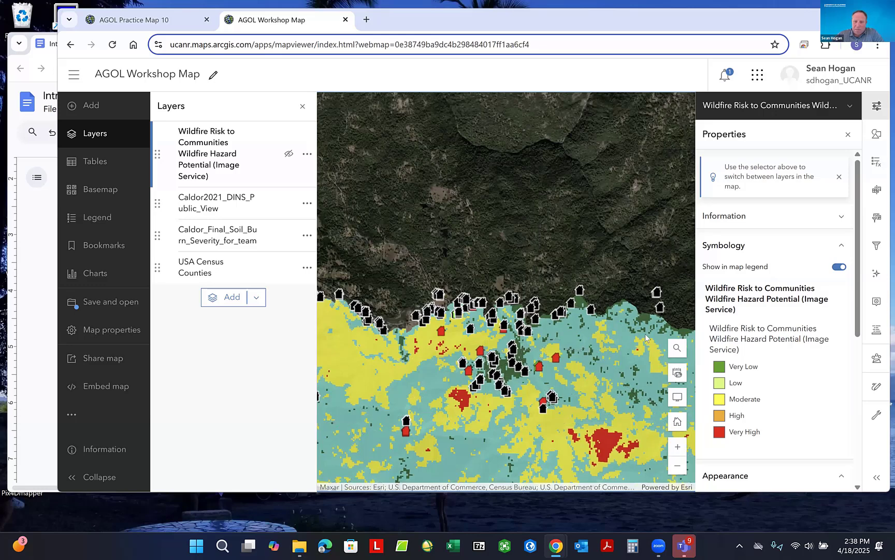
scroll(646, 338, "down", 2)
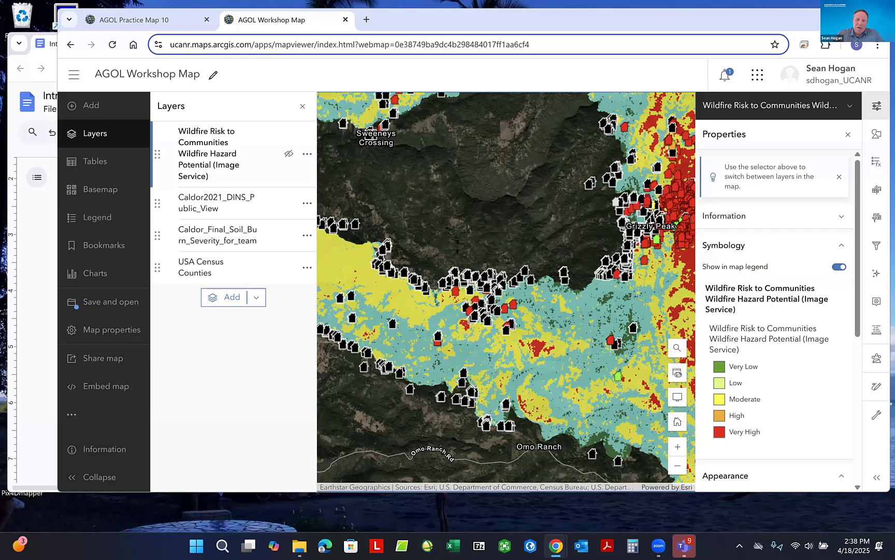
- Zoom and pan to frame the full Caldor Fire perimeter from Pollock Pines to Grizzly Peak
scroll(496, 264, "up", 2)
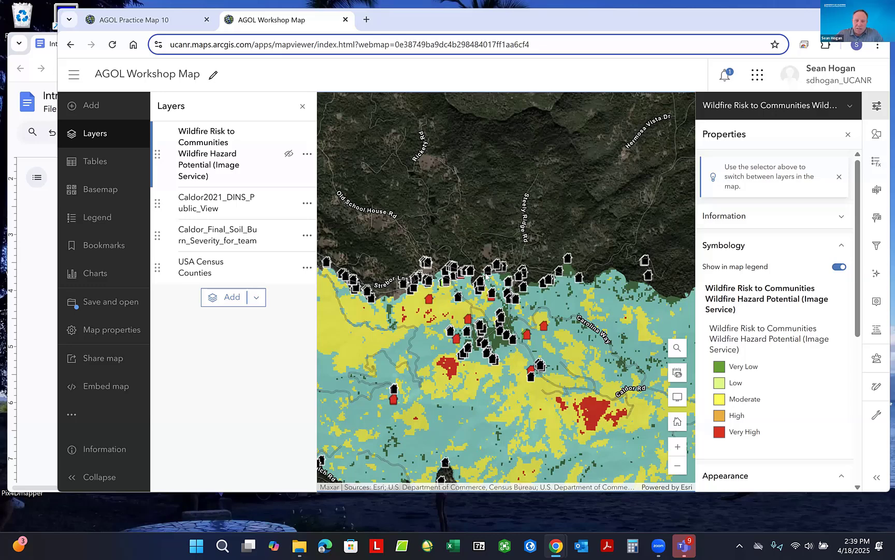
scroll(482, 270, "down", 2)
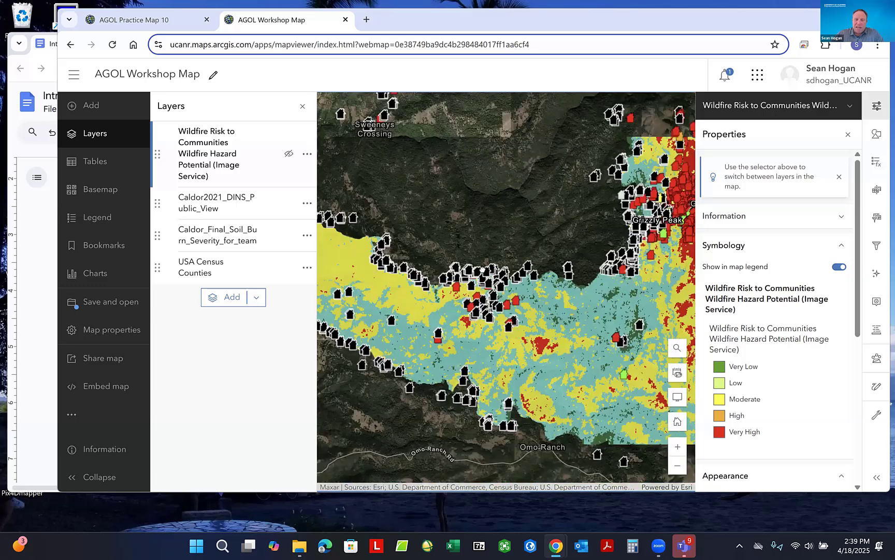
scroll(483, 270, "down", 1)
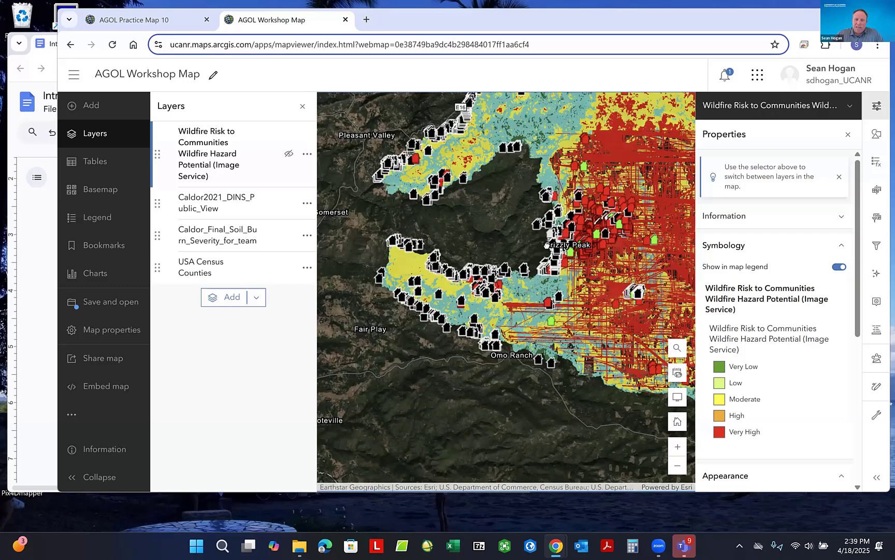
scroll(455, 281, "down", 1)
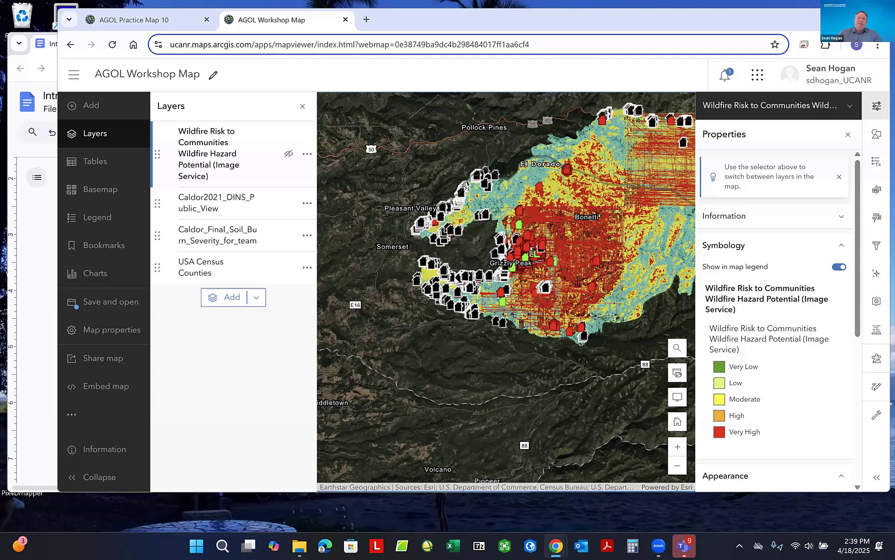
scroll(457, 279, "up", 1)
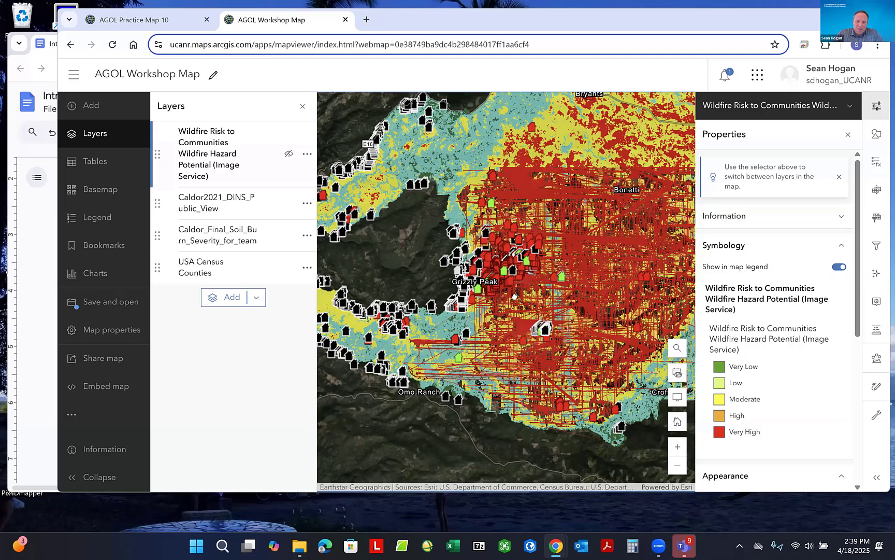
scroll(513, 298, "down", 1)
left_click_drag(550, 281, 510, 299)
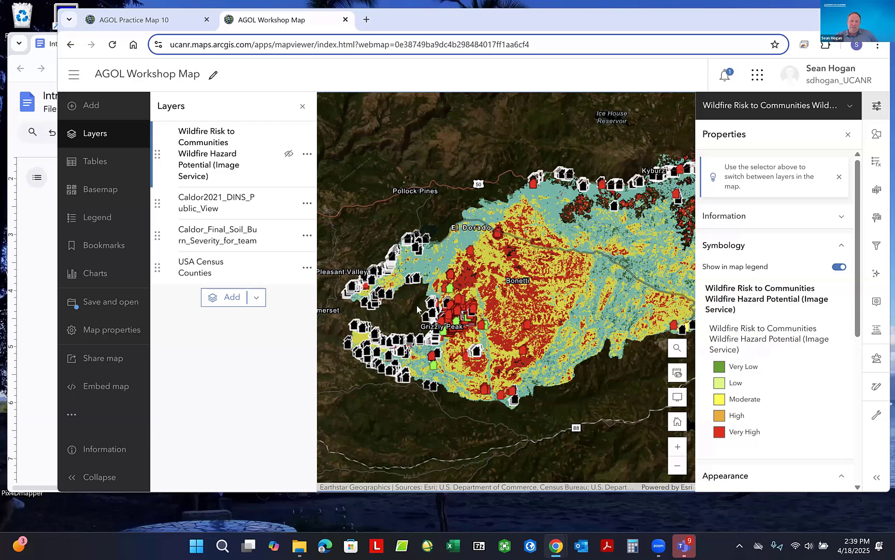
left_click(126, 21)
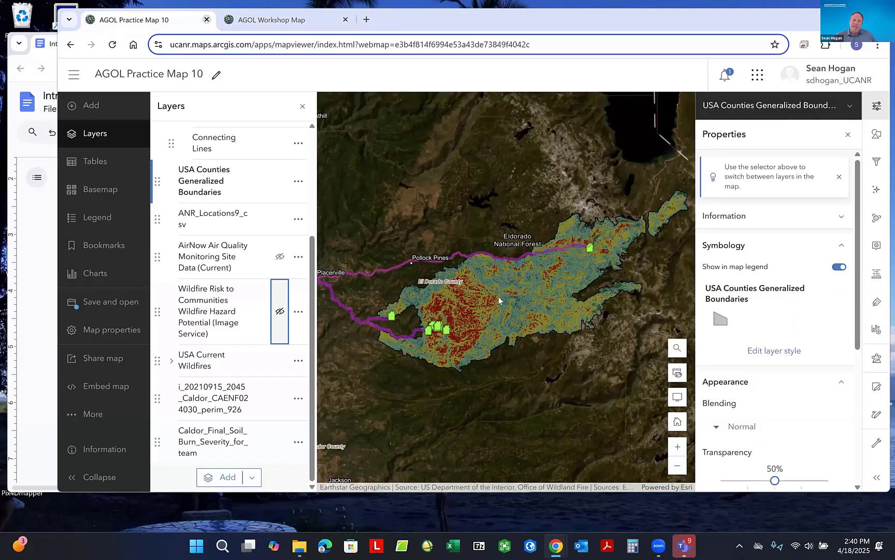
key("ctrl+Tab")
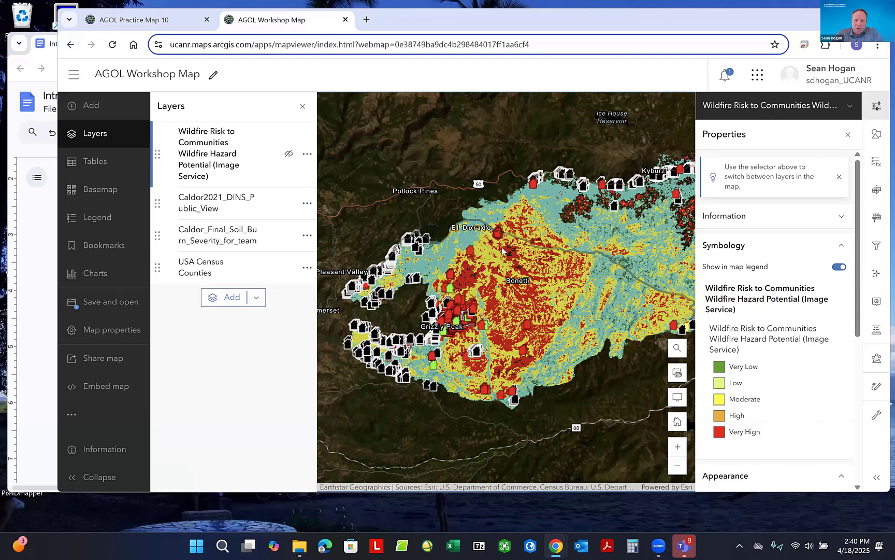
left_click_drag(605, 214, 537, 262)
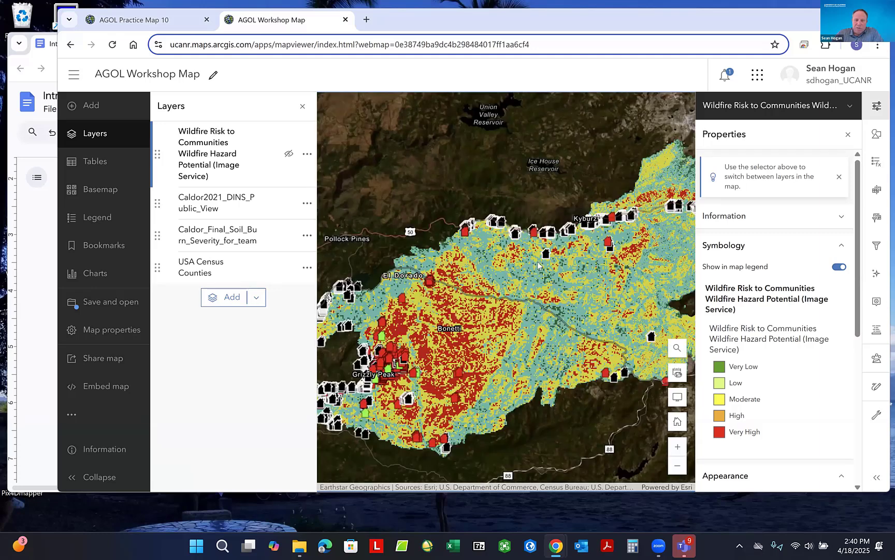
scroll(511, 222, "down", 2)
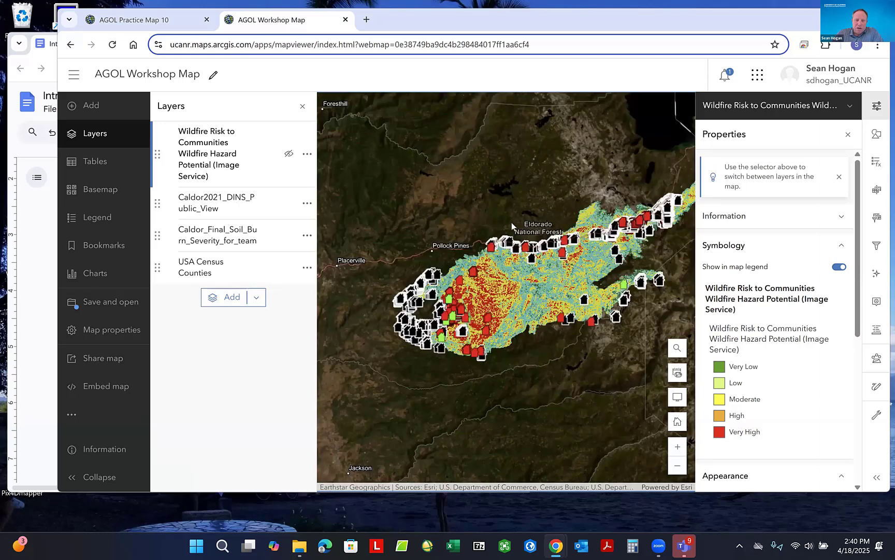
left_click_drag(434, 344, 416, 356)
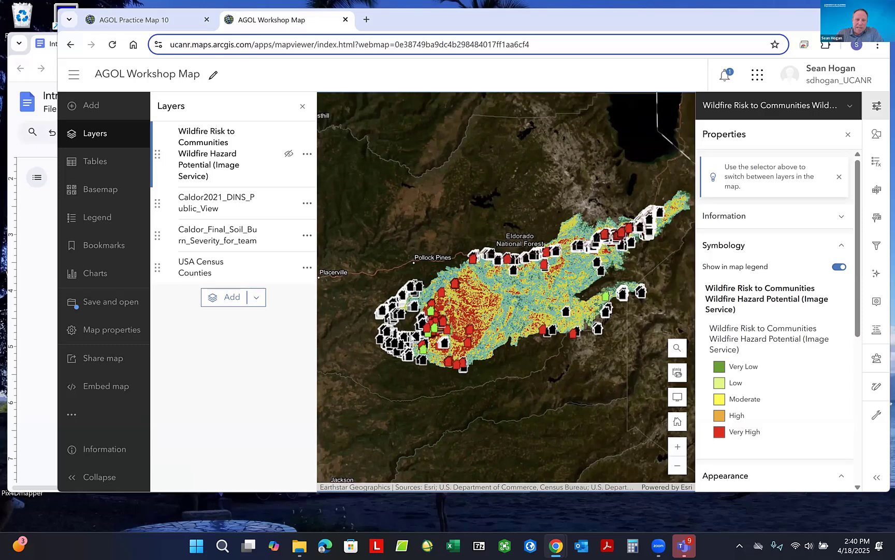
scroll(420, 336, "up", 2)
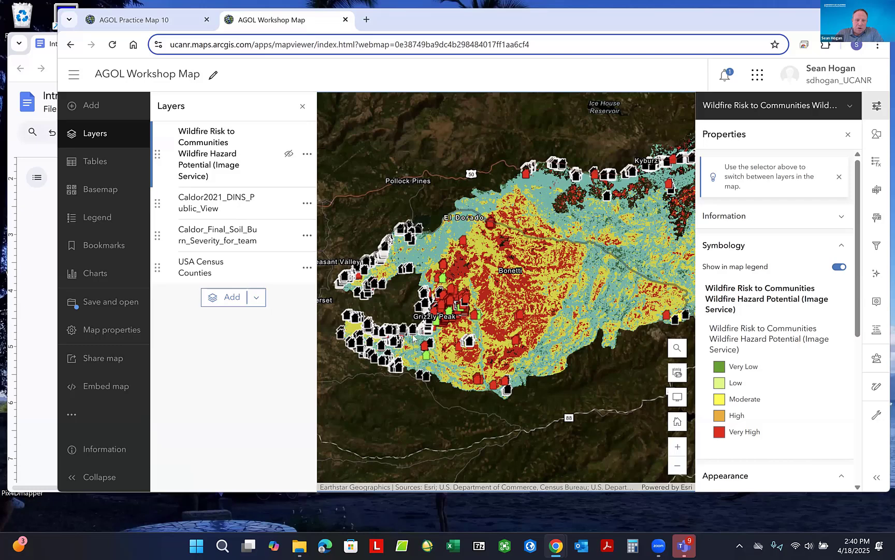
scroll(415, 338, "up", 1)
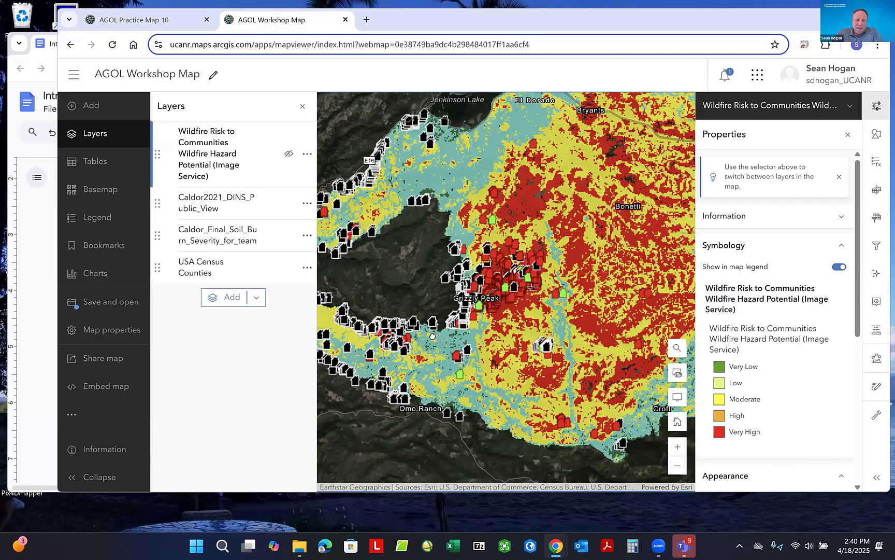
scroll(434, 338, "up", 1)
scroll(493, 298, "up", 4)
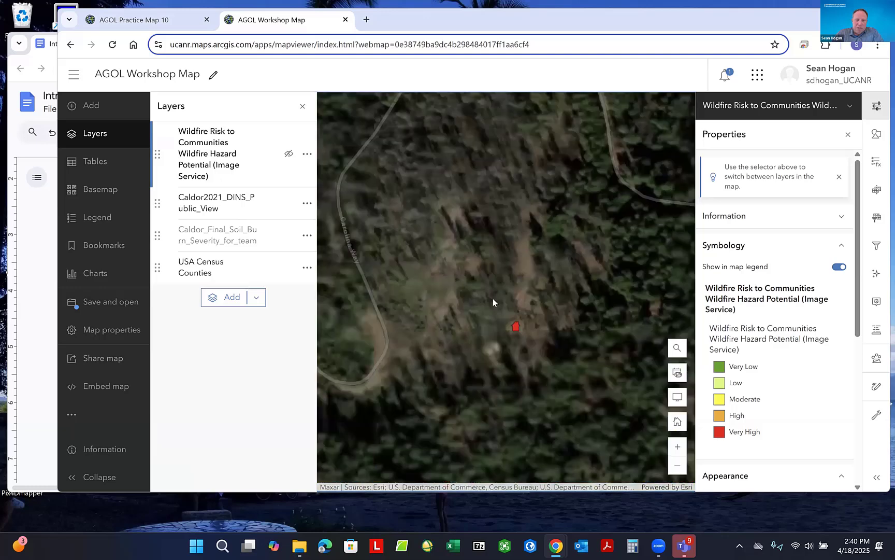
scroll(493, 301, "down", 2)
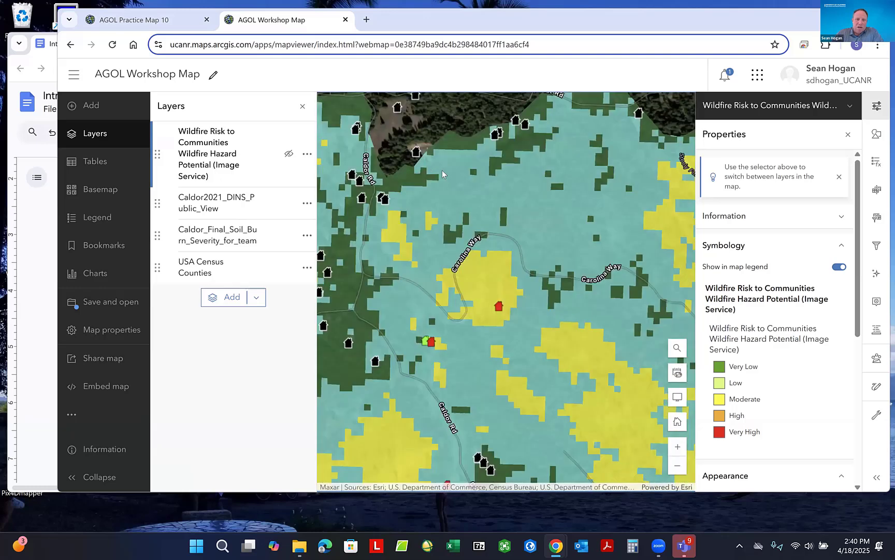
left_click_drag(443, 165, 473, 281)
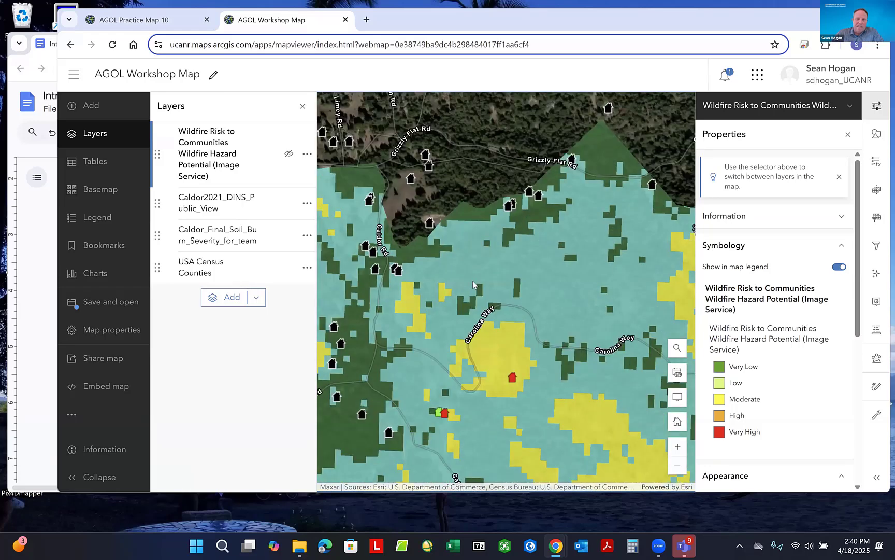
left_click_drag(457, 177, 479, 244)
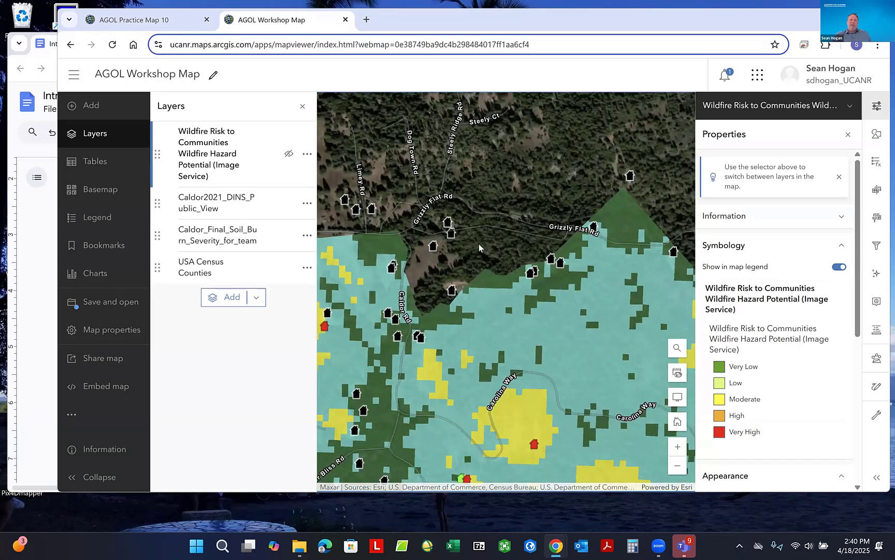
scroll(478, 244, "down", 1)
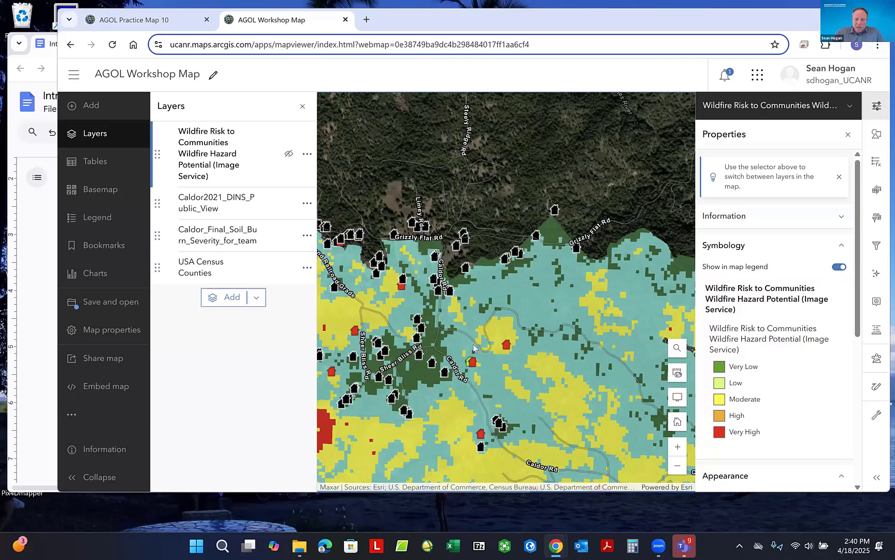
scroll(471, 329, "down", 1)
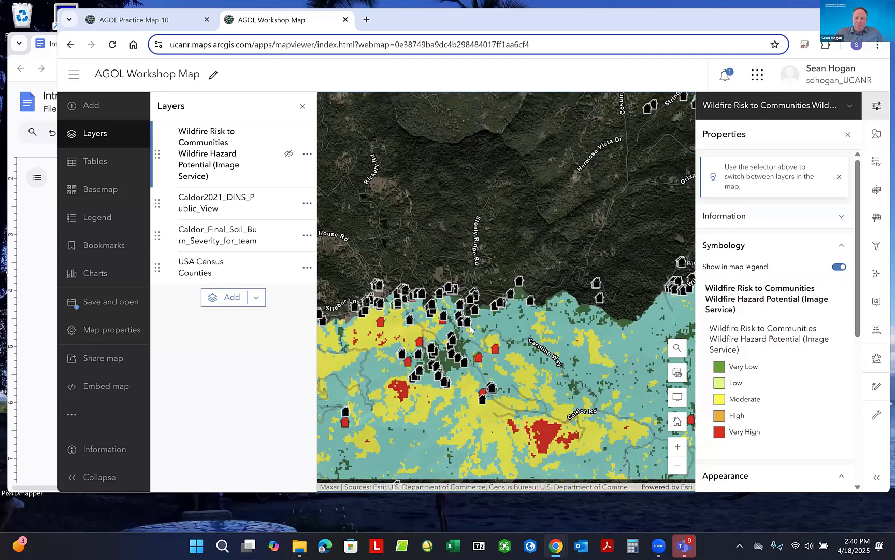
scroll(470, 329, "down", 1)
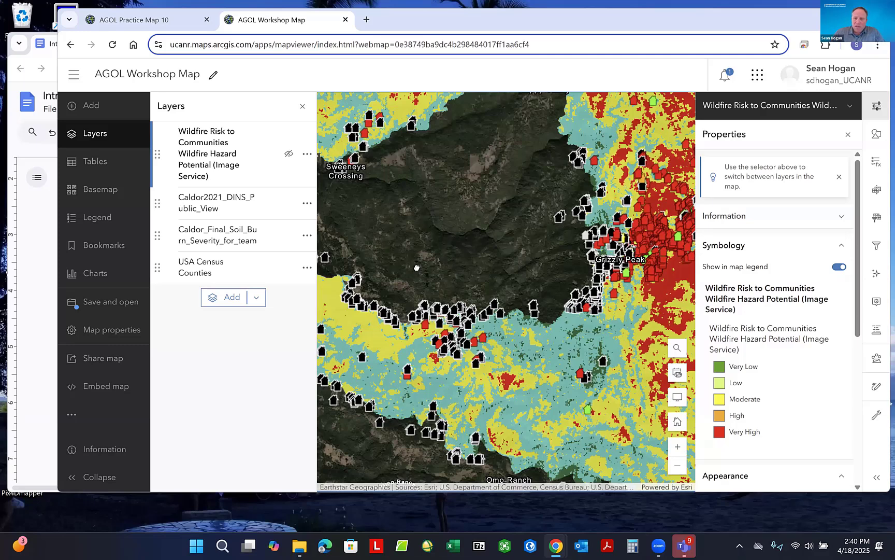
scroll(416, 266, "down", 1)
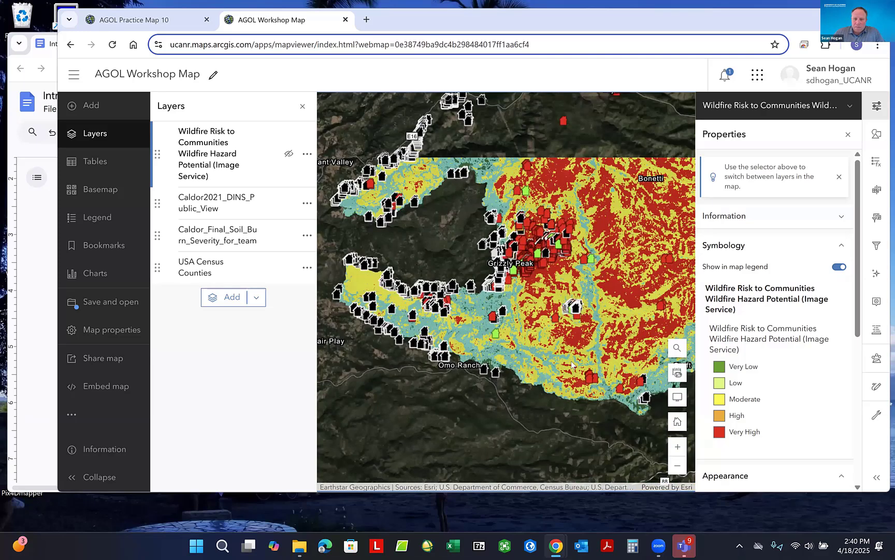
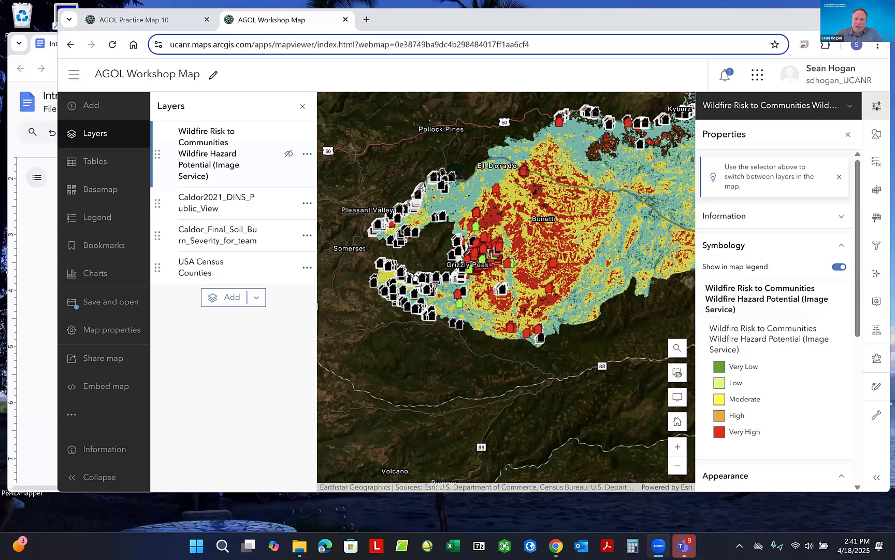
- Zoom out and back in one level so the whole Caldor fire footprint fills the map
scroll(445, 304, "down", 2)
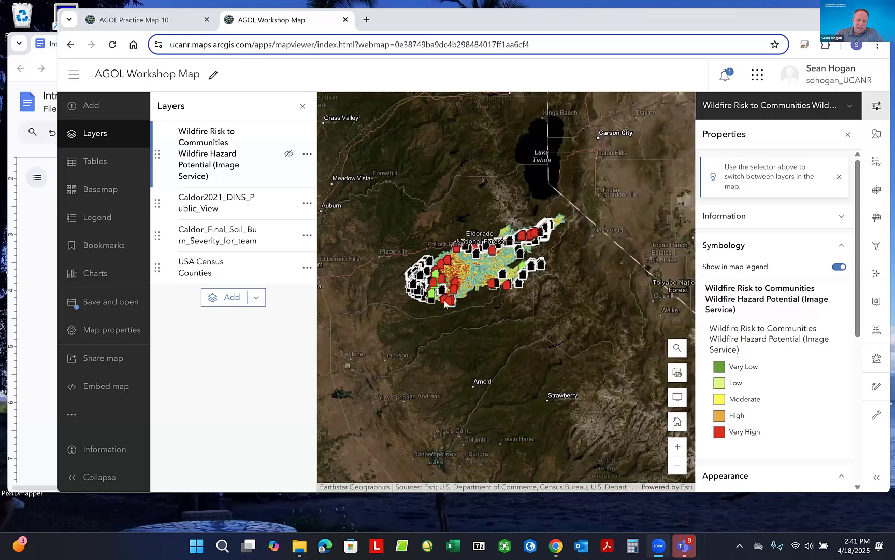
scroll(444, 251, "up", 2)
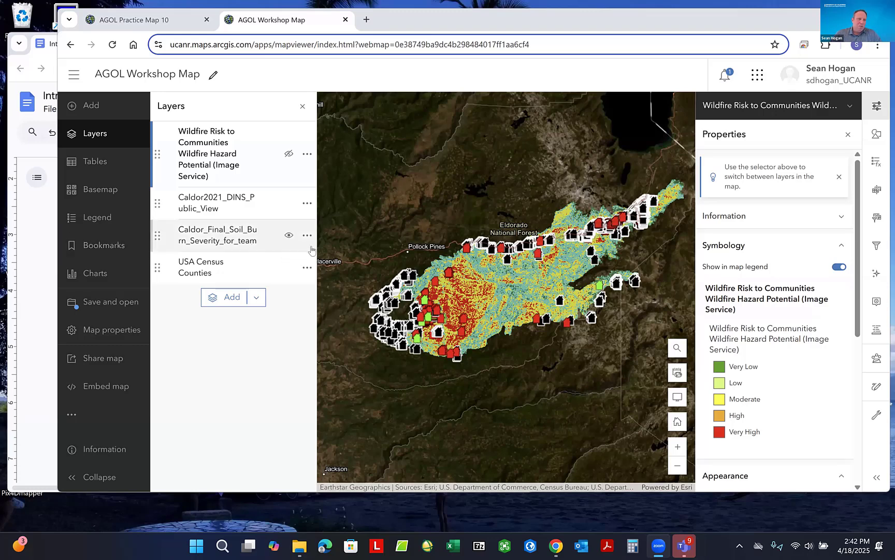
- Read optional step 3 on USA Current Wildfires in the exercise document, then return to the map
left_click(41, 219)
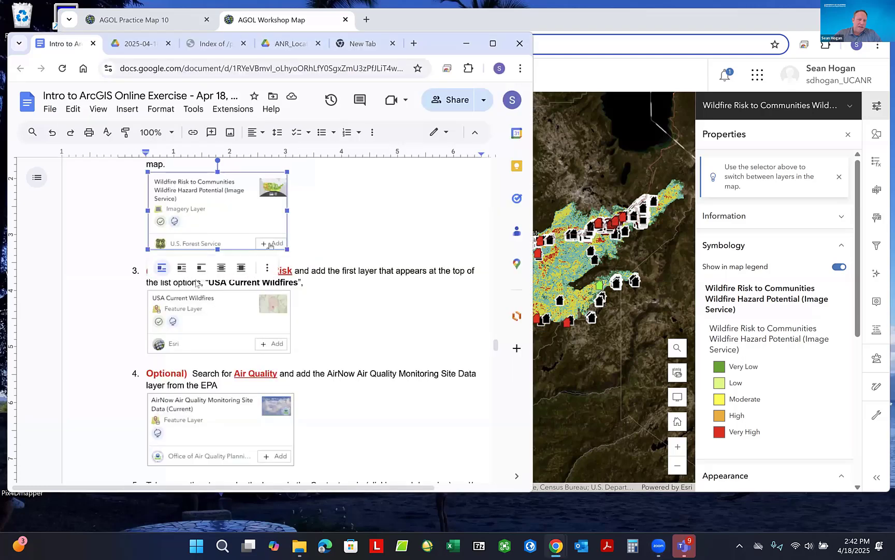
scroll(137, 252, "down", 3)
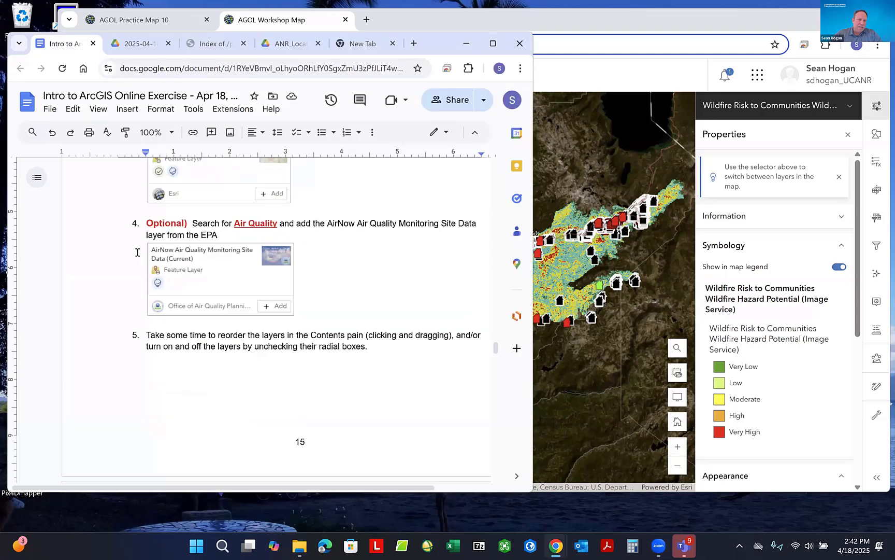
scroll(137, 252, "down", 5)
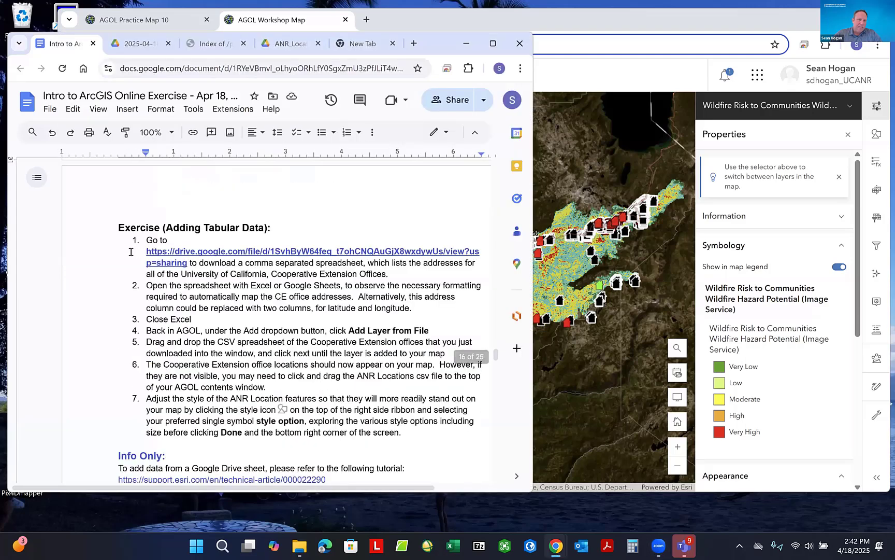
scroll(131, 252, "down", 6)
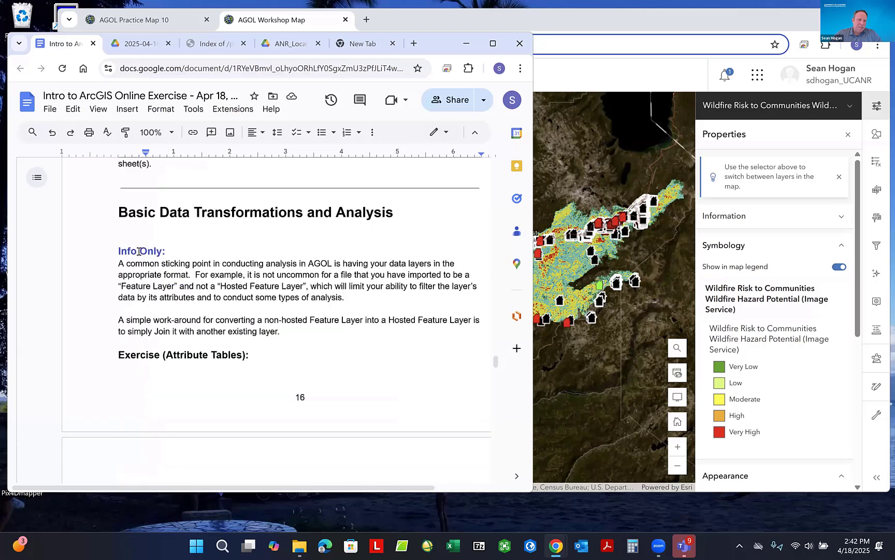
scroll(139, 251, "down", 1)
scroll(140, 249, "up", 4)
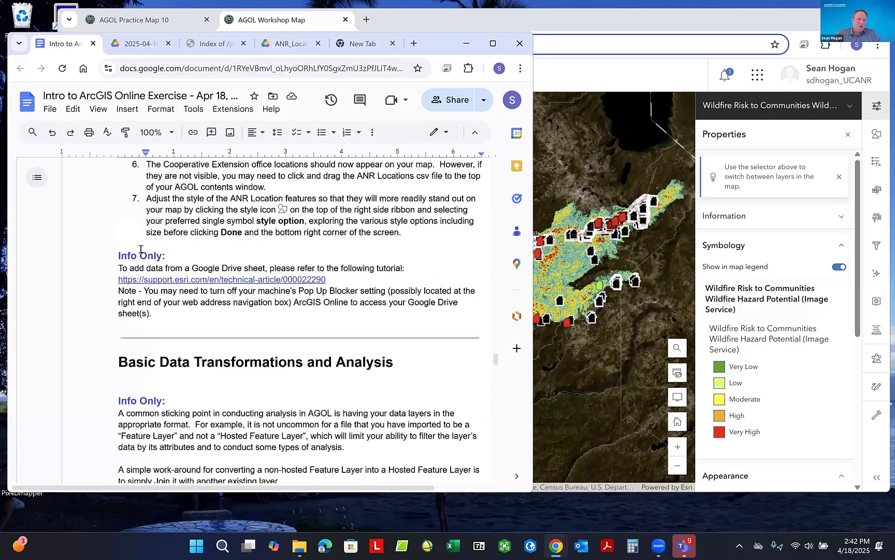
scroll(140, 250, "up", 15)
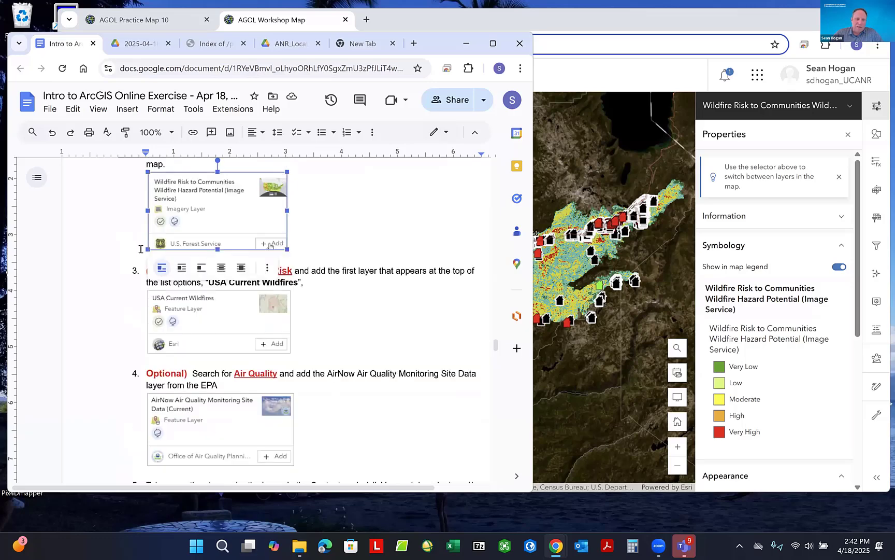
scroll(141, 249, "up", 1)
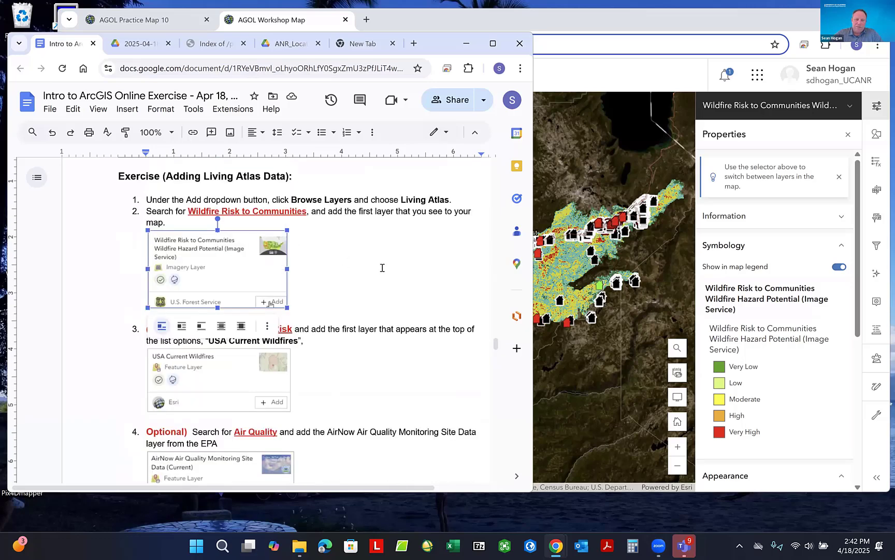
left_click(611, 19)
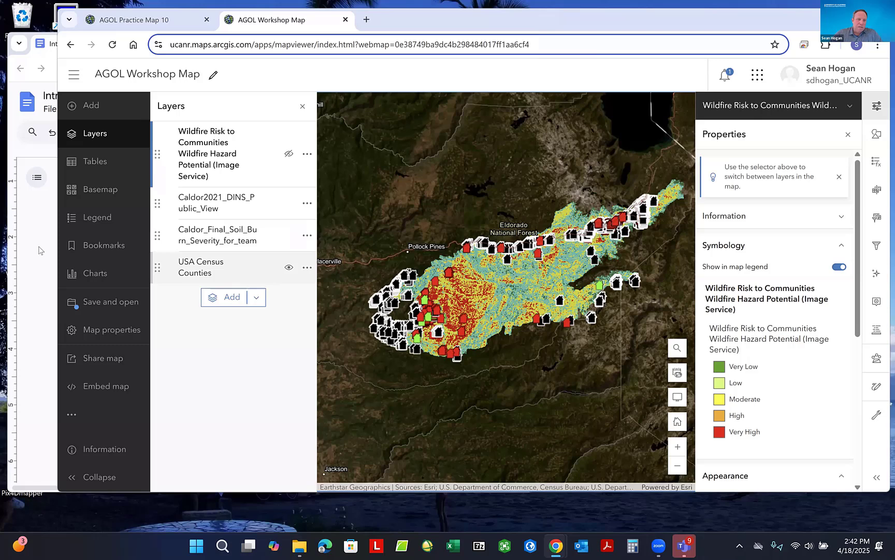
- Select and copy the layer name 'USA Current Wildfires' from step 3 of the exercise
key("alt+Tab")
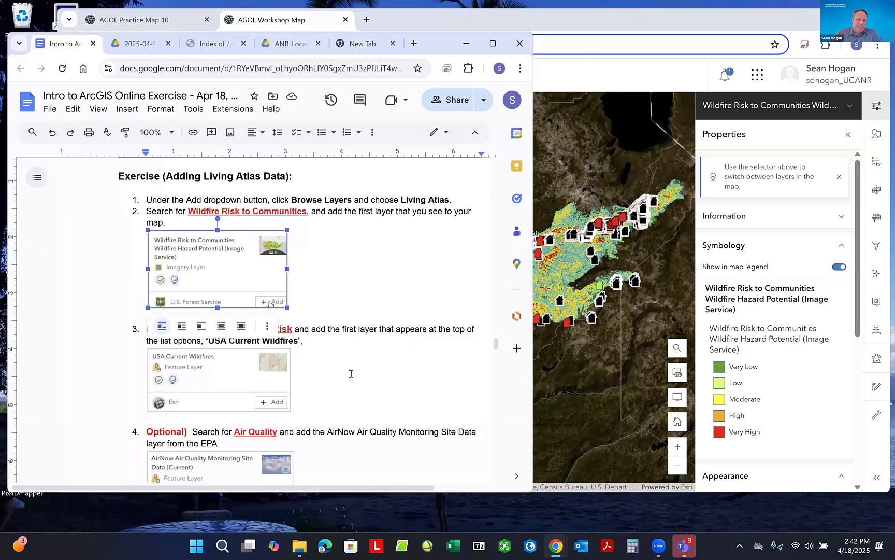
scroll(347, 363, "down", 1)
left_click(342, 342)
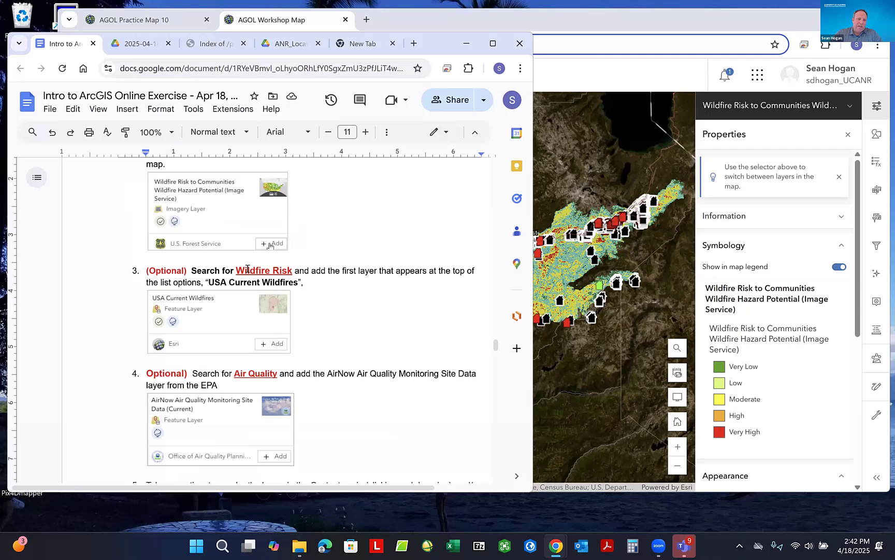
left_click_drag(208, 281, 296, 282)
key("ctrl+c")
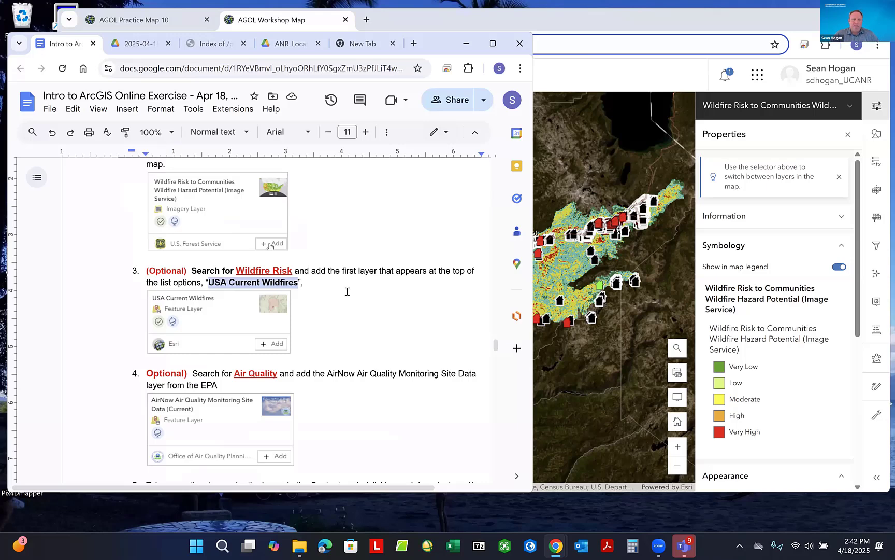
left_click(559, 18)
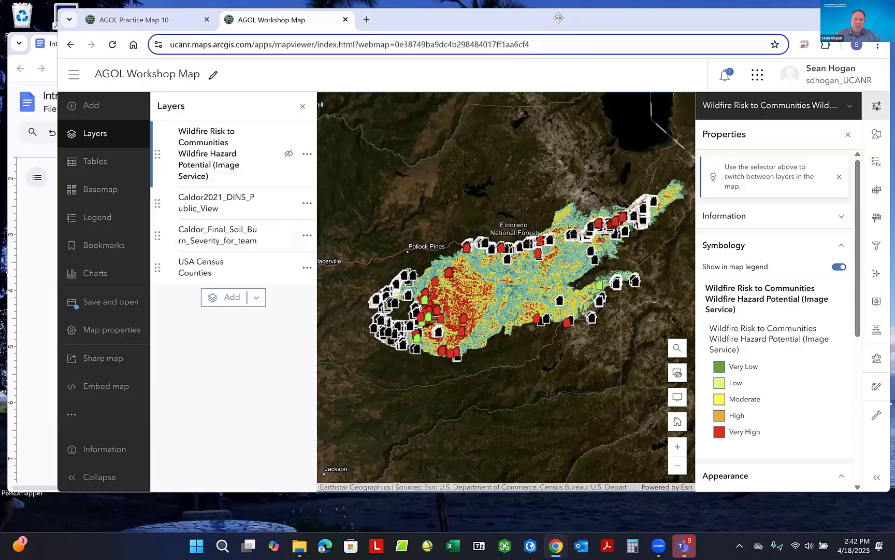
- Search Living Atlas layers for the pasted name and add USA Current Wildfires to the map
left_click(87, 106)
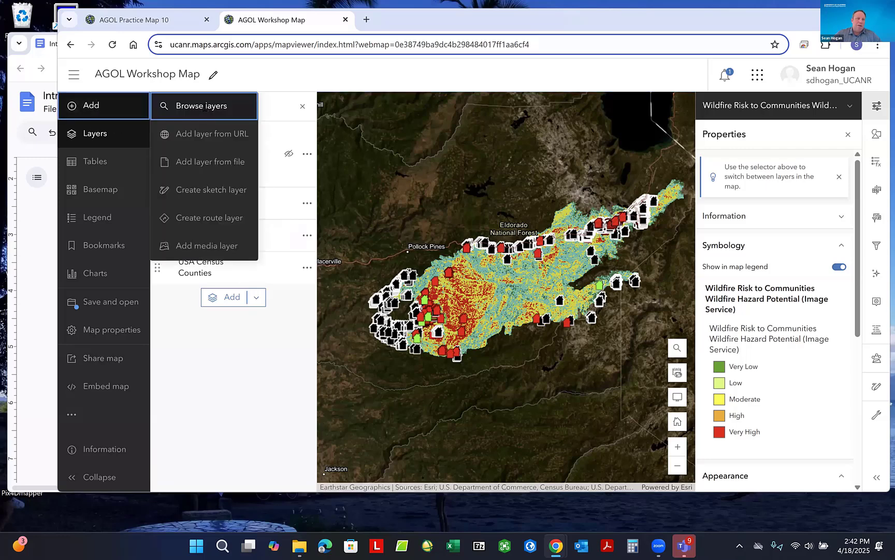
left_click(204, 108)
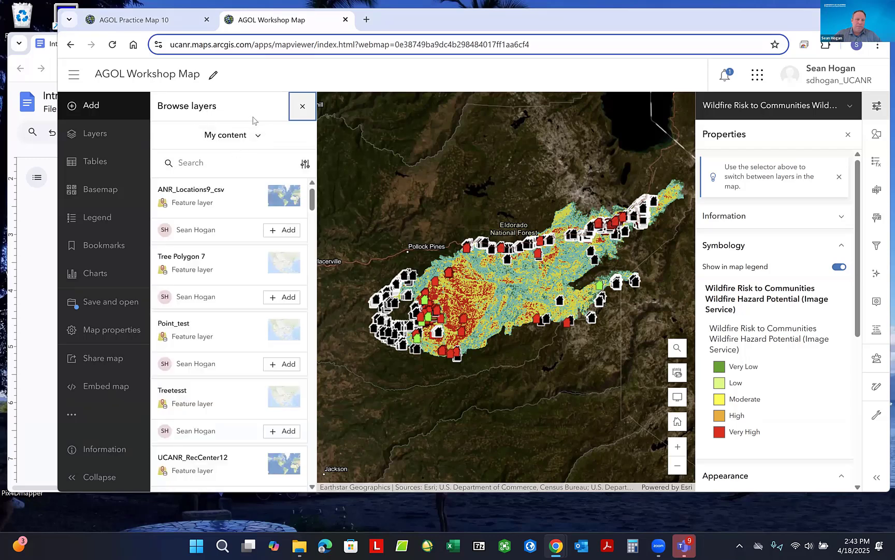
left_click(256, 134)
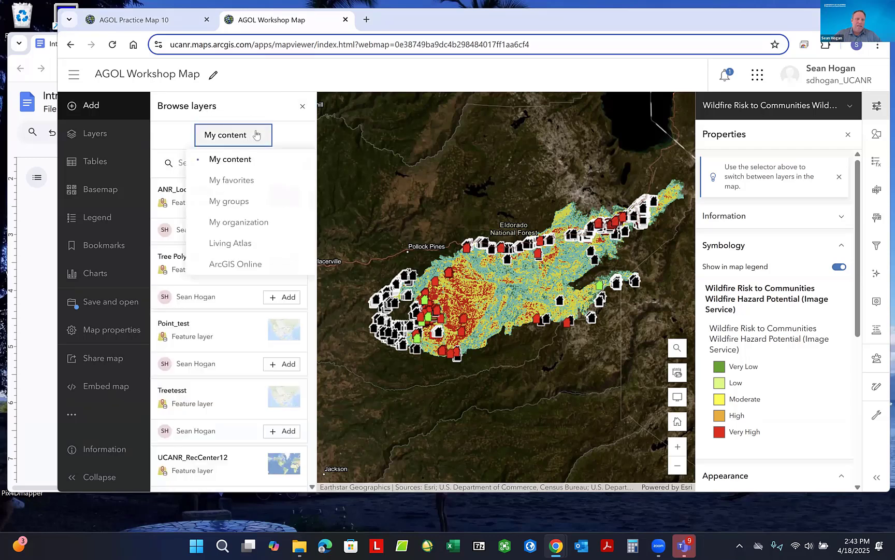
left_click(241, 245)
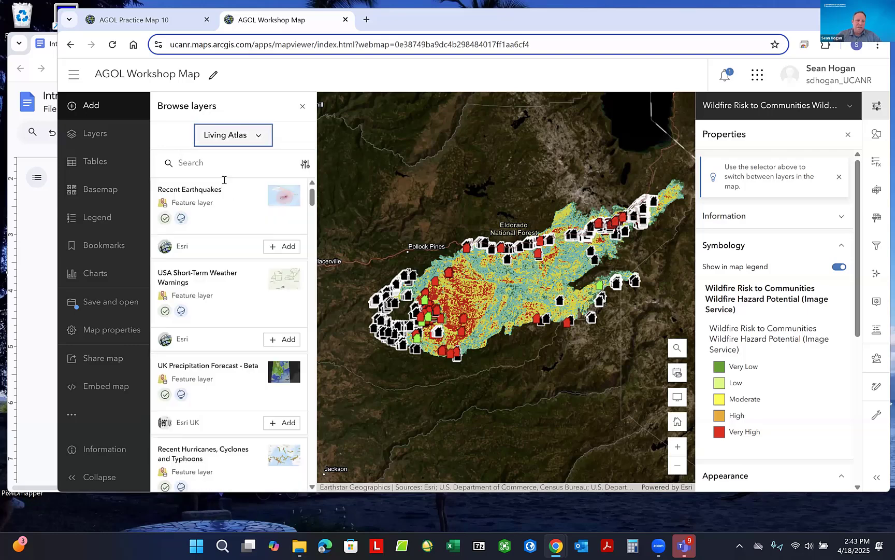
left_click(201, 164)
key("ctrl+v")
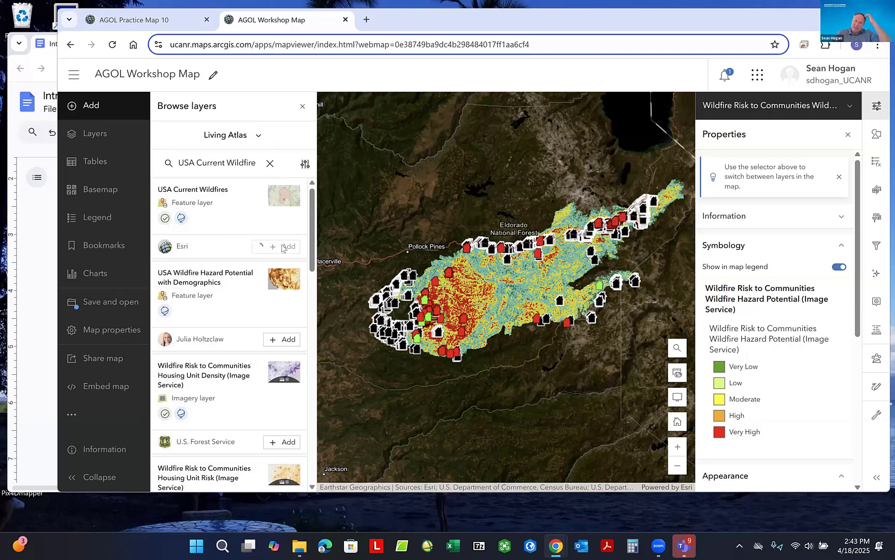
left_click(282, 246)
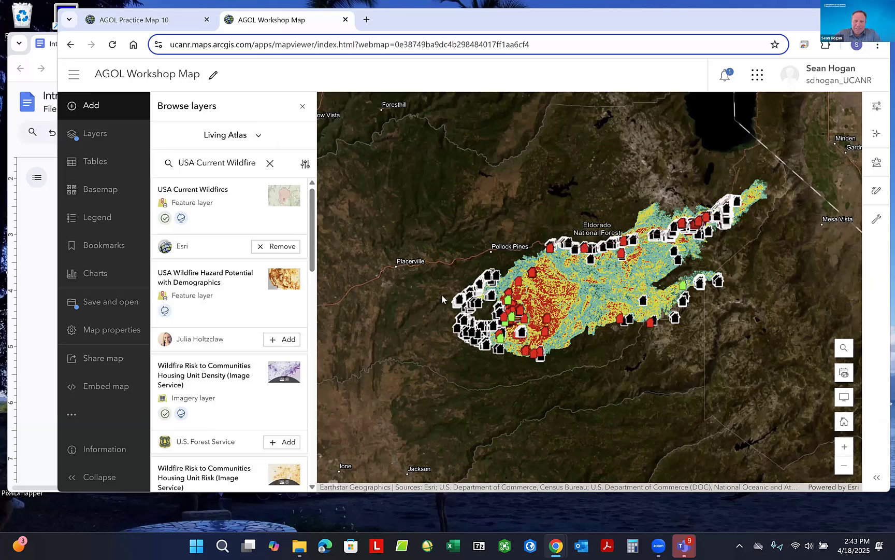
scroll(449, 295, "down", 2)
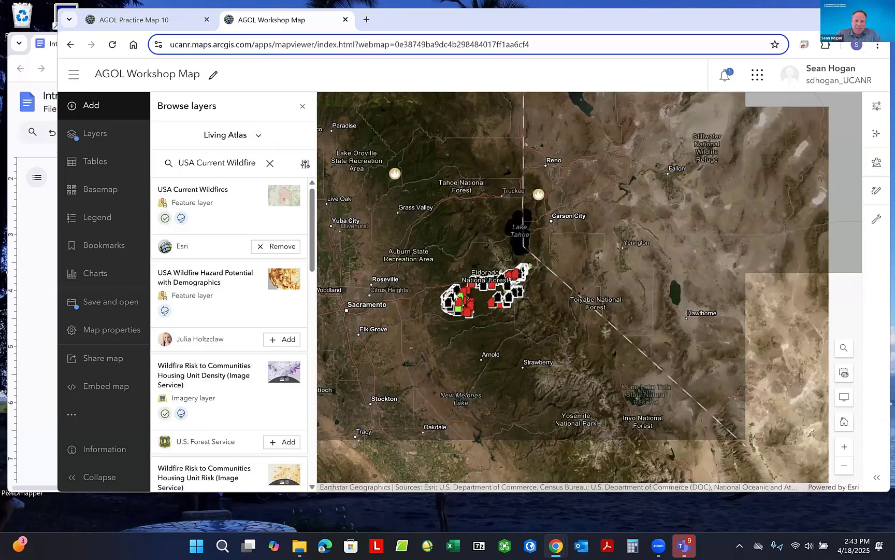
scroll(461, 295, "down", 2)
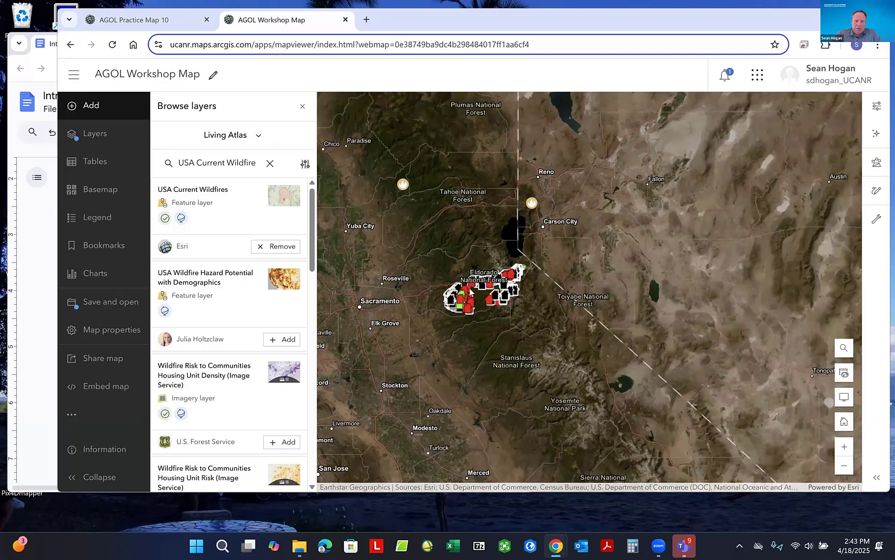
scroll(469, 283, "down", 2)
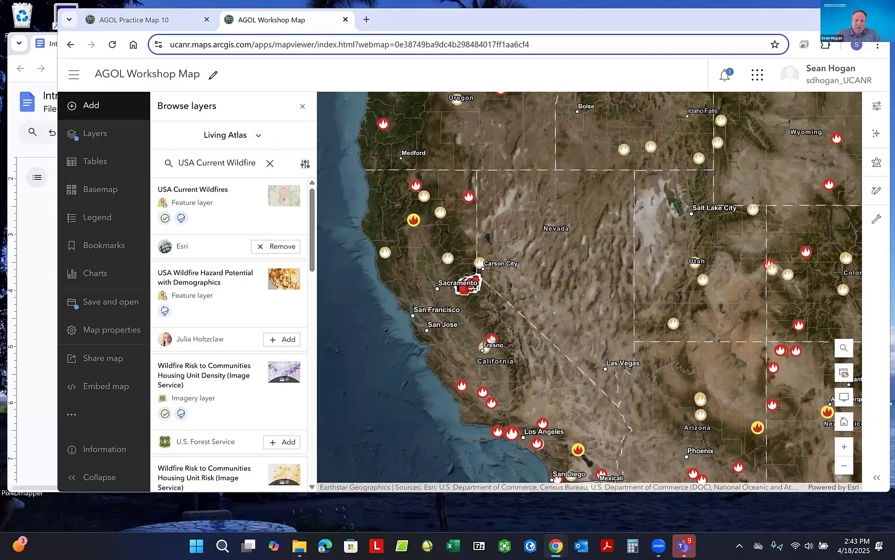
scroll(469, 284, "down", 2)
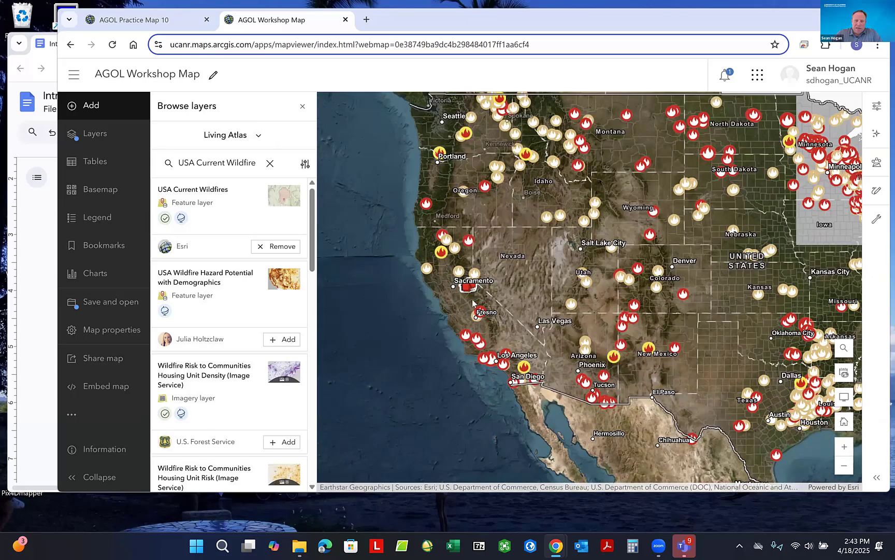
scroll(488, 318, "up", 2)
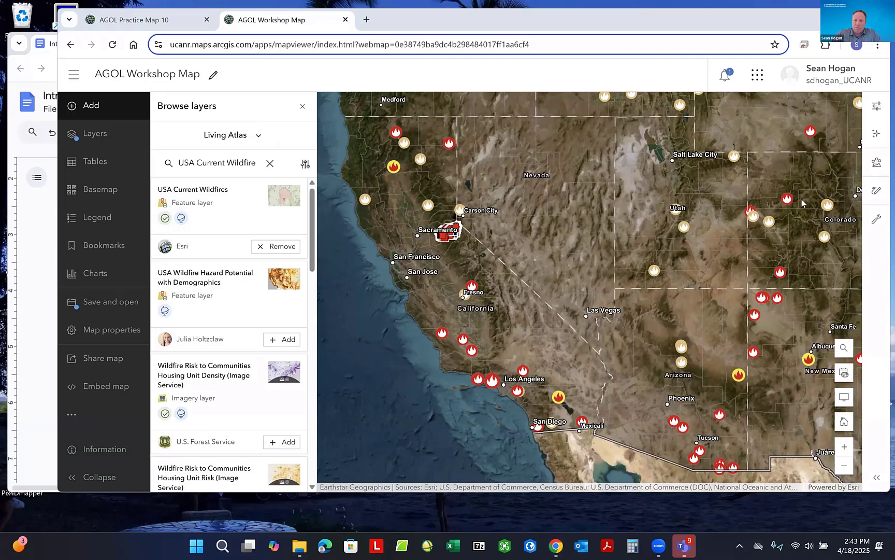
left_click(428, 206)
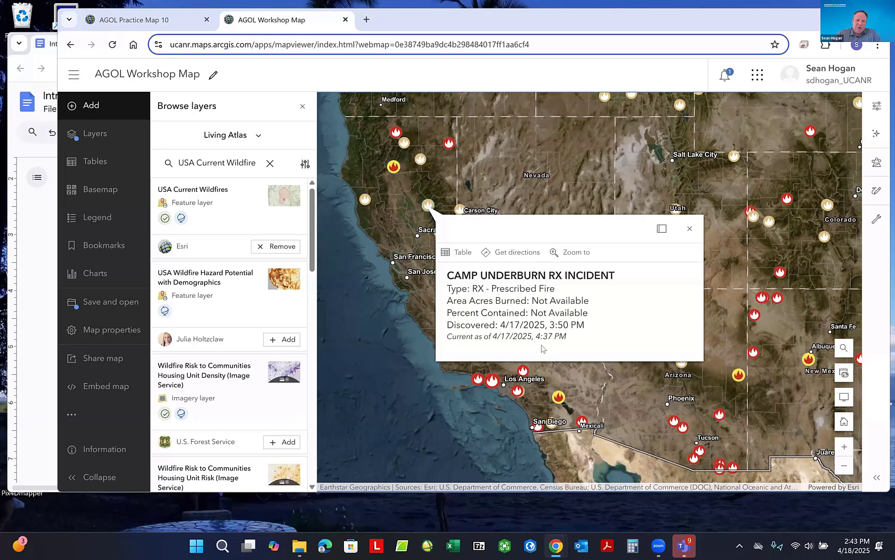
left_click(690, 228)
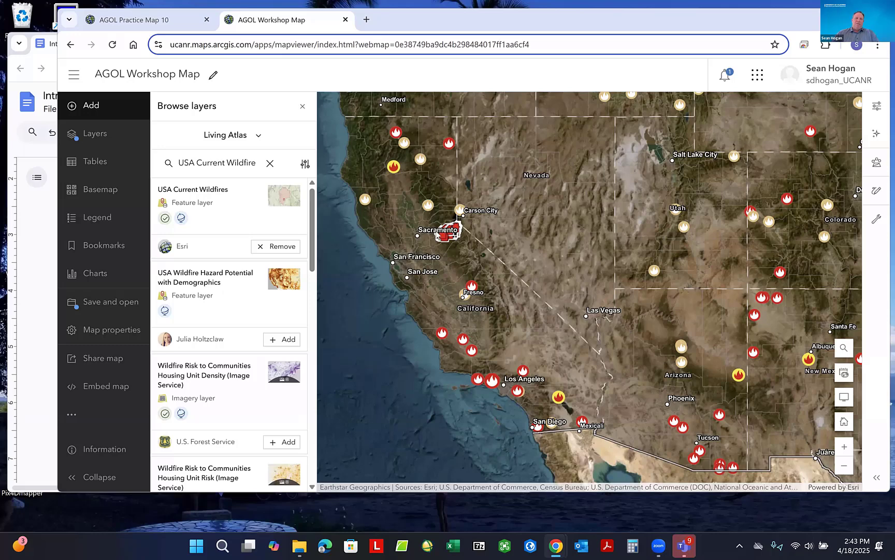
scroll(450, 223, "up", 1)
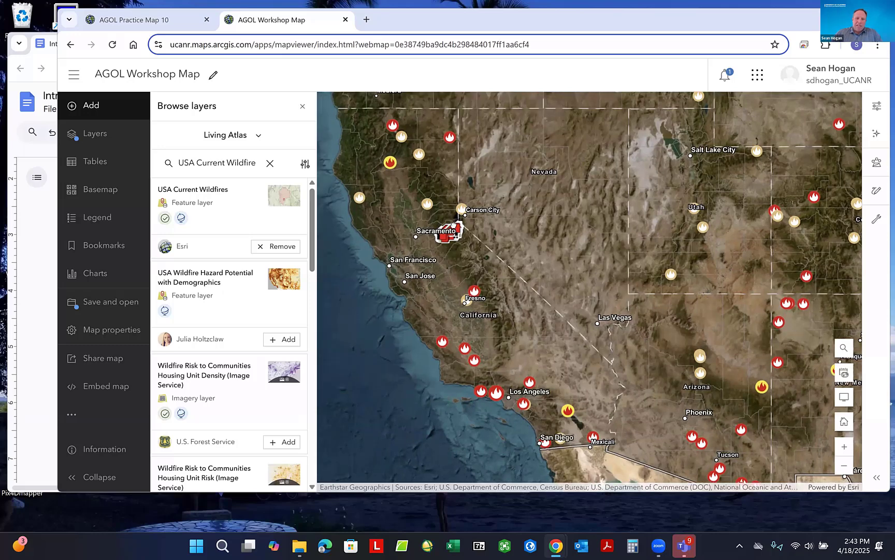
scroll(456, 228, "up", 3)
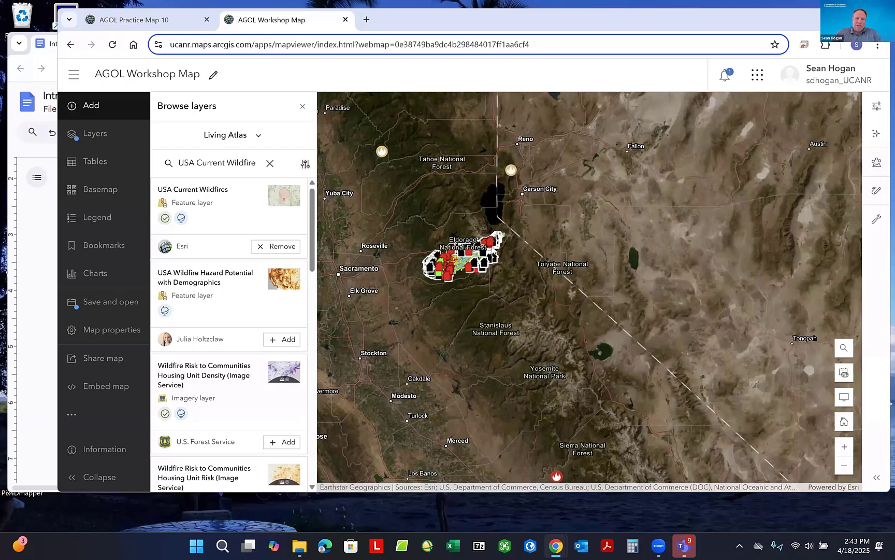
scroll(424, 208, "up", 1)
- Centre the Caldor fire on the map and select the search term 'Air Quality' from step 4
mouse_move(518, 215)
left_mouse_down()
mouse_move(539, 238)
mouse_move(522, 226)
left_mouse_up()
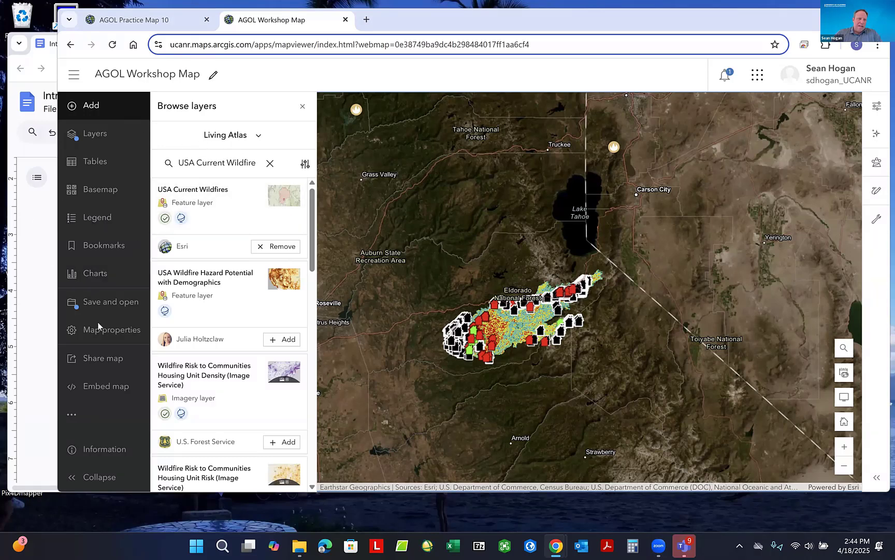
key("alt+Tab")
left_click_drag(234, 373, 276, 374)
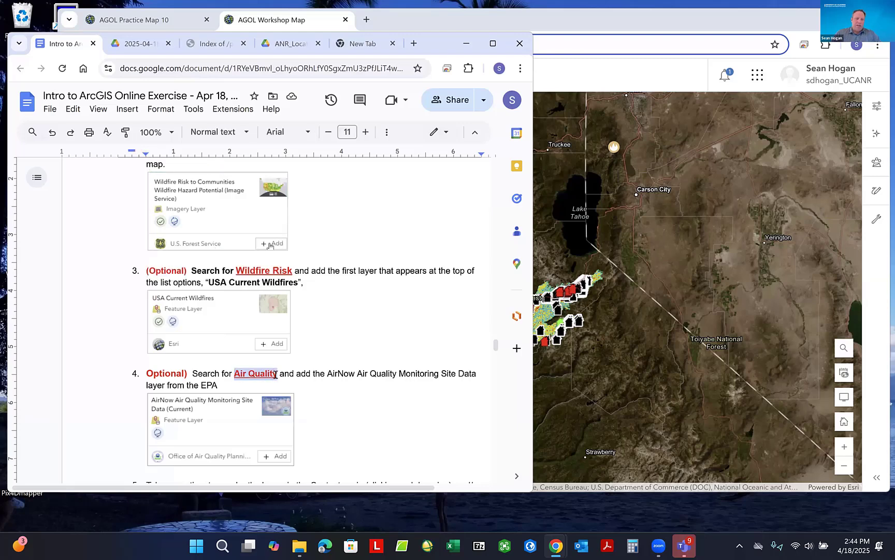
left_click(403, 15)
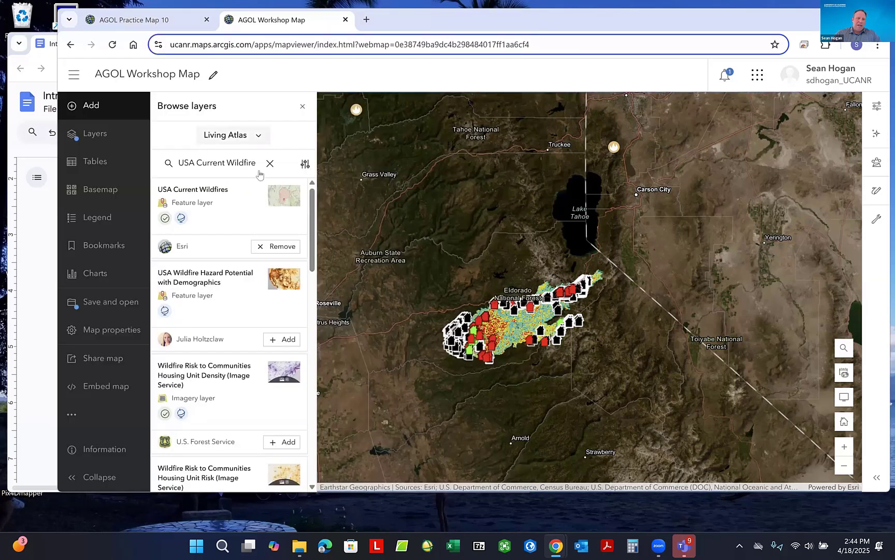
- Search for 'Air Quality' and add AirNow Air Quality Monitoring Site Data (Current) to the map
left_click(178, 163)
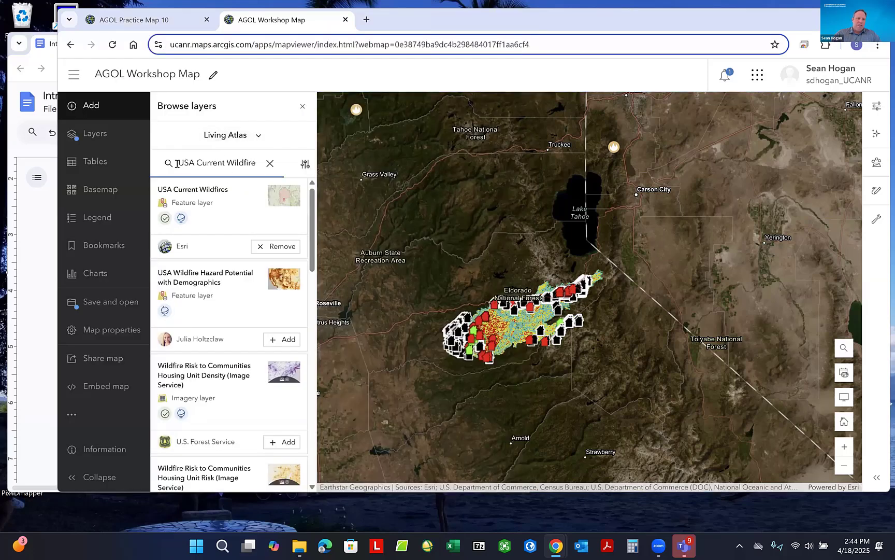
left_click_drag(179, 164, 265, 169)
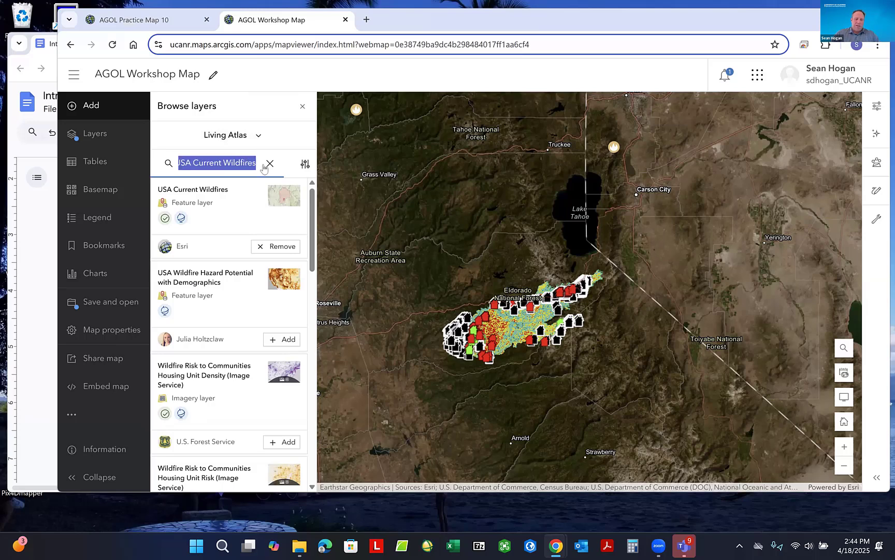
type("Air Quality")
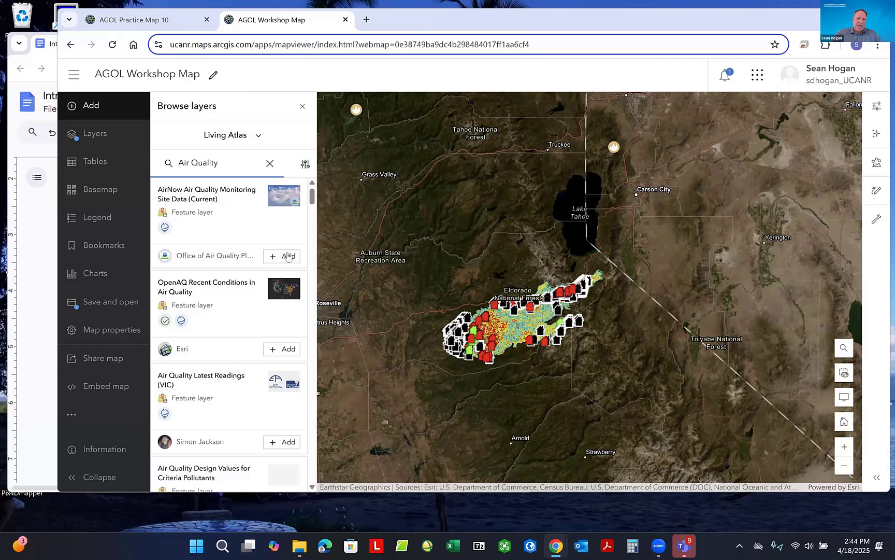
left_click(288, 256)
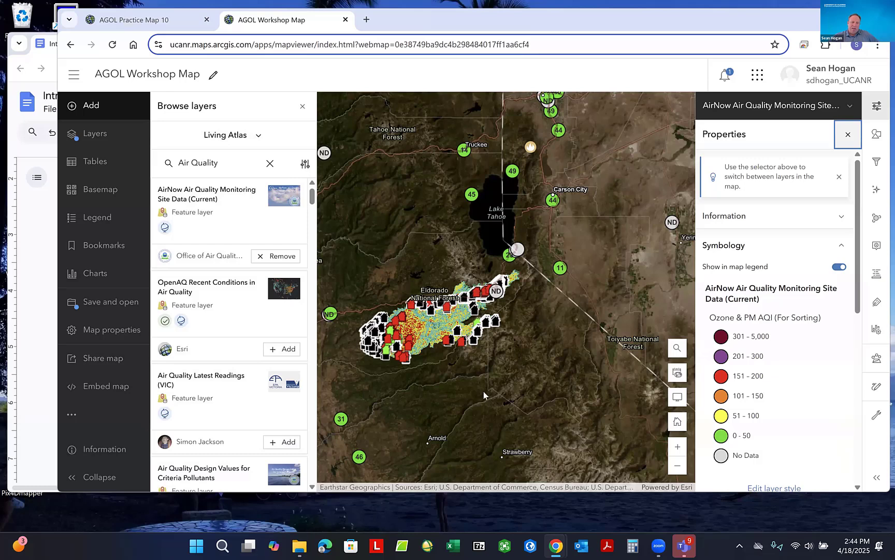
scroll(445, 346, "down", 1)
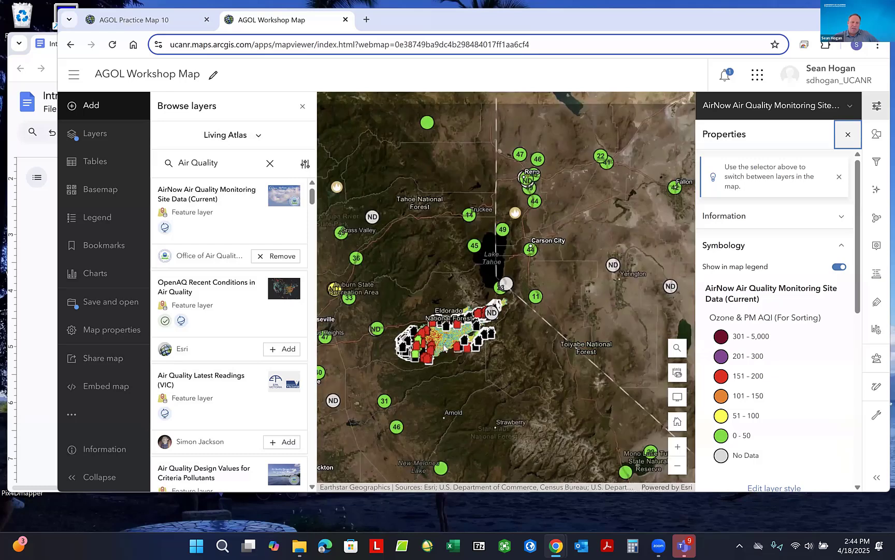
scroll(445, 346, "up", 1)
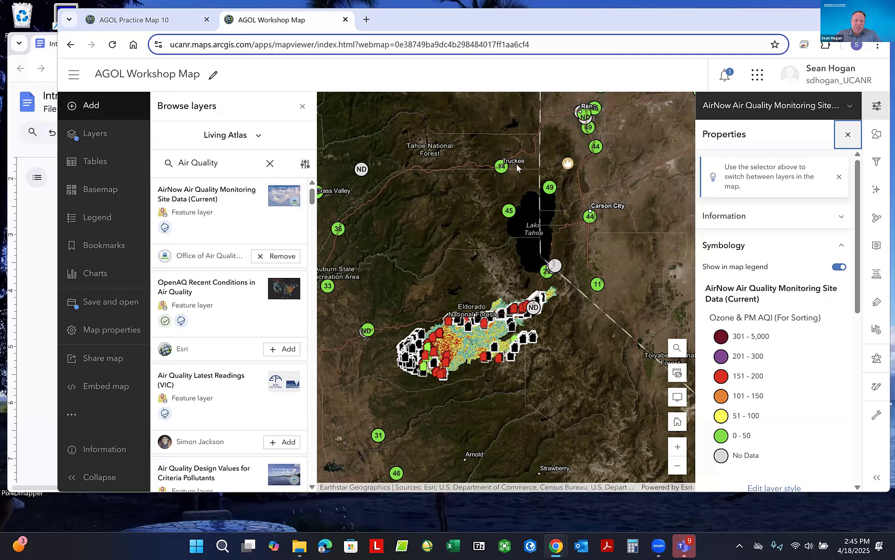
- Show the Layers list, select the AirNow layer, and open the Analysis pane
left_click(92, 134)
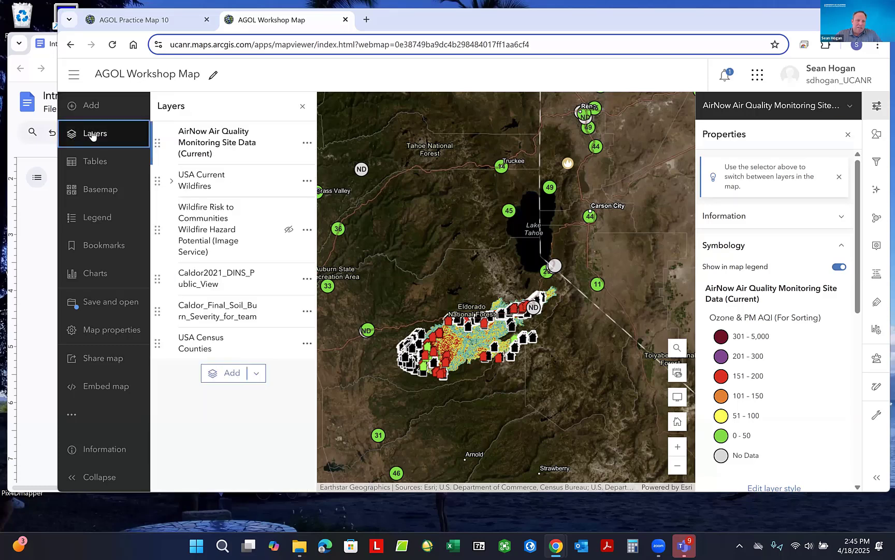
left_click(222, 140)
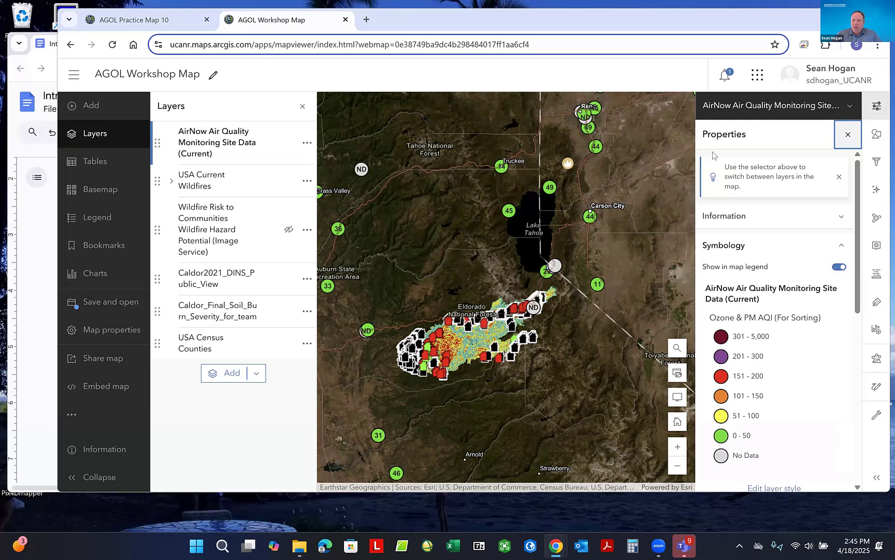
left_click(877, 359)
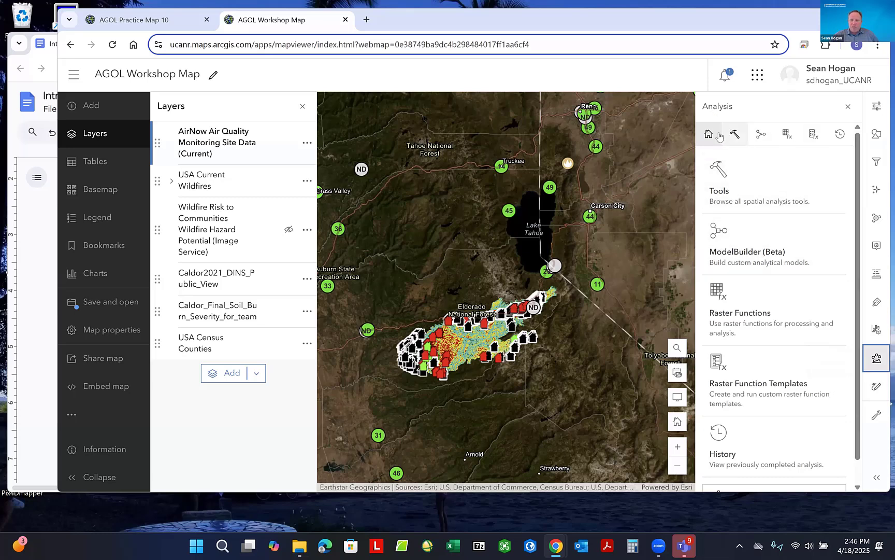
- Open the Tools list and expand, then collapse, the Use proximity category
left_click(728, 189)
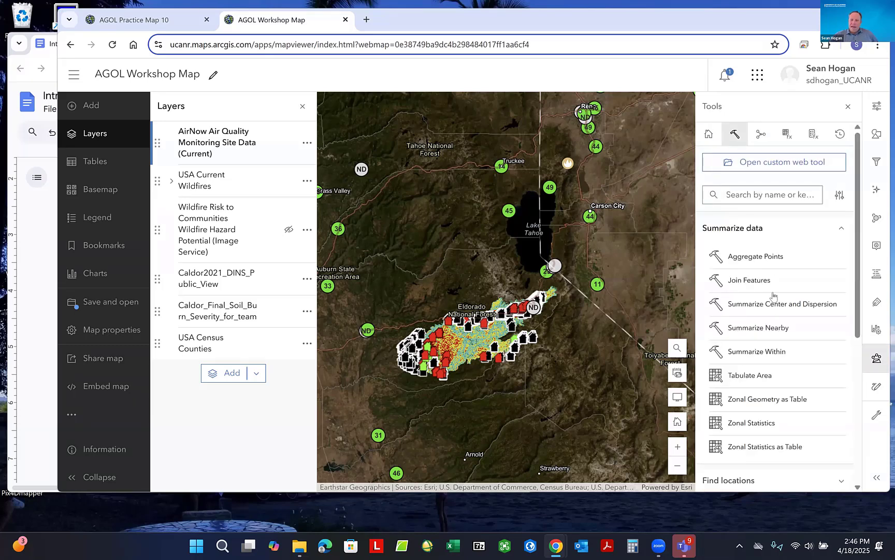
scroll(774, 296, "down", 3)
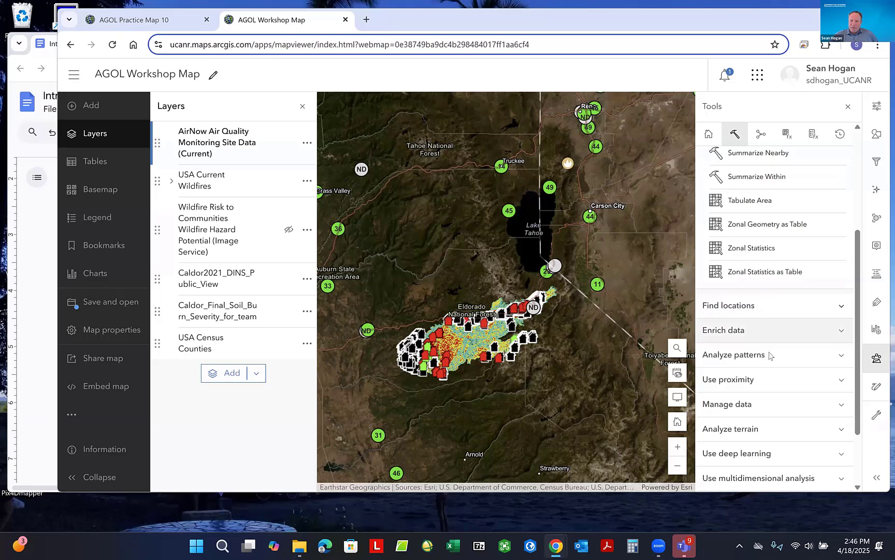
scroll(777, 296, "down", 2)
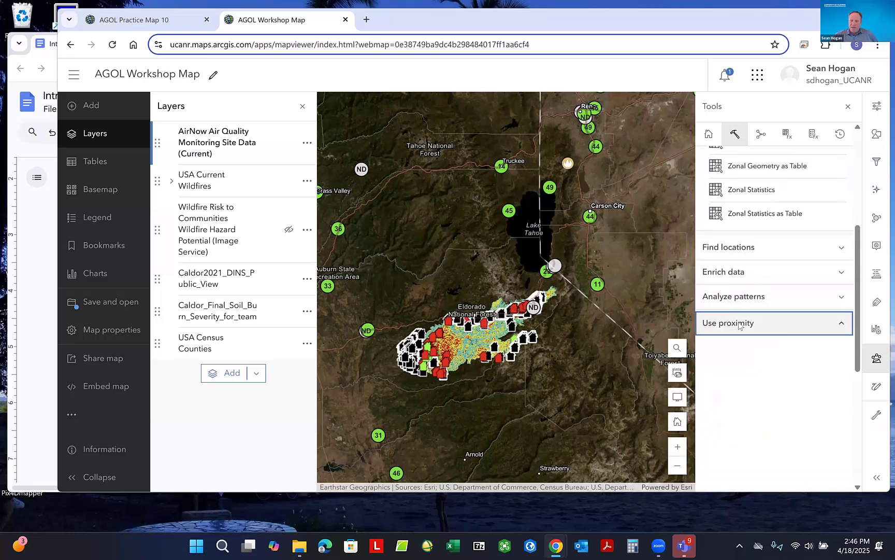
left_click(740, 323)
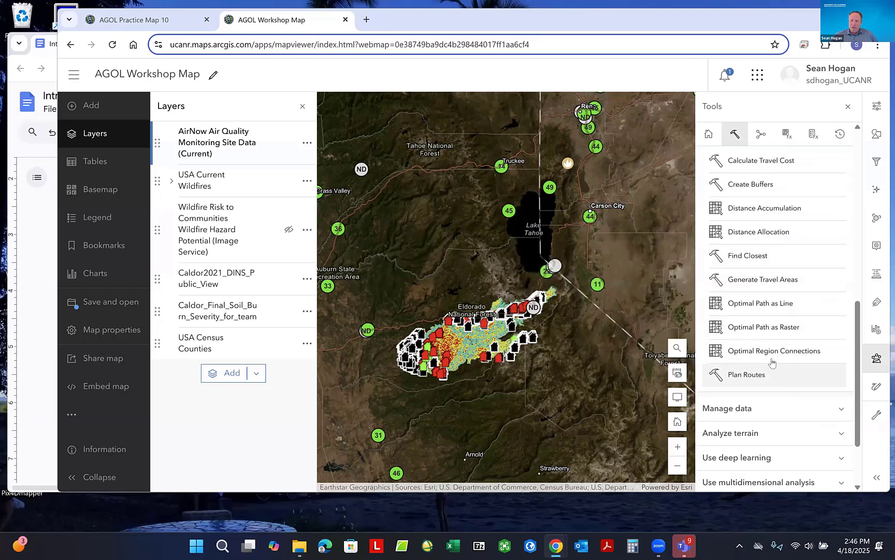
scroll(772, 304, "up", 1)
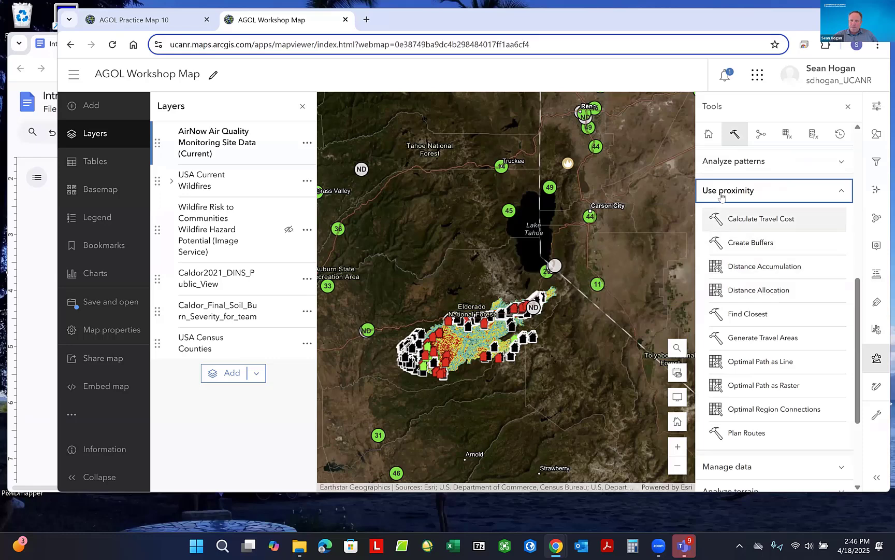
left_click(752, 190)
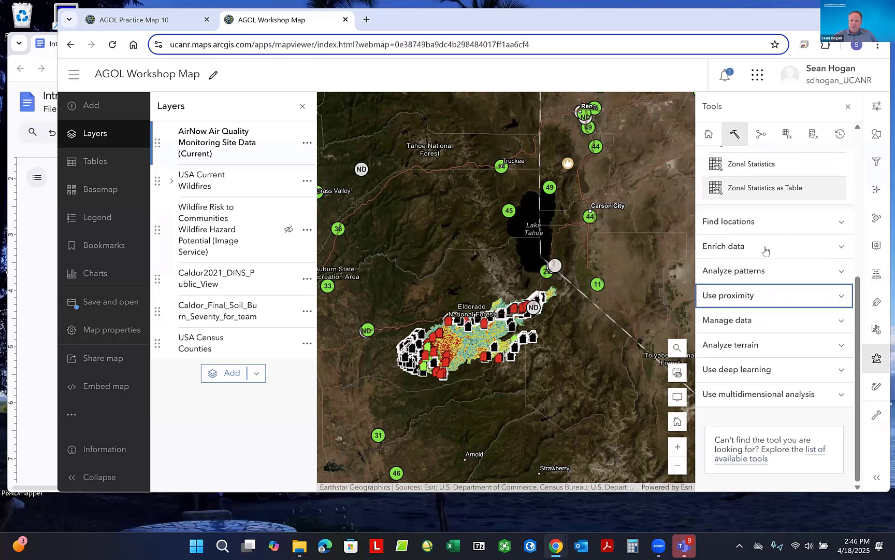
- Expand and collapse Manage data, then return to the Summarize data tools at the top
left_click(745, 320)
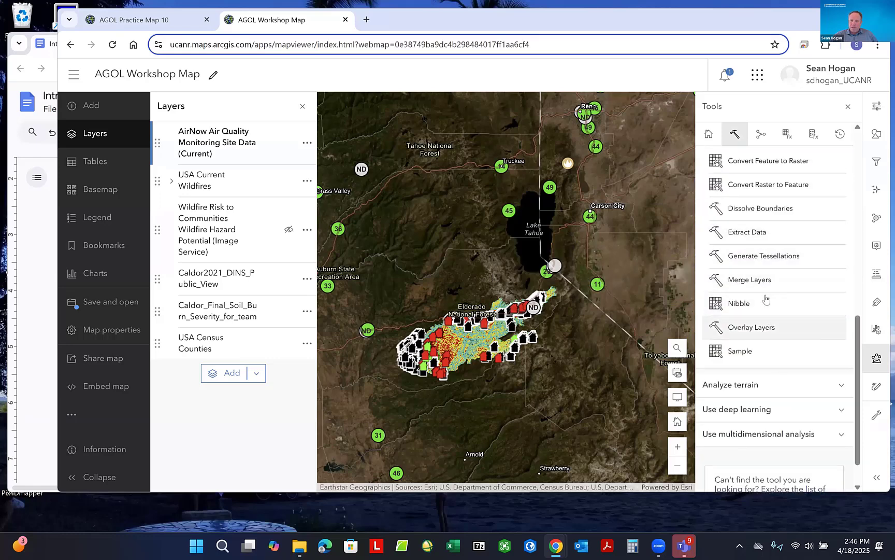
scroll(763, 289, "up", 1)
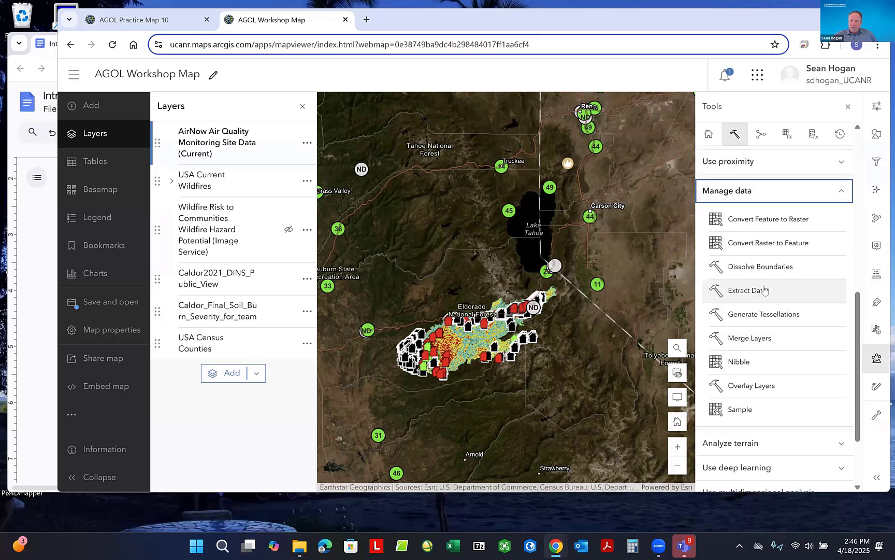
left_click(743, 198)
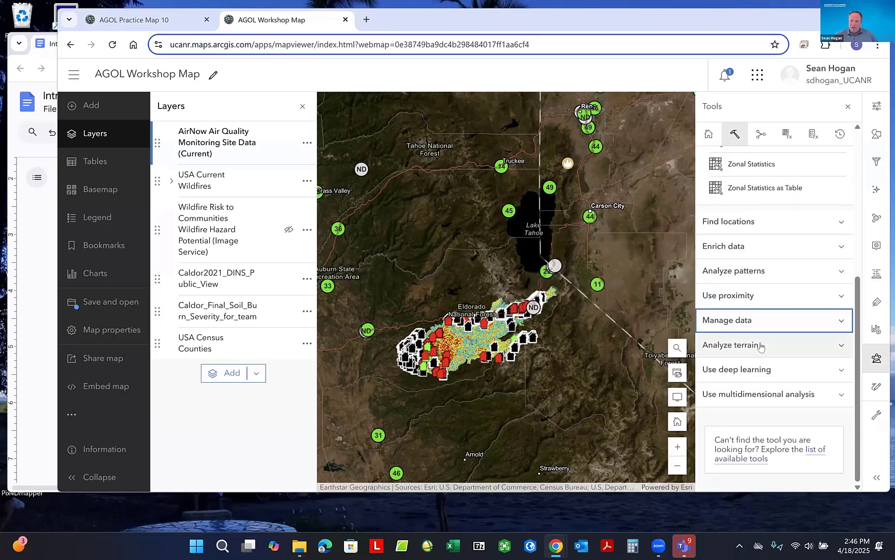
scroll(752, 404, "up", 1)
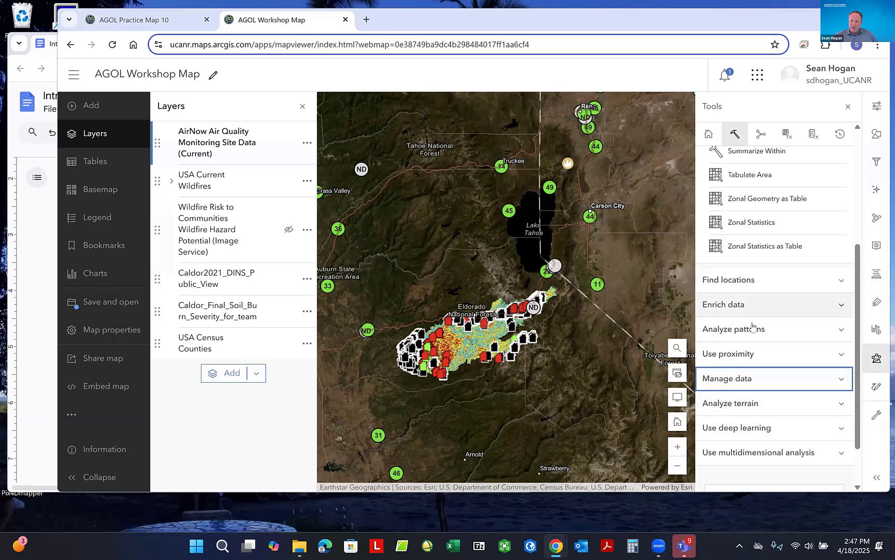
scroll(745, 343, "up", 1)
scroll(745, 343, "up", 2)
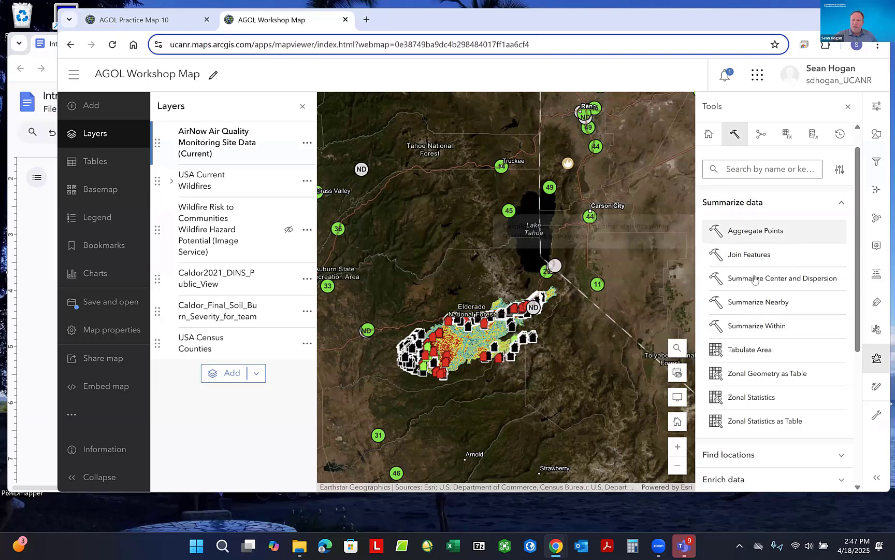
scroll(757, 282, "up", 1)
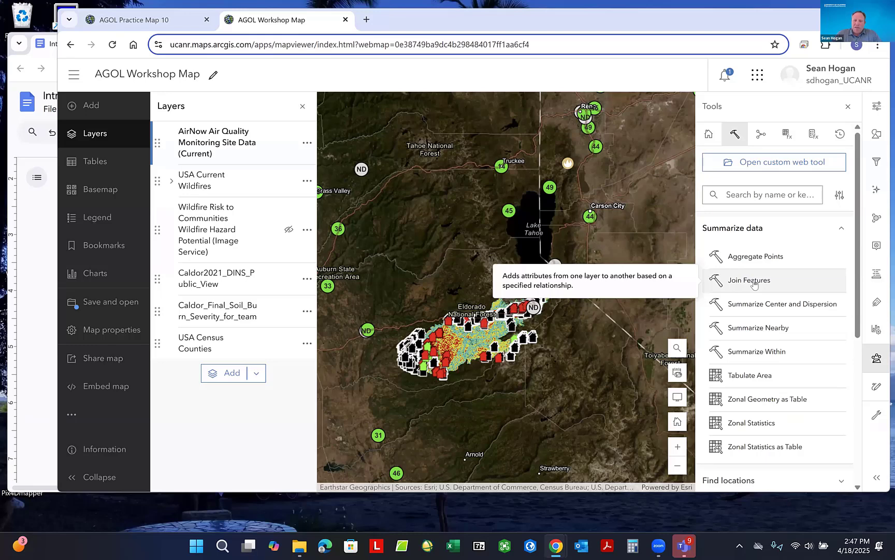
- In Join Features, set the AirNow sites as target layer and USA Census Counties as join layer
left_click(754, 282)
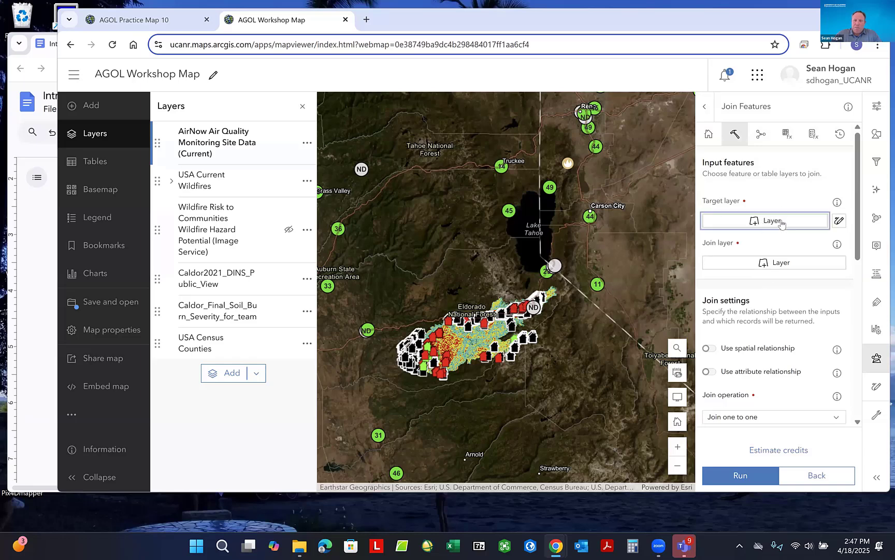
left_click(781, 223)
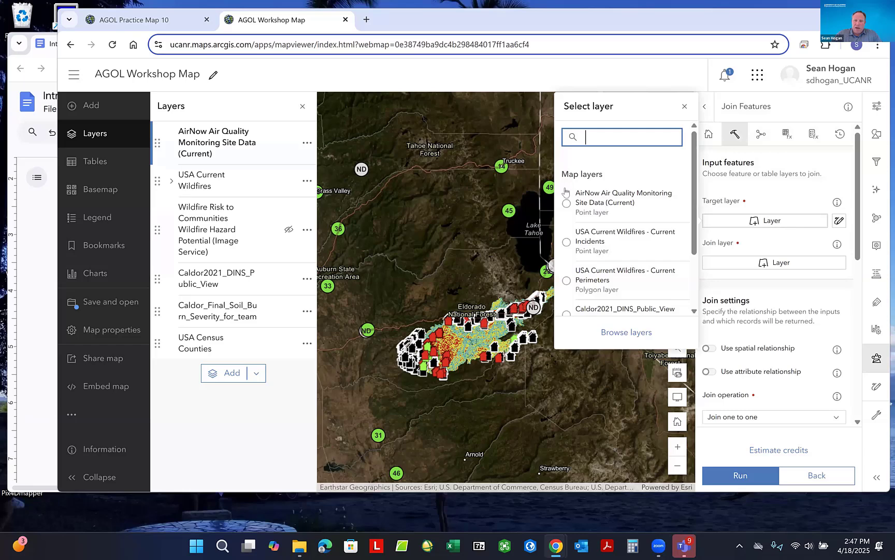
left_click(612, 203)
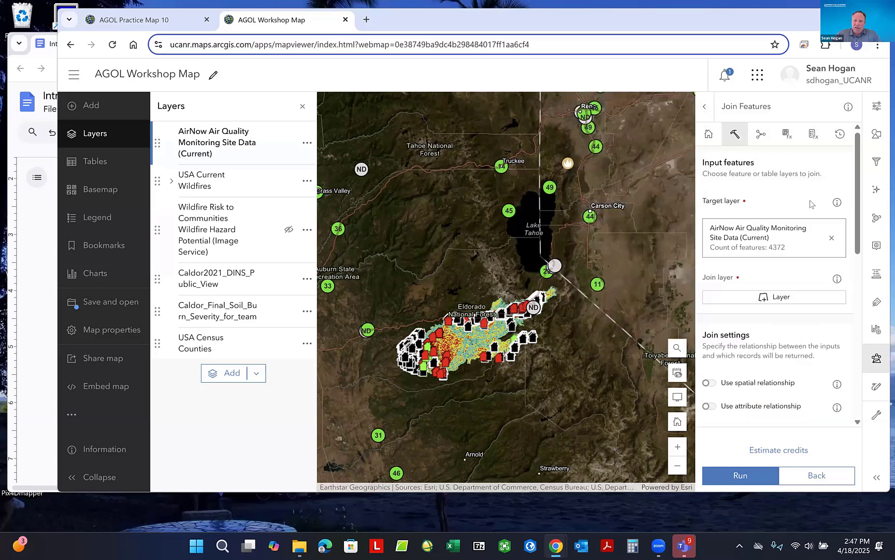
left_click(772, 299)
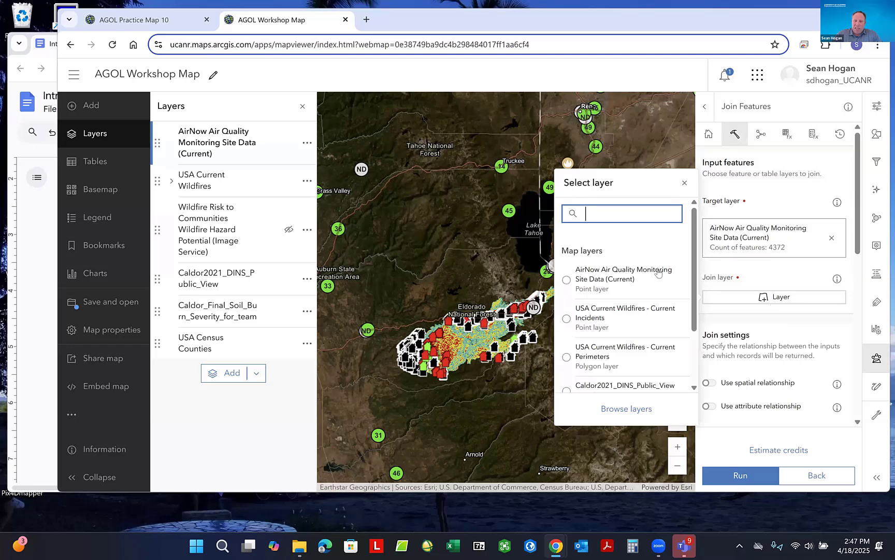
scroll(627, 332, "down", 3)
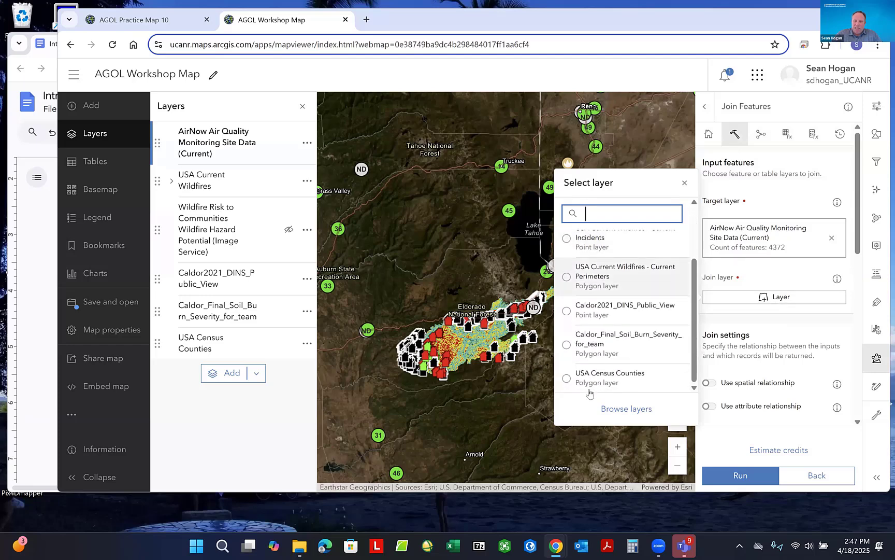
left_click(592, 377)
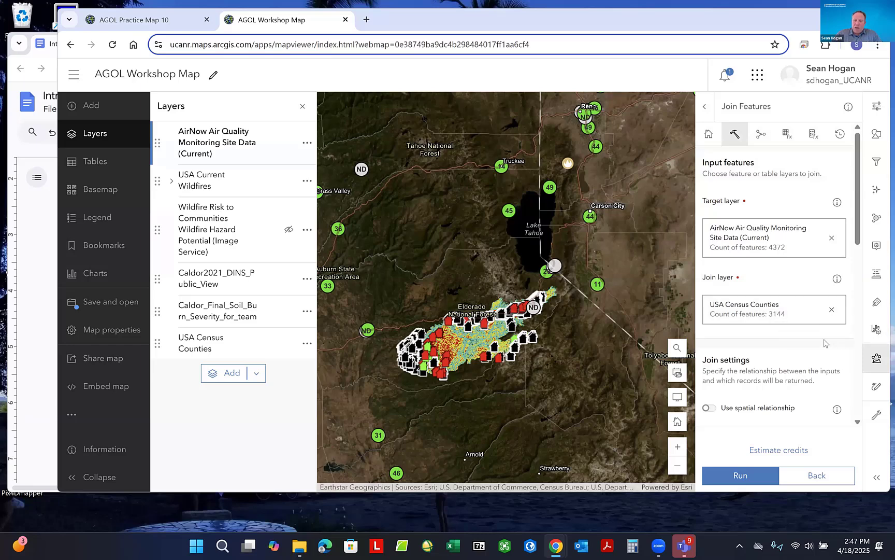
- Join by spatial relationship using Intersects
scroll(811, 346, "down", 3)
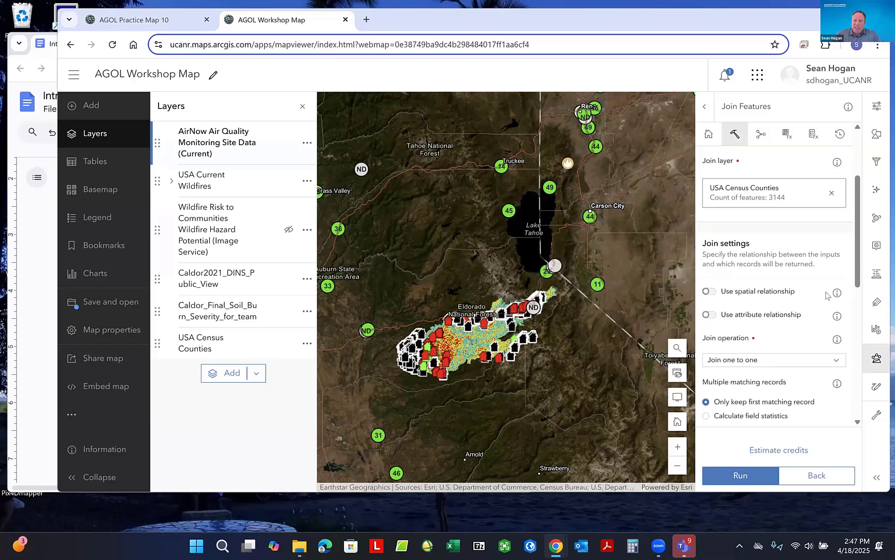
left_click(793, 290)
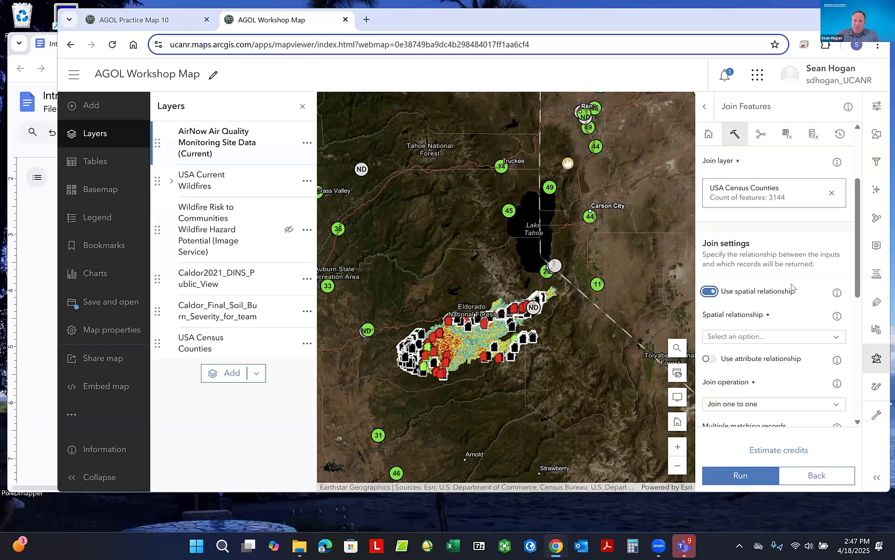
left_click(832, 339)
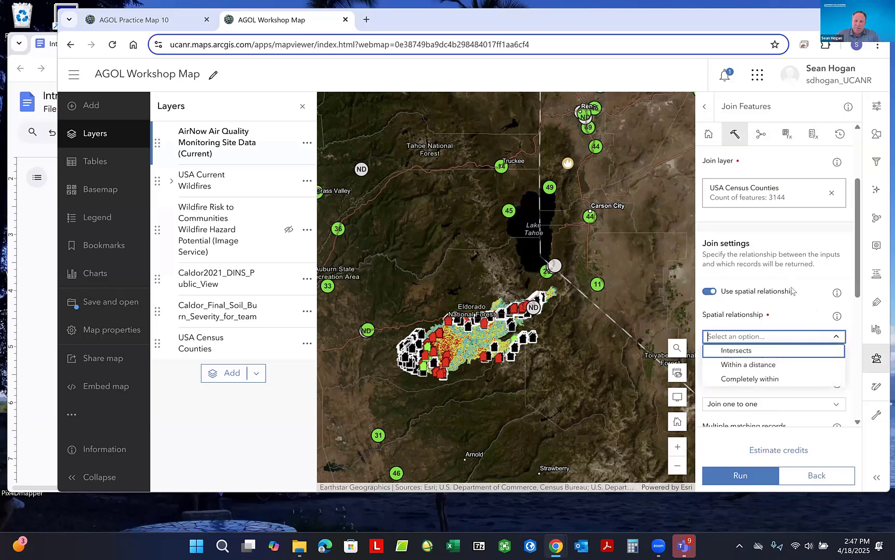
left_click(746, 351)
scroll(749, 290, "down", 2)
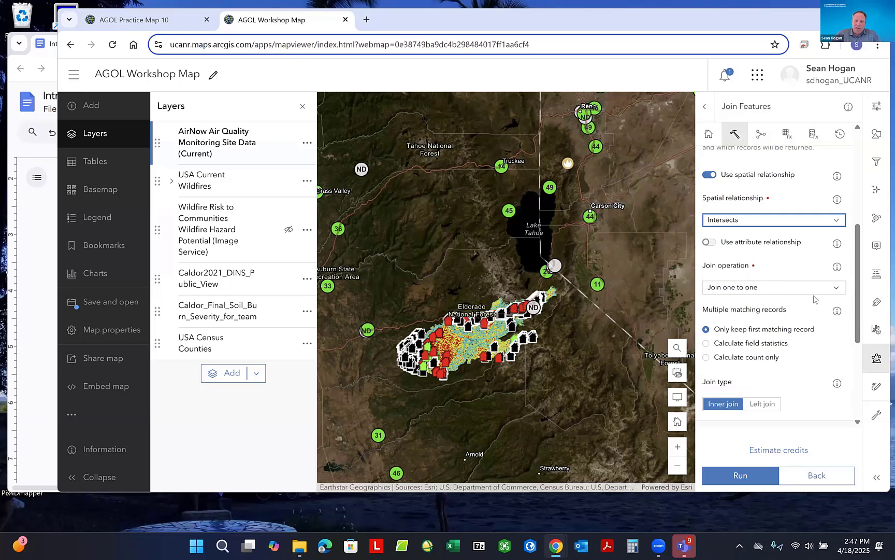
scroll(809, 329, "down", 1)
scroll(809, 328, "down", 1)
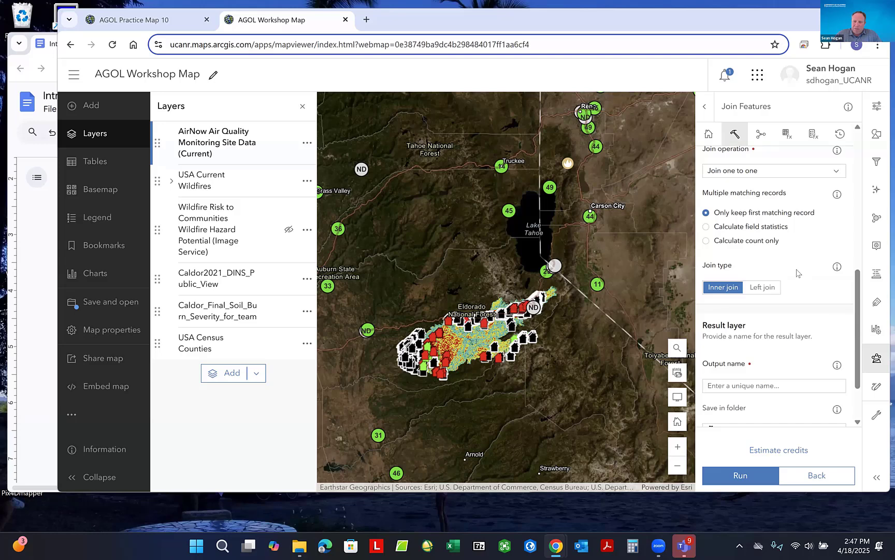
scroll(802, 273, "down", 2)
- Name the join output 'lkfds' and estimate its cost at 7.516 credits
left_click(747, 316)
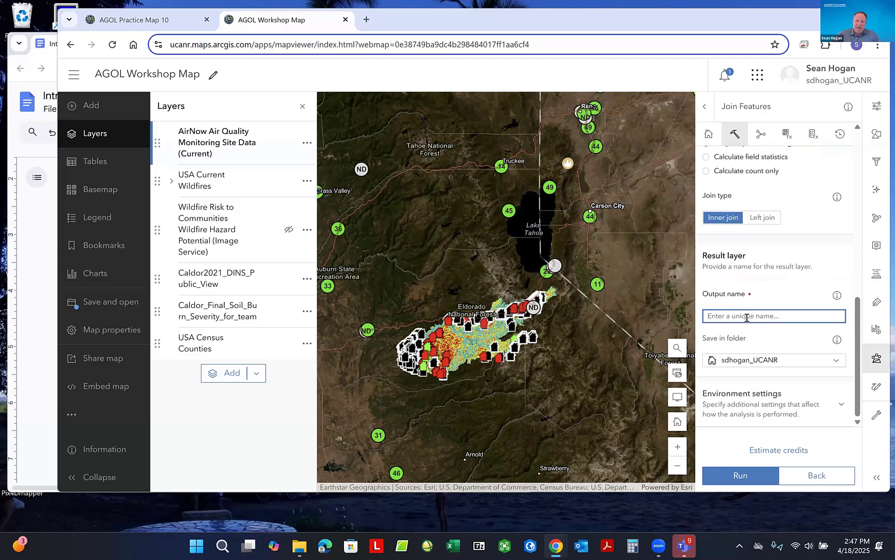
type("I")
type("kfds")
left_click(769, 451)
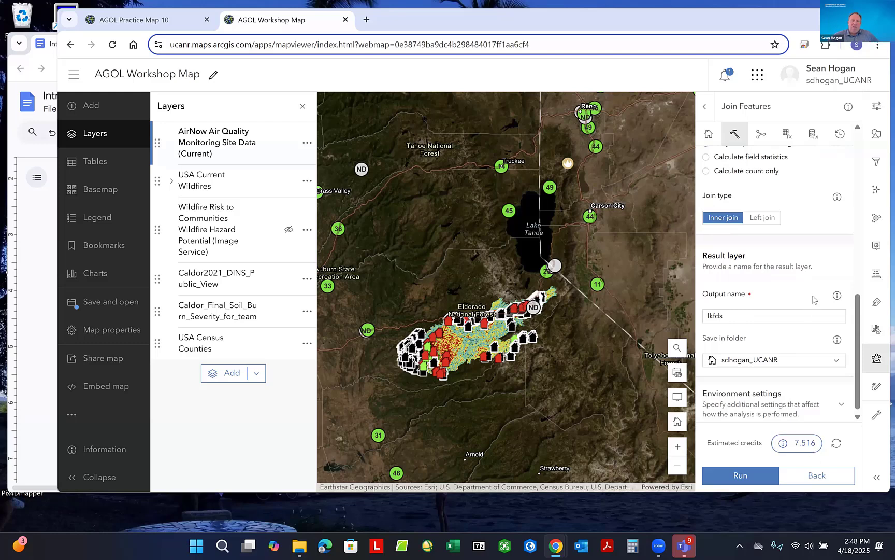
scroll(783, 317, "up", 1)
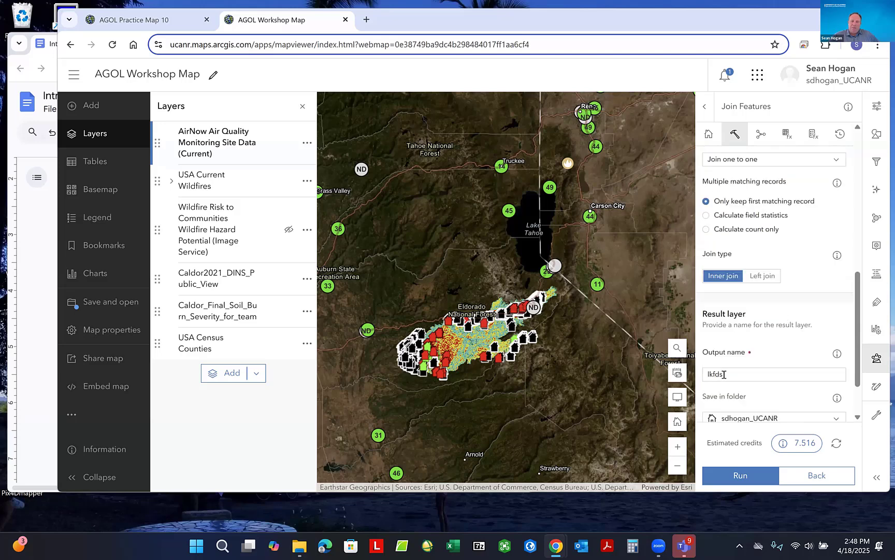
left_click_drag(724, 375, 706, 376)
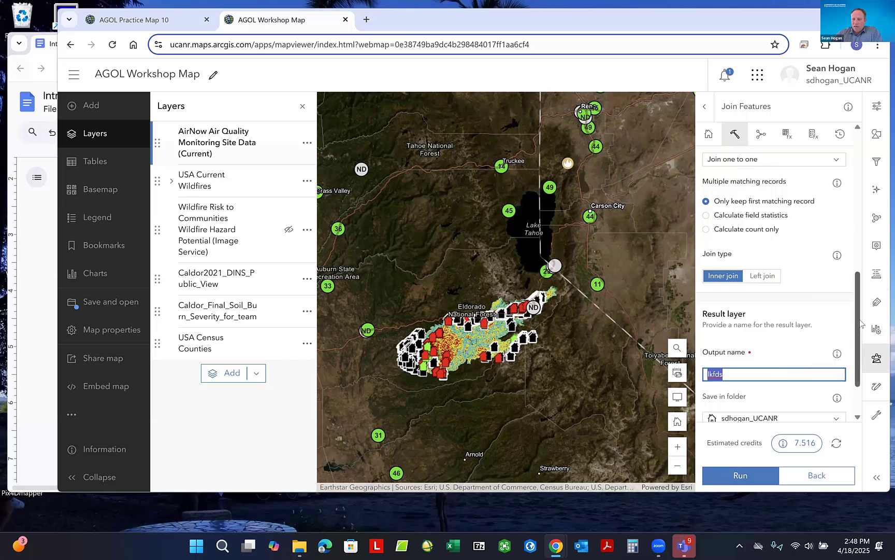
- Hide and reopen the Analysis panel
left_click_drag(858, 296, 859, 309)
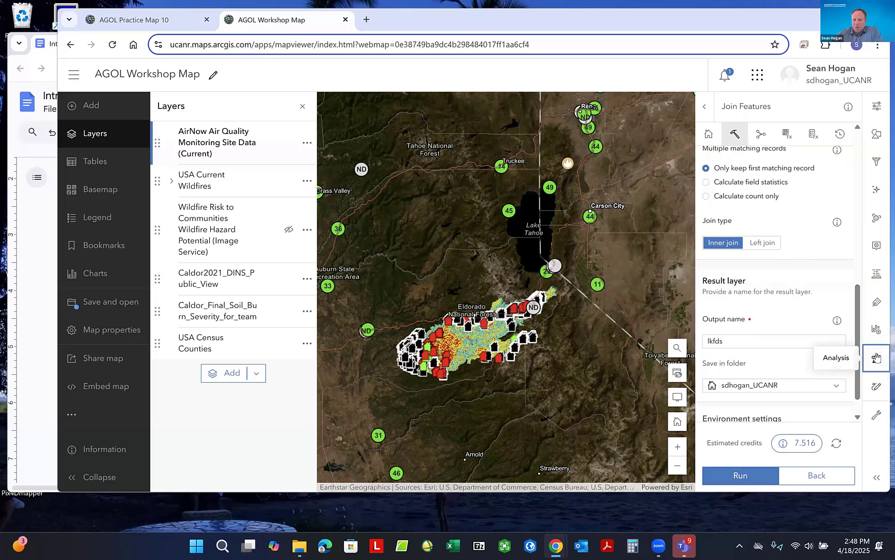
left_click(876, 357)
left_click(876, 357)
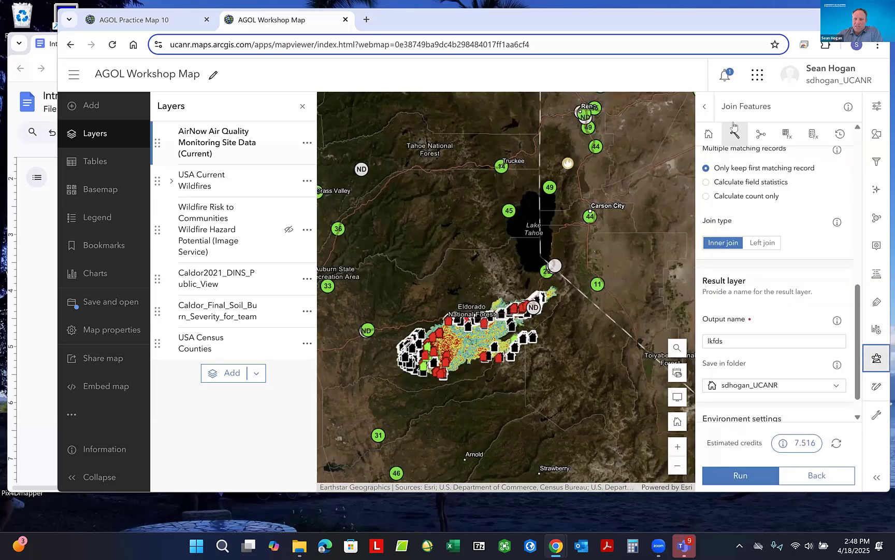
- Go back from Join Features through Tools to the Analysis home and open ModelBuilder (Beta)
left_click(705, 107)
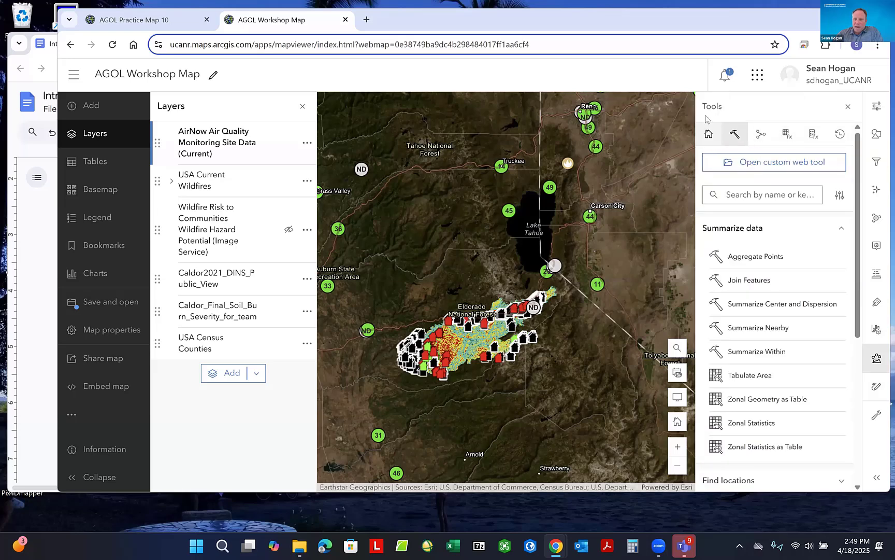
left_click(710, 134)
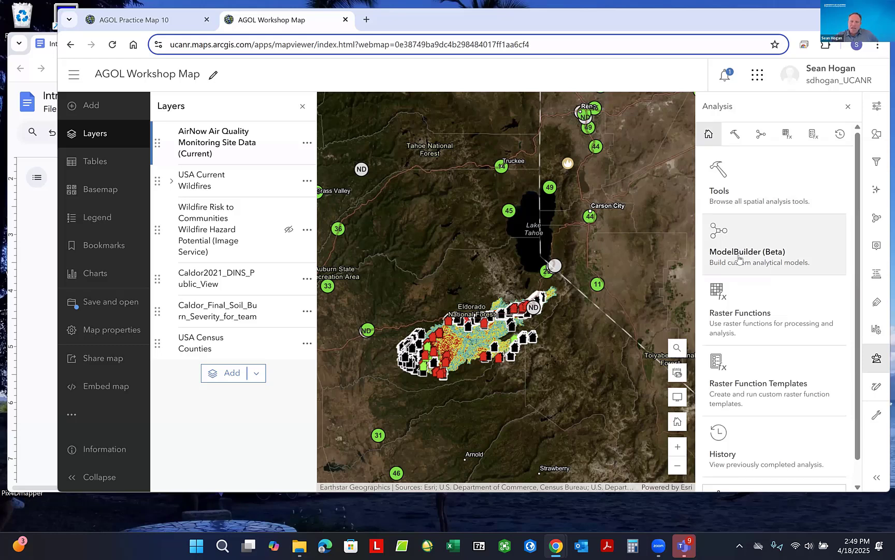
left_click(727, 241)
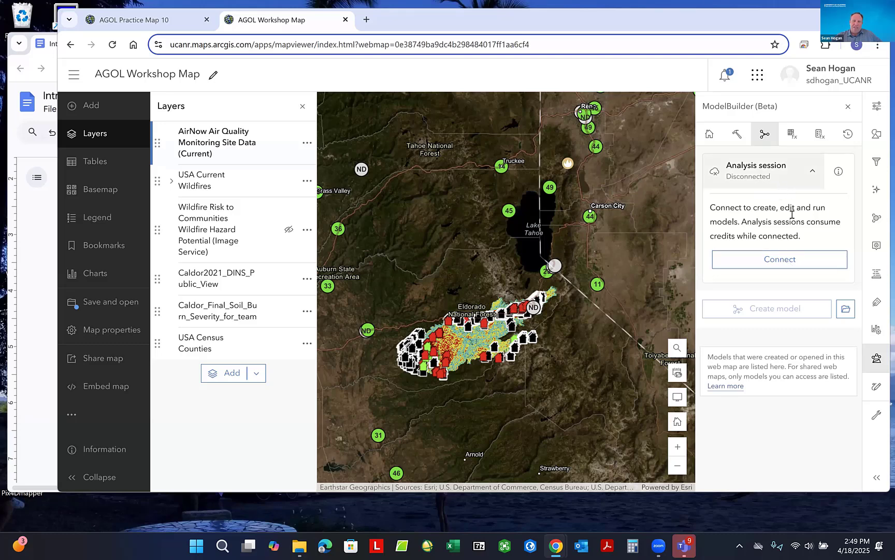
- Connect ModelBuilder's analysis session, with an estimated cost of 8.33 credits
left_click(779, 263)
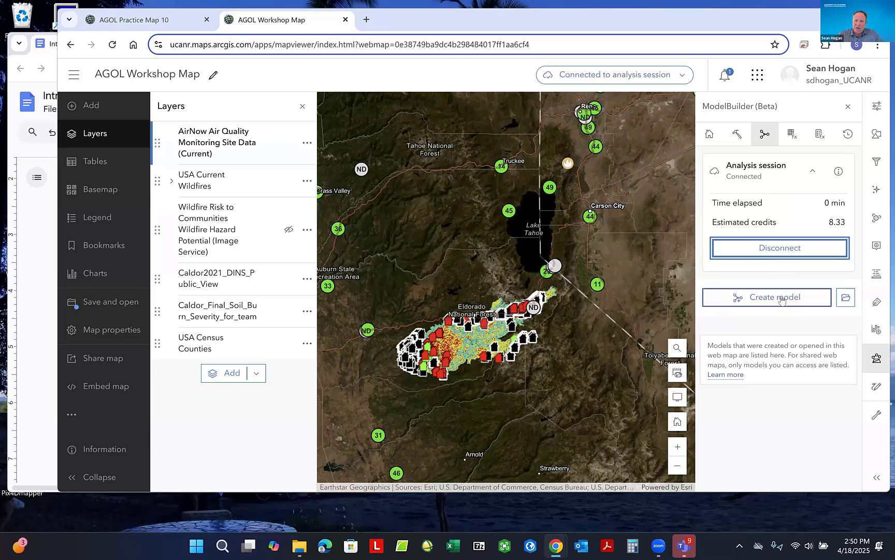
- Create and save a new analysis model titled 'lkdf' tagged 'junk'
left_click(781, 300)
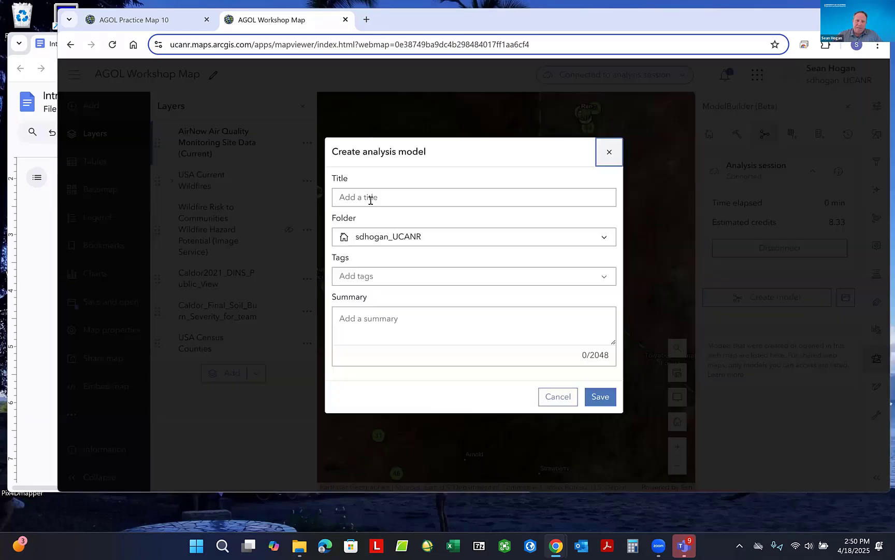
left_click(359, 196)
type("lkdf")
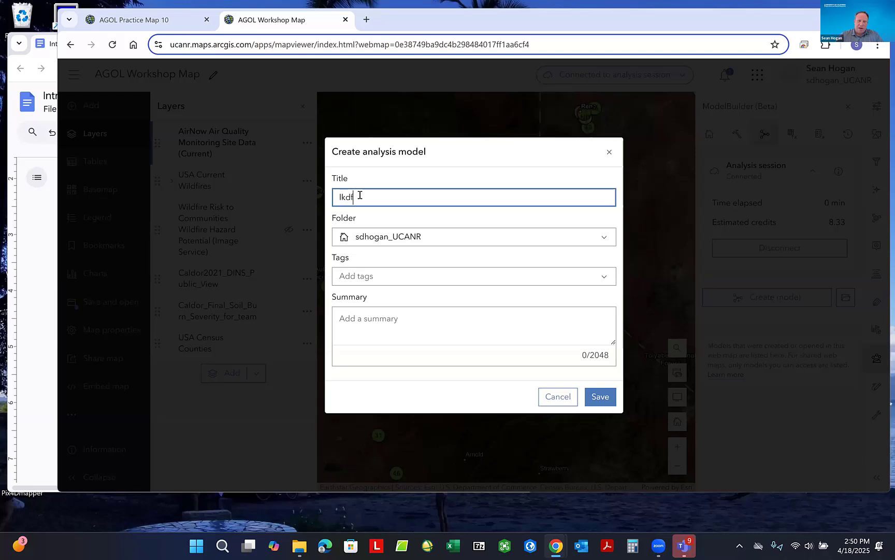
left_click(355, 276)
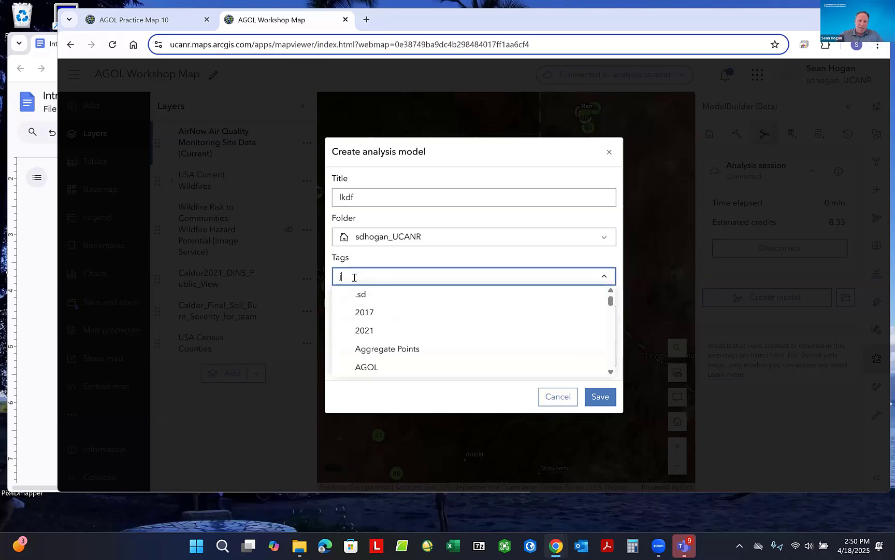
type("junk")
left_click(368, 297)
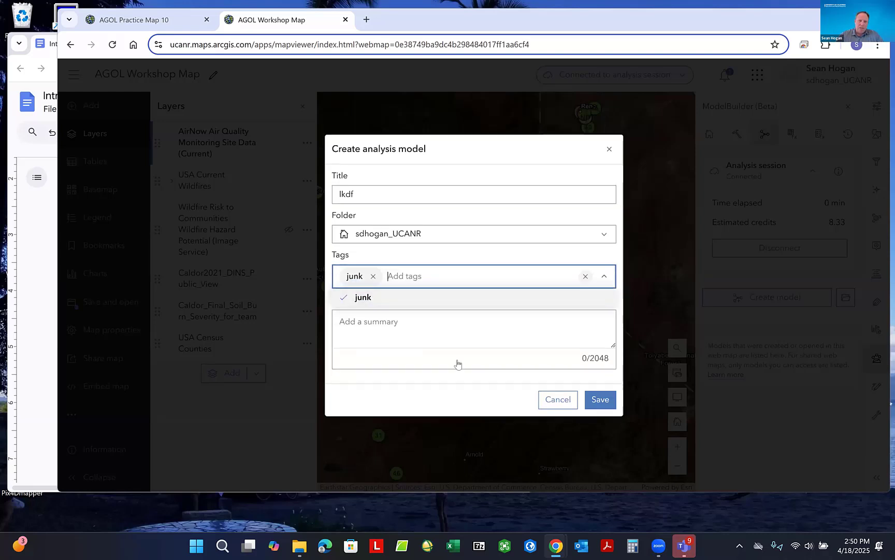
left_click(595, 399)
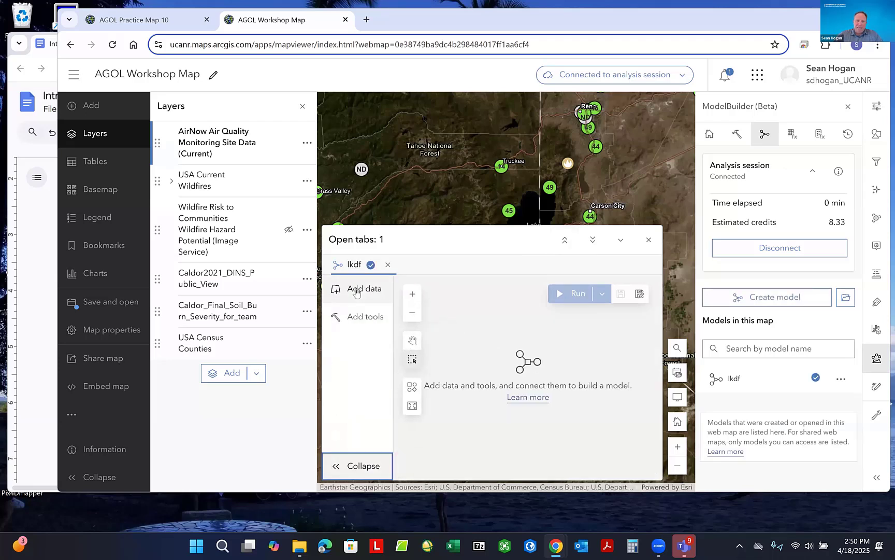
- Add the AirNow air-quality layer from the map to the model canvas and position it
left_click(356, 292)
left_click(455, 286)
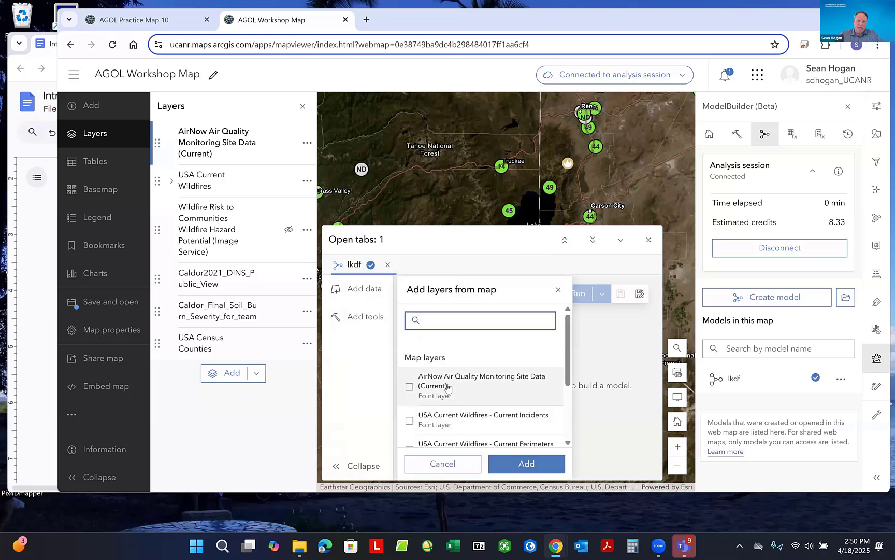
left_click(448, 388)
left_click(525, 464)
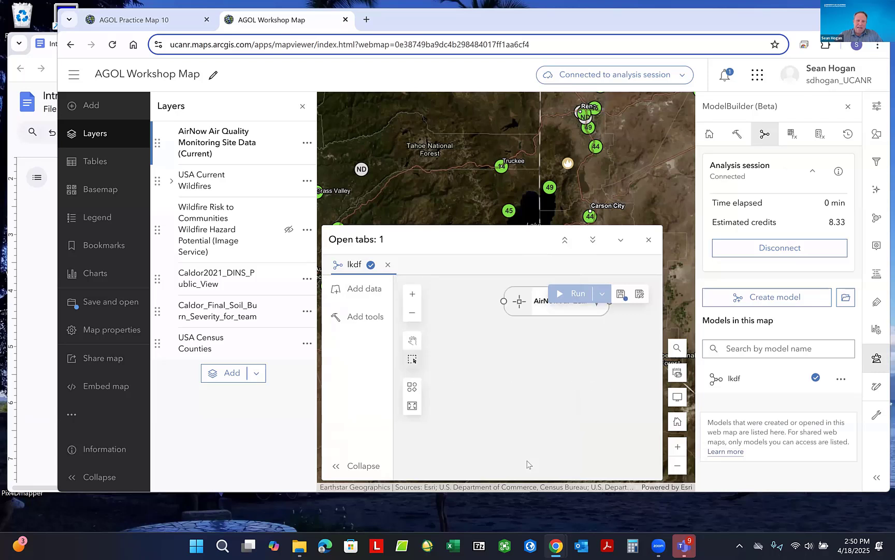
left_click_drag(526, 310, 481, 366)
- Add the Join Features tool, connect AirNow into it, then close the model tab
left_click(369, 316)
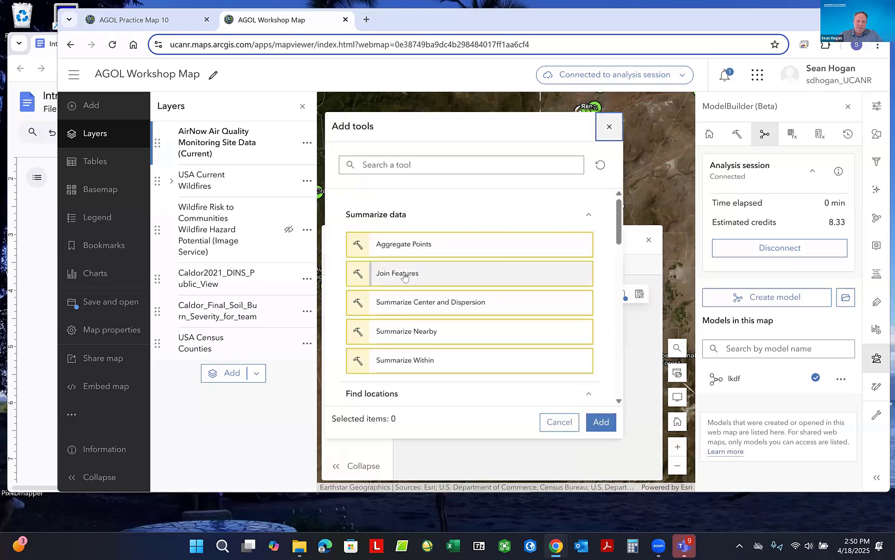
left_click(405, 274)
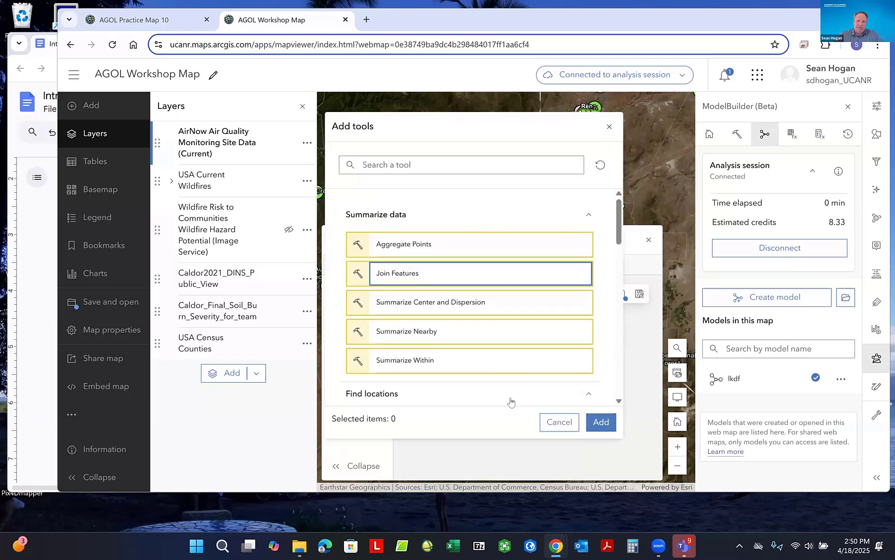
left_click(600, 421)
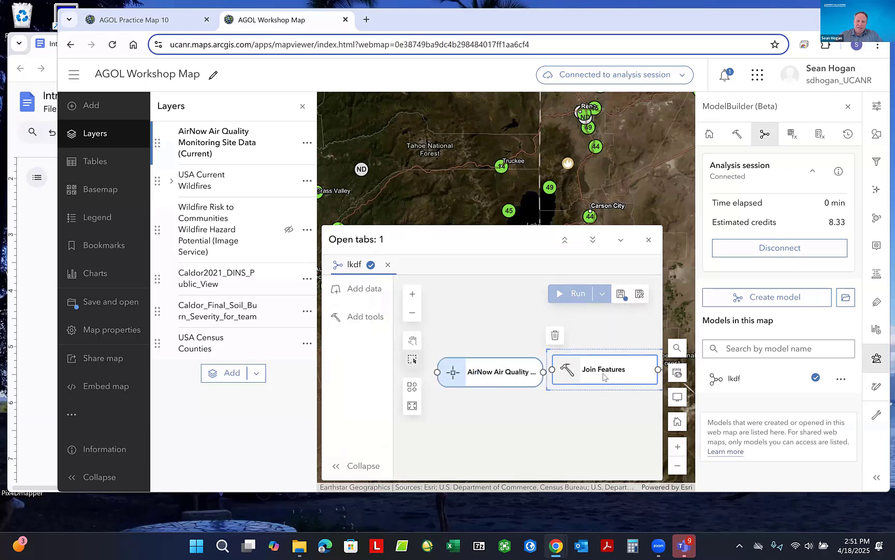
left_click_drag(543, 372, 622, 386)
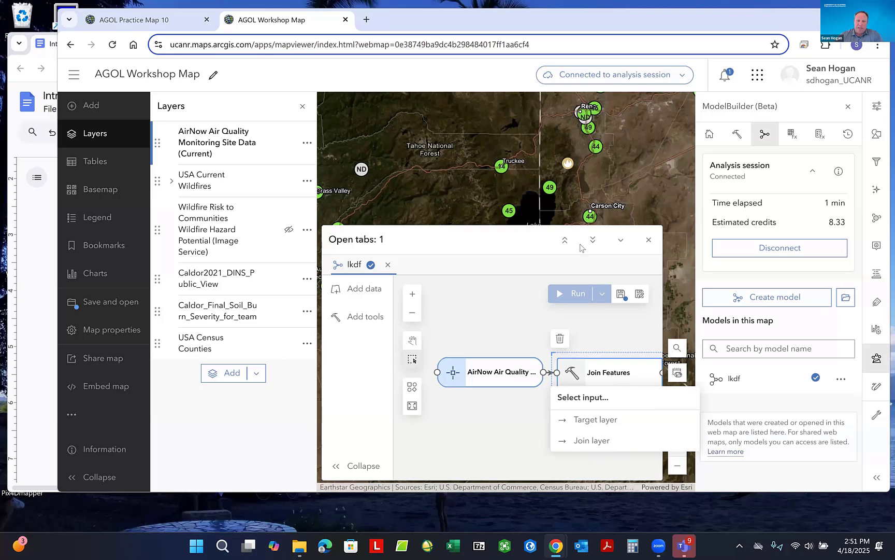
left_click(650, 241)
left_click(649, 242)
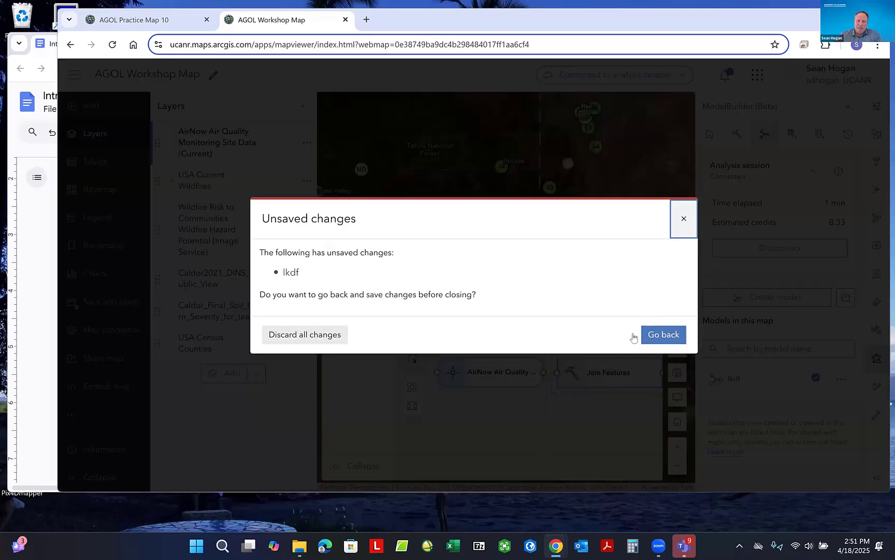
- Discard all unsaved lkdf changes and disconnect the analysis session
left_click(283, 334)
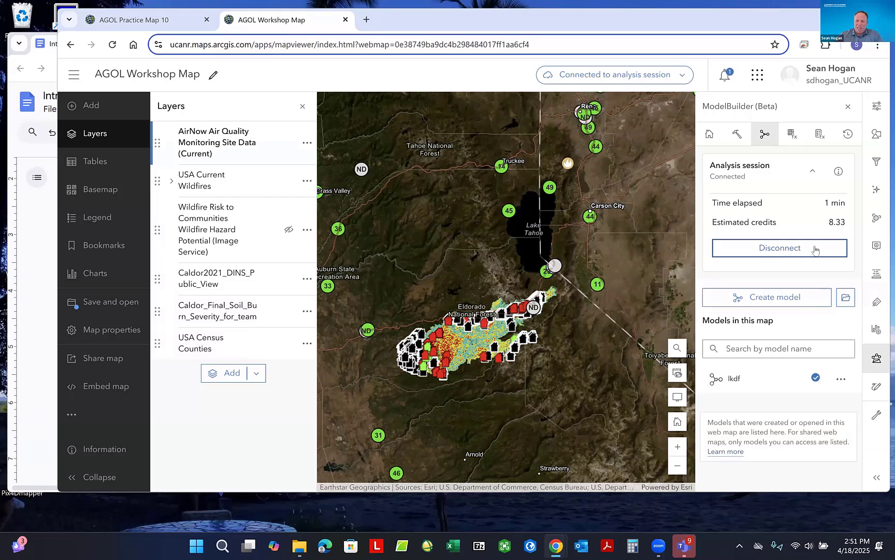
left_click(780, 248)
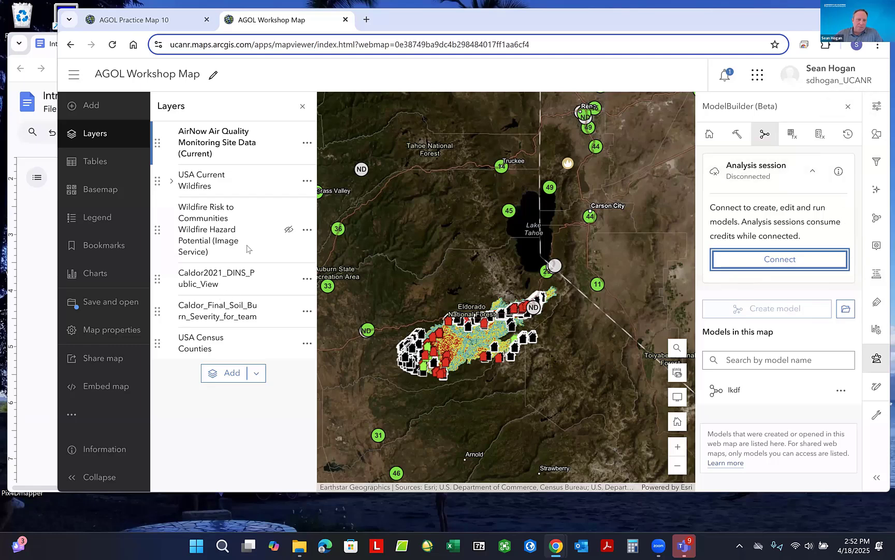
- Hide the AirNow and USA Current Wildfires layers on the map
left_click(90, 138)
left_click(97, 136)
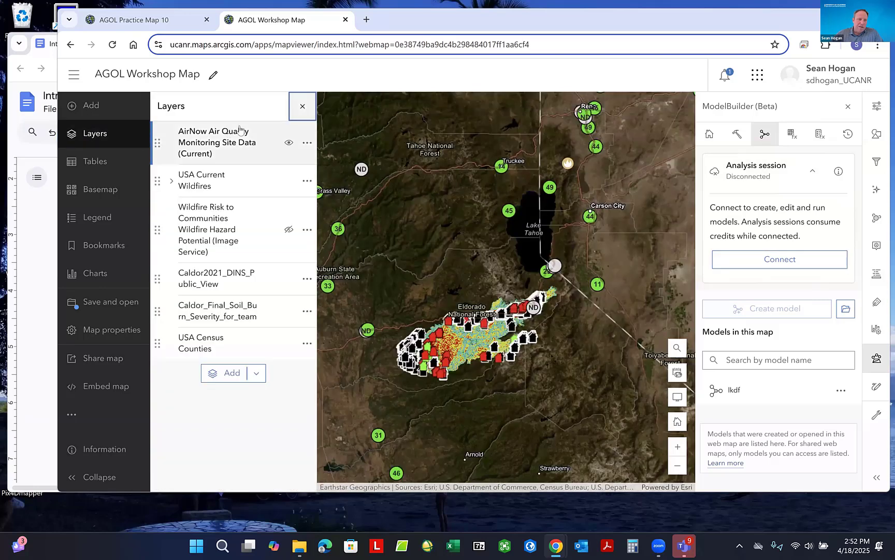
left_click(288, 143)
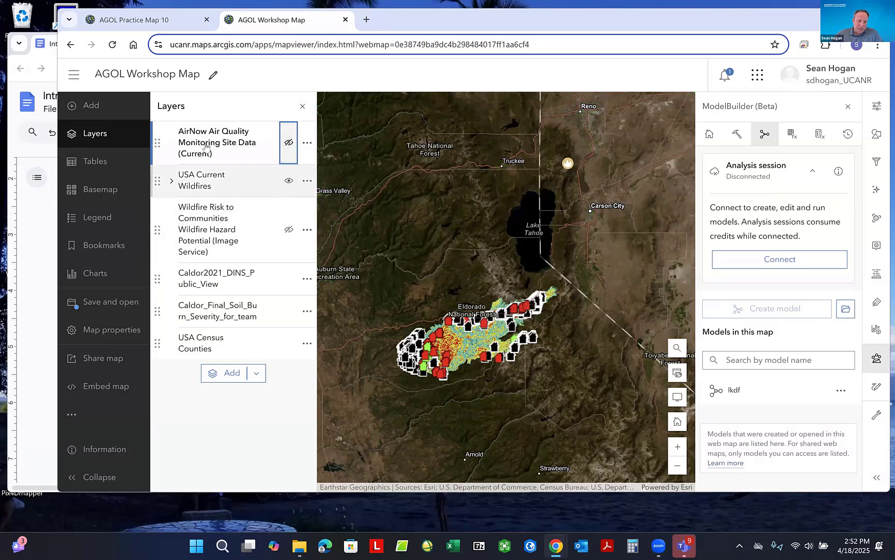
left_click(289, 182)
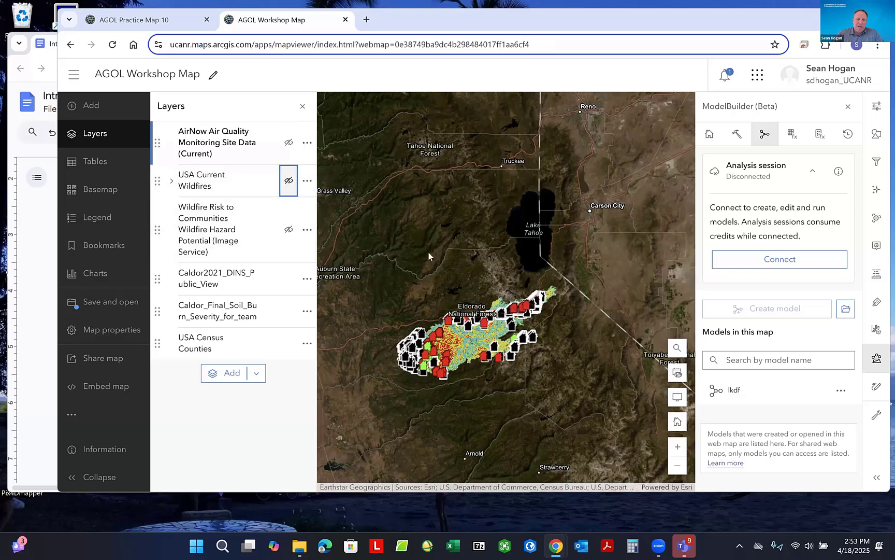
- Pan and zoom the map to frame the Caldor fire area near Eldorado National Forest
left_click_drag(491, 306, 532, 229)
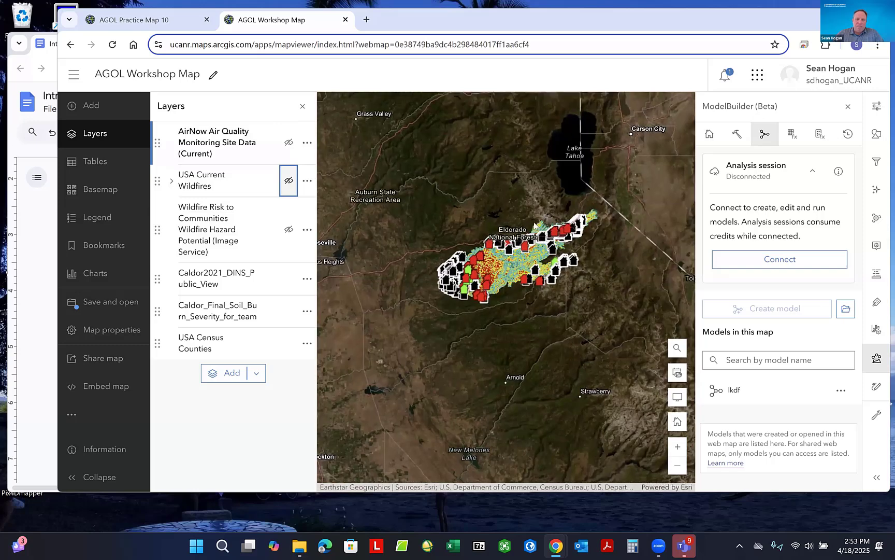
scroll(535, 226, "up", 1)
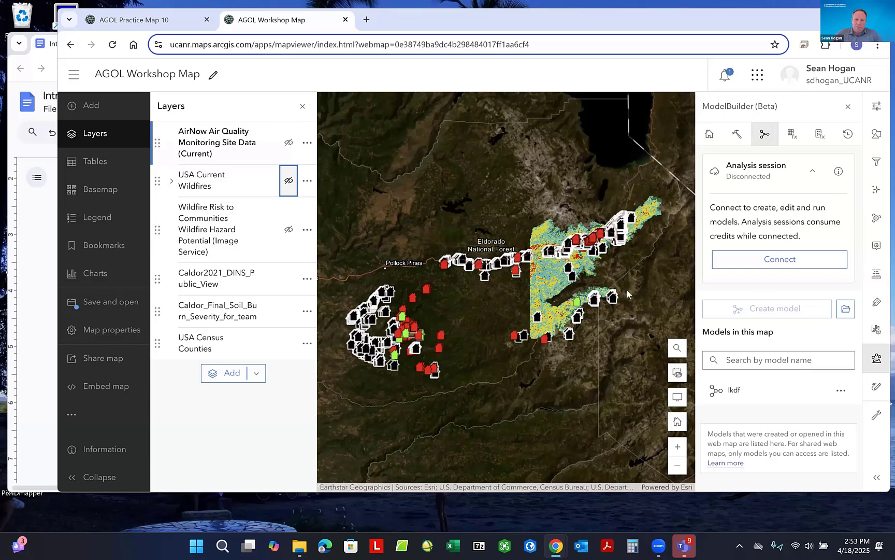
scroll(488, 265, "down", 1)
scroll(487, 262, "down", 1)
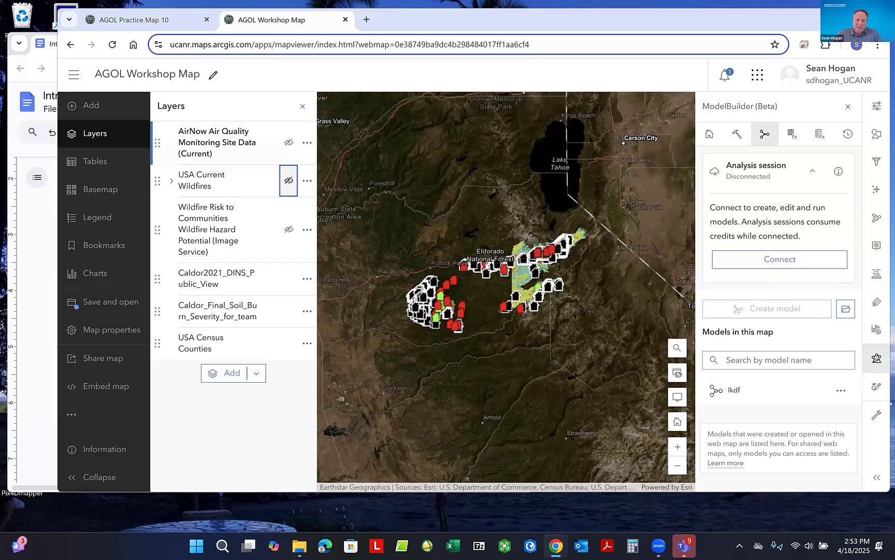
scroll(488, 258, "up", 1)
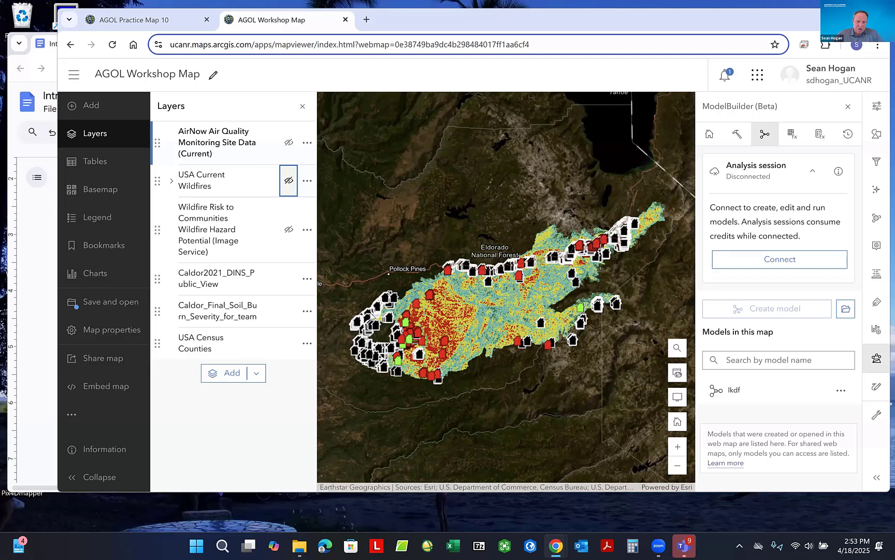
- Review one structure's damage popup, close it, and select the Caldor2021_DINS_Public_View layer
left_click(377, 329)
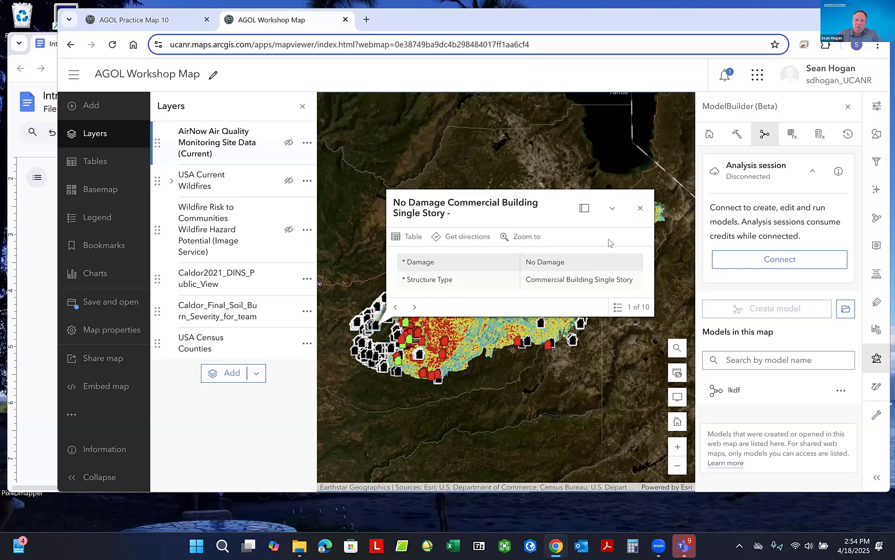
left_click(639, 208)
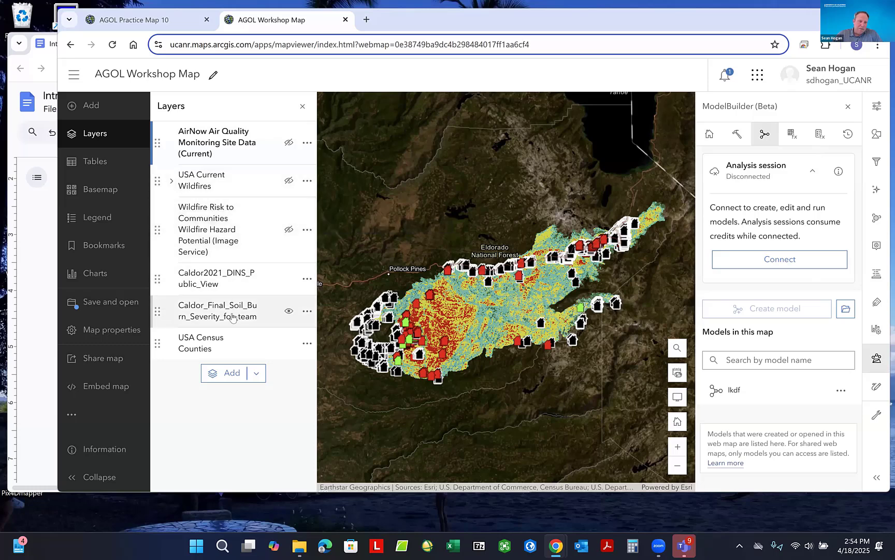
left_click(214, 282)
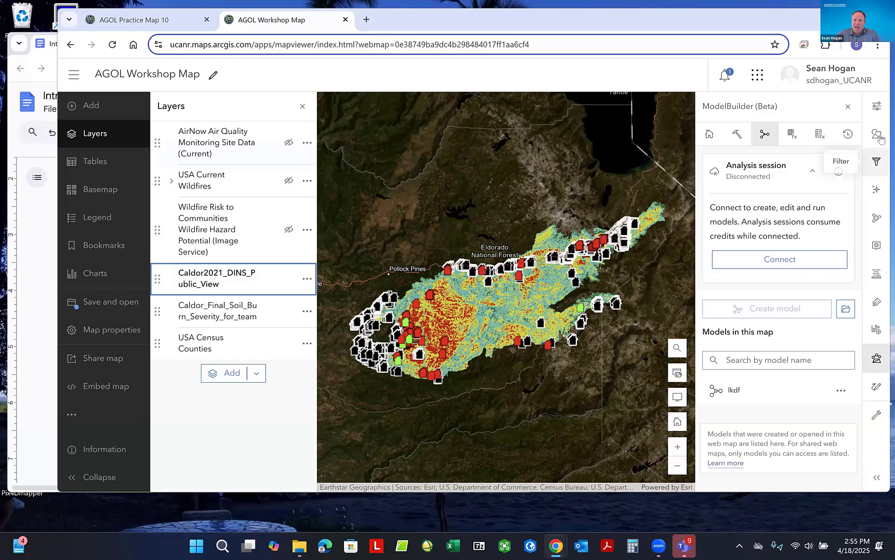
- Add a DINS layer filter condition: Damage is Affected (1-9%)
left_click(877, 162)
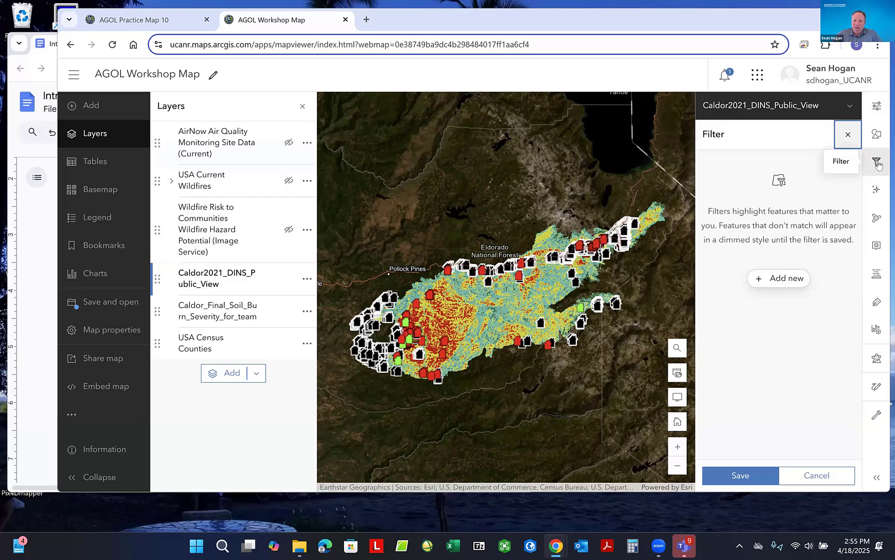
left_click(779, 278)
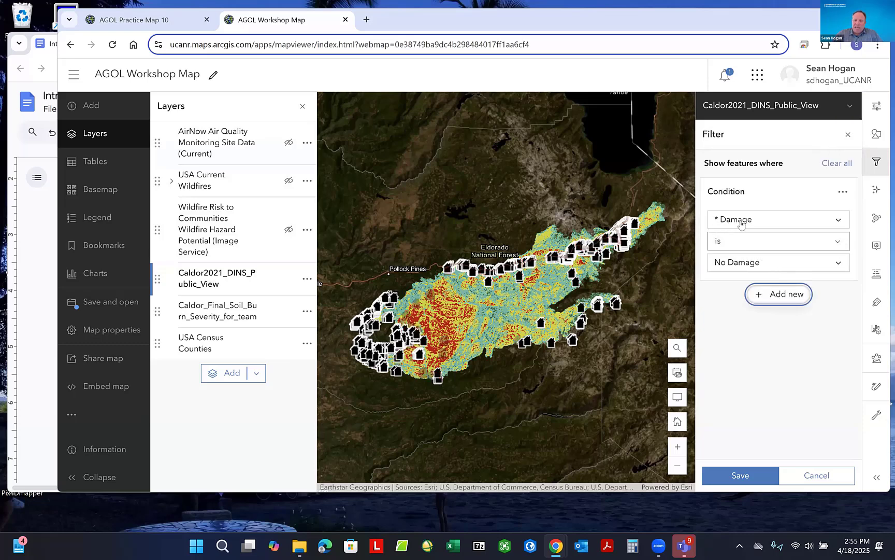
left_click(840, 265)
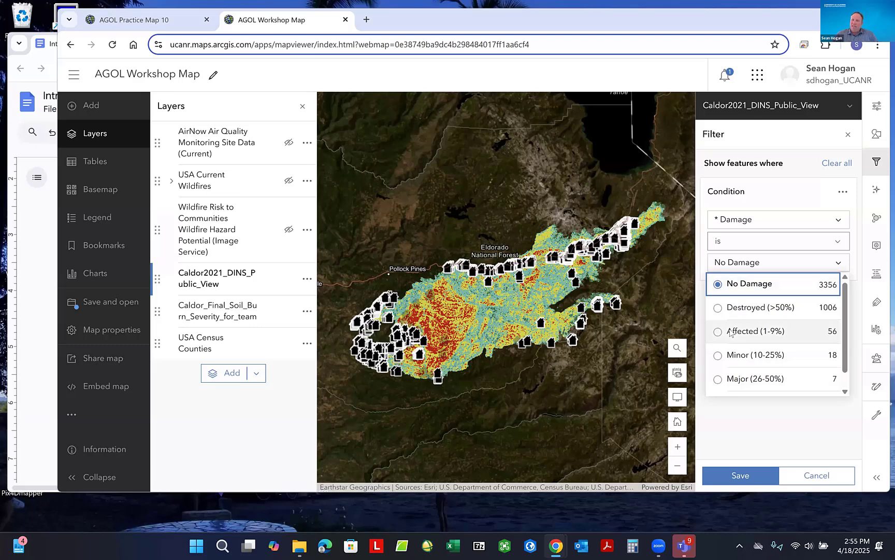
left_click(729, 332)
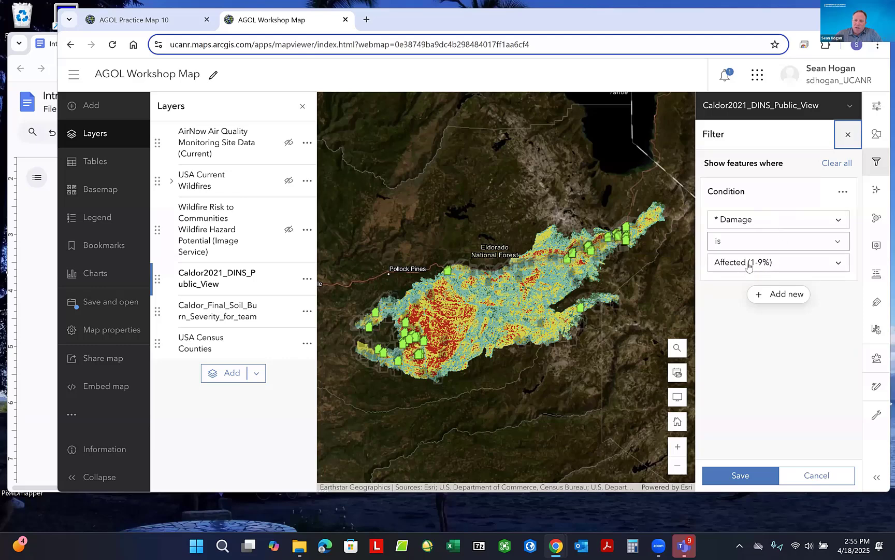
- Add a second condition, Structure Type is Single Family Residence Single Story, and save the filter
left_click(776, 295)
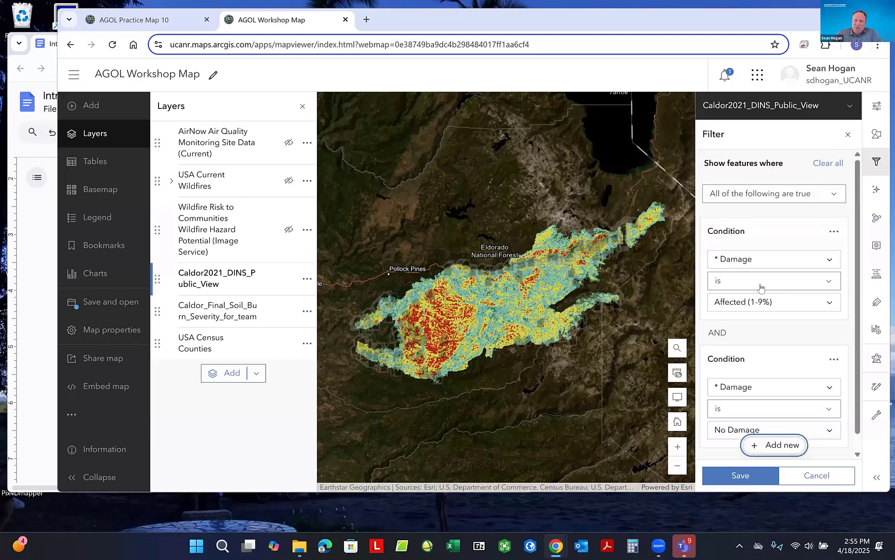
scroll(806, 375, "down", 1)
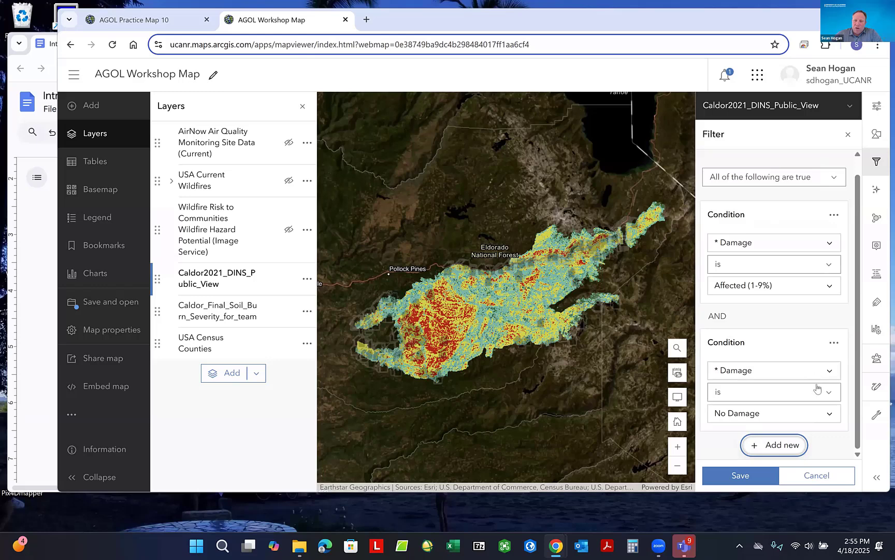
left_click(832, 372)
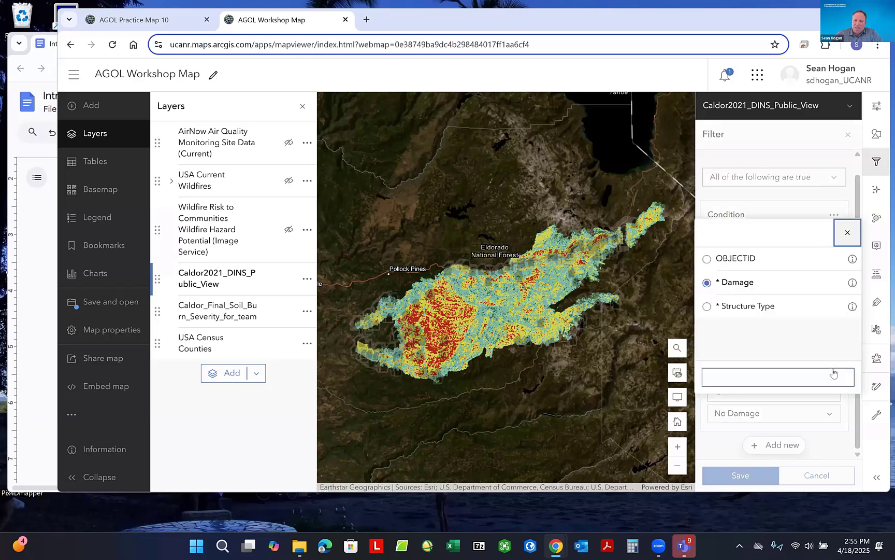
left_click(742, 309)
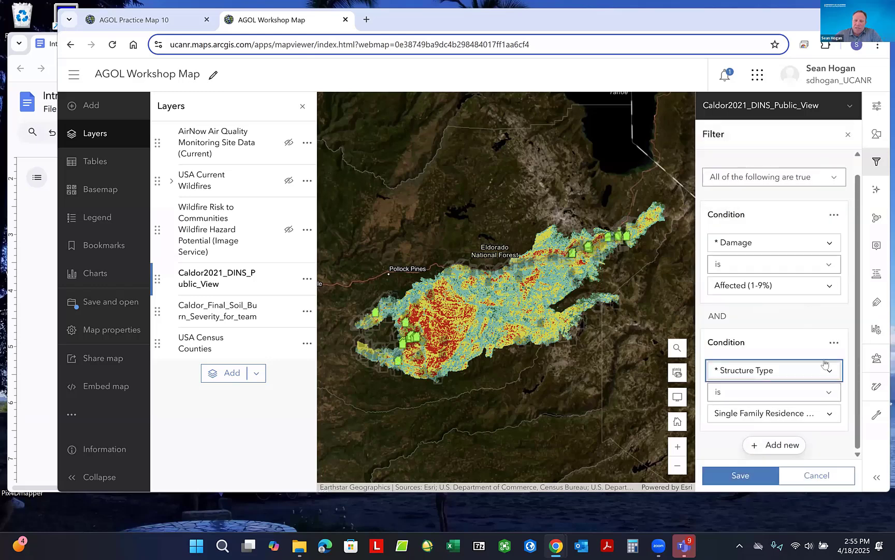
left_click(829, 414)
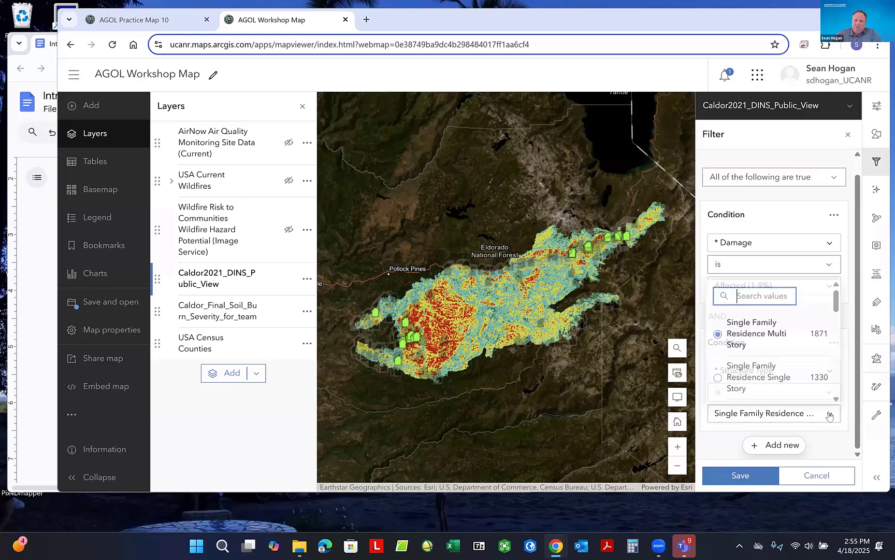
left_click(718, 379)
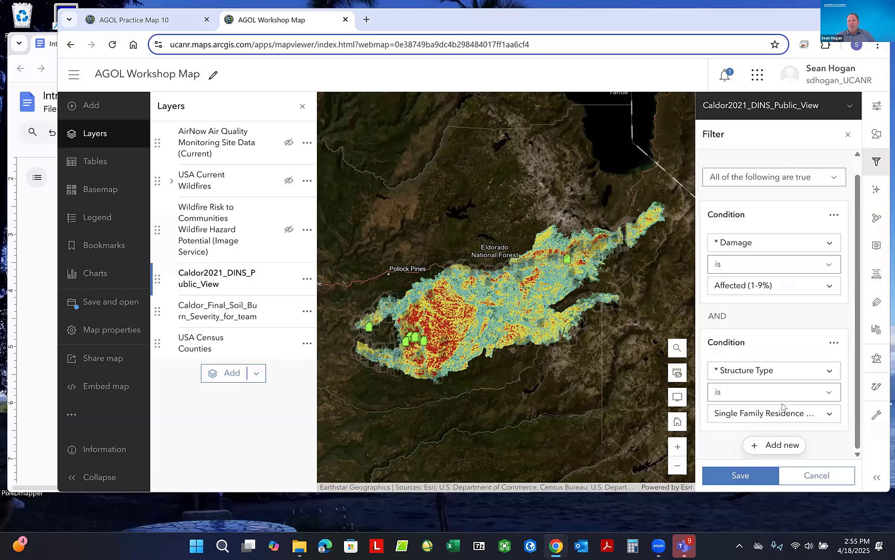
left_click(830, 414)
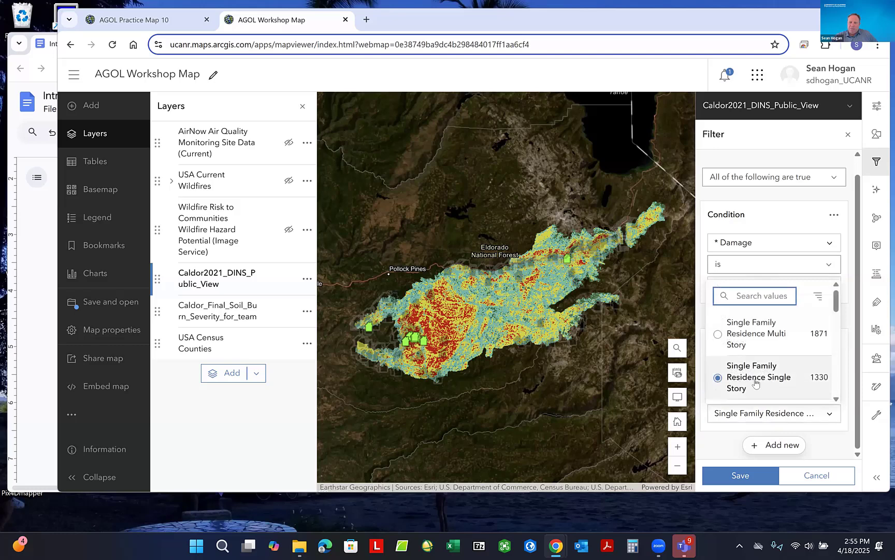
left_click(829, 414)
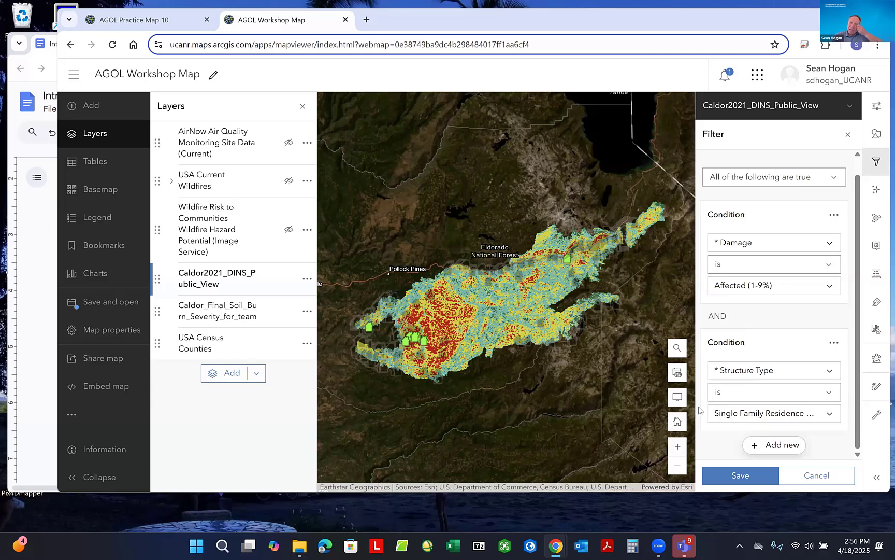
left_click(753, 472)
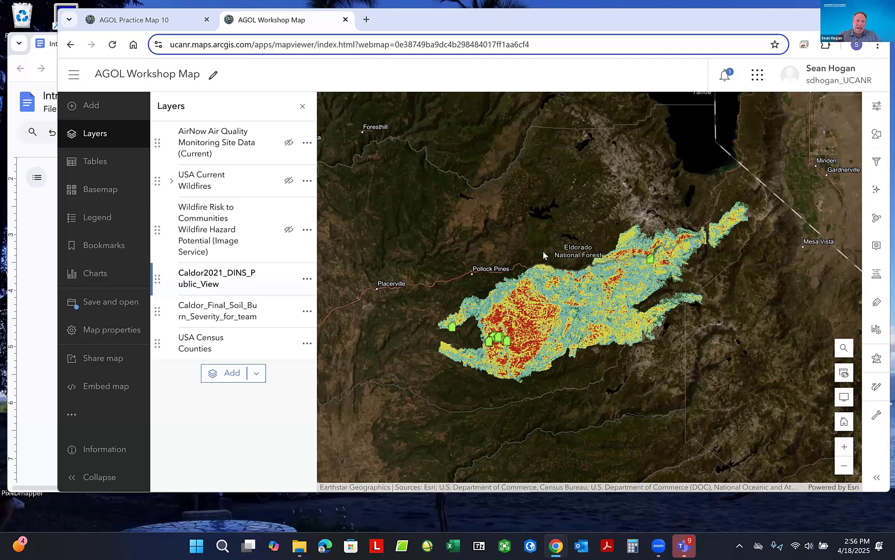
- From the Adding Tabular Data exercise, open ANR_Locations_csv.csv's Drive preview in a new tab
left_click(51, 270)
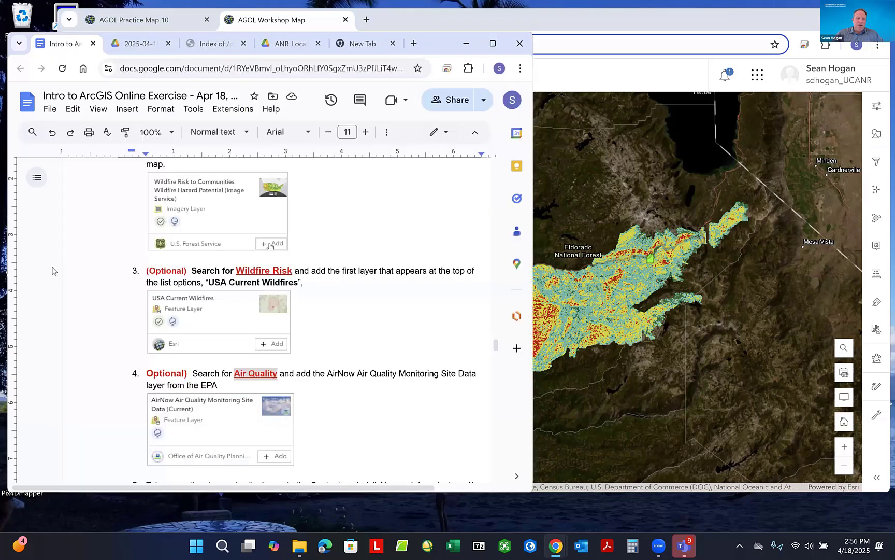
scroll(301, 285, "down", 5)
scroll(301, 284, "down", 5)
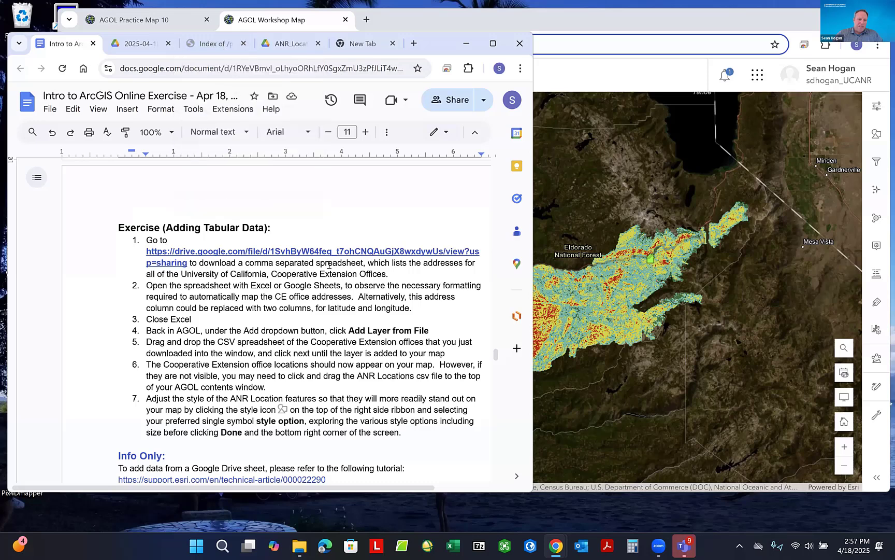
scroll(329, 265, "up", 2)
scroll(324, 254, "down", 1)
scroll(293, 227, "down", 2)
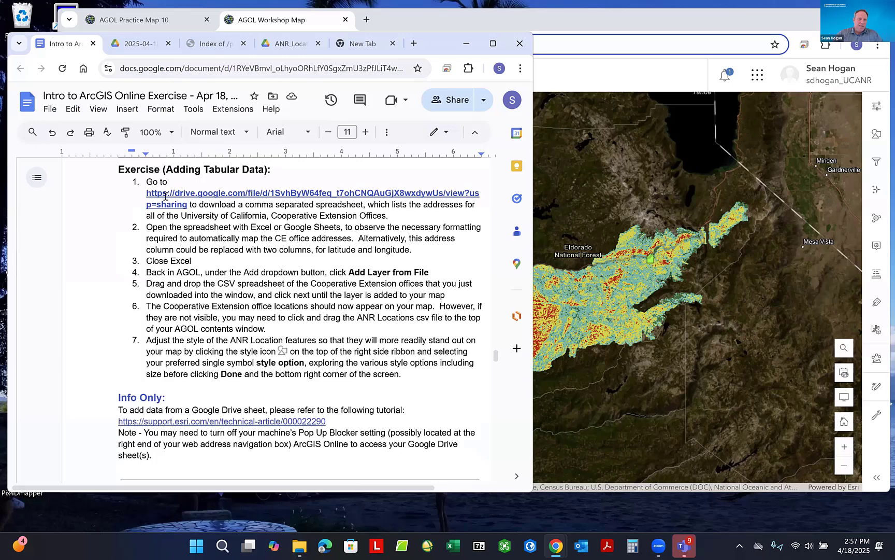
left_click(166, 196)
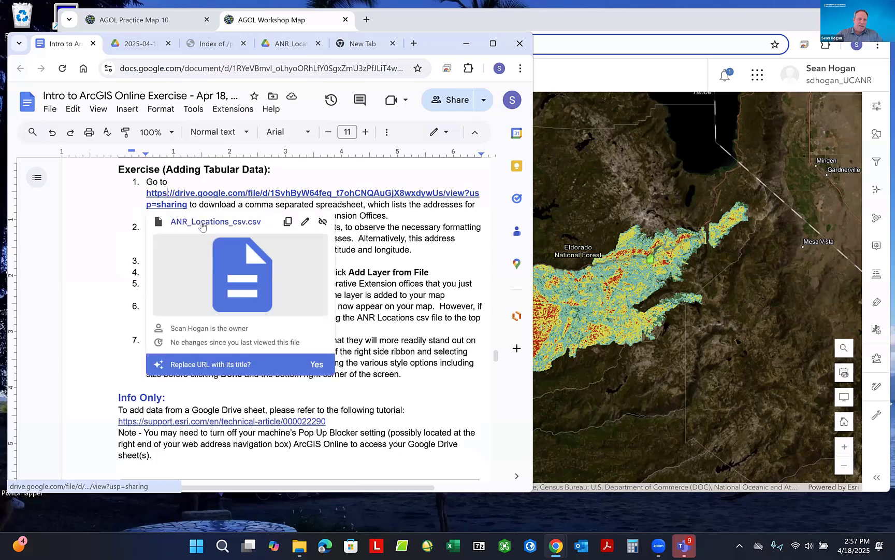
left_click(202, 223)
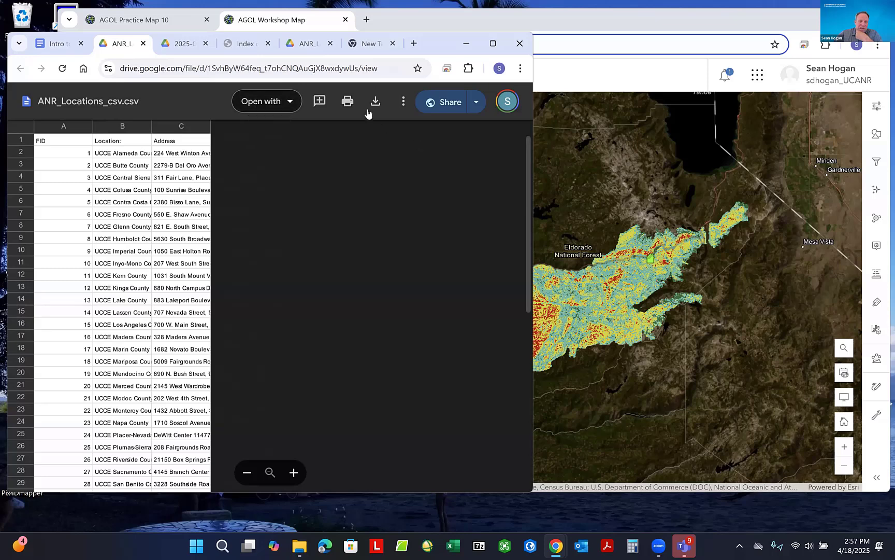
- Open the CSV in Google Sheets, widen the Location and Address columns, then return to the map
left_click(255, 102)
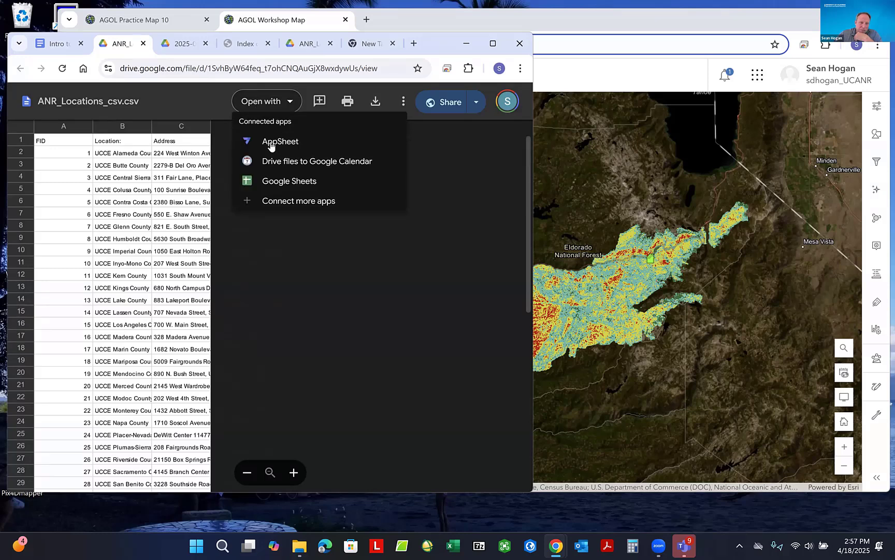
left_click(290, 181)
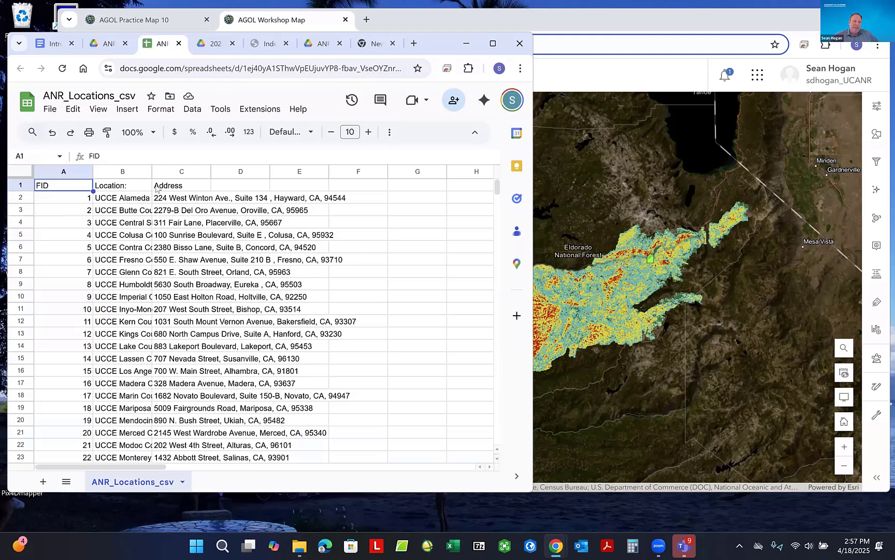
left_click_drag(152, 171, 227, 171)
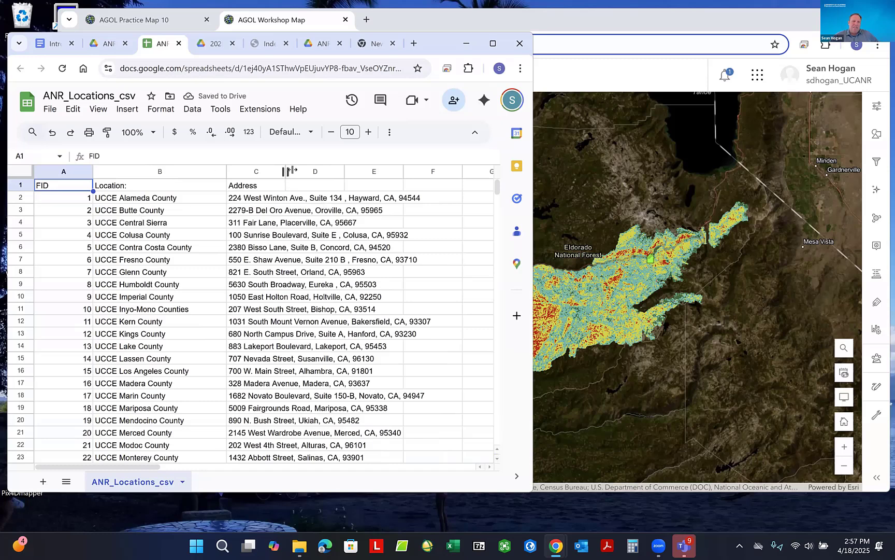
left_click_drag(285, 171, 428, 161)
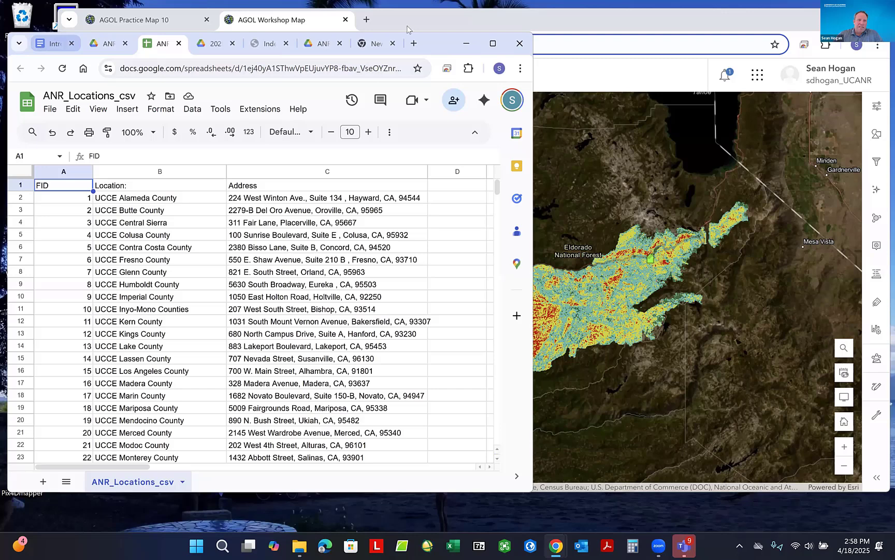
left_click(267, 21)
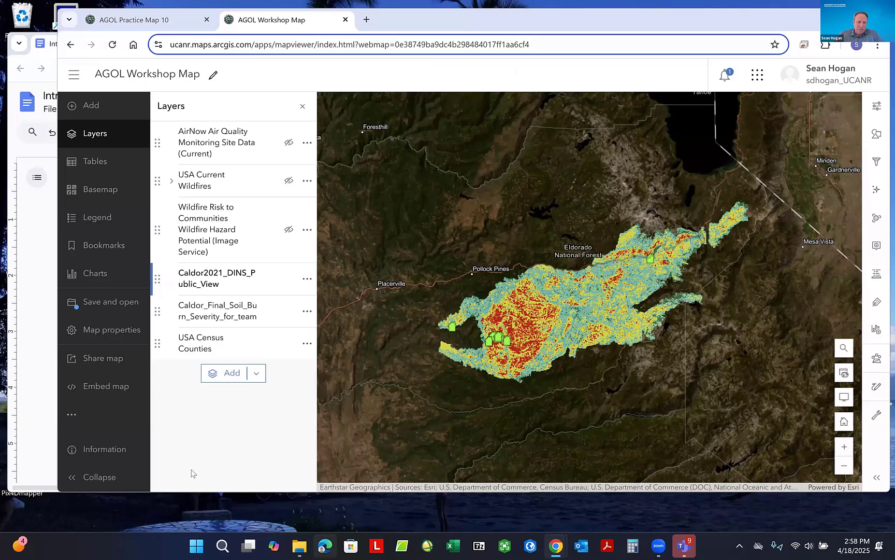
- Rename ANR_Locations9_csv to ANR_Locations10_csv in Downloads and minimize the Explorer window
mouse_move(300, 546)
left_click(184, 510)
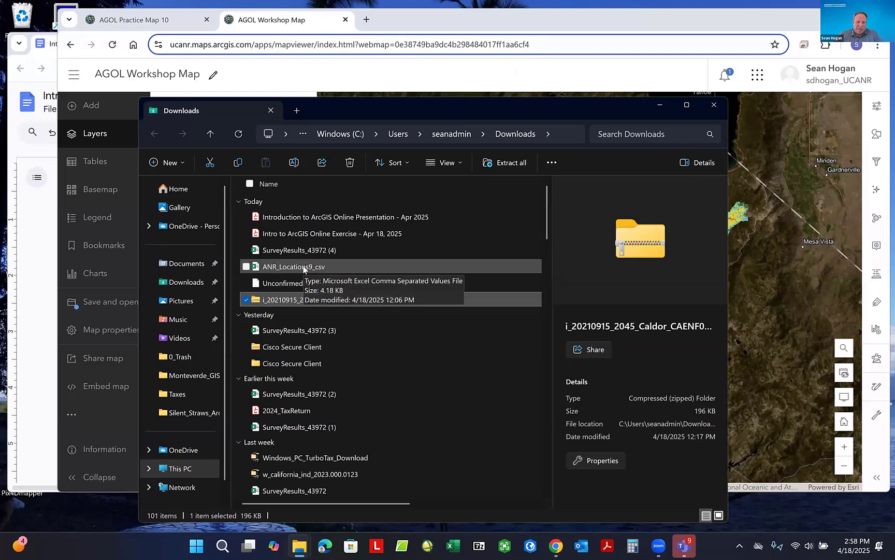
left_click(306, 268)
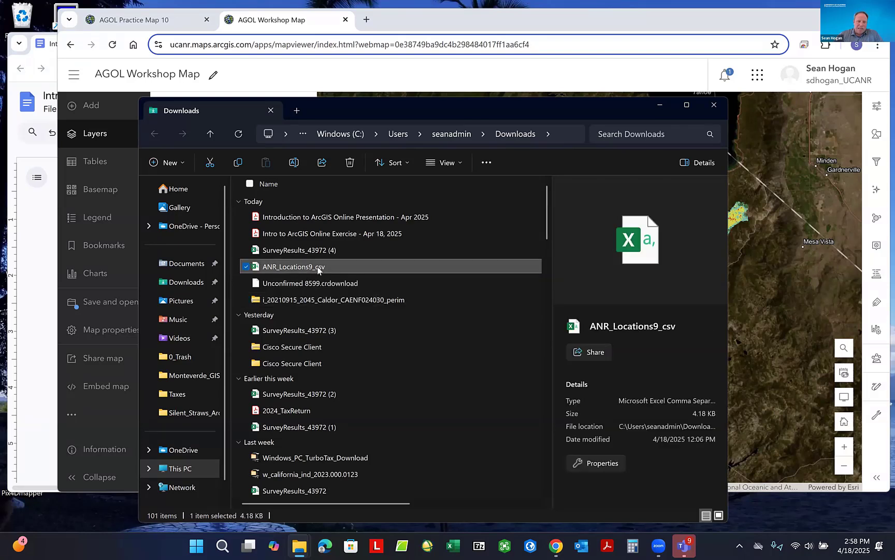
left_click(313, 269)
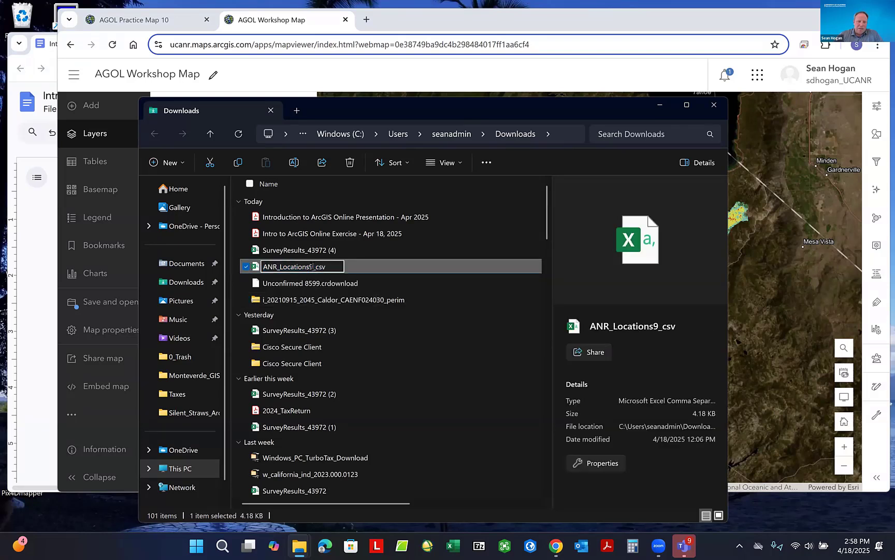
left_click(311, 268)
type("10")
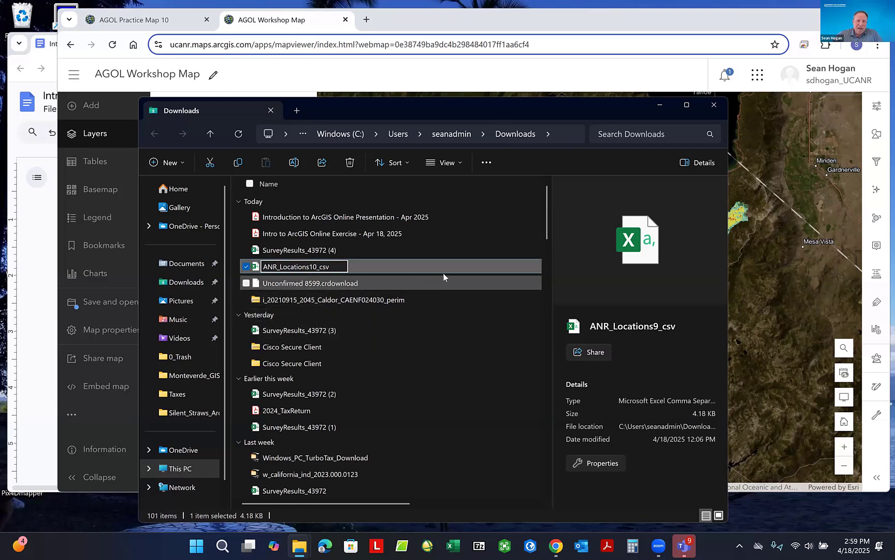
left_click(463, 284)
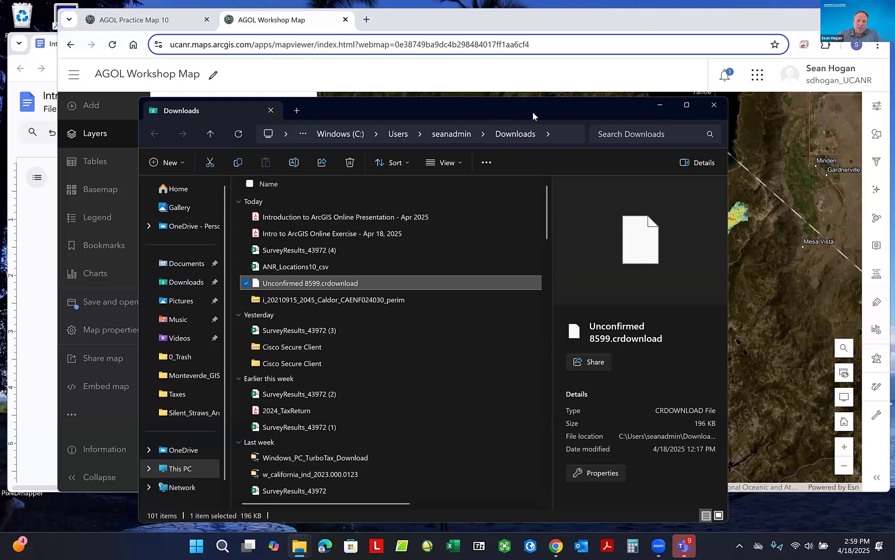
left_click(659, 105)
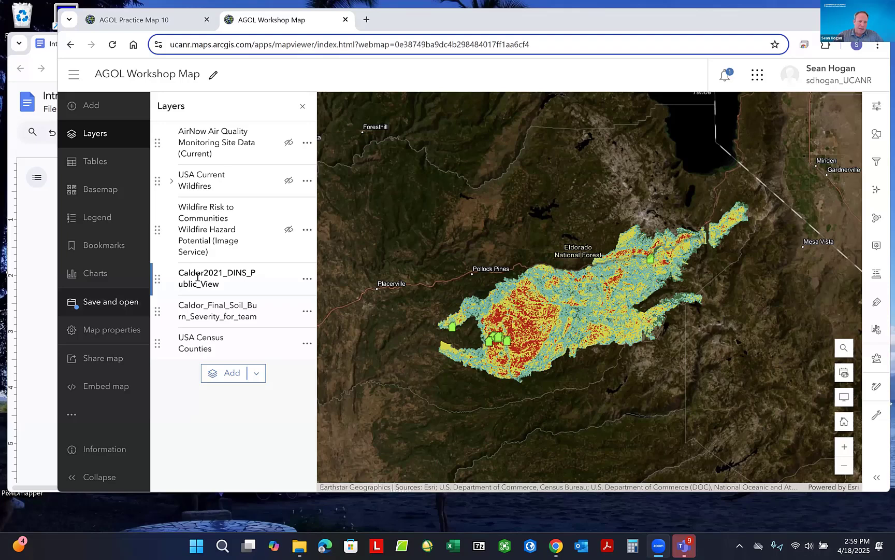
key("alt+Tab")
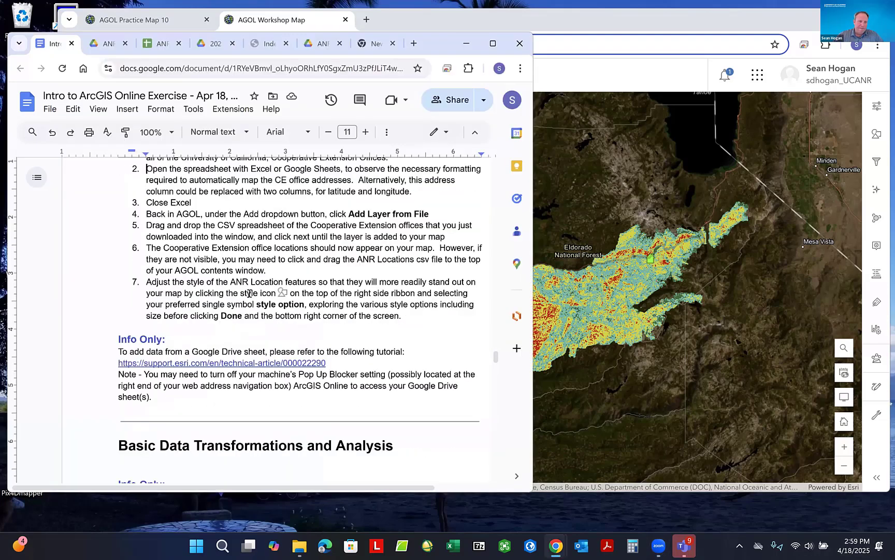
scroll(182, 298, "up", 5)
left_click_drag(144, 310, 190, 322)
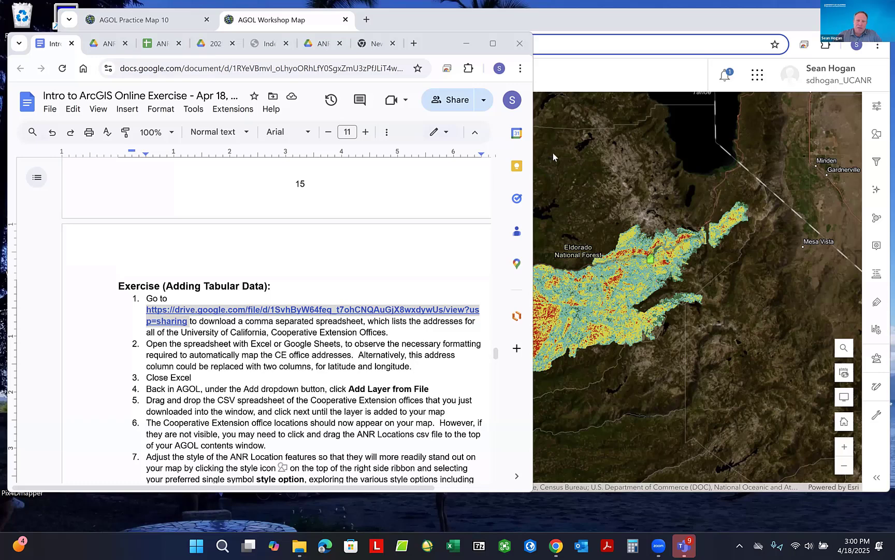
left_click(592, 80)
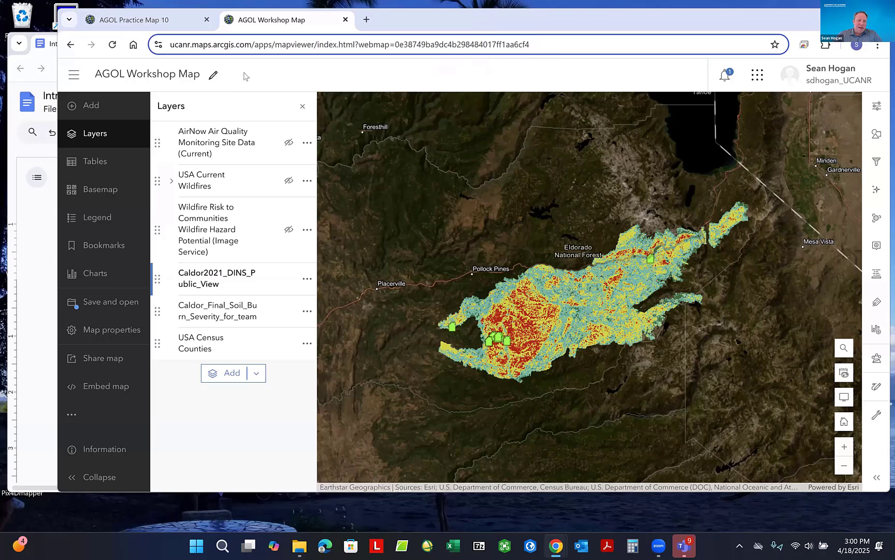
- After checking Browse layers and My content, choose Add layer from file from the Add menu
left_click(75, 106)
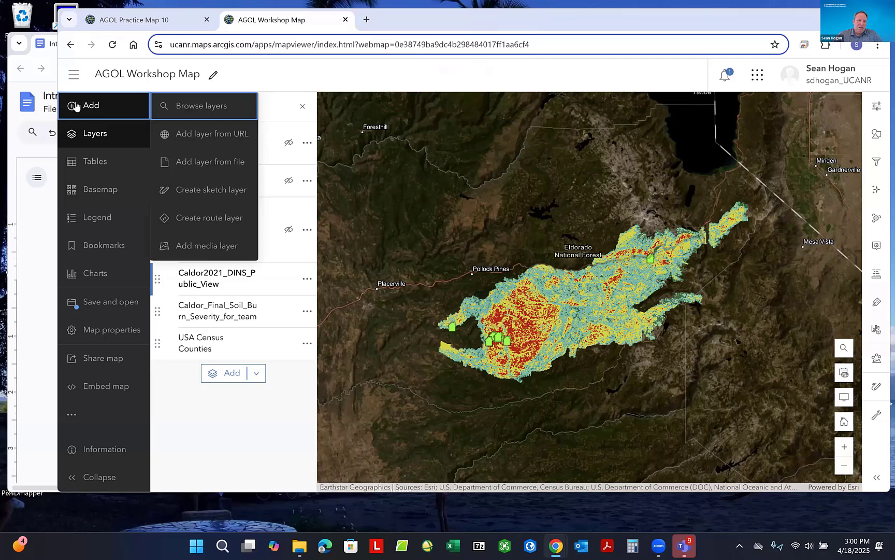
left_click(194, 109)
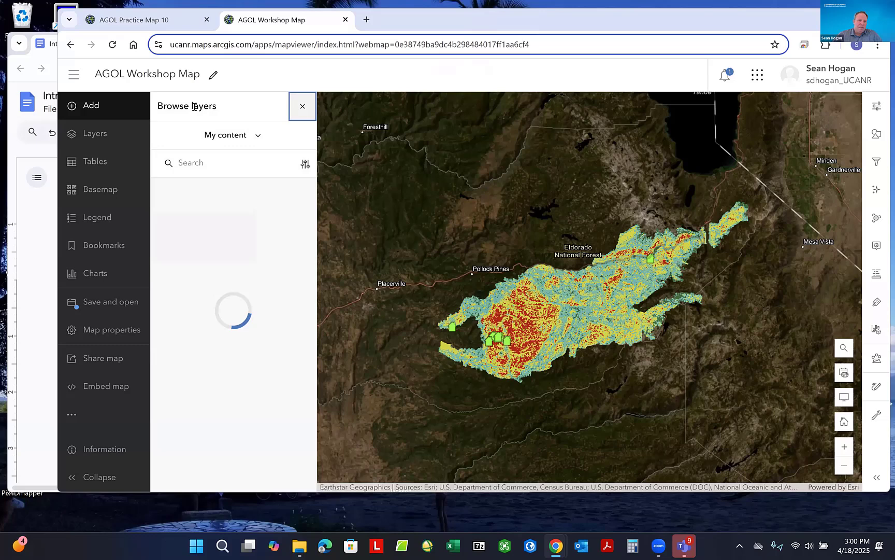
left_click(257, 137)
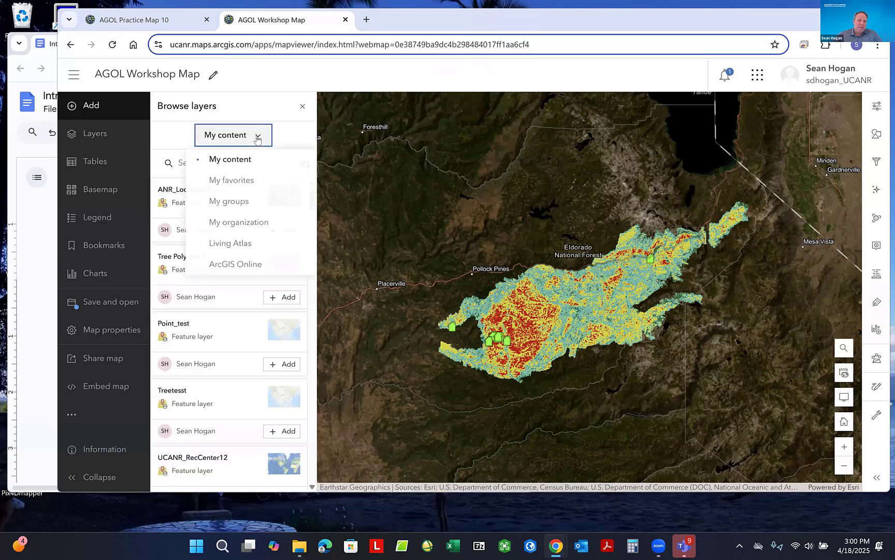
left_click(111, 106)
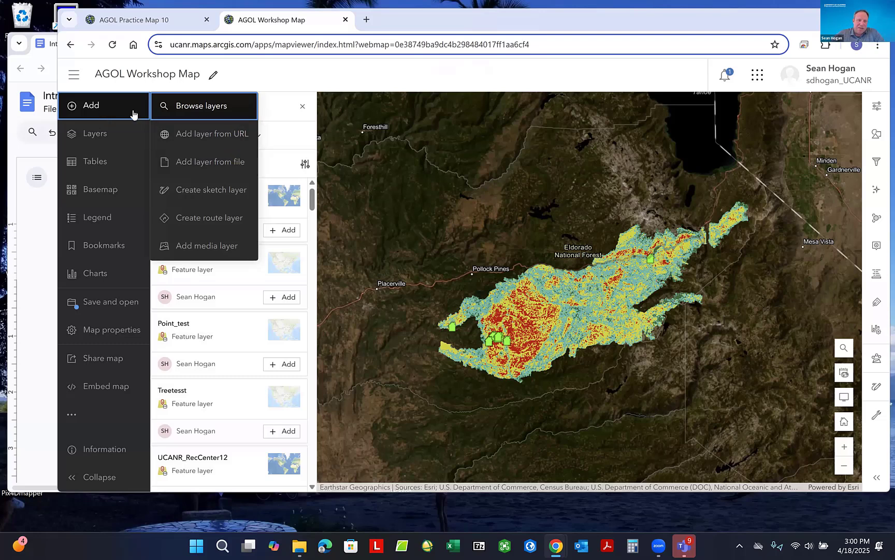
left_click(206, 164)
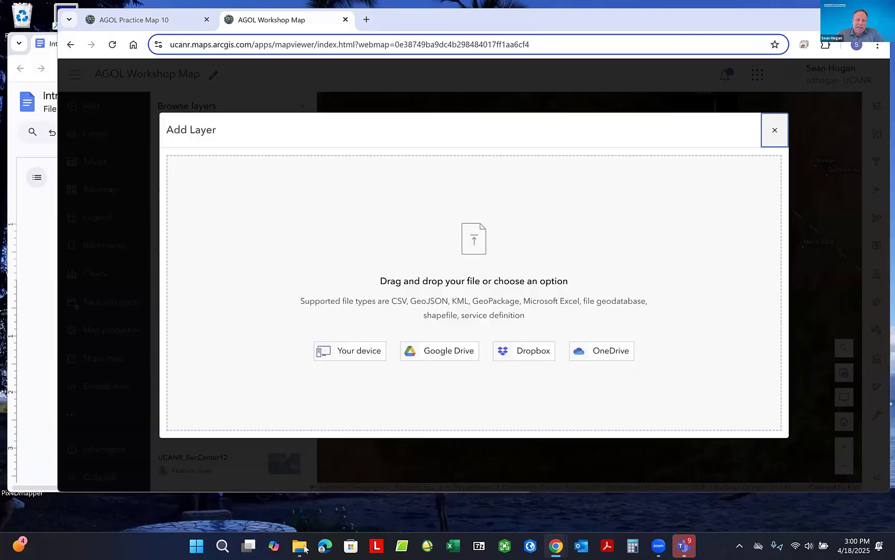
- Drag ANR_Locations10_csv from Downloads in as a hosted feature layer, keeping FID, Location and Address fields
mouse_move(291, 533)
left_click(186, 485)
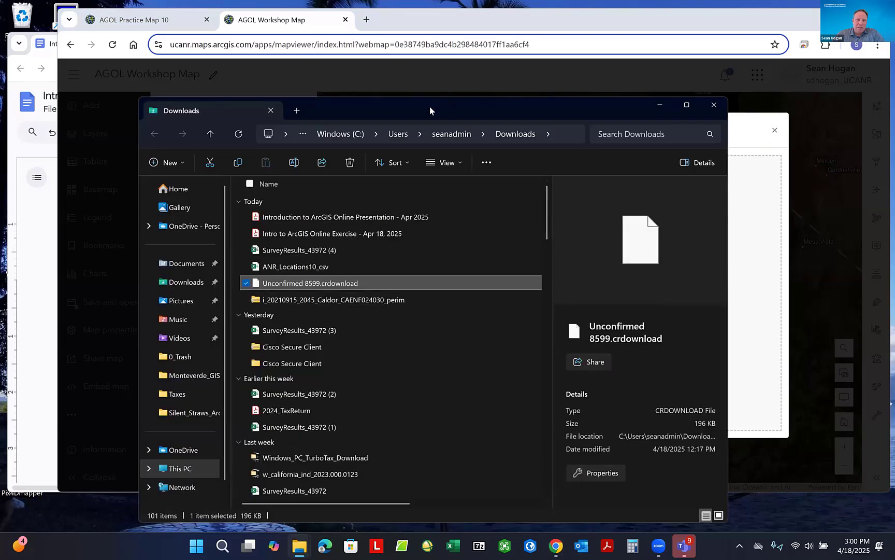
left_click_drag(430, 106, 652, 124)
left_click(517, 285)
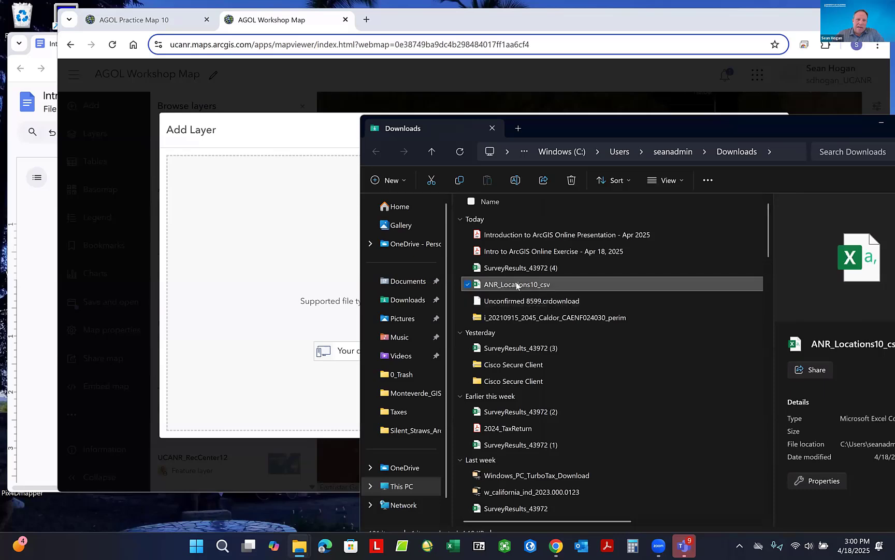
left_click_drag(244, 234, 424, 200)
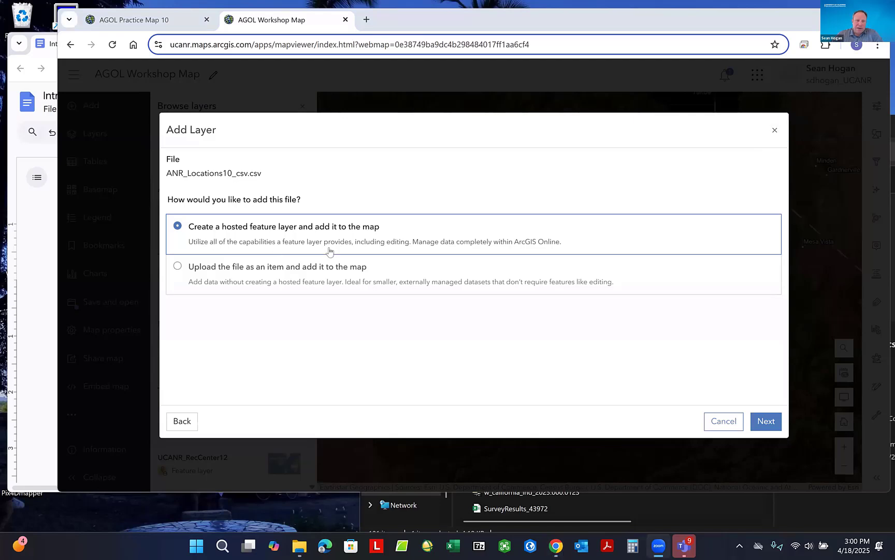
left_click(772, 423)
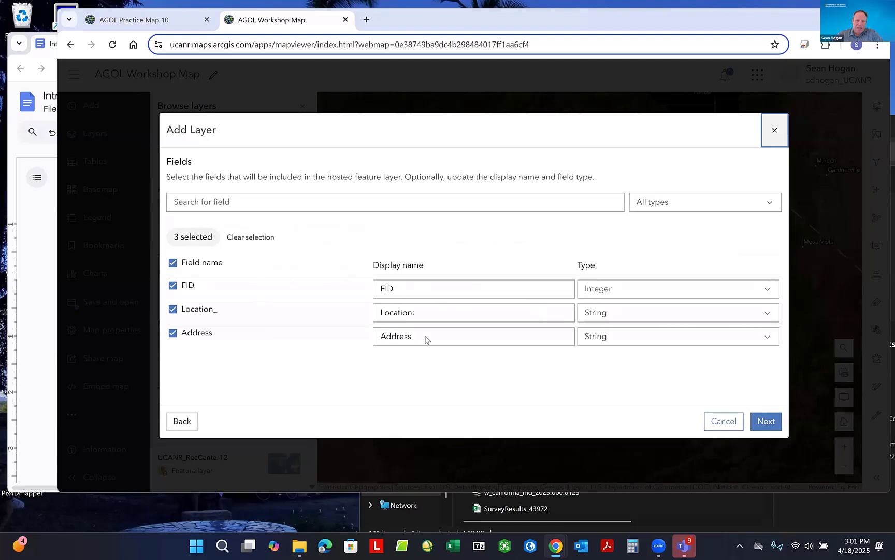
left_click(766, 421)
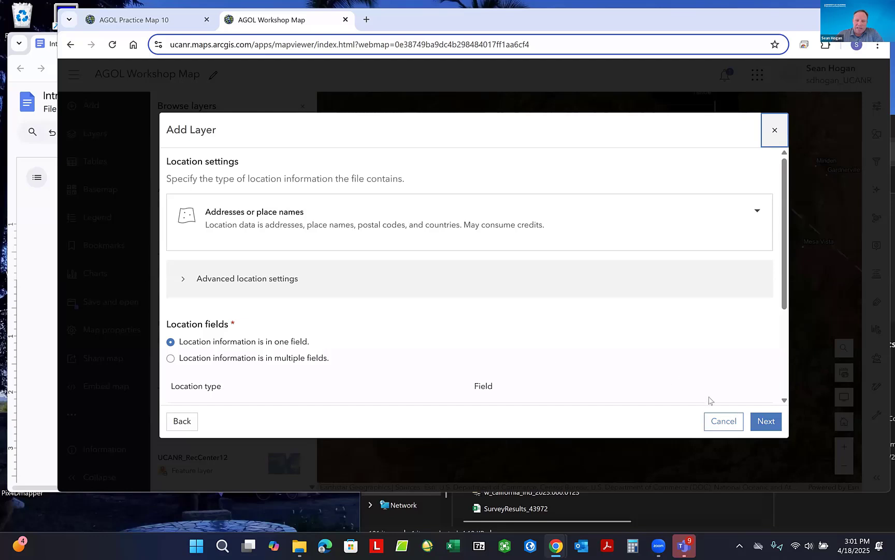
- Accept the address-based location settings and tag the new layer 'junk'
left_click(767, 421)
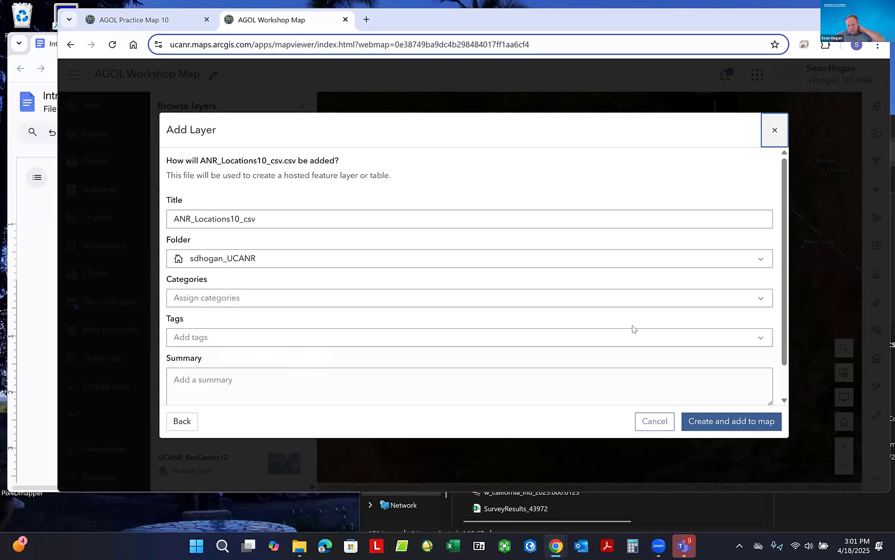
left_click(197, 338)
type("Junk")
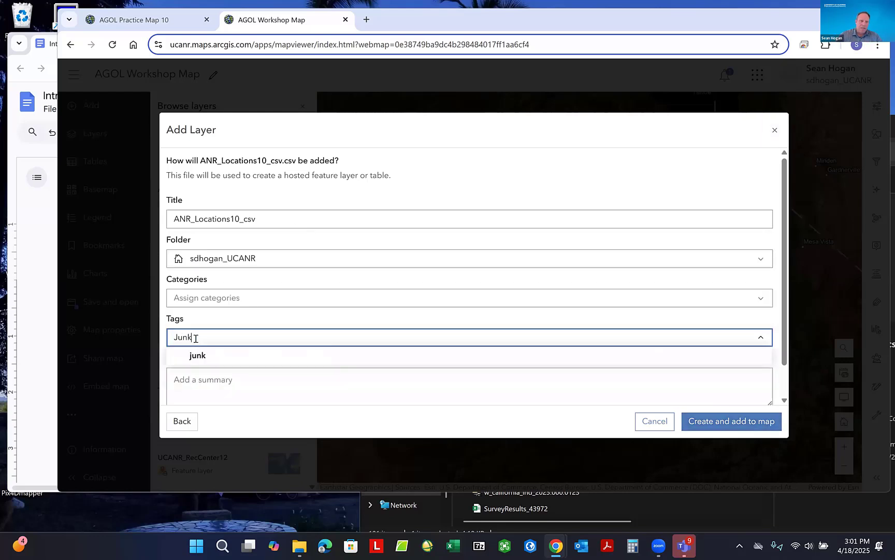
left_click(190, 357)
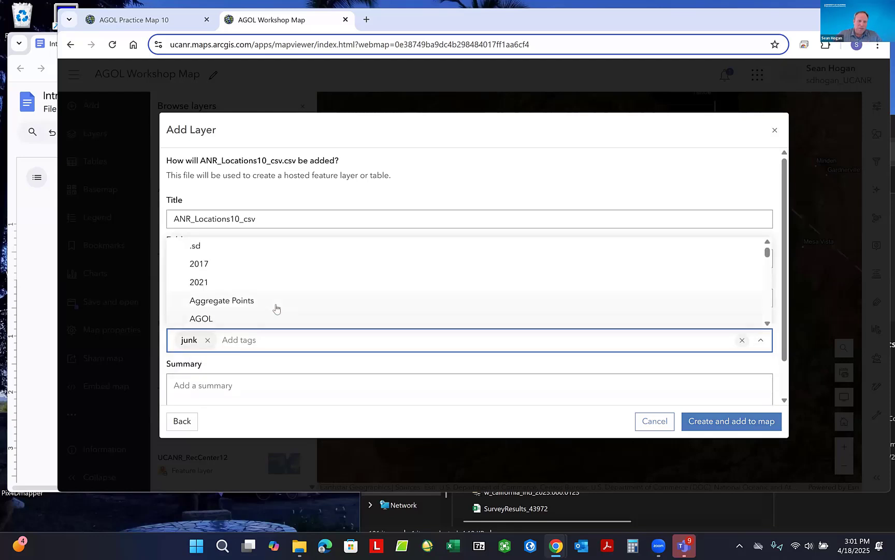
scroll(276, 308, "down", 1)
scroll(456, 305, "up", 1)
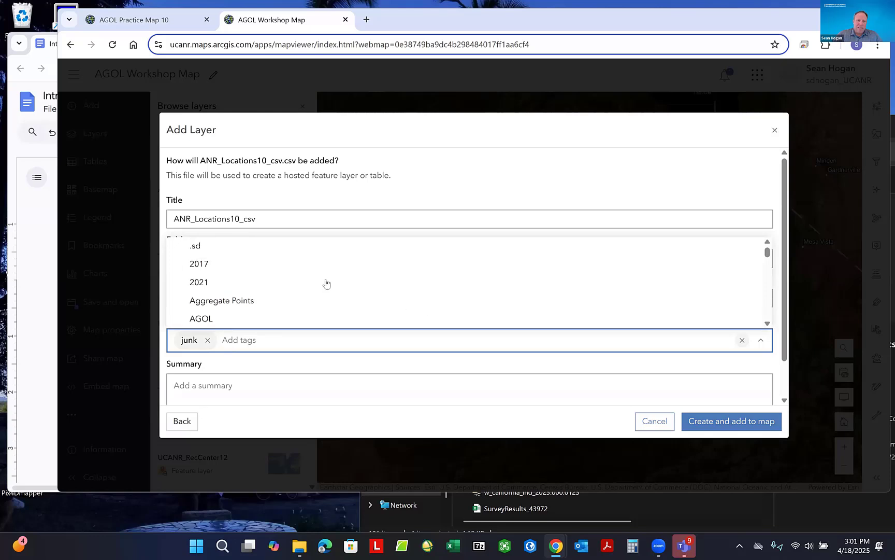
- Create the ANR_Locations10_csv layer and add it to the Caldor Fire map
left_click(725, 423)
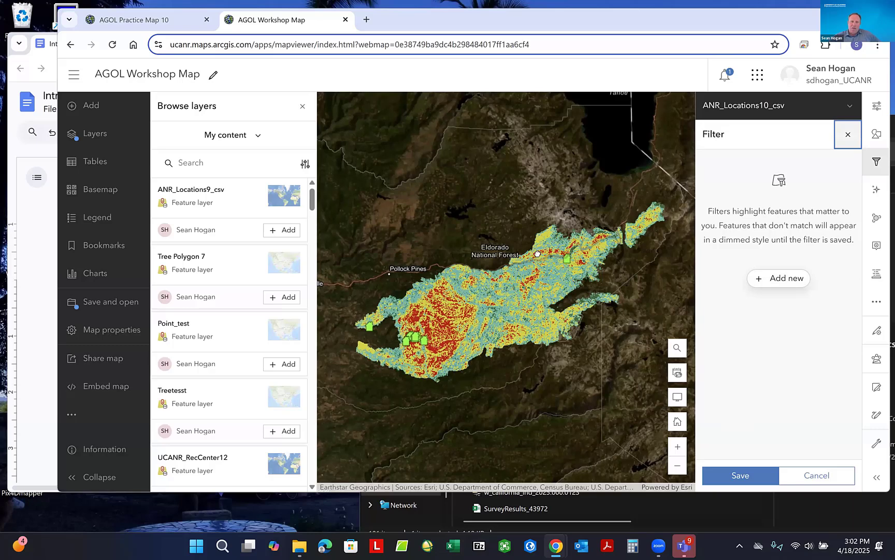
scroll(525, 252, "down", 1)
scroll(511, 244, "down", 1)
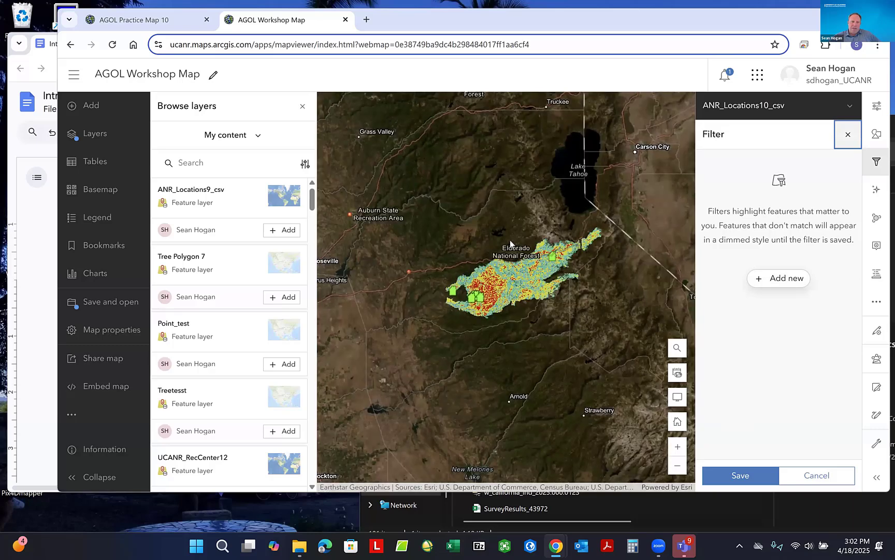
scroll(510, 241, "up", 2)
scroll(510, 240, "down", 1)
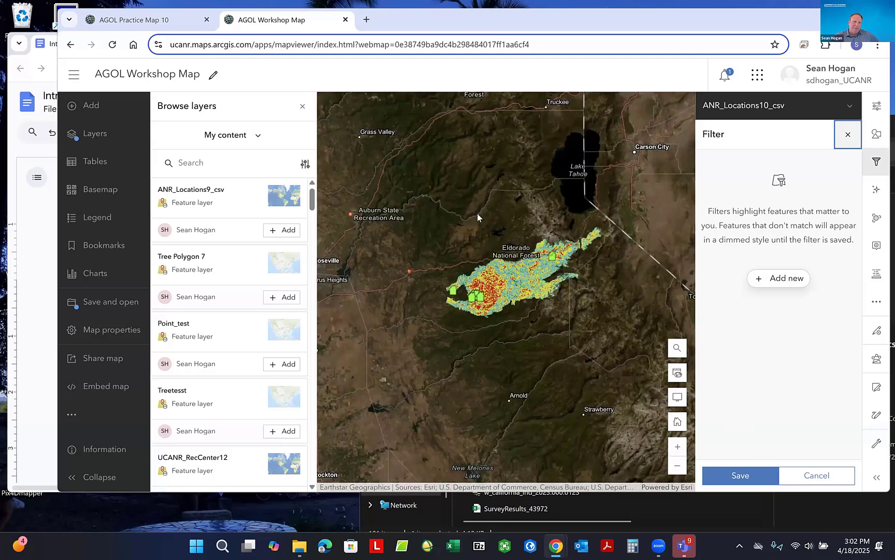
- Show the map's Layers list and select the ANR_Locations10_csv layer
left_click(102, 138)
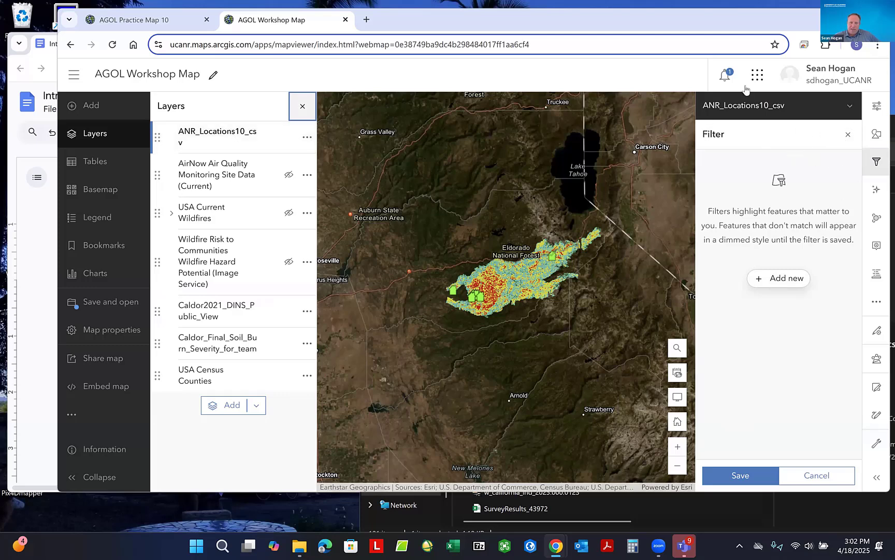
left_click(224, 143)
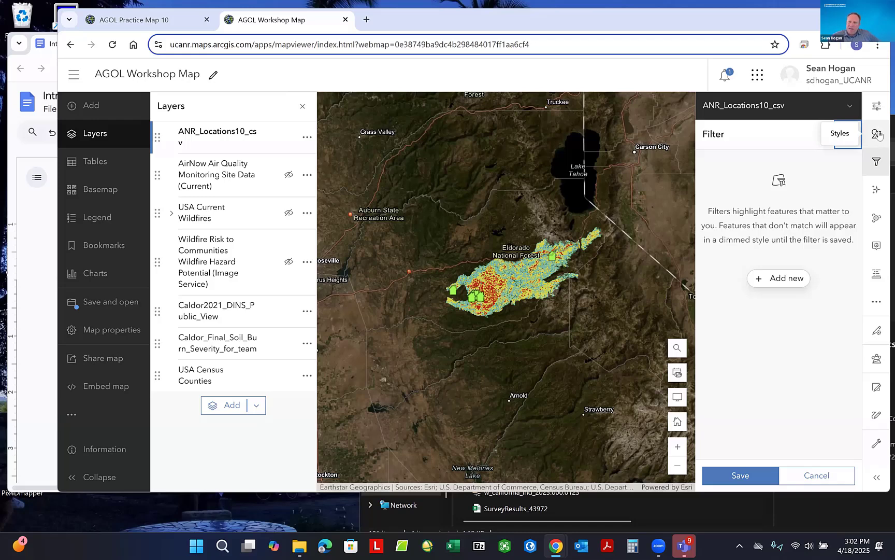
- Open Styles, then the Symbol style settings of the single-symbol Location style
left_click(877, 136)
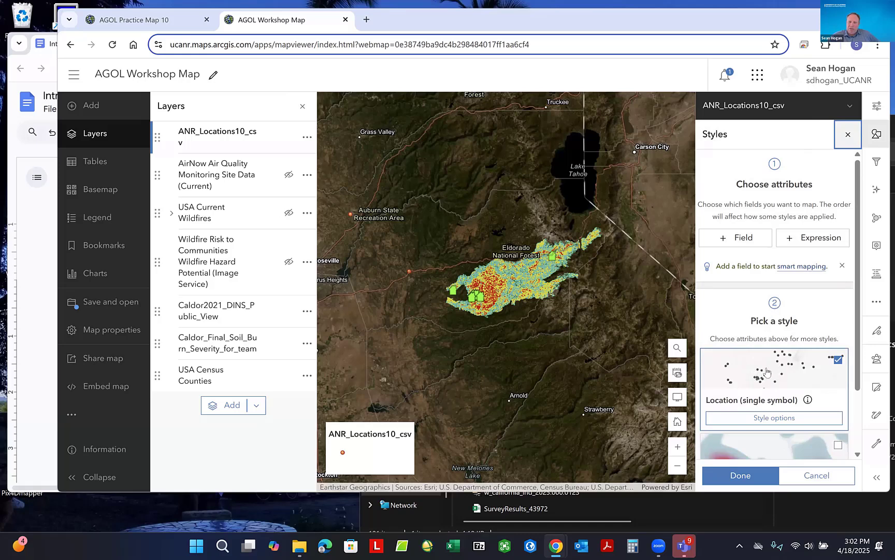
left_click(767, 372)
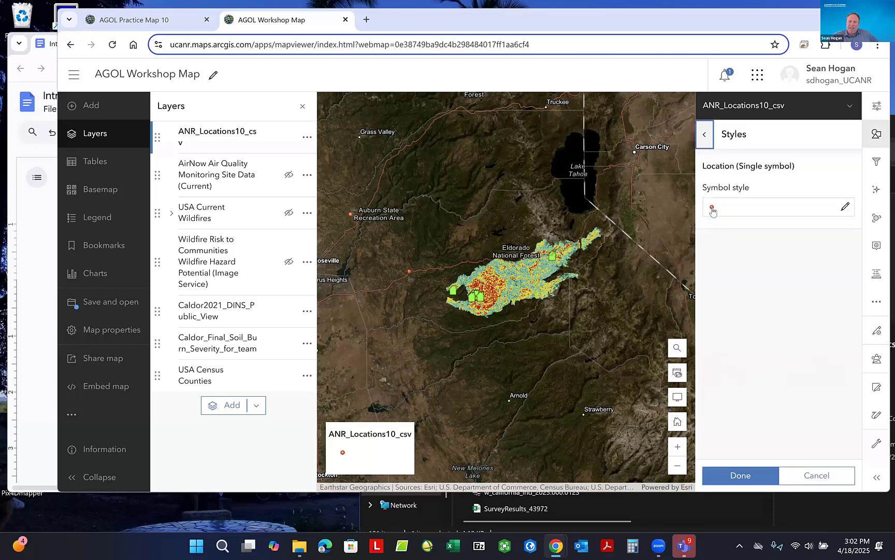
left_click(712, 210)
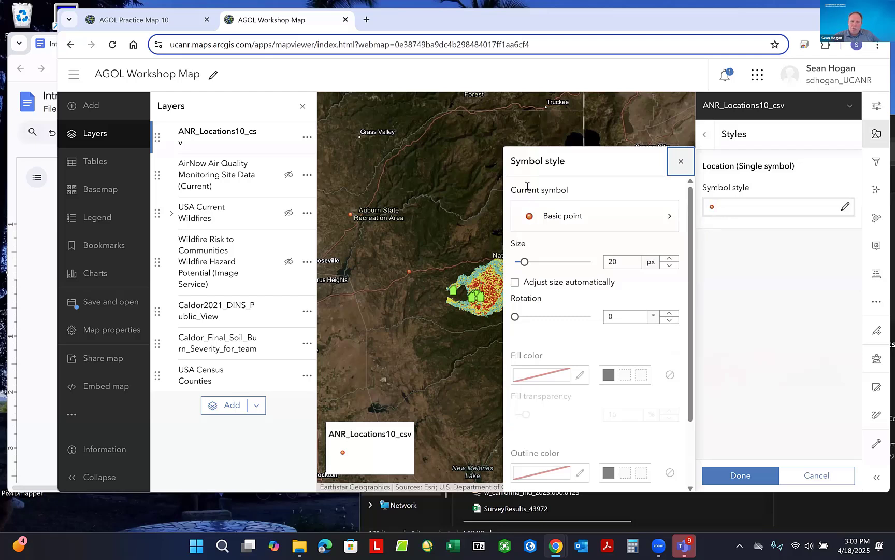
- Replace the point symbol with the building icon from the Government symbol category
left_click(557, 217)
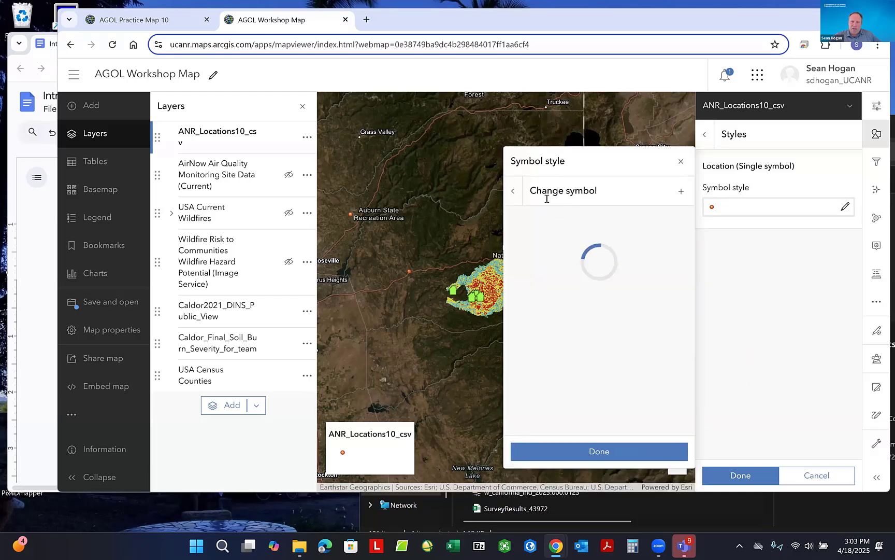
left_click(519, 191)
left_click(584, 216)
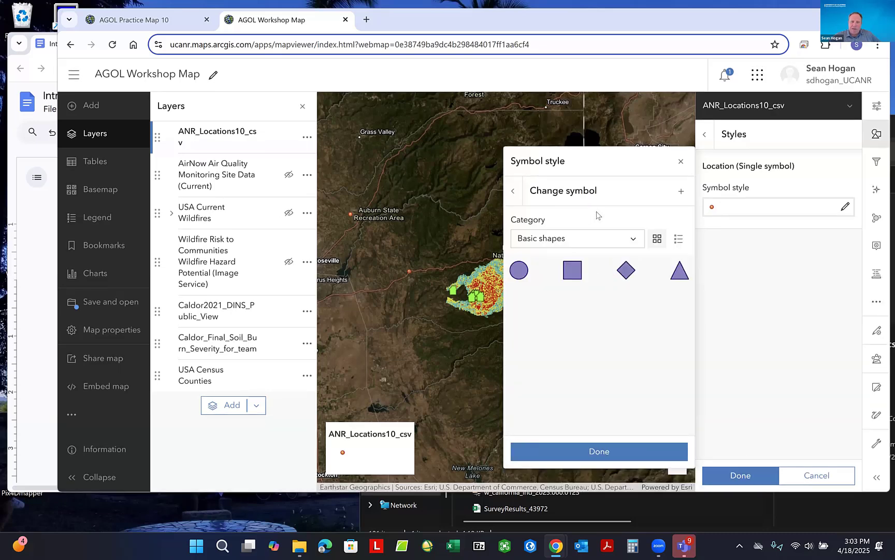
left_click(633, 240)
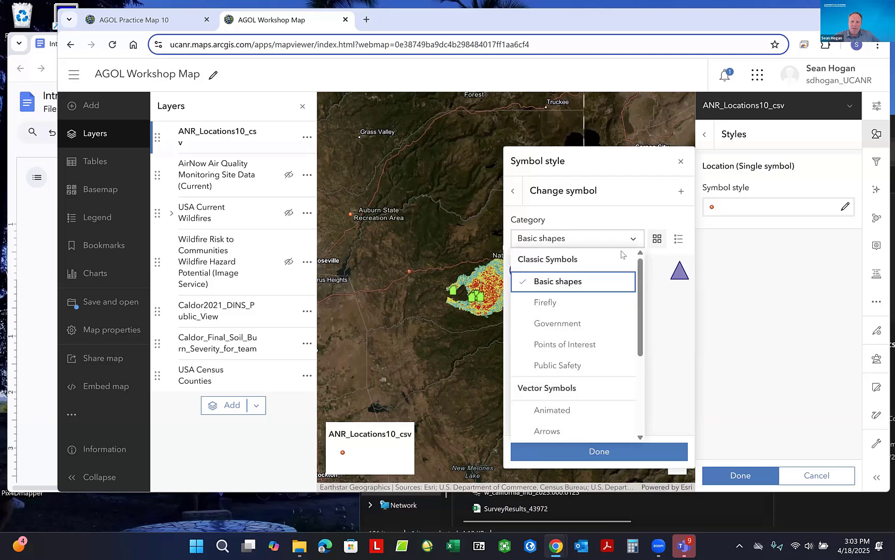
left_click(557, 326)
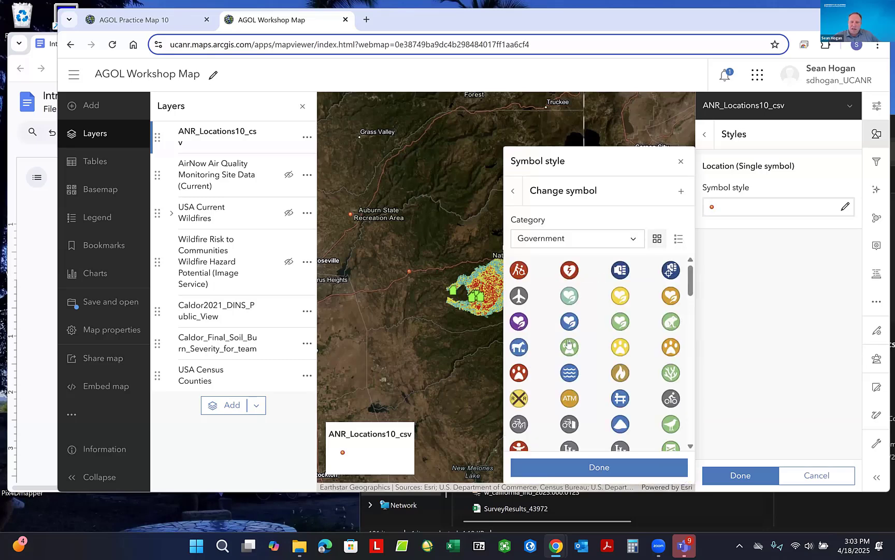
scroll(580, 310, "down", 10)
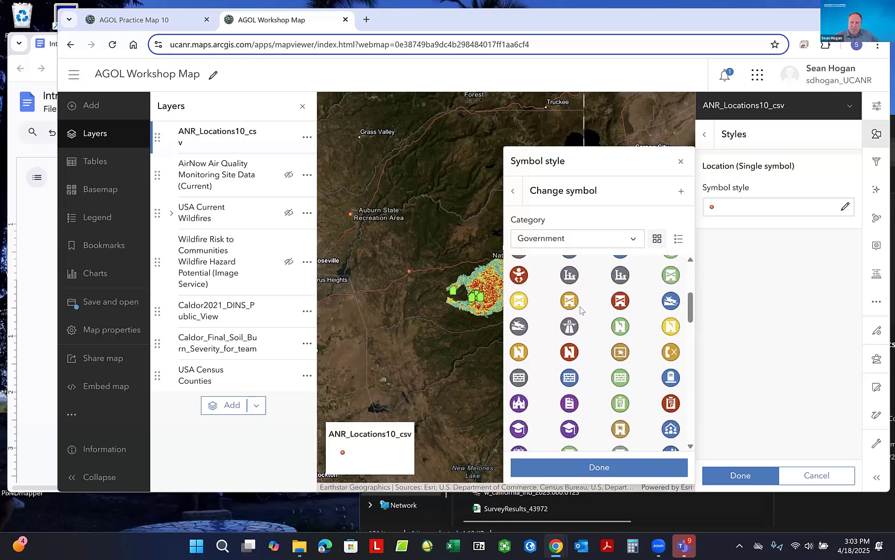
scroll(578, 312, "down", 5)
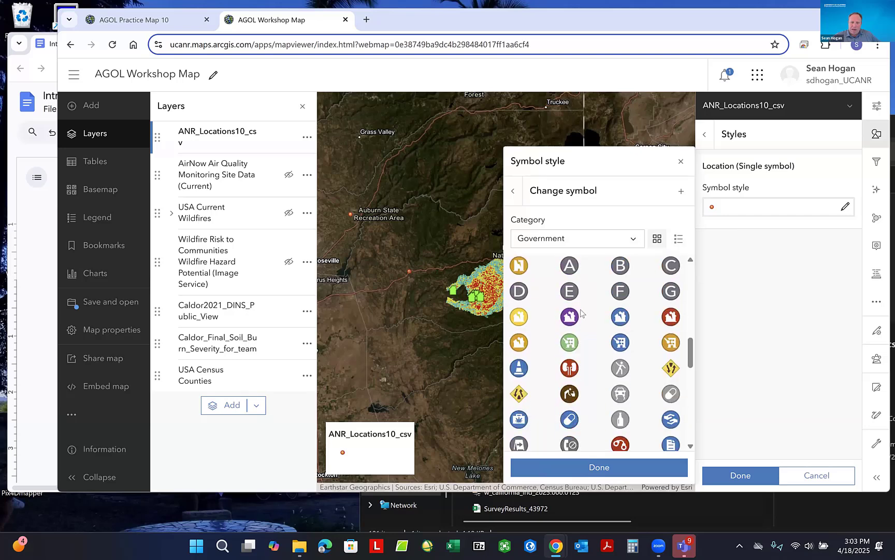
scroll(581, 311, "down", 2)
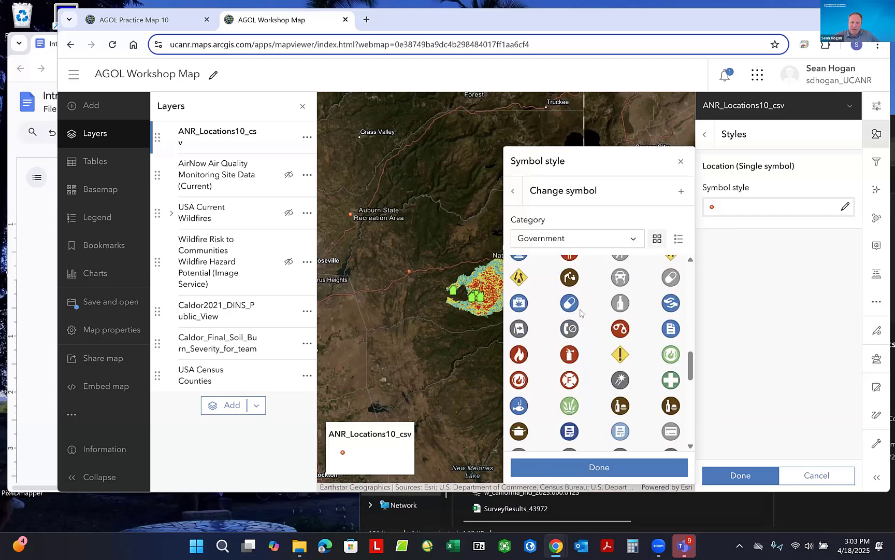
scroll(574, 331, "down", 5)
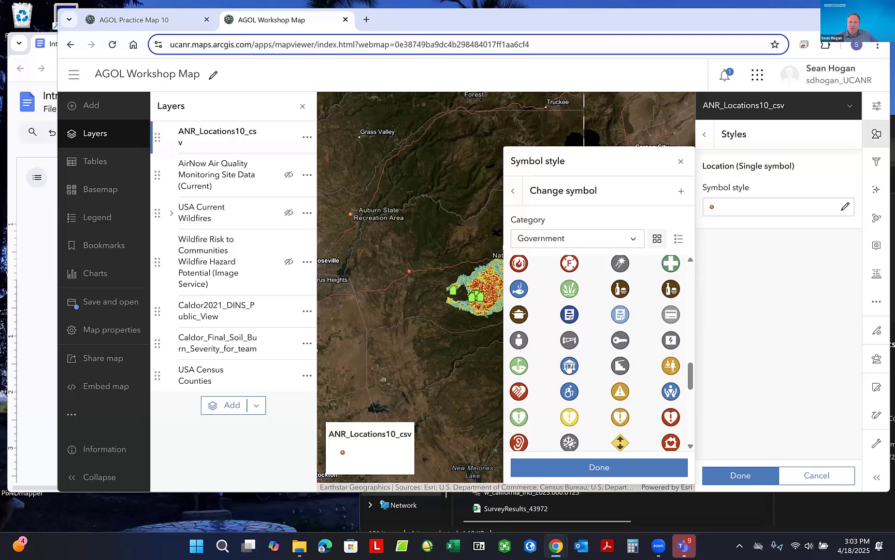
left_click(569, 367)
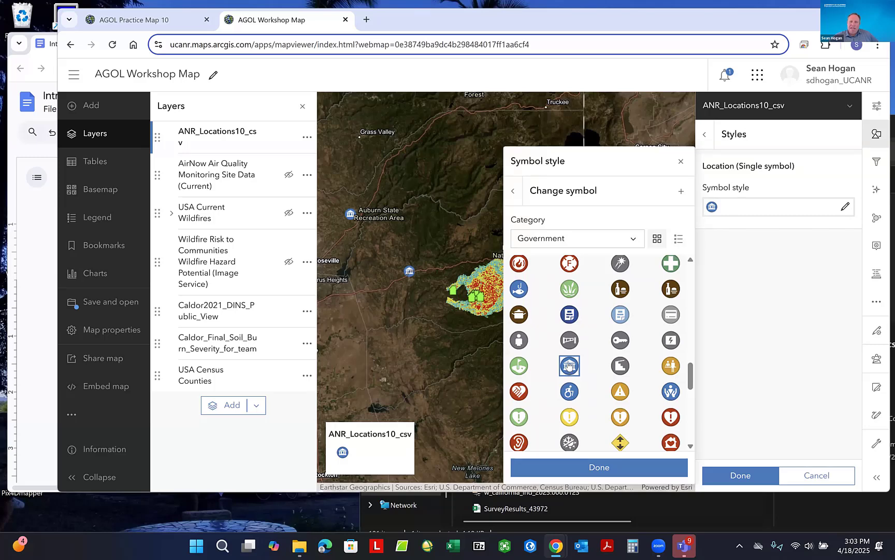
left_click(596, 468)
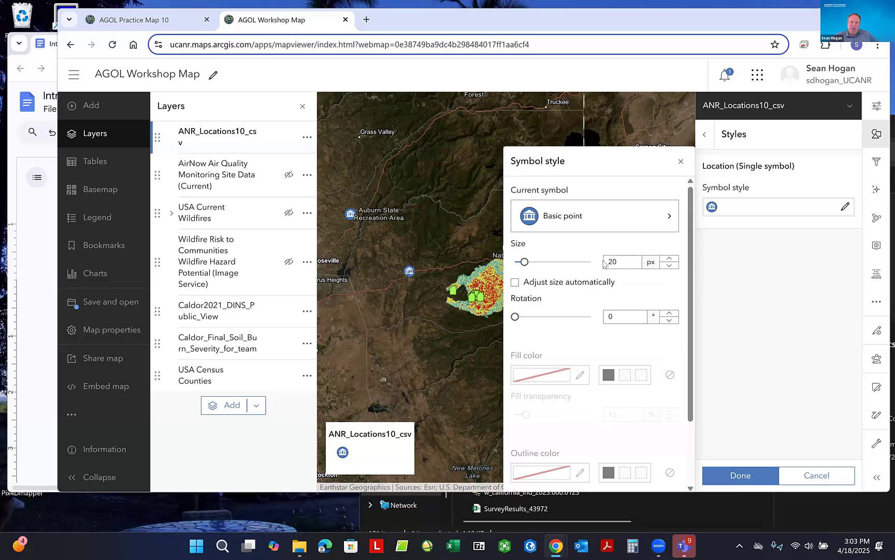
- Enlarge the symbol size to 30 px and apply the style
double_click(604, 263)
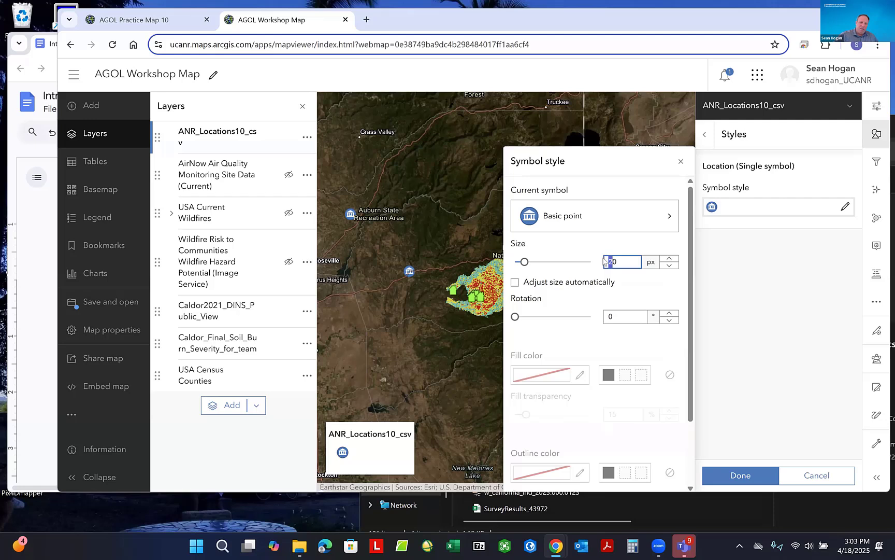
type("30")
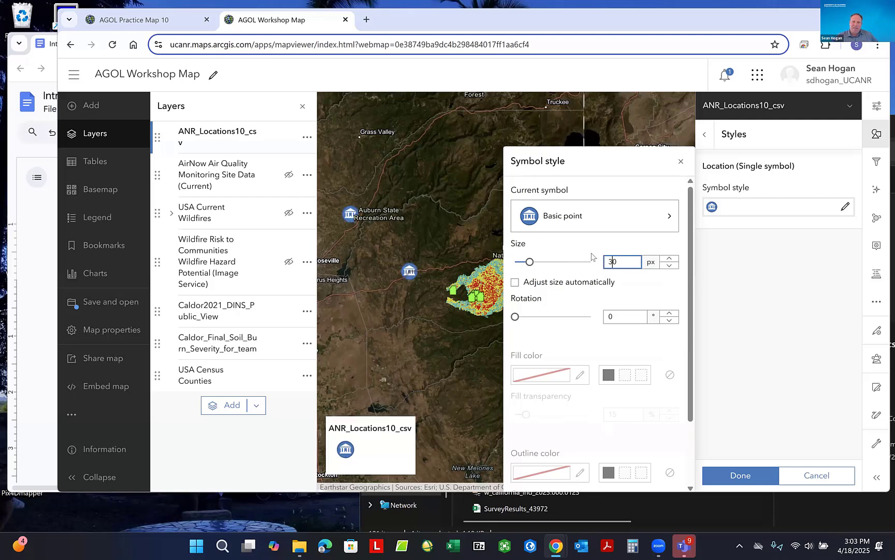
left_click(742, 477)
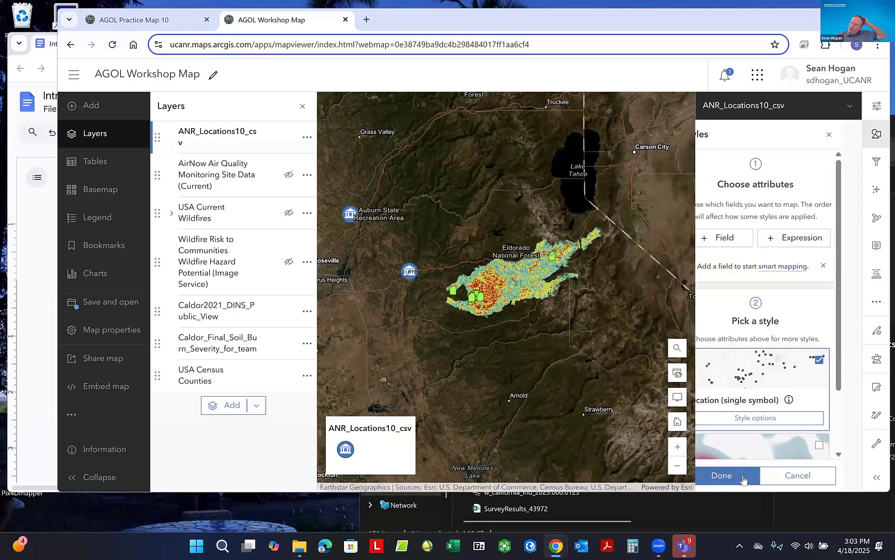
- Close the Styles pane and zoom the map in on the Caldor fire burn area
left_click(741, 475)
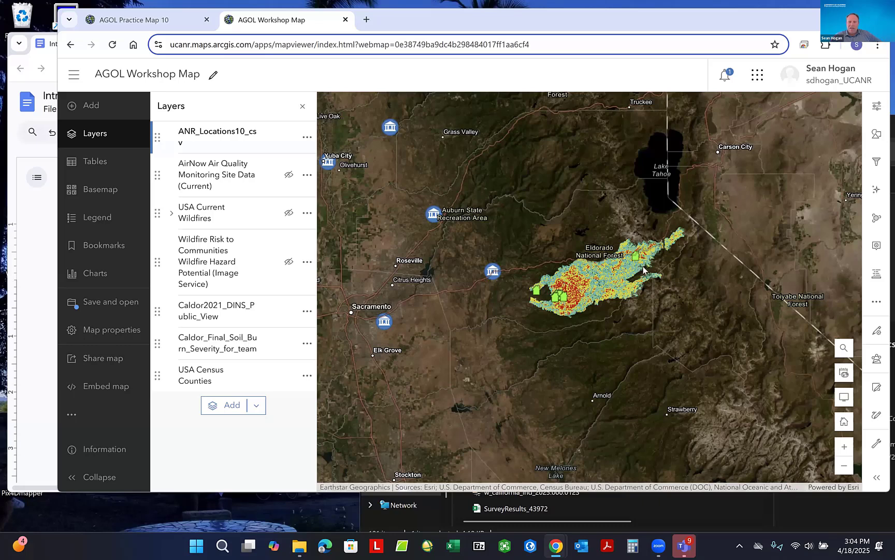
scroll(632, 258, "up", 1)
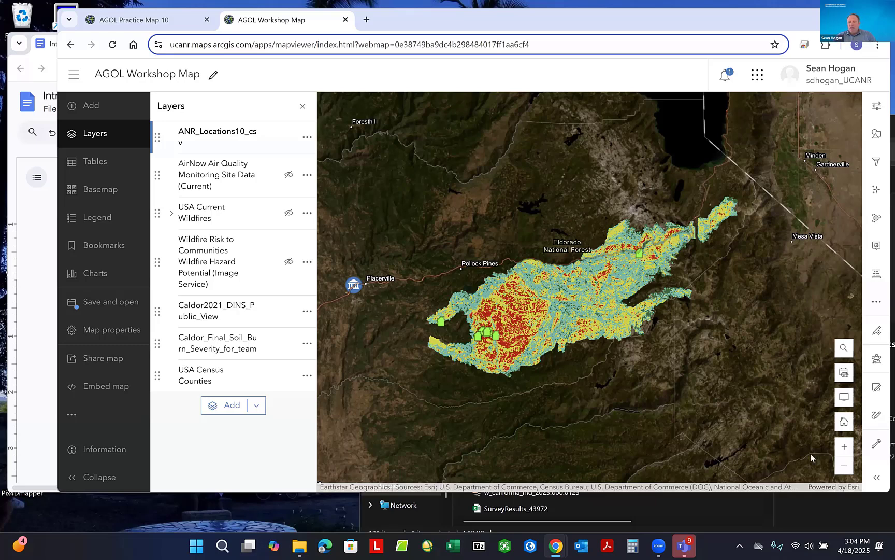
mouse_move(860, 548)
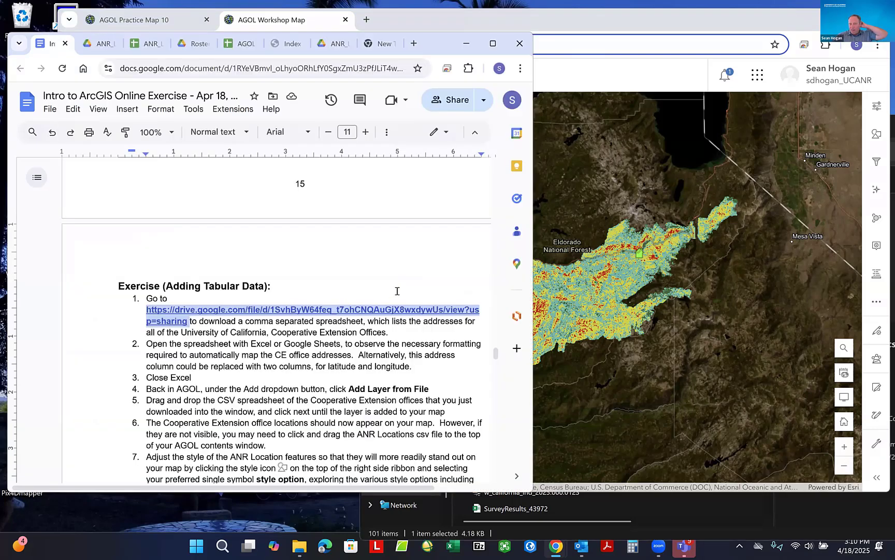
- Scroll the exercise doc back to Adding Tabular Data and select the 'Info Only:' heading
scroll(374, 296, "down", 3)
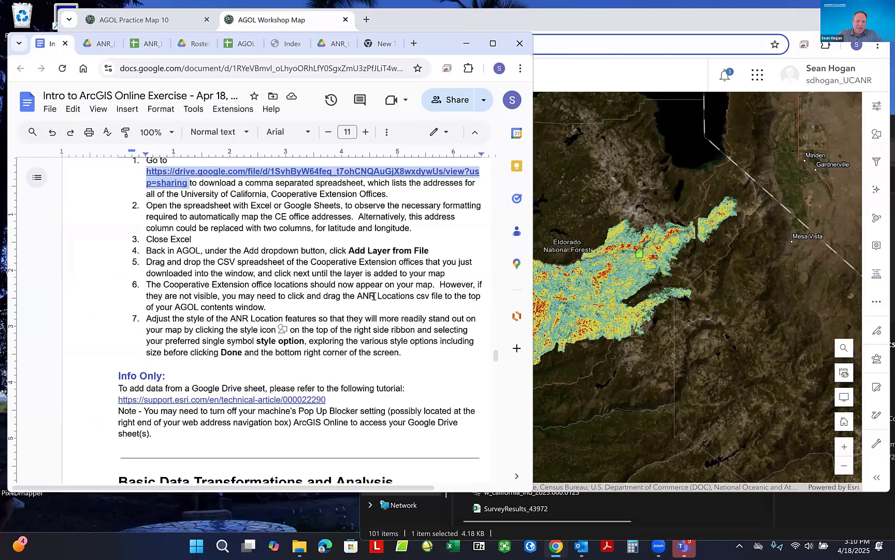
scroll(374, 296, "down", 1)
scroll(314, 255, "down", 1)
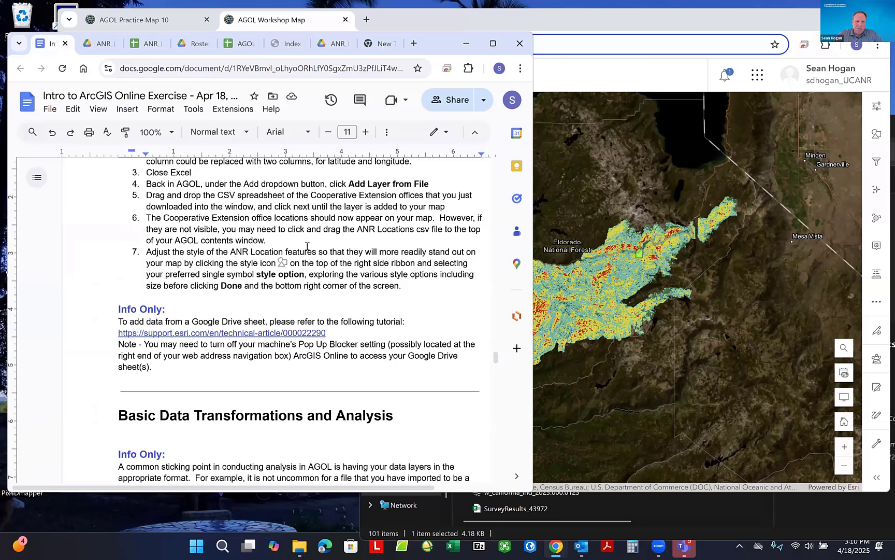
scroll(307, 247, "down", 3)
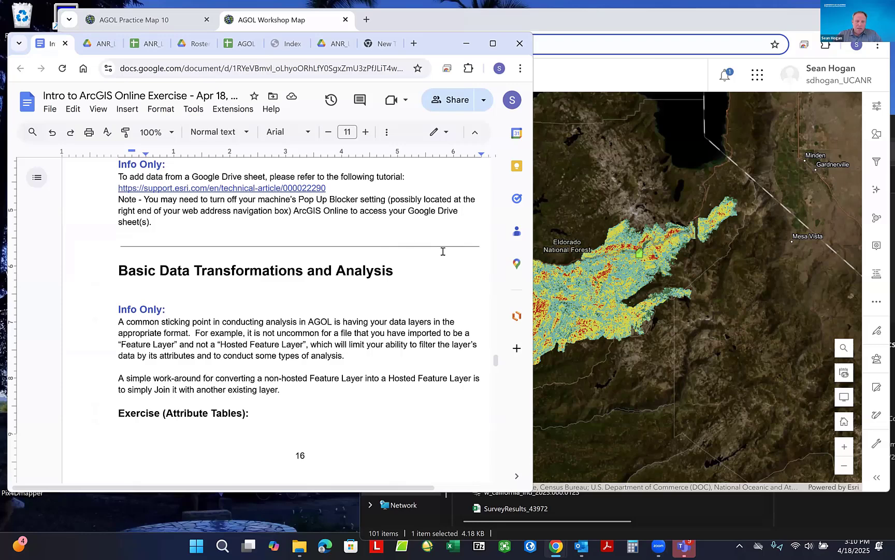
scroll(437, 272, "down", 1)
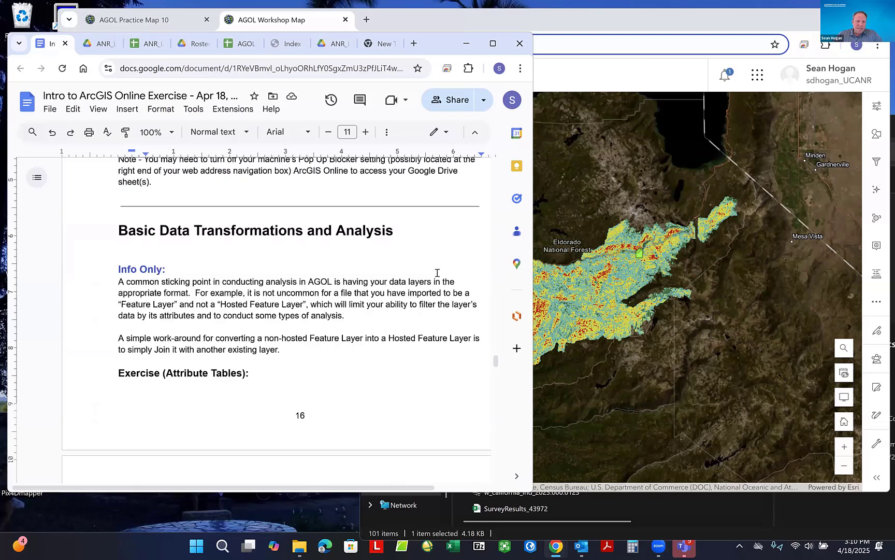
scroll(359, 238, "down", 5)
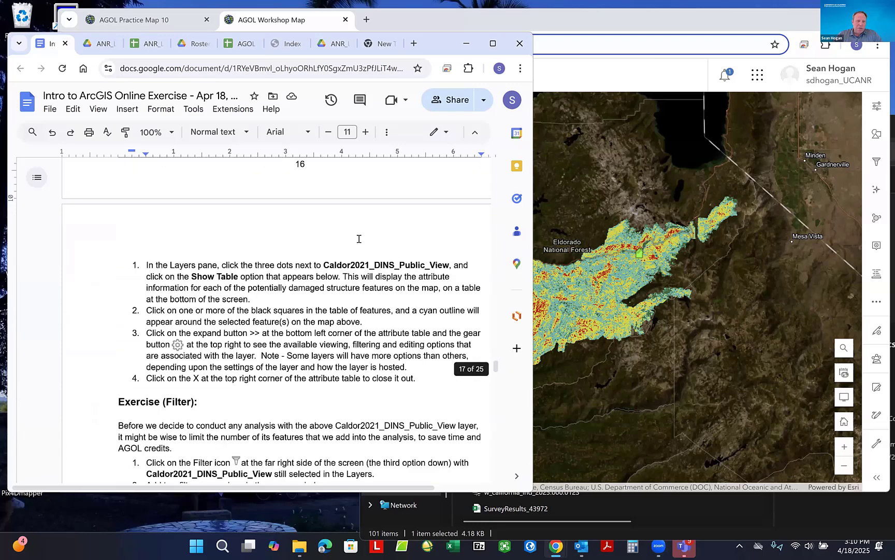
scroll(359, 239, "down", 5)
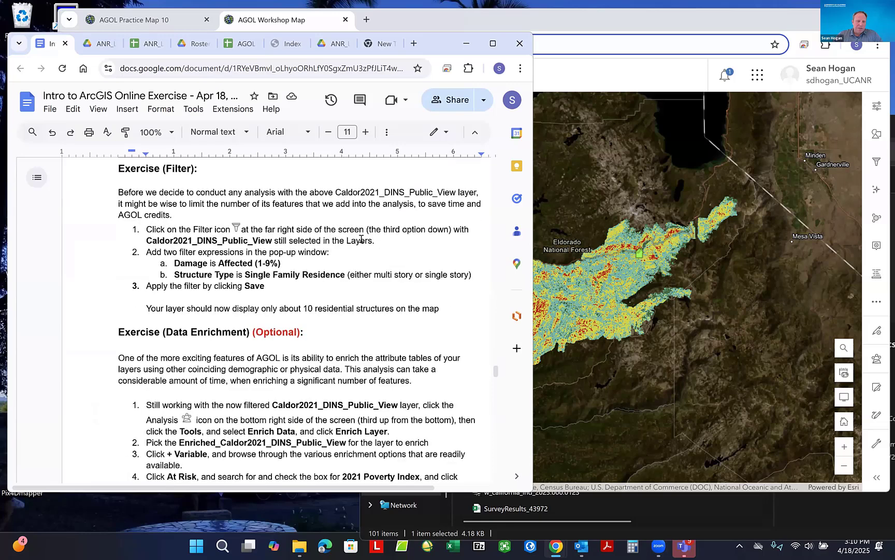
scroll(362, 239, "down", 3)
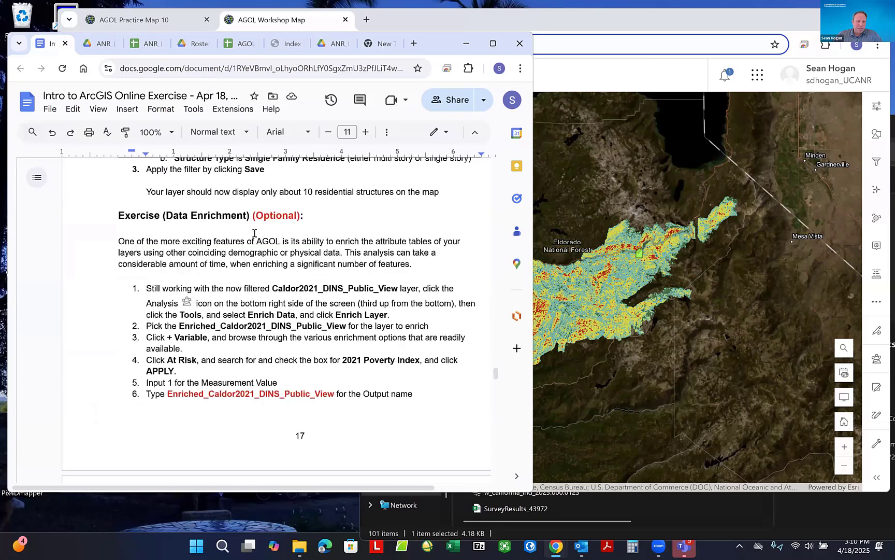
scroll(255, 234, "down", 2)
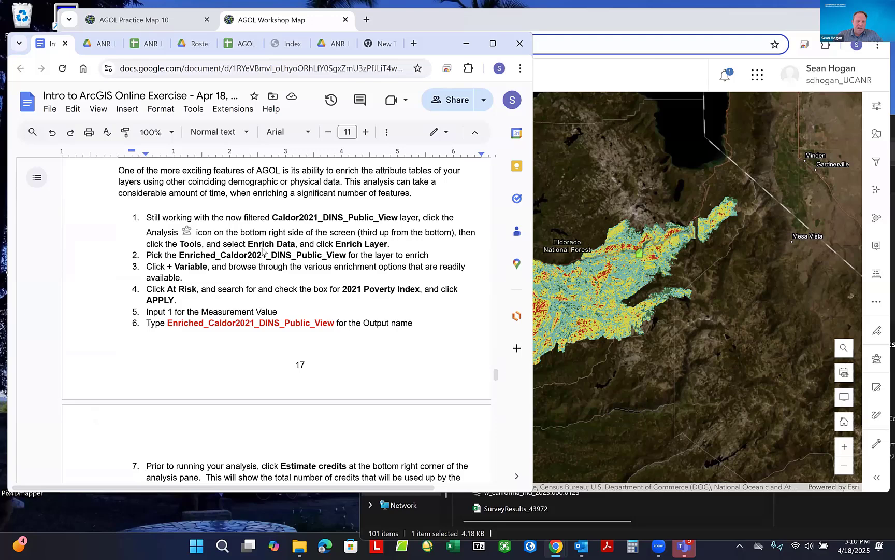
scroll(269, 259, "down", 7)
scroll(277, 244, "down", 4)
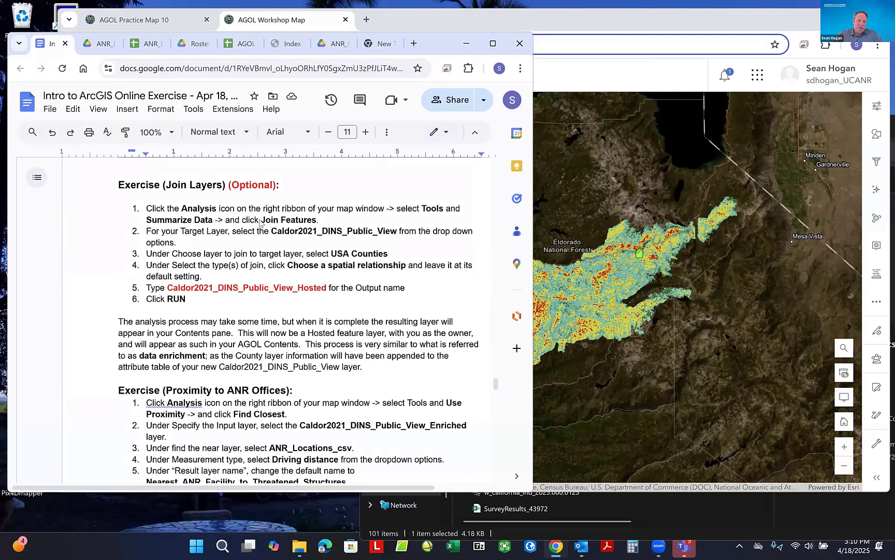
scroll(290, 239, "up", 14)
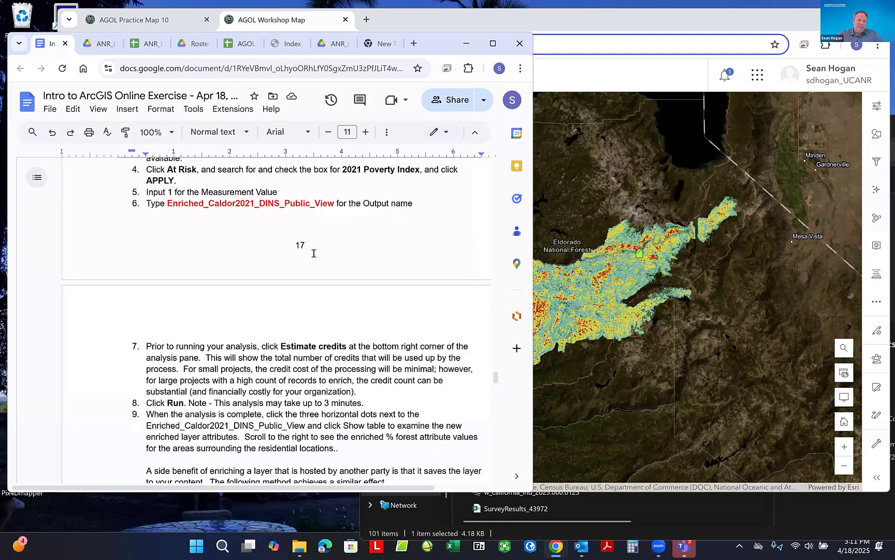
scroll(313, 253, "up", 10)
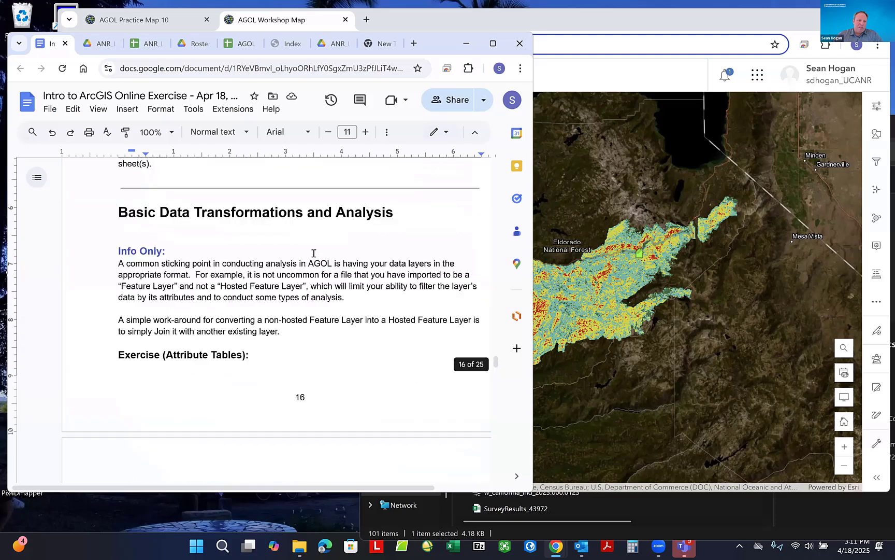
scroll(310, 254, "up", 3)
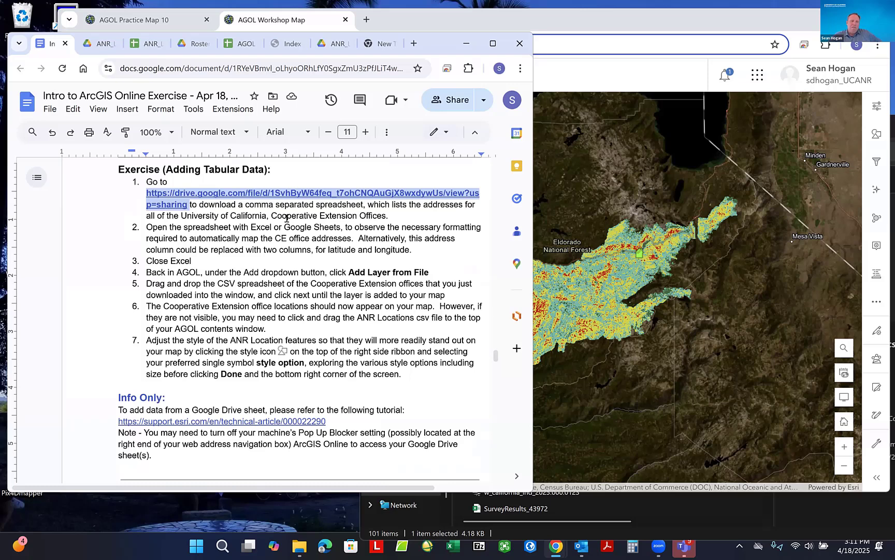
left_click_drag(117, 400, 166, 395)
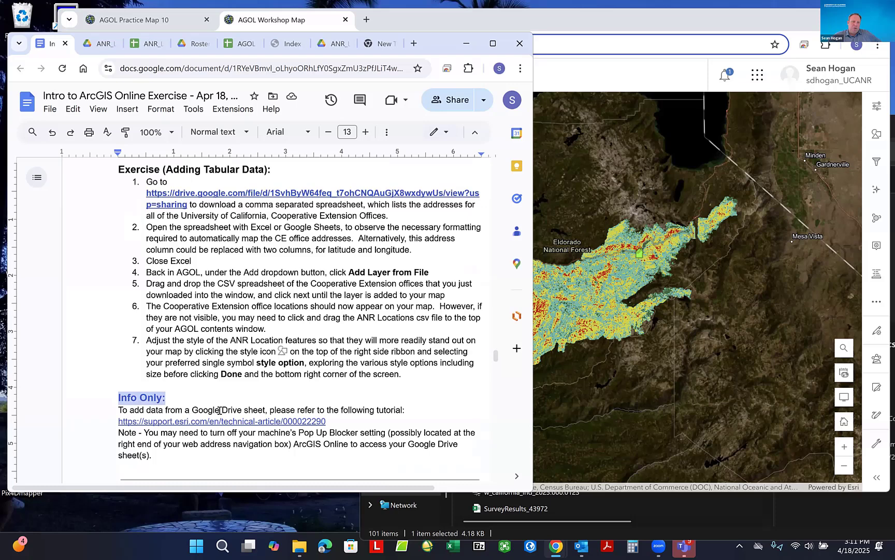
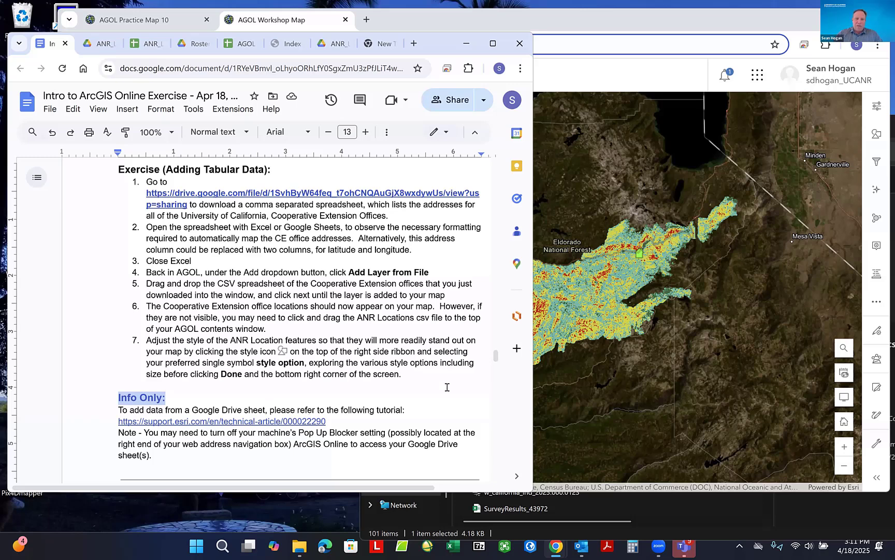
- Scroll the exercise doc down through the Filter and Data Enrichment steps
scroll(475, 342, "down", 1)
scroll(475, 341, "down", 10)
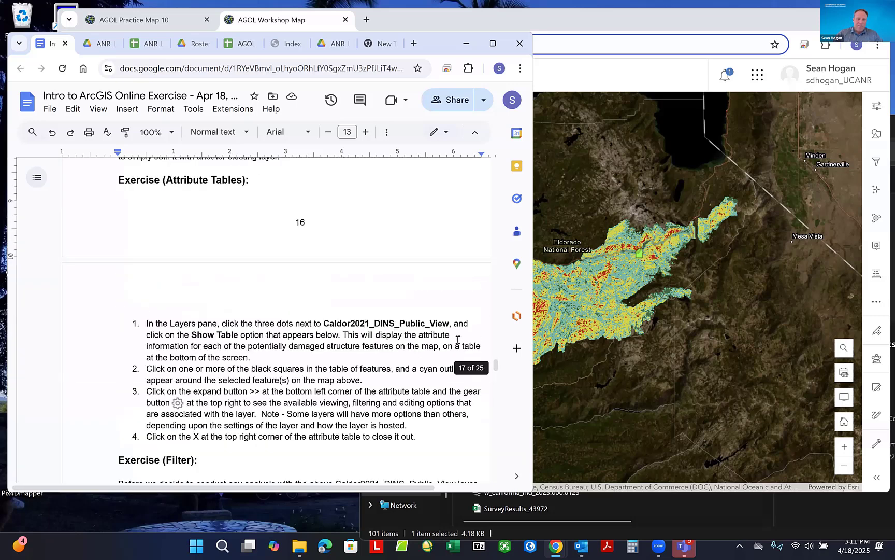
scroll(459, 339, "down", 3)
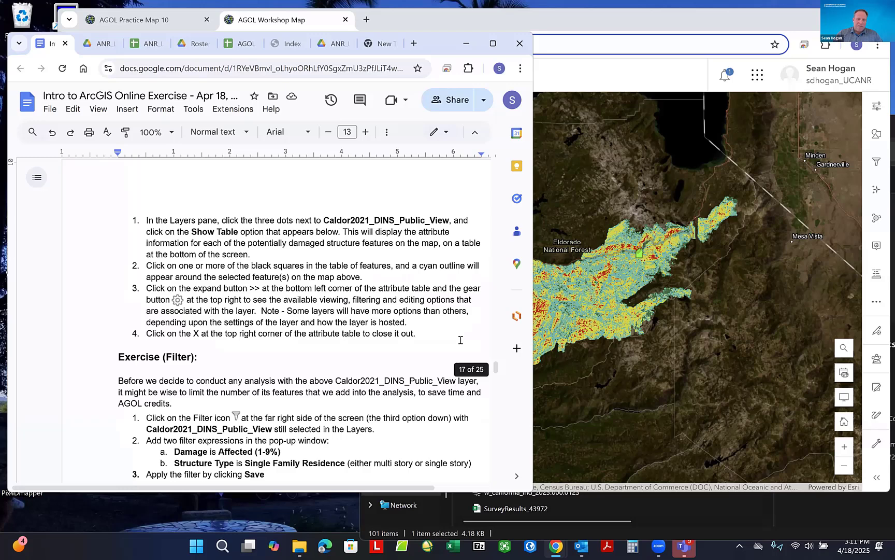
scroll(460, 340, "down", 5)
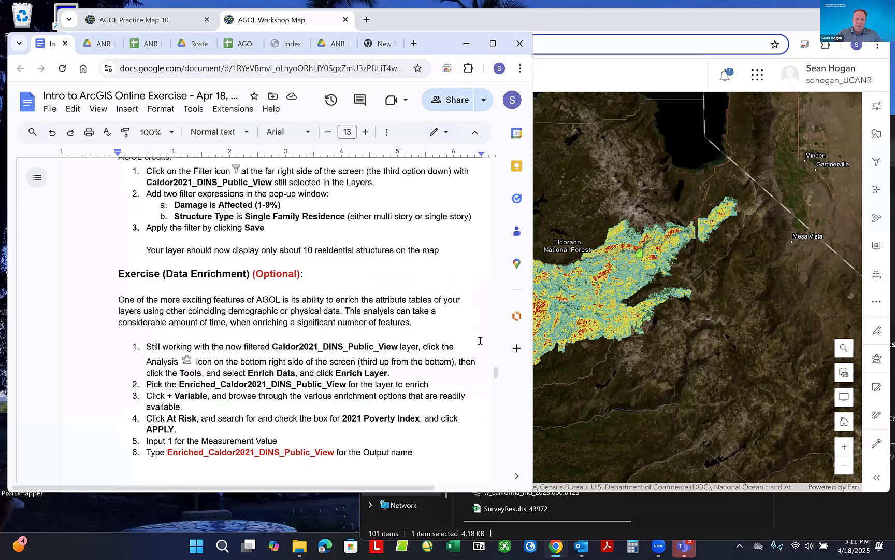
scroll(481, 341, "down", 1)
scroll(481, 341, "down", 1)
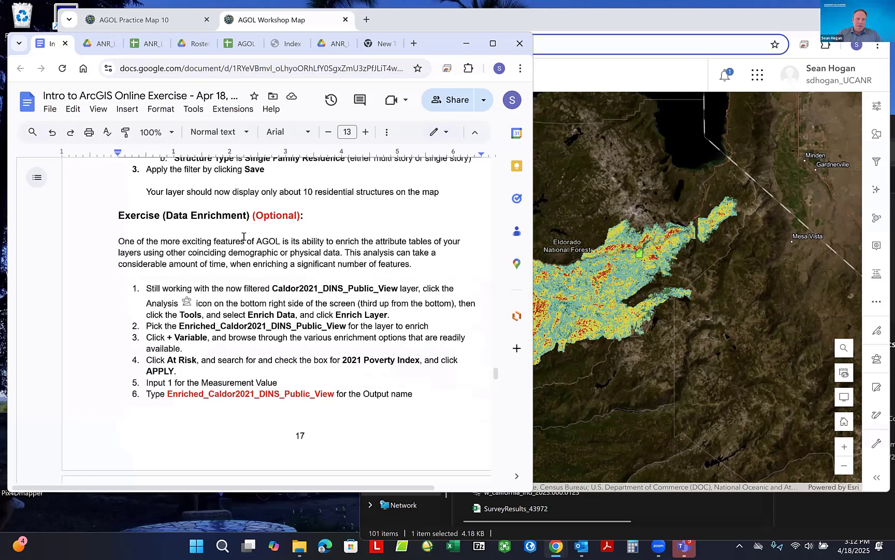
scroll(478, 255, "down", 2)
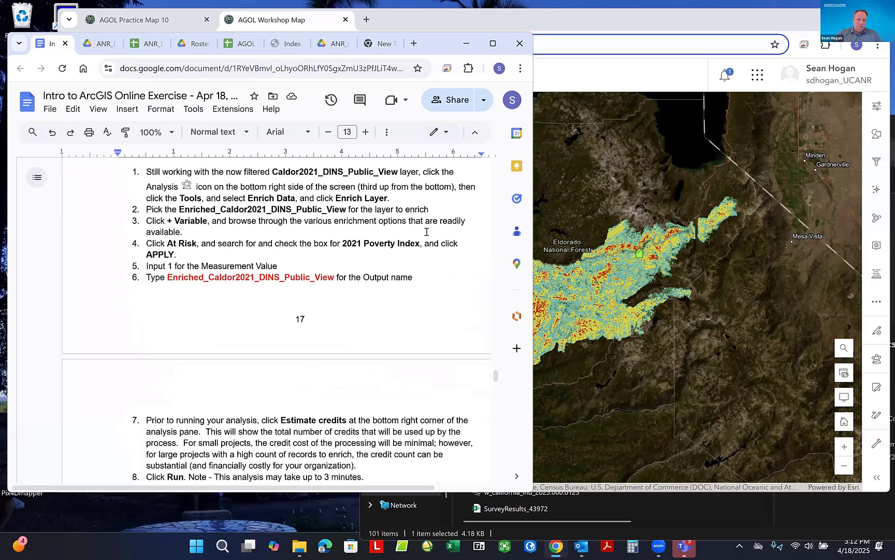
scroll(423, 229, "up", 1)
scroll(423, 231, "down", 1)
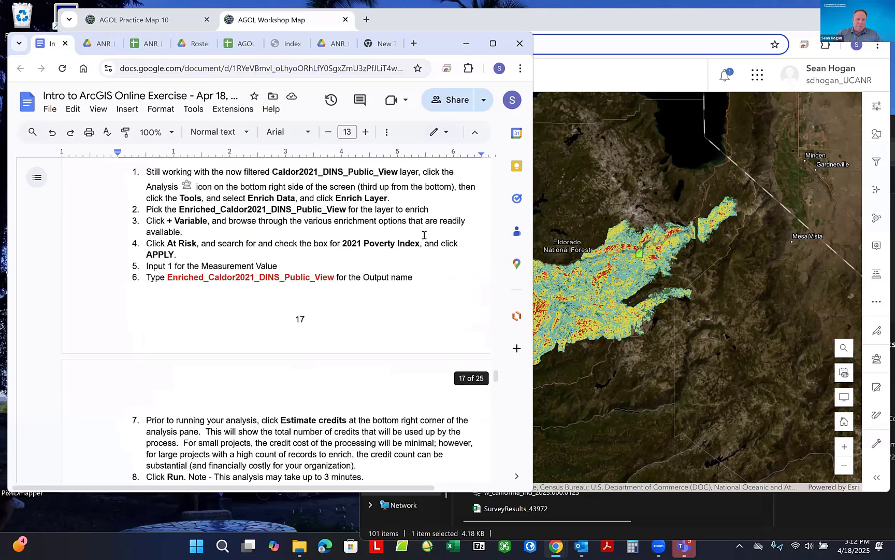
scroll(447, 243, "down", 3)
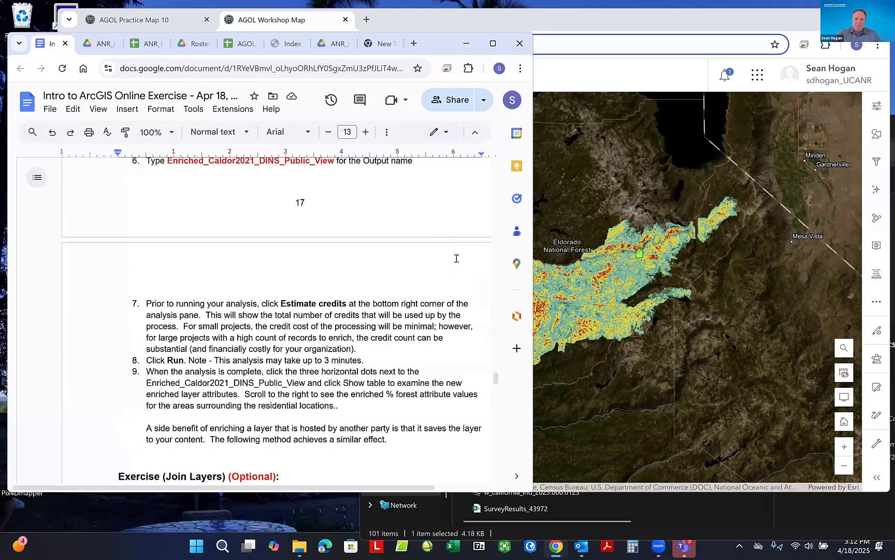
- Return to the Enrich Layer steps and narrow the Docs window to reveal more map
scroll(461, 267, "up", 1)
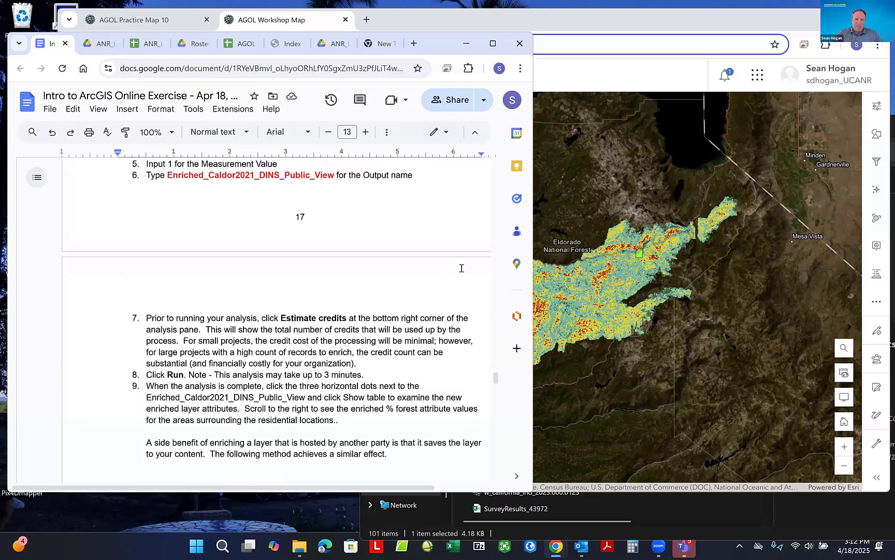
scroll(461, 268, "up", 1)
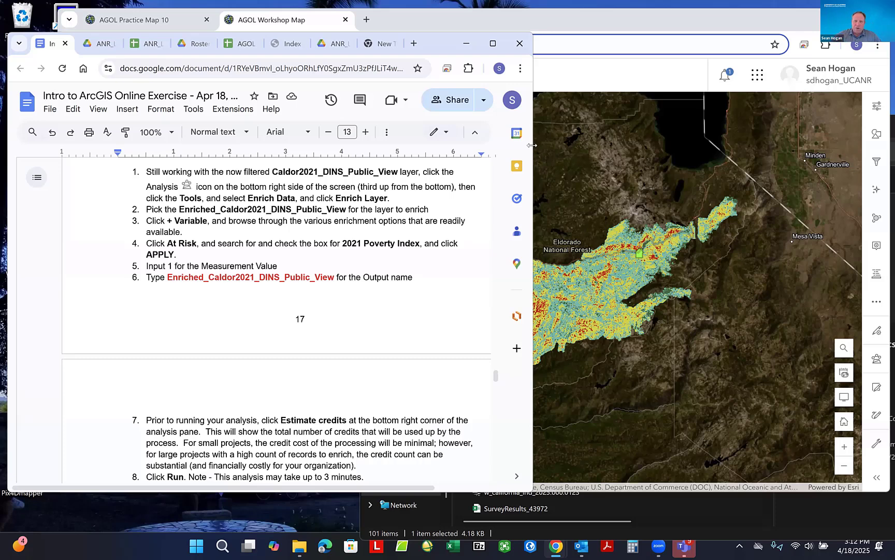
left_click_drag(534, 192, 506, 192)
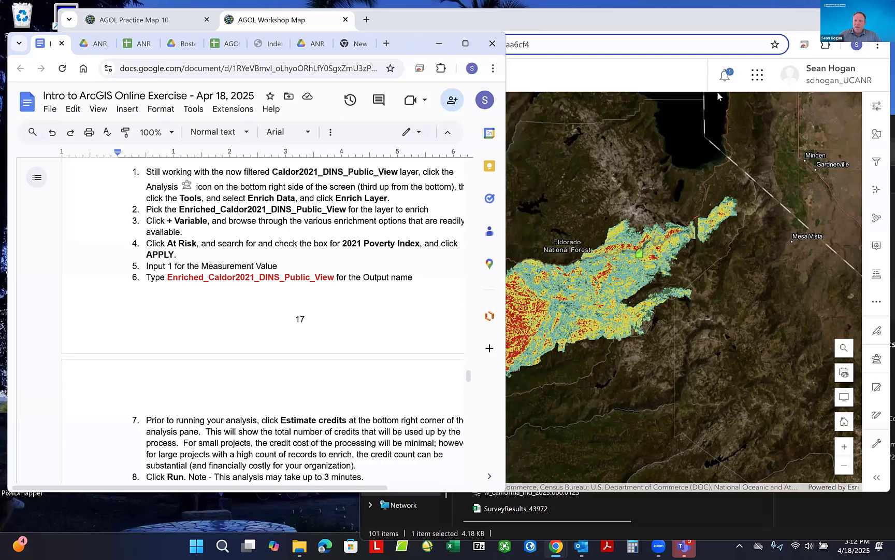
- Drag Caldor2021_DINS_Public_View to the top of the AGOL Workshop Map layer list
left_click(720, 21)
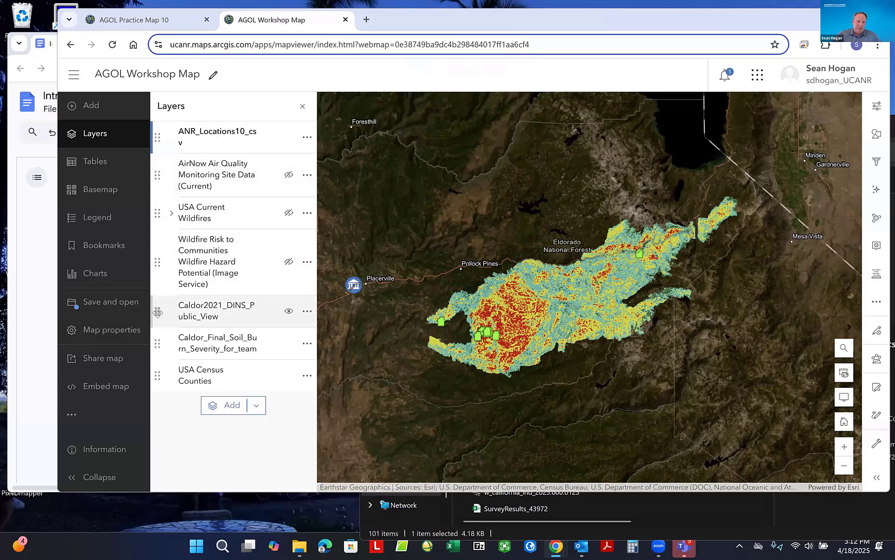
left_click_drag(158, 312, 162, 145)
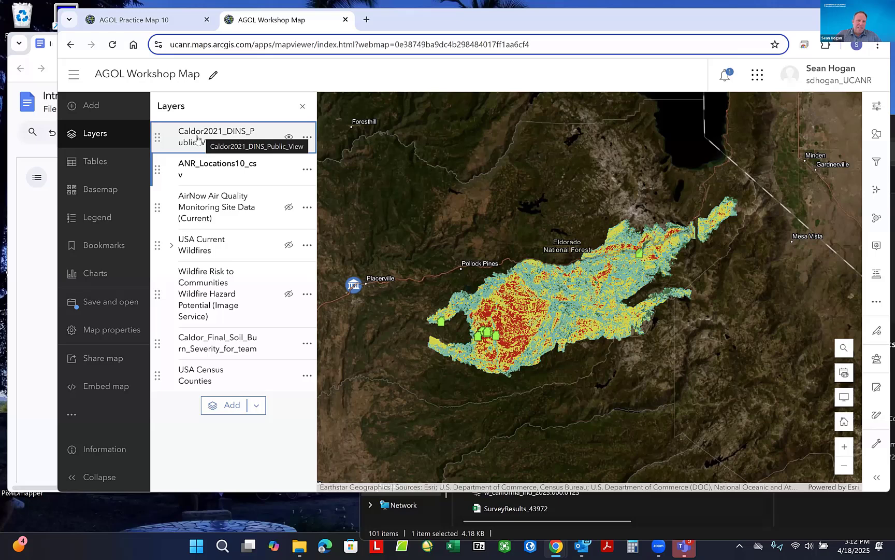
- Rename the Caldor2021_DINS_Public_View layer to 'Damaged Structures'
left_click(306, 137)
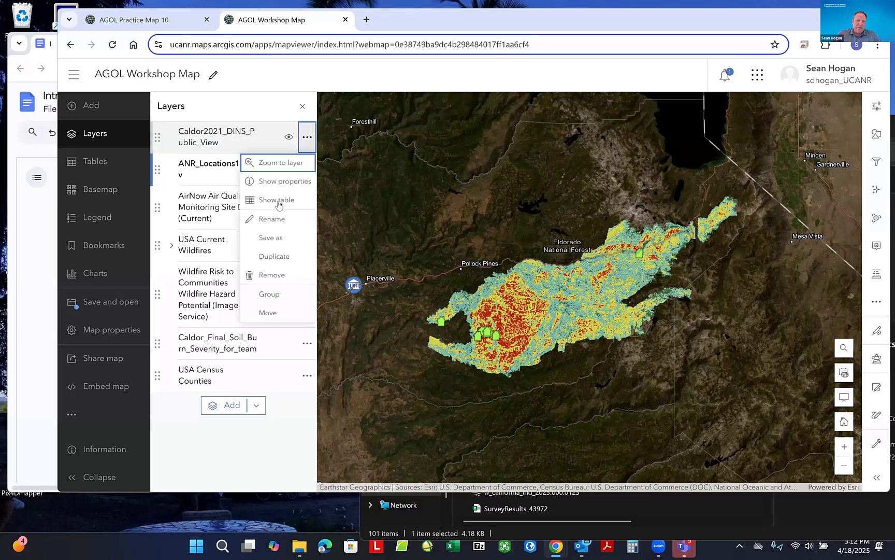
left_click(275, 217)
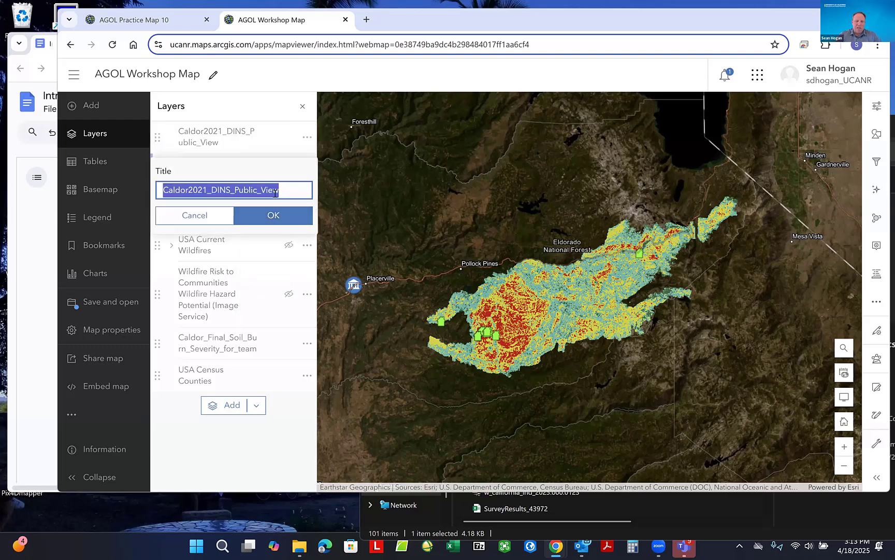
type("Damag")
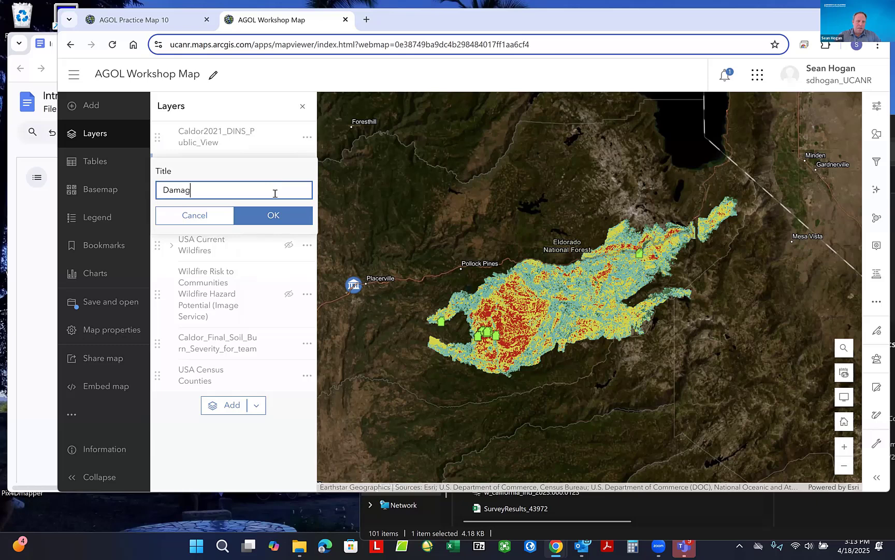
type("ed Structures")
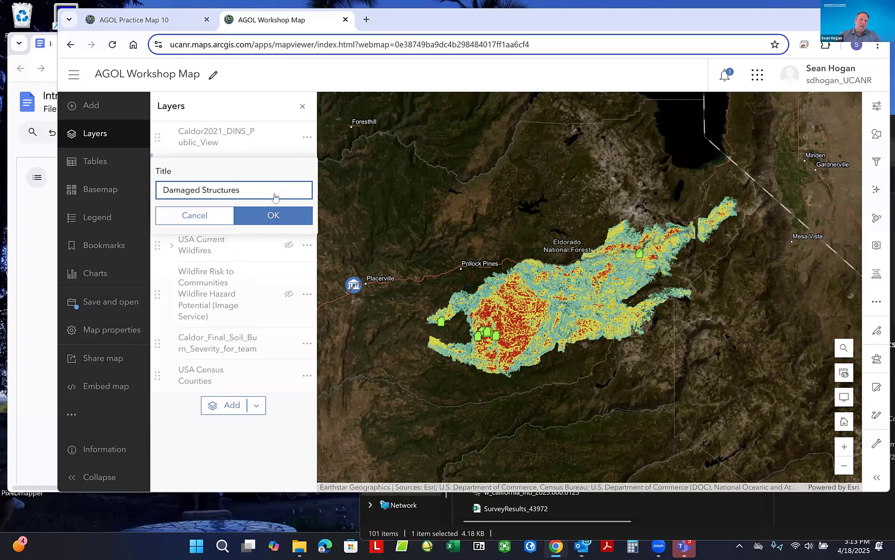
left_click(286, 217)
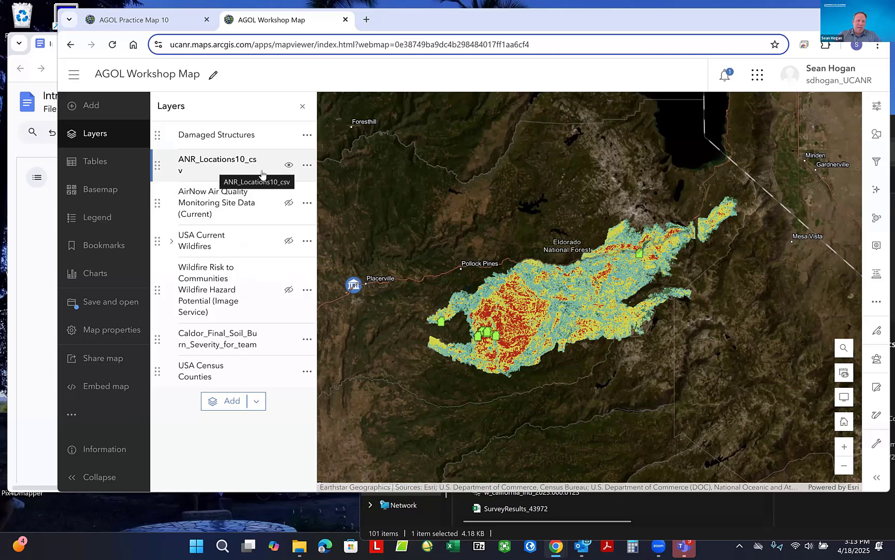
- Rename the ANR_Locations10_csv layer to 'UC ANR Offices'
left_click(308, 166)
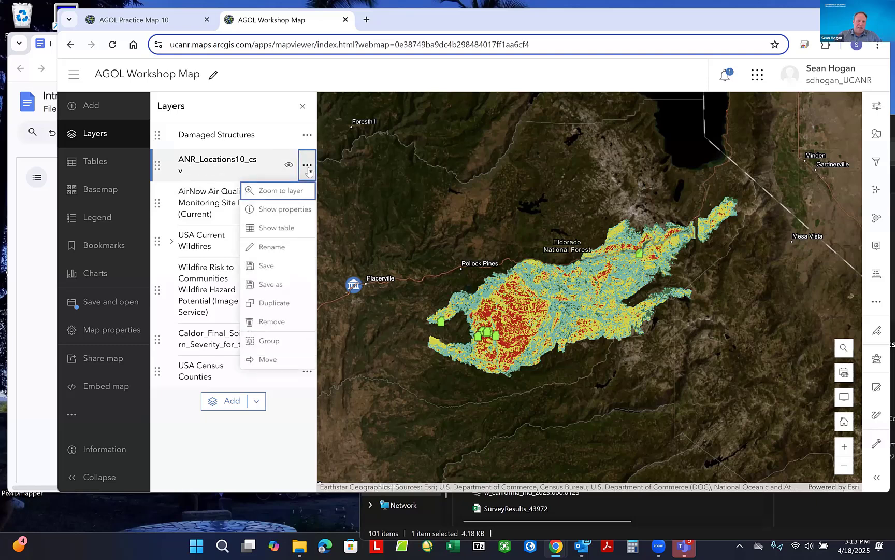
left_click(272, 247)
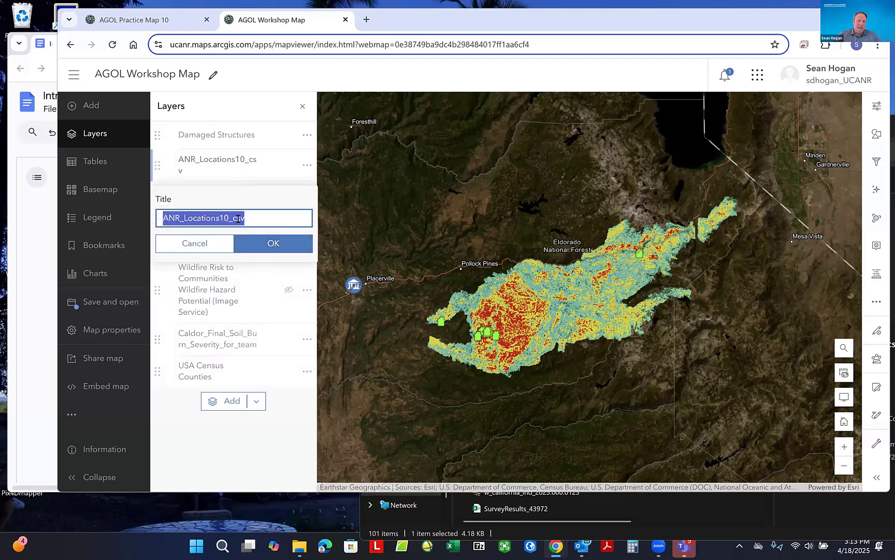
left_click_drag(233, 220, 163, 221)
type("UC ANR ")
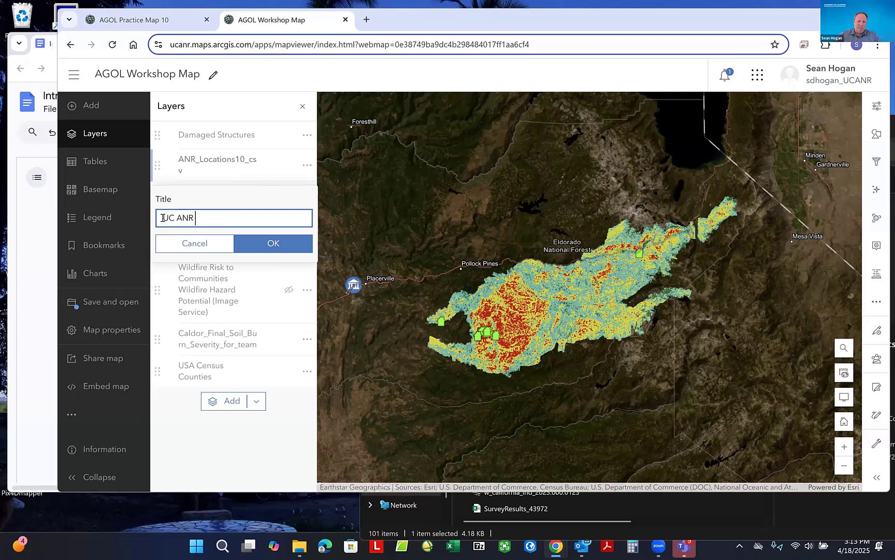
type("Offices")
left_click(269, 248)
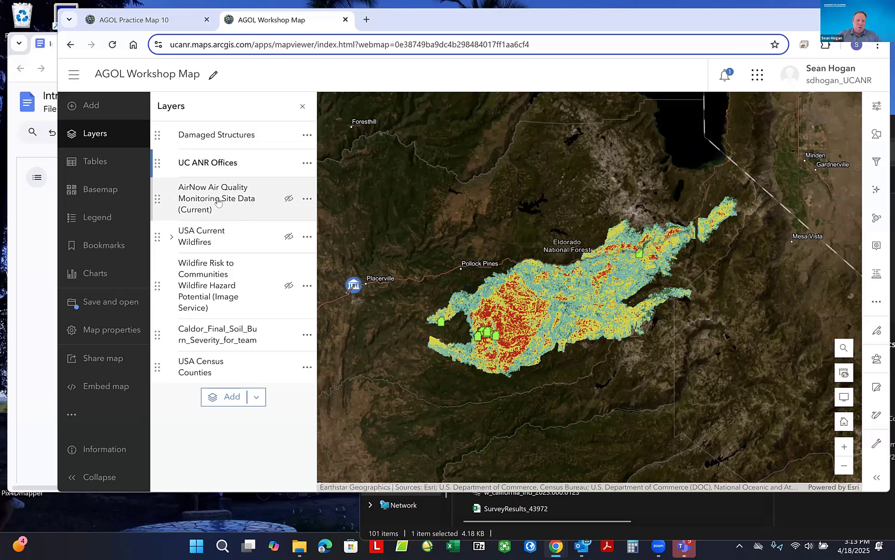
- Remove the AirNow air quality layer from the map
left_click(289, 200)
left_click(289, 200)
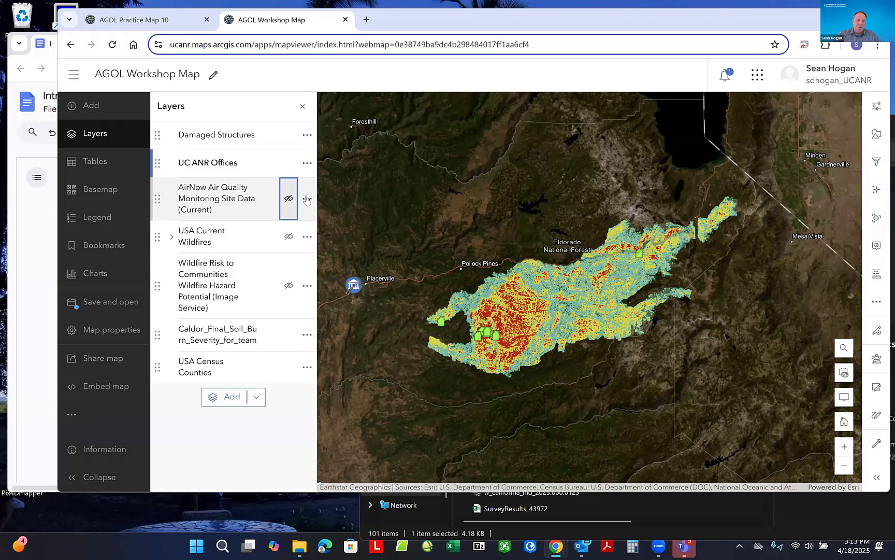
left_click(307, 199)
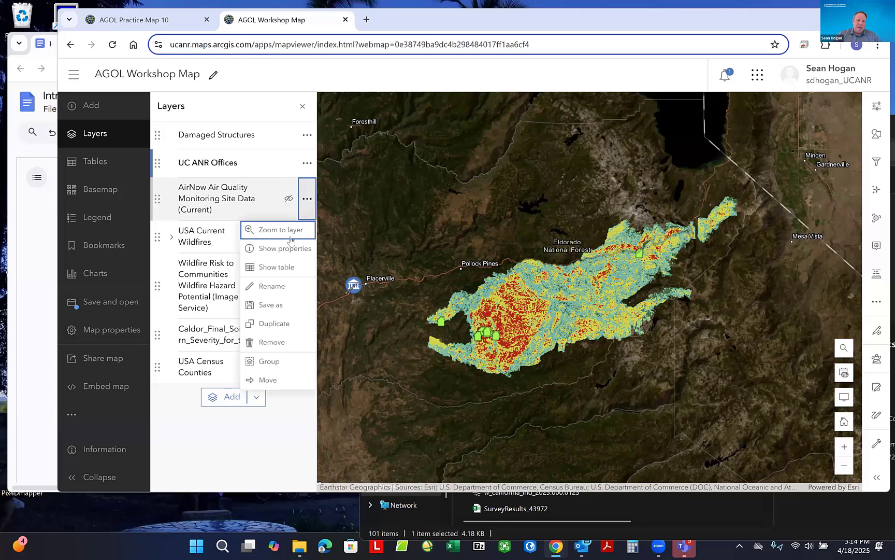
left_click(273, 346)
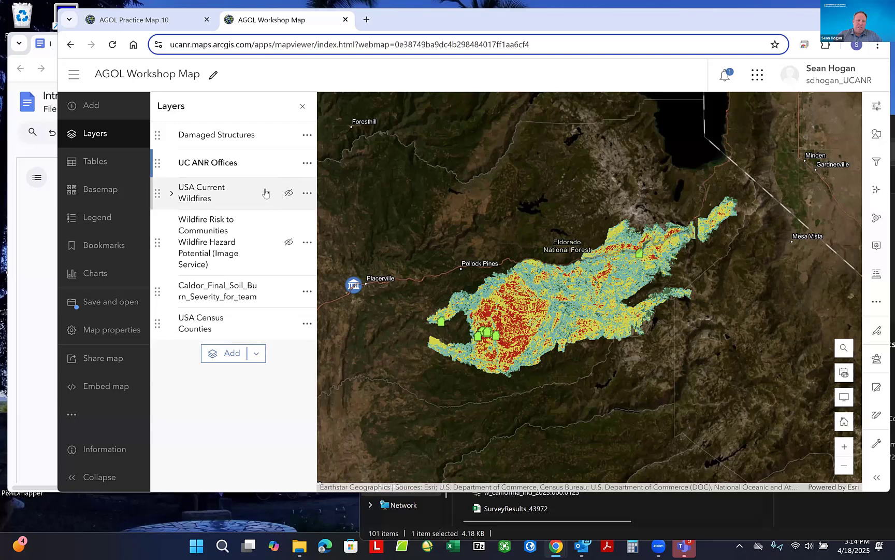
- Remove the USA Current Wildfires and Wildfire Risk to Communities layers
left_click(307, 194)
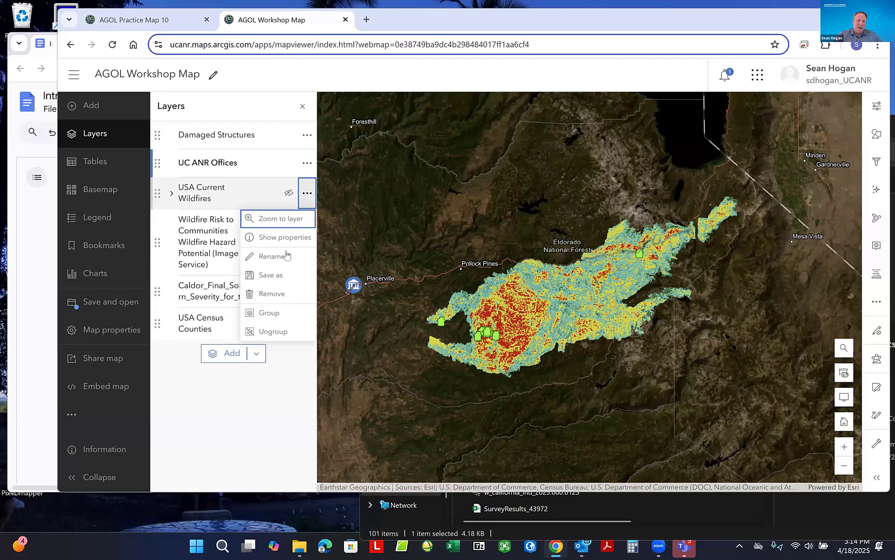
left_click(272, 293)
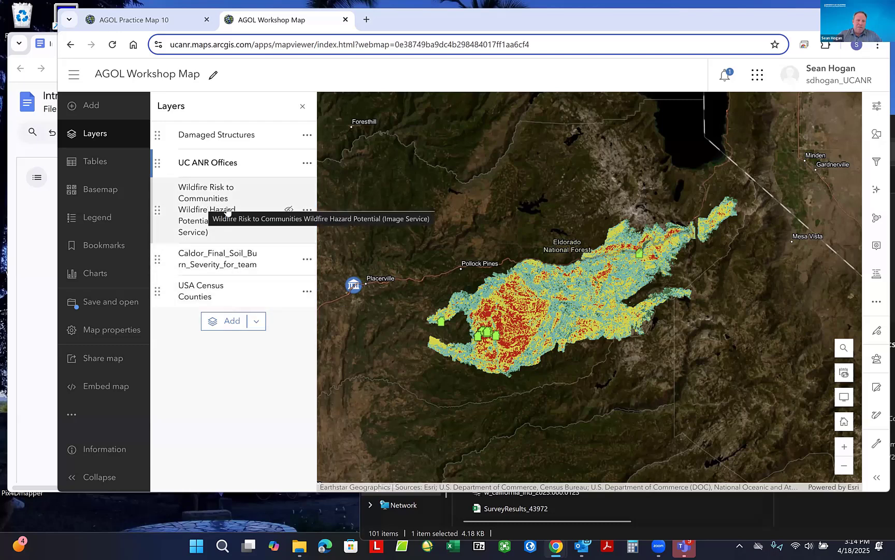
left_click(308, 210)
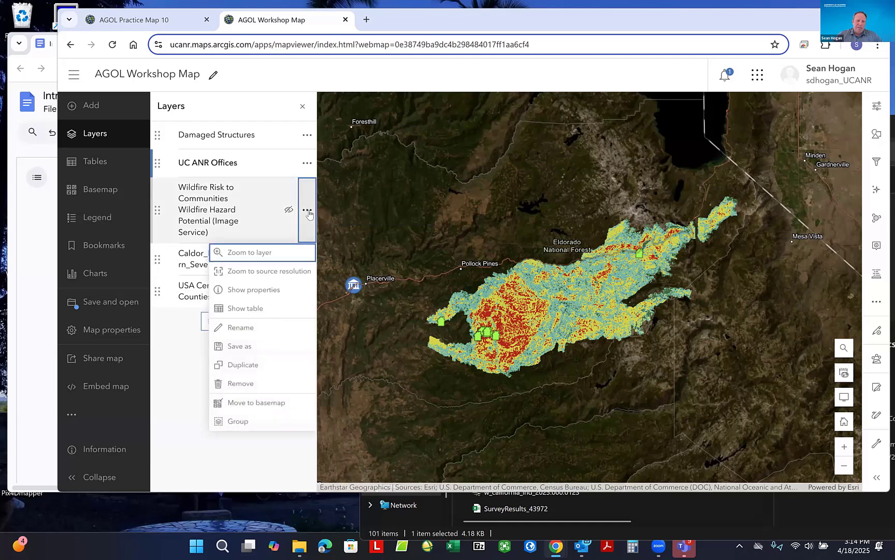
left_click(252, 383)
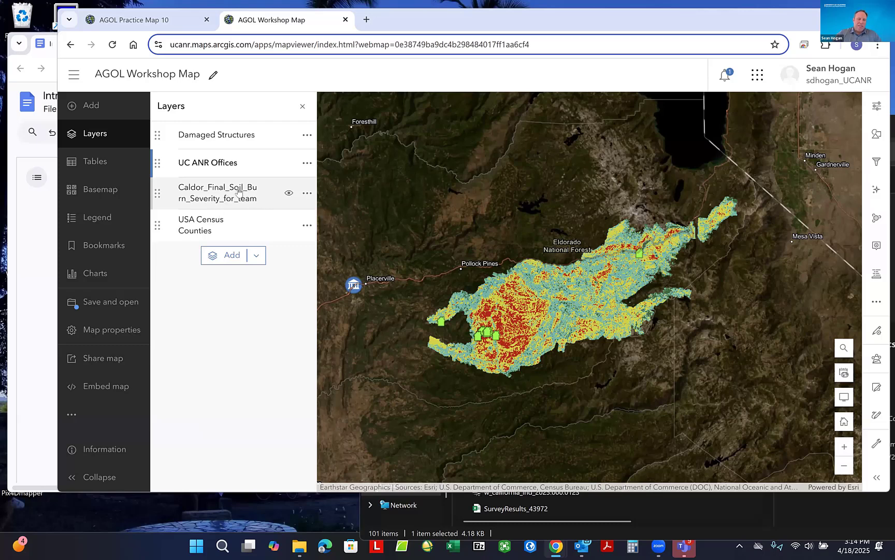
- Trim the soil burn severity layer's long title down to 'Caldor Burn Severity'
left_click(307, 195)
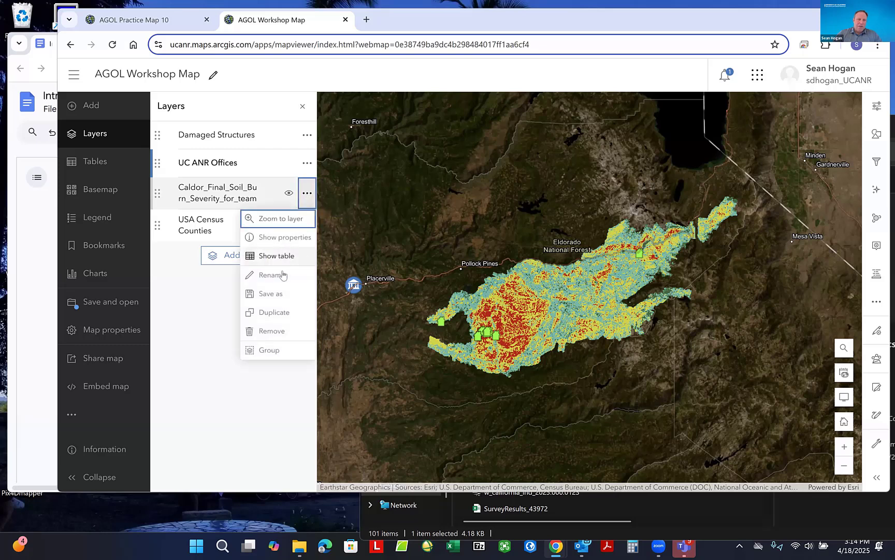
left_click(276, 275)
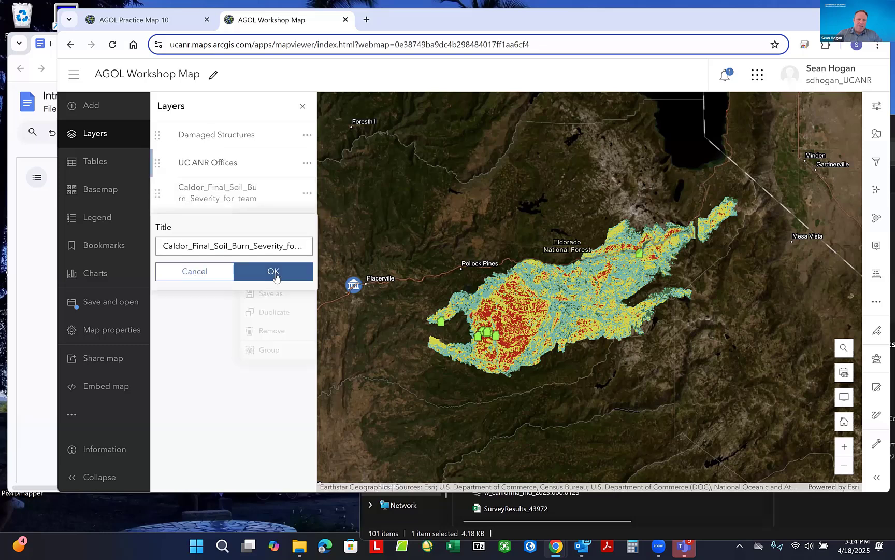
mouse_move(196, 246)
left_mouse_down()
mouse_move(144, 250)
mouse_move(237, 247)
mouse_move(195, 247)
left_mouse_up()
left_click(199, 247)
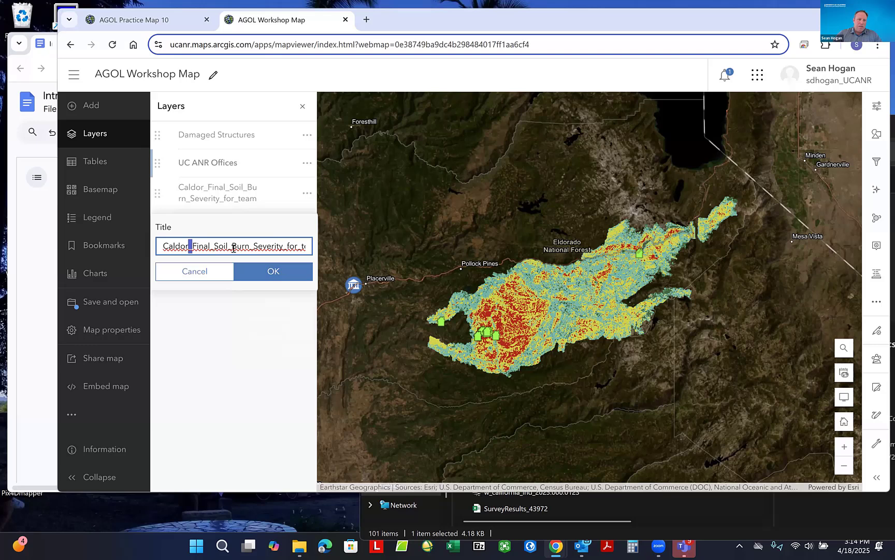
mouse_move(233, 245)
left_mouse_down()
mouse_move(190, 248)
mouse_move(310, 250)
left_mouse_up()
key("BackSpace")
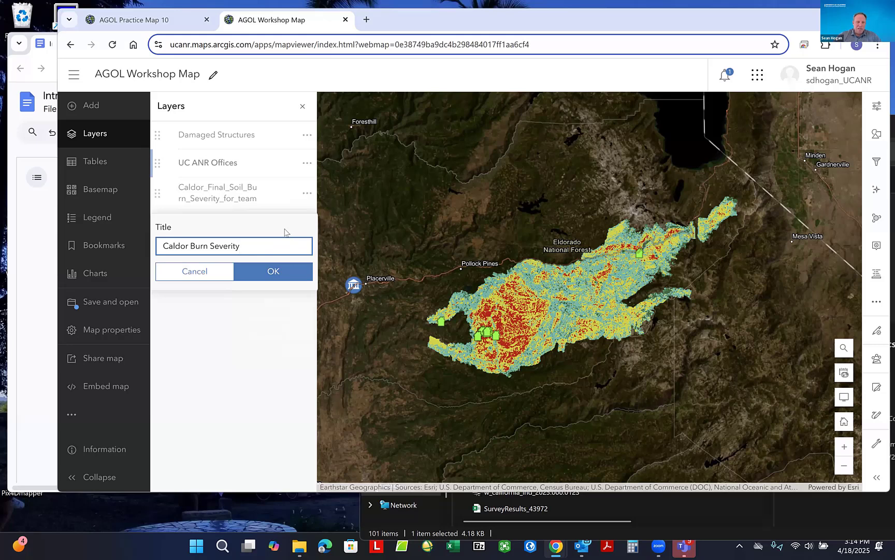
left_click(269, 278)
left_click(269, 279)
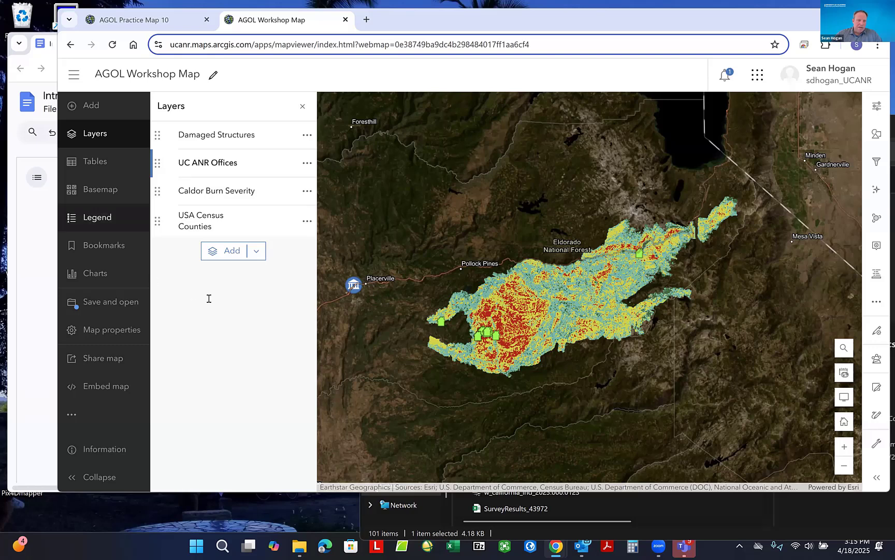
- Back in the web map, select Damaged Structures and open the Analysis panel
left_click(41, 230)
scroll(209, 298, "up", 1)
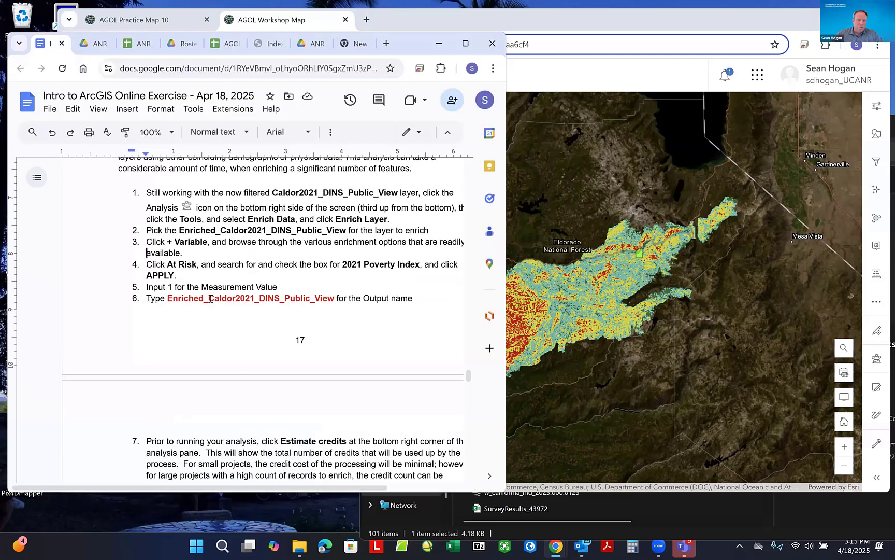
left_click(605, 74)
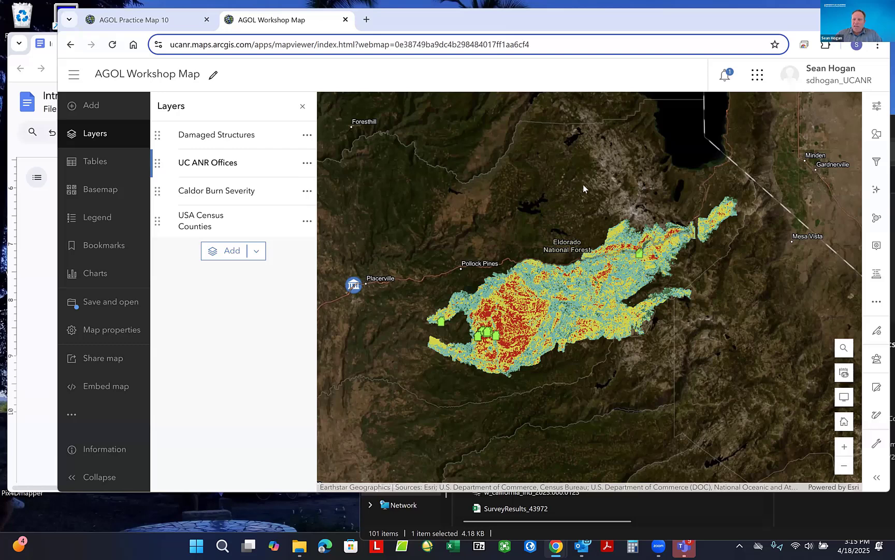
left_click(236, 135)
left_click(877, 134)
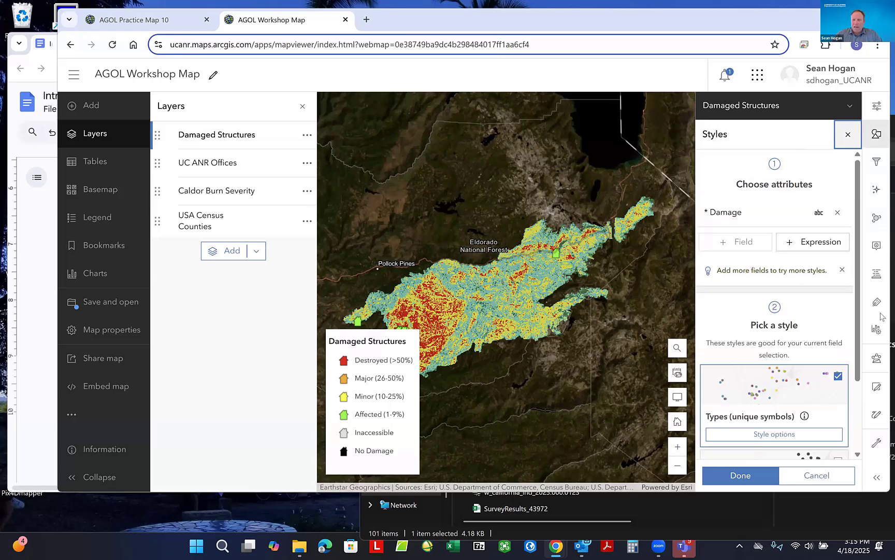
left_click(877, 360)
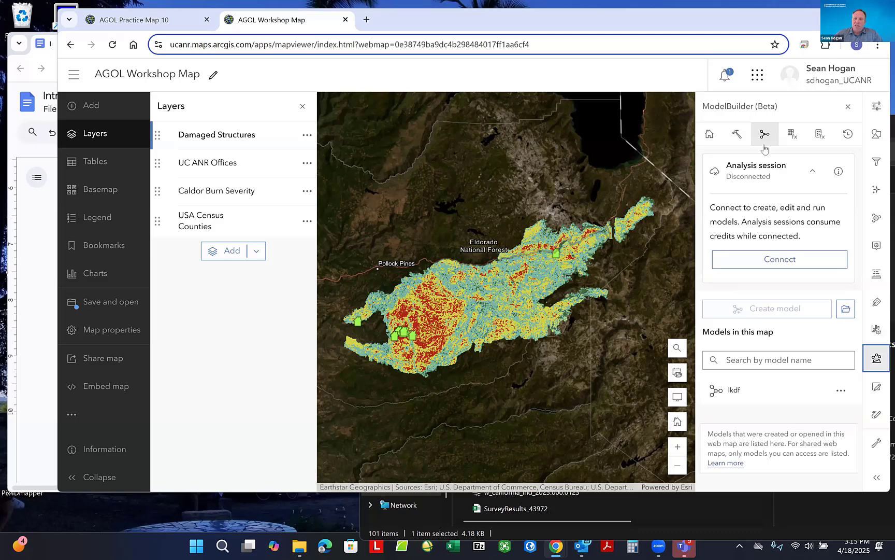
- Open the Enrich Layer tool from the Enrich data tool group
left_click(739, 135)
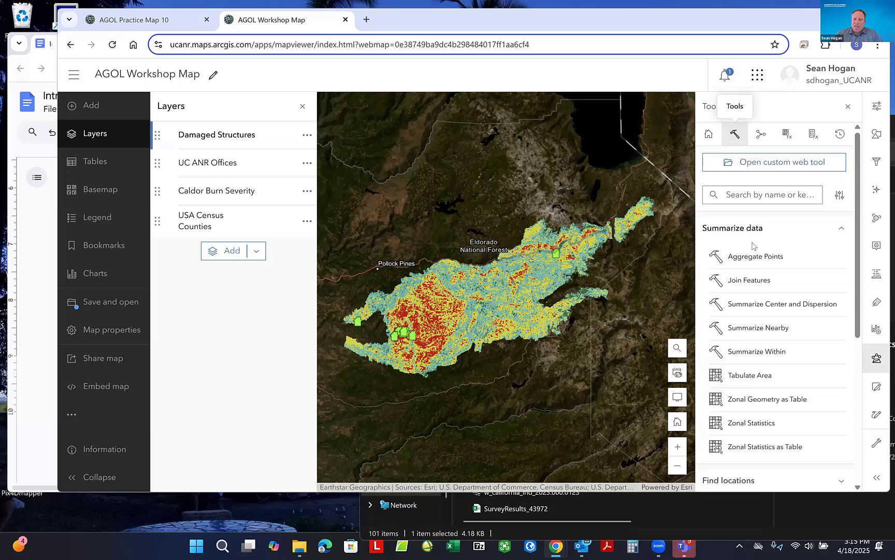
scroll(734, 278, "down", 5)
left_click(734, 274)
scroll(734, 278, "down", 2)
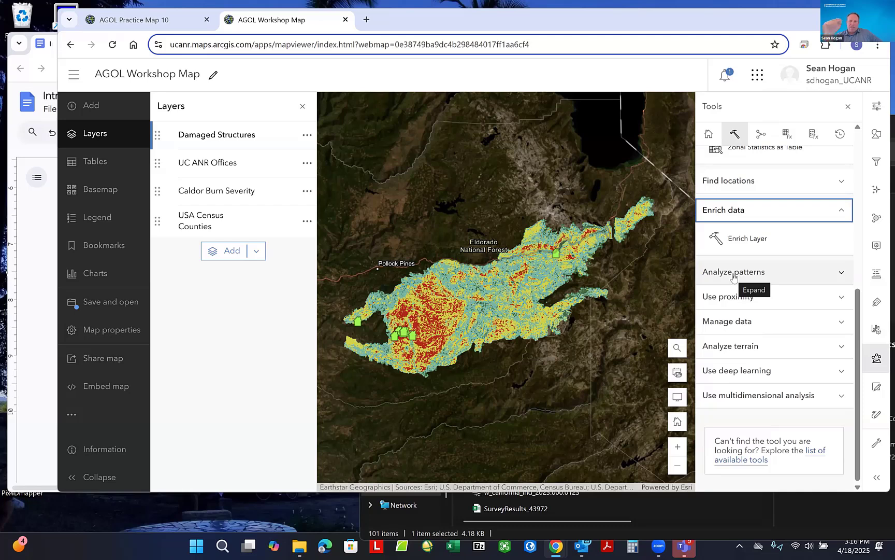
left_click(744, 238)
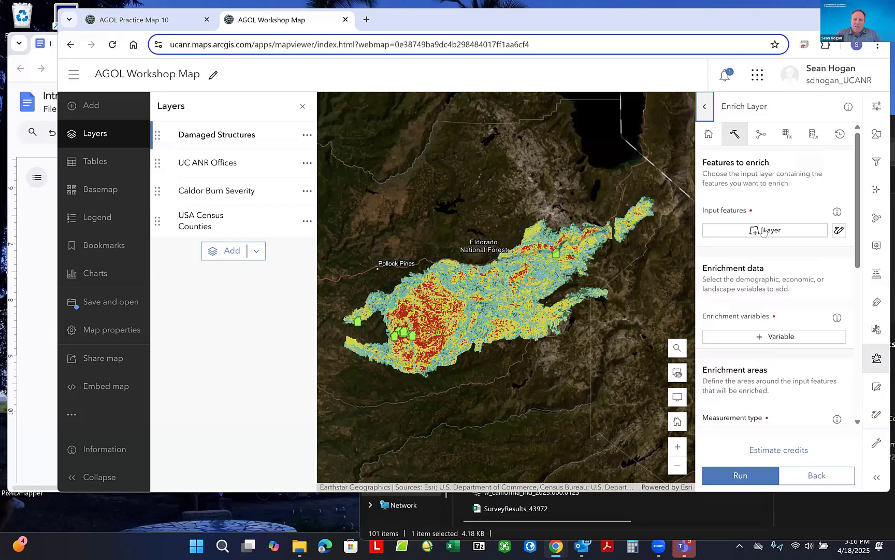
- Set Damaged Structures as the input features and open the variable Data Browser
left_click(764, 231)
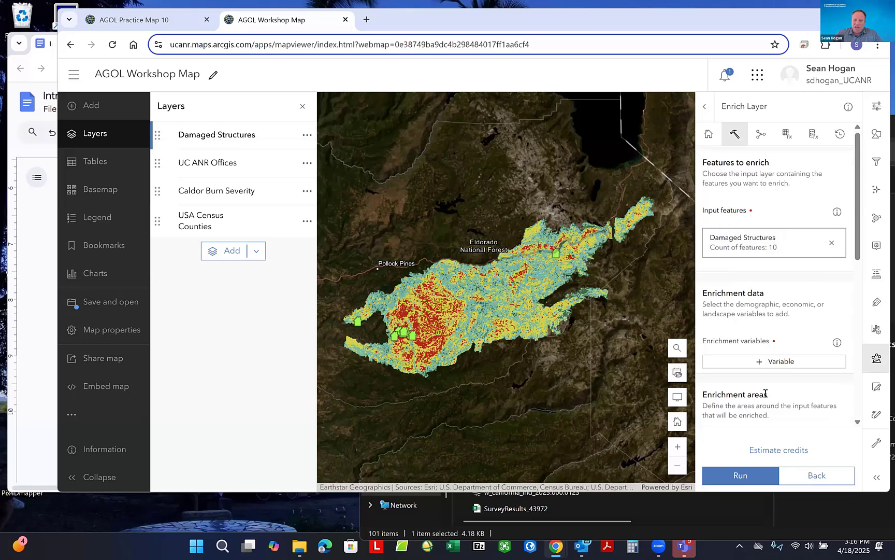
scroll(773, 359, "down", 1)
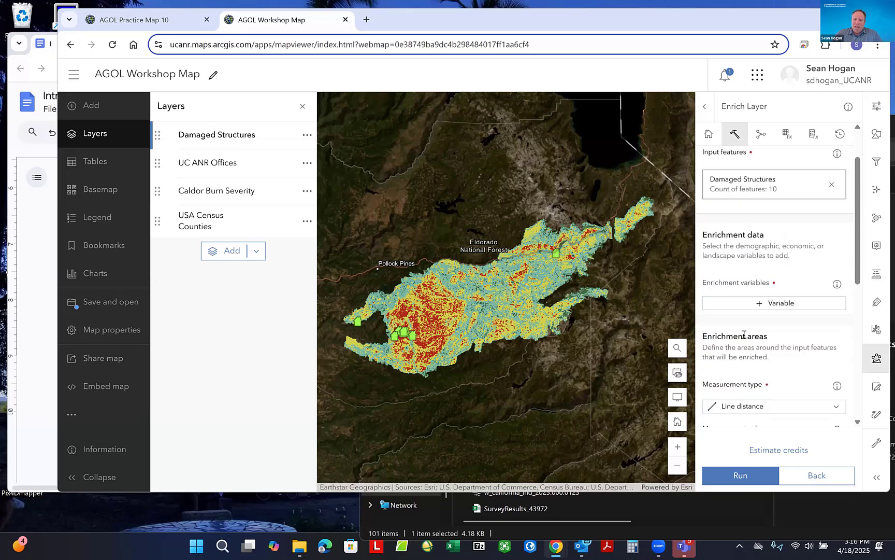
left_click(786, 306)
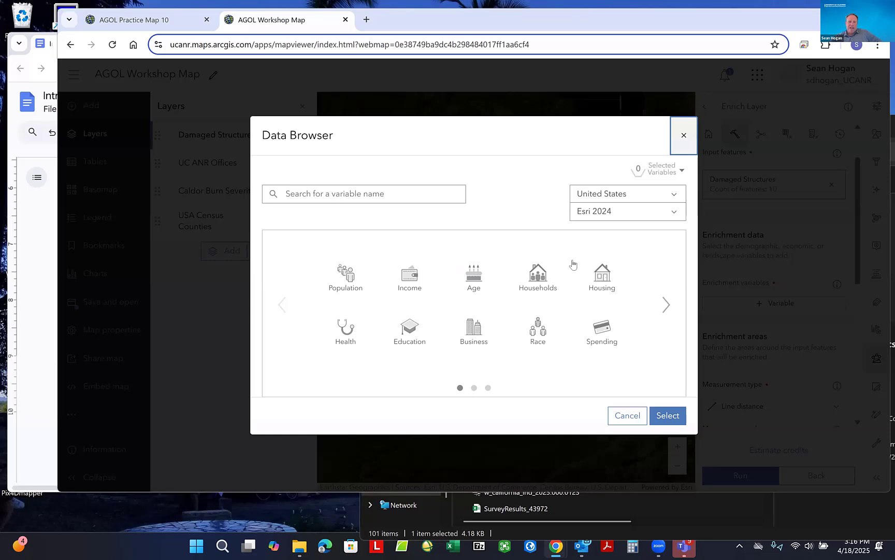
- Pick 2024 Median Household Income (Esri) from the Income category as the variable
left_click(347, 283)
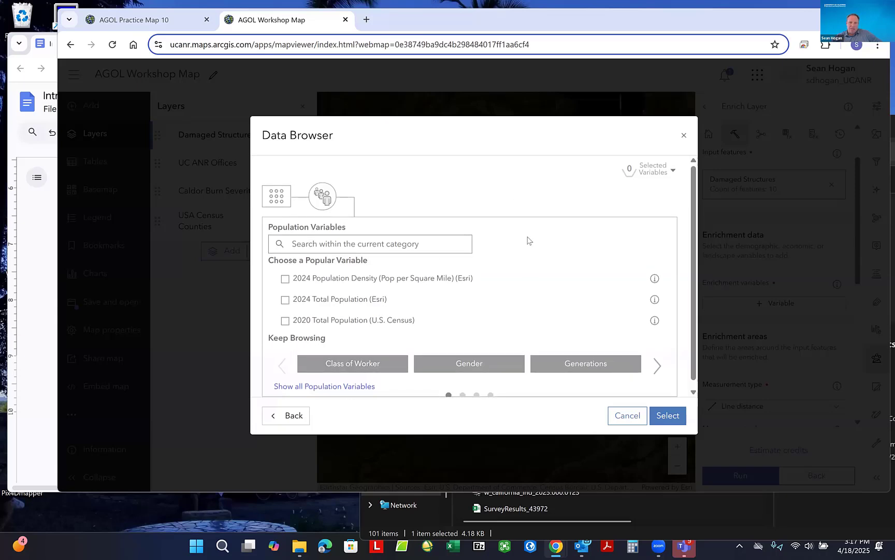
left_click(293, 416)
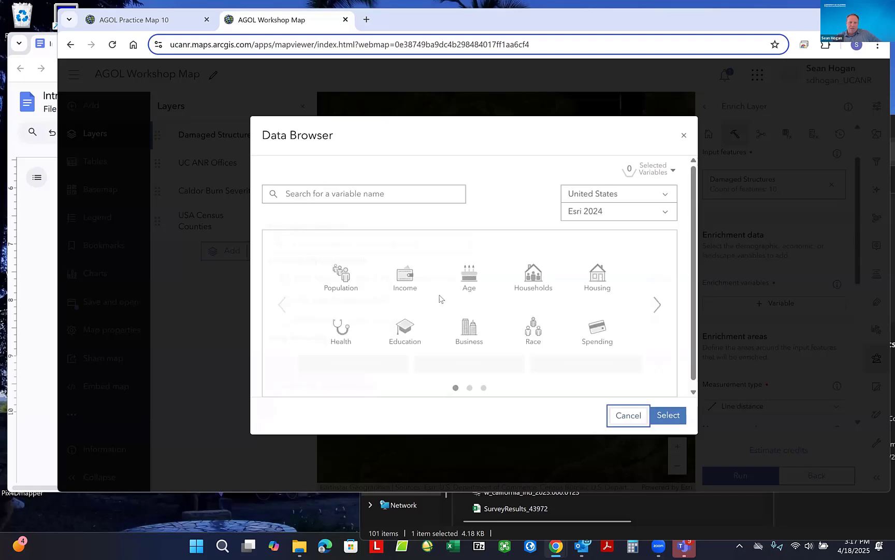
left_click(420, 285)
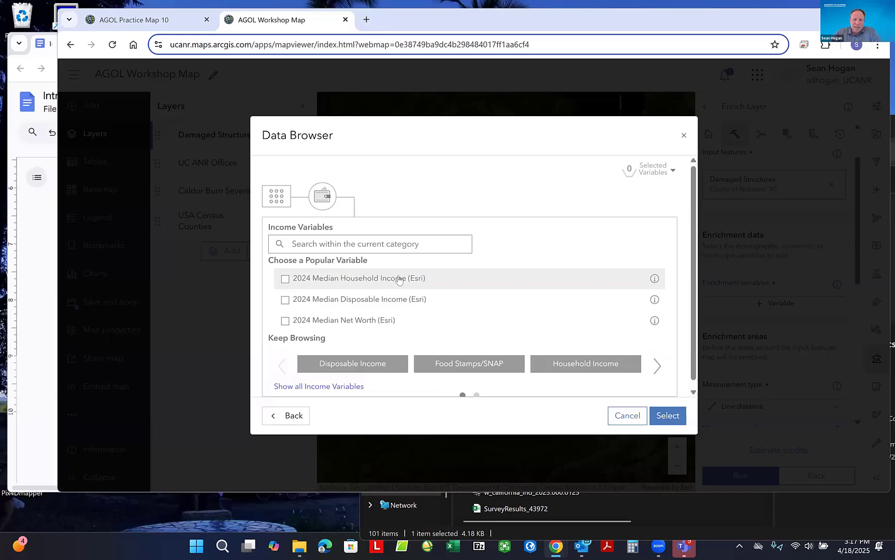
left_click(327, 280)
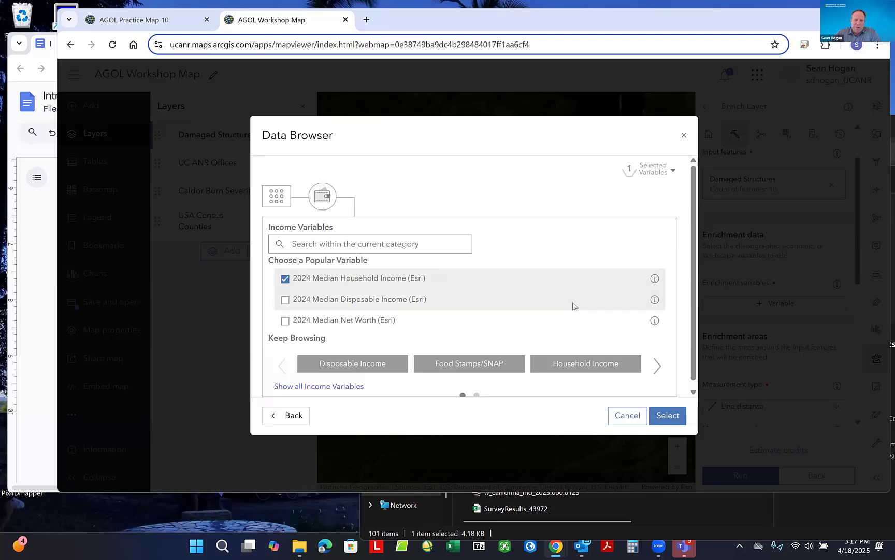
left_click(667, 417)
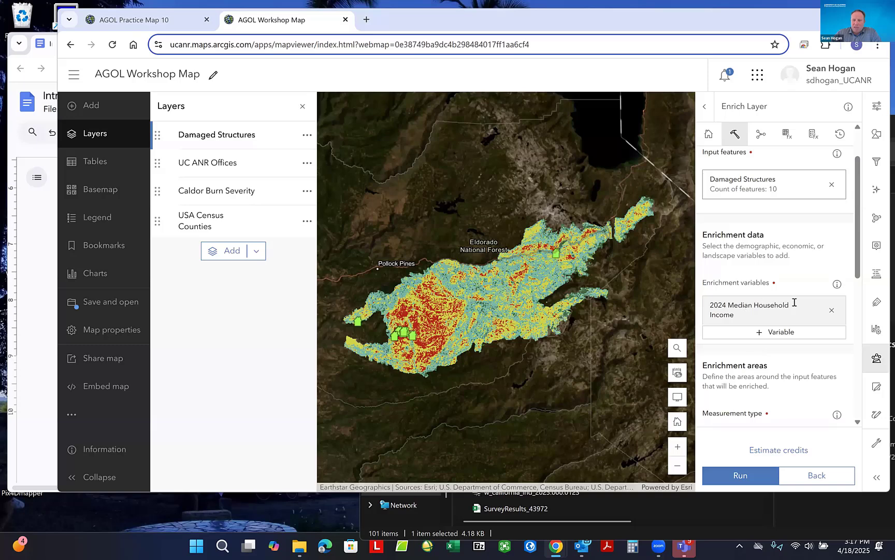
scroll(798, 302, "down", 3)
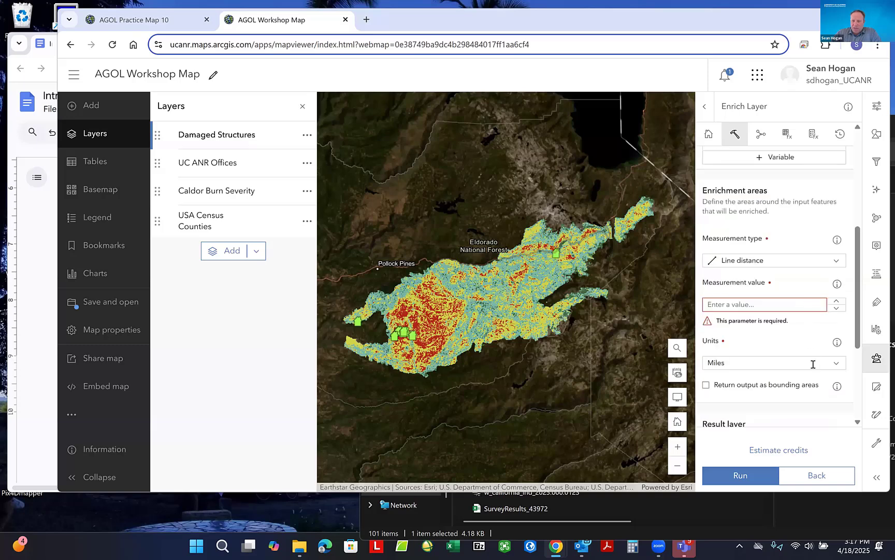
scroll(811, 363, "up", 2)
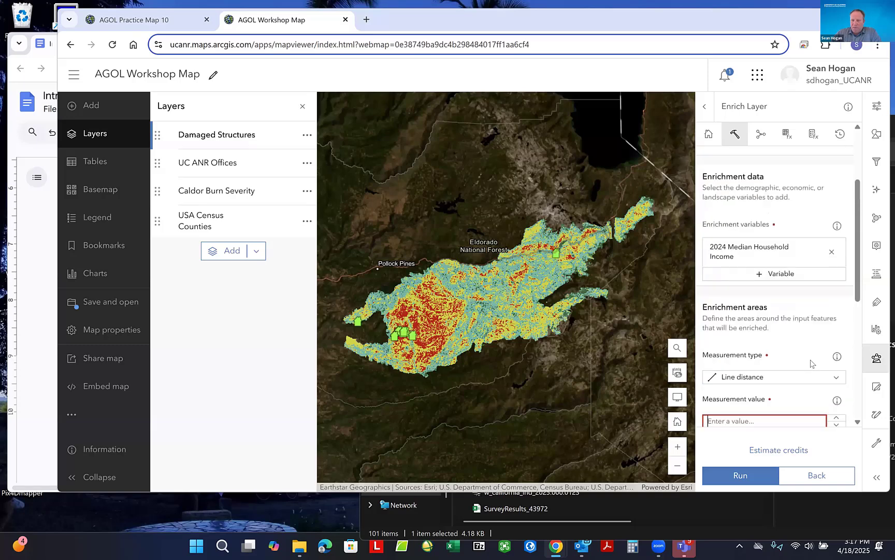
scroll(812, 363, "down", 1)
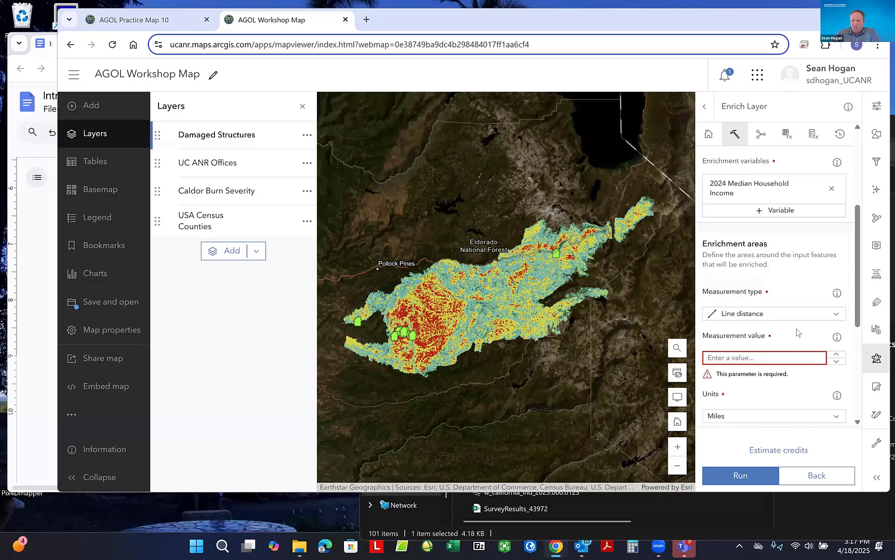
scroll(799, 318, "down", 1)
left_click(774, 292)
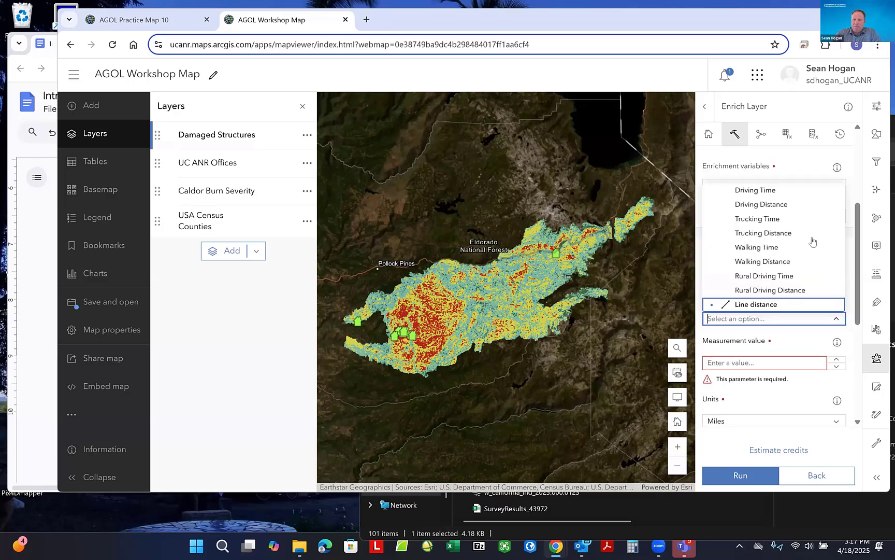
scroll(813, 252, "up", 2)
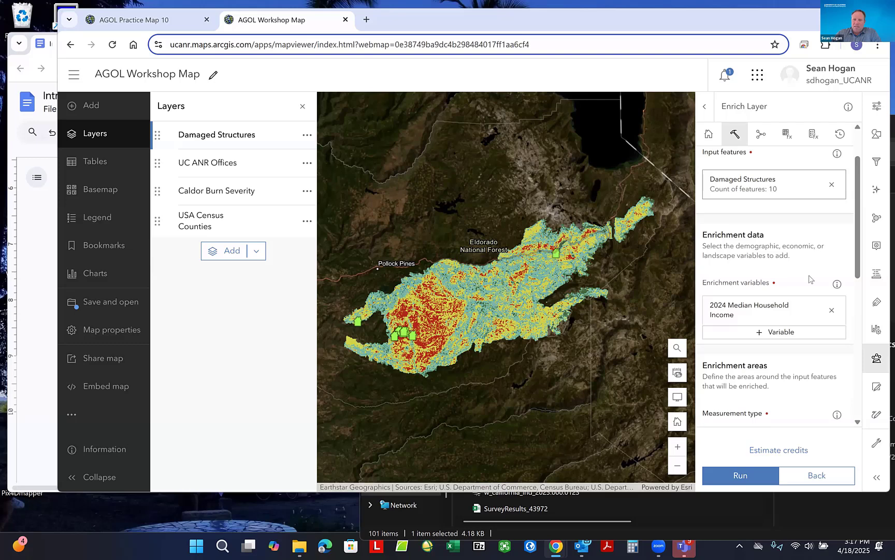
scroll(800, 320, "down", 2)
left_click(801, 319)
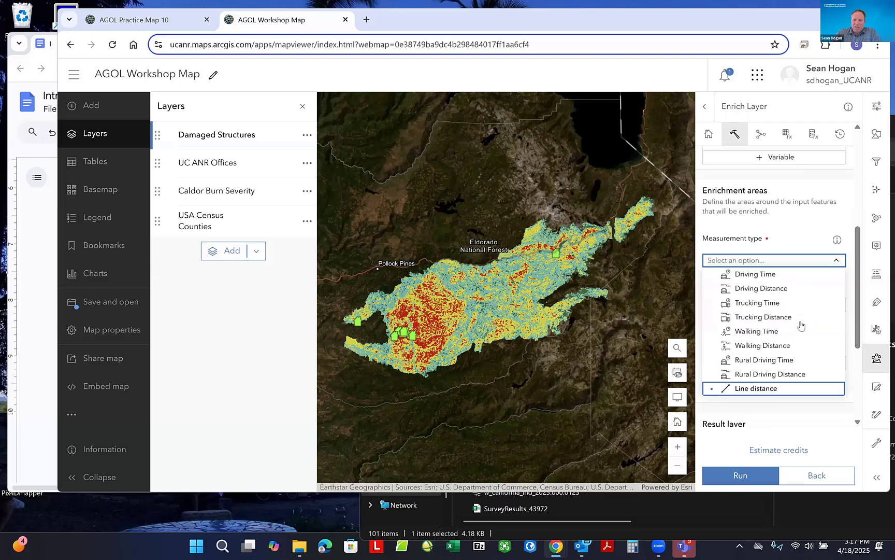
scroll(801, 322, "down", 3)
left_click(766, 317)
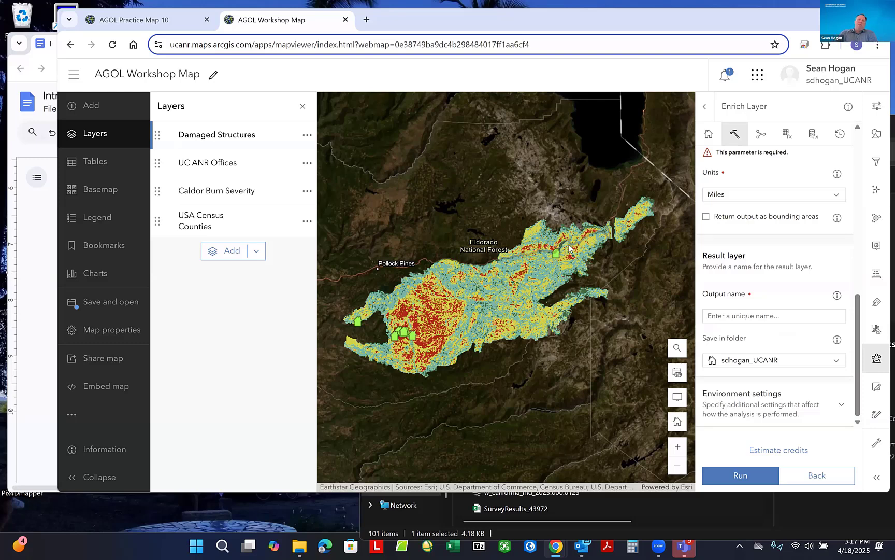
scroll(761, 246, "up", 3)
left_click(761, 246)
scroll(761, 248, "up", 5)
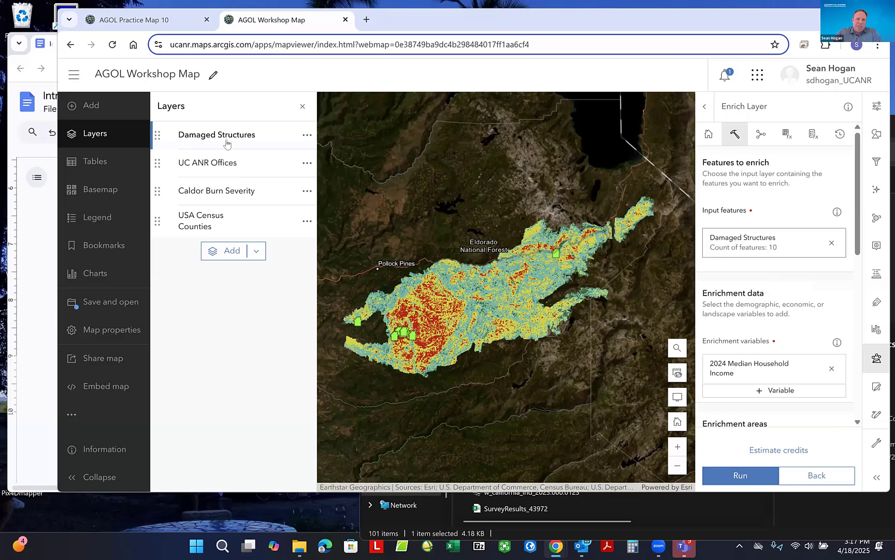
scroll(788, 327, "down", 5)
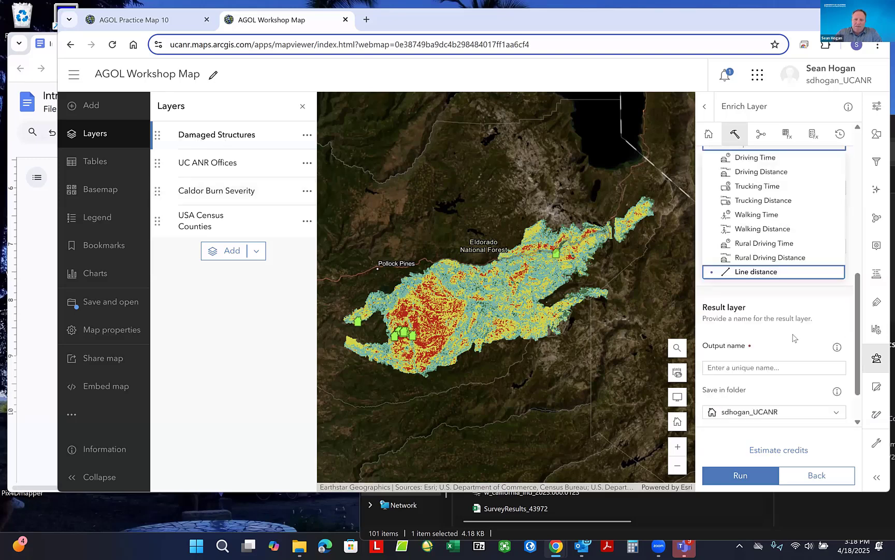
scroll(791, 337, "down", 3)
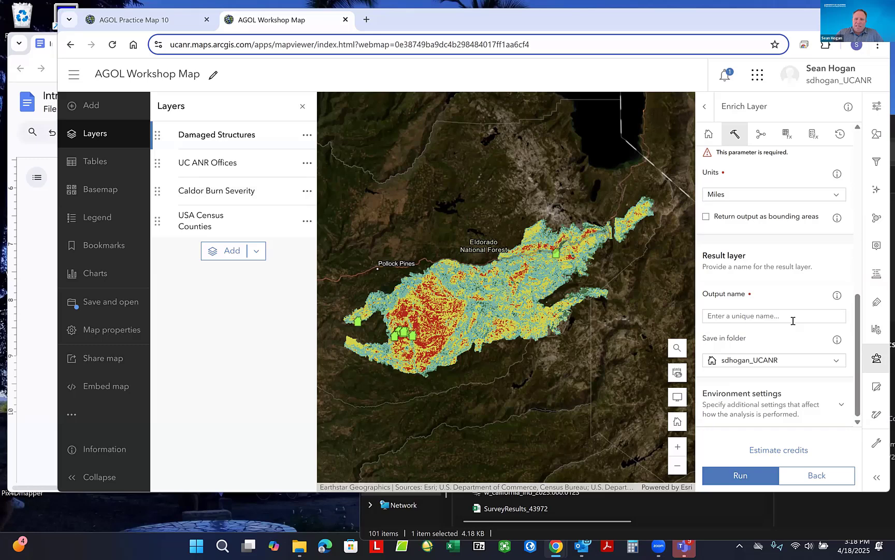
scroll(793, 321, "up", 10)
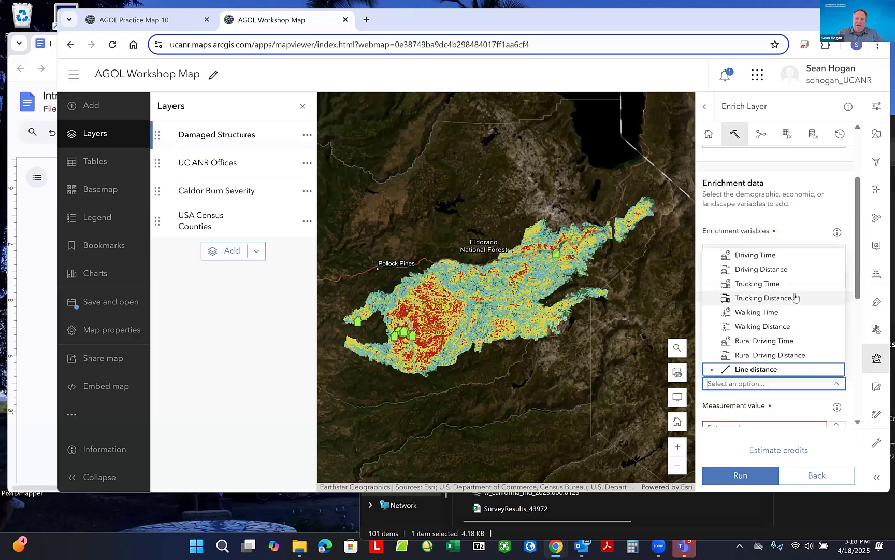
scroll(801, 280, "down", 2)
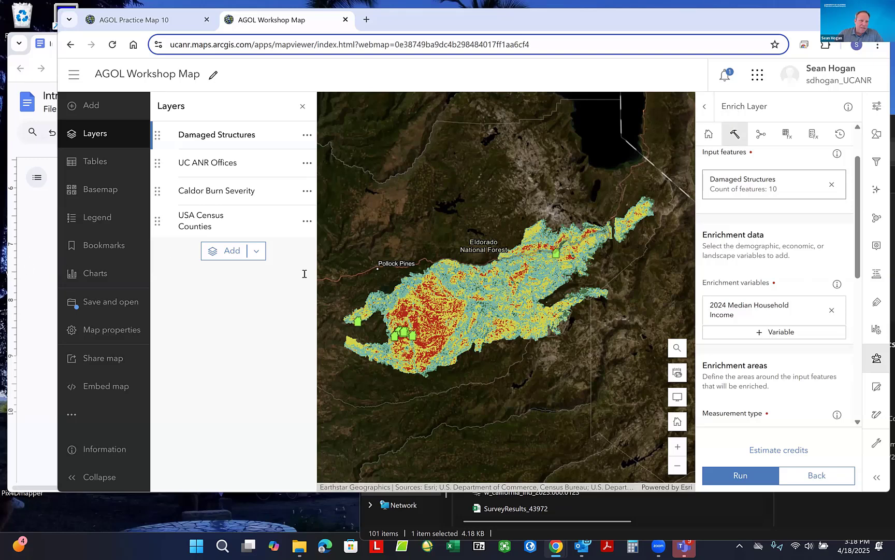
- Scroll the exercise doc to the Proximity to ANR Offices exercise, steps 1–6
key("alt+Tab")
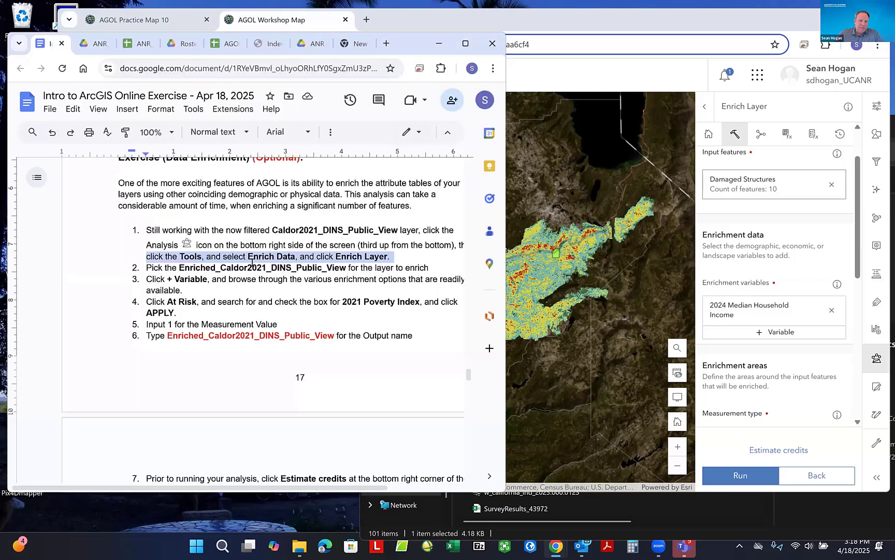
scroll(253, 263, "down", 5)
scroll(261, 234, "down", 5)
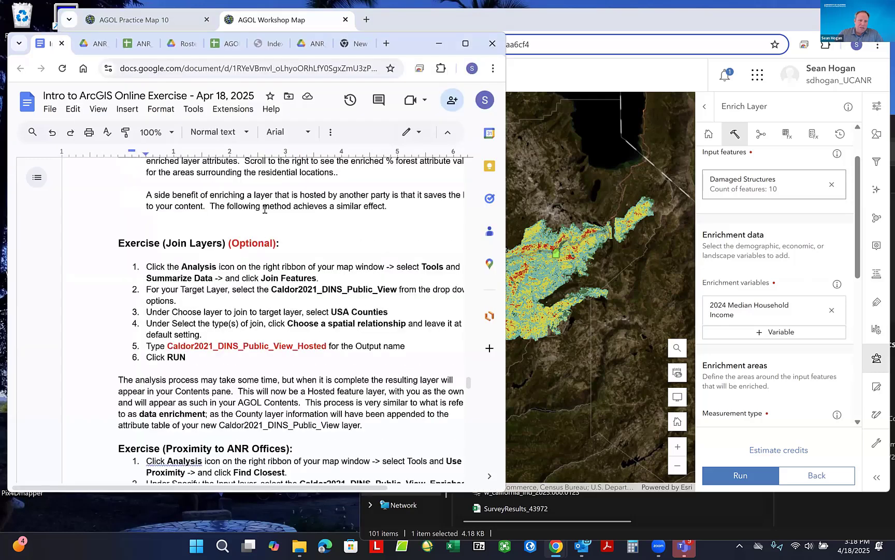
scroll(259, 217, "down", 4)
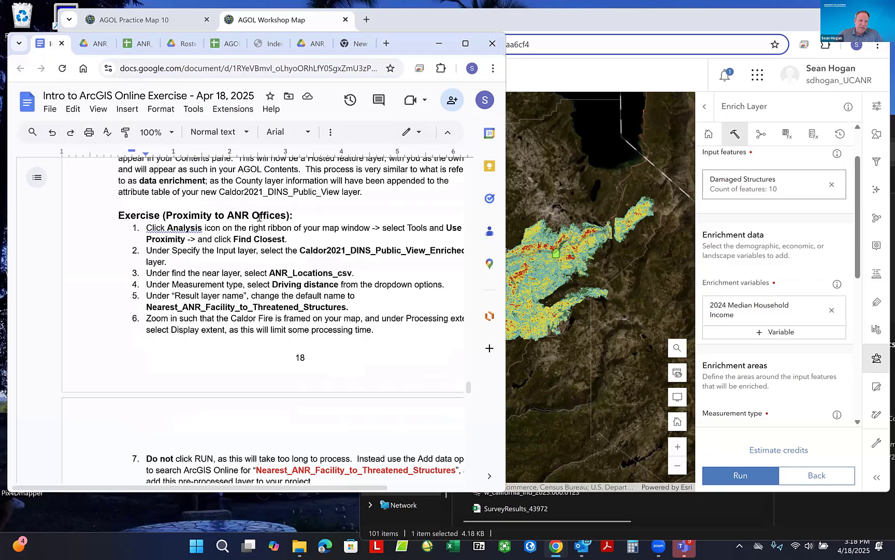
scroll(259, 218, "down", 5)
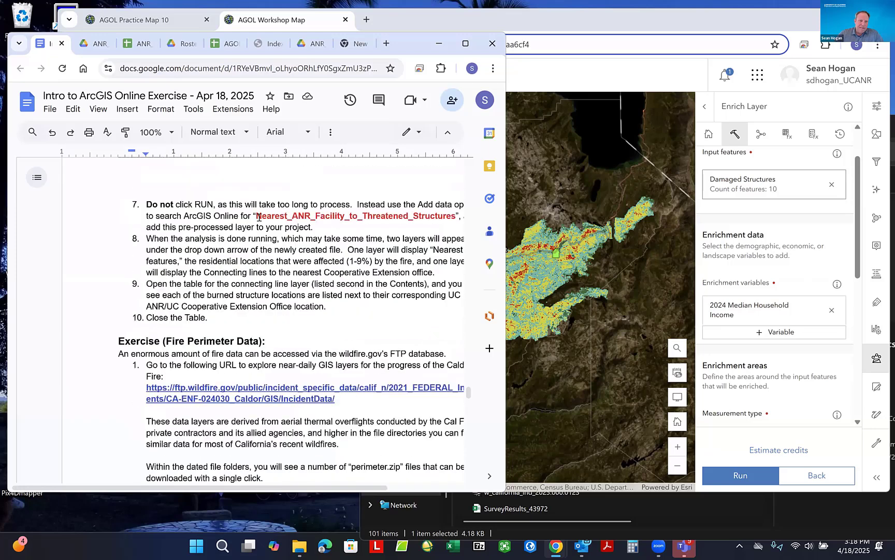
scroll(259, 217, "down", 3)
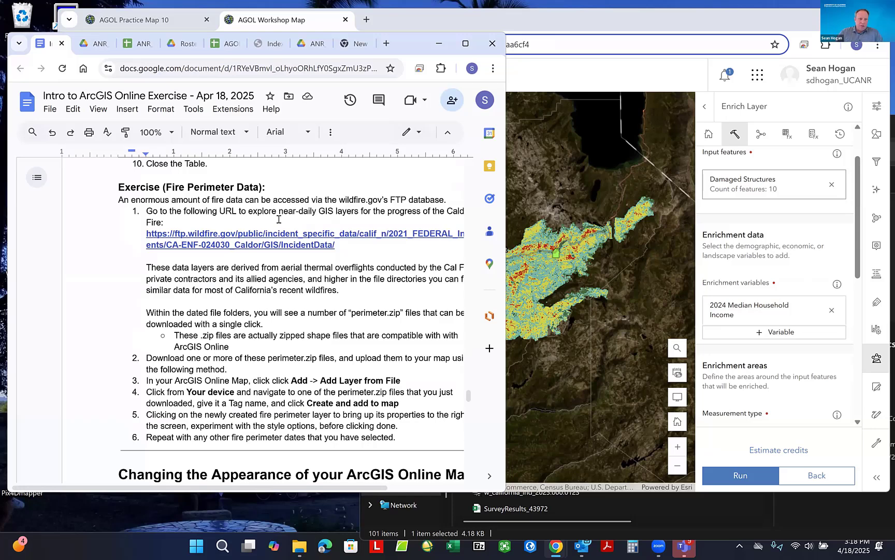
scroll(278, 219, "up", 5)
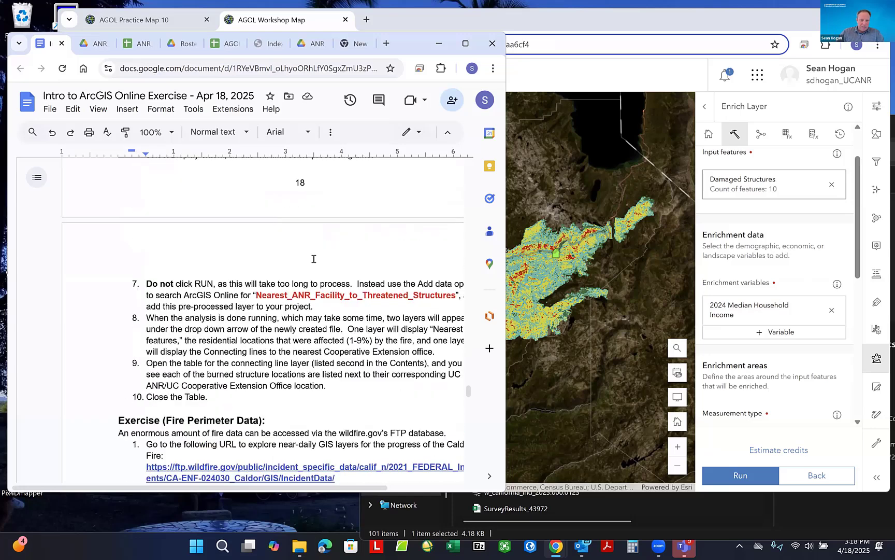
scroll(314, 258, "up", 2)
scroll(313, 259, "up", 1)
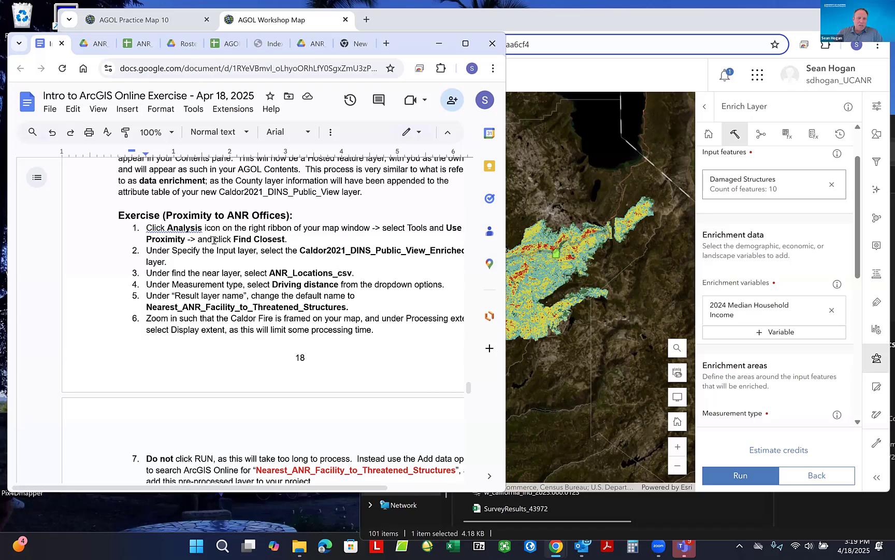
- Exit Enrich Layer back to the Tools list and expand the Use proximity group
left_click(706, 108)
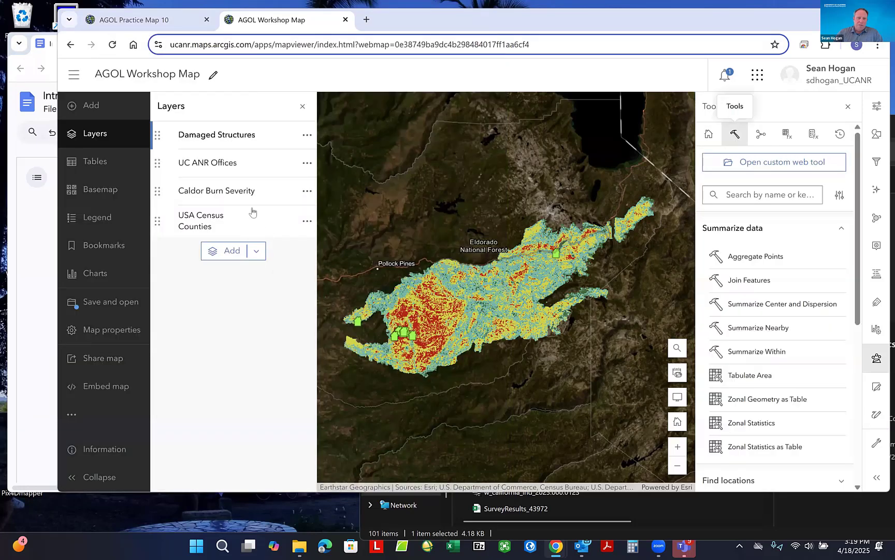
left_click(35, 248)
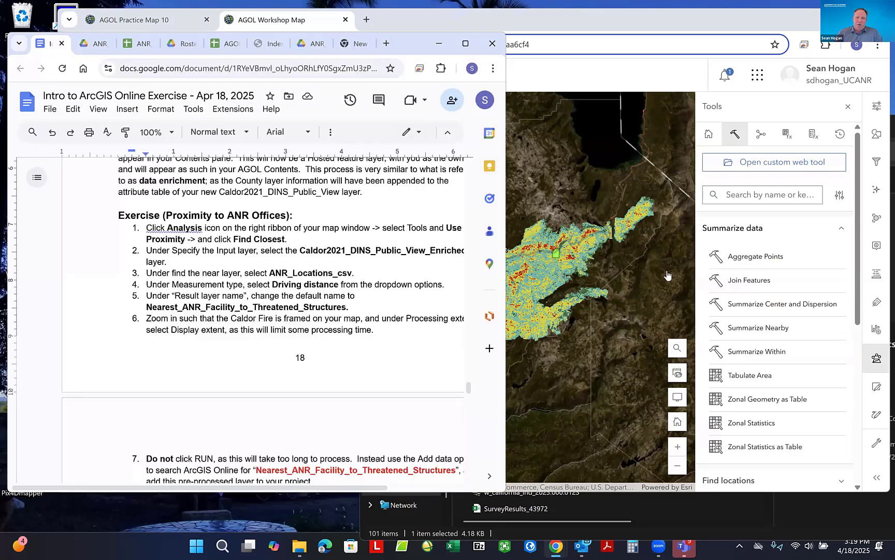
scroll(786, 308, "down", 5)
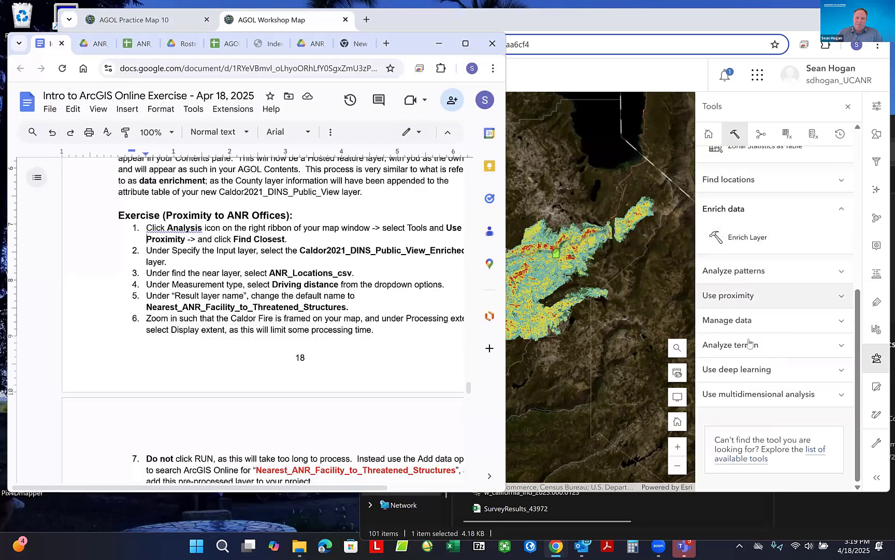
left_click(718, 300)
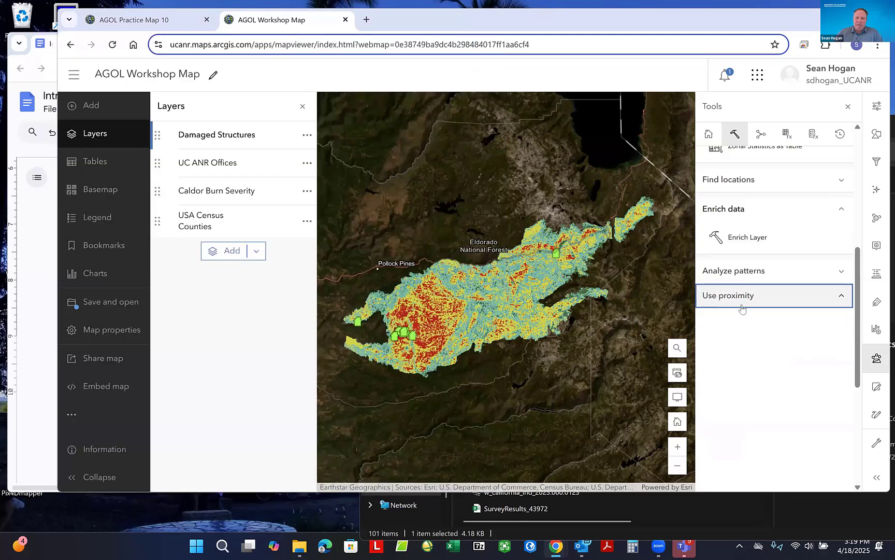
- Scroll through the exercise doc reviewing the proximity exercise steps
left_click(39, 231)
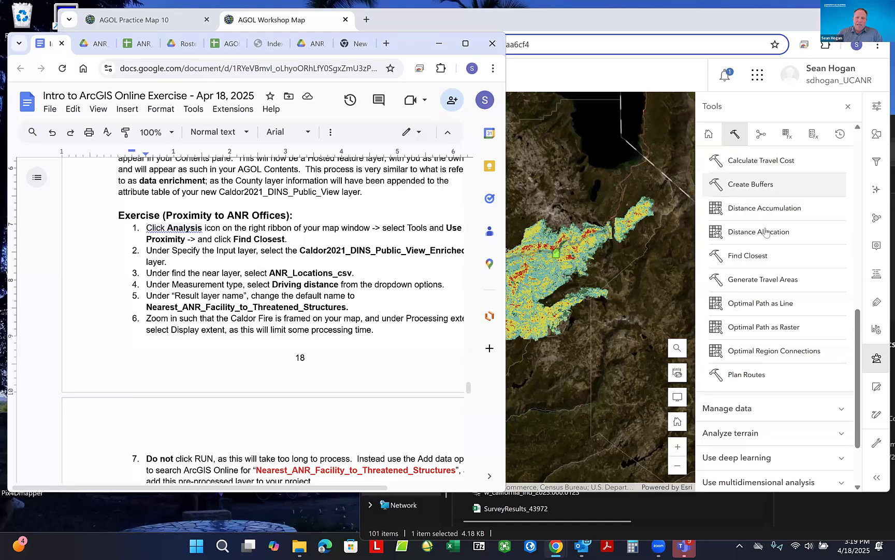
scroll(782, 352, "up", 1)
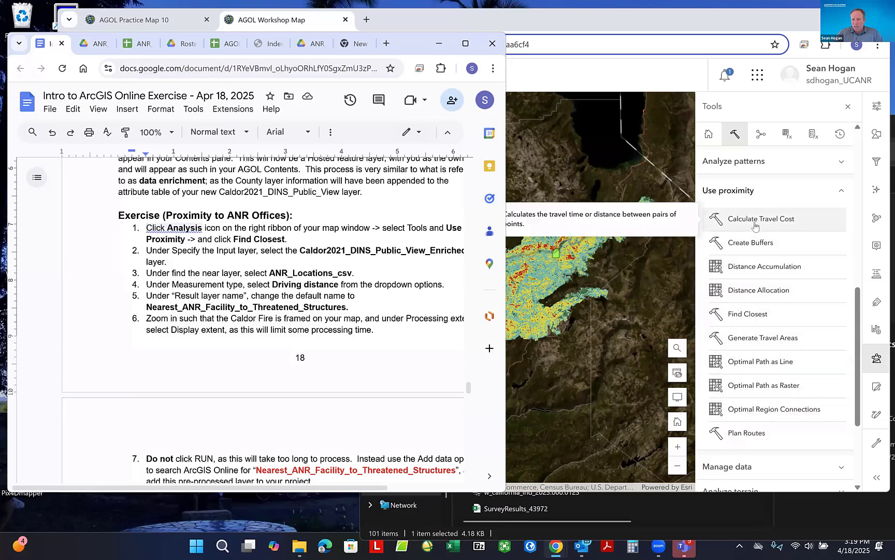
scroll(764, 294, "down", 1)
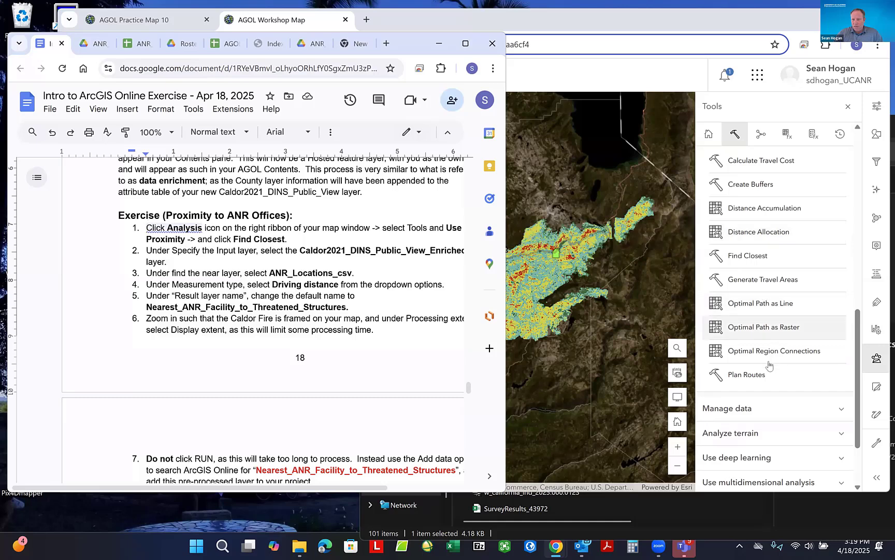
scroll(761, 357, "up", 5)
scroll(762, 361, "up", 1)
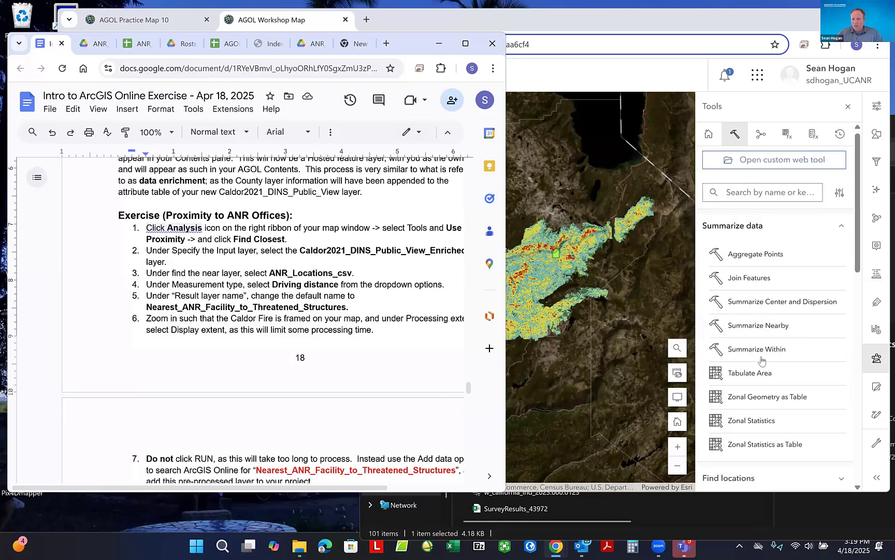
scroll(762, 360, "down", 5)
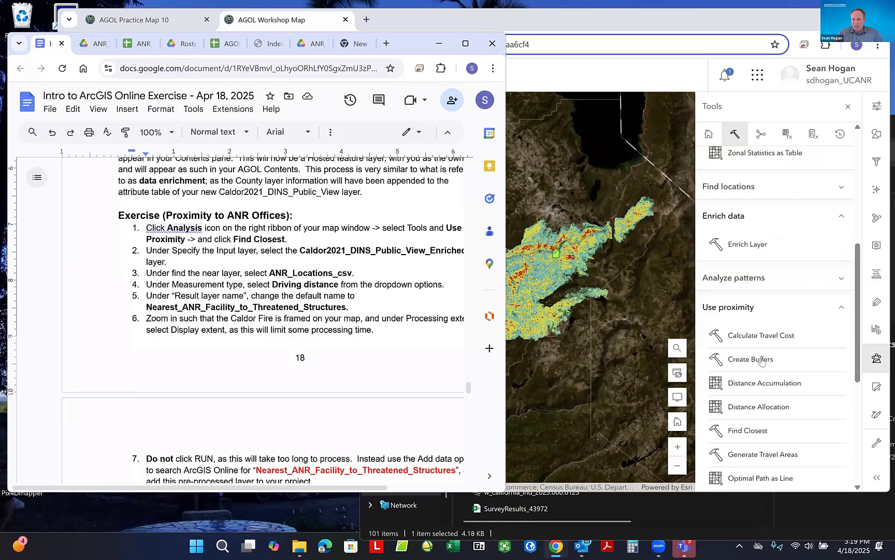
scroll(762, 360, "down", 3)
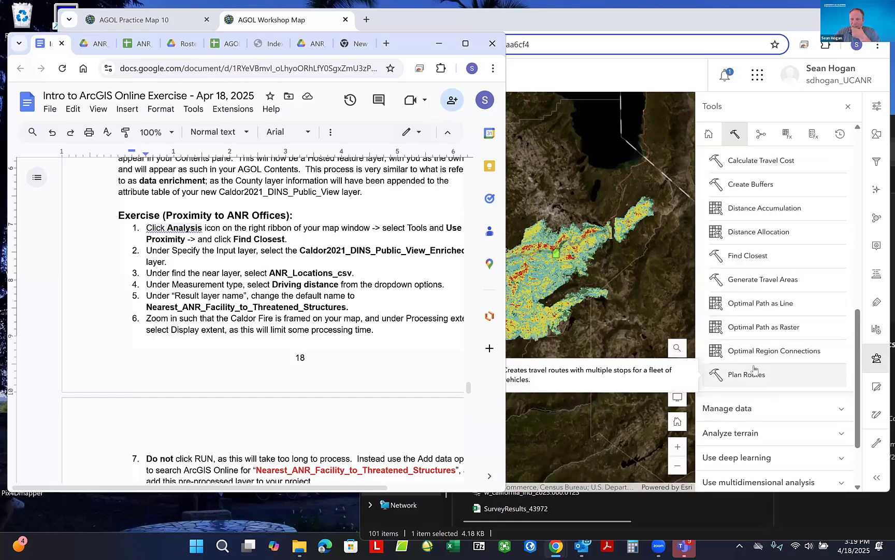
scroll(754, 369, "up", 1)
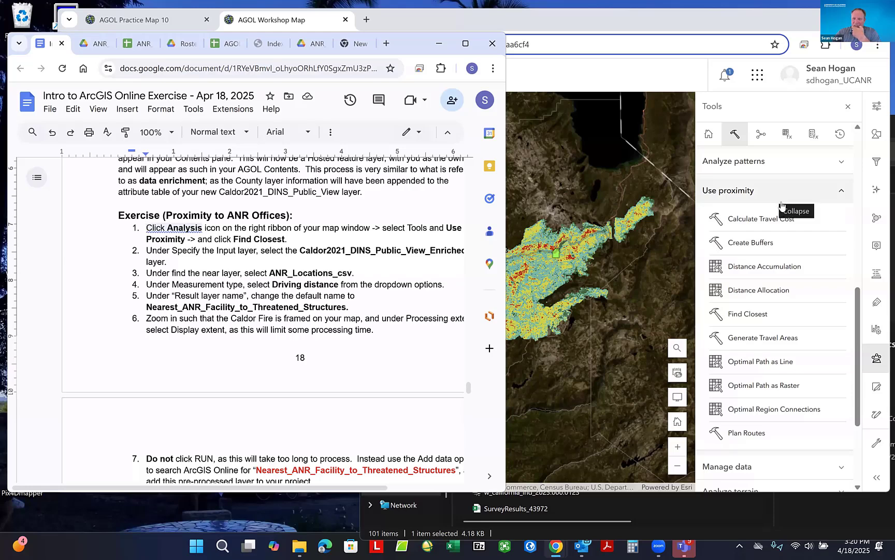
scroll(778, 204, "up", 6)
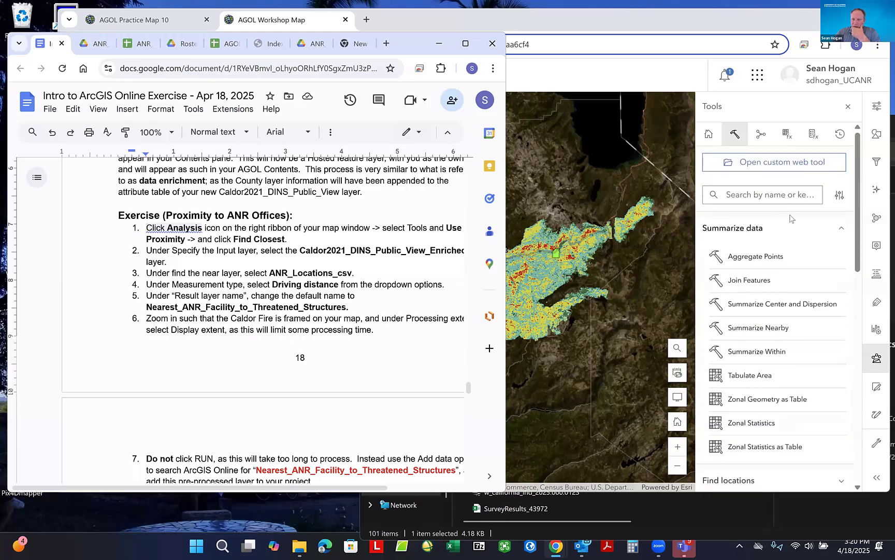
- Search the analysis tools for 'find cl' and open Find Closest
left_click(766, 198)
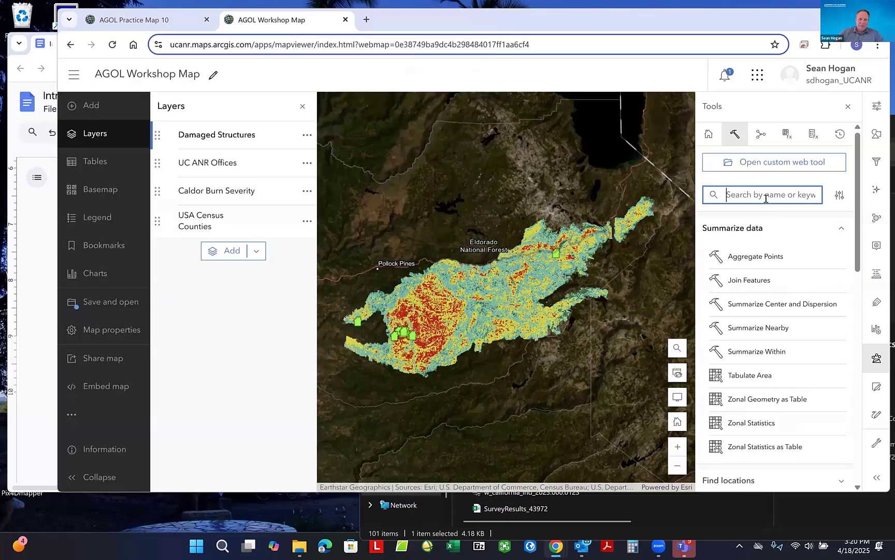
type("fi")
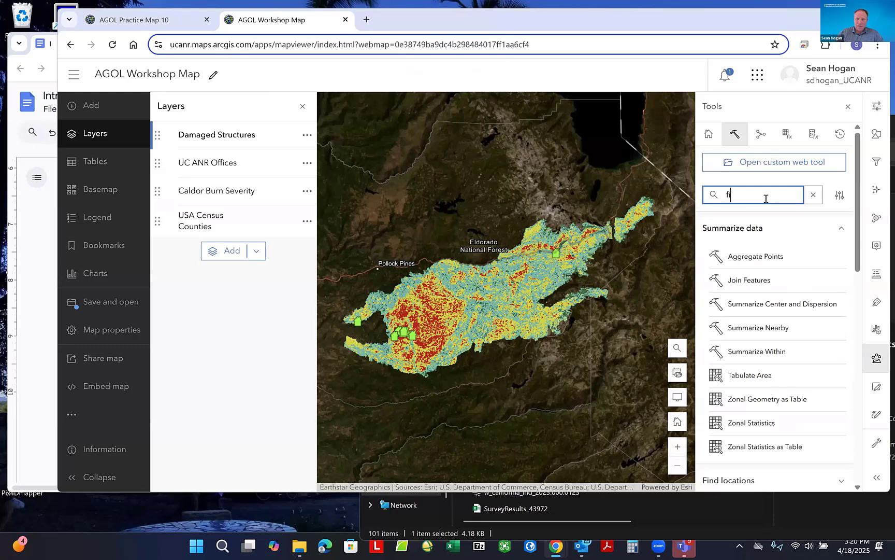
type("nd cl")
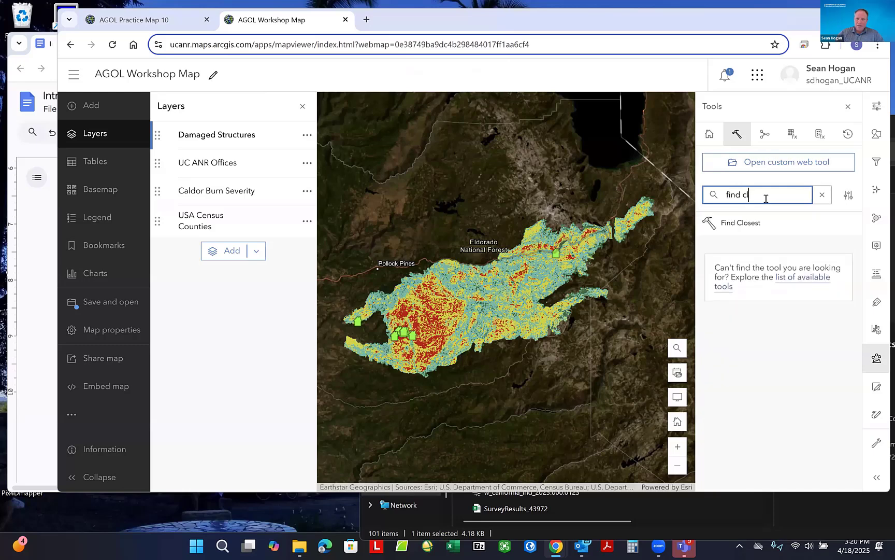
left_click(738, 224)
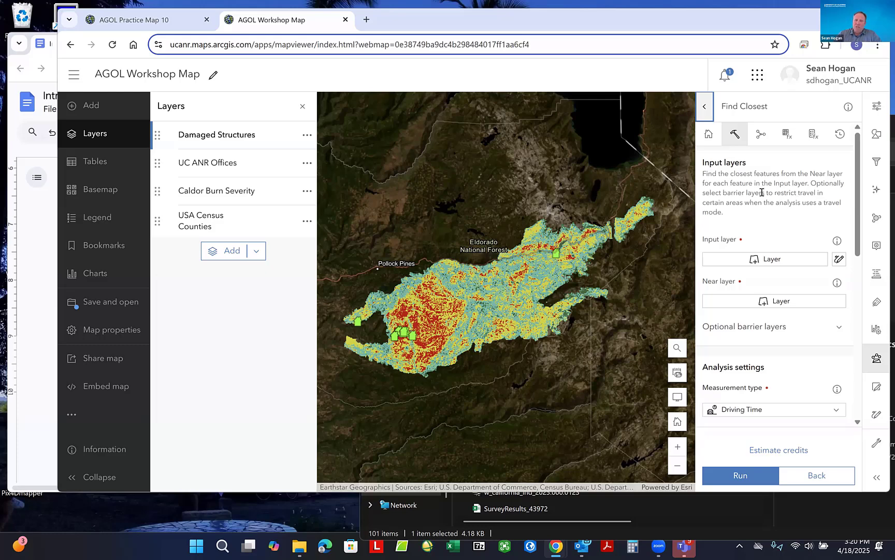
- Choose Damaged Structures (10 features) as input layer and UC ANR Offices (57 features) as near layer
left_click(764, 259)
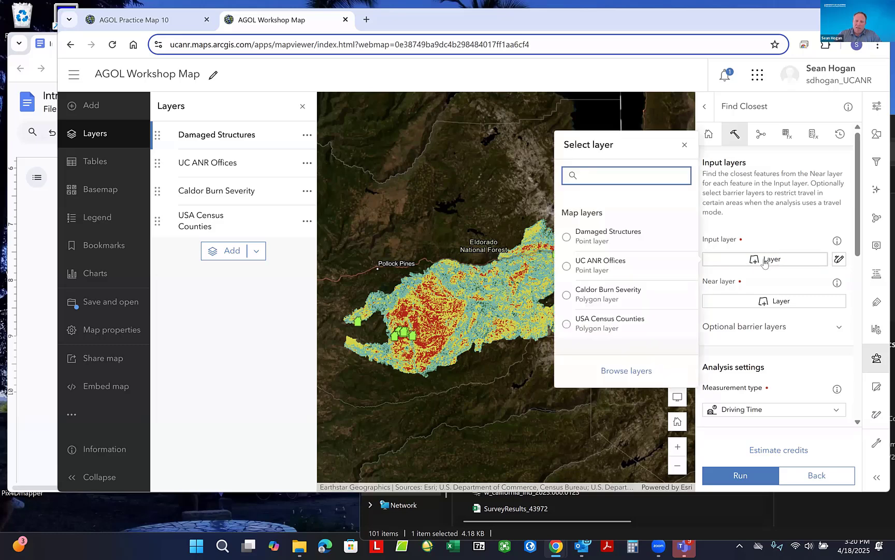
left_click(568, 239)
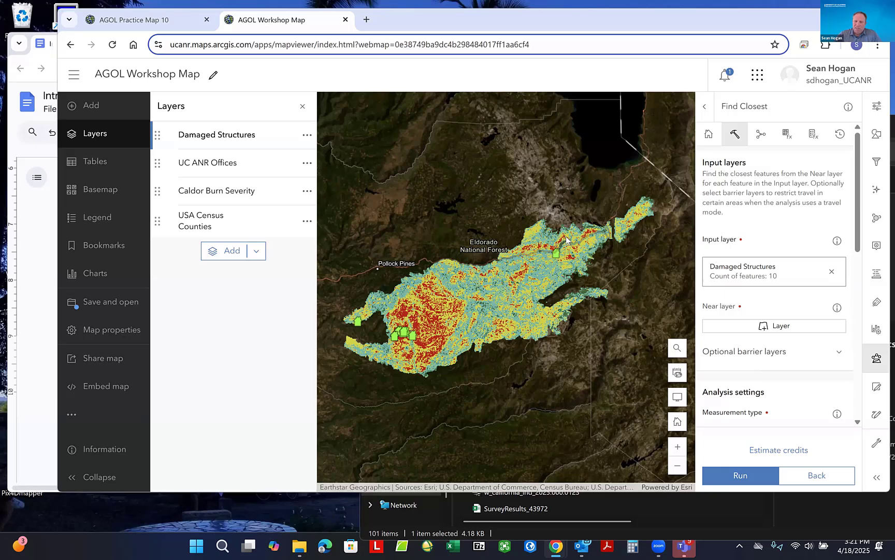
left_click(780, 326)
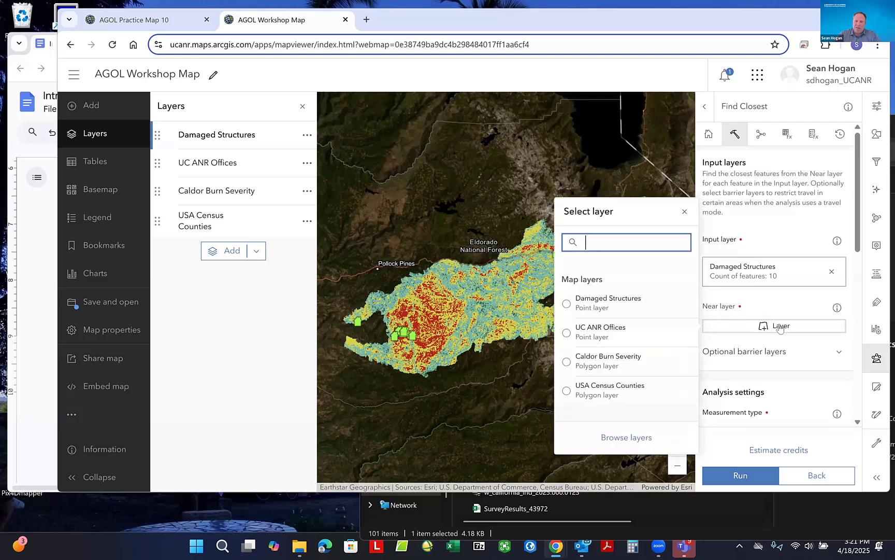
left_click(575, 337)
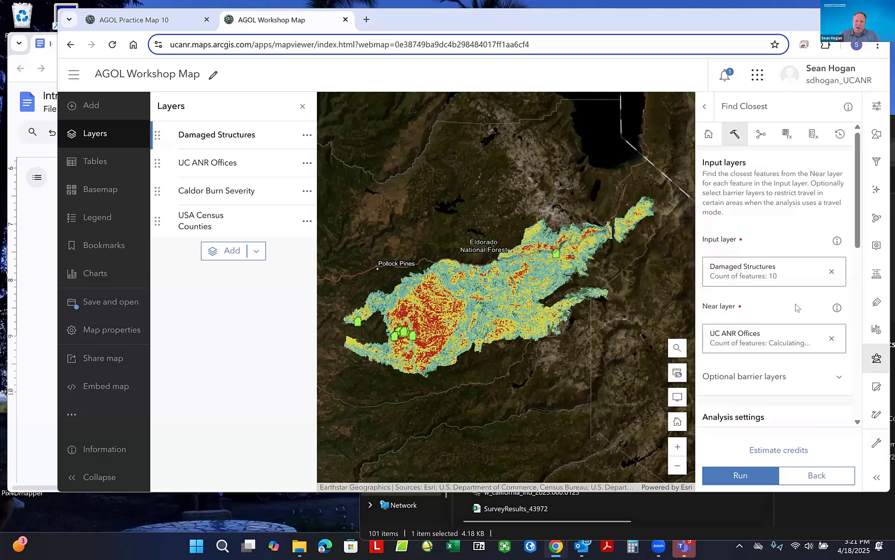
scroll(834, 264, "down", 2)
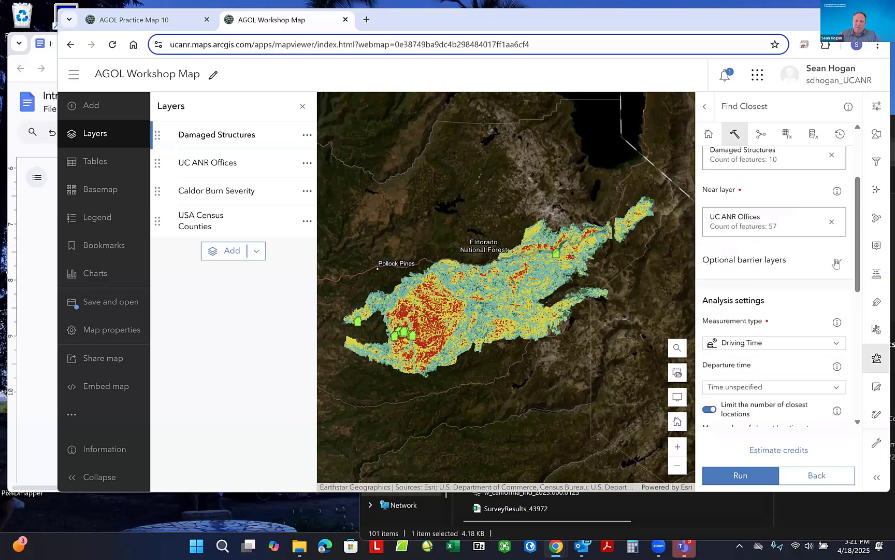
left_click(836, 264)
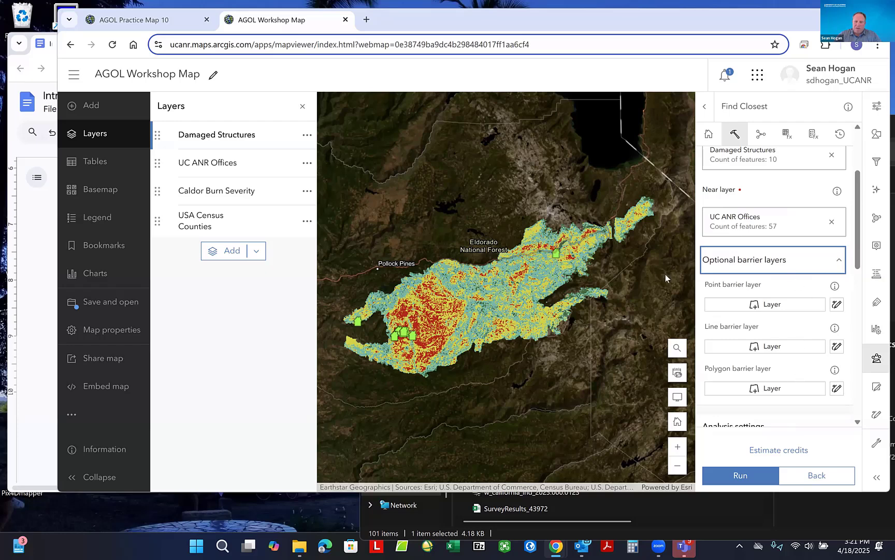
left_click(843, 263)
scroll(808, 255, "down", 2)
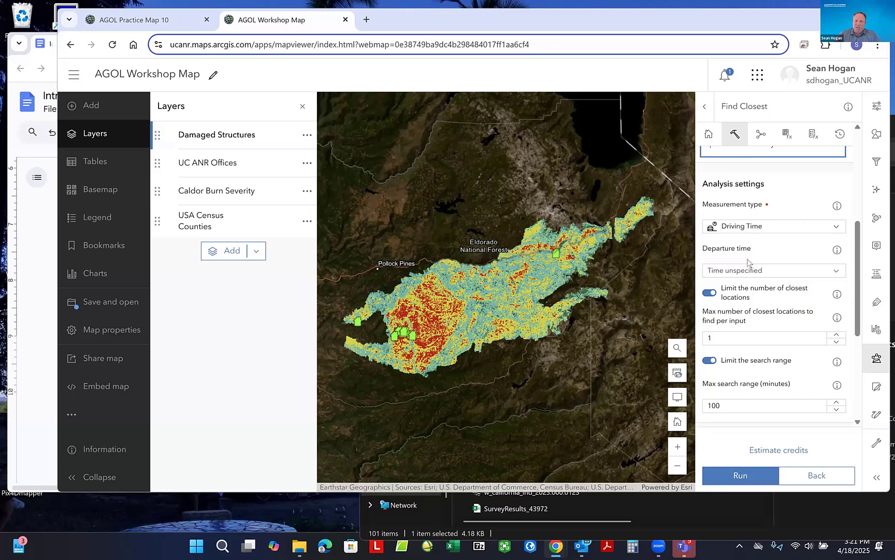
scroll(773, 257, "down", 2)
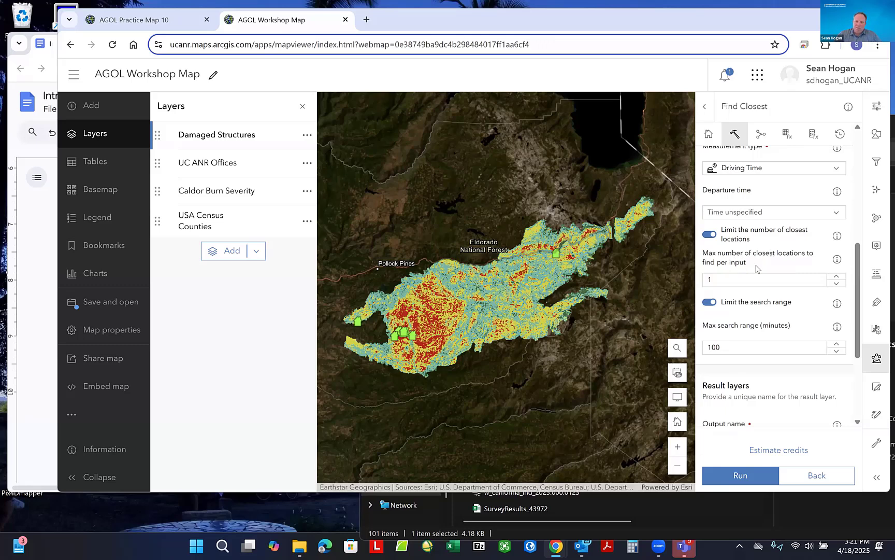
scroll(756, 268, "down", 1)
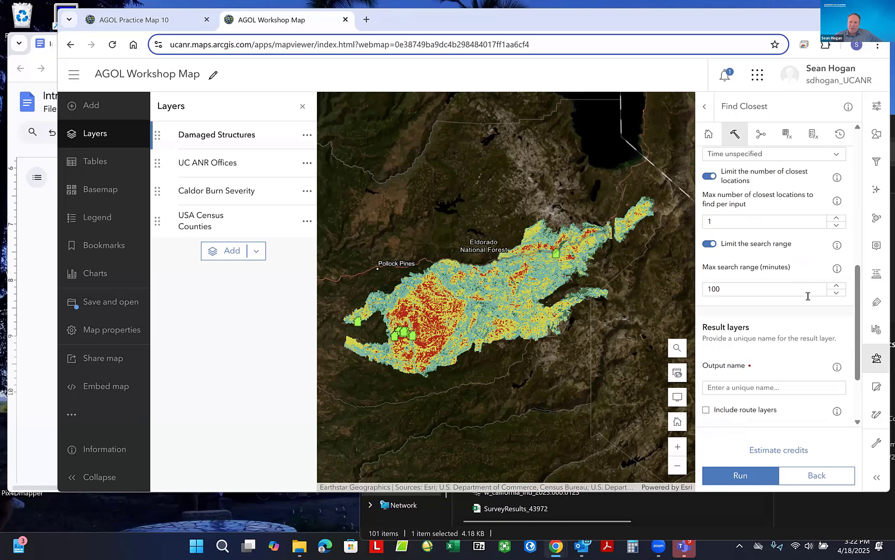
scroll(811, 287, "down", 3)
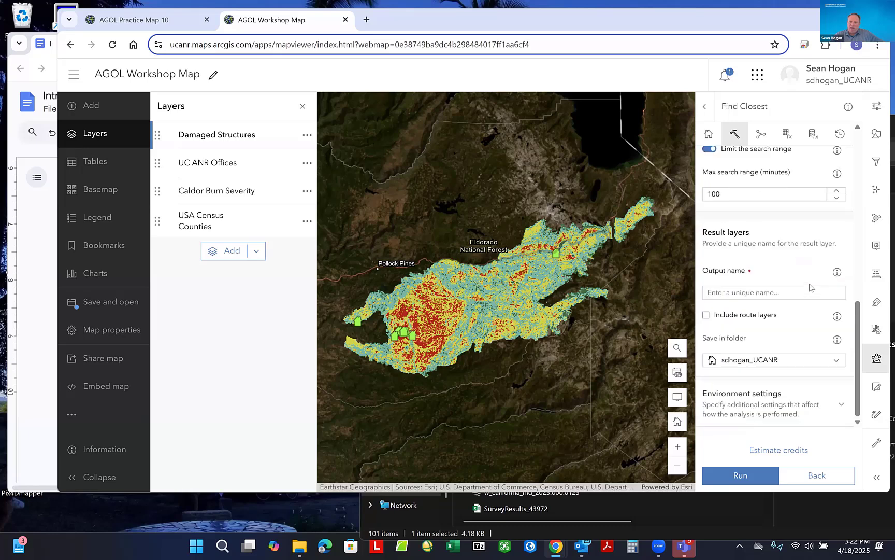
- Name the result layer 'lkjfds' and select the recommended result name in the exercise guide
left_click(736, 294)
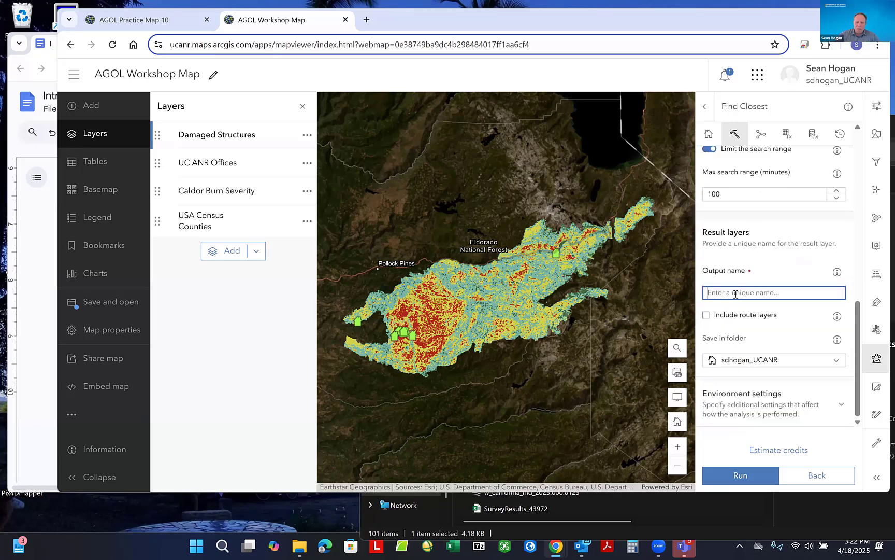
type("lkjfds")
left_click(38, 245)
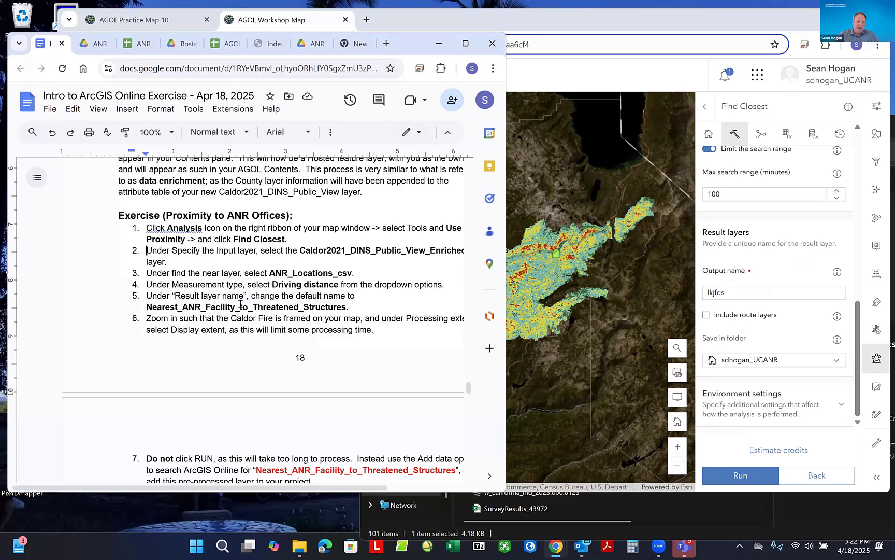
left_click_drag(147, 307, 346, 306)
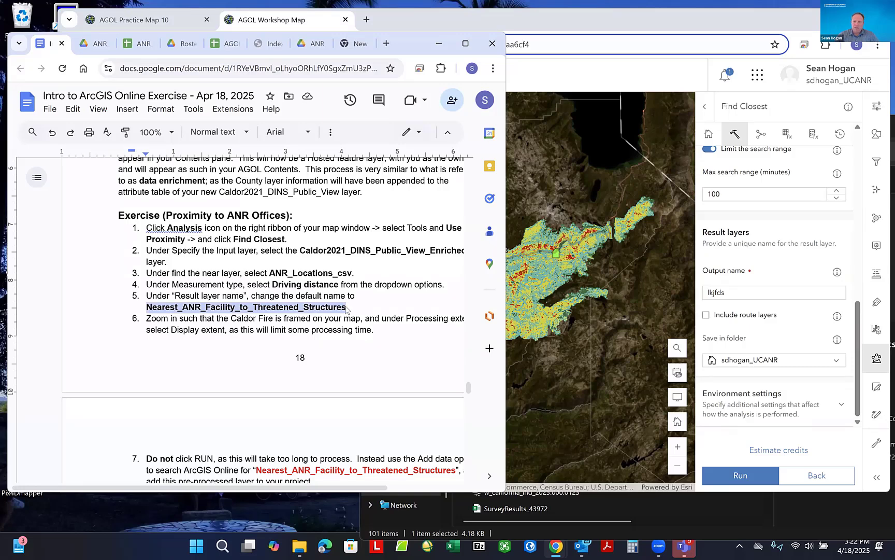
left_click(780, 330)
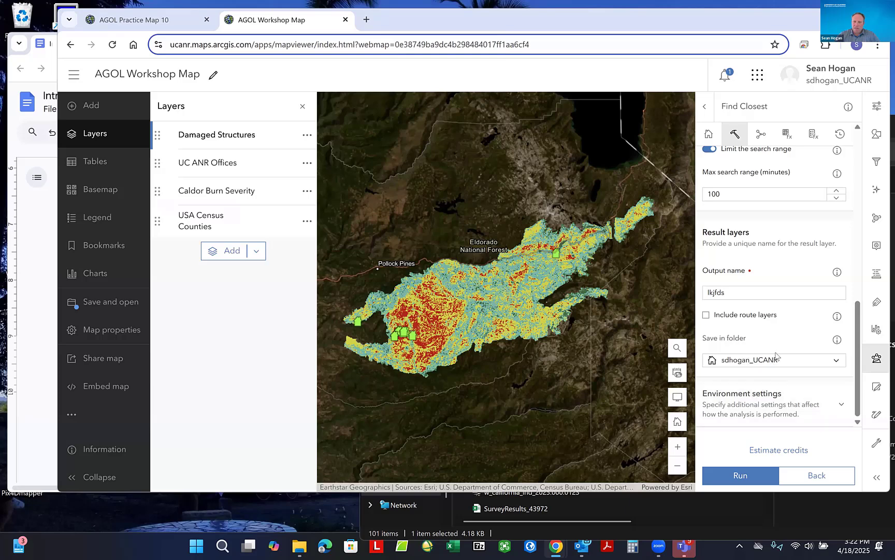
- Check Include route layers and expand the Environment settings of Find Closest
scroll(776, 360, "up", 10)
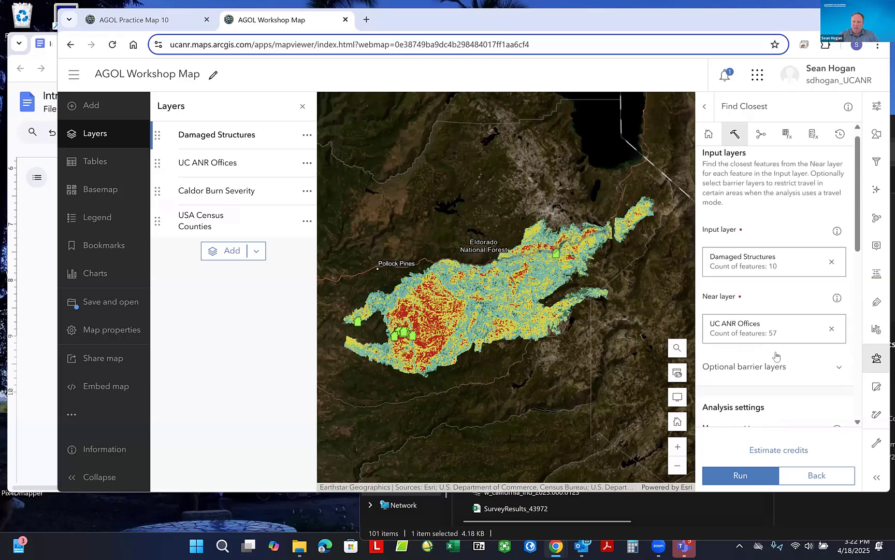
scroll(775, 356, "down", 2)
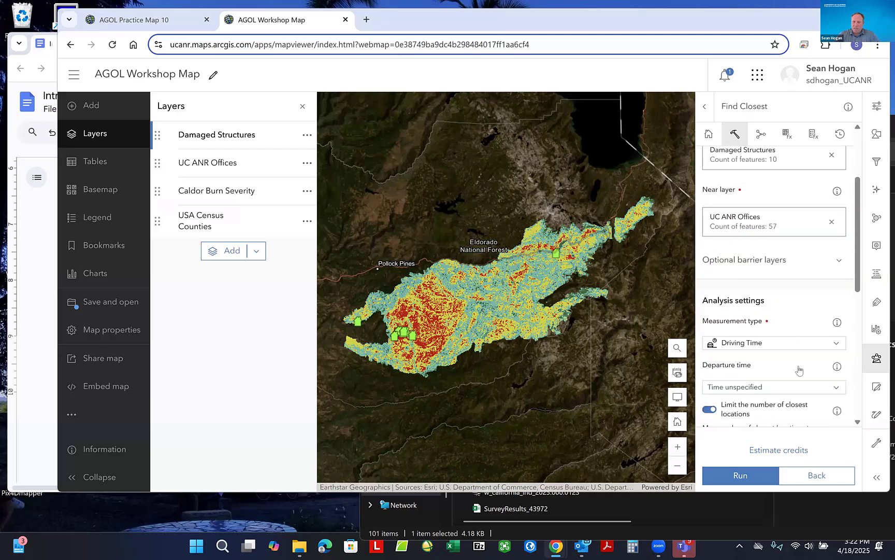
left_click(800, 262)
left_click(798, 262)
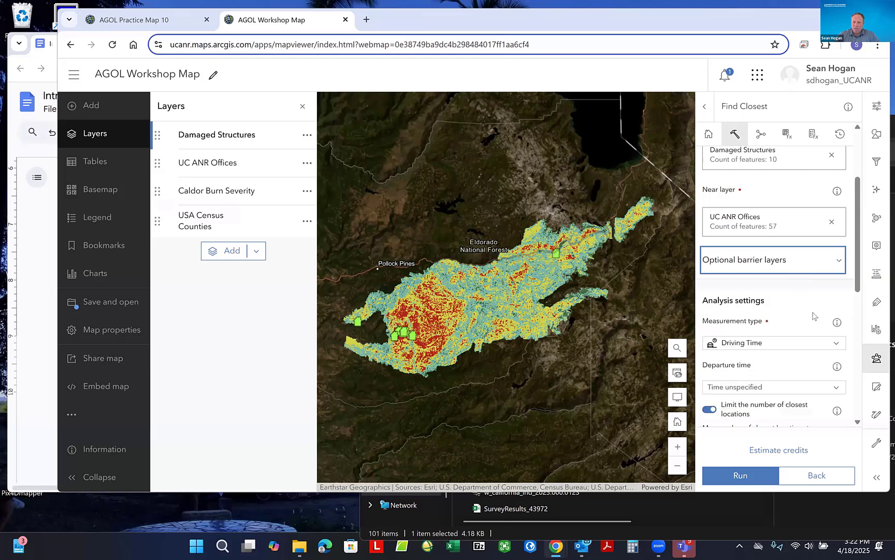
scroll(813, 315, "down", 2)
scroll(814, 316, "down", 4)
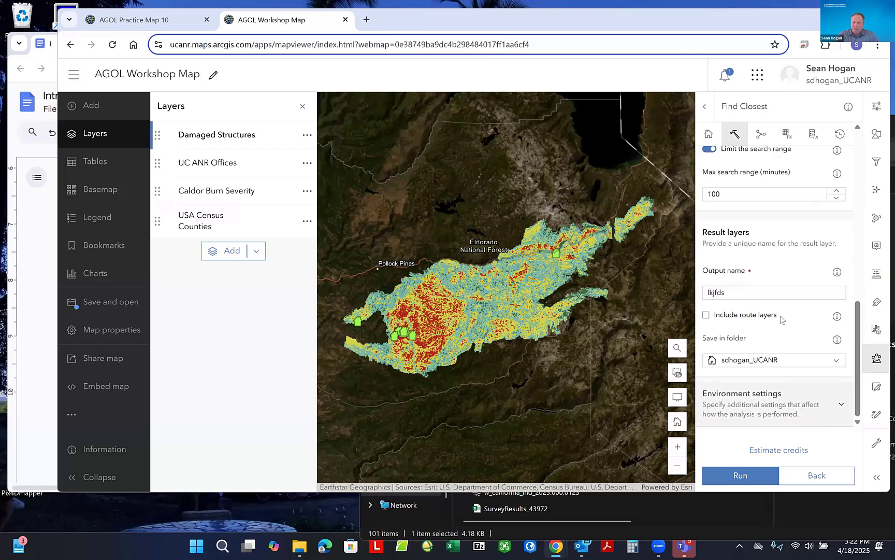
left_click(705, 319)
left_click(801, 407)
scroll(801, 374, "down", 3)
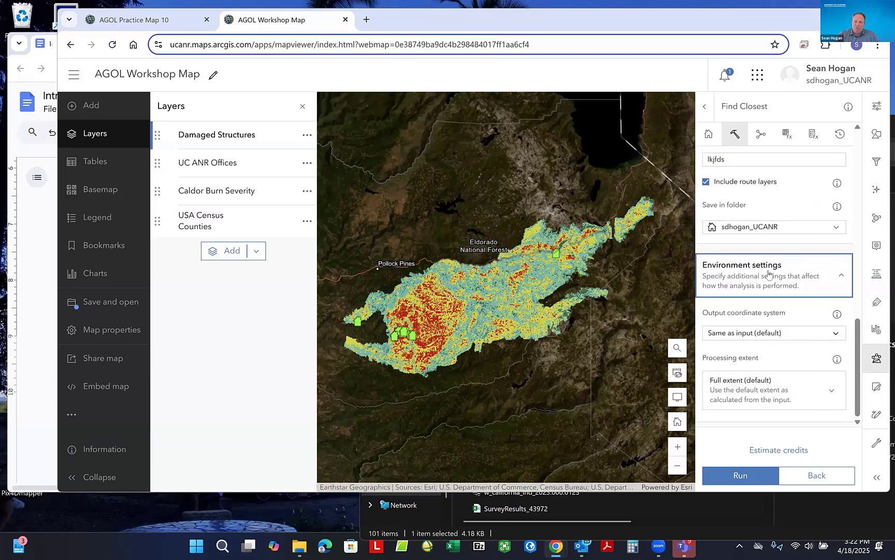
- Set processing extent to Display extent and frame the Caldor burn area with the Placerville office
left_click(821, 393)
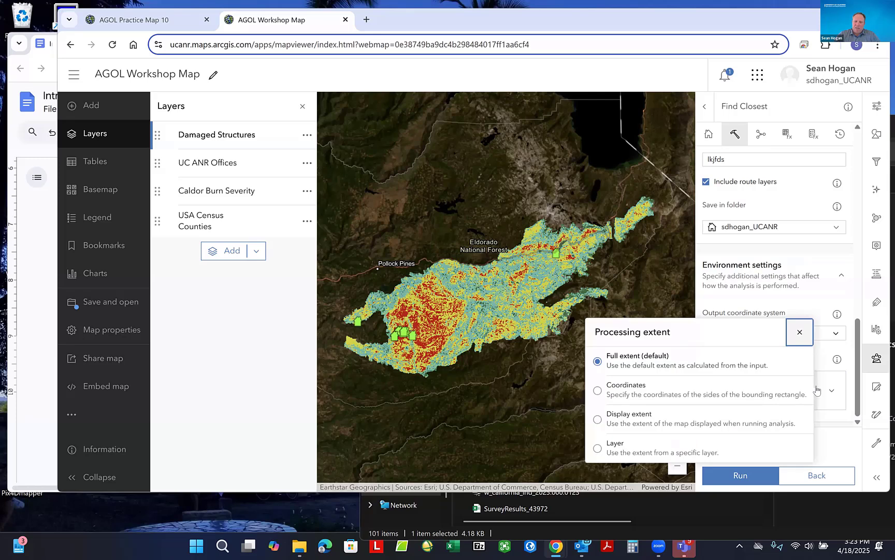
left_click(601, 420)
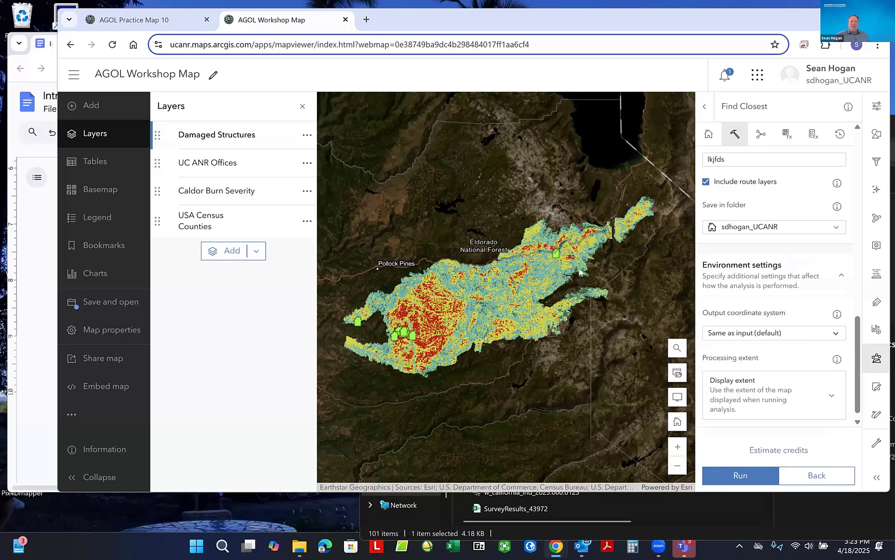
scroll(537, 277, "down", 1)
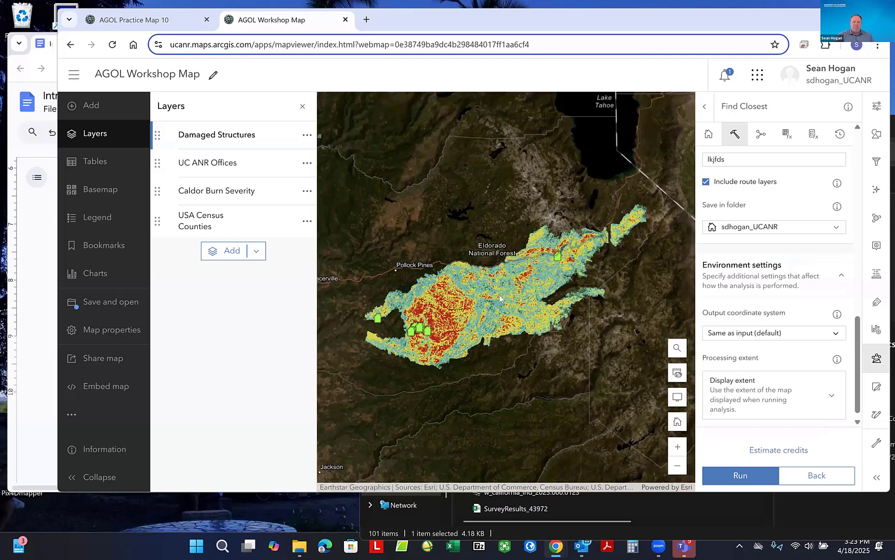
scroll(500, 298, "down", 2)
scroll(487, 294, "up", 2)
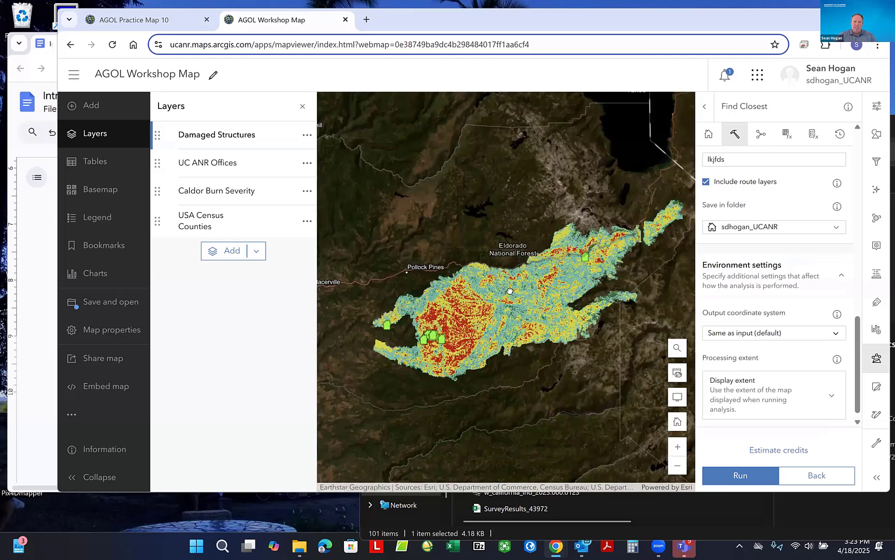
left_click_drag(510, 290, 553, 289)
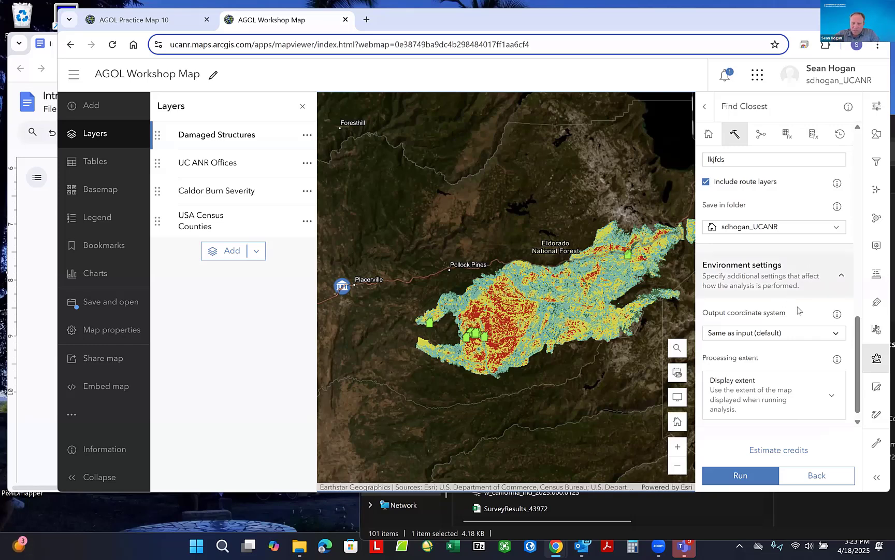
scroll(802, 310, "down", 1)
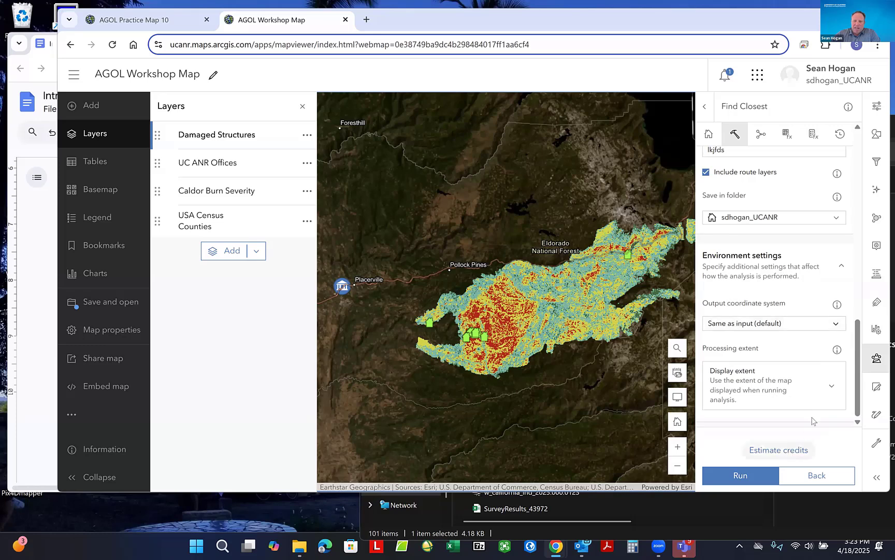
- Estimate the analysis cost (5 credits) and select the step 5 result name Nearest_ANR_Facility_to_Threatened_Structures
left_click(787, 451)
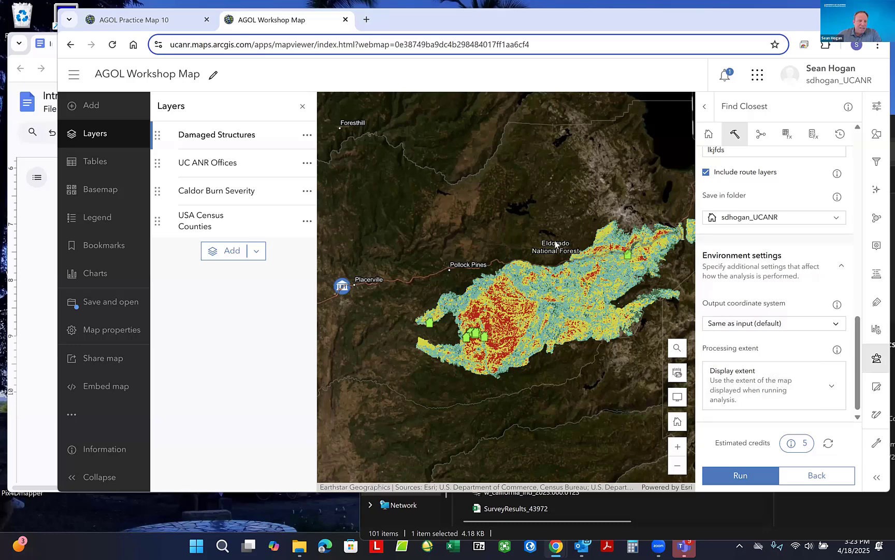
left_click(35, 235)
left_click_drag(145, 306, 346, 306)
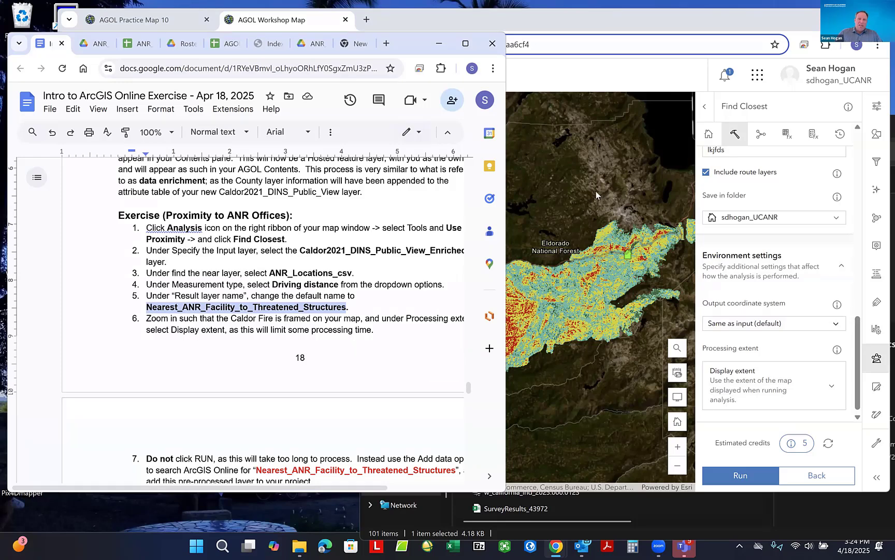
- Browse layers from all of ArcGIS Online and search for Nearest_ANR_Facility_to_Threatened_Structures
left_click(550, 77)
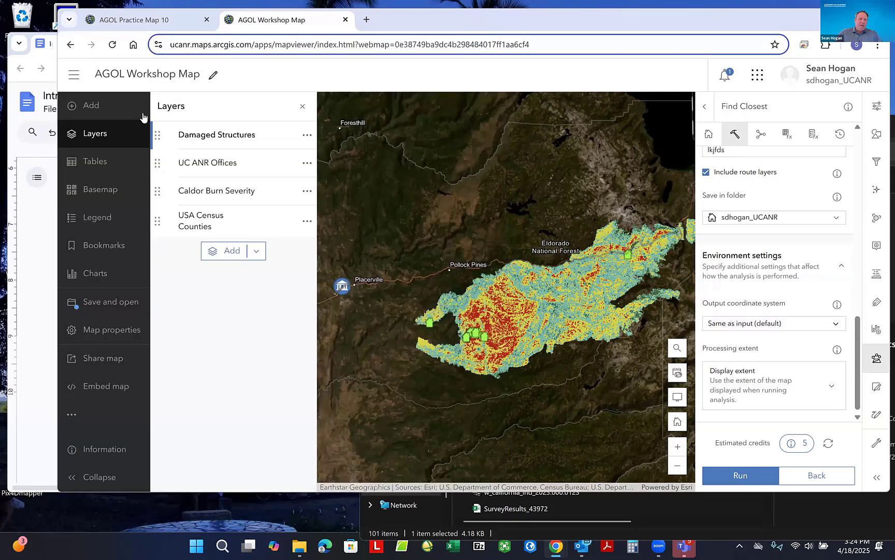
left_click(91, 106)
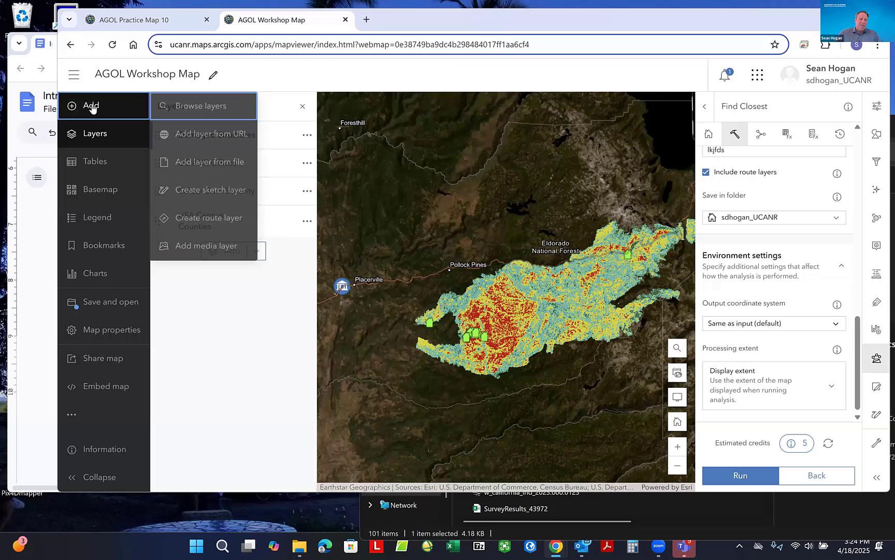
left_click(187, 105)
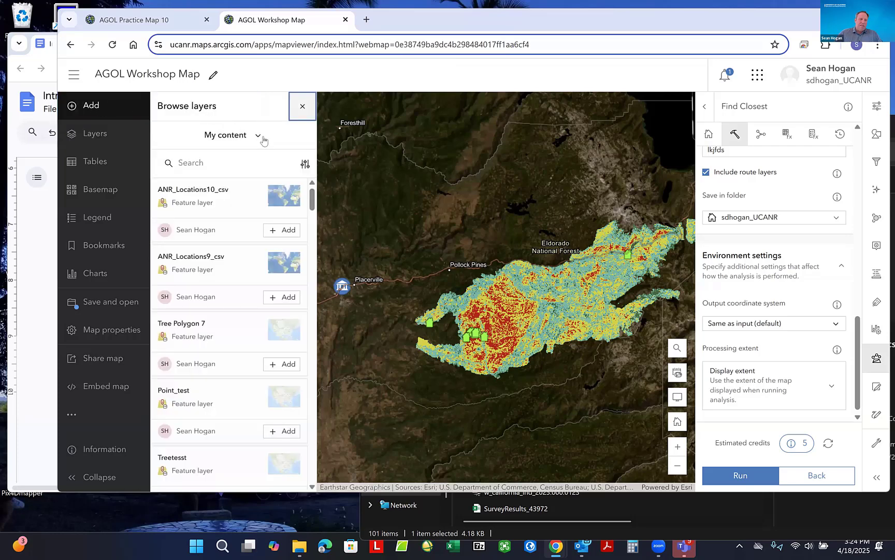
left_click(260, 136)
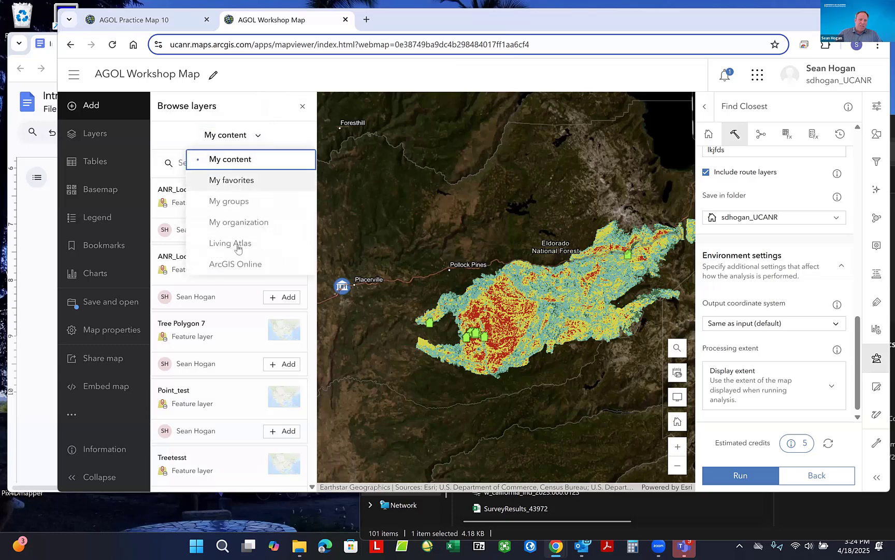
left_click(236, 264)
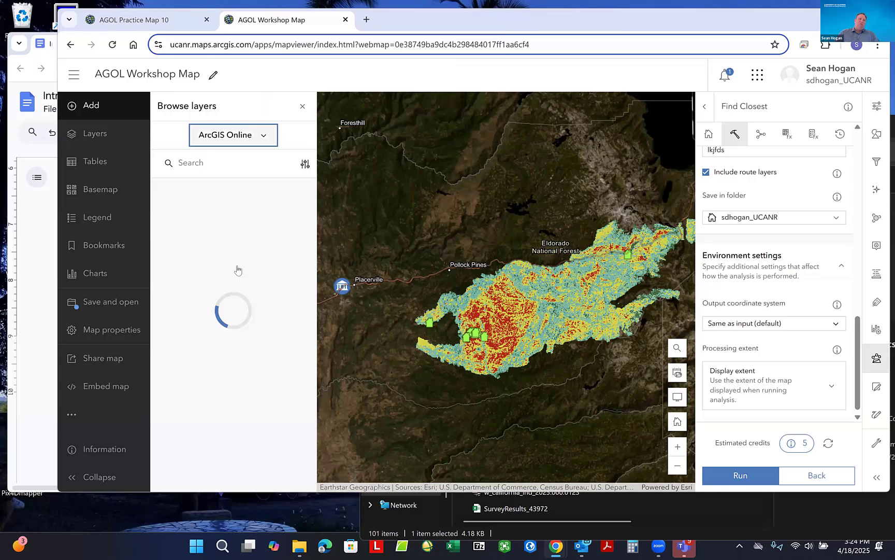
left_click(204, 165)
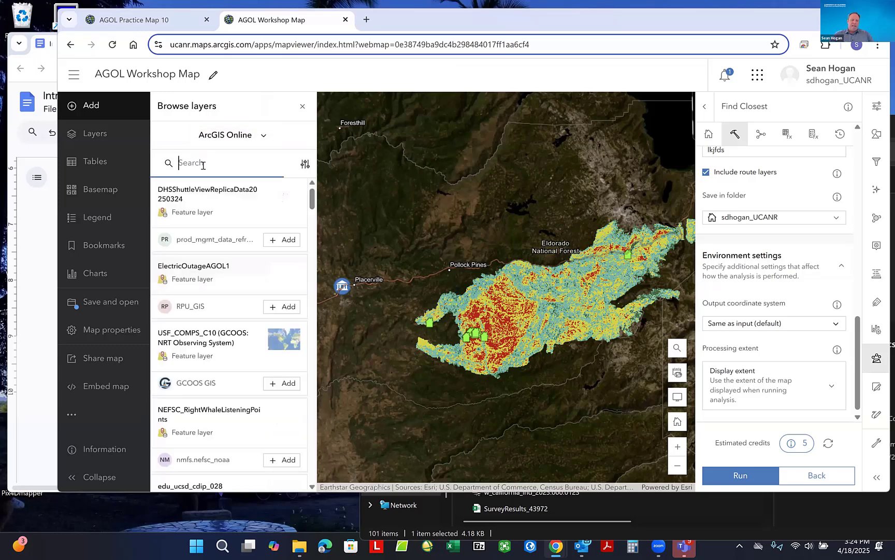
type("Threatened_Structures")
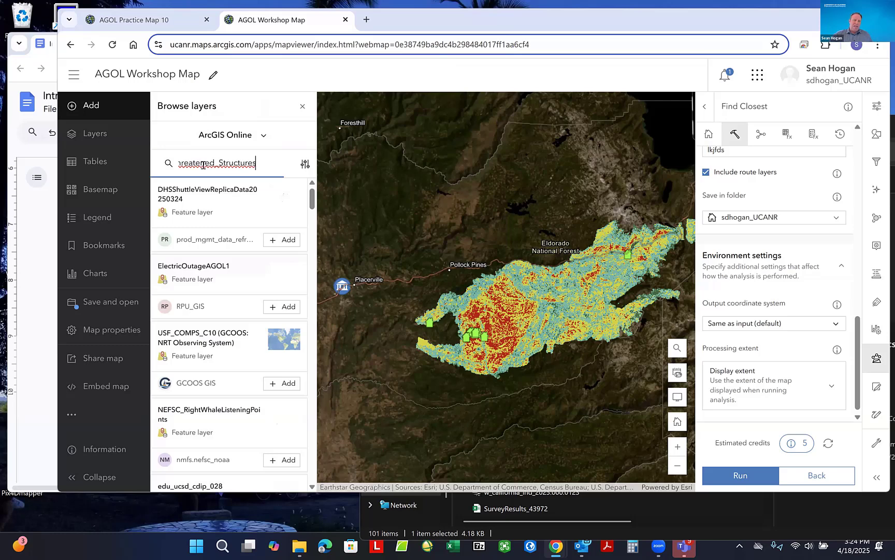
key("Return")
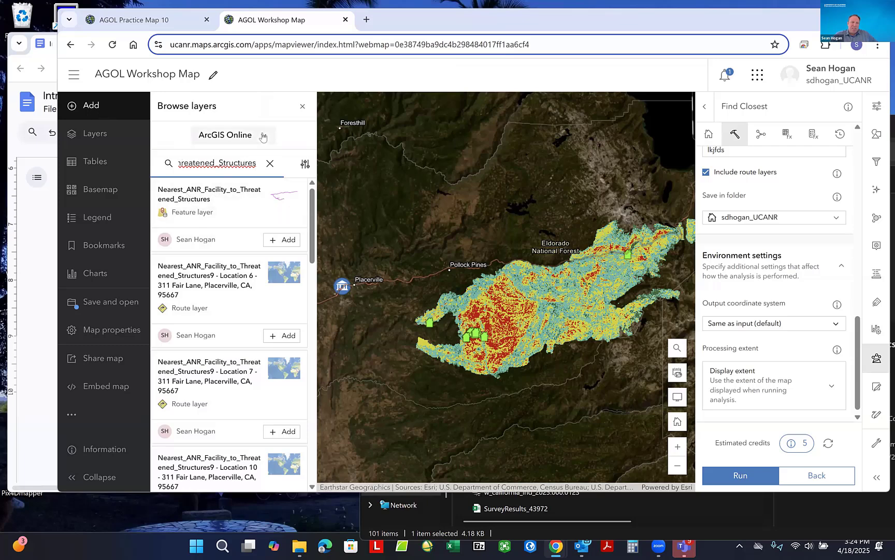
double_click(208, 165)
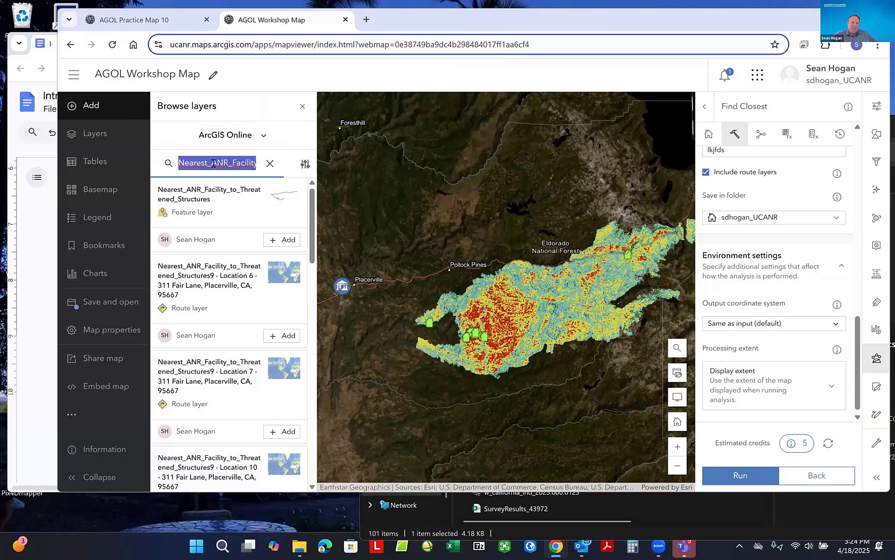
left_click_drag(213, 164, 248, 168)
- Add the first Nearest_ANR_Facility_to_Threatened_Structures feature layer result to the map
left_click(282, 241)
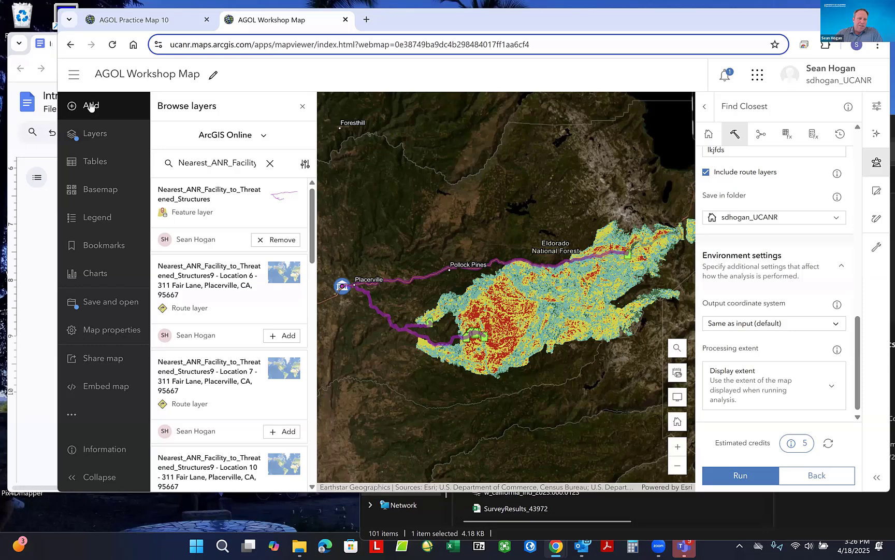
- Scroll the guide to the Fire Perimeter Data exercise and show the ftp.wildfire.gov link preview
left_click(37, 224)
scroll(241, 244, "down", 5)
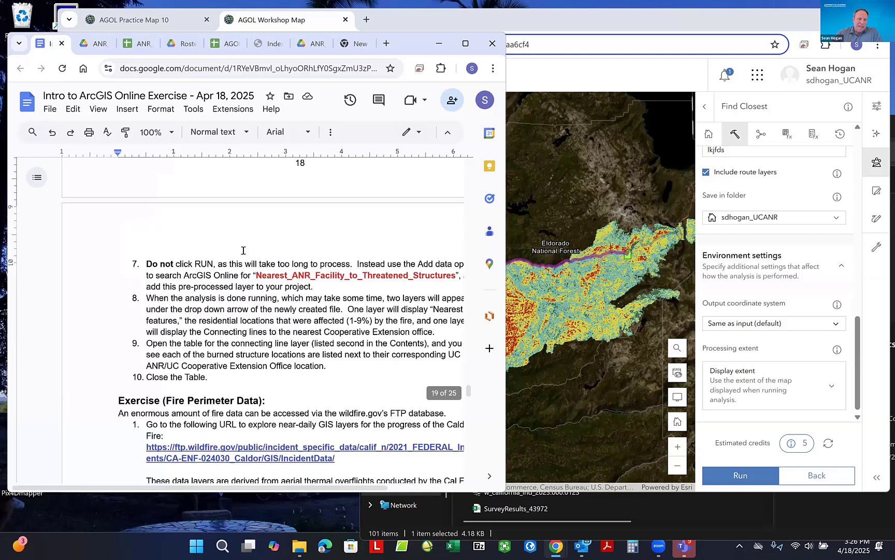
scroll(243, 251, "down", 2)
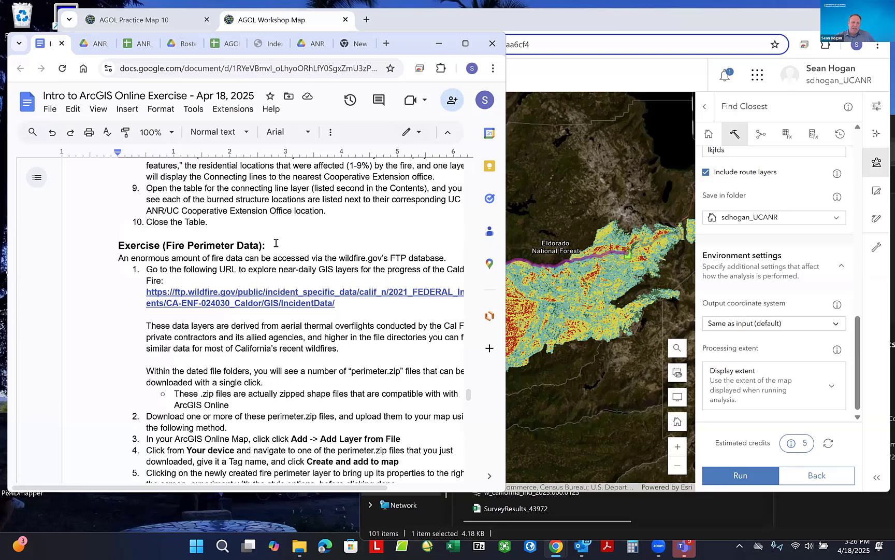
scroll(276, 243, "down", 1)
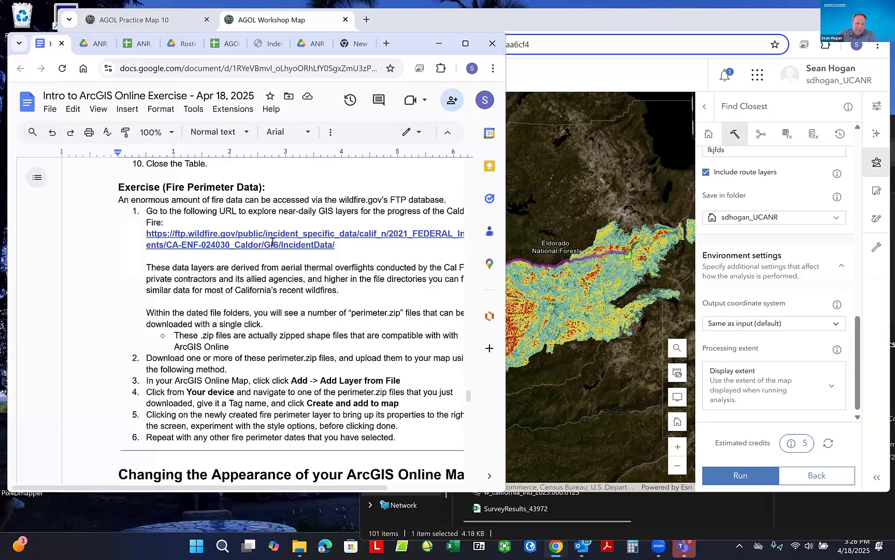
left_click(272, 242)
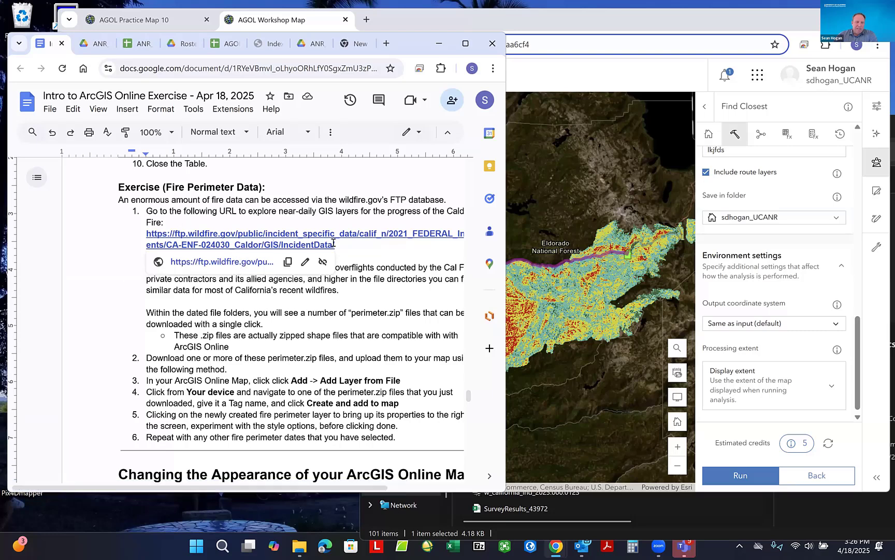
scroll(291, 242, "up", 3)
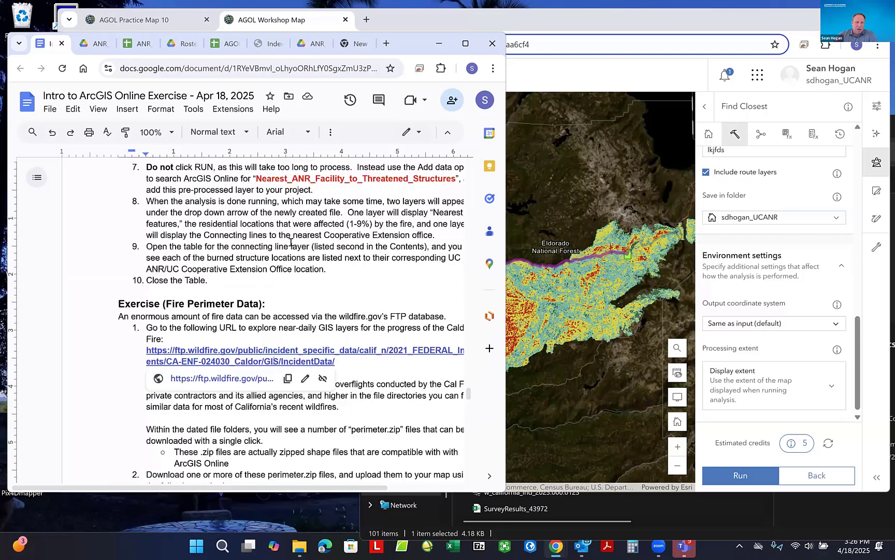
scroll(290, 242, "down", 3)
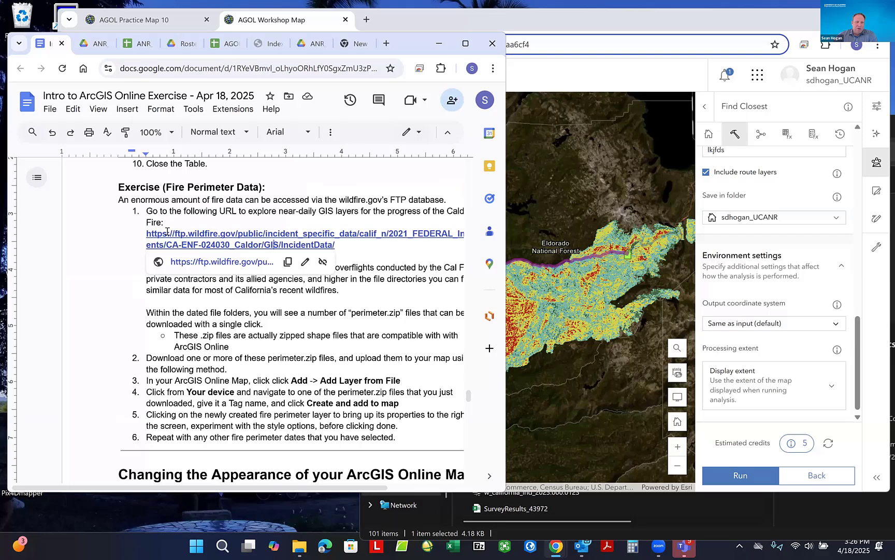
left_click_drag(143, 231, 370, 248)
left_click(370, 248)
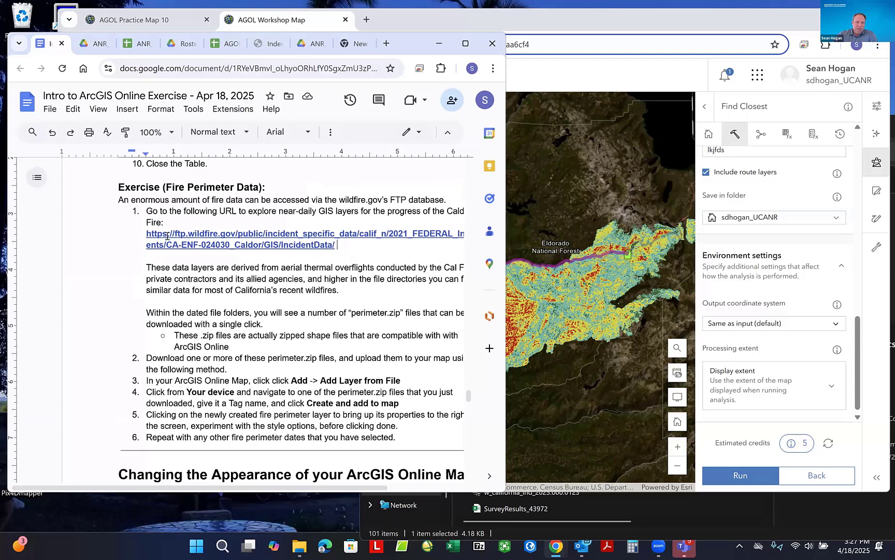
left_click(229, 243)
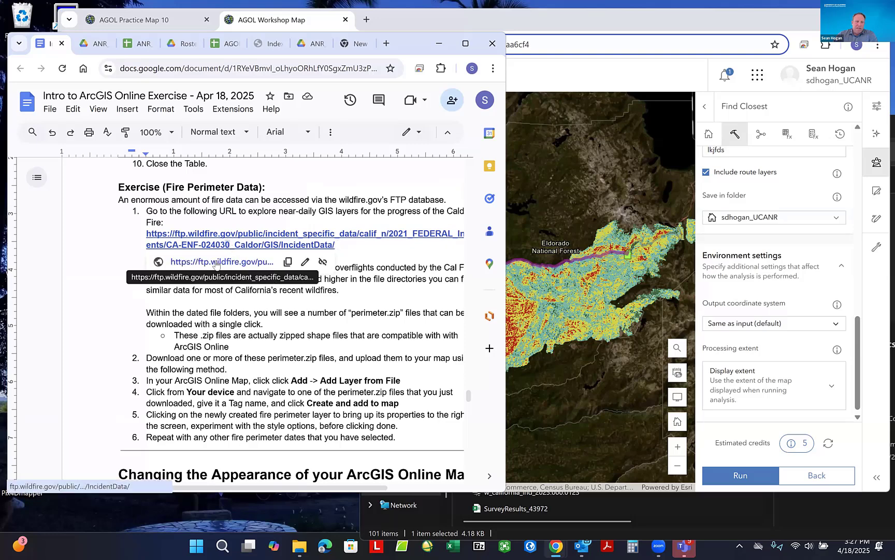
left_click(215, 263)
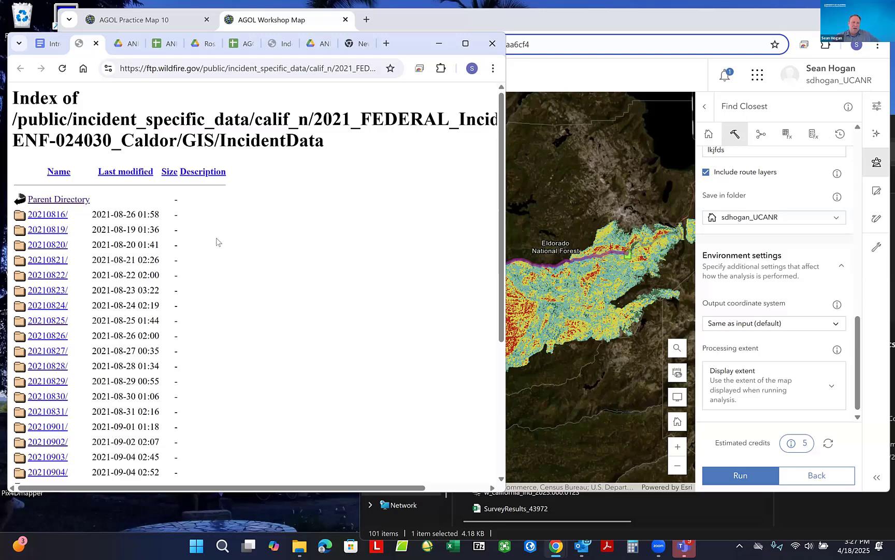
scroll(216, 242, "down", 4)
scroll(217, 242, "up", 4)
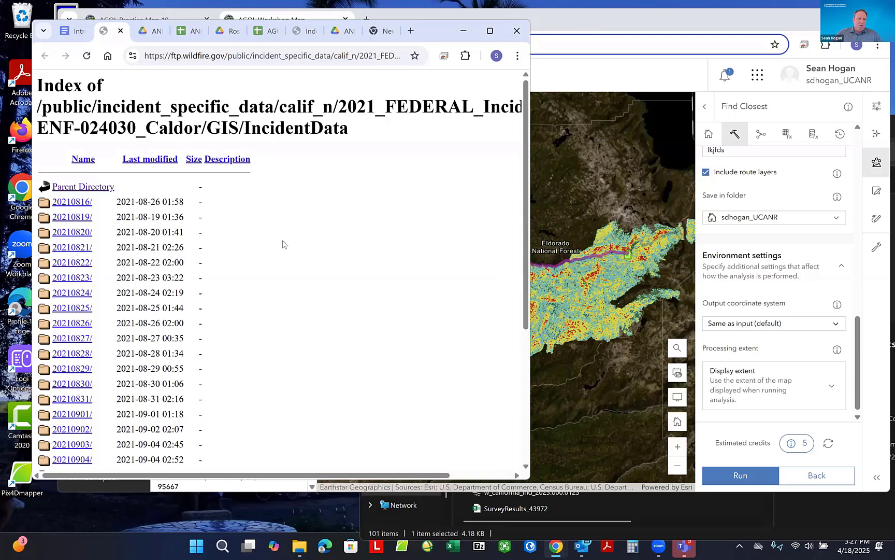
scroll(316, 286, "down", 1)
scroll(316, 286, "down", 3)
scroll(316, 286, "up", 5)
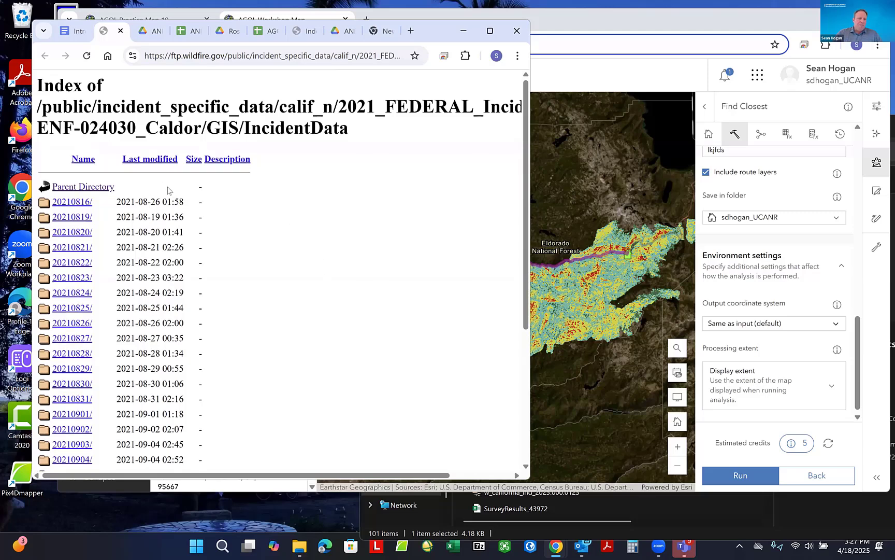
- Go up from the Caldor GIS folder to the calif_n incident index
left_click(80, 188)
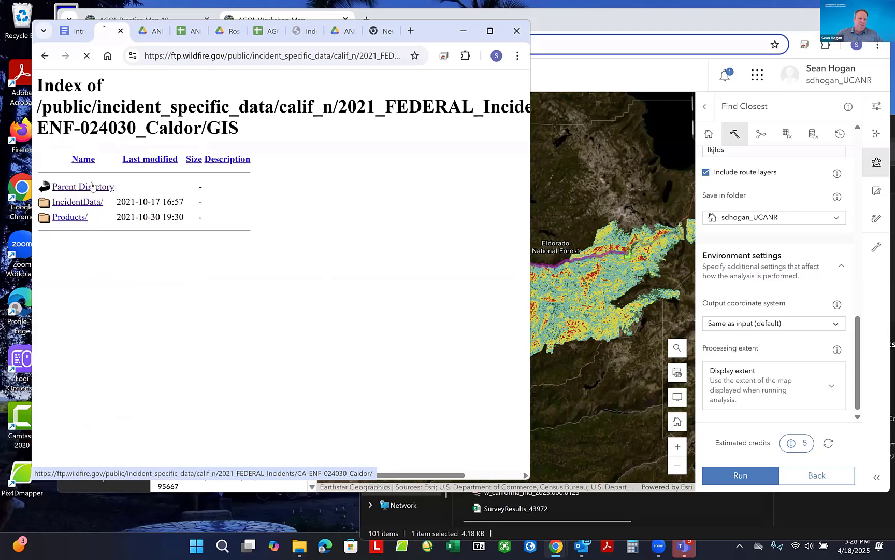
left_click(87, 190)
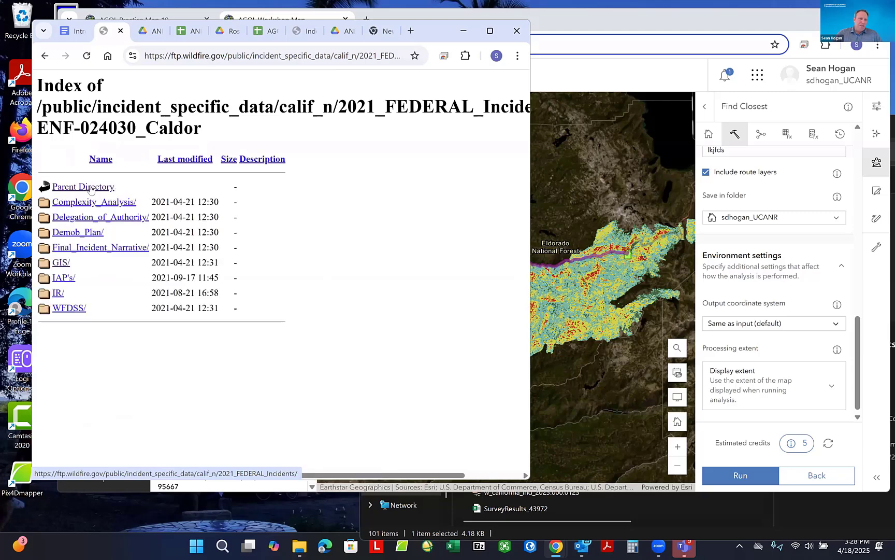
left_click(91, 189)
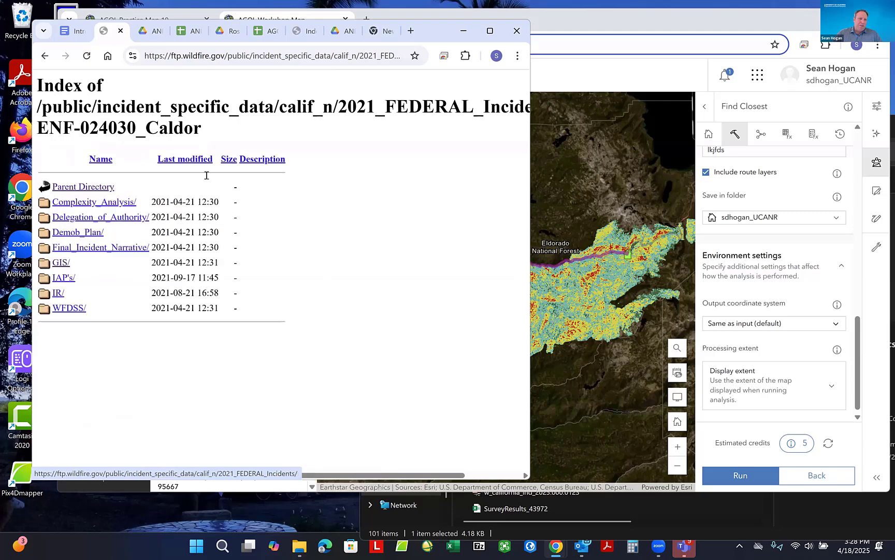
left_click(89, 168)
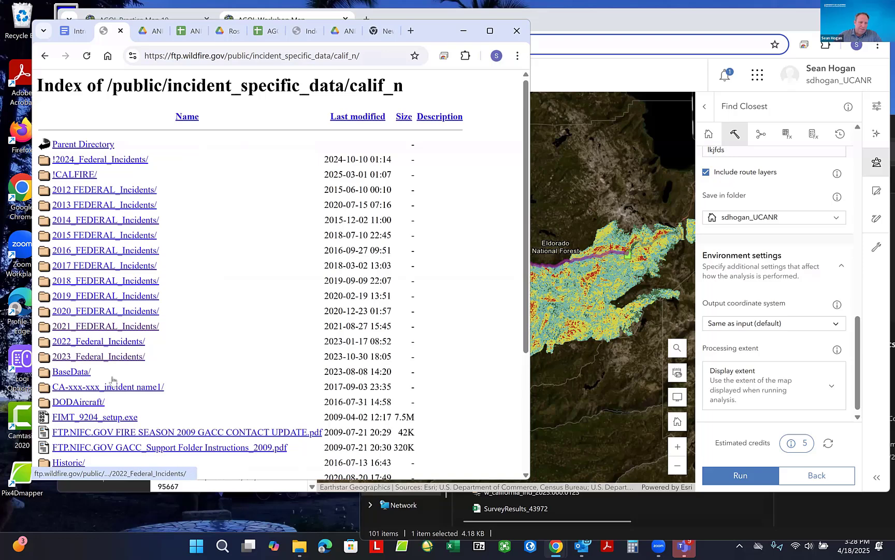
- Look through the 2022 and 2023 Federal Incidents folders, then open 2021_FEDERAL_Incidents
left_click(64, 344)
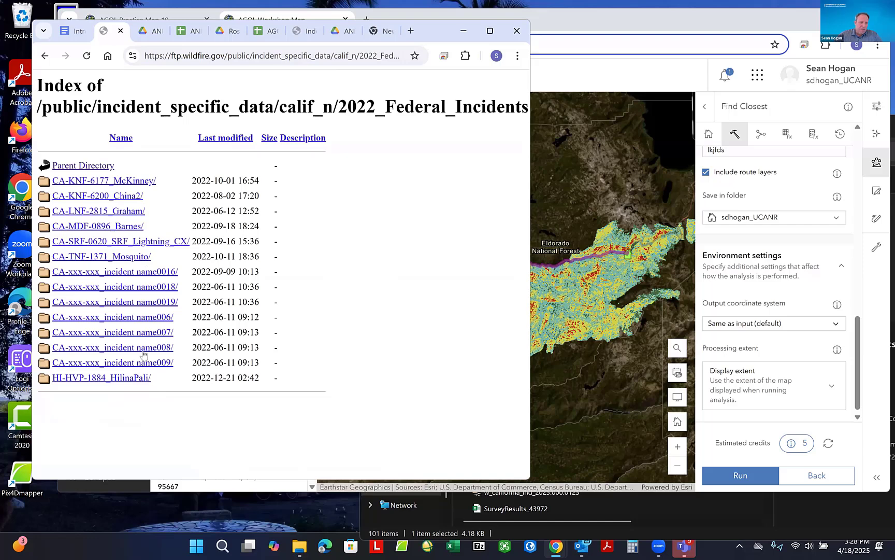
left_click(81, 167)
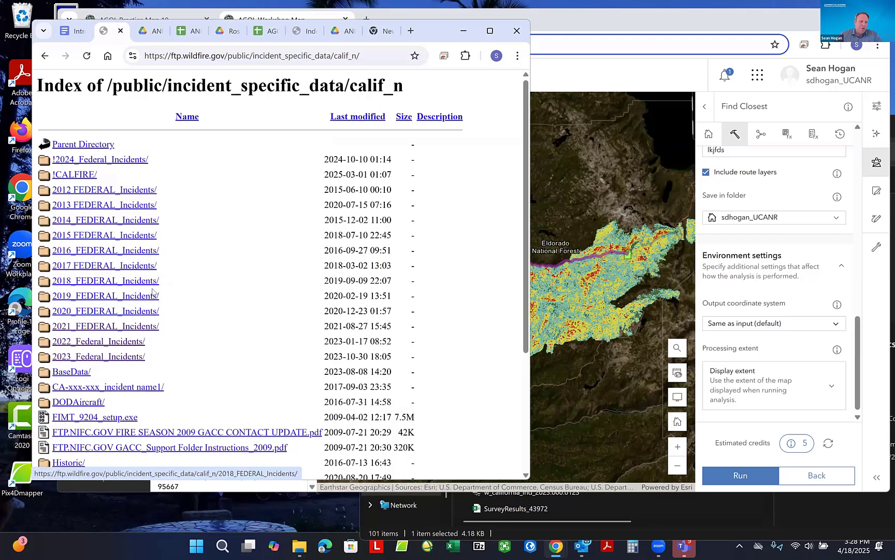
left_click(77, 357)
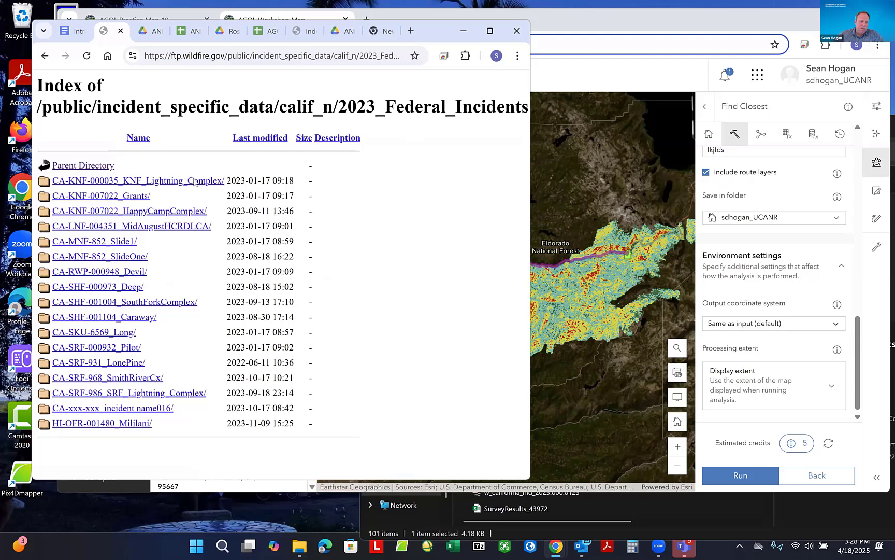
left_click(84, 167)
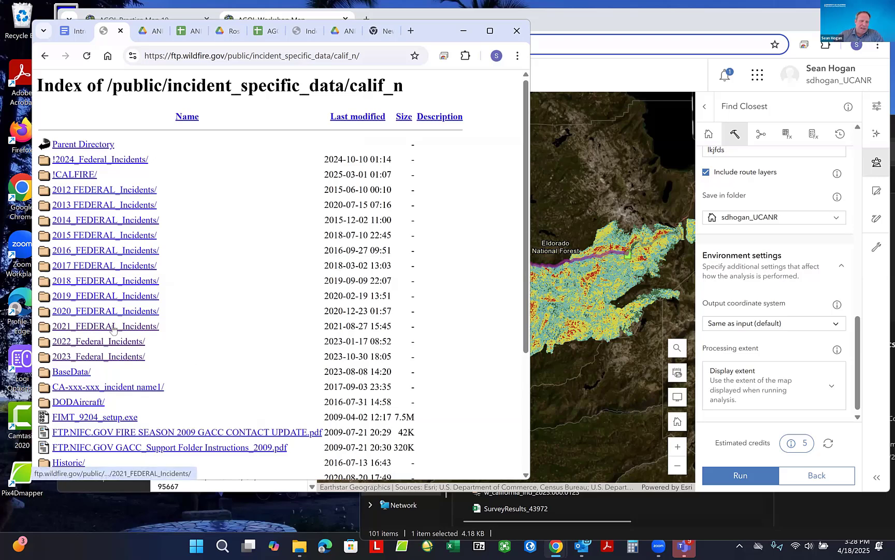
left_click(95, 327)
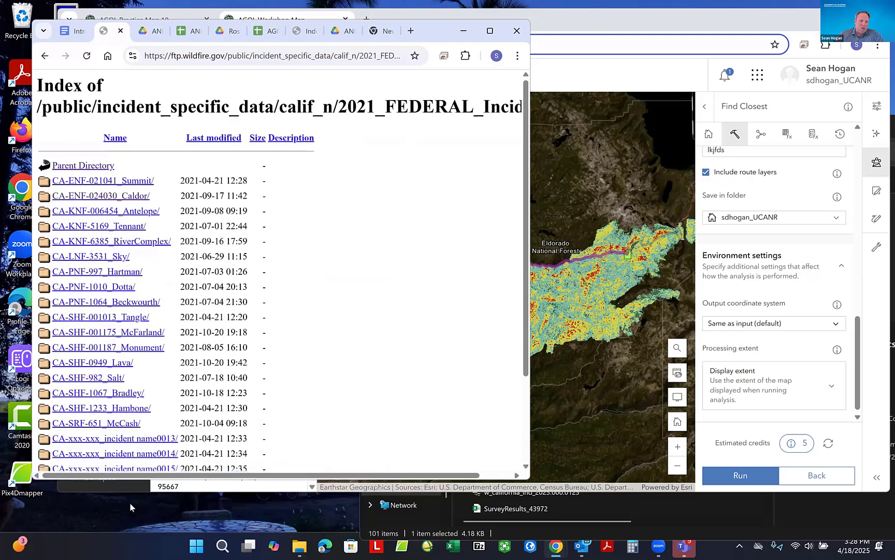
scroll(119, 271, "down", 2)
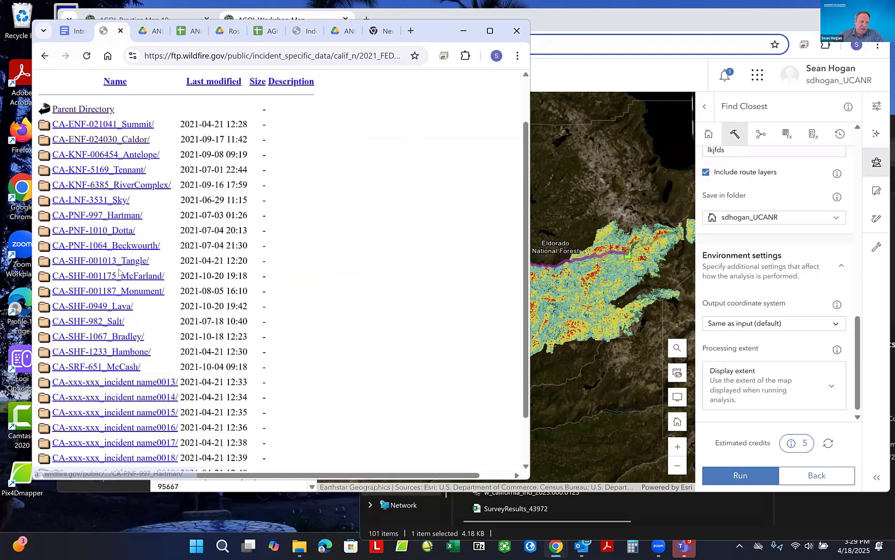
scroll(119, 272, "up", 2)
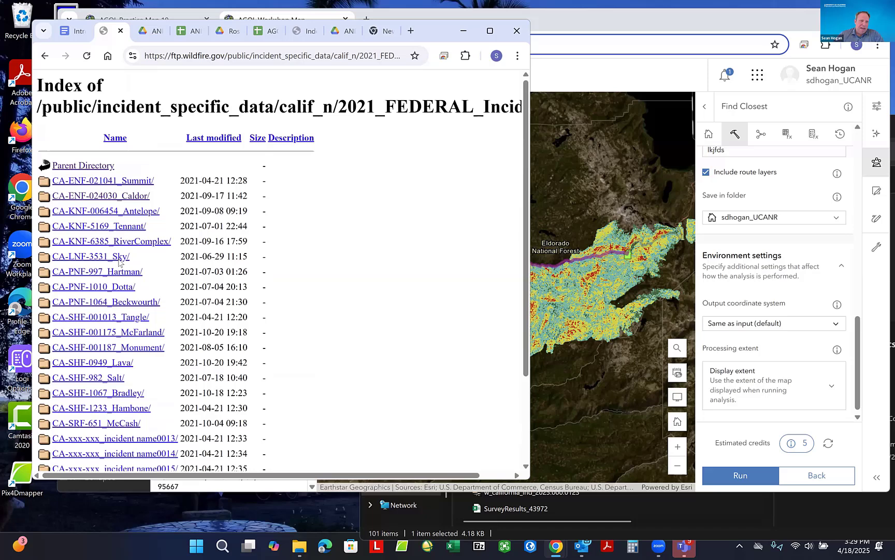
- Open the CA-ENF-024030_Caldor folder, look inside IR, then open its GIS folder
left_click(80, 198)
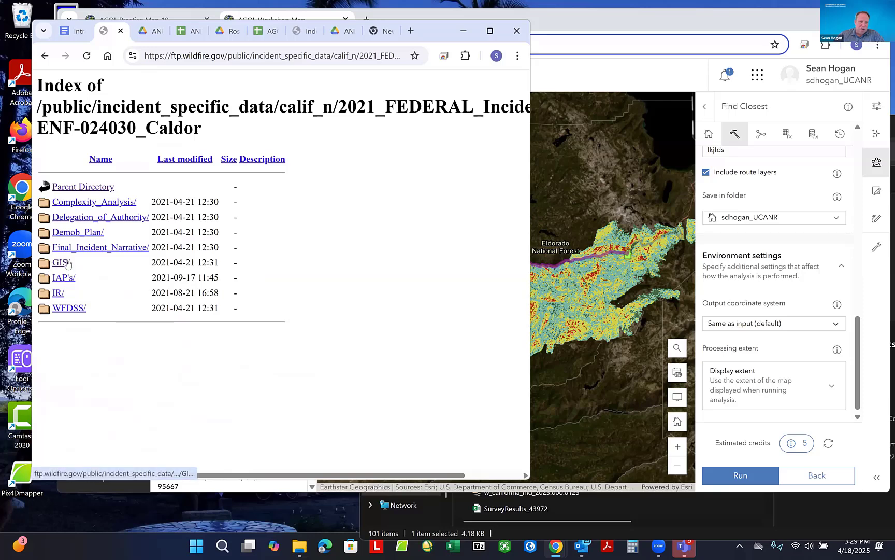
left_click(57, 294)
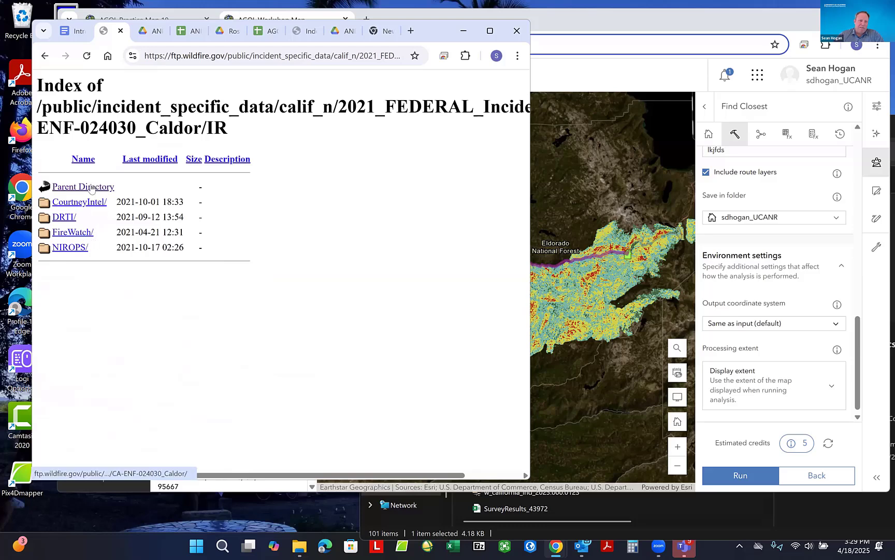
left_click(72, 188)
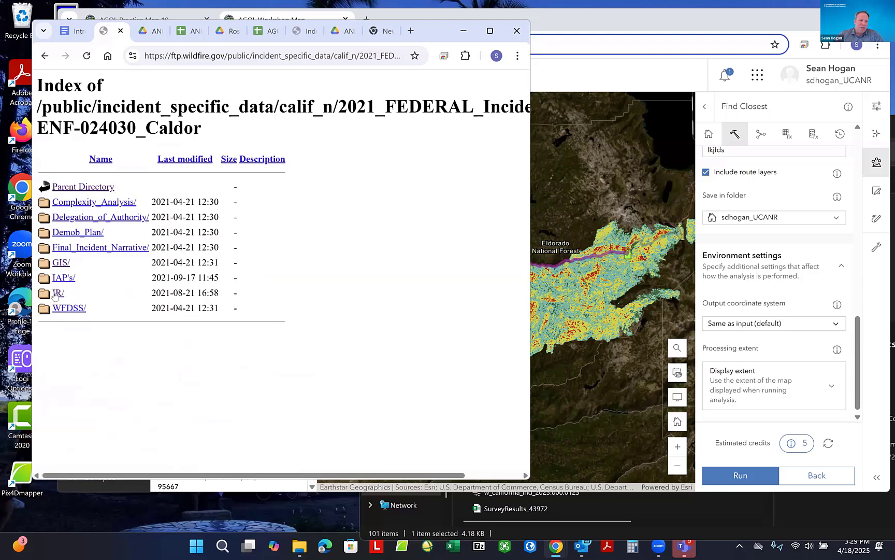
left_click(61, 262)
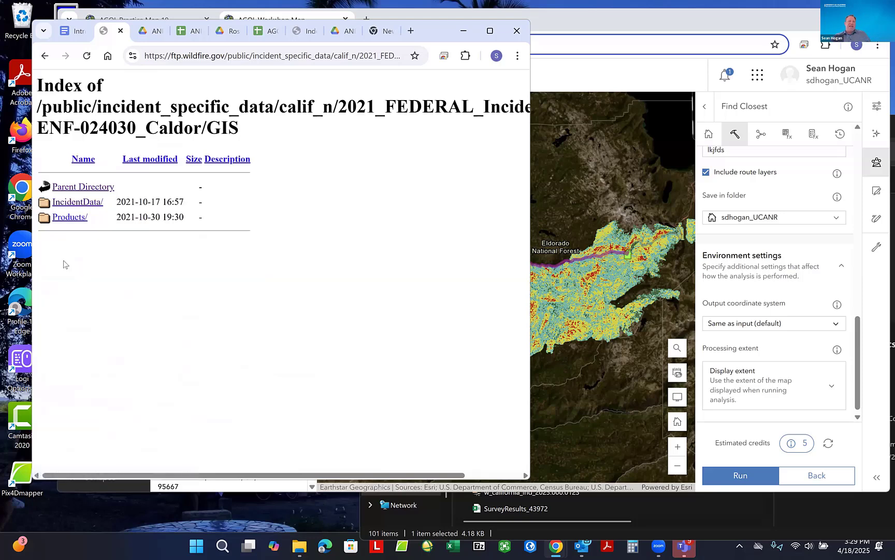
- Open IncidentData and scroll through its dated subfolders from 20210816 to 20211017
left_click(87, 205)
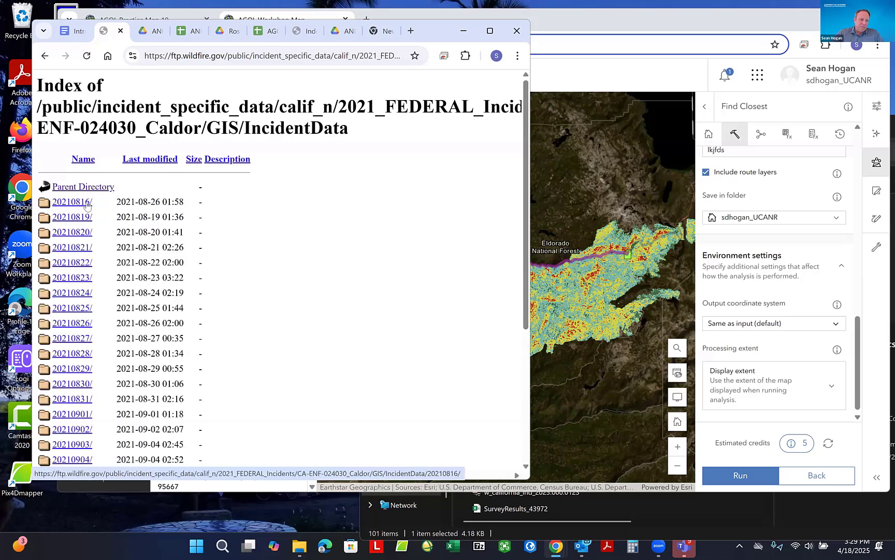
scroll(106, 218, "down", 4)
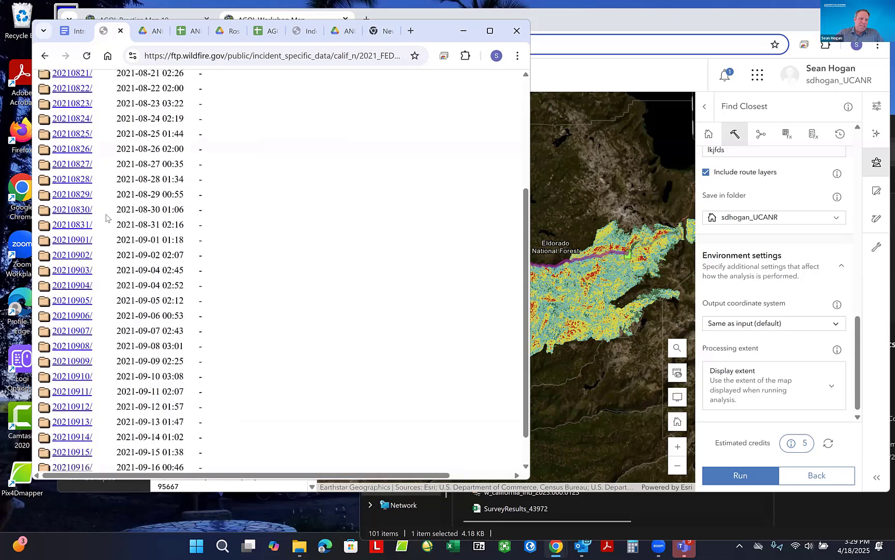
scroll(110, 257, "up", 3)
scroll(111, 258, "up", 2)
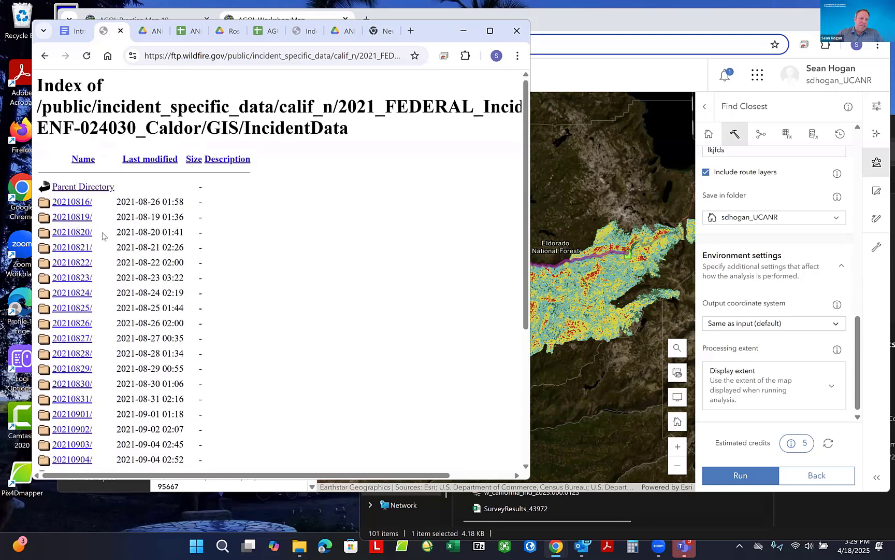
scroll(102, 236, "down", 4)
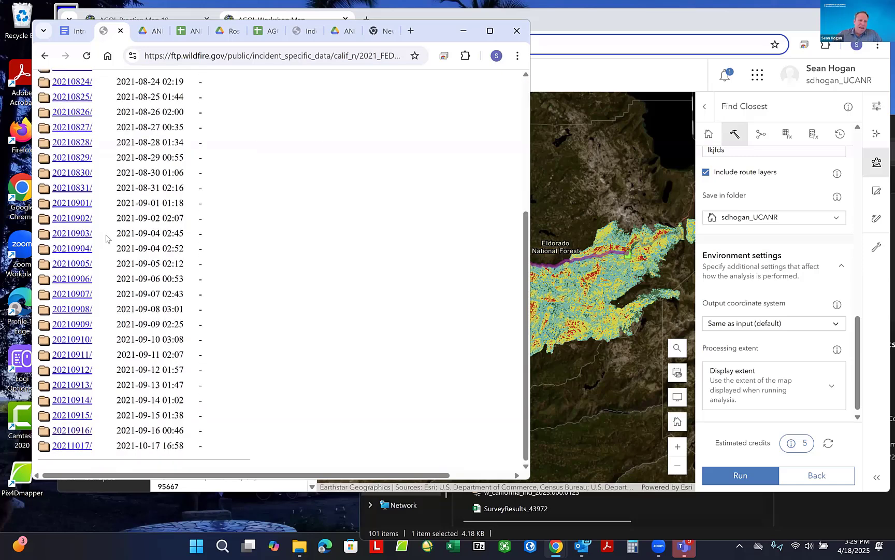
scroll(103, 222, "up", 2)
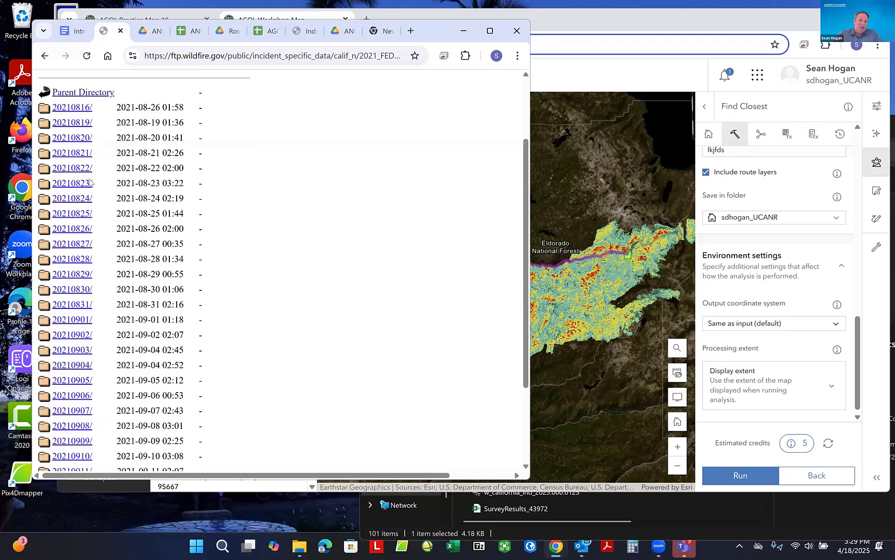
scroll(97, 266, "down", 2)
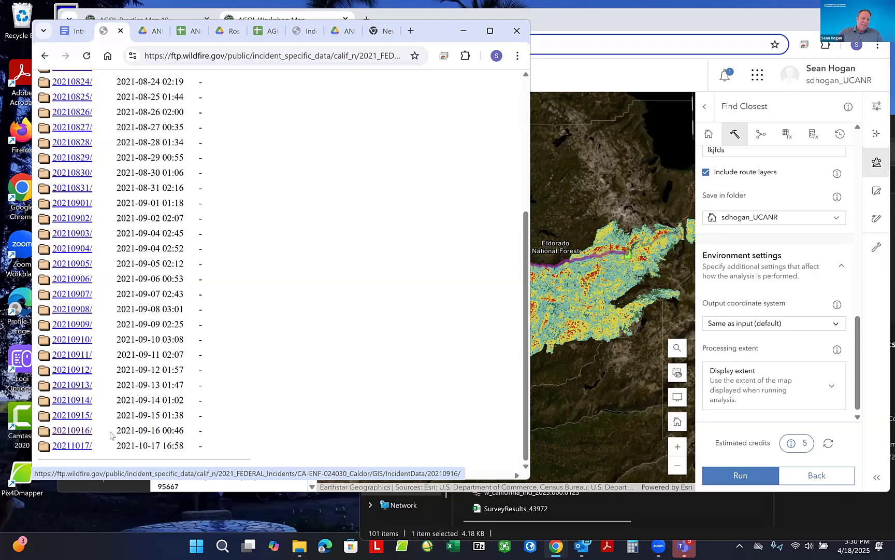
- Open the Caldor 20210916 IncidentData folder listing the gdb.zip and perim.zip files
left_click(78, 431)
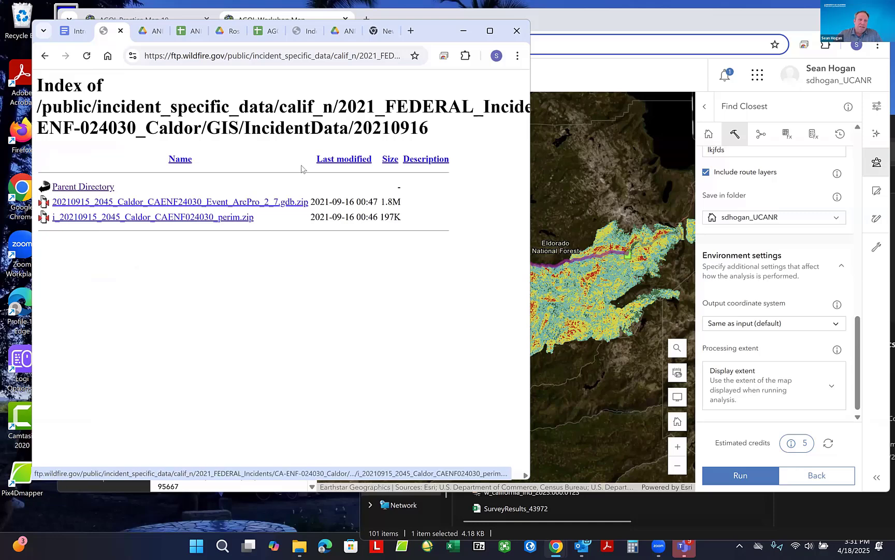
- Bring the Downloads File Explorer window forward and move it up and left
mouse_move(302, 548)
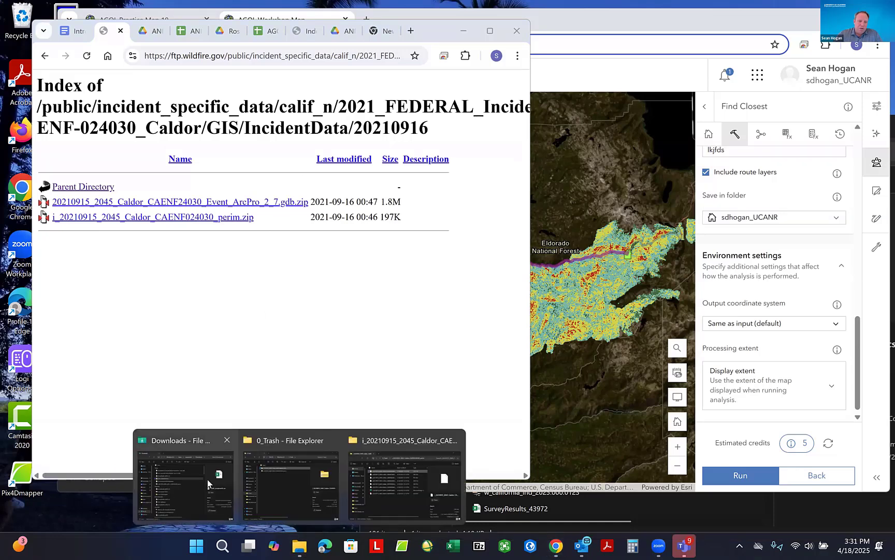
left_click(203, 473)
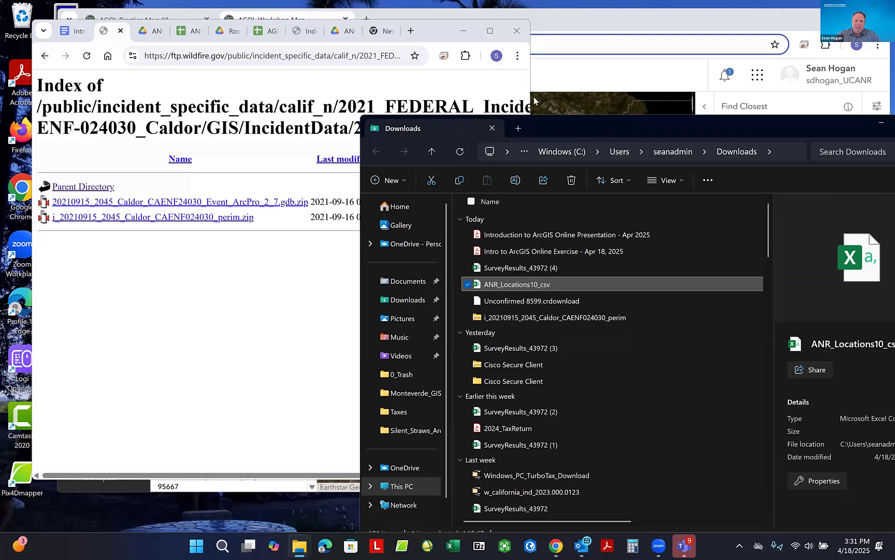
left_click_drag(581, 123, 533, 96)
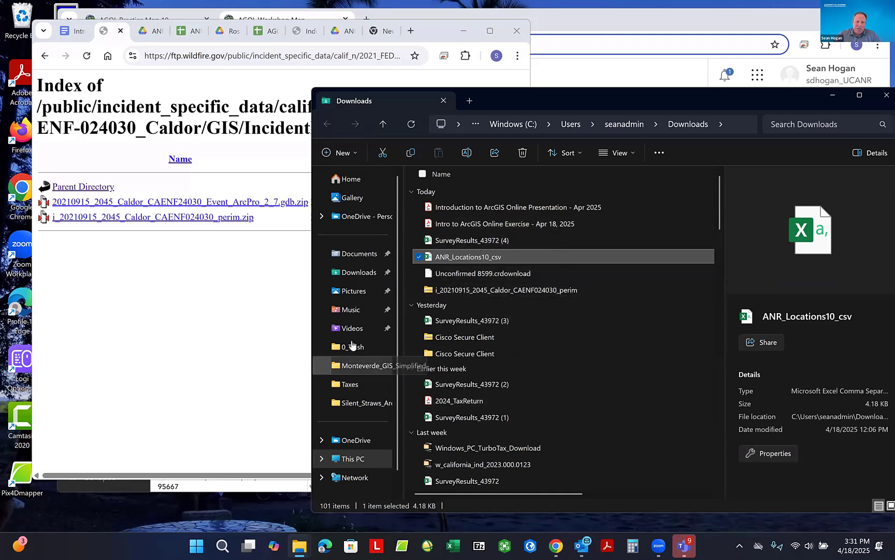
- Check the unzipped Caldor perimeter folder's SHP file in 0_Trash, then return to 0_Trash
left_click(351, 347)
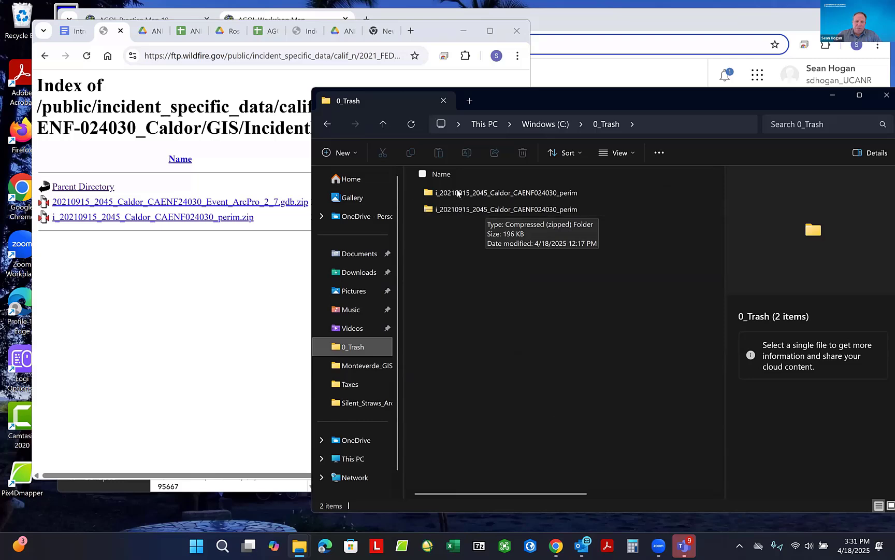
double_click(457, 194)
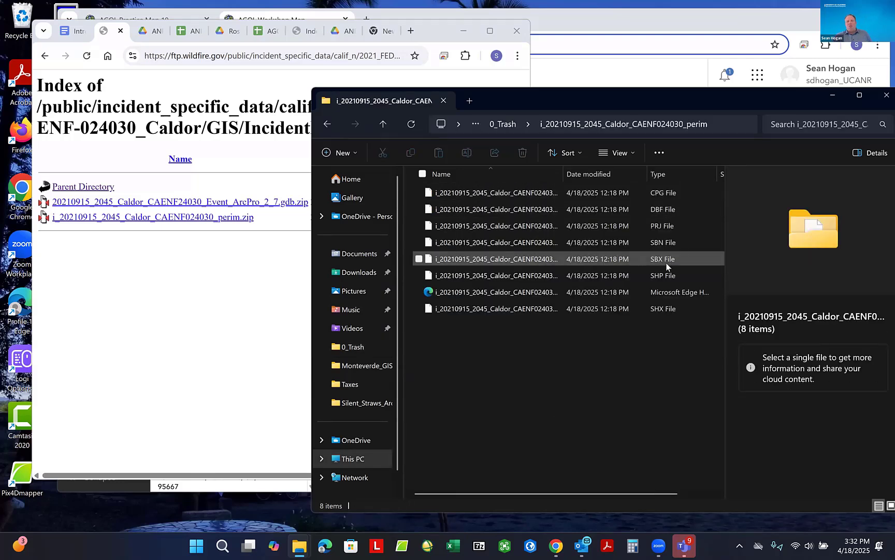
left_click(516, 276)
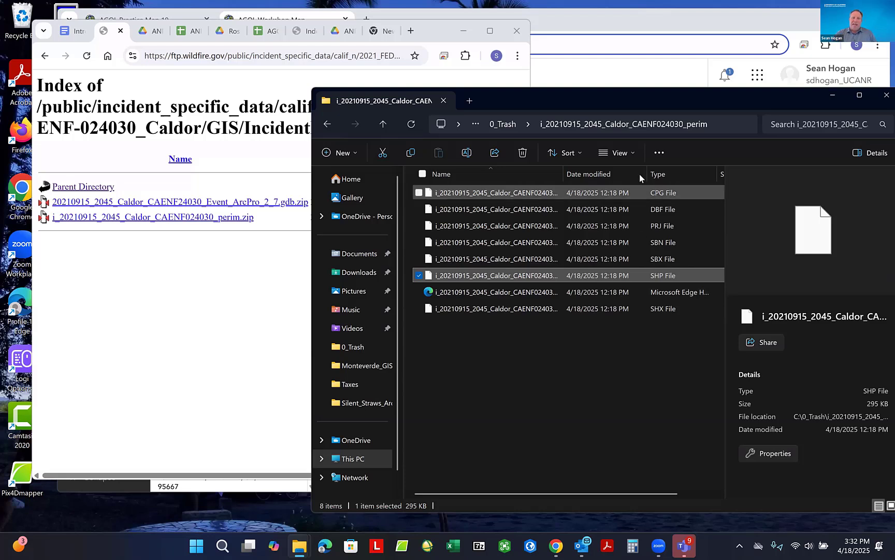
left_click(519, 125)
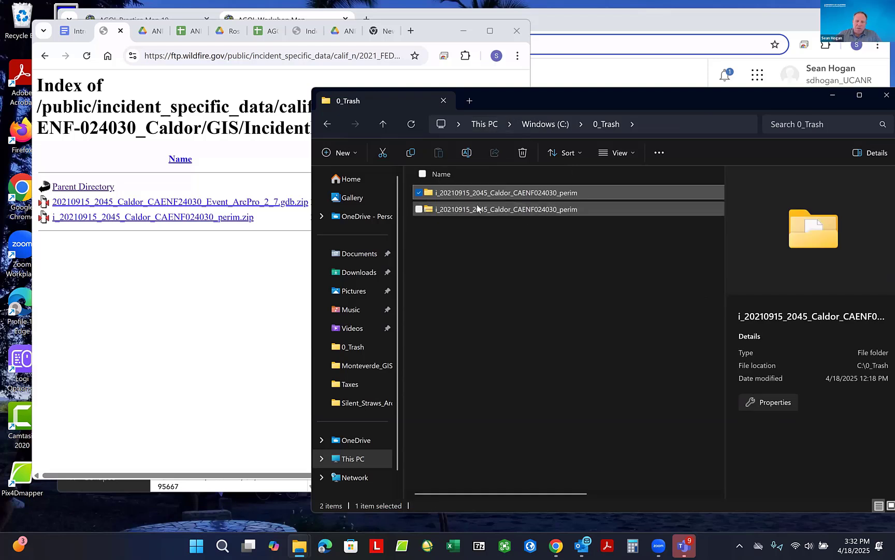
mouse_move(479, 210)
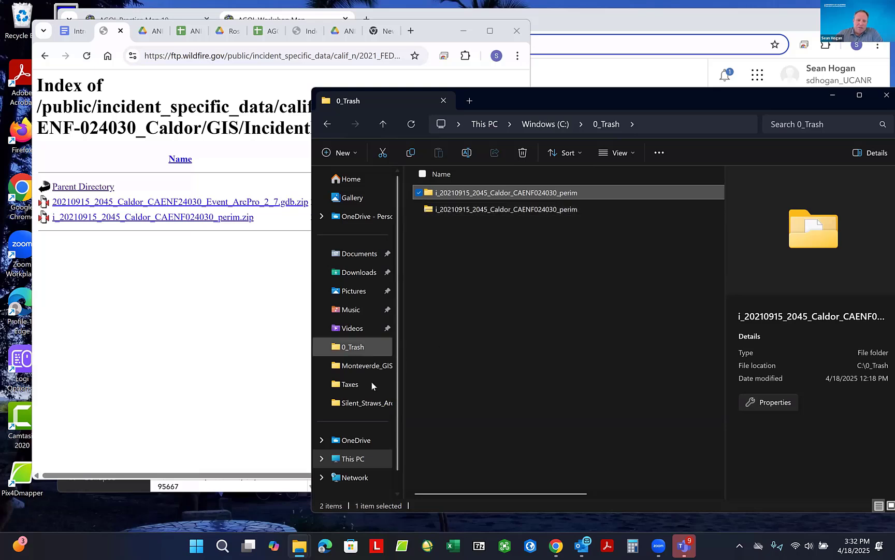
- Abandon renaming the Caldor perim zip in Downloads and return to the wildfire FTP page
left_click(355, 273)
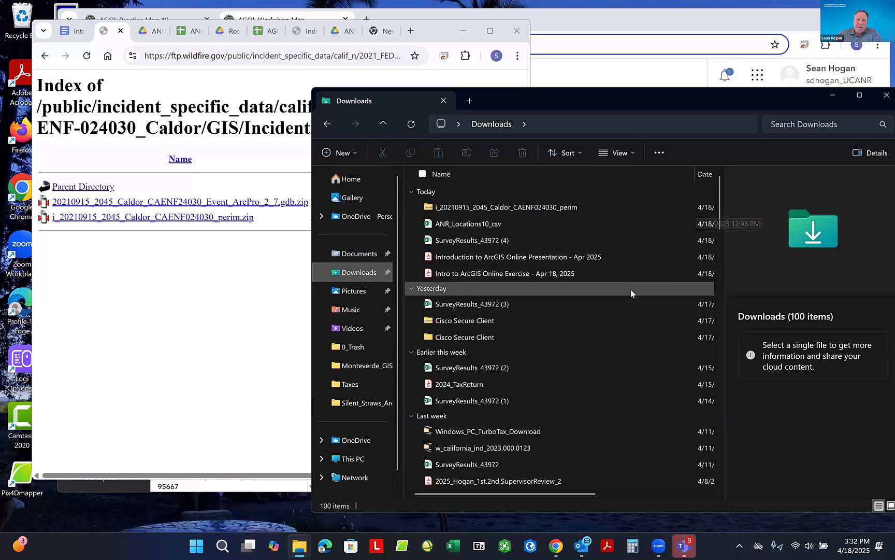
left_click(495, 208)
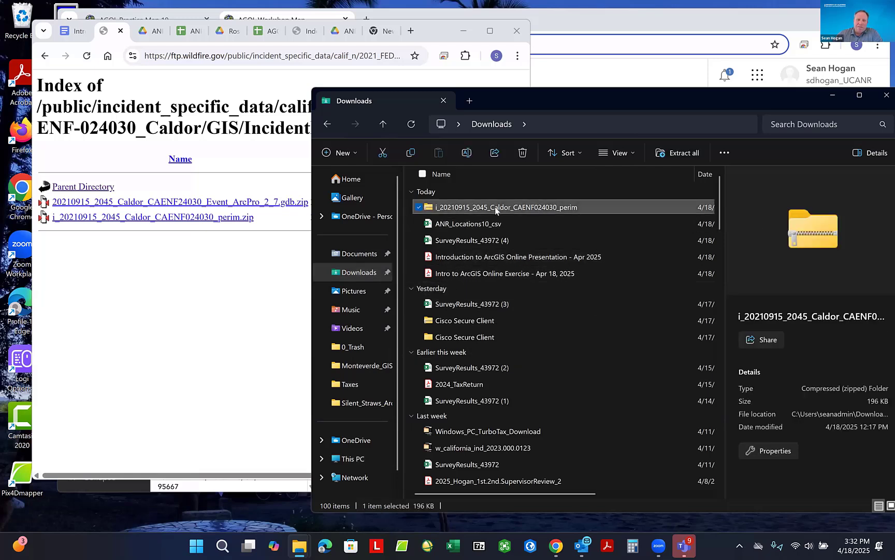
left_click(493, 207)
left_click_drag(491, 207, 558, 207)
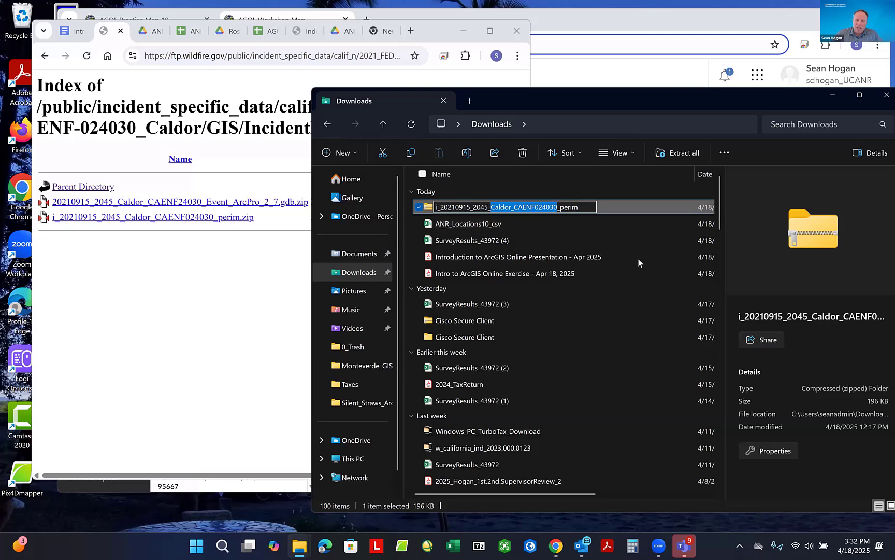
left_click(246, 296)
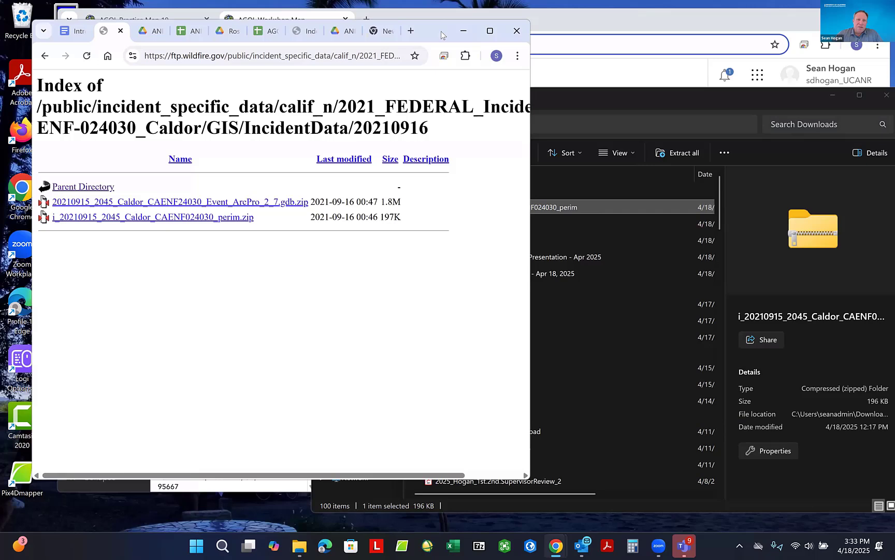
- Bring the AGOL Workshop Map forward and start adding a layer from a file
left_click_drag(441, 34, 432, 83)
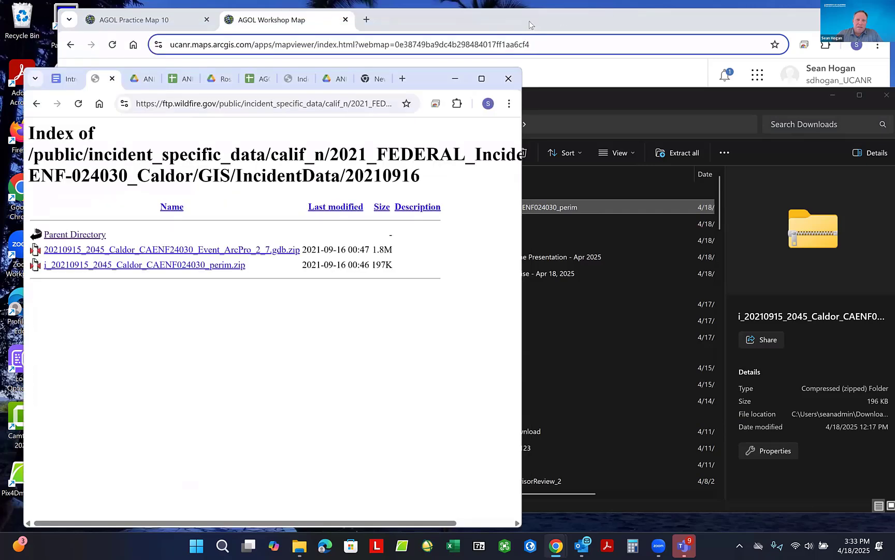
left_click(530, 21)
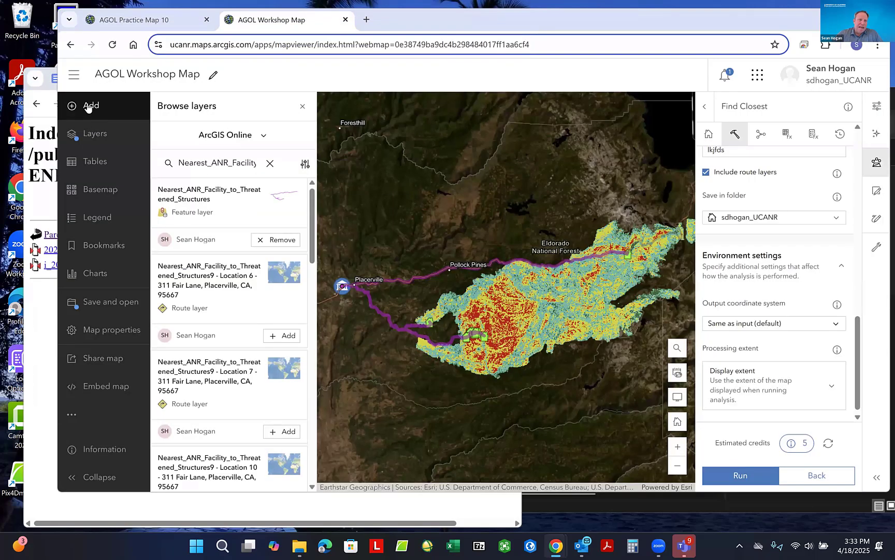
left_click(88, 106)
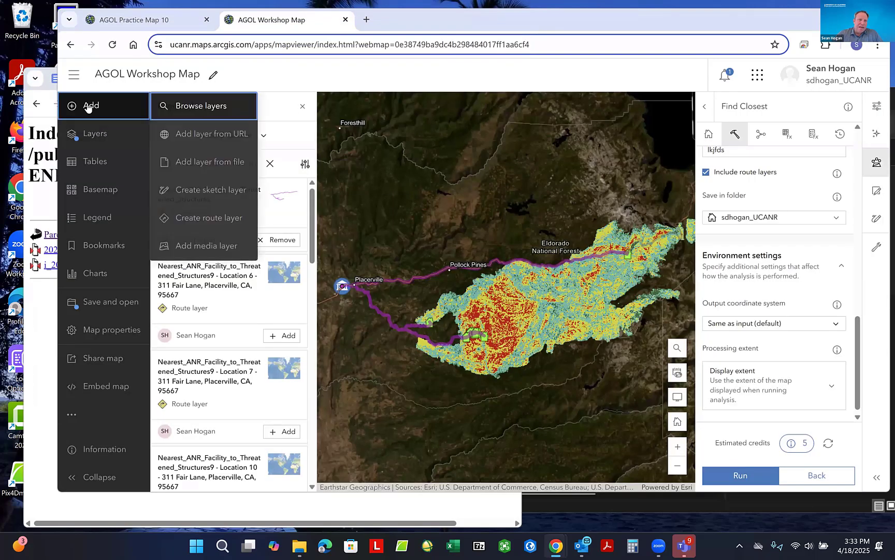
left_click(202, 163)
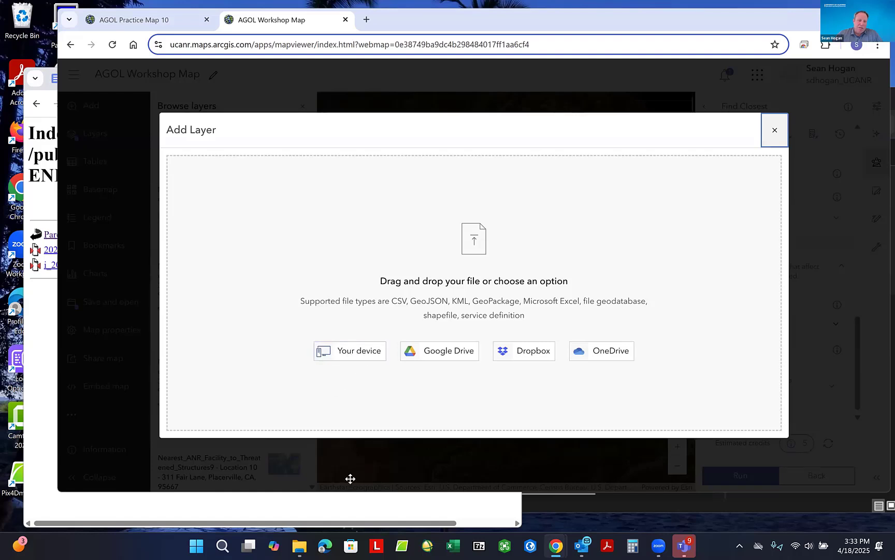
- Drop in the Caldor perim zip as a shapefile, then cancel over the duplicate-title warning
mouse_move(300, 546)
left_click(351, 476)
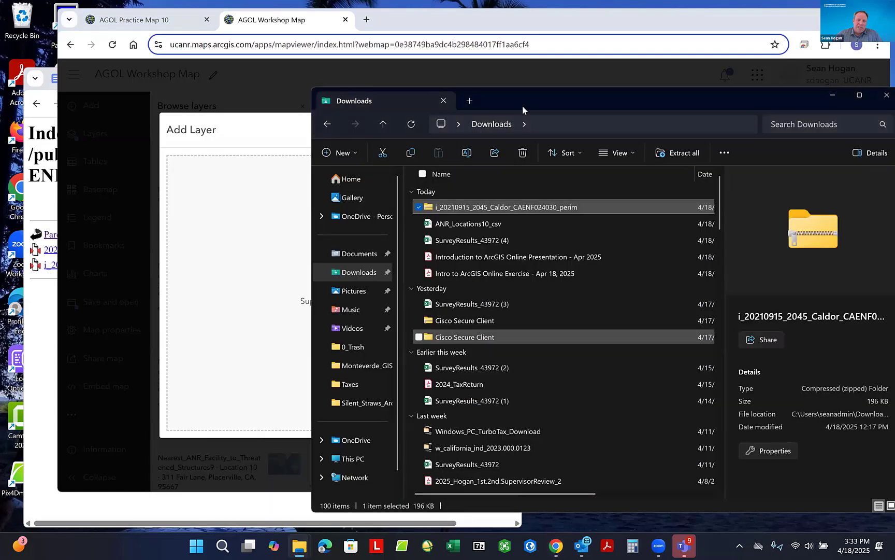
left_click_drag(501, 209, 249, 267)
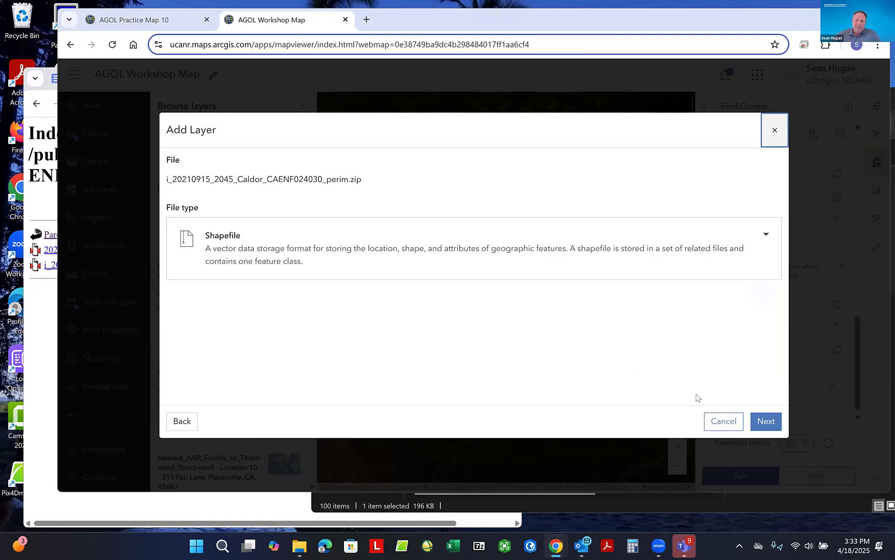
left_click(761, 422)
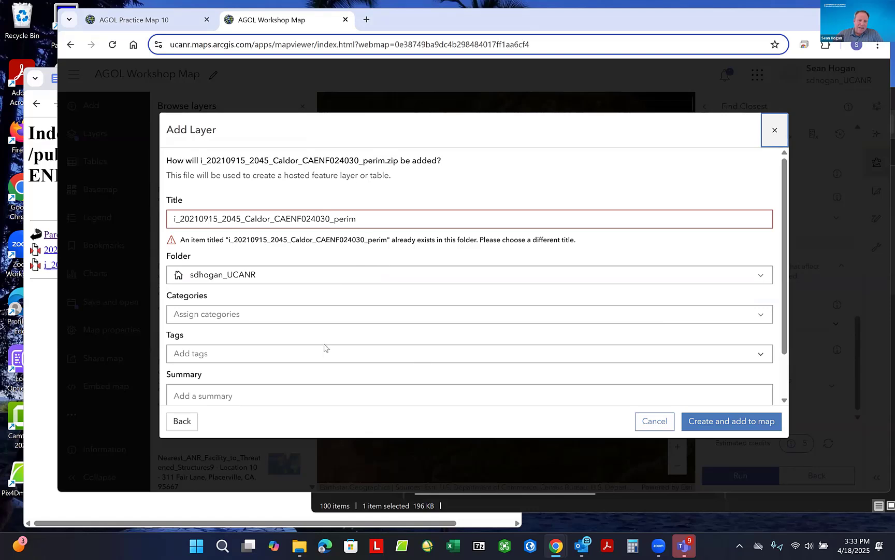
left_click(209, 353)
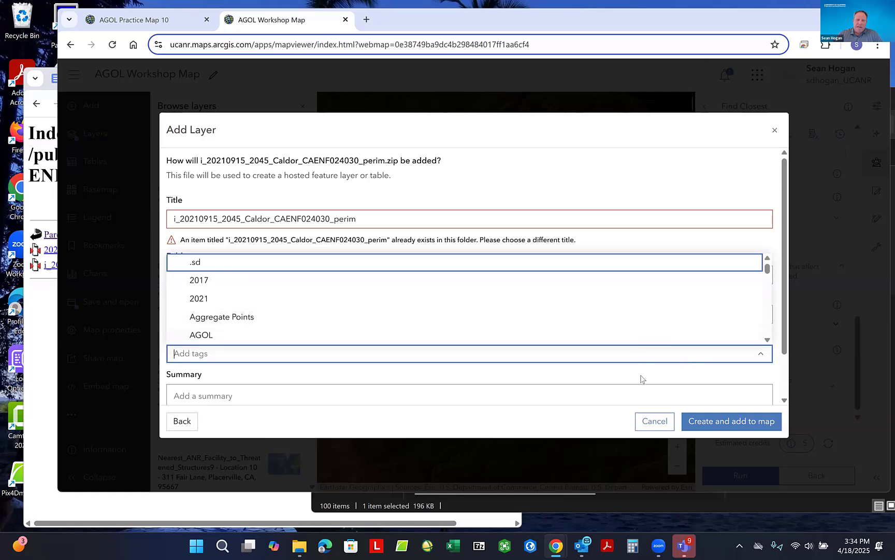
left_click(775, 130)
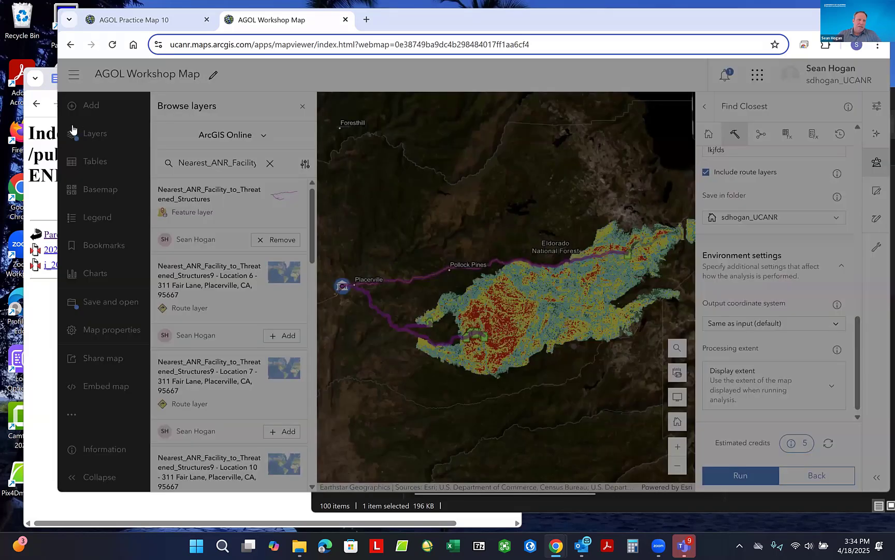
left_click(96, 106)
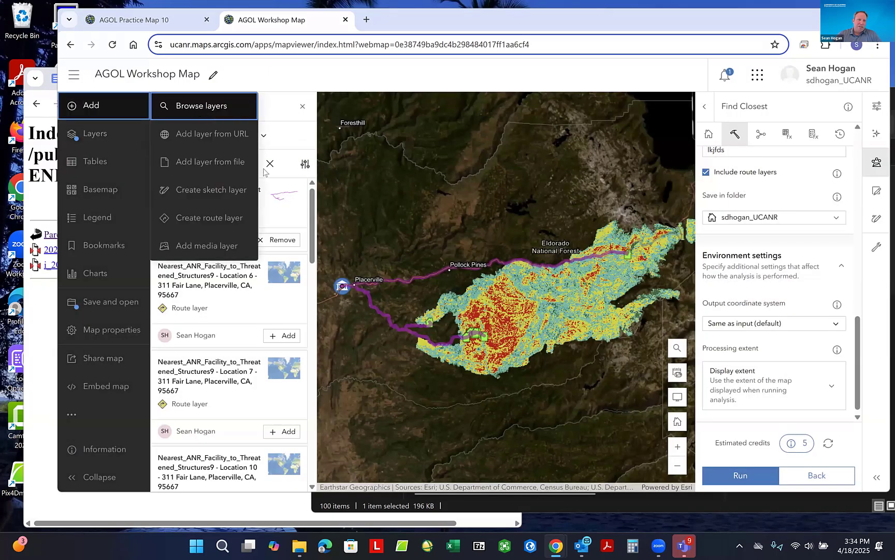
- Search My content for the Caldor perimeter and add the perim_926 feature layer to the map
left_click(269, 164)
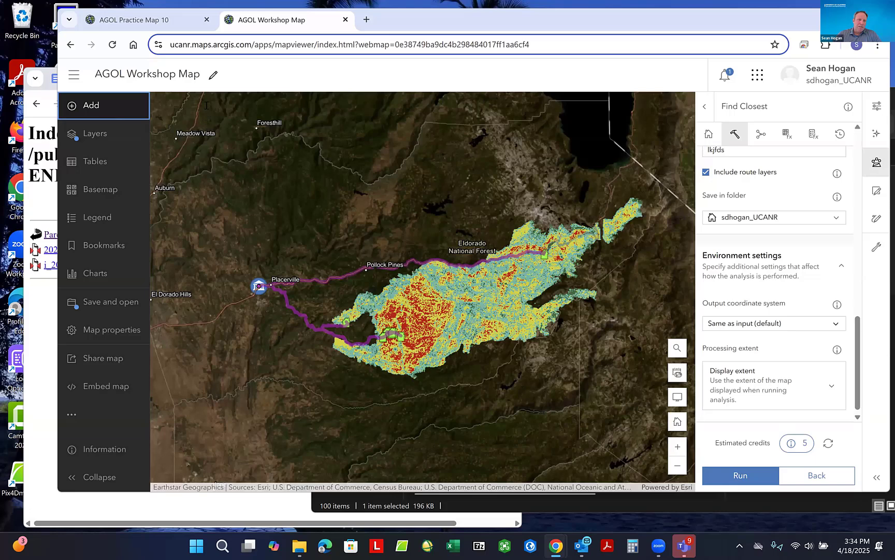
left_click(263, 138)
left_click(265, 138)
left_click(267, 159)
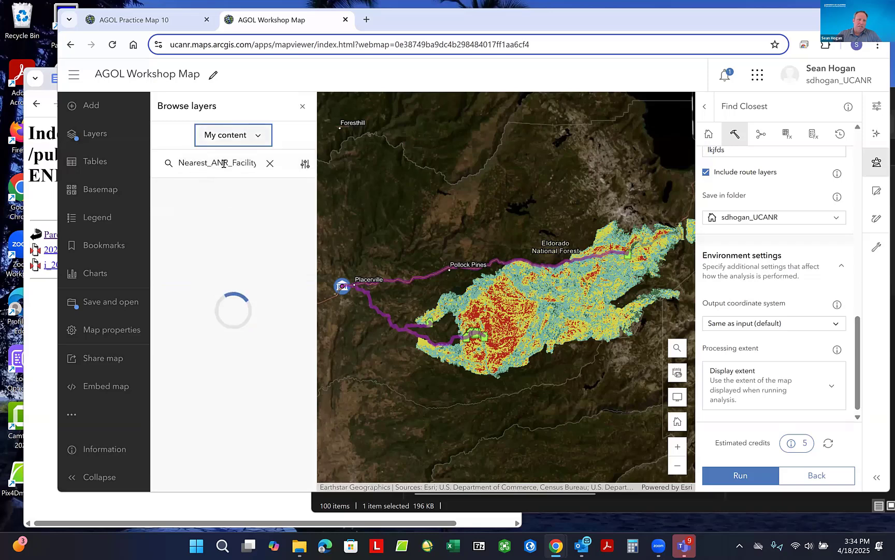
left_click(269, 165)
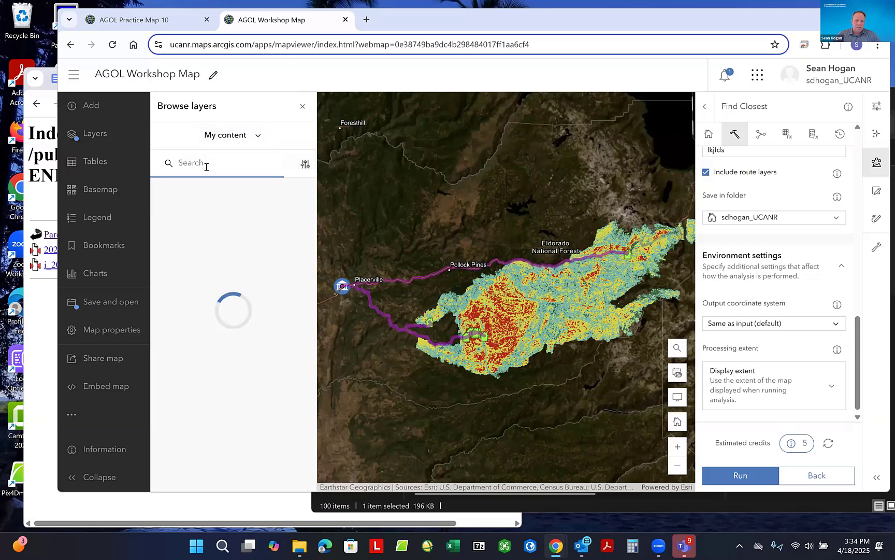
key("ctrl+v")
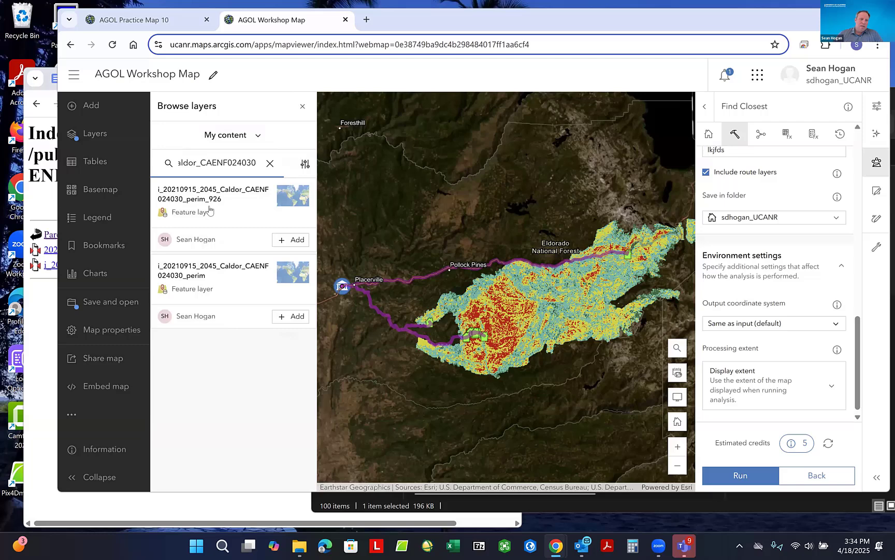
left_click(287, 241)
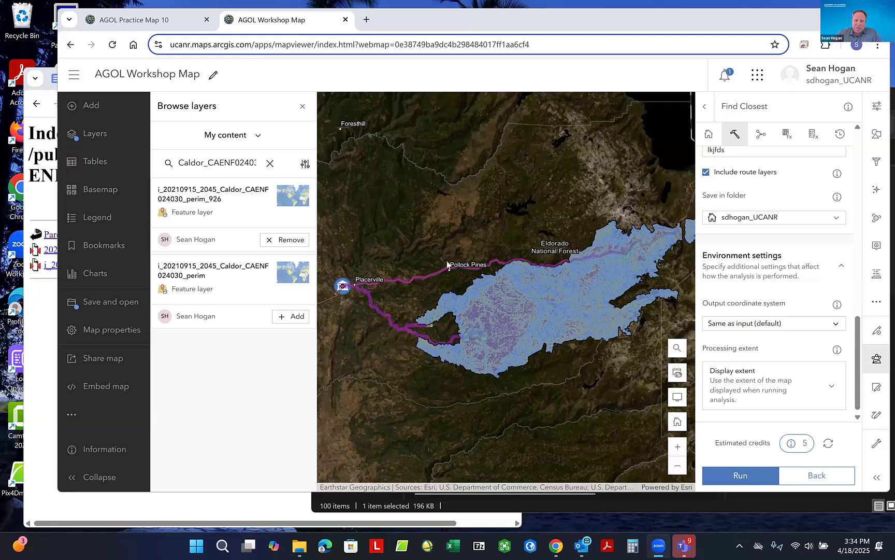
scroll(445, 262, "down", 1)
scroll(445, 261, "up", 1)
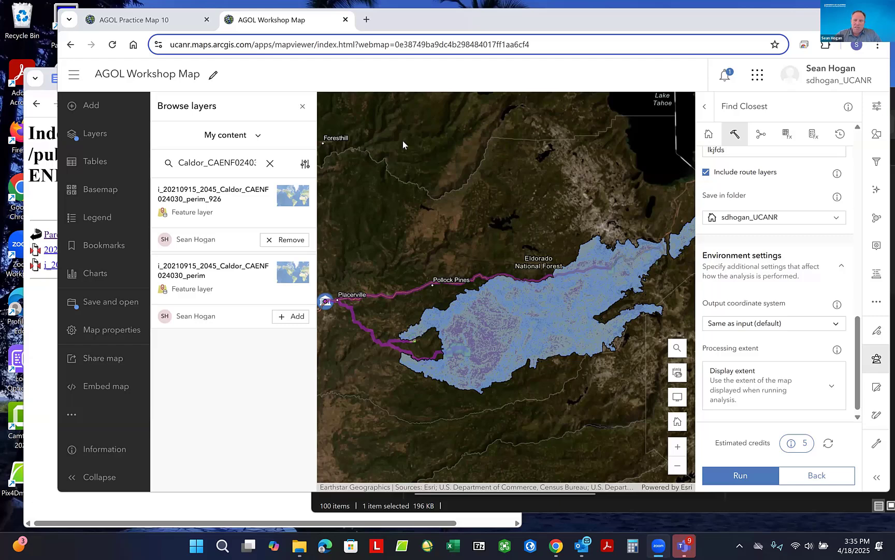
- Close the Find Closest tools panel and open the perim_926 layer's properties from Layers
left_click(92, 136)
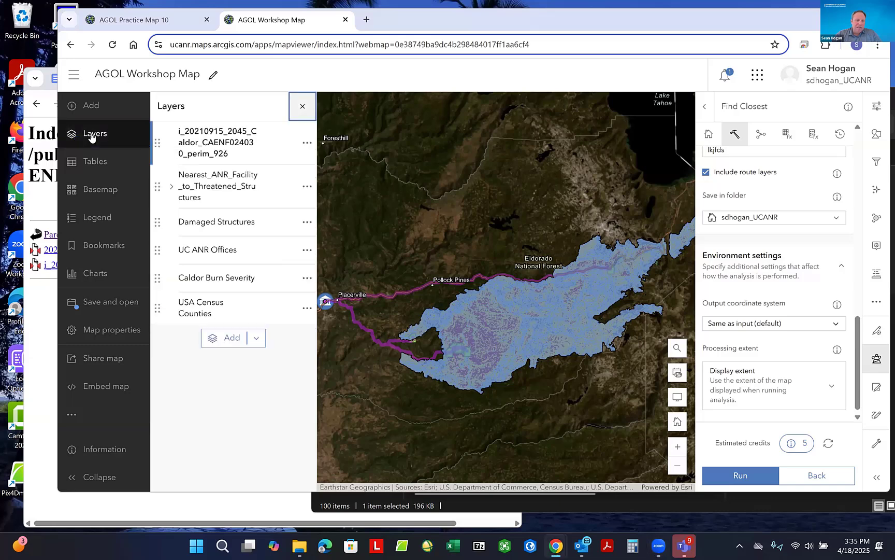
left_click(206, 146)
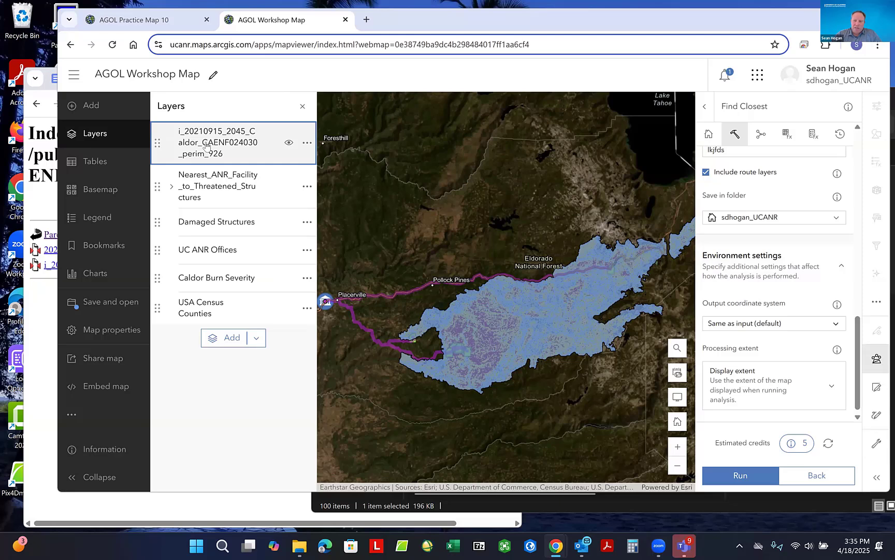
left_click(709, 109)
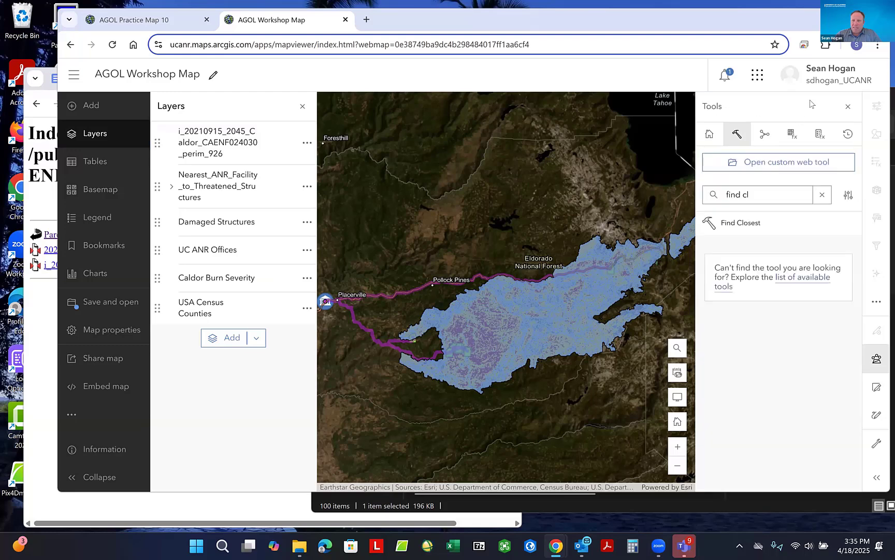
left_click(846, 108)
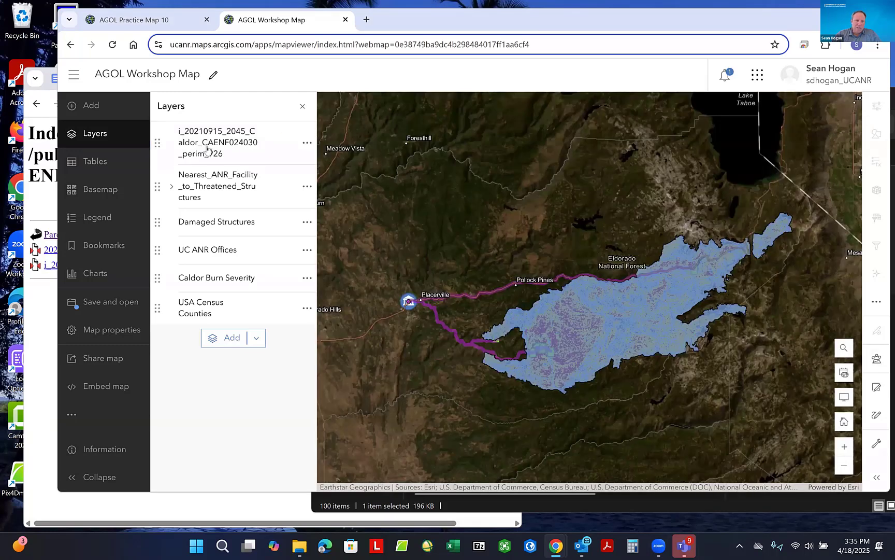
left_click(207, 150)
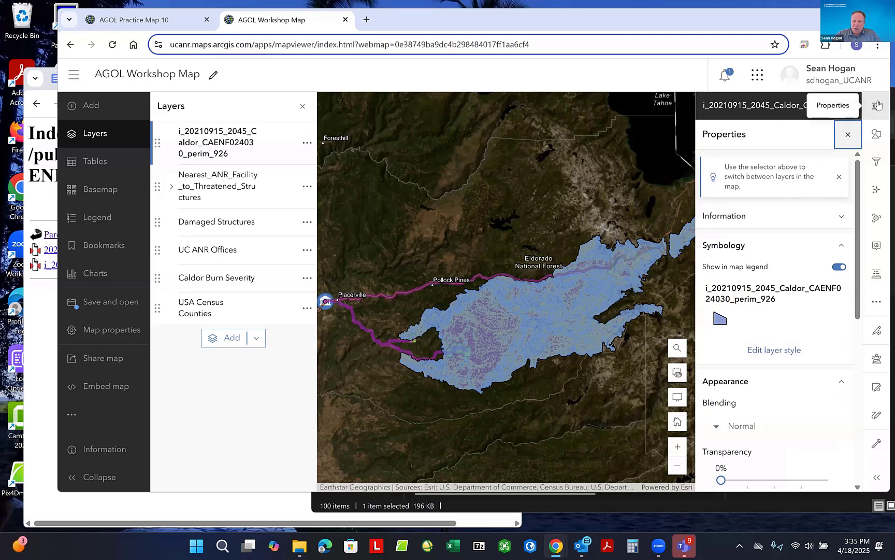
- Style the perim_926 perimeter with a black single-symbol fill at 81% transparency
left_click(773, 351)
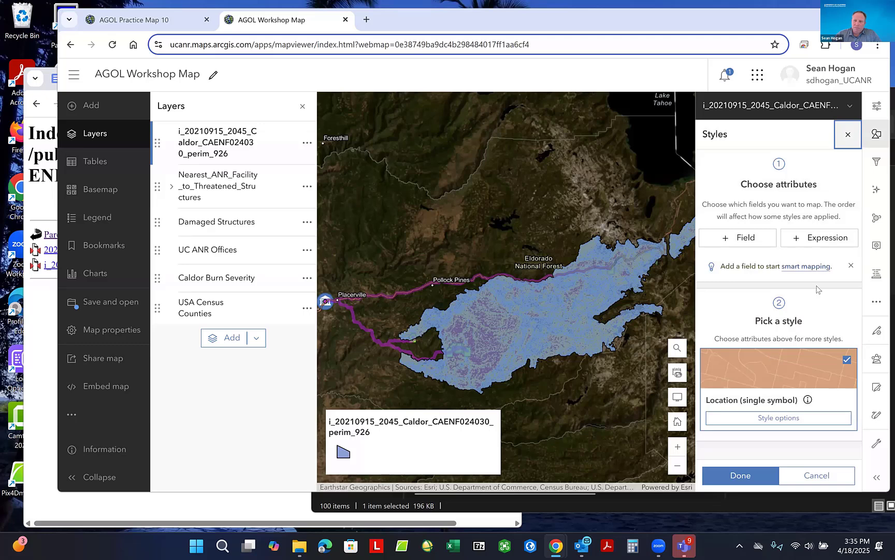
left_click(773, 419)
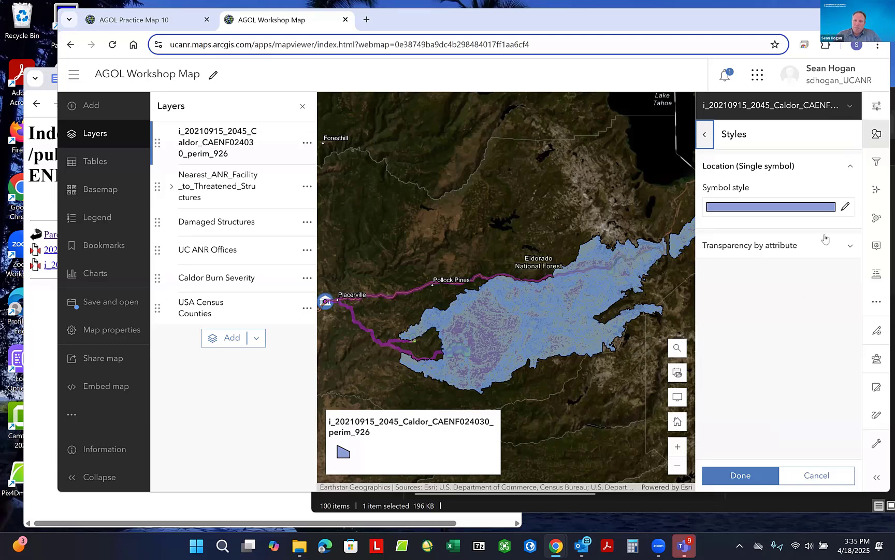
left_click(785, 209)
left_click(609, 282)
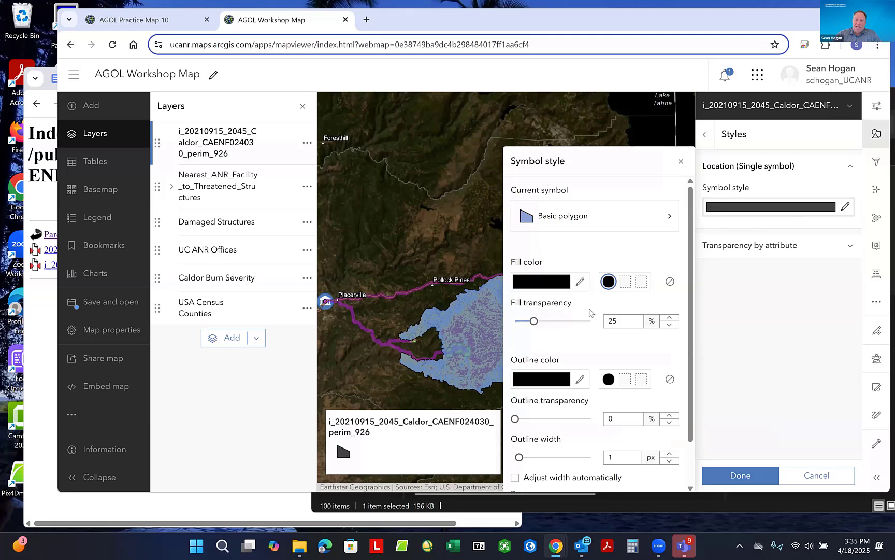
left_click_drag(533, 320, 584, 322)
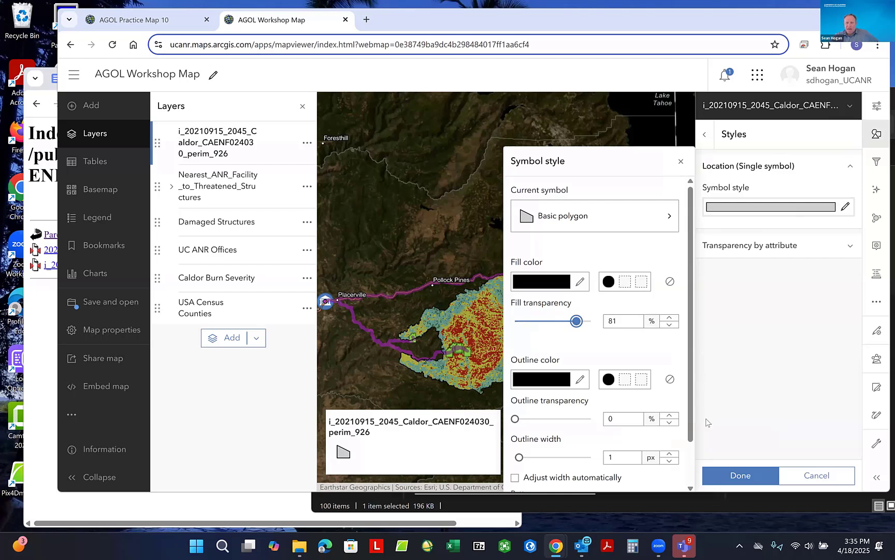
left_click(742, 475)
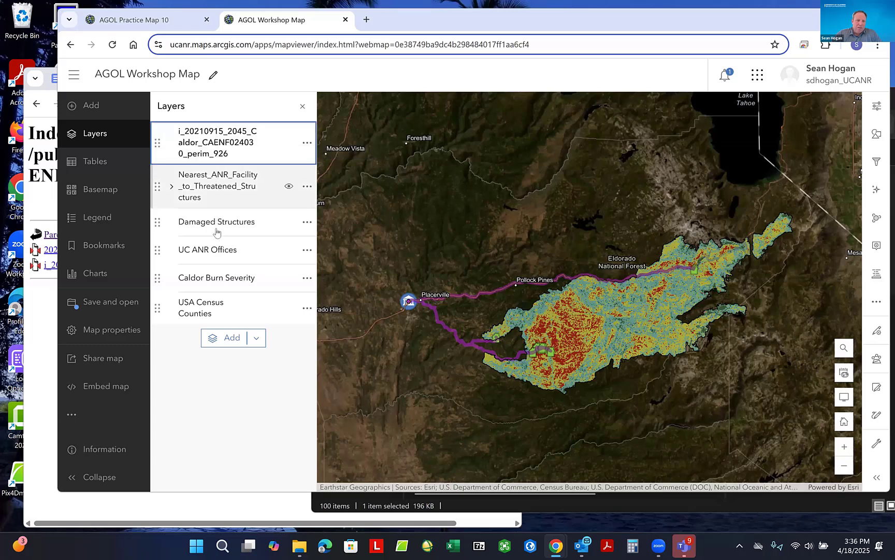
- Move perim_926 just above Caldor Burn Severity and Damaged Structures to the top
mouse_move(158, 143)
left_mouse_down()
mouse_move(161, 339)
mouse_move(170, 336)
left_mouse_up()
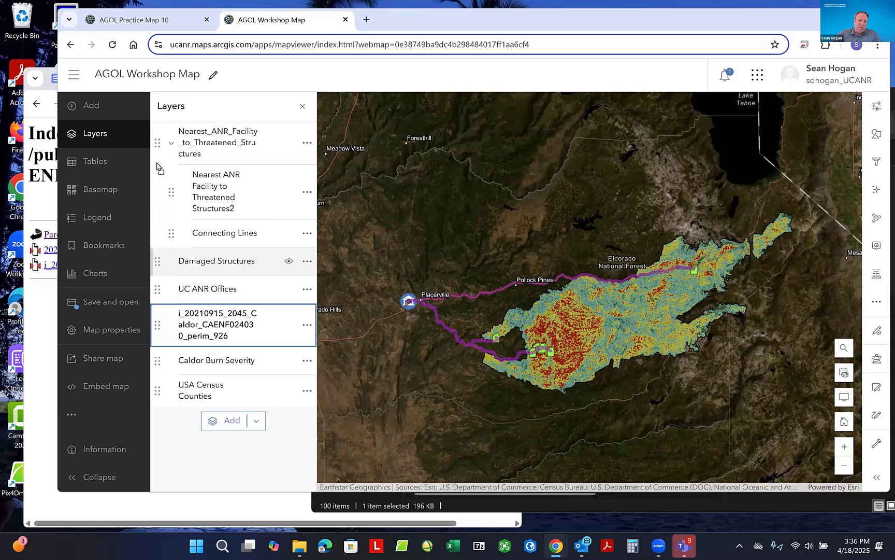
left_click_drag(158, 167, 189, 155)
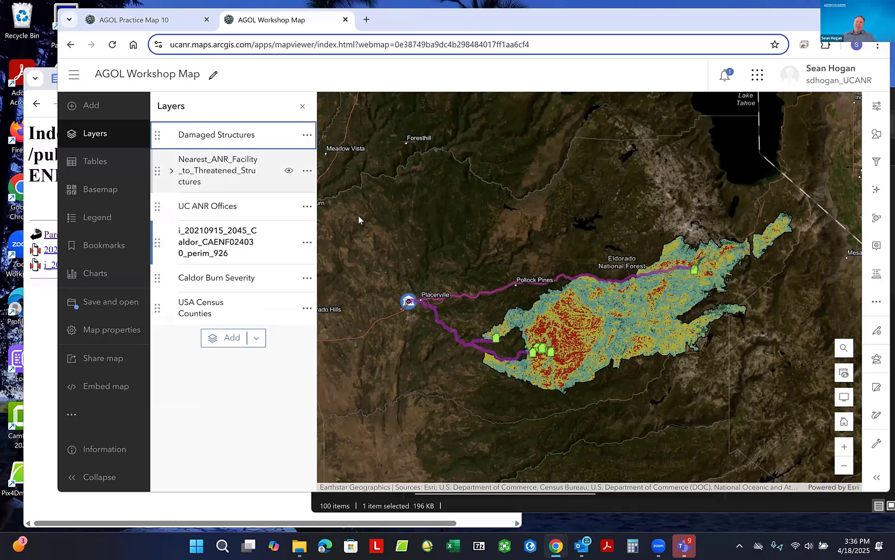
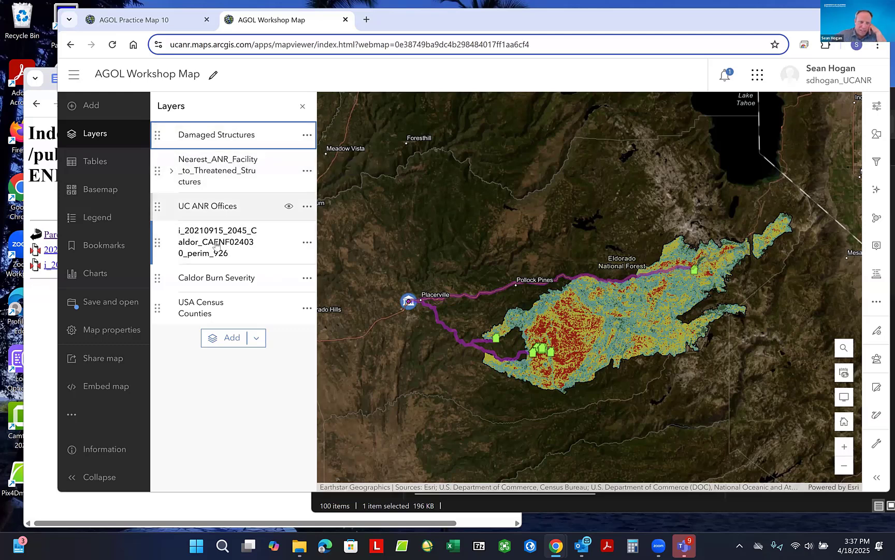
- Replace the perimeter layer's long title with 'Caldor Fire Perimeter' using its Rename option
left_click(307, 244)
left_click(273, 330)
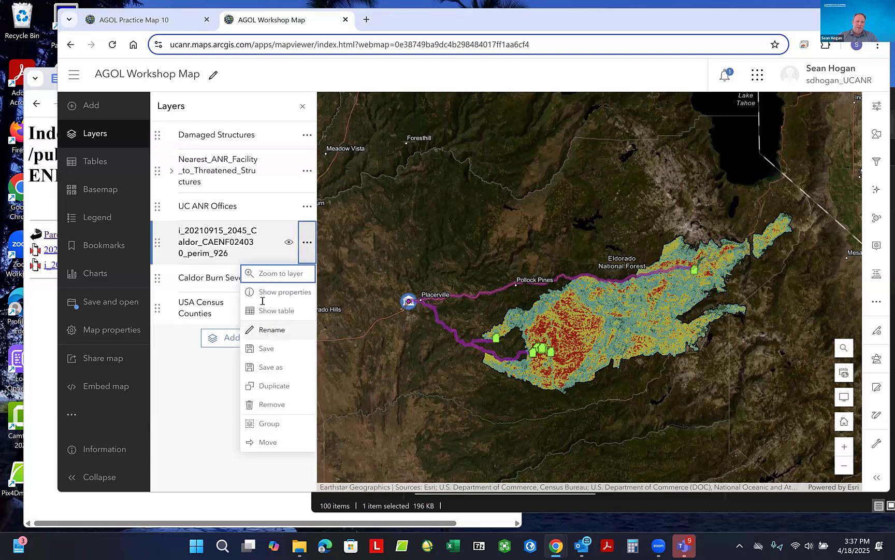
left_click(310, 299)
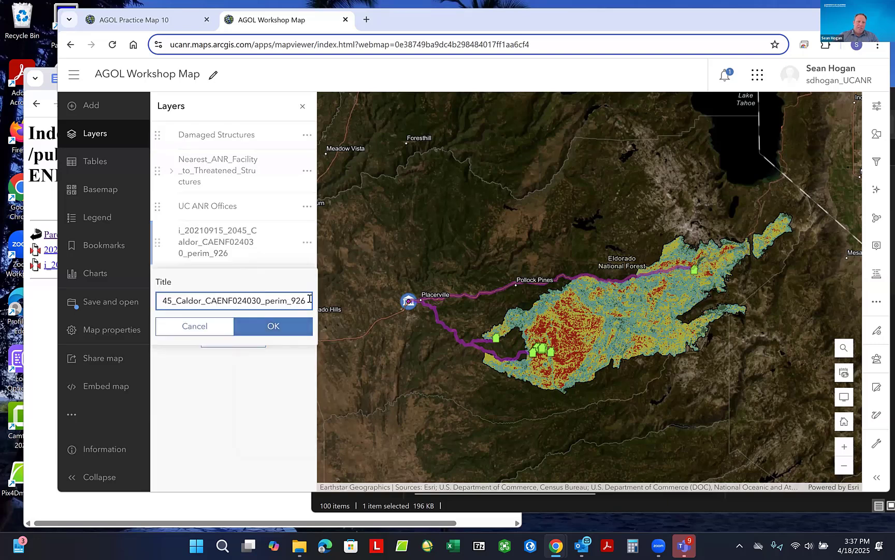
key("ctrl+a")
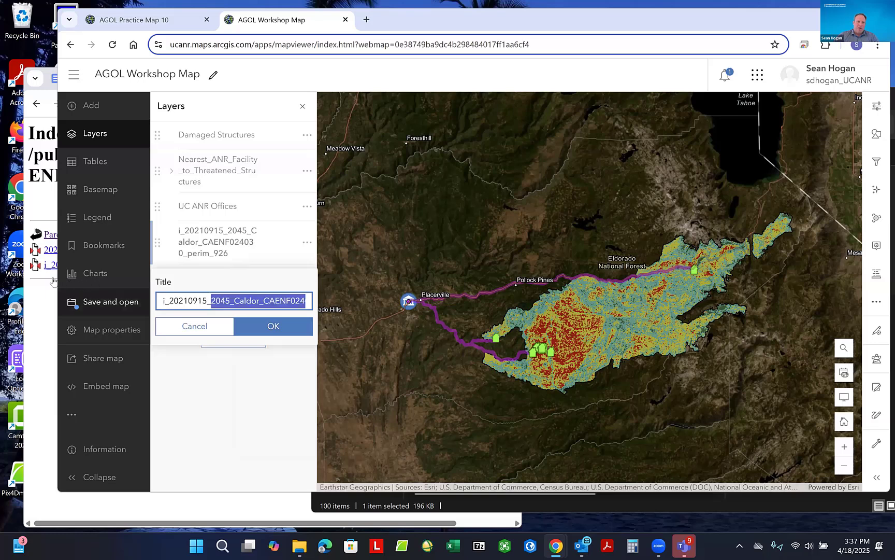
type("C")
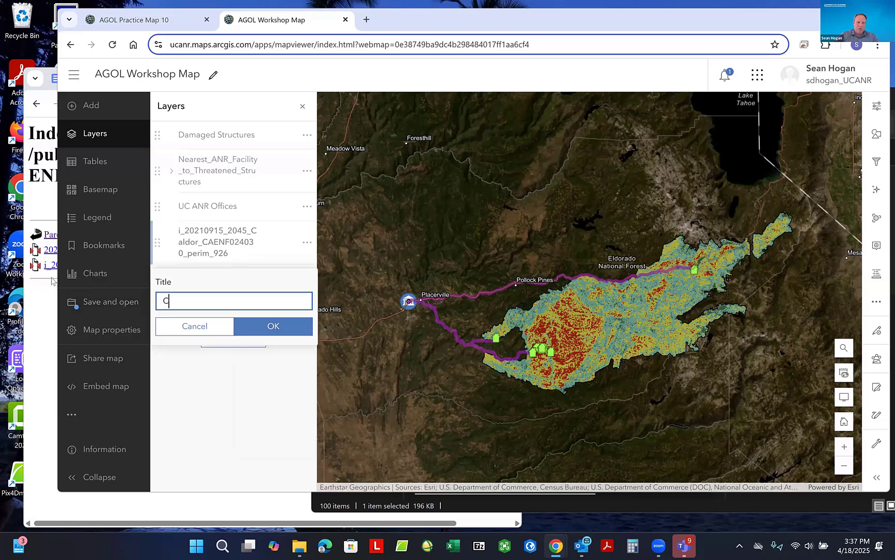
type("aldor Fire Perimeter")
left_click(262, 336)
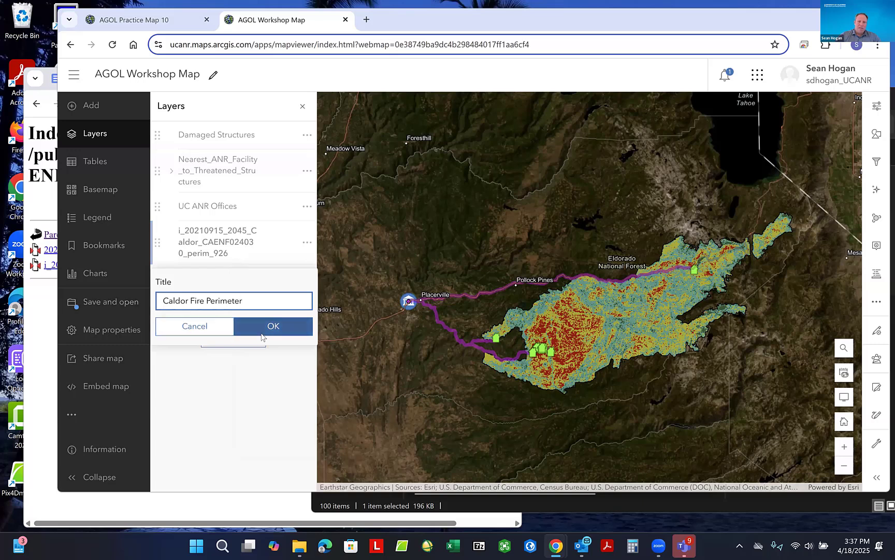
- Widen the outline width of the Caldor Fire Perimeter's single-symbol polygon style
left_click(223, 238)
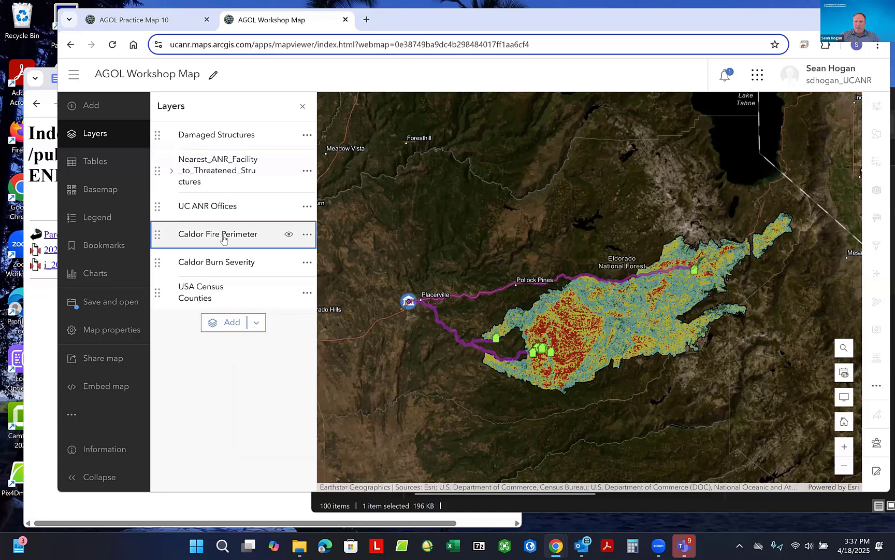
left_click(224, 239)
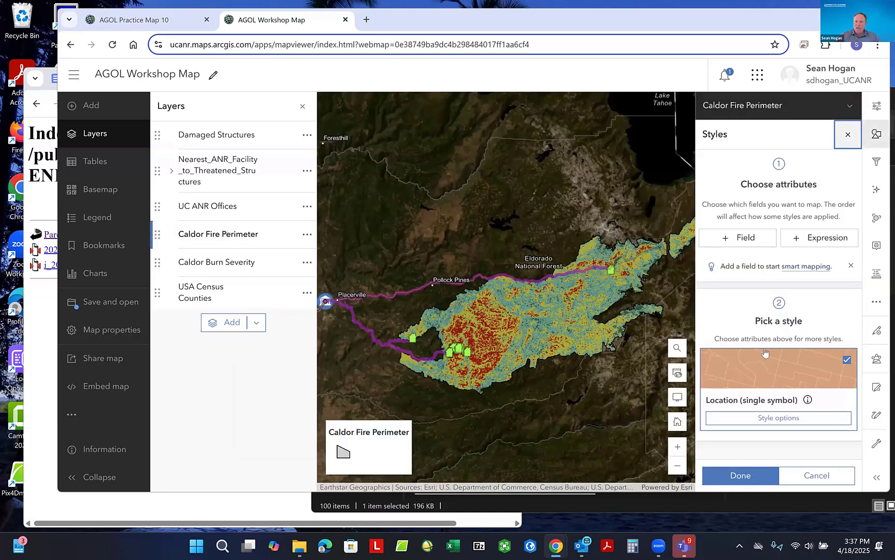
left_click(777, 373)
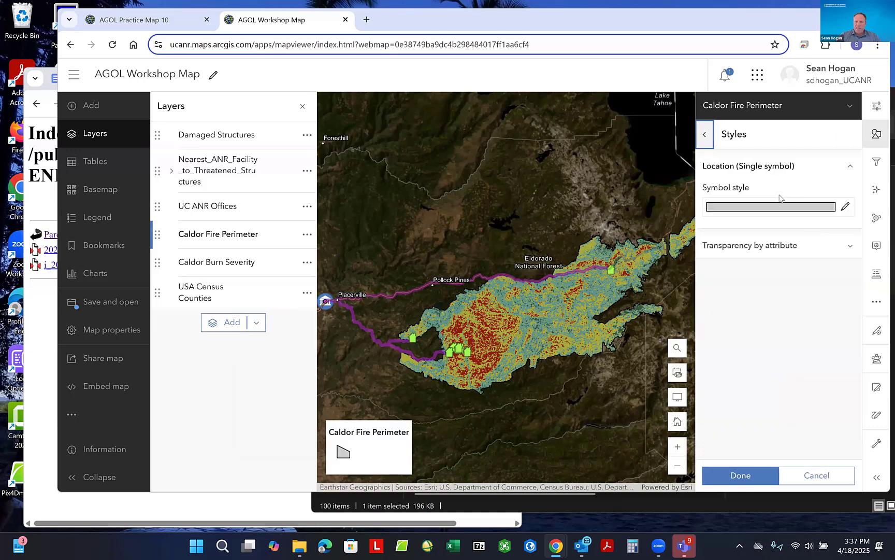
left_click(762, 206)
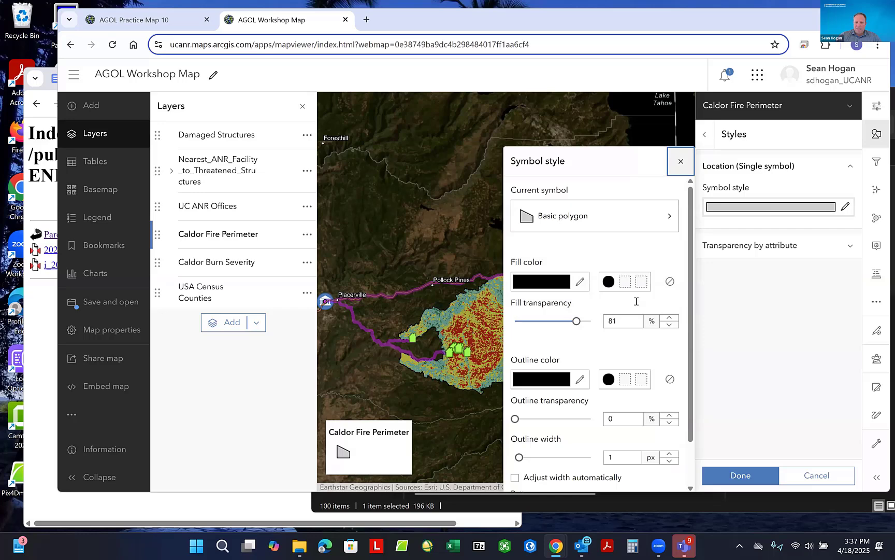
scroll(596, 349, "down", 1)
scroll(596, 350, "down", 2)
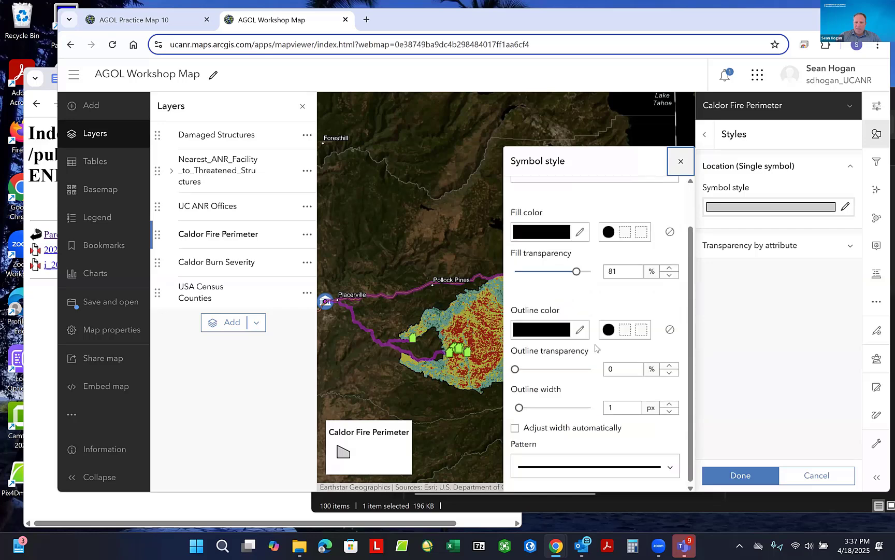
left_click(670, 404)
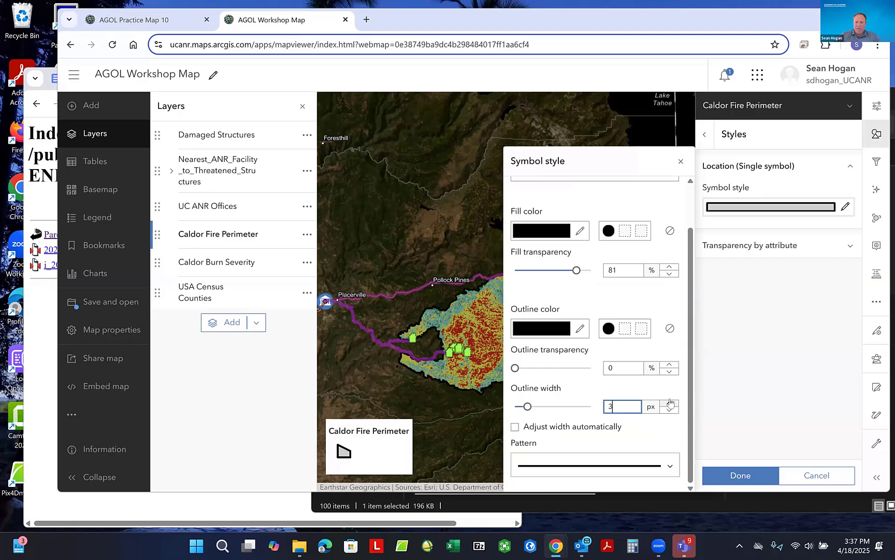
left_click(741, 476)
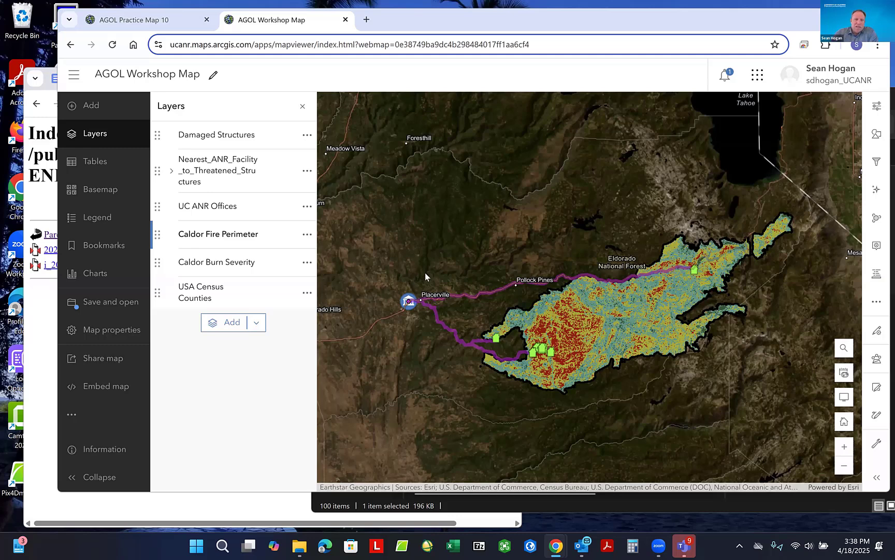
left_click(97, 307)
- Save the AGOL Workshop Map and bring up the Instant Apps template gallery for it
left_click(185, 306)
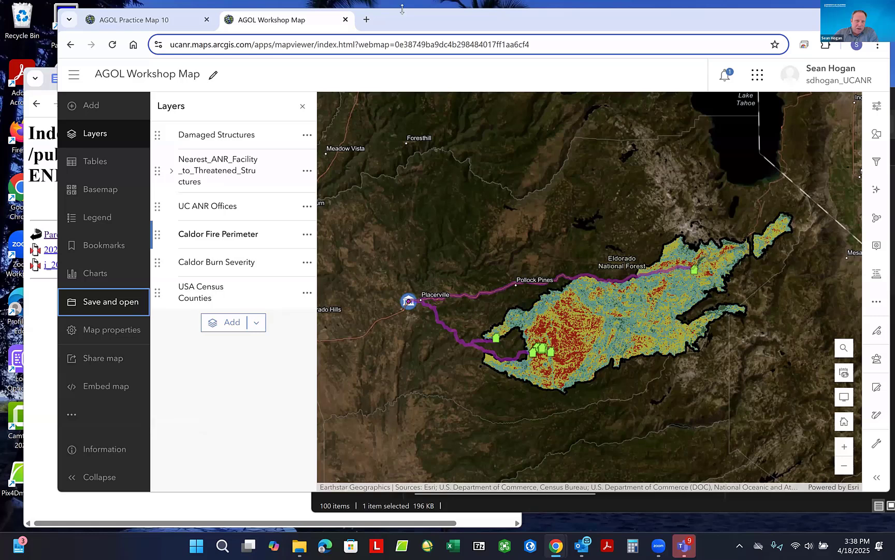
left_click_drag(402, 9, 400, 2)
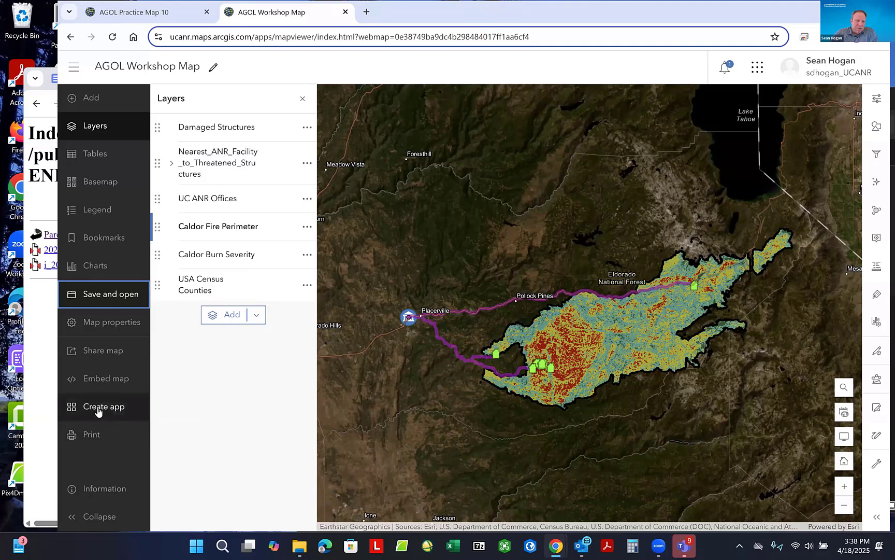
left_click(105, 411)
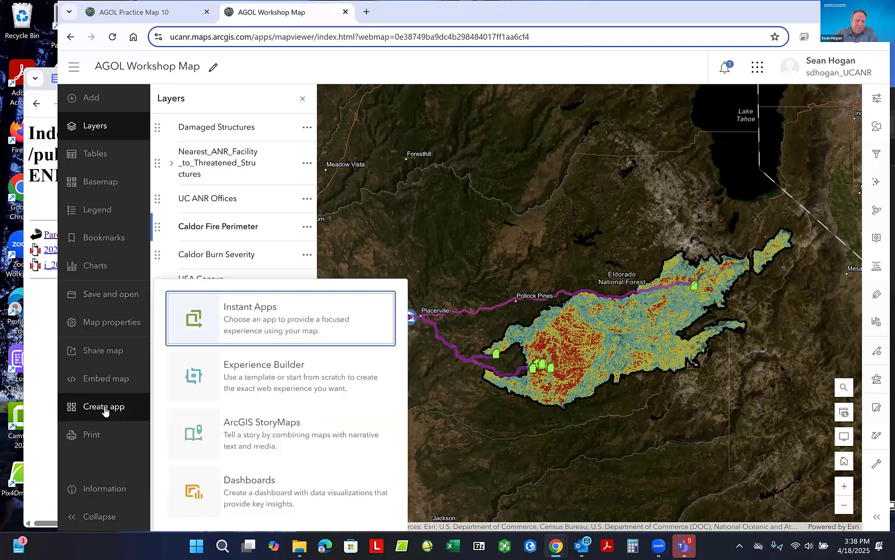
left_click(269, 322)
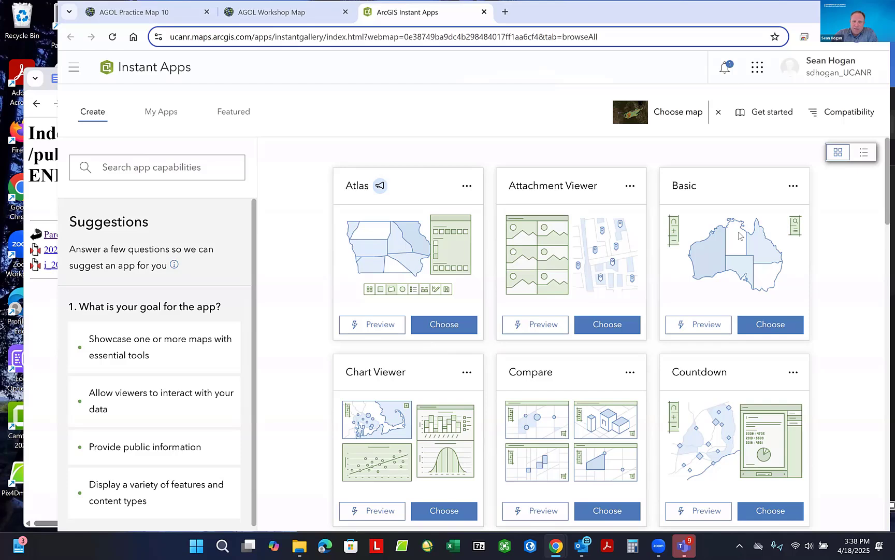
- Create a Basic Instant App titled 'AGOL Workshop Map IA' from the workshop map
left_click(771, 325)
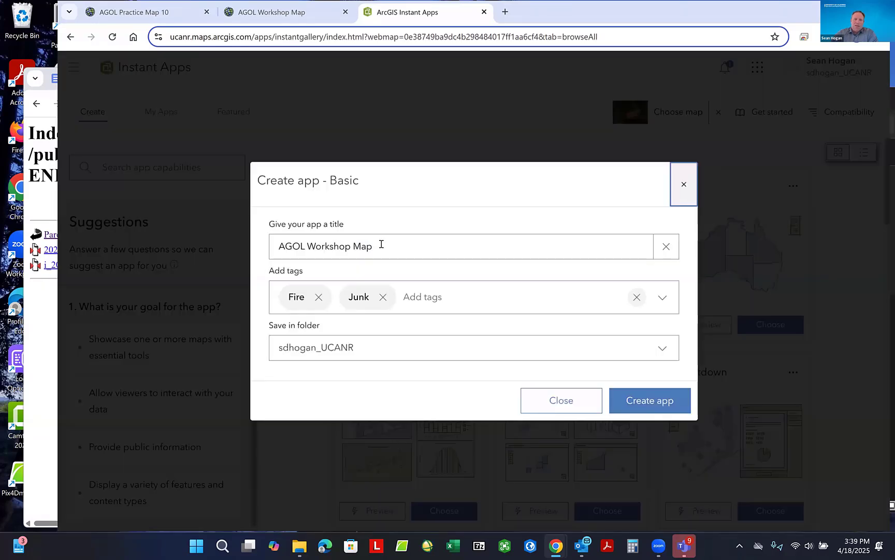
left_click(382, 244)
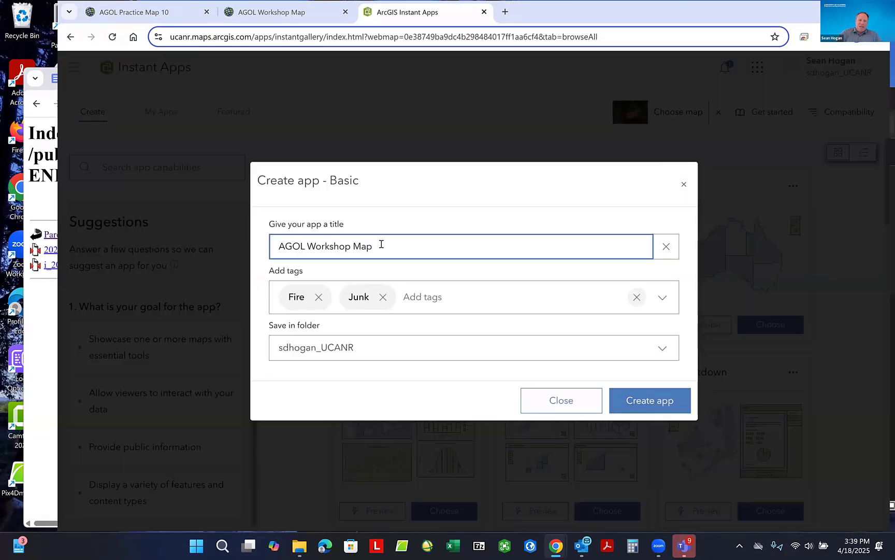
type("IA")
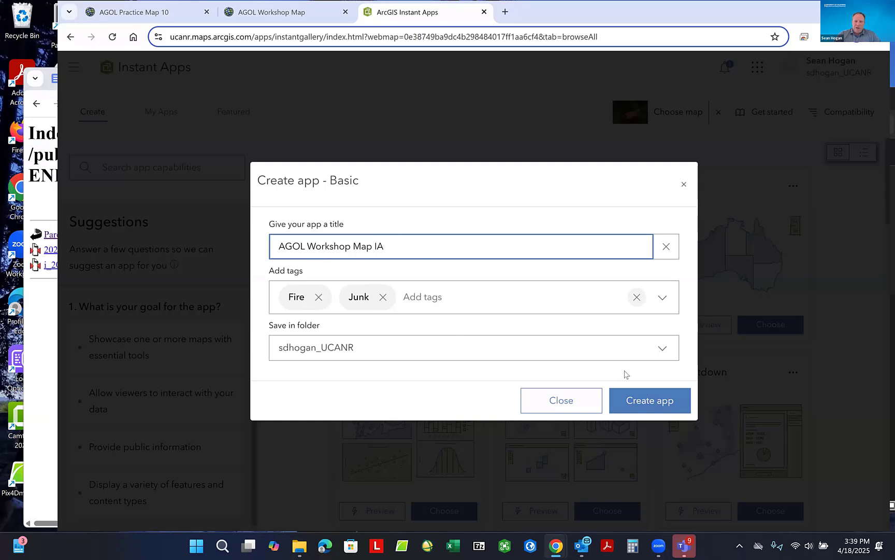
left_click(649, 401)
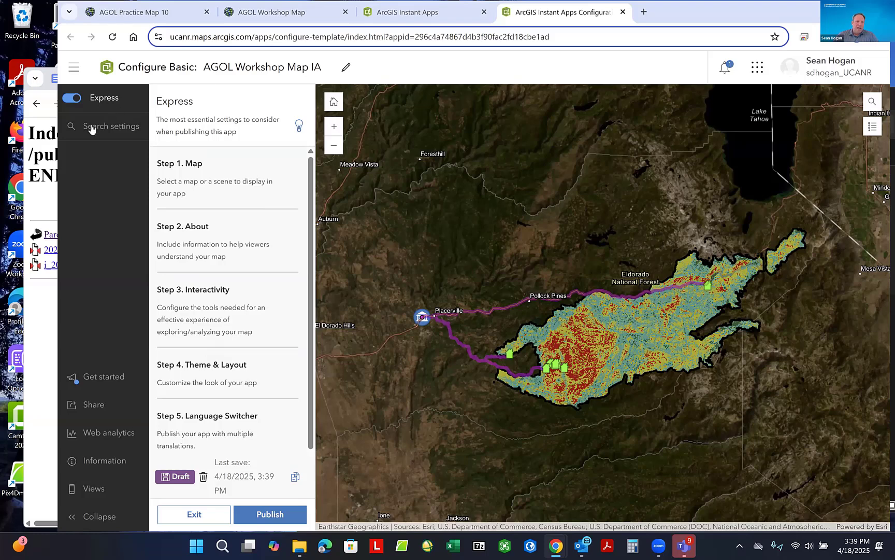
- Turn off Express mode and switch on the Map area option in the Map settings
left_click(75, 100)
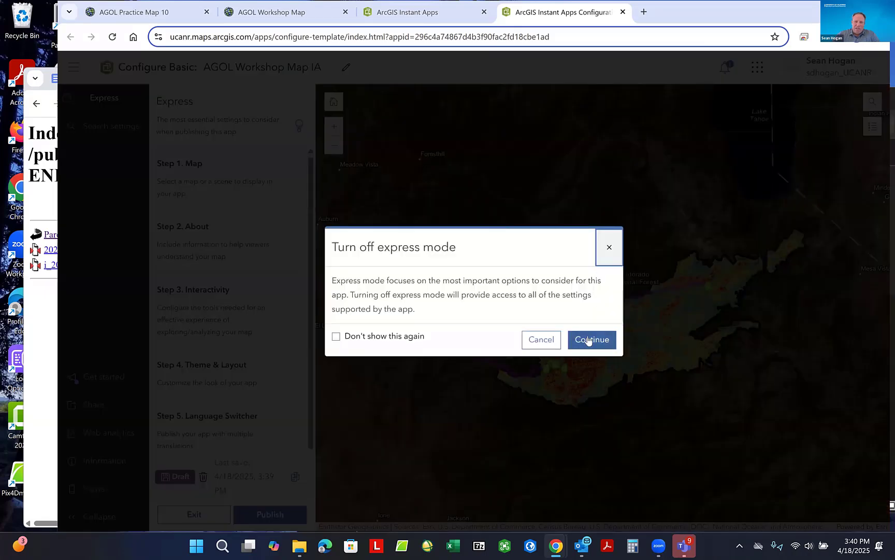
left_click(589, 339)
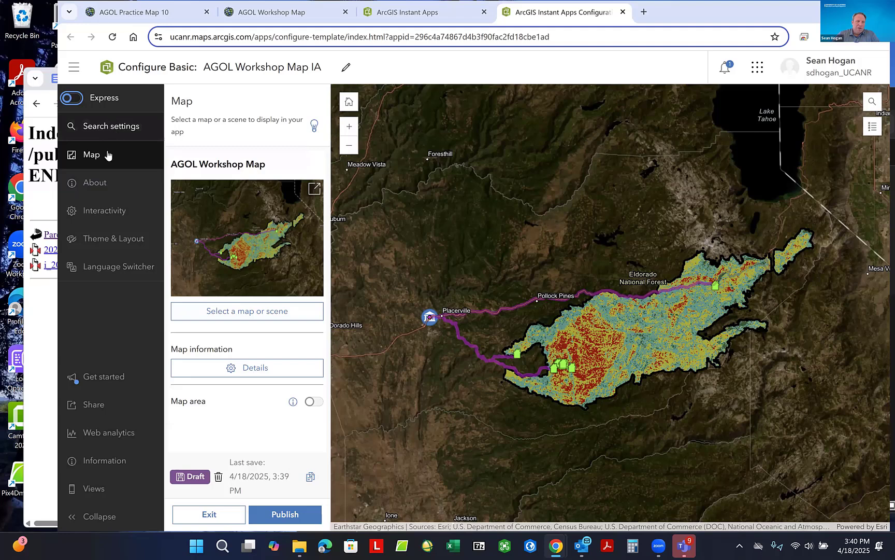
left_click(93, 158)
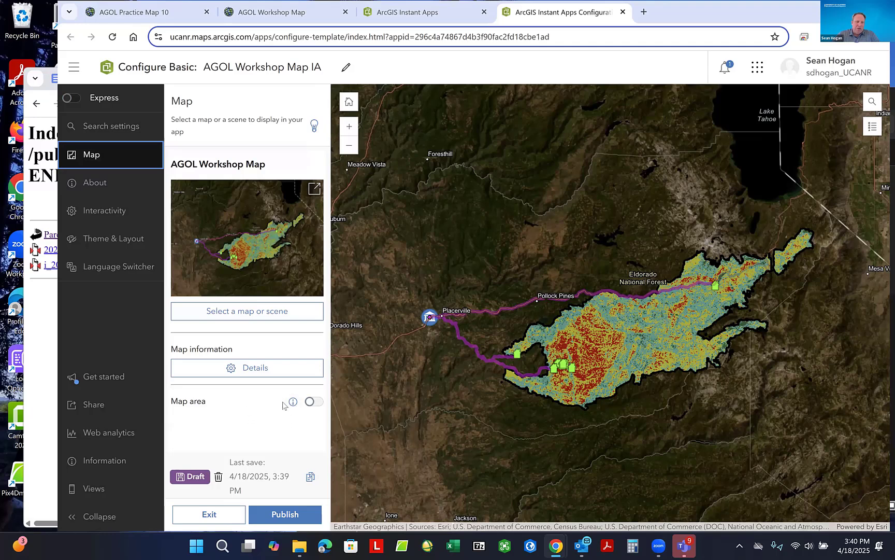
left_click(314, 402)
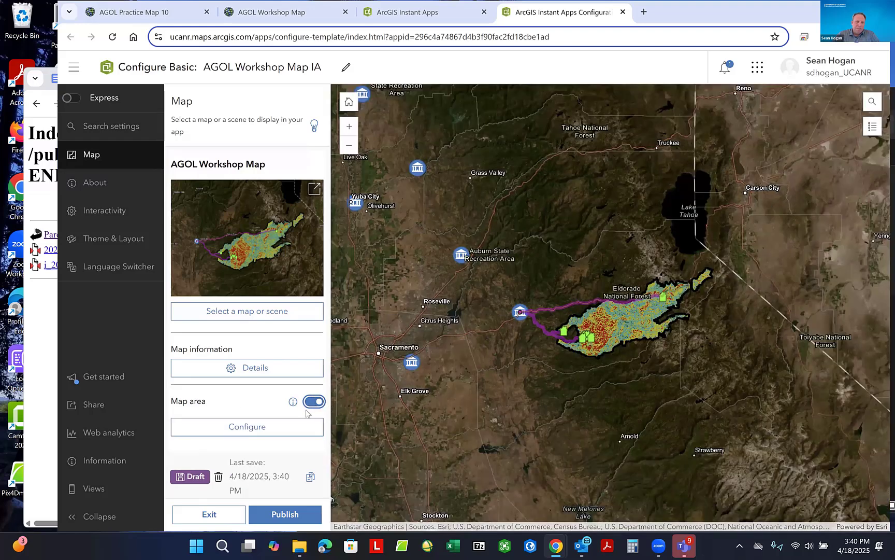
- In Configure map area, set the app's starting view to the current extent
left_click(245, 430)
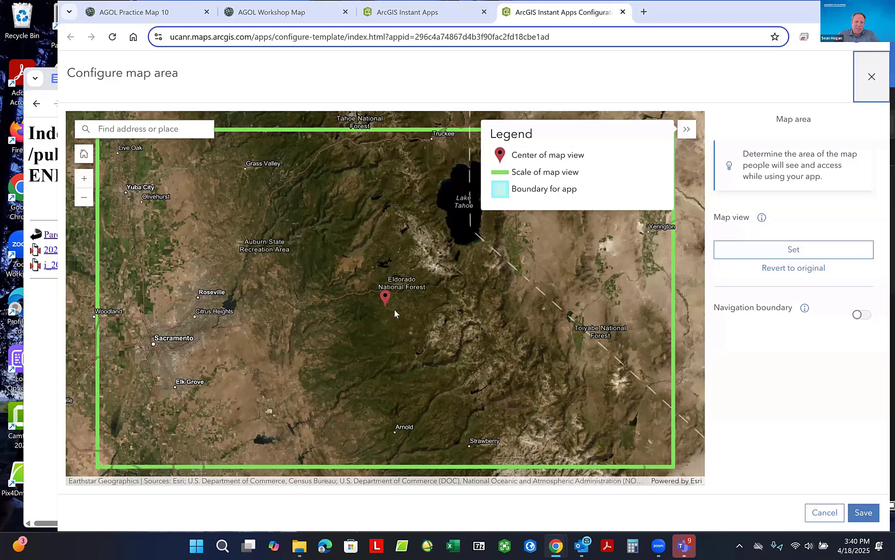
scroll(396, 305, "up", 1)
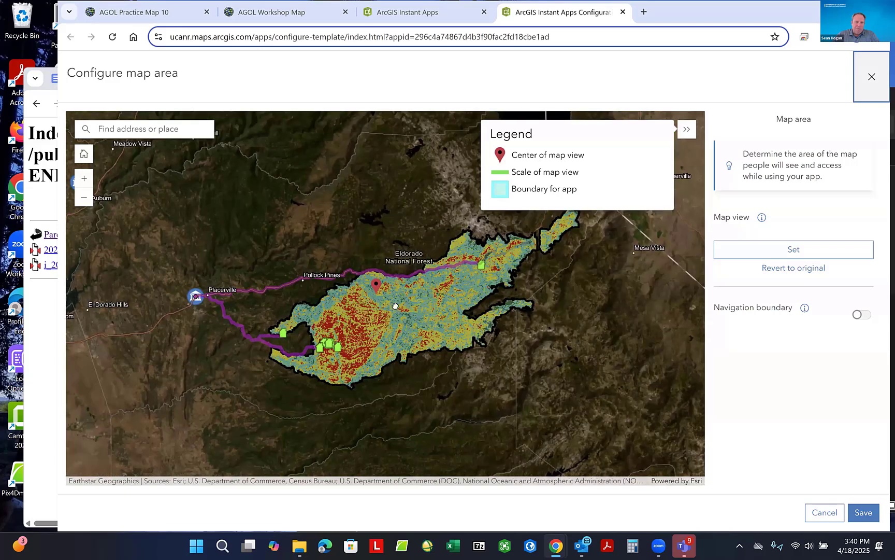
scroll(395, 305, "up", 1)
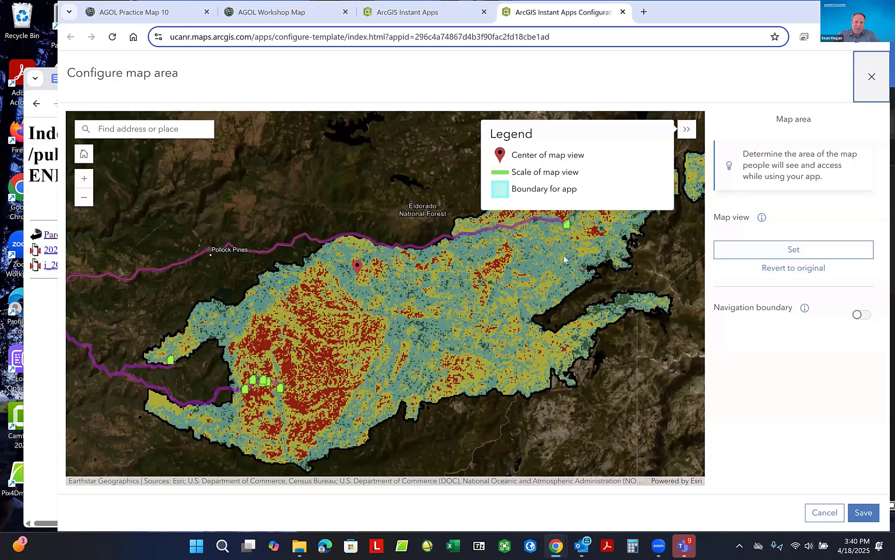
scroll(563, 255, "down", 1)
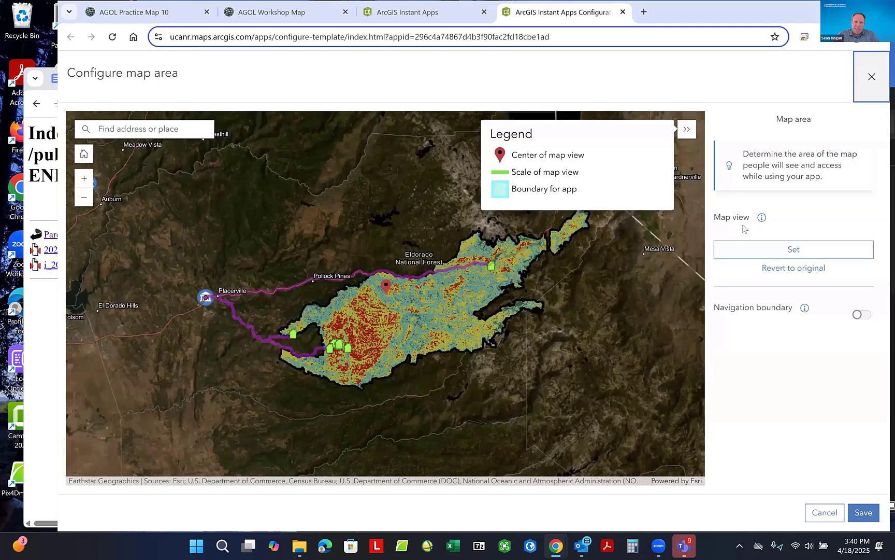
left_click(794, 250)
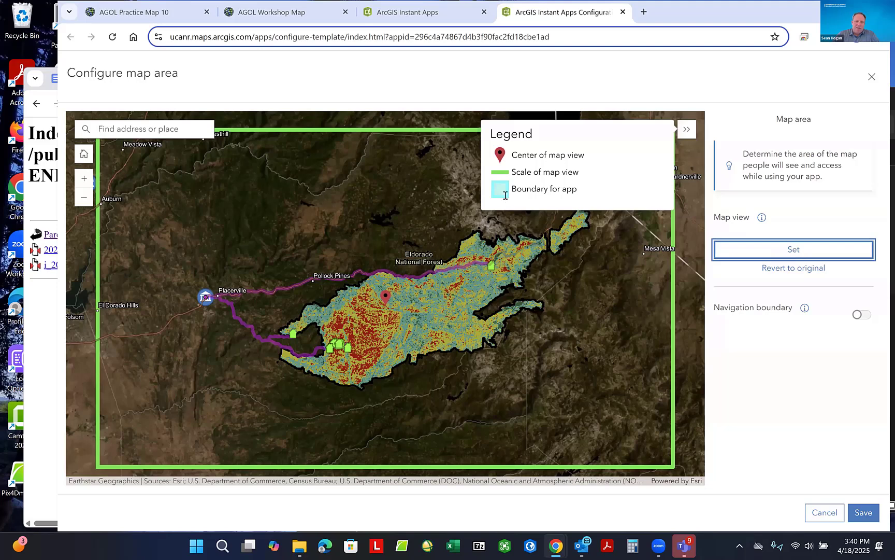
- Collapse the legend, zoom in on the burn area, and capture that extent as the map view
left_click(686, 130)
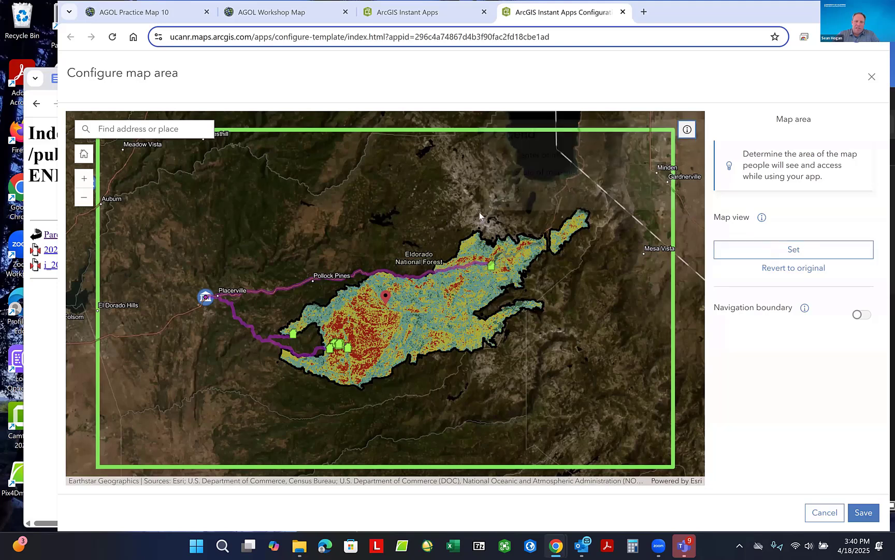
left_click(772, 253)
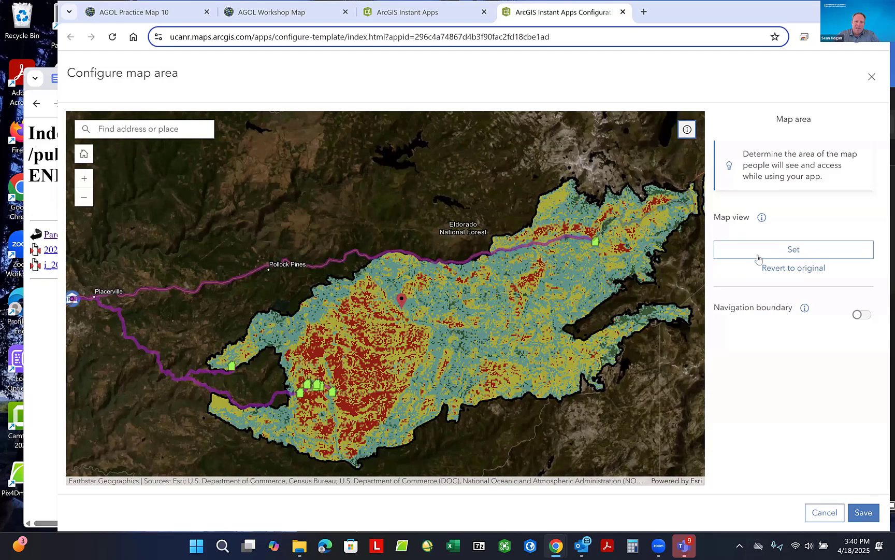
left_click(782, 244)
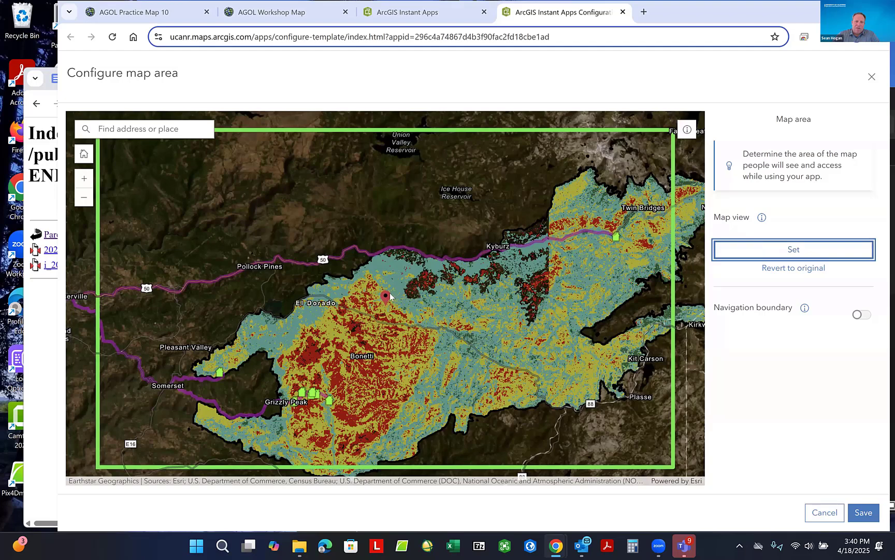
scroll(384, 294, "down", 1)
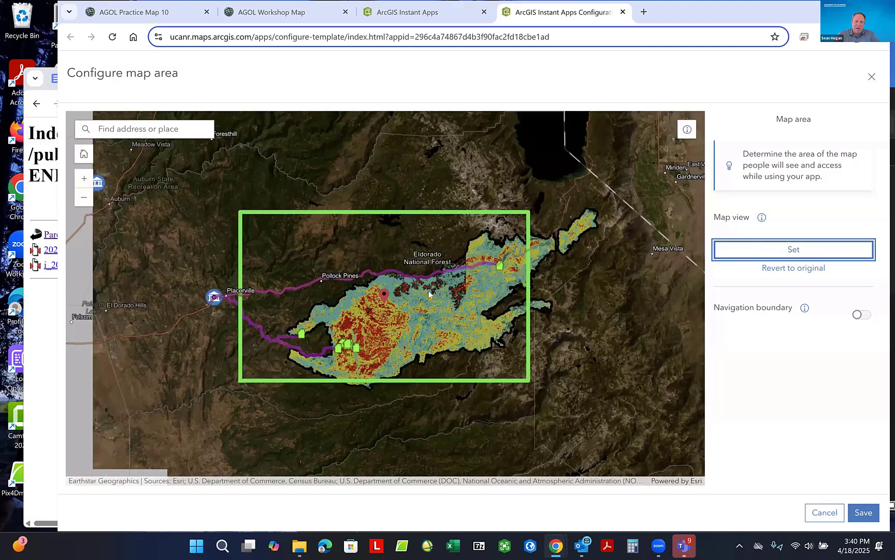
left_click(770, 253)
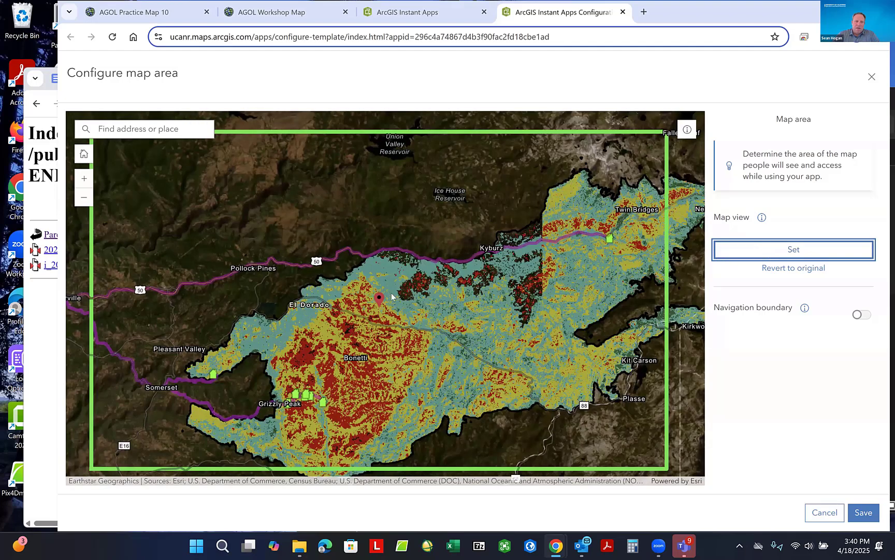
scroll(396, 330, "down", 1)
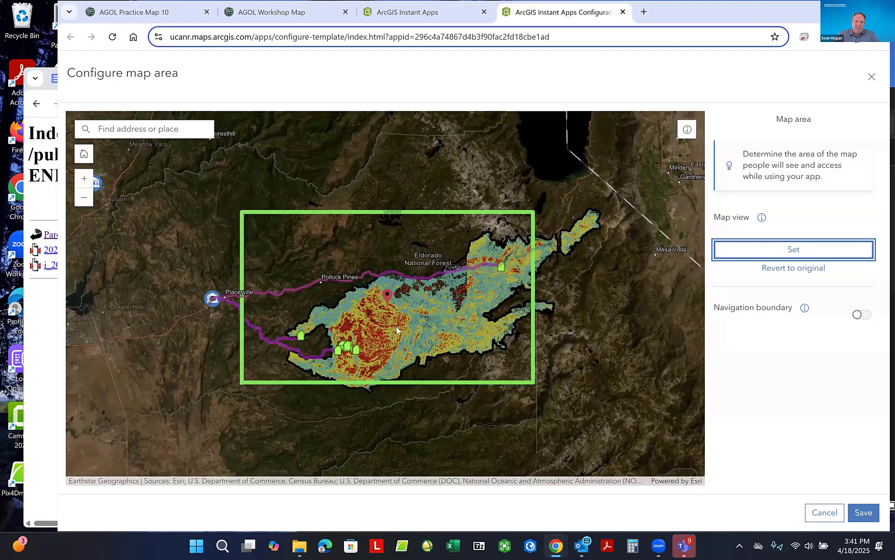
scroll(477, 289, "up", 1)
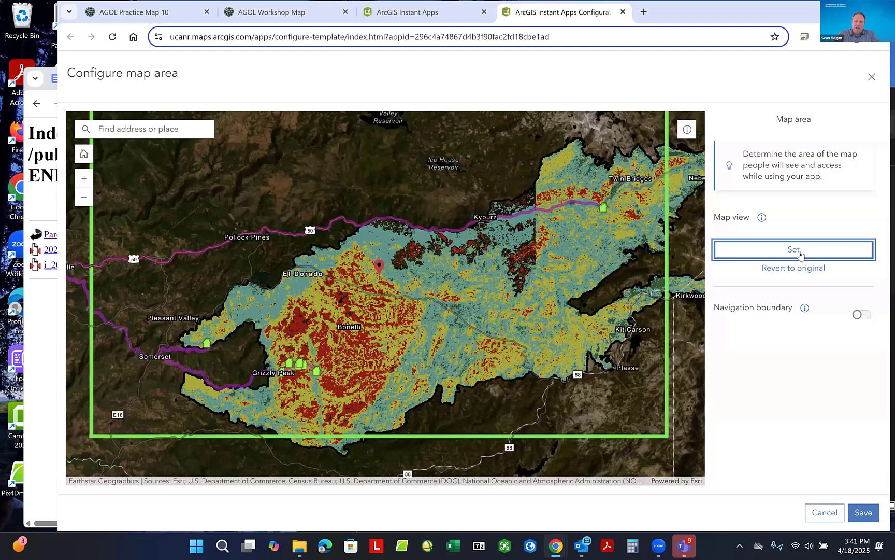
scroll(613, 272, "down", 1)
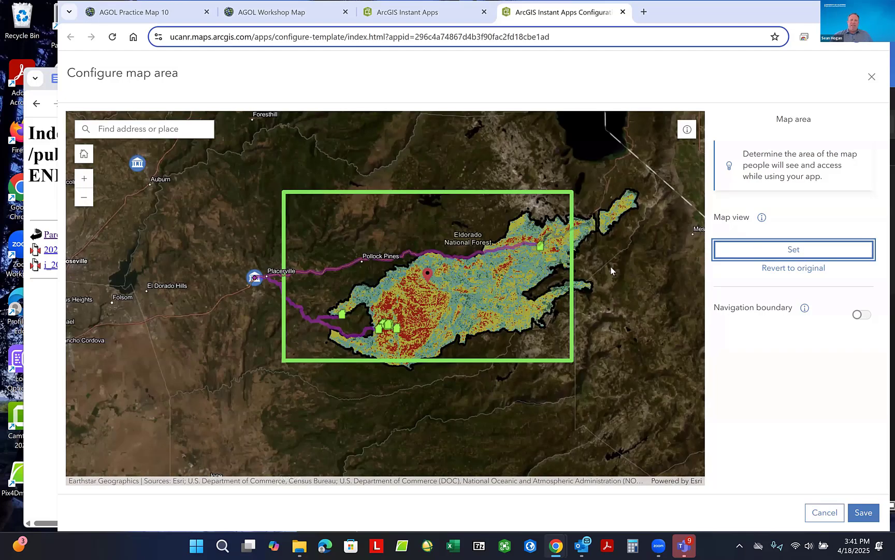
scroll(473, 292, "up", 1)
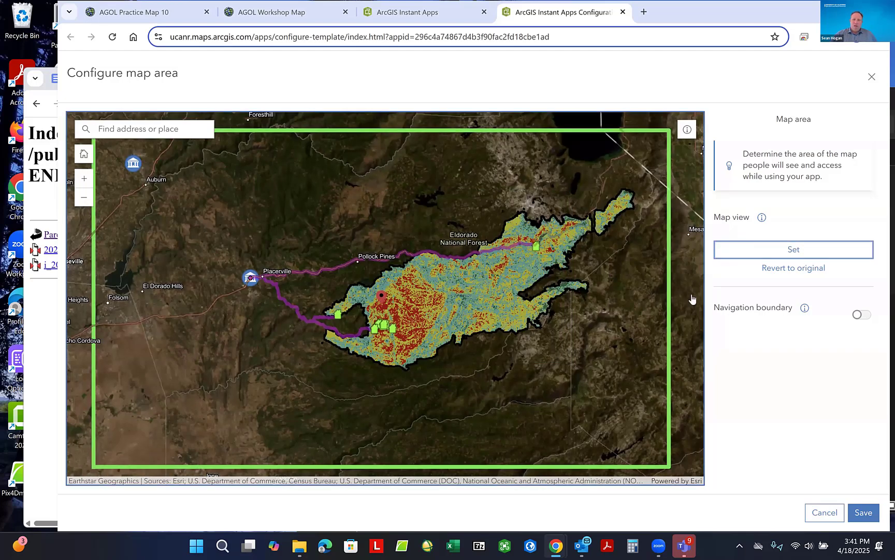
left_click(798, 250)
left_click(798, 250)
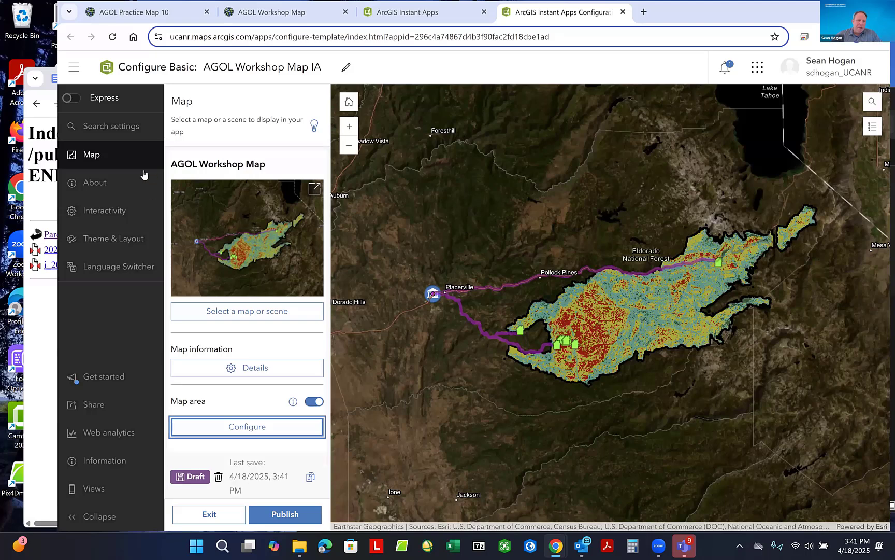
- Leave 'Open legend when app loads' switched off in About, after testing the legend button
left_click(110, 188)
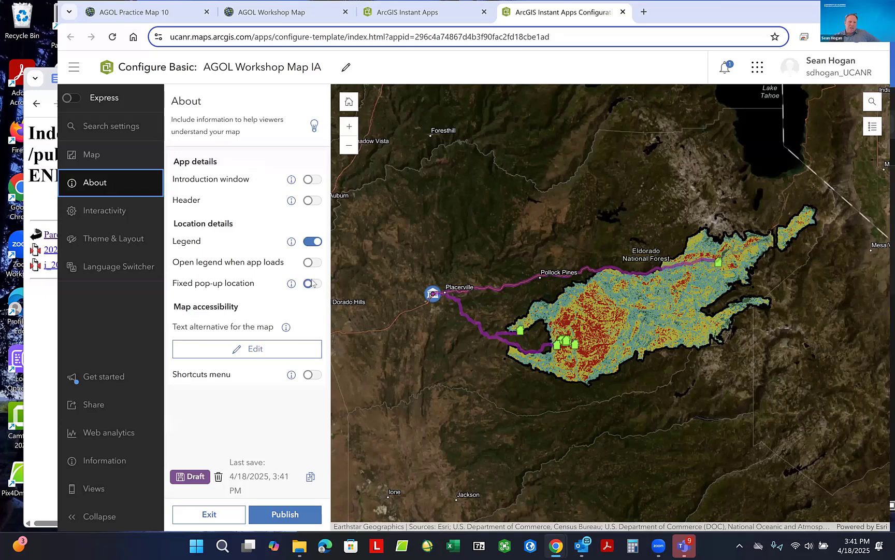
left_click(310, 263)
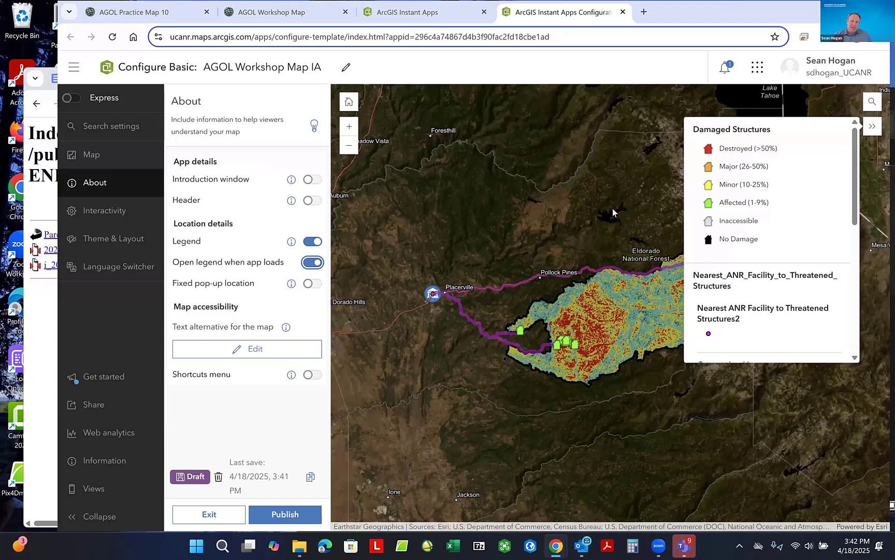
left_click(313, 263)
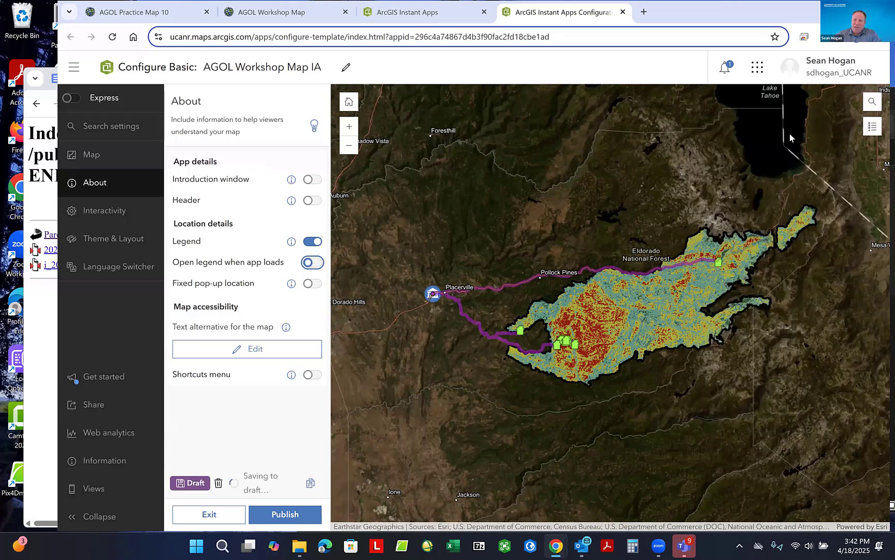
left_click(874, 127)
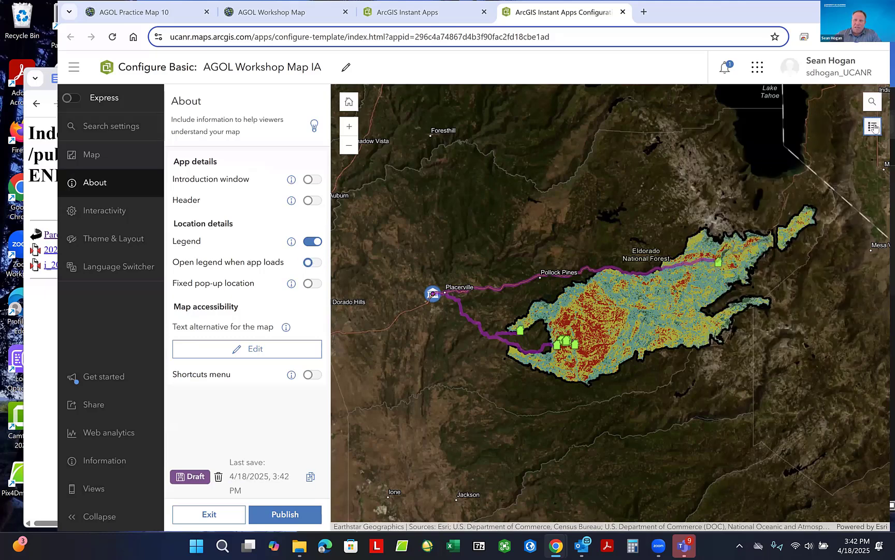
left_click(874, 127)
left_click(113, 216)
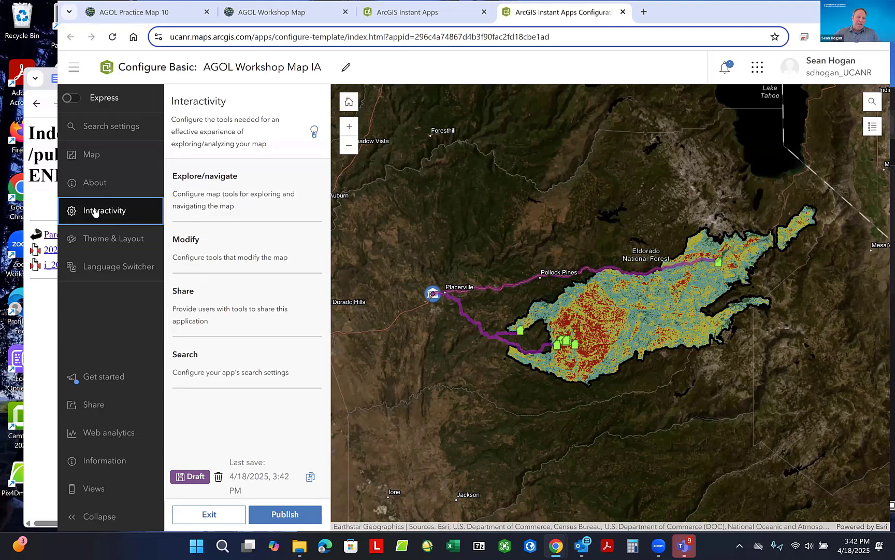
- Switch on the Compass and Scalebar tools under Explore/navigate
left_click(208, 194)
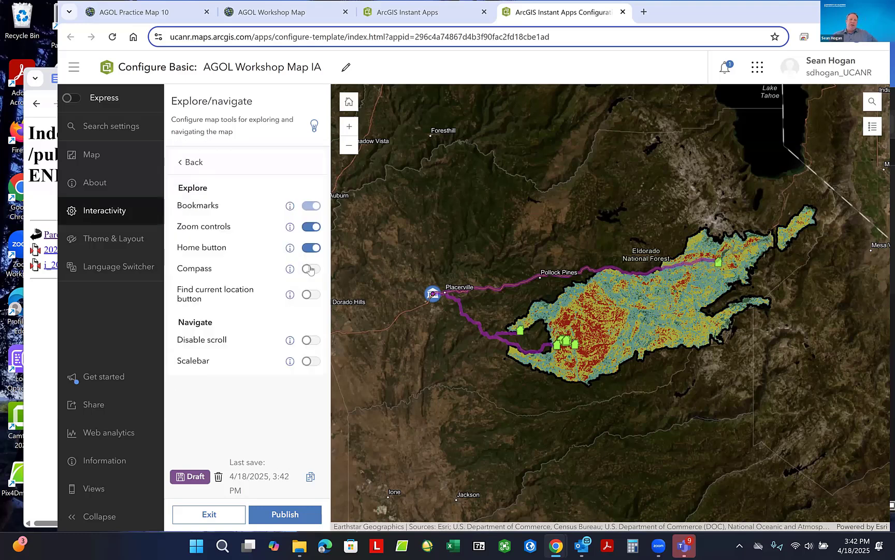
left_click(311, 269)
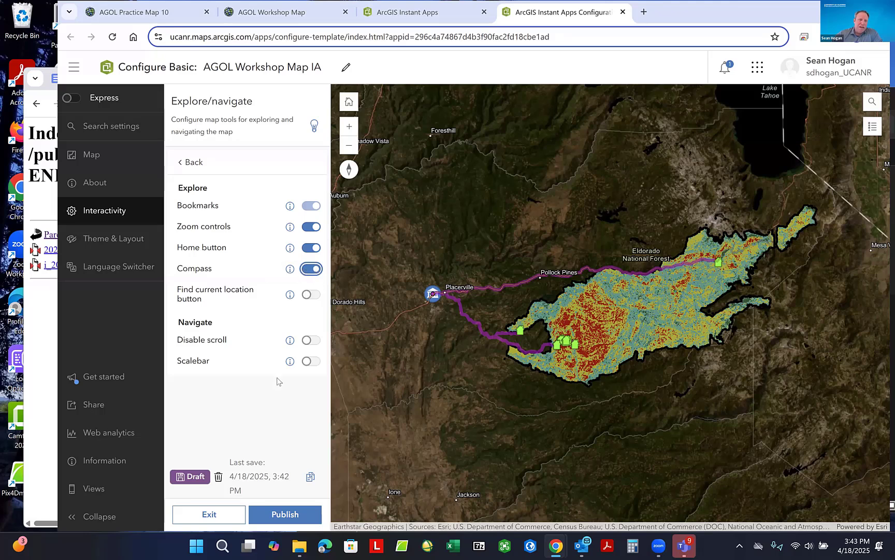
left_click(311, 362)
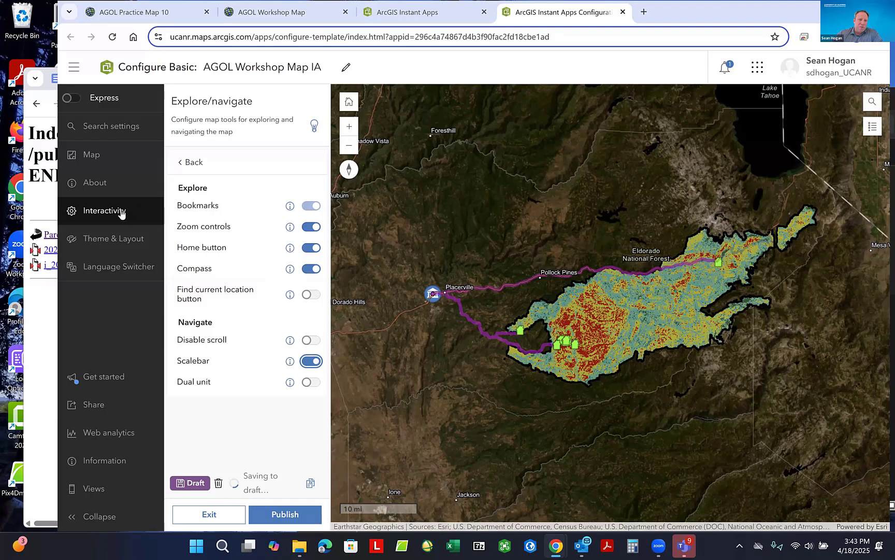
left_click(113, 238)
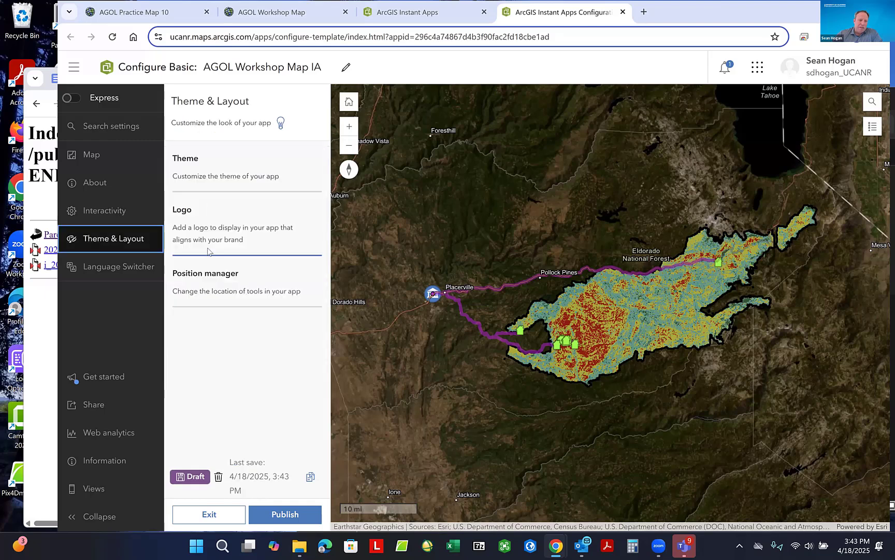
- Enable the Basemap toggle under Modify and review the Share options
left_click(148, 220)
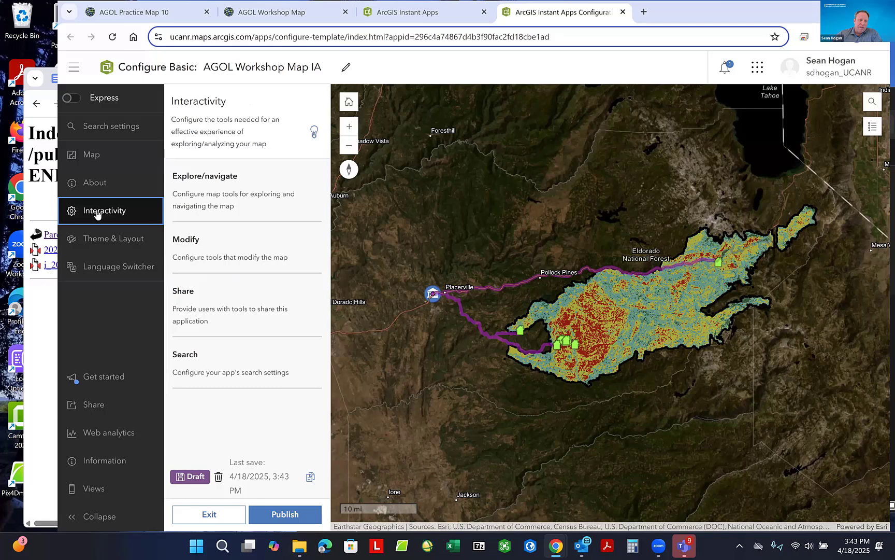
left_click(186, 240)
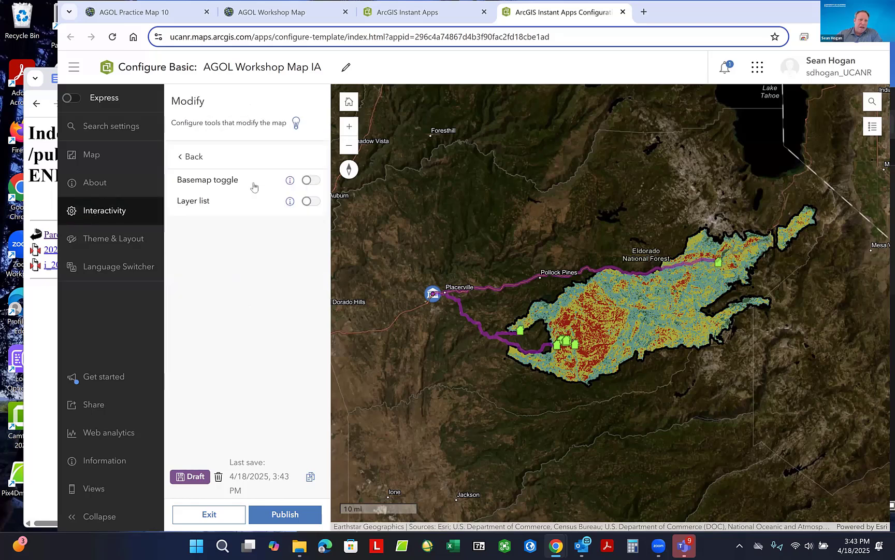
left_click(311, 180)
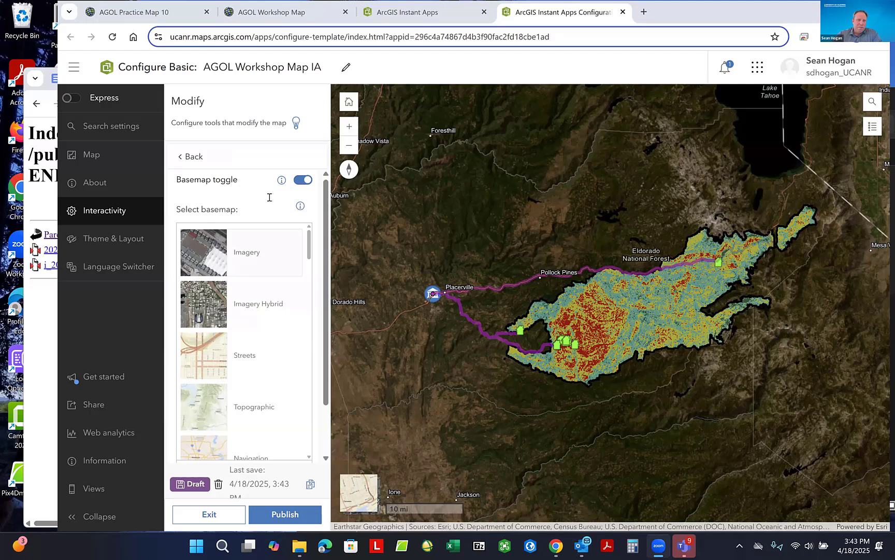
left_click(158, 206)
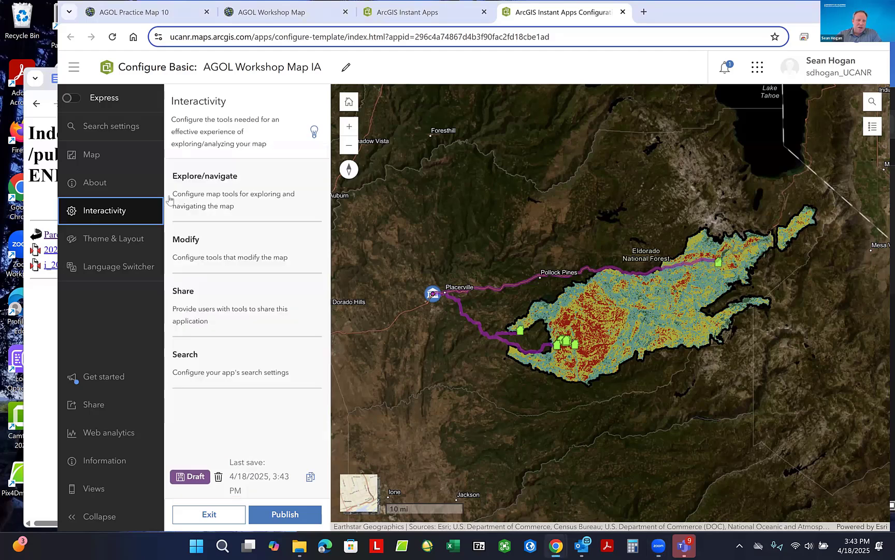
left_click(211, 252)
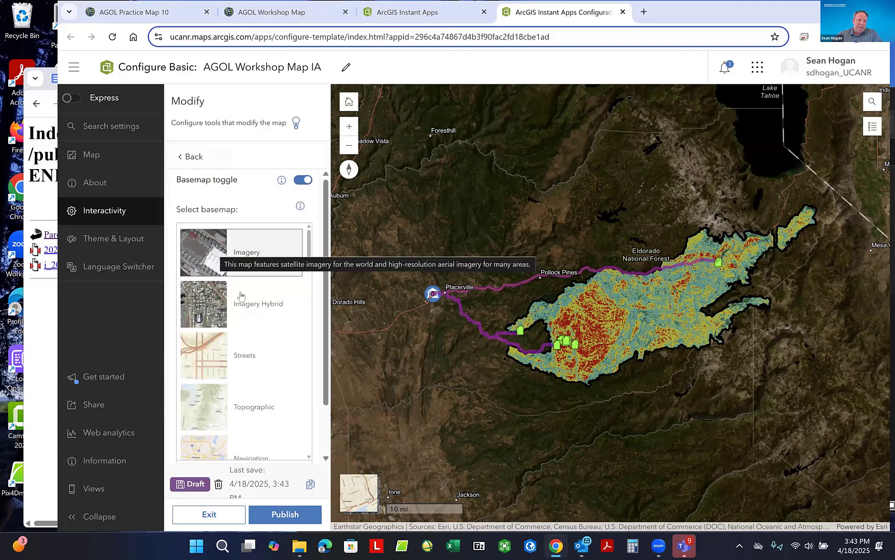
left_click(113, 217)
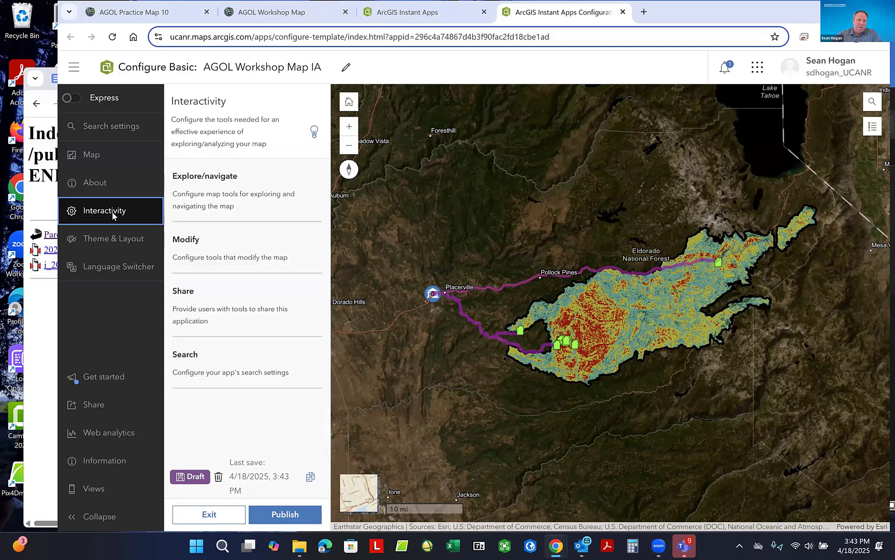
left_click(194, 310)
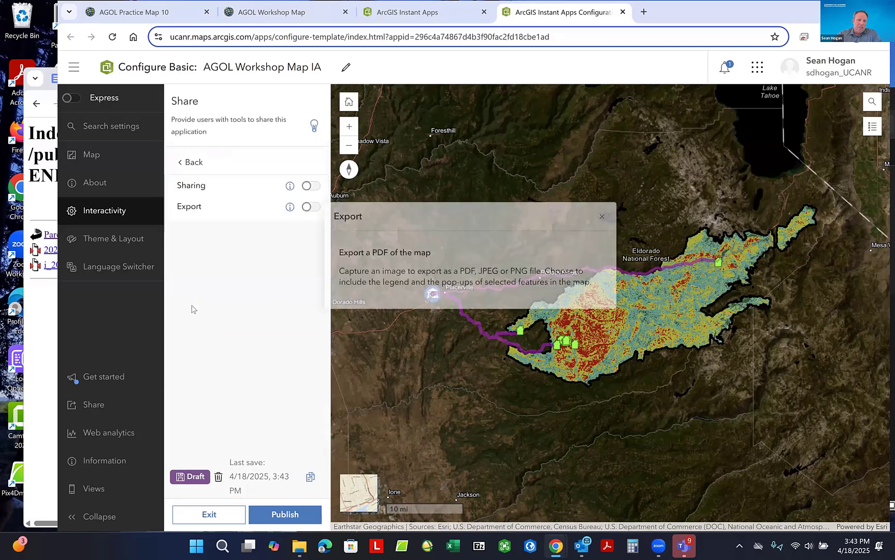
left_click(108, 217)
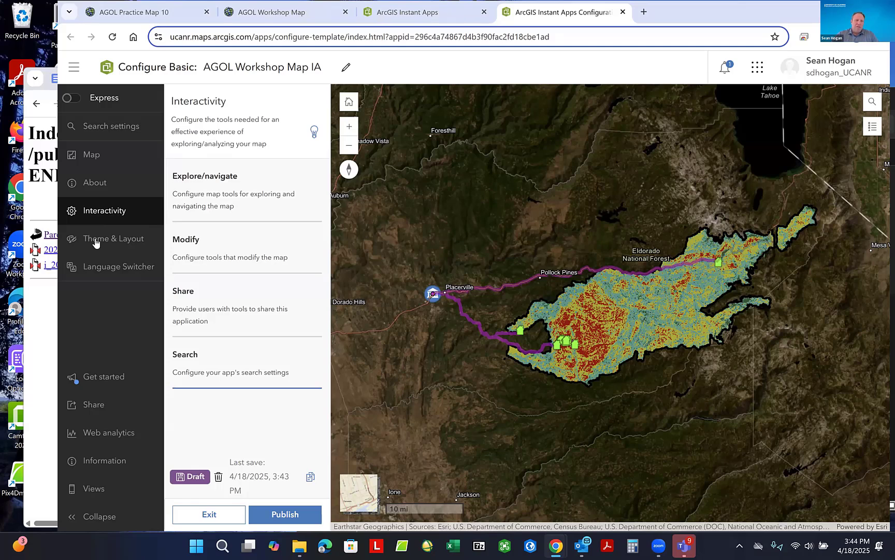
- Change the app's Theme mode from Dark to Light
left_click(125, 246)
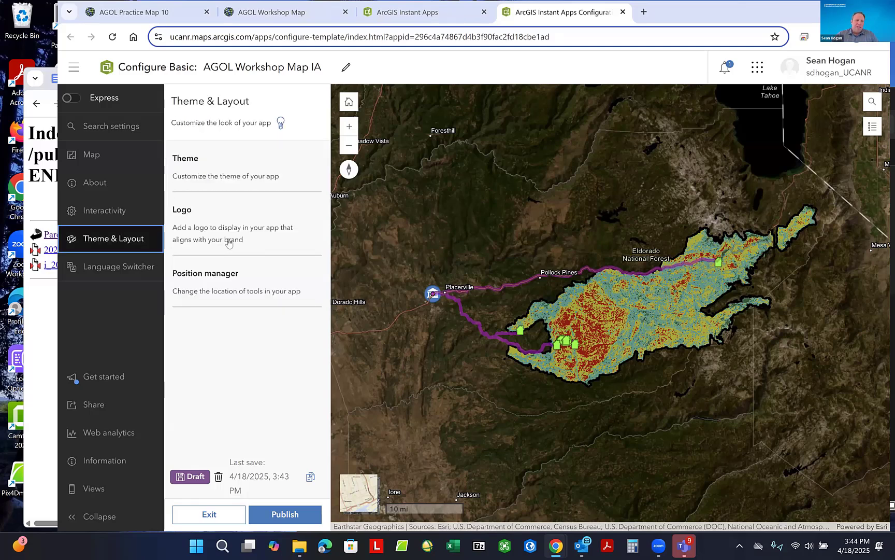
left_click(239, 179)
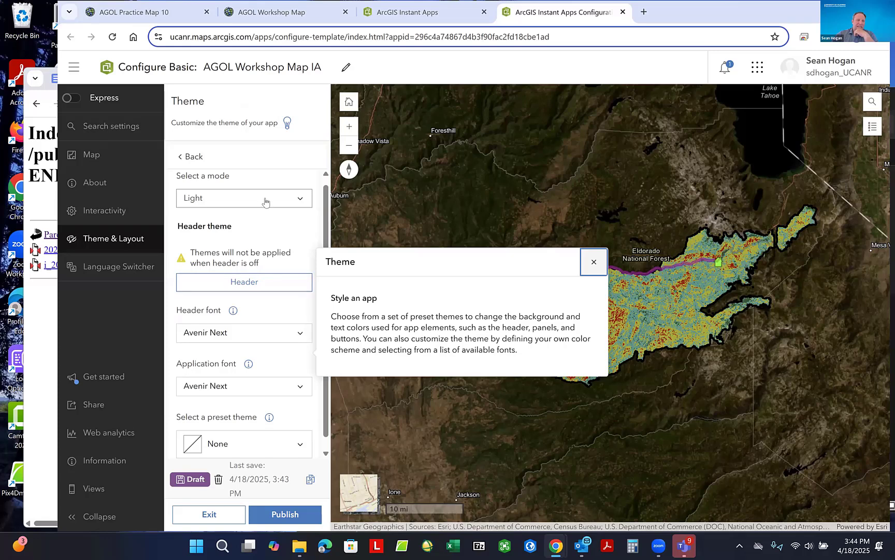
left_click(304, 197)
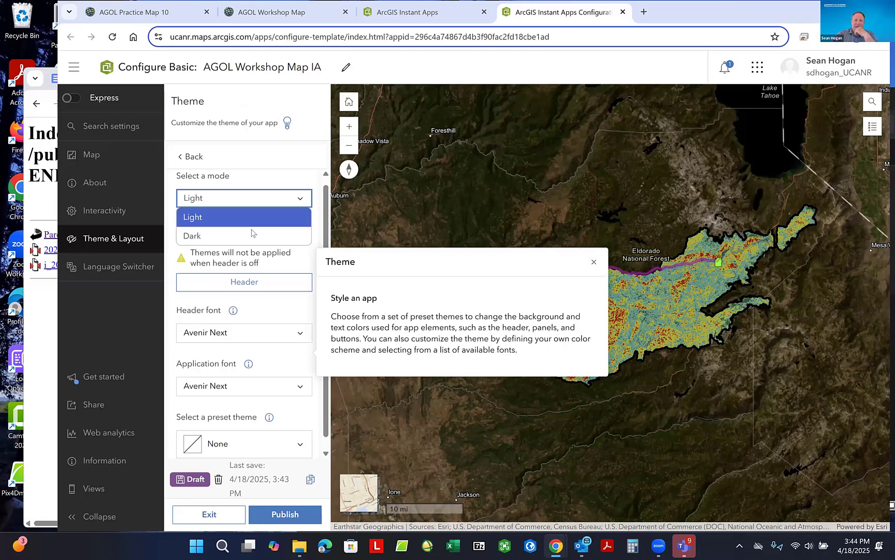
left_click(252, 234)
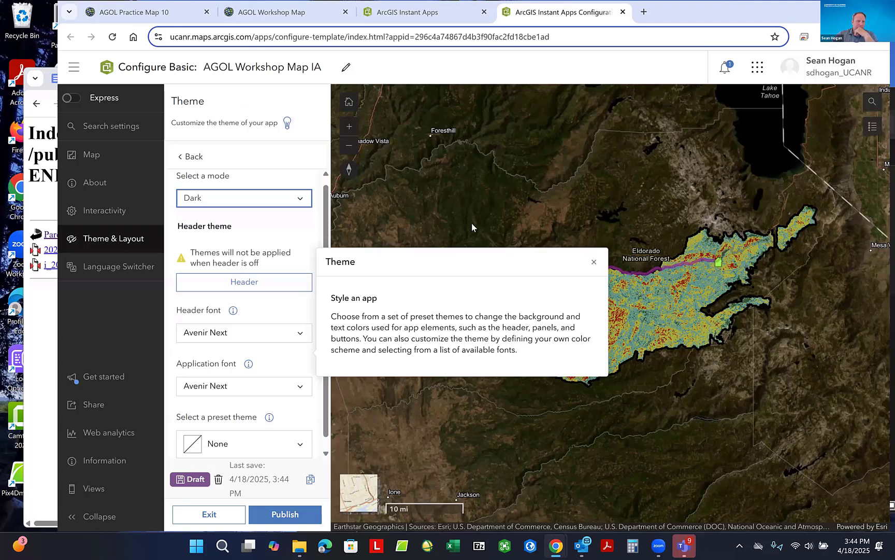
left_click(593, 262)
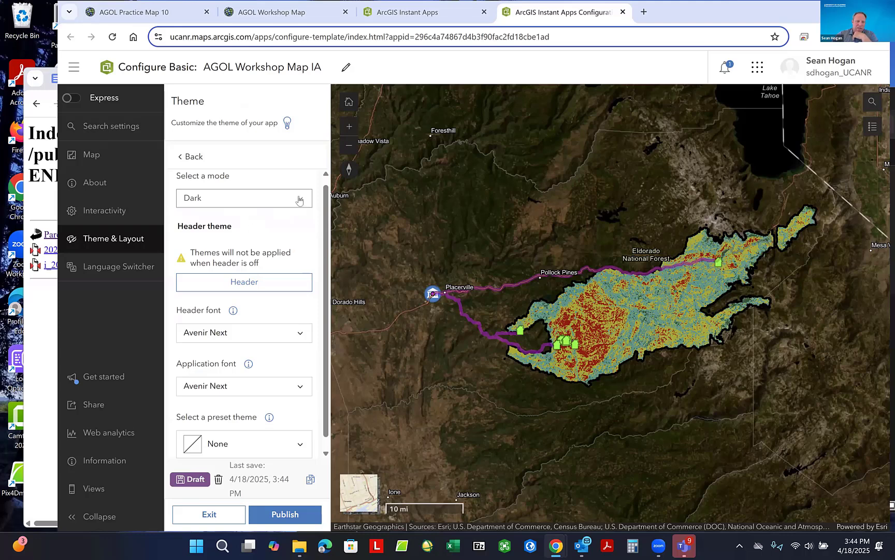
left_click(239, 202)
left_click(251, 218)
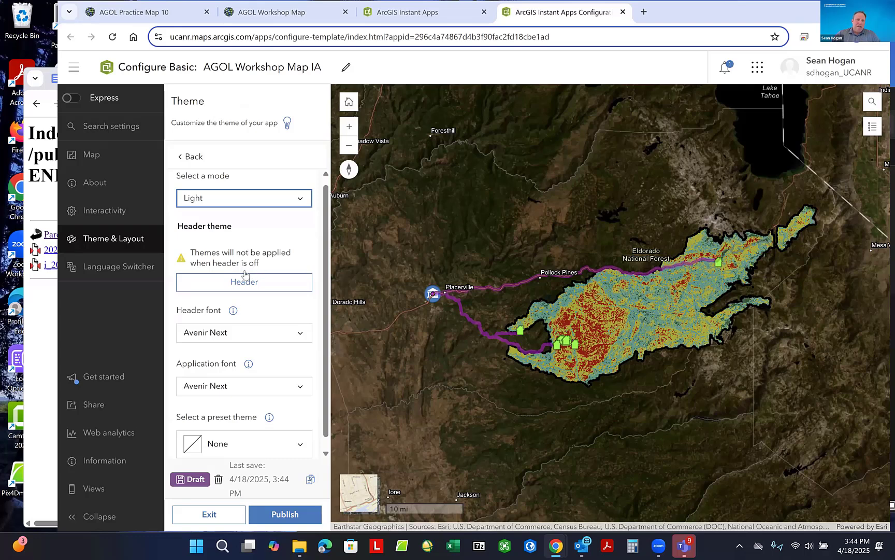
scroll(231, 269, "down", 1)
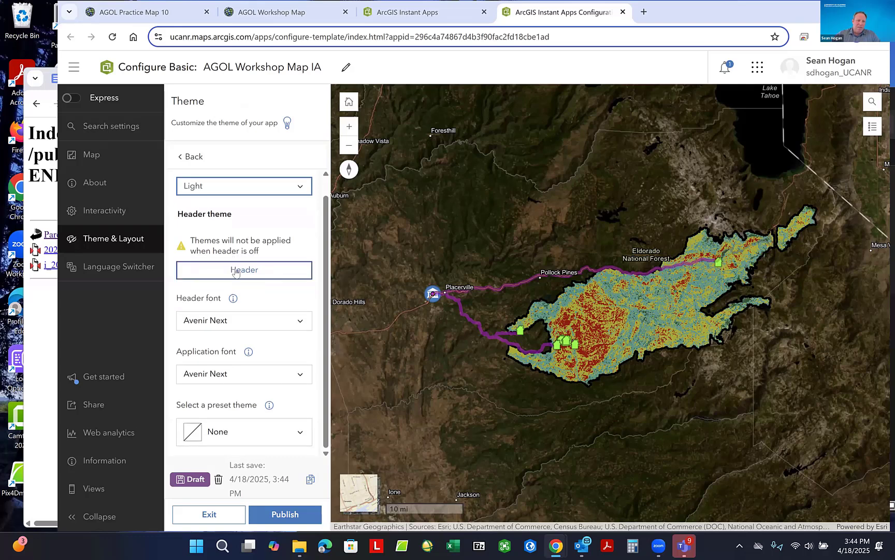
- Turn on the app header with the AGOL Workshop Map title in About, then go to Theme & Layout
left_click(250, 265)
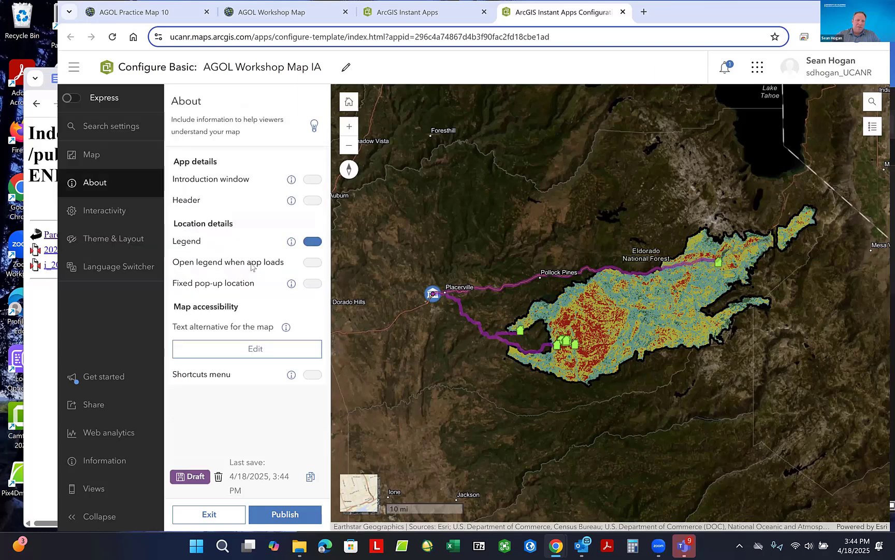
left_click(314, 201)
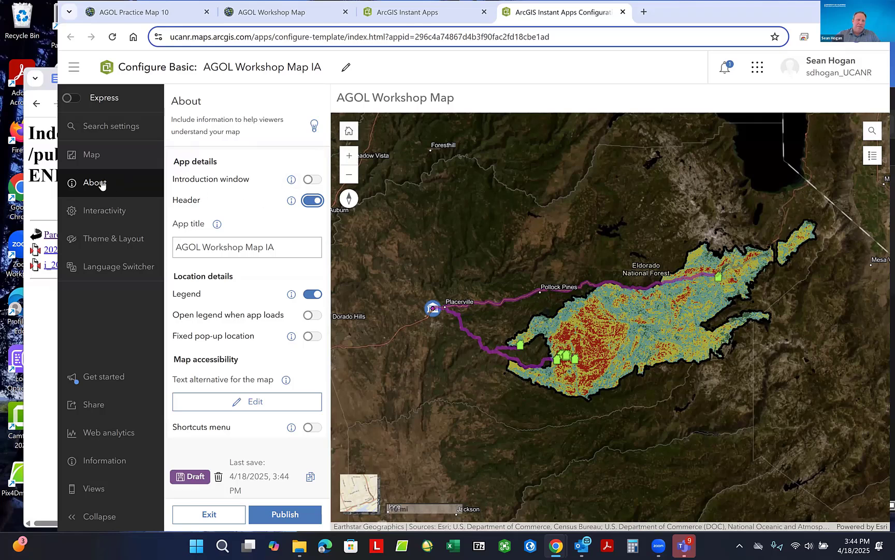
left_click(107, 211)
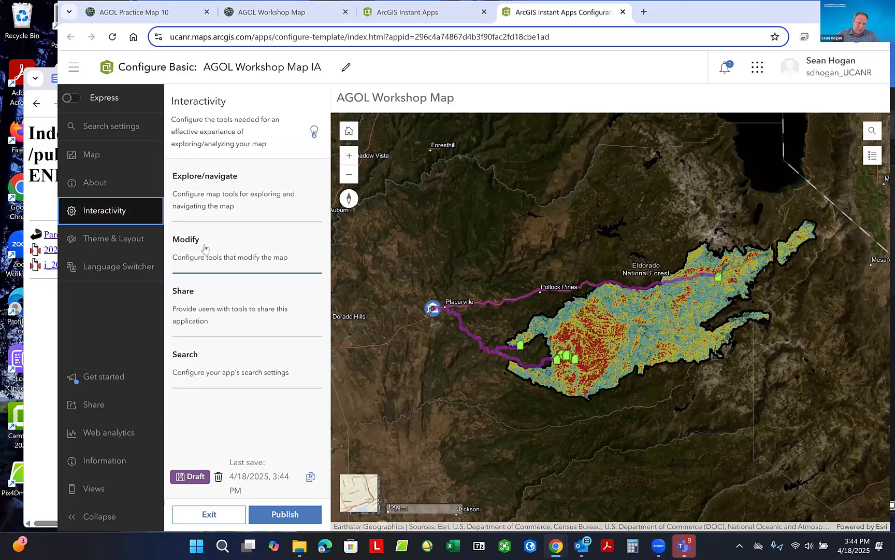
left_click(128, 241)
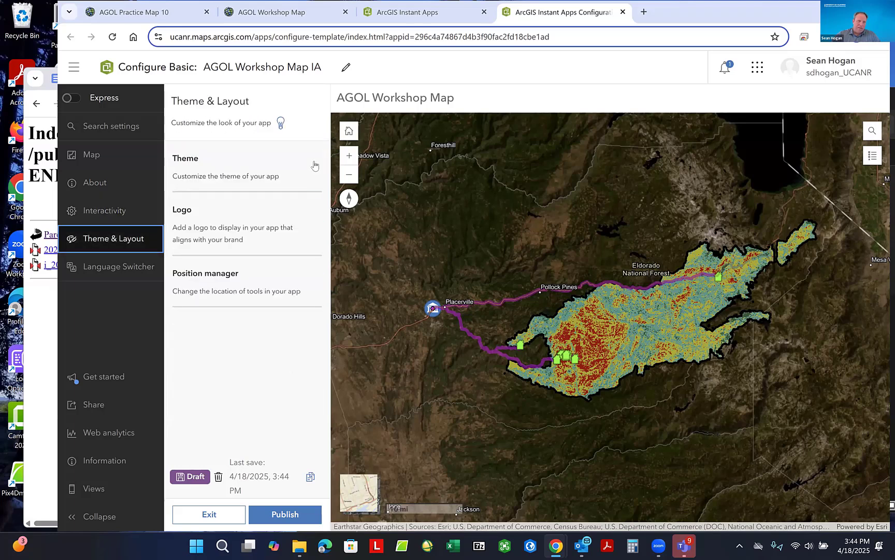
- Set the app's theme mode to Dark, then revisit the Theme and Logo settings
left_click(213, 165)
left_click(301, 207)
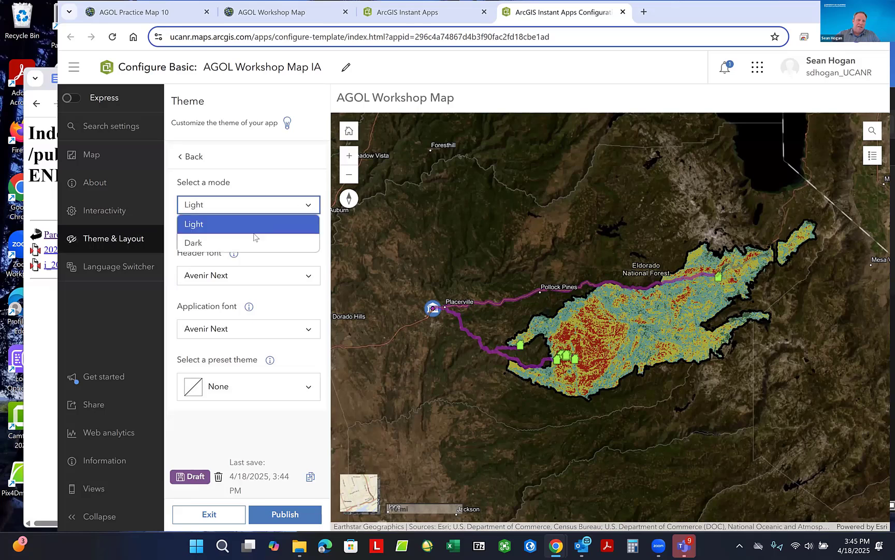
left_click(253, 242)
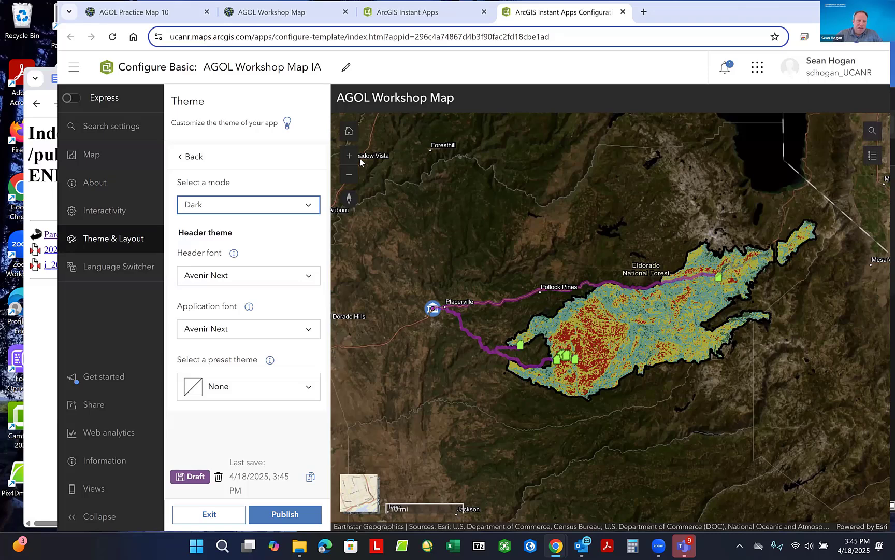
left_click(107, 239)
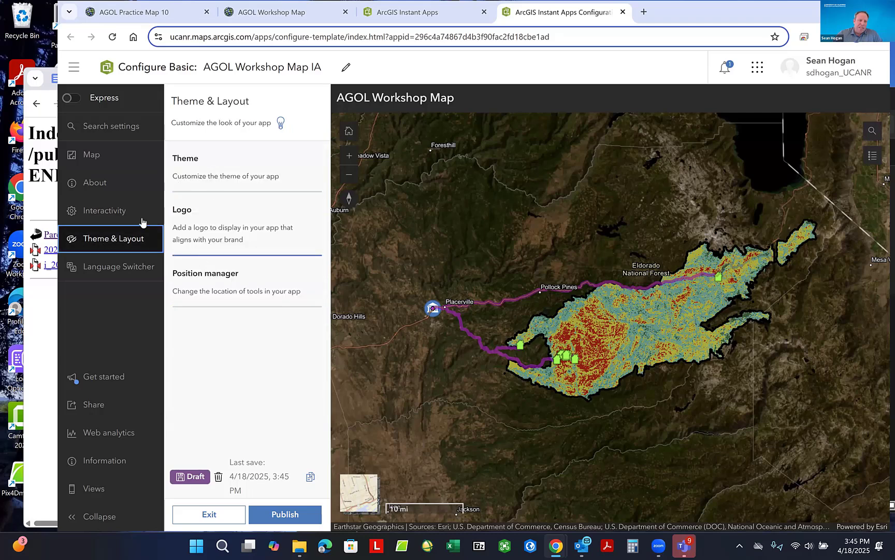
left_click(211, 173)
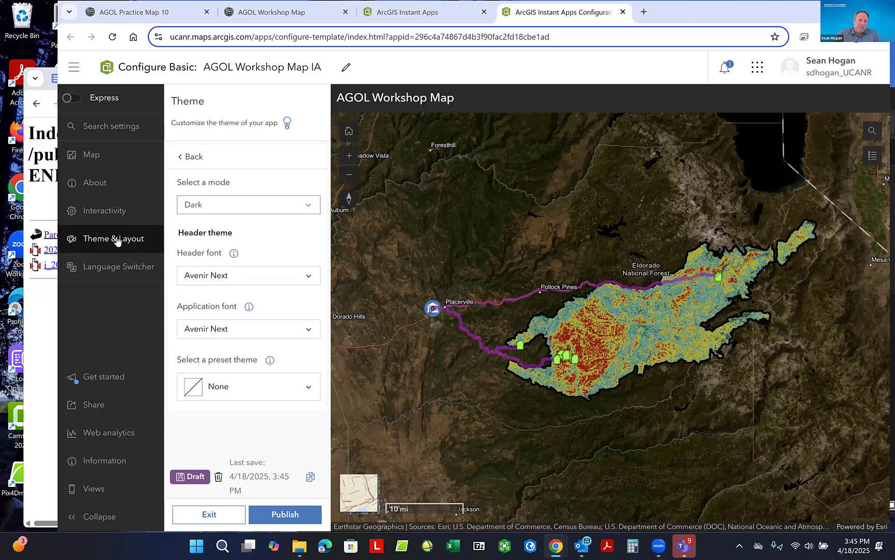
left_click(116, 239)
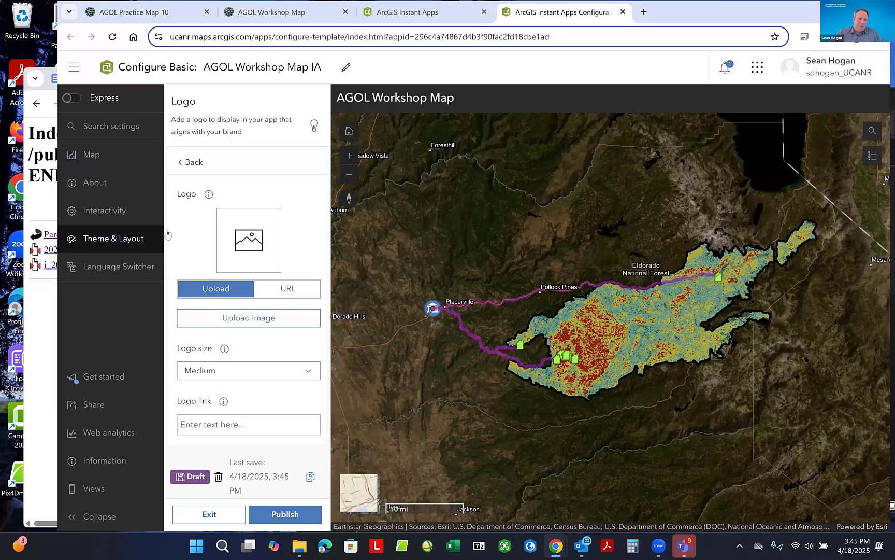
- Open the Position manager for the map tools and close its help popup
left_click(95, 240)
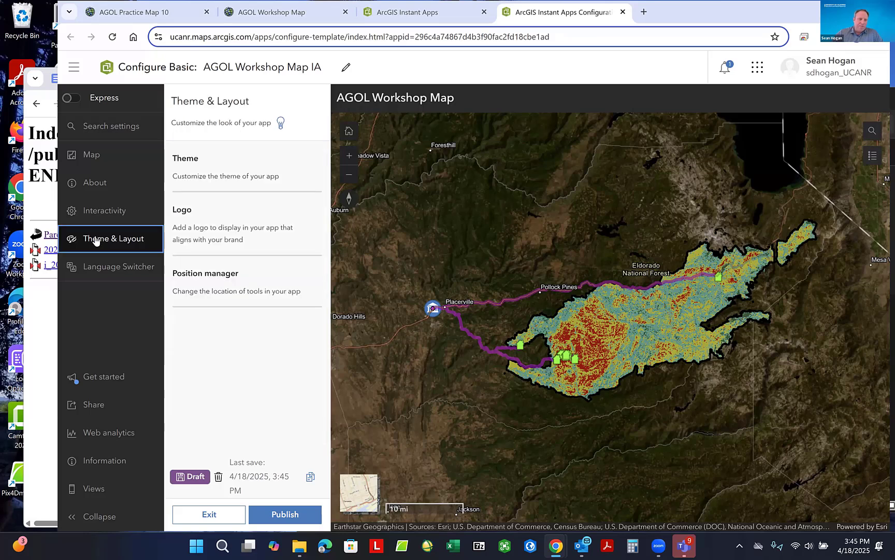
left_click(212, 280)
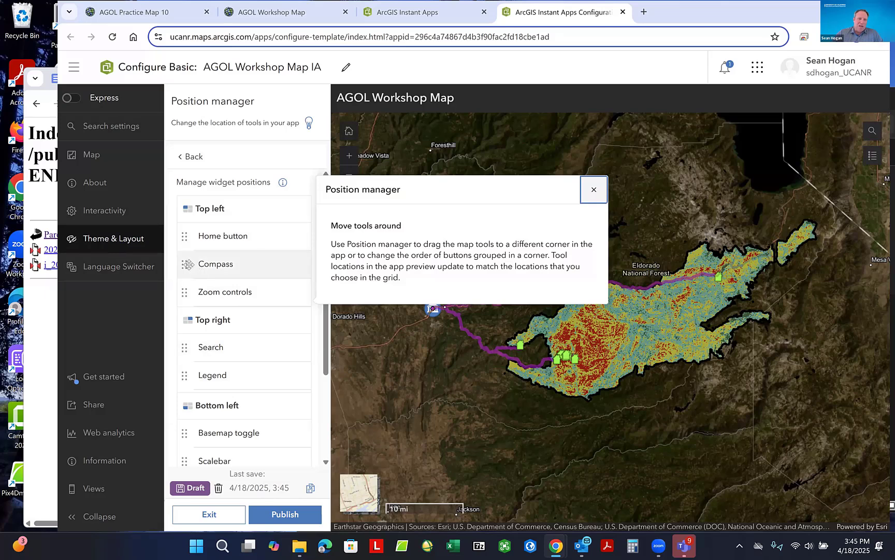
left_click_drag(184, 264, 229, 275)
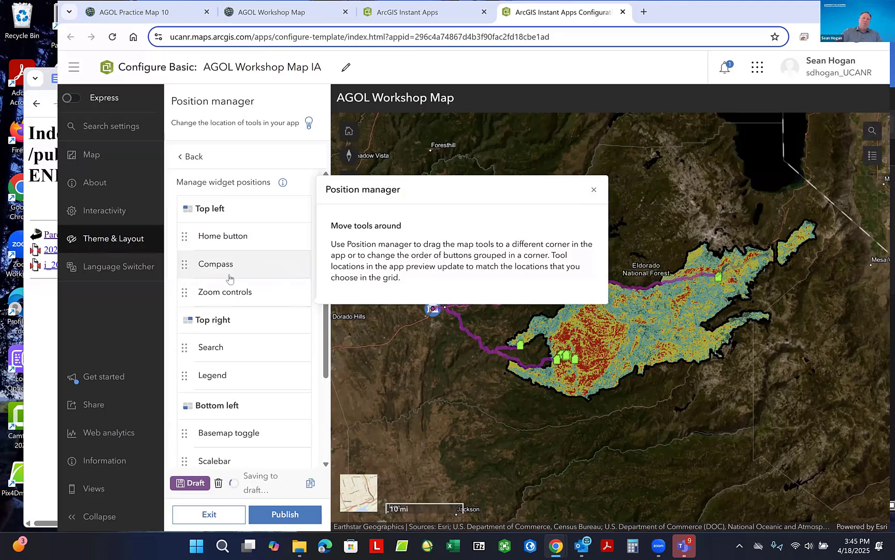
left_click_drag(184, 292, 185, 266)
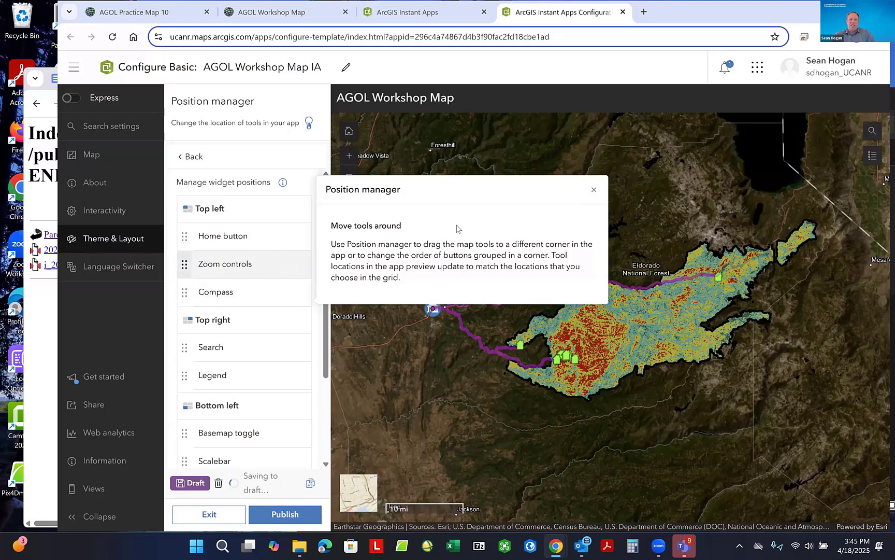
left_click(594, 191)
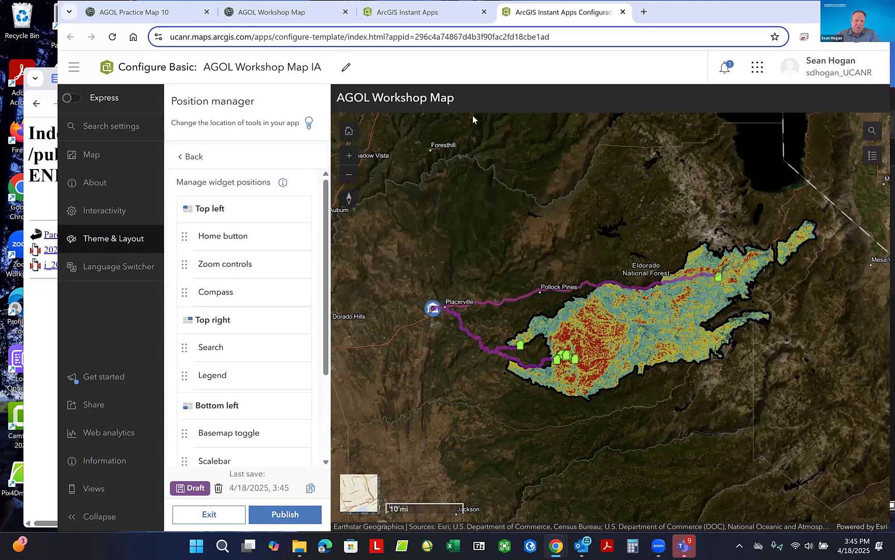
- Try moving the Compass, then leave it in Top left between Home button and Zoom controls
left_click(184, 293)
left_click(184, 293)
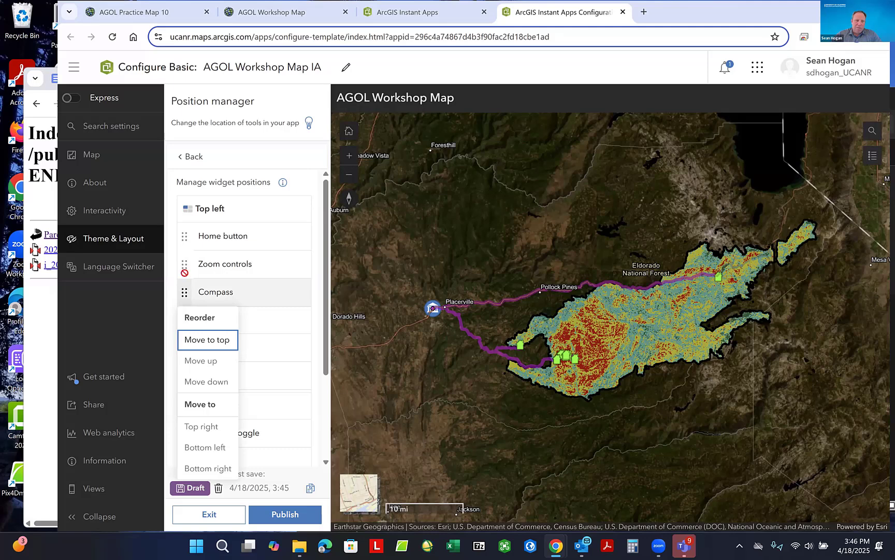
left_click_drag(185, 273, 185, 264)
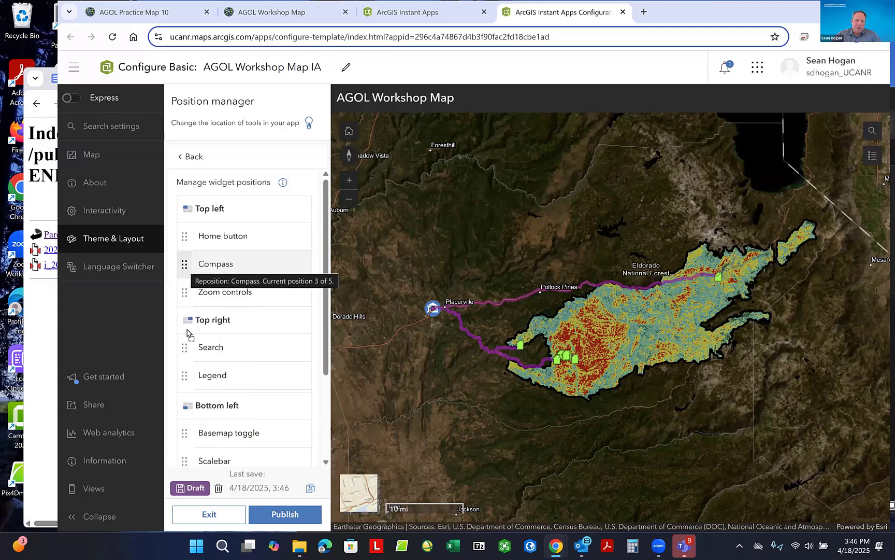
left_click_drag(188, 333, 186, 327)
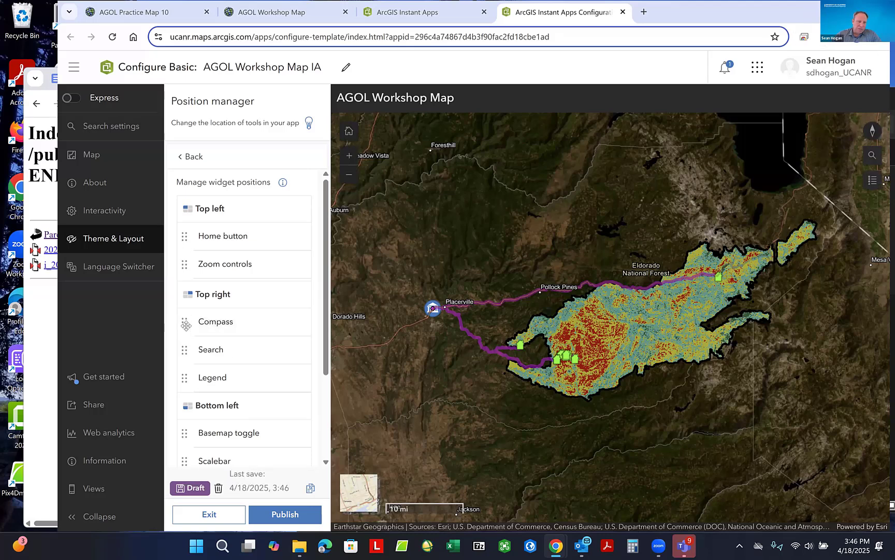
left_click_drag(186, 325, 188, 266)
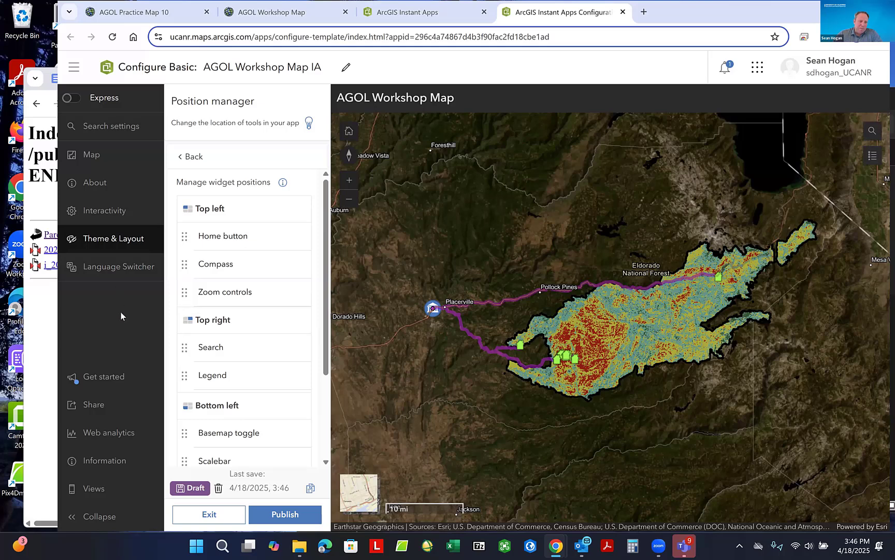
left_click(100, 379)
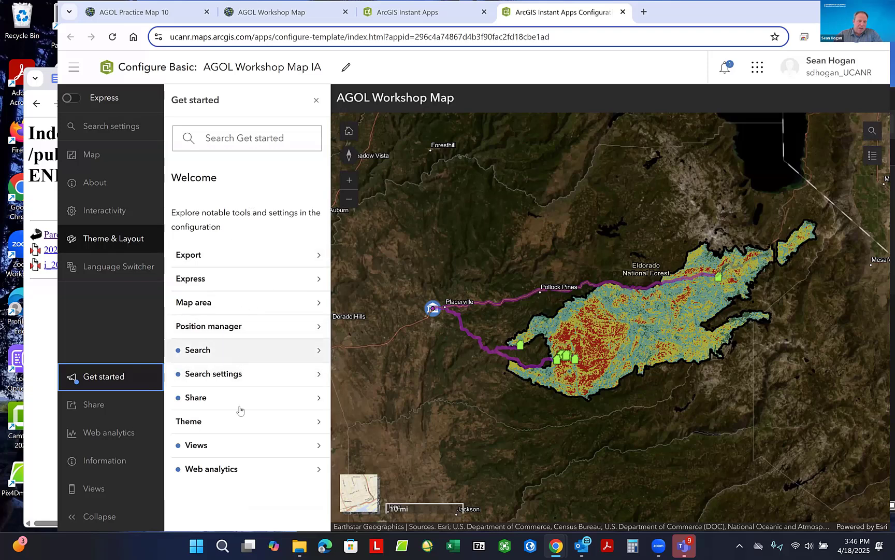
left_click(200, 354)
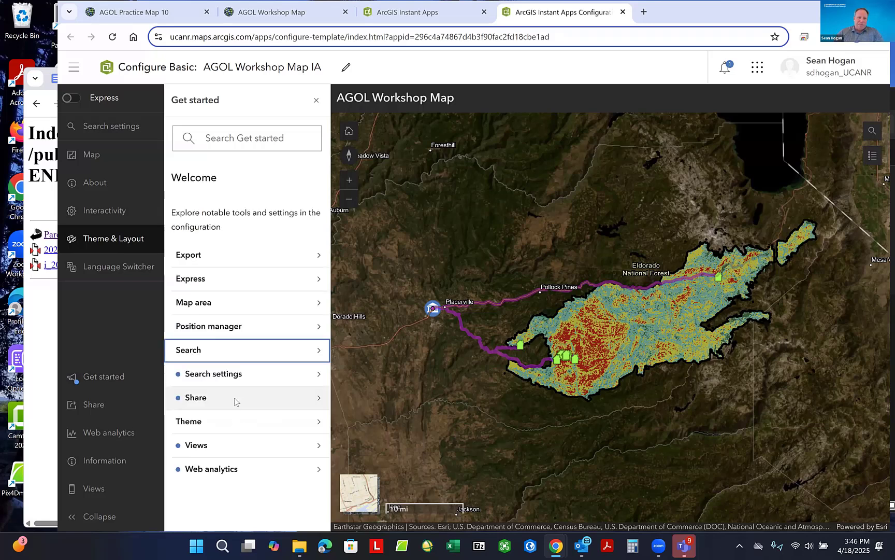
left_click(235, 400)
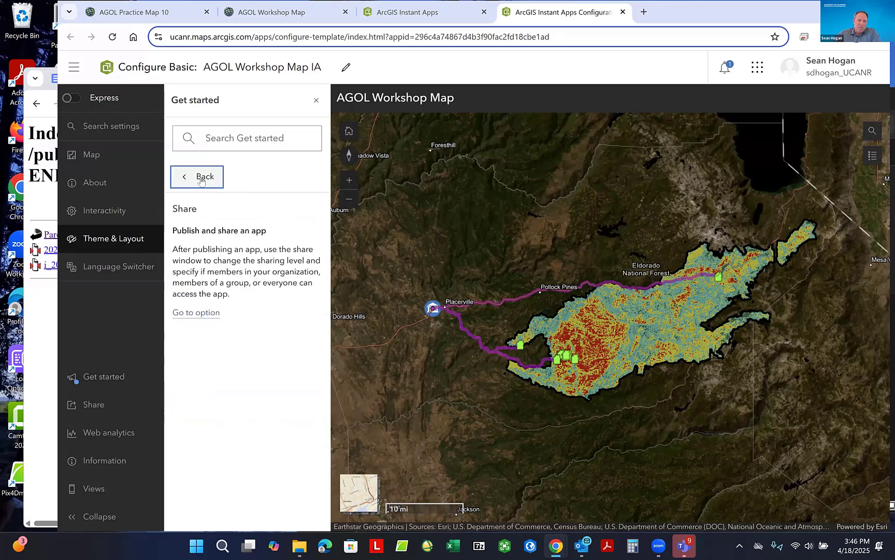
left_click(207, 313)
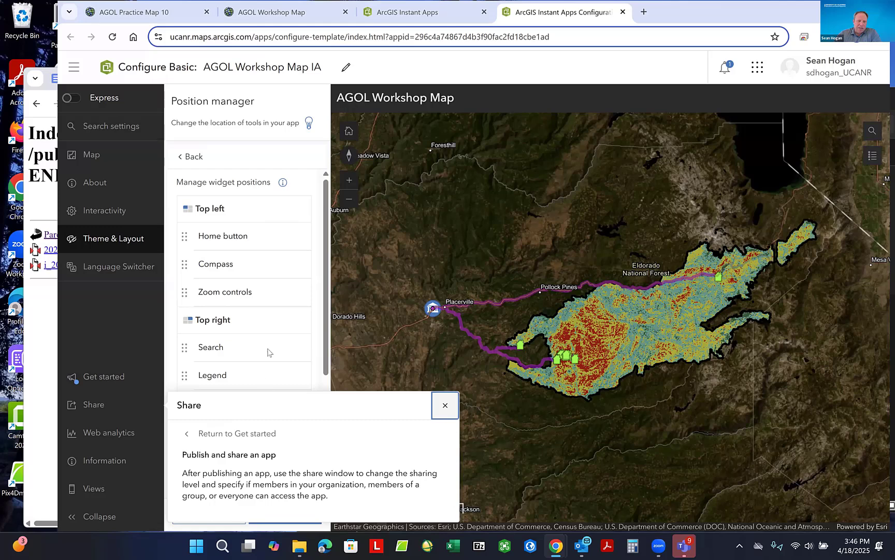
left_click_drag(197, 433, 241, 433)
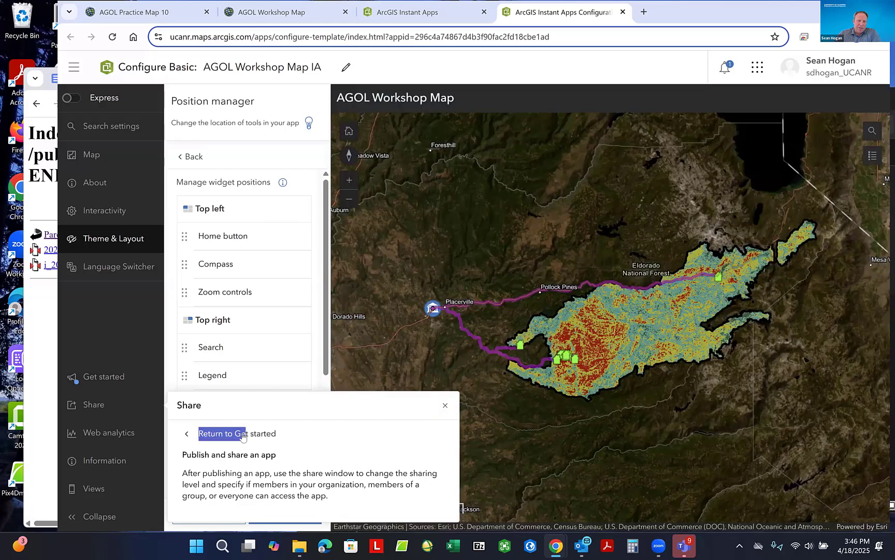
left_click(446, 406)
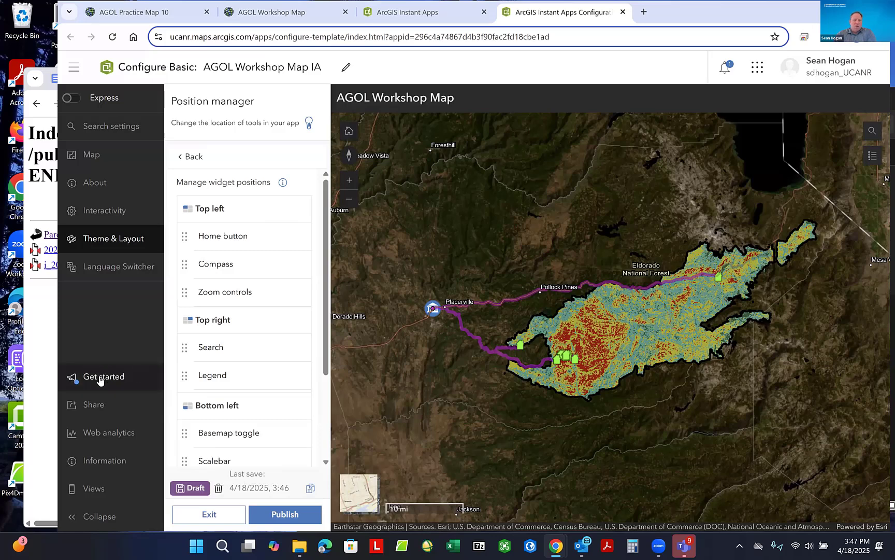
- Publish the app and launch the published AGOL Workshop Map IA in its own browser tab
left_click(288, 518)
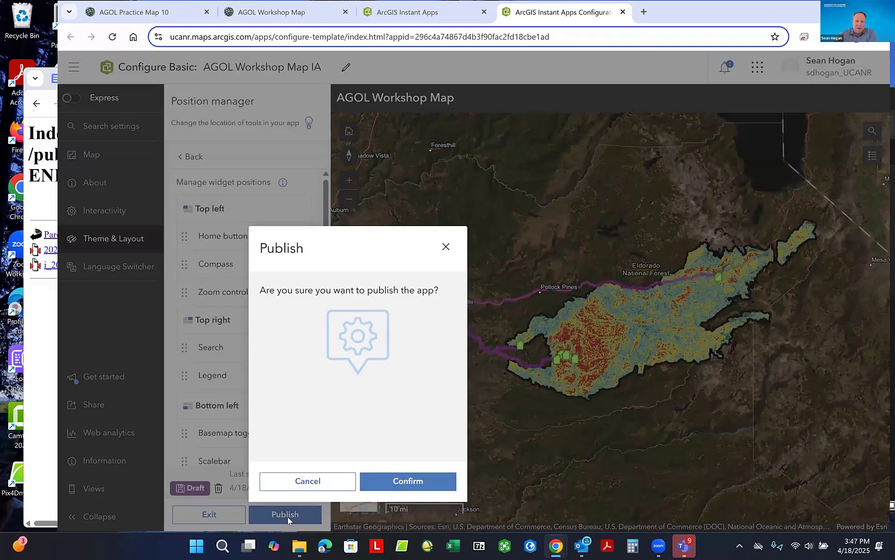
left_click(408, 487)
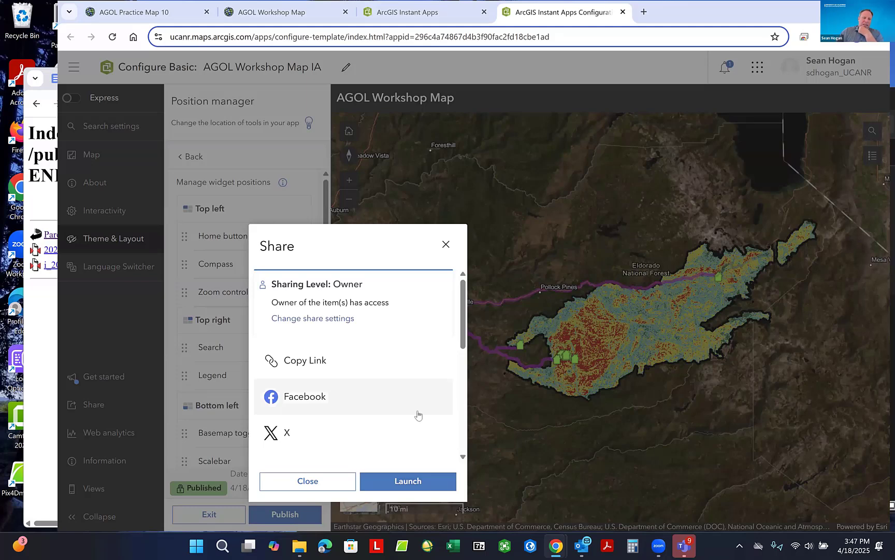
left_click(408, 481)
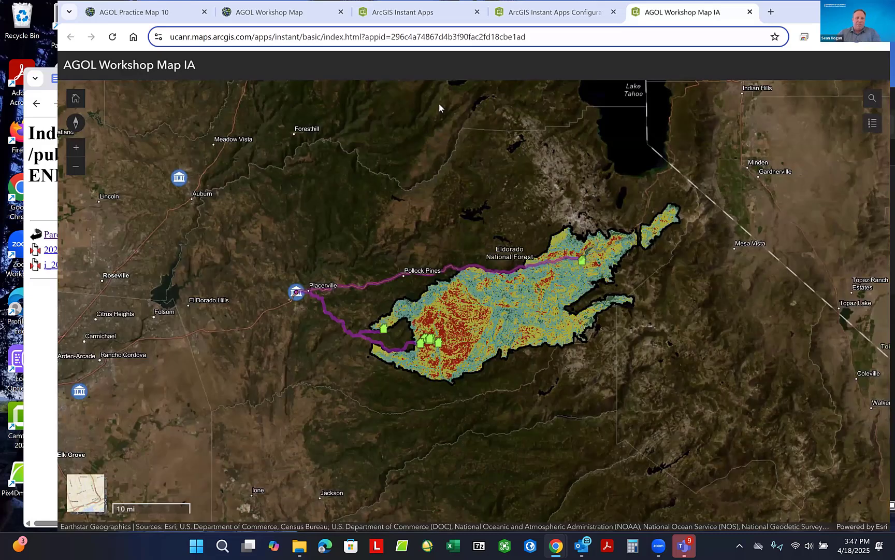
- Return to the app configuration, view its full web address, and bring up the Owner-only Share dialog
left_click(673, 29)
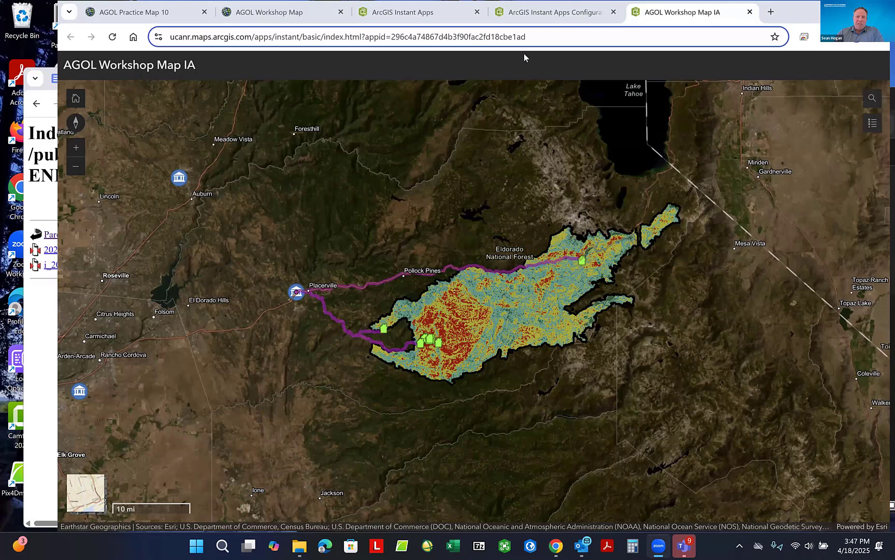
left_click(477, 35)
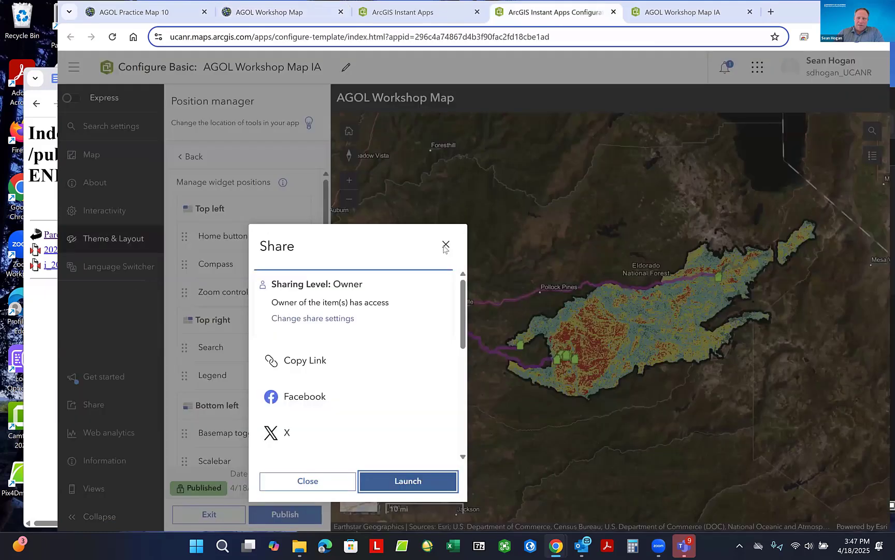
left_click(125, 243)
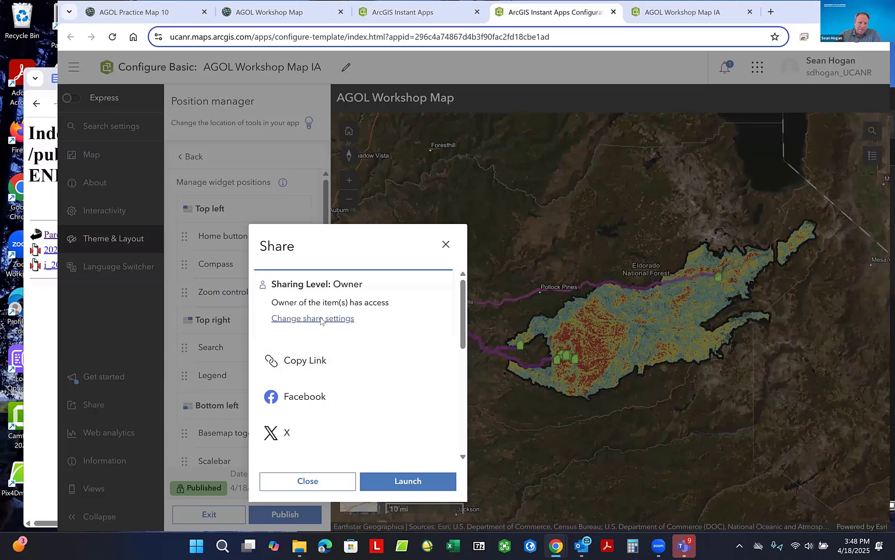
- Share the app with Everyone (public) and update the web map and ANR_Locations10_csv layer to match
left_click(322, 320)
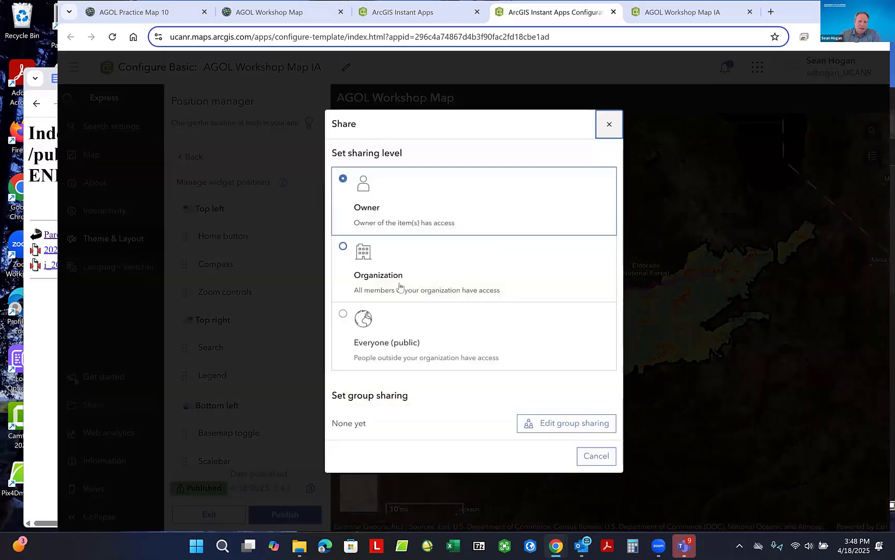
left_click(343, 314)
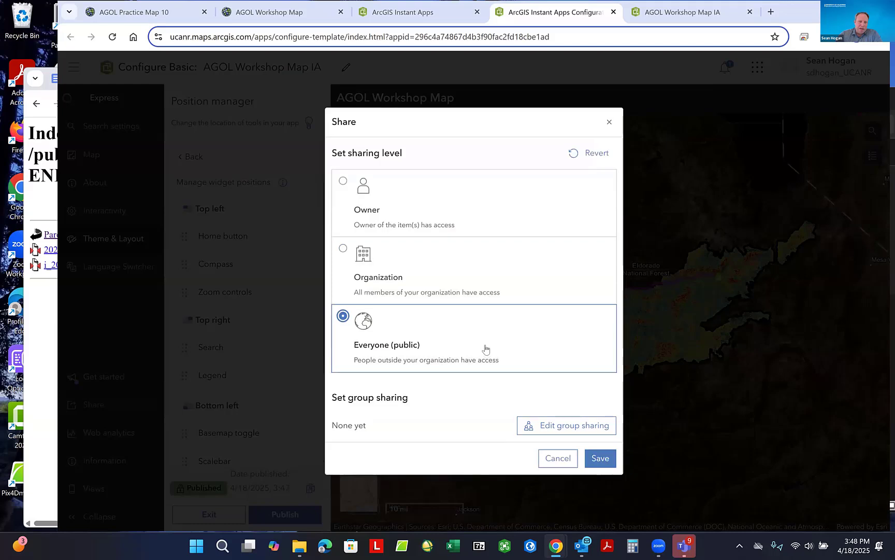
left_click(602, 458)
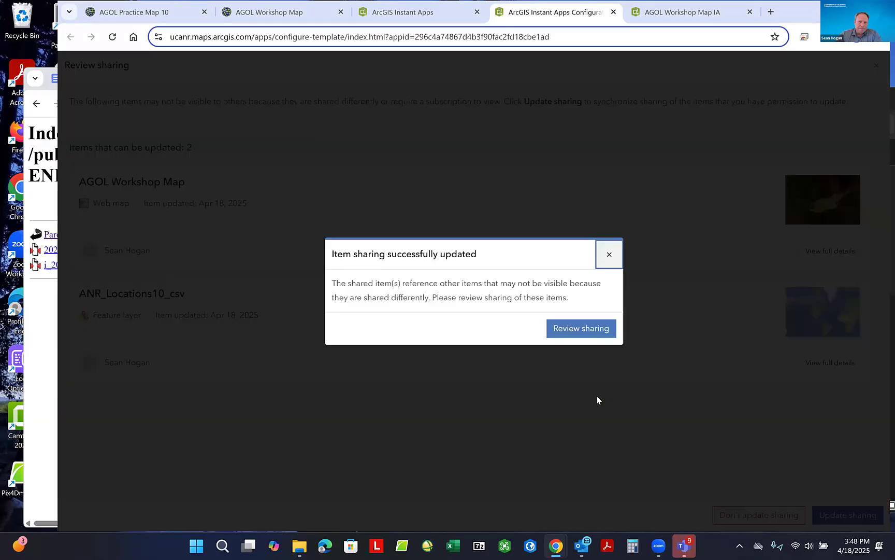
left_click(586, 332)
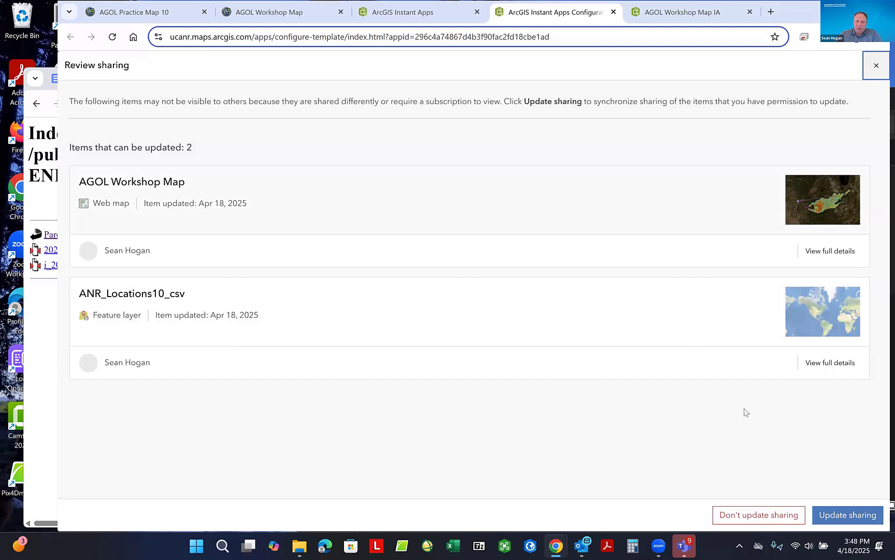
left_click(857, 516)
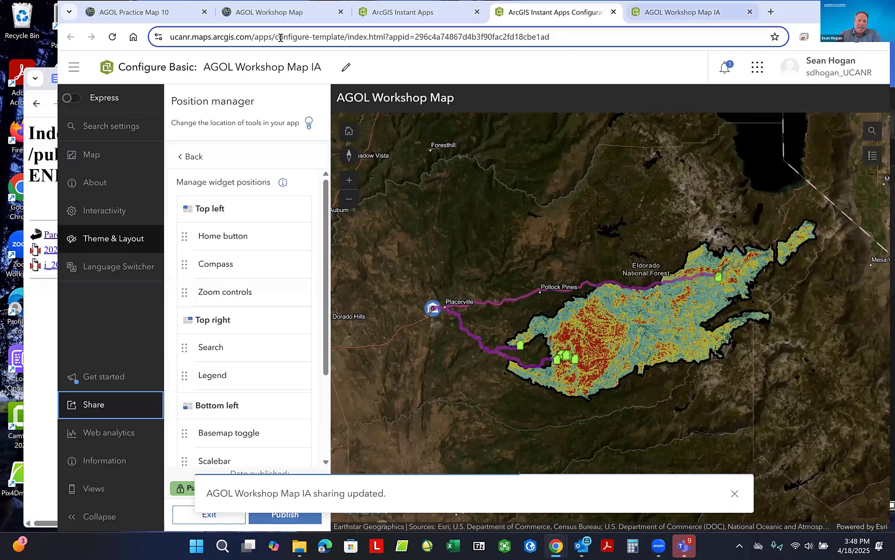
- Select the live app's web address, then republish the app from its configuration page
key("ctrl+Tab")
key("ctrl+a")
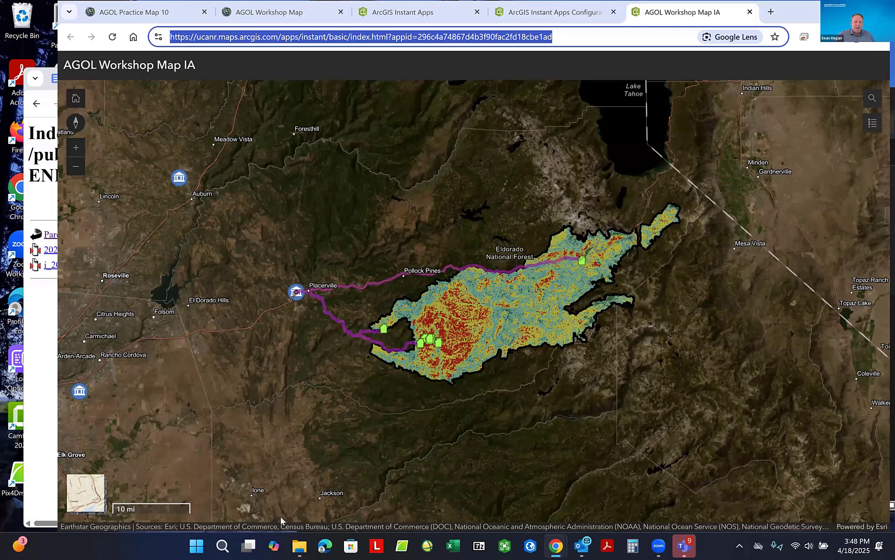
key("ctrl+shift+Tab")
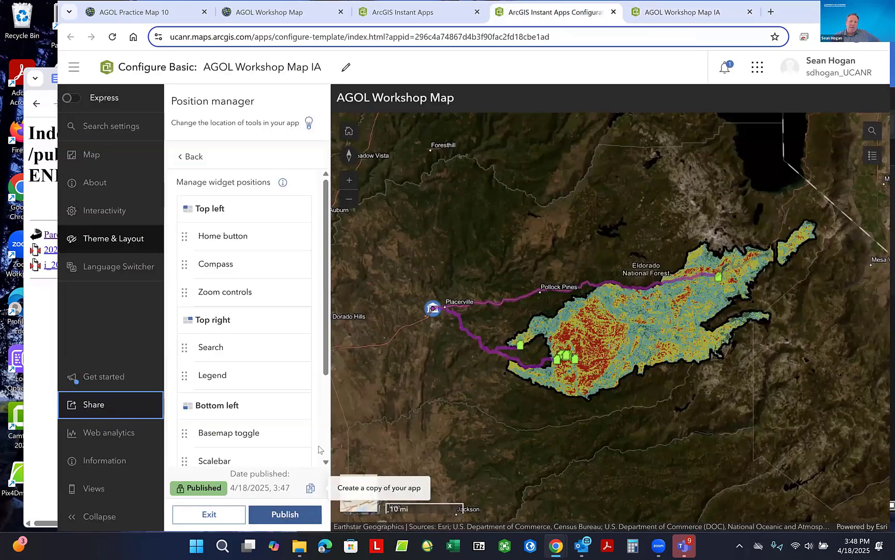
left_click(288, 514)
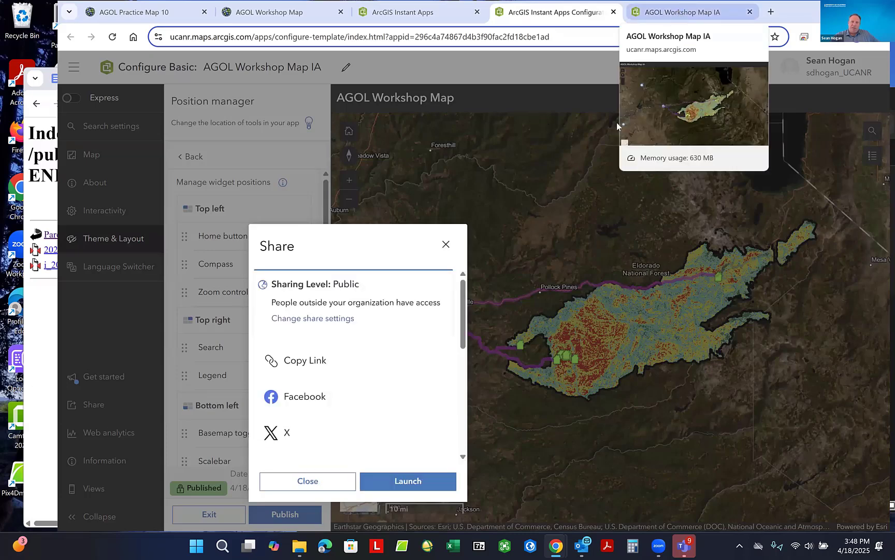
- Return to the live AGOL Workshop Map IA app showing the Caldor fire map
left_click(679, 14)
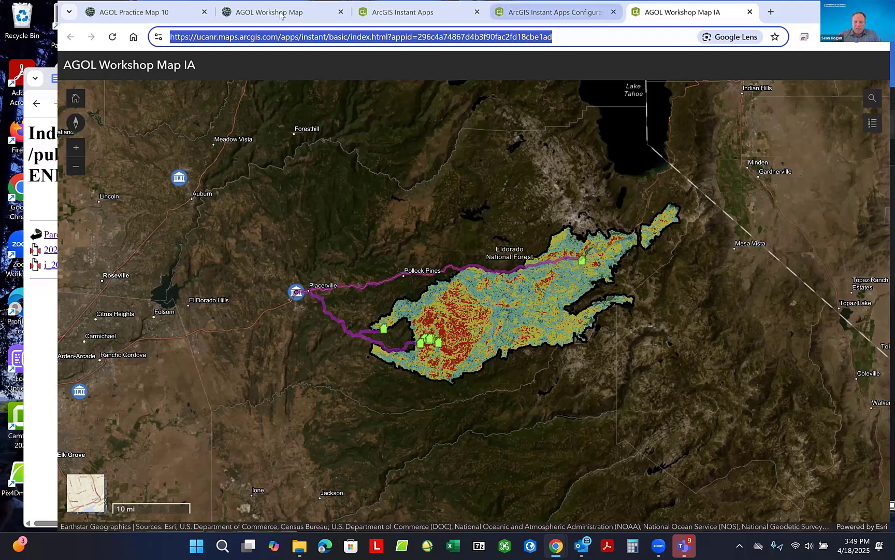
mouse_move(280, 15)
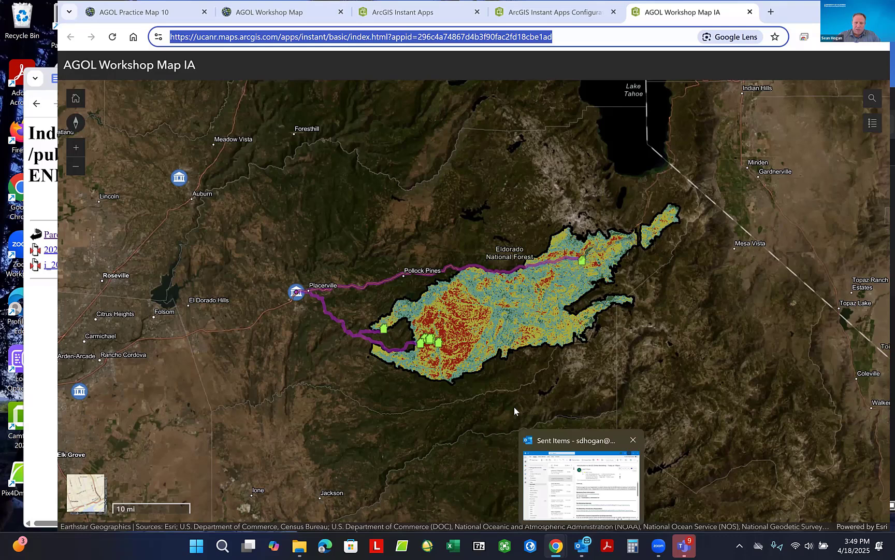
left_click(653, 367)
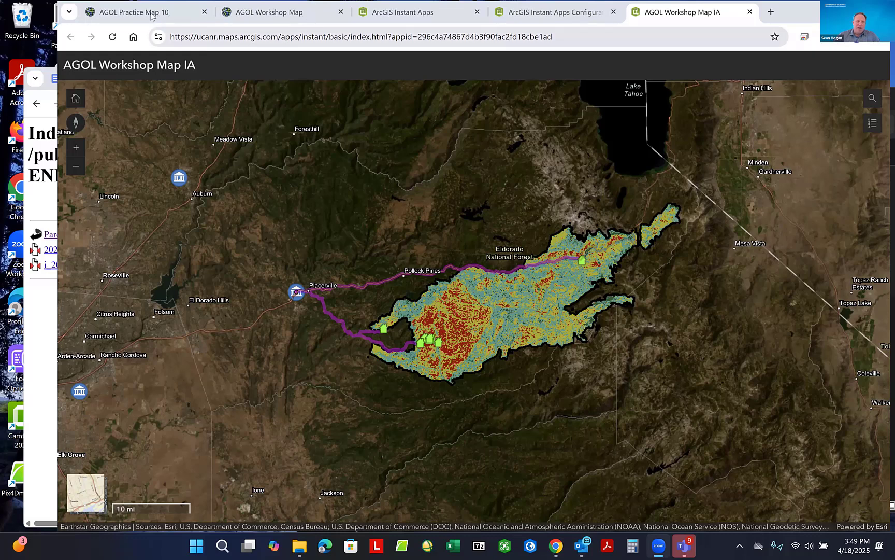
mouse_move(157, 14)
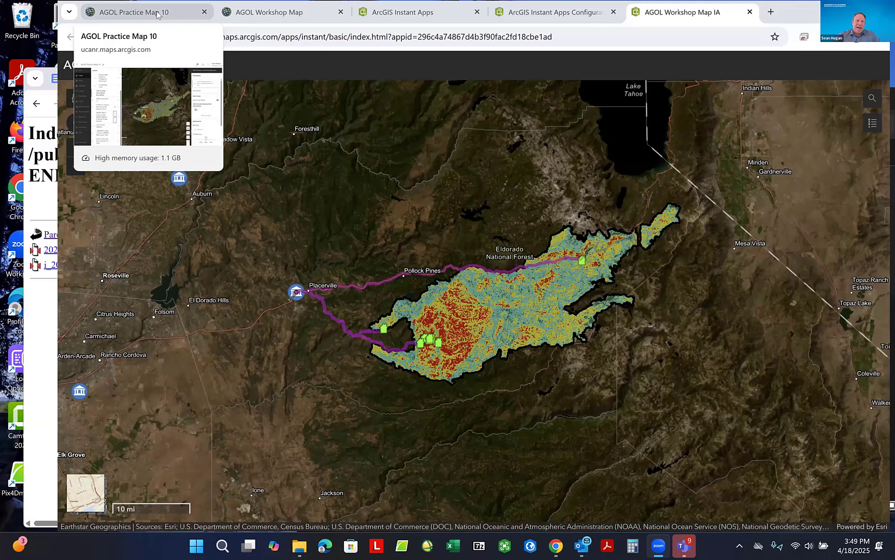
- Go to the AGOL Workshop Map in Map Viewer and show its Create app choices
left_click(157, 11)
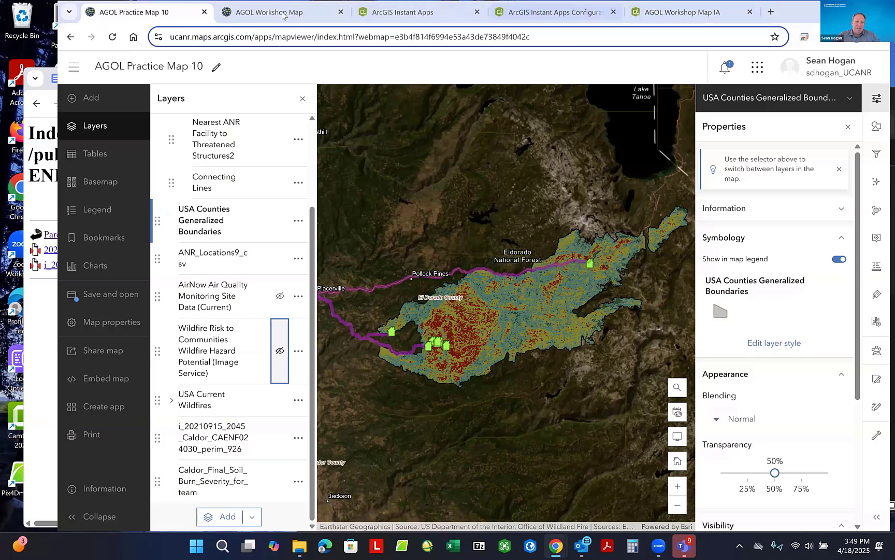
left_click(266, 16)
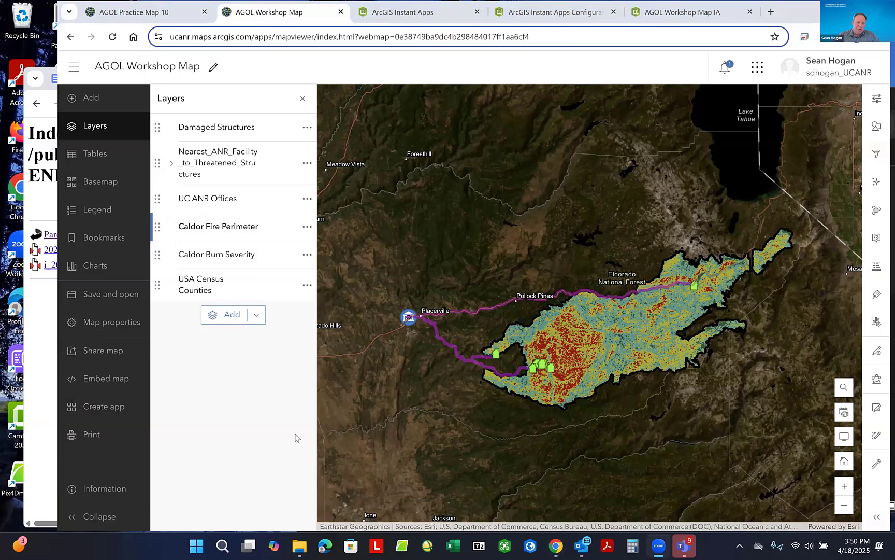
left_click(101, 408)
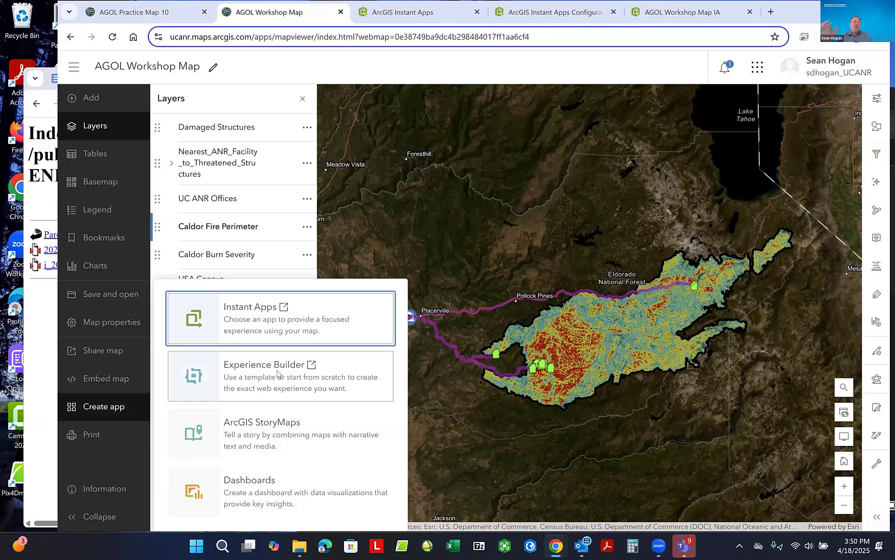
- Choose Experience Builder for the workshop map and scroll the templates back to the Blank section
left_click(277, 372)
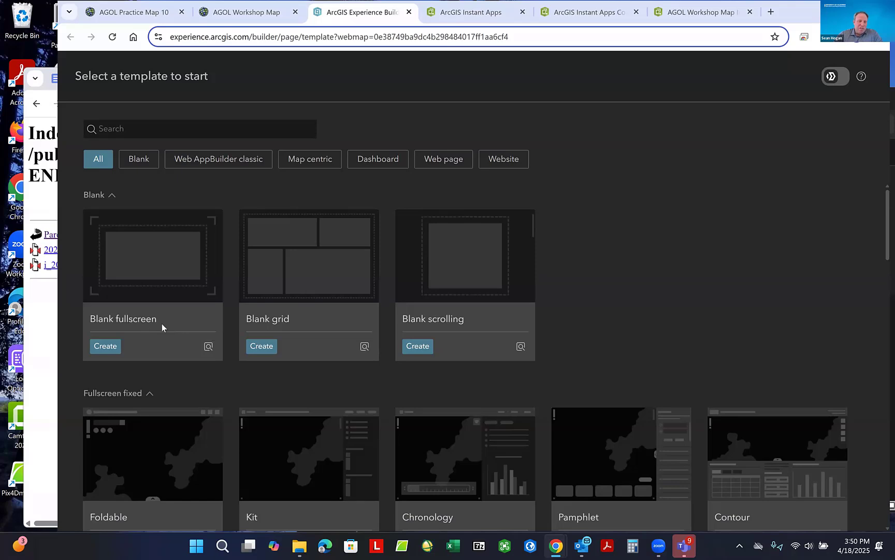
scroll(417, 285, "down", 9)
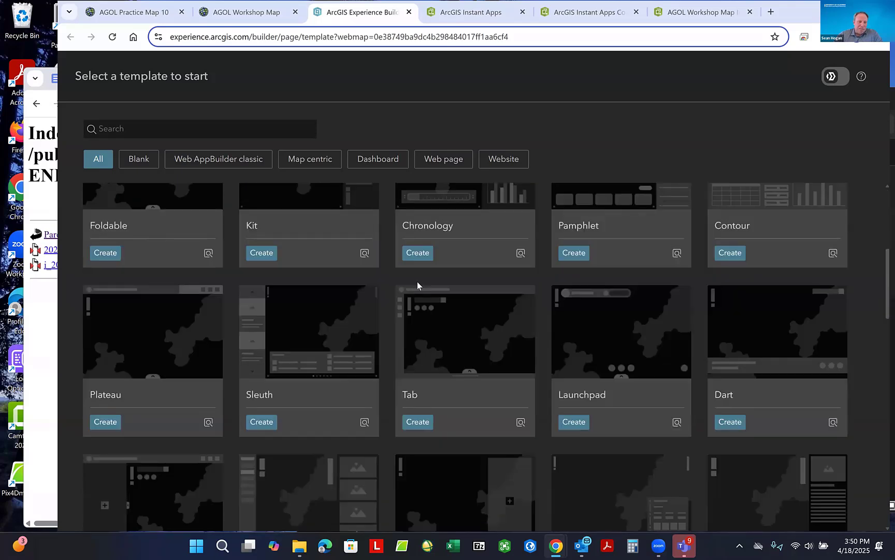
scroll(418, 285, "down", 10)
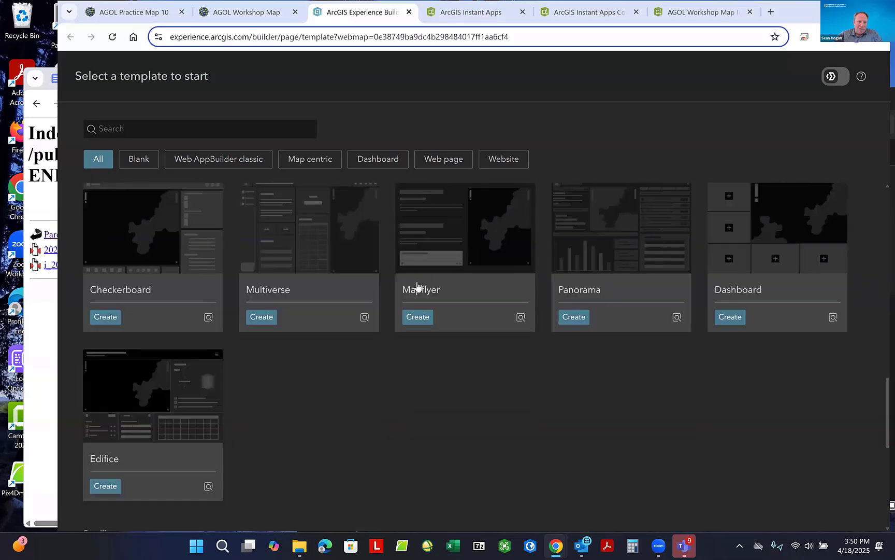
scroll(417, 284, "up", 19)
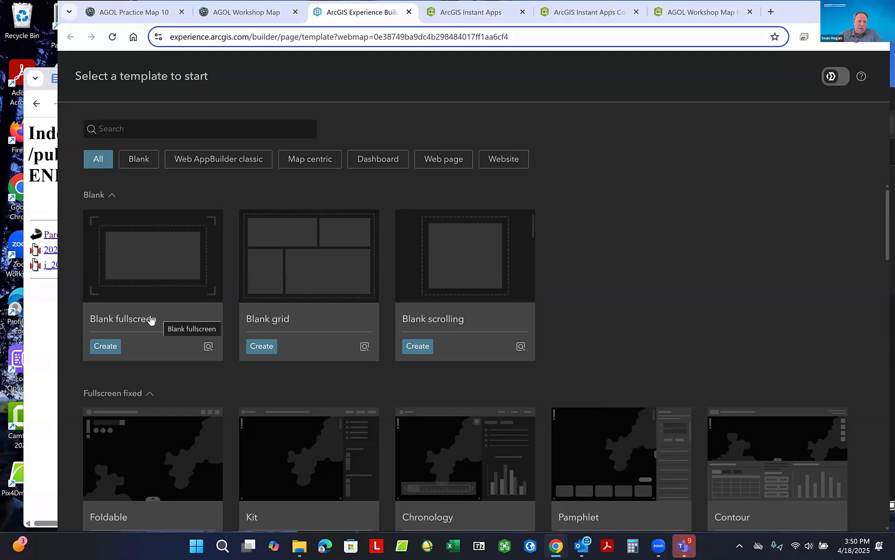
- Create the experience from the Blank fullscreen template and enlarge the map toward the top-left
left_click(106, 346)
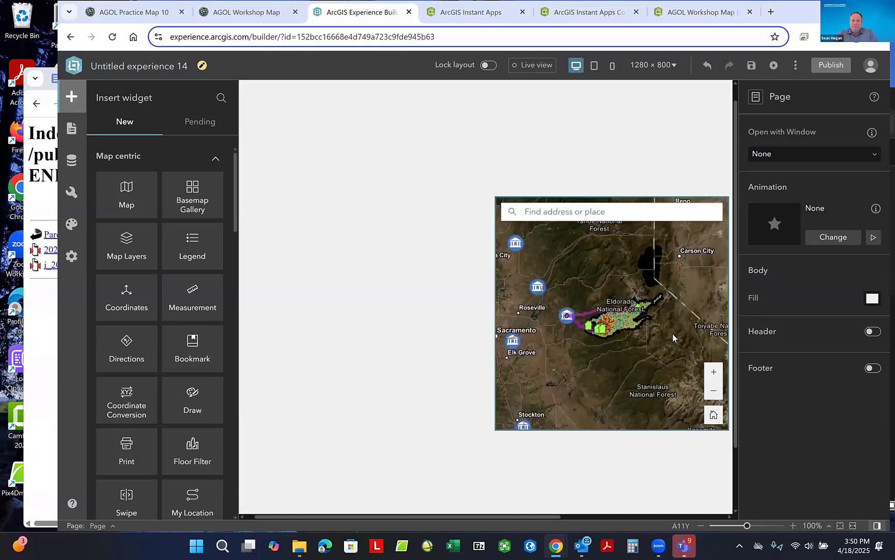
left_click(496, 198)
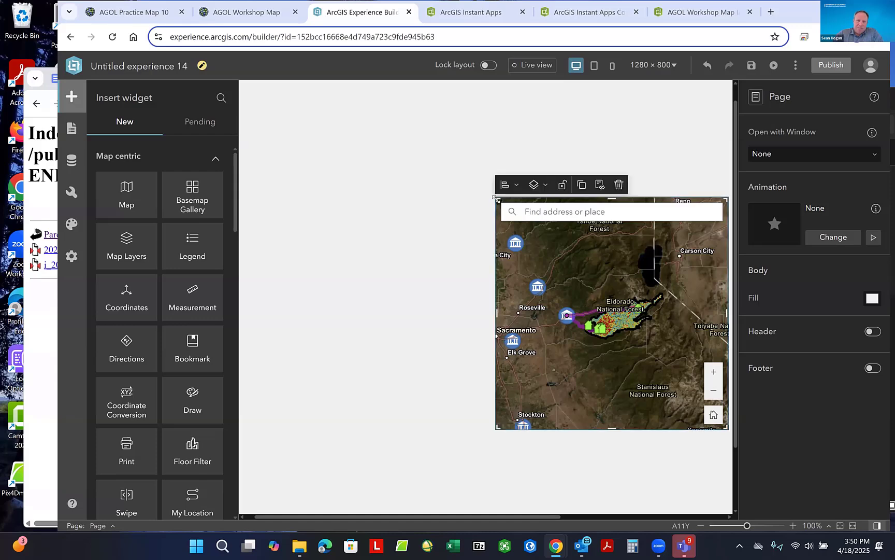
left_click_drag(495, 197, 293, 102)
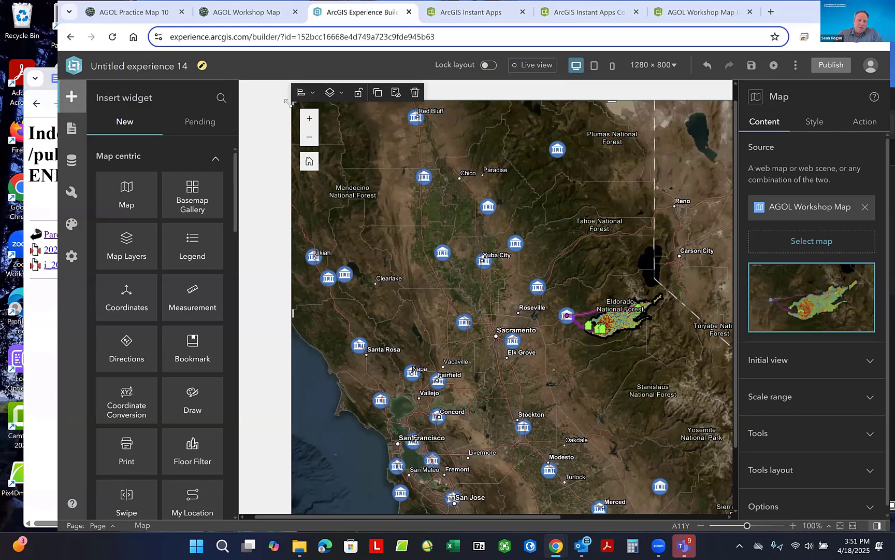
left_click_drag(288, 102, 234, 102)
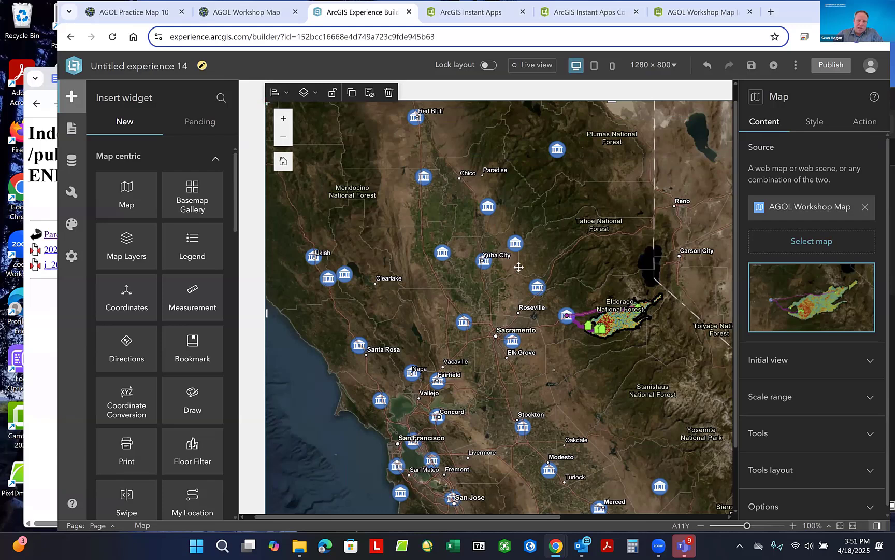
- Scroll the canvas down and left until the full Caldor fire map widget is visible
scroll(265, 453, "down", 1)
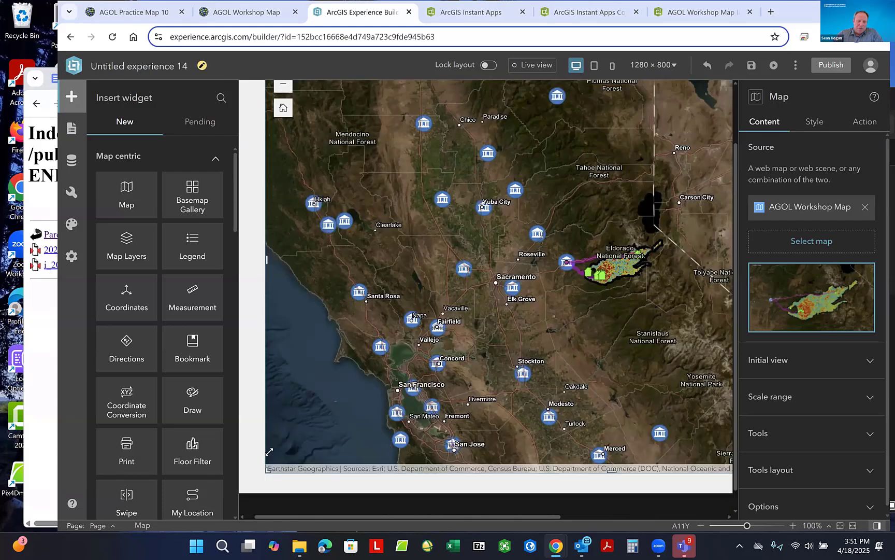
scroll(269, 451, "down", 1)
left_click_drag(269, 452, 223, 477)
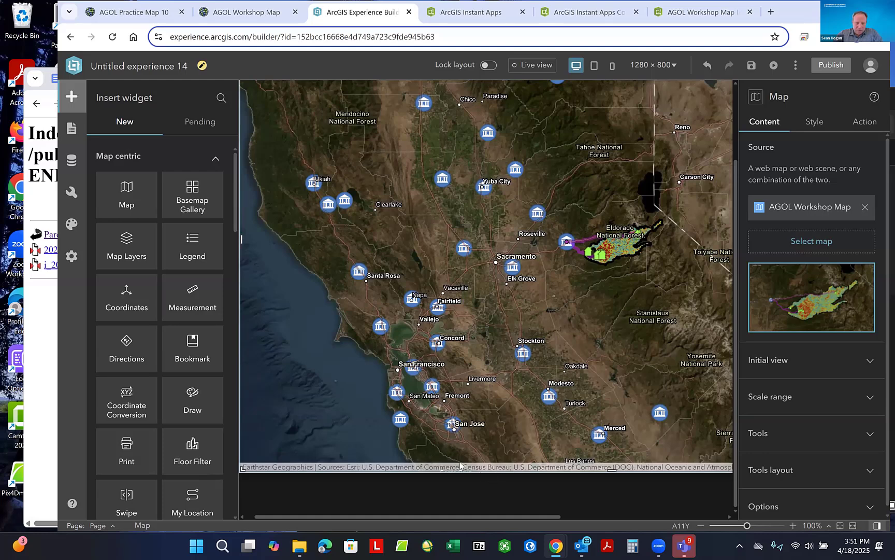
left_click(633, 516)
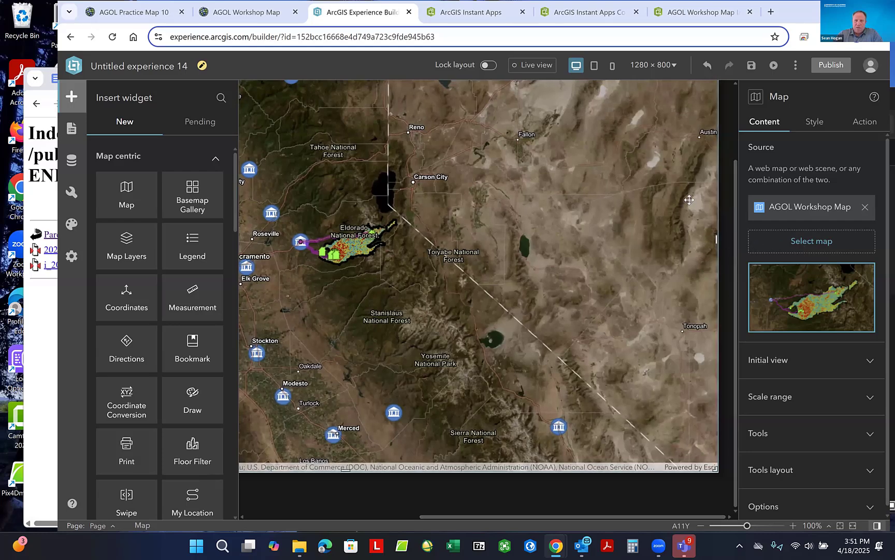
scroll(716, 92, "up", 2)
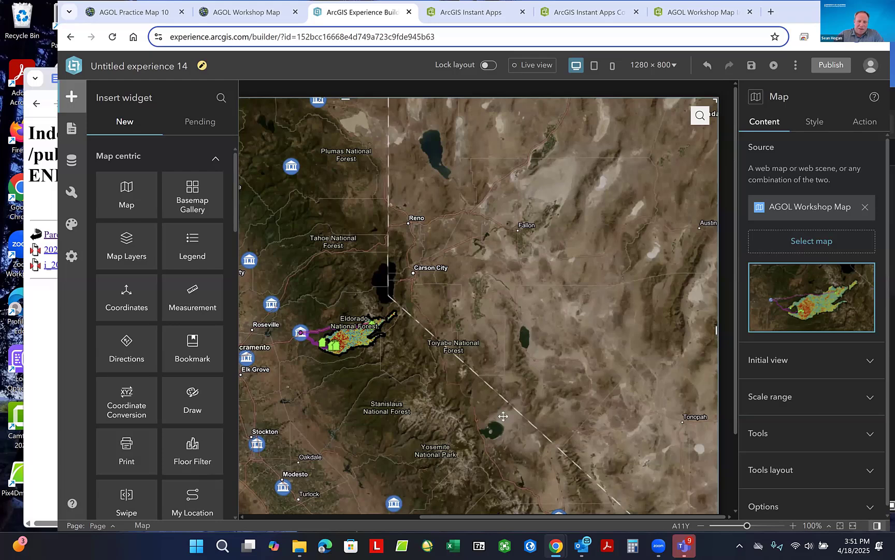
scroll(503, 416, "down", 1)
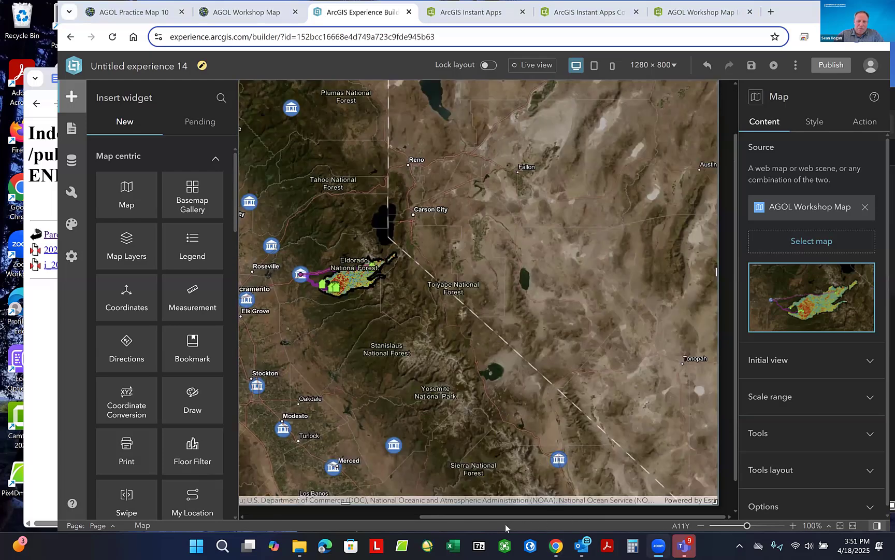
scroll(504, 525, "left", 3)
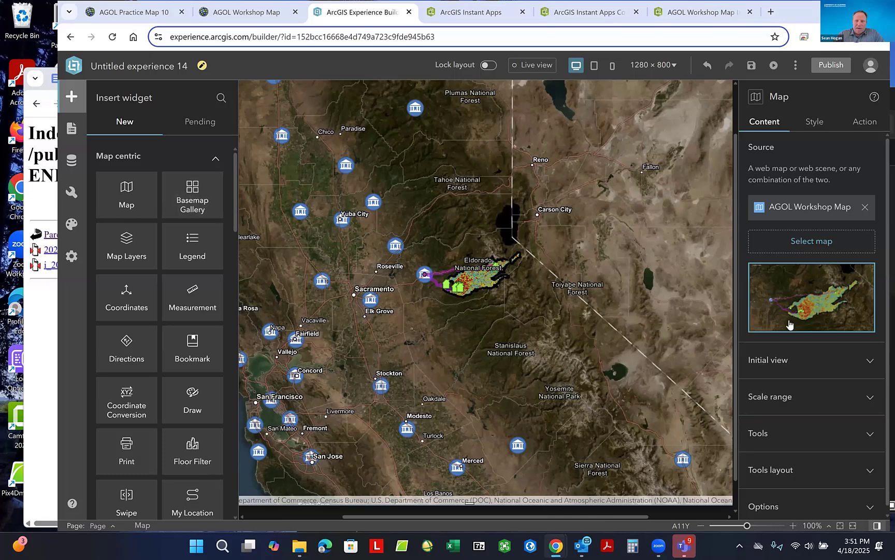
- Switch the map's initial view to Custom and pan the preview to centre the fire
left_click(873, 360)
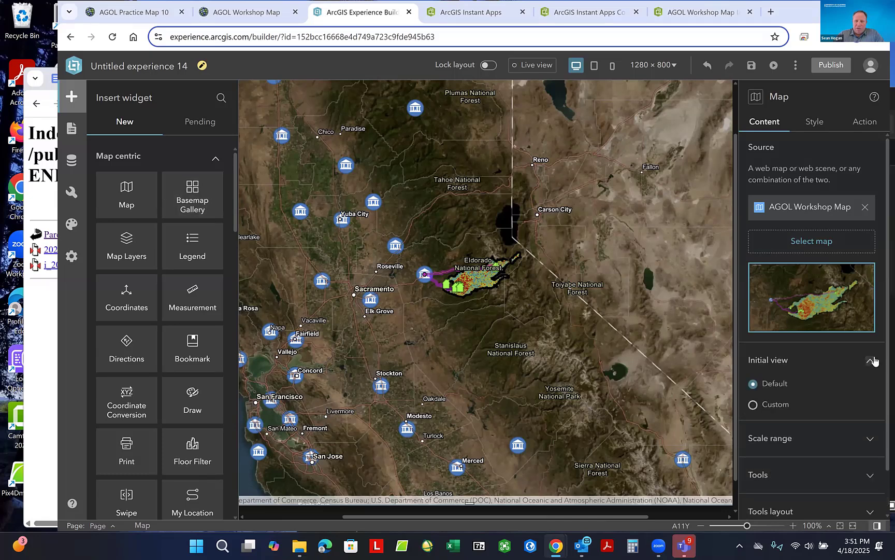
left_click(765, 406)
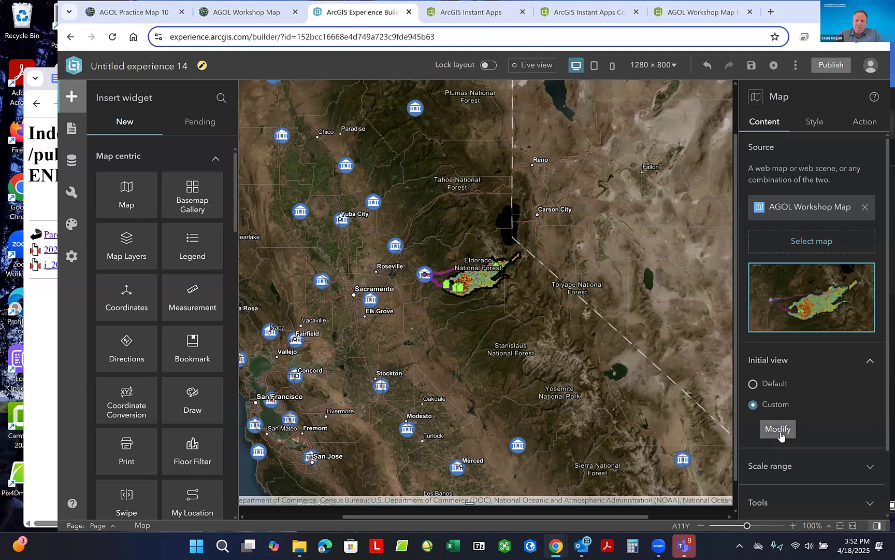
left_click(779, 429)
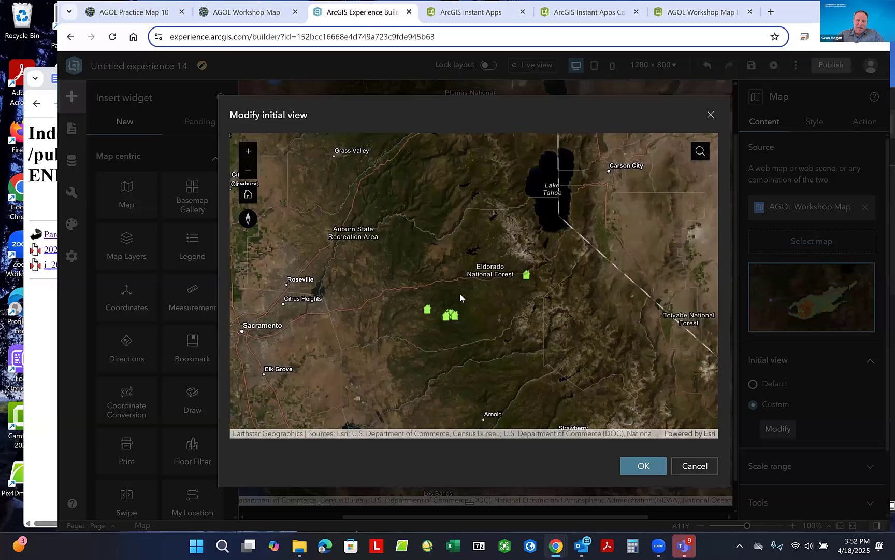
scroll(481, 300, "down", 2)
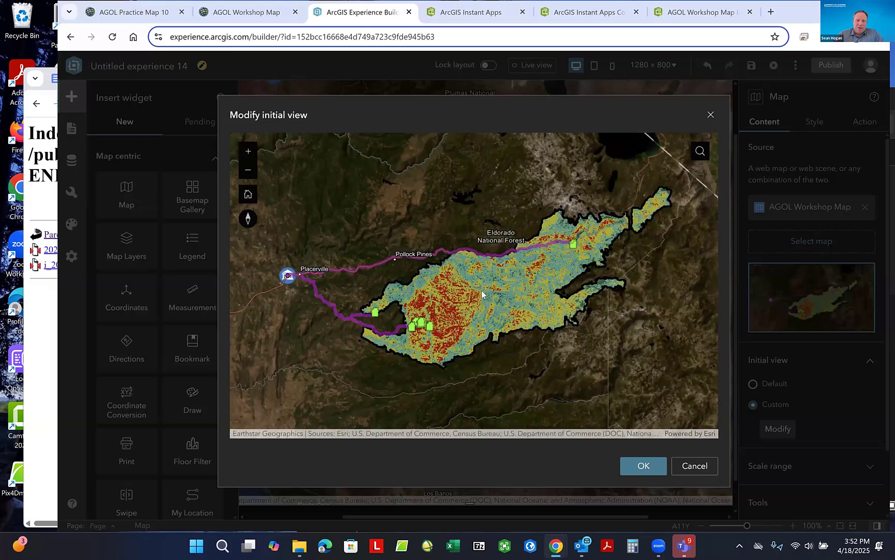
scroll(482, 294, "up", 2)
left_click_drag(481, 293, 480, 273)
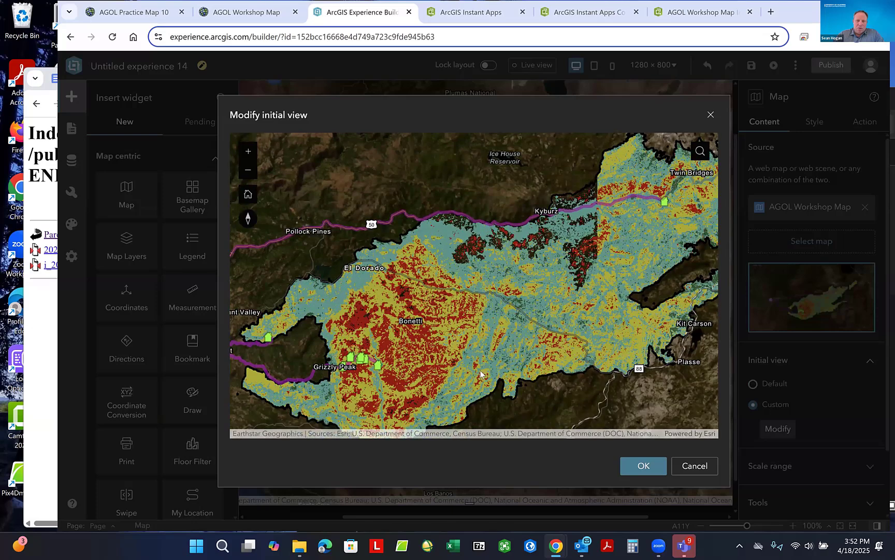
left_click(643, 464)
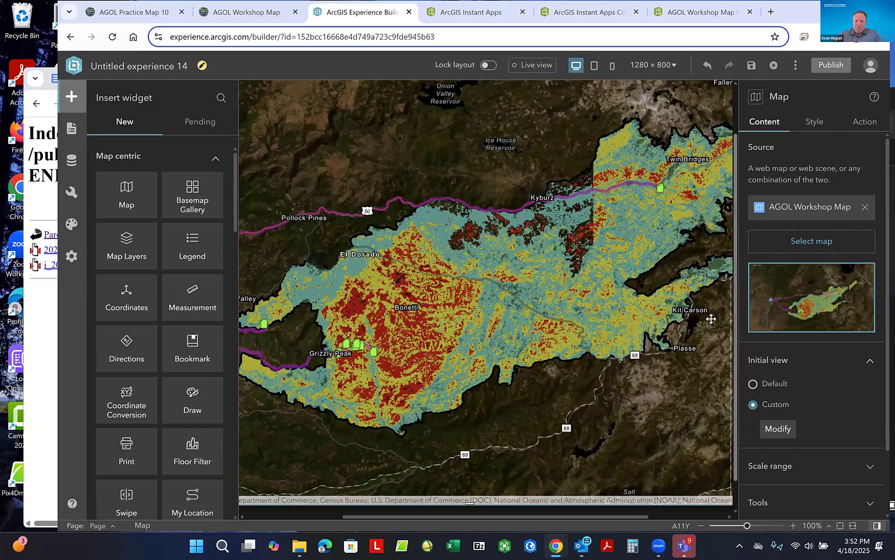
- Readjust the custom initial view to frame the whole Caldor fire extent and confirm it
left_click(778, 430)
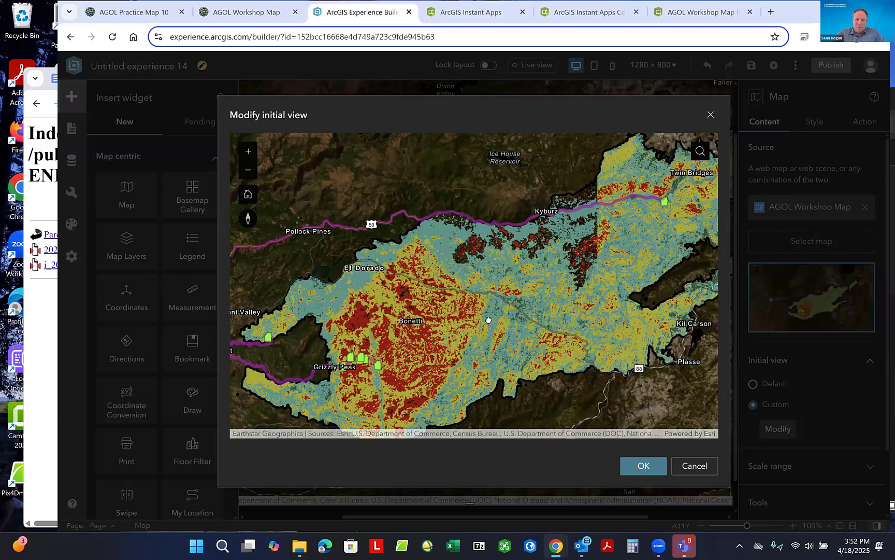
scroll(520, 340, "up", 2)
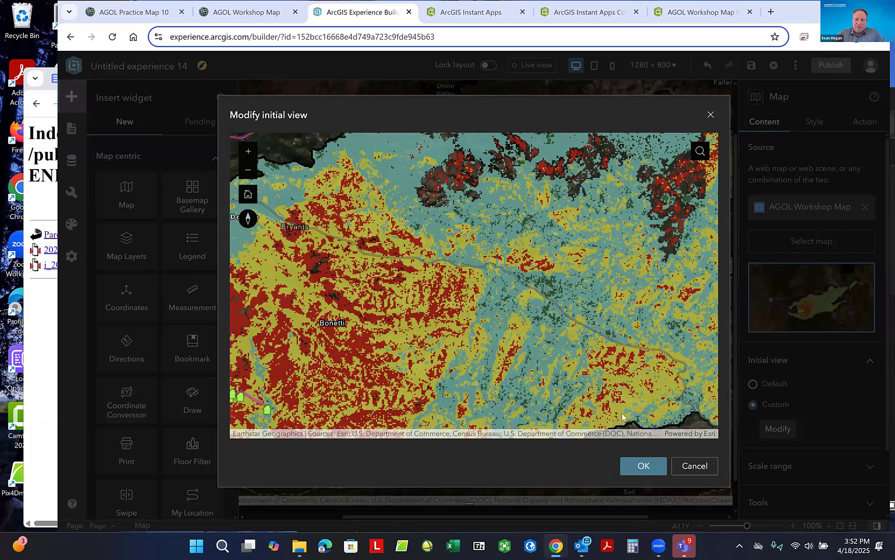
left_click(645, 459)
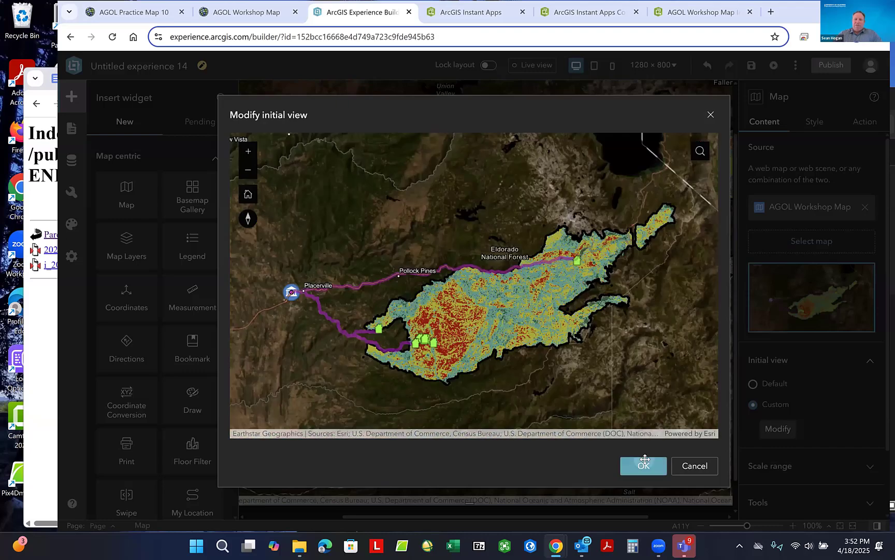
left_click(644, 465)
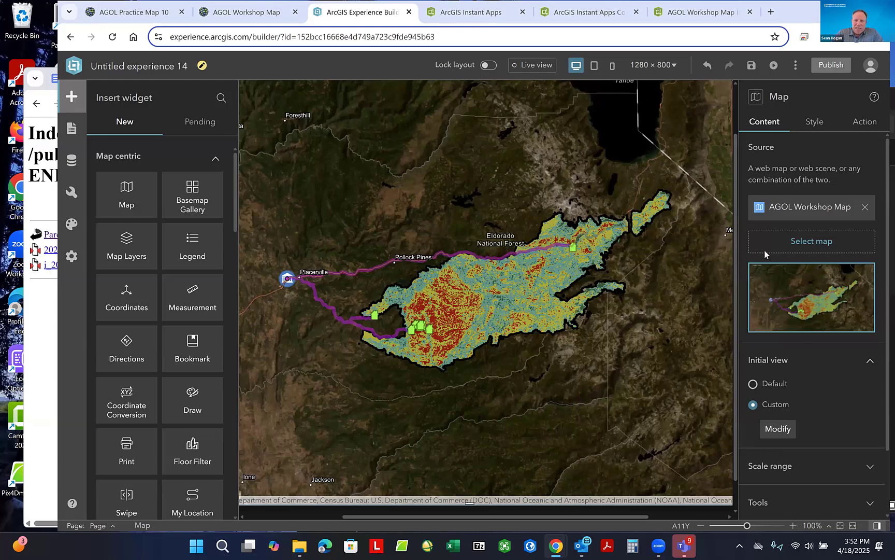
- Expand the map's Tools list and switch on the Compass
scroll(808, 381, "down", 1)
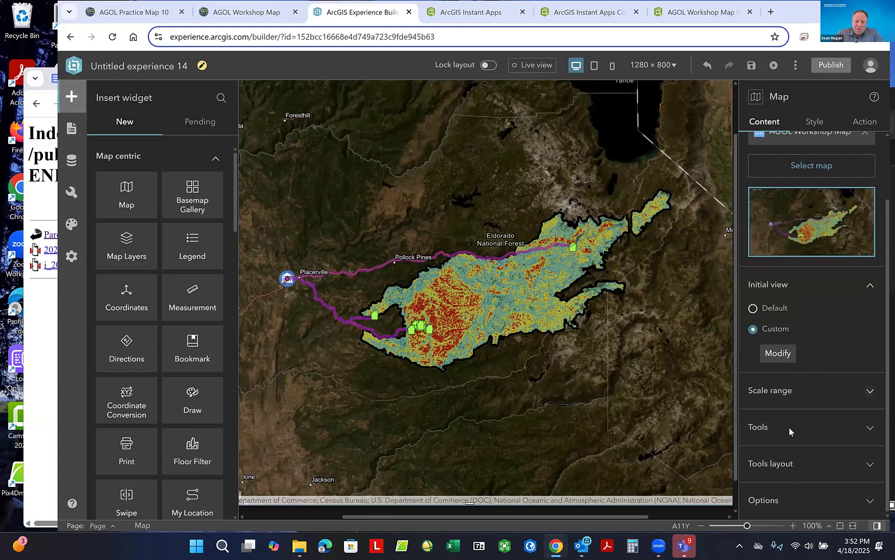
left_click(873, 391)
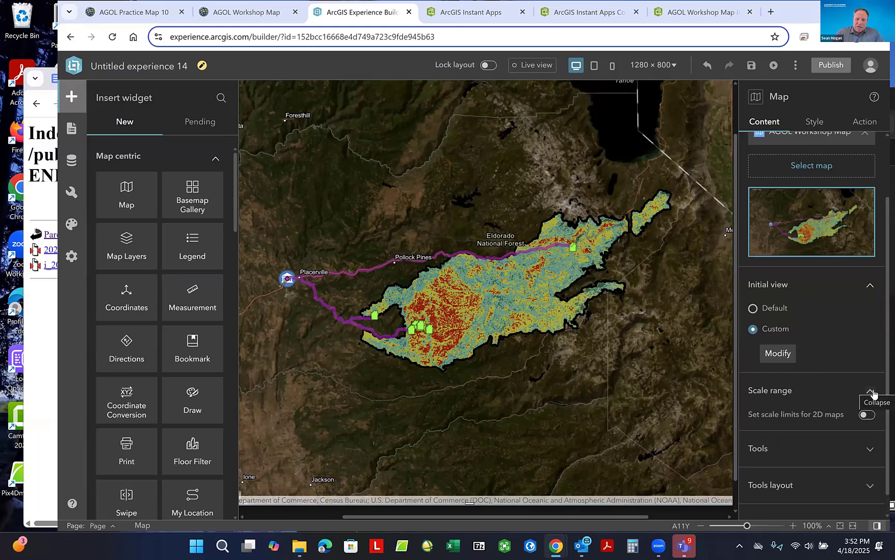
left_click(864, 433)
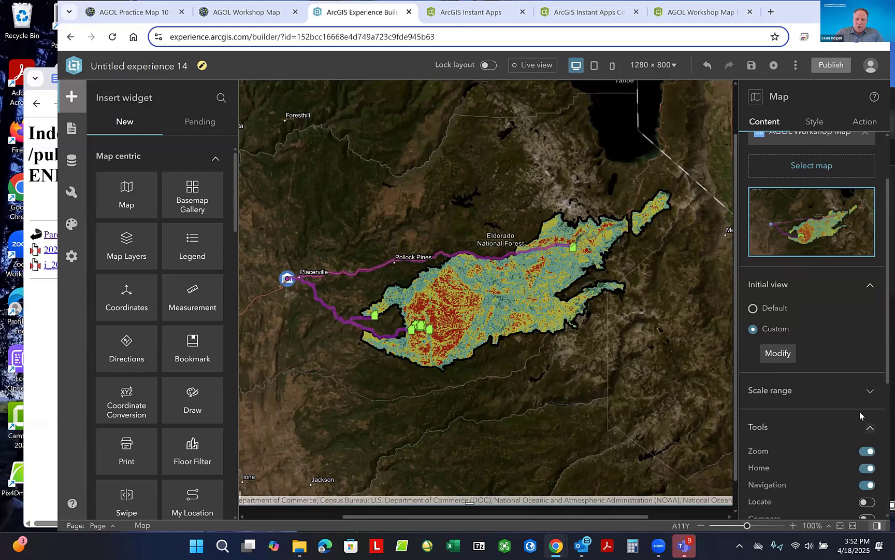
scroll(862, 417, "down", 2)
left_click(871, 463)
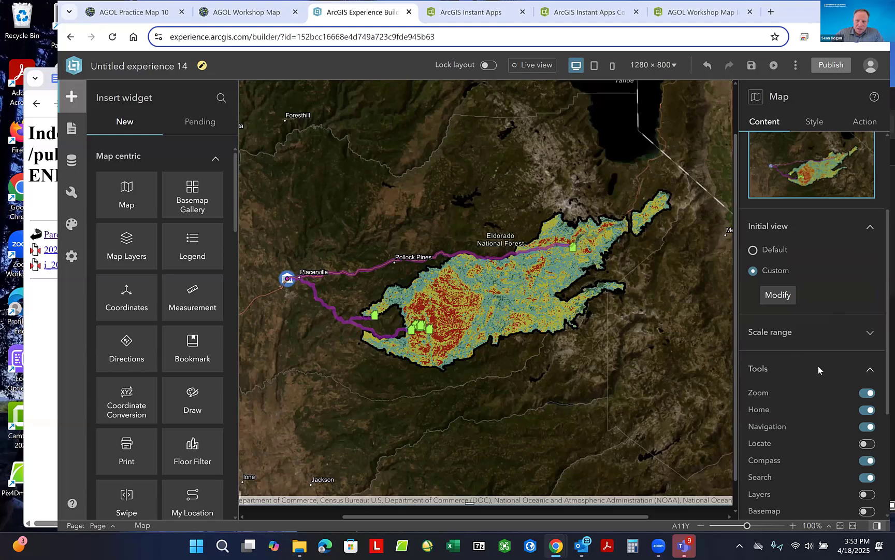
- Switch on the Scale bar tool and review the tool layout choices
scroll(819, 365, "down", 2)
scroll(823, 365, "down", 1)
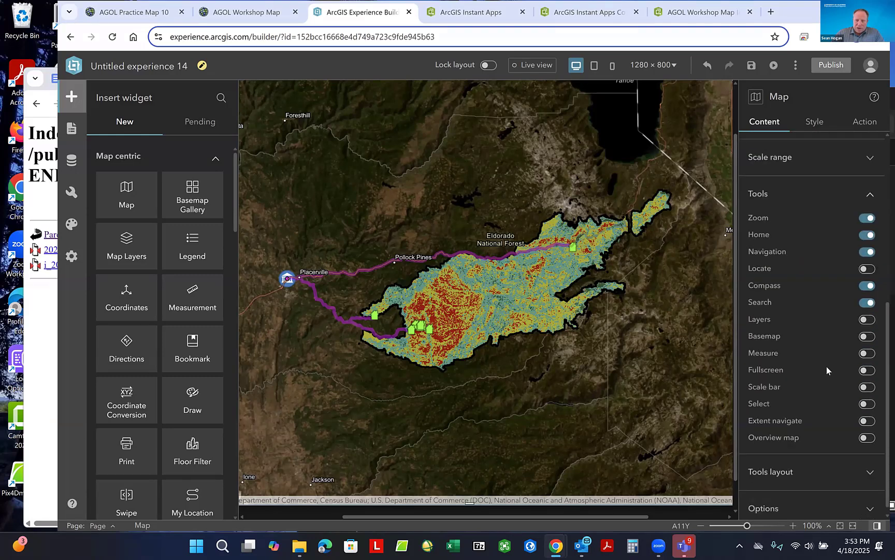
left_click(867, 387)
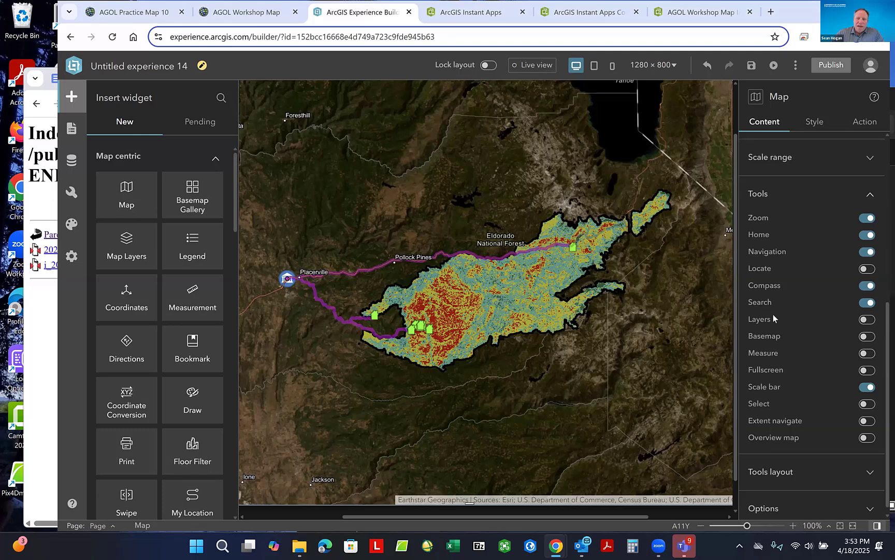
scroll(807, 385, "down", 1)
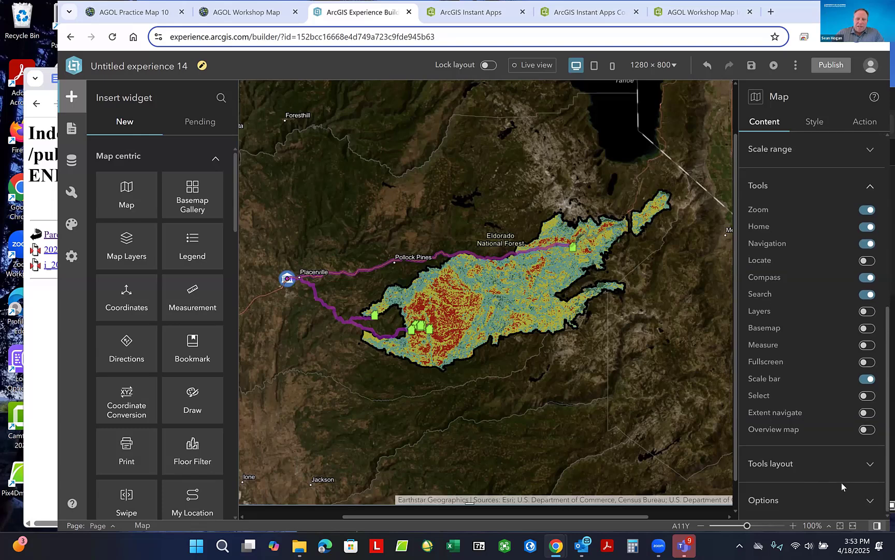
left_click(853, 473)
scroll(835, 436, "down", 3)
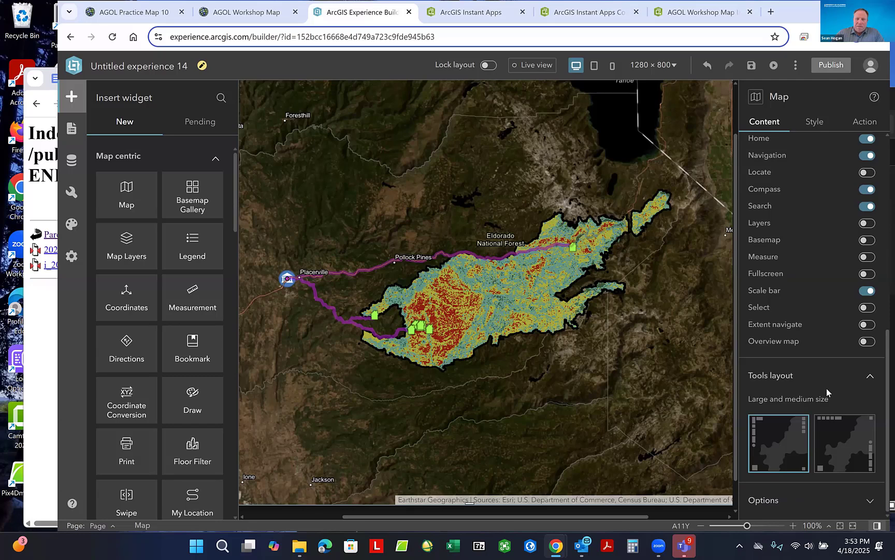
scroll(826, 388, "up", 5)
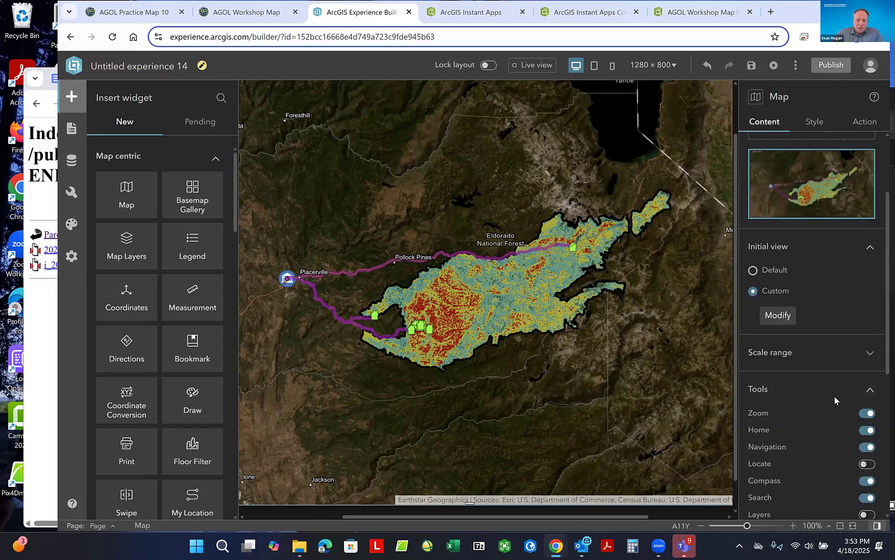
scroll(832, 401, "up", 3)
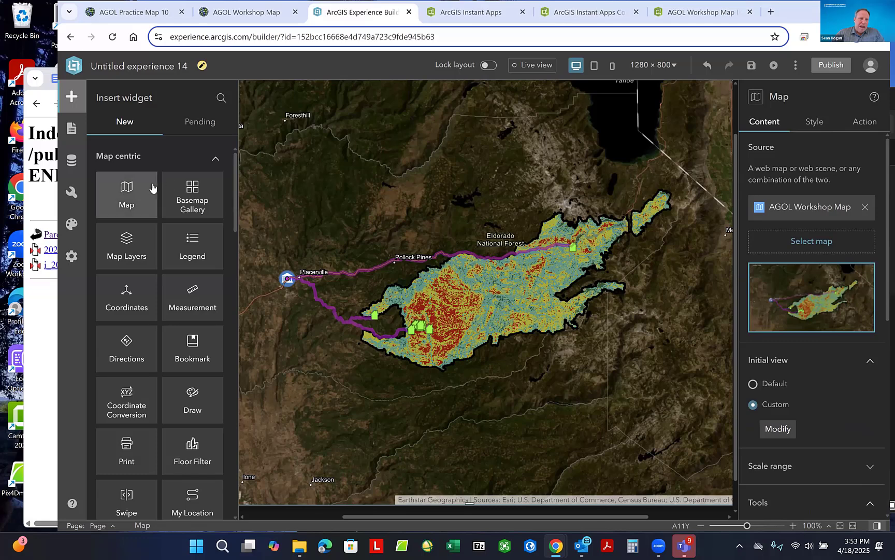
- Place a Measurement widget on the map, shorten it, and lock its position
scroll(150, 202, "down", 2)
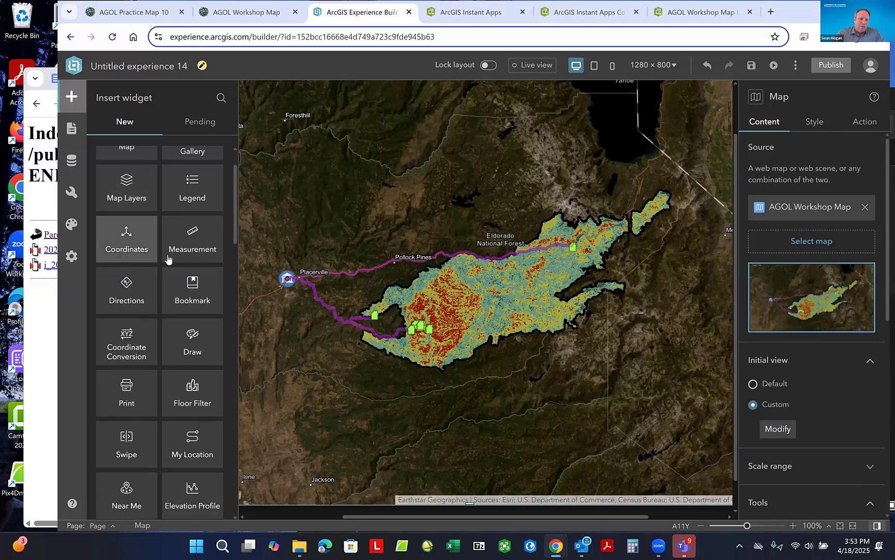
scroll(146, 290, "down", 5)
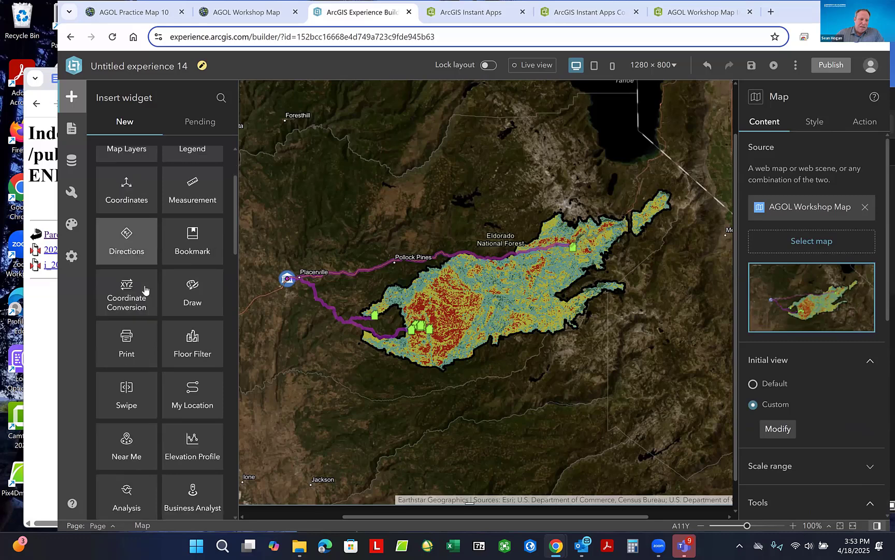
scroll(145, 290, "down", 3)
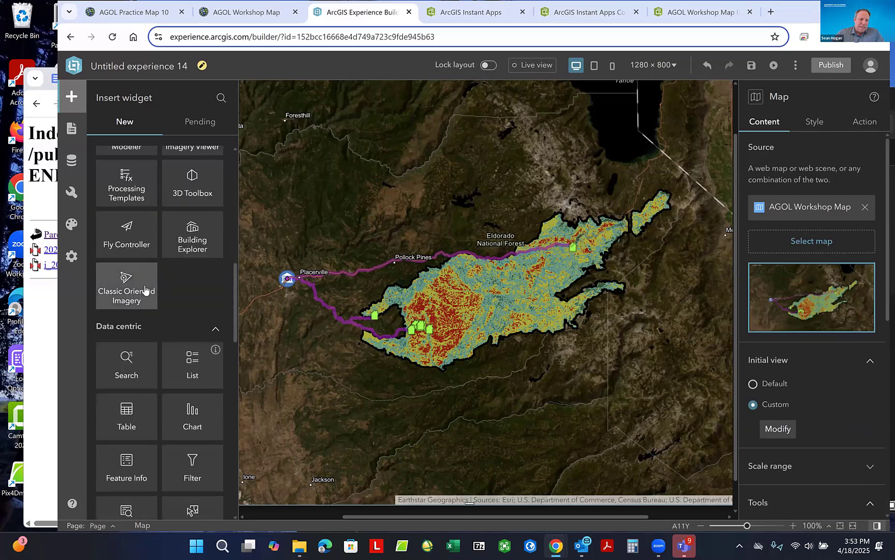
scroll(146, 290, "up", 3)
scroll(145, 290, "up", 5)
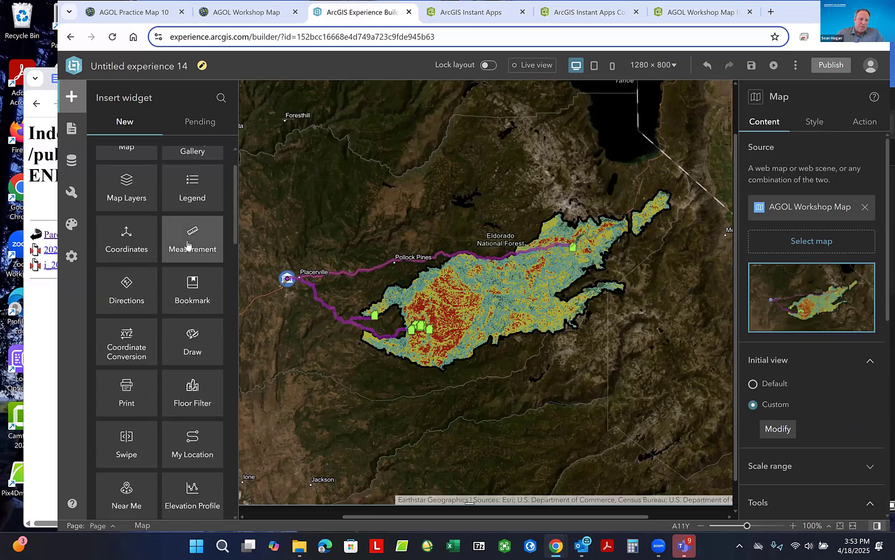
left_click_drag(187, 240, 639, 430)
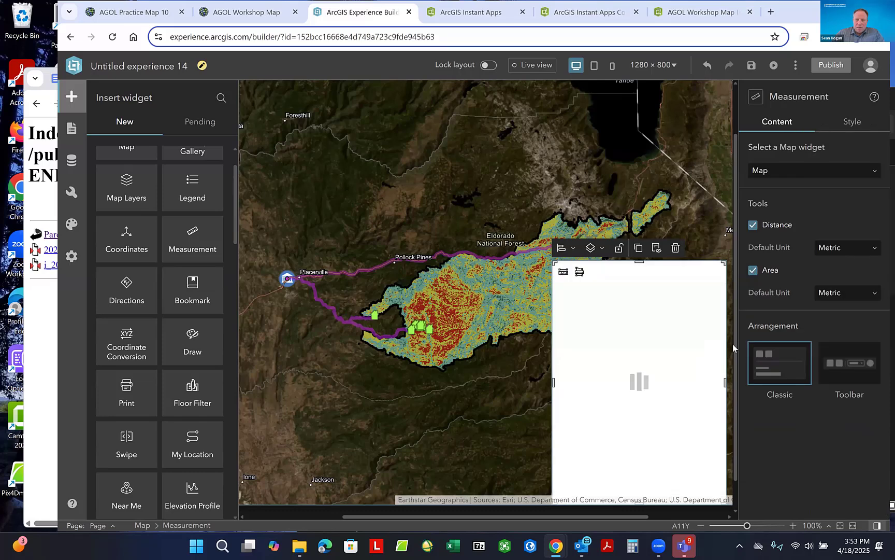
left_click_drag(737, 345, 738, 399)
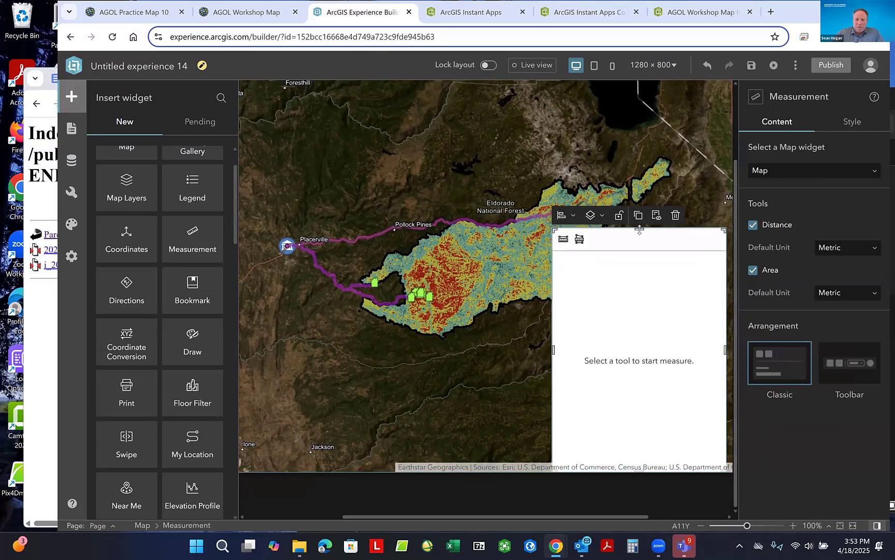
left_click_drag(639, 229, 674, 445)
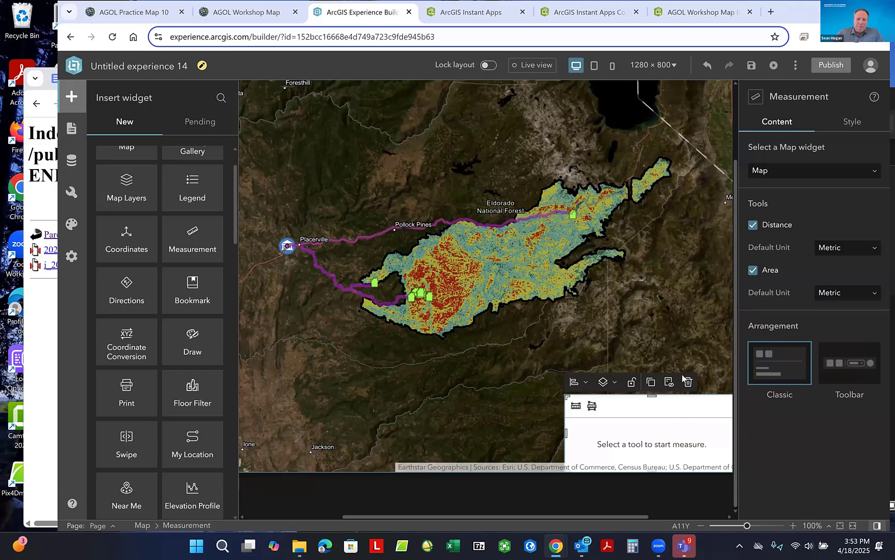
left_click(632, 382)
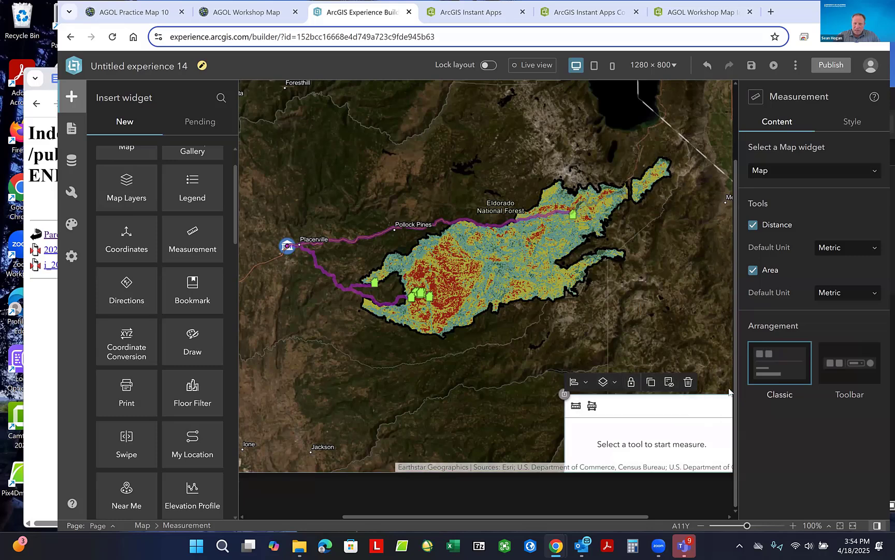
- Set the default distance unit to Yards and turn off Area measuring
scroll(616, 515, "right", 3)
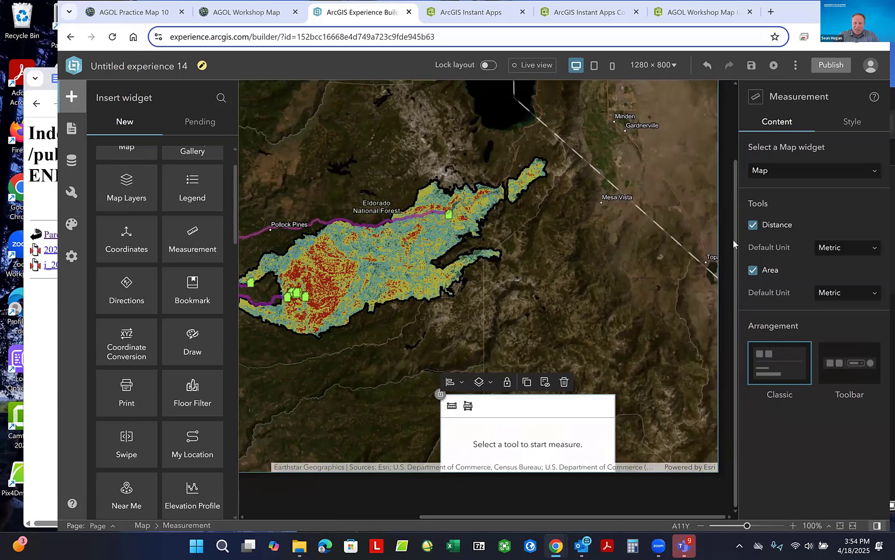
left_click(875, 249)
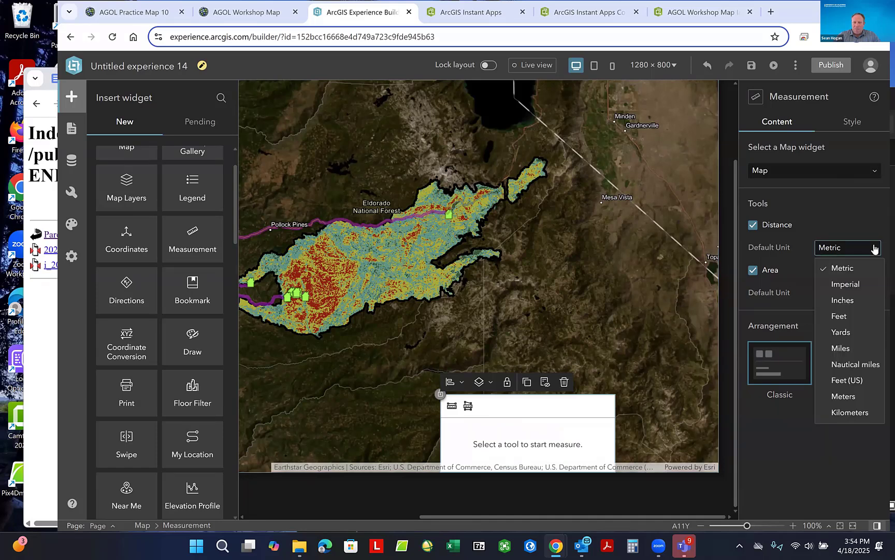
left_click(840, 332)
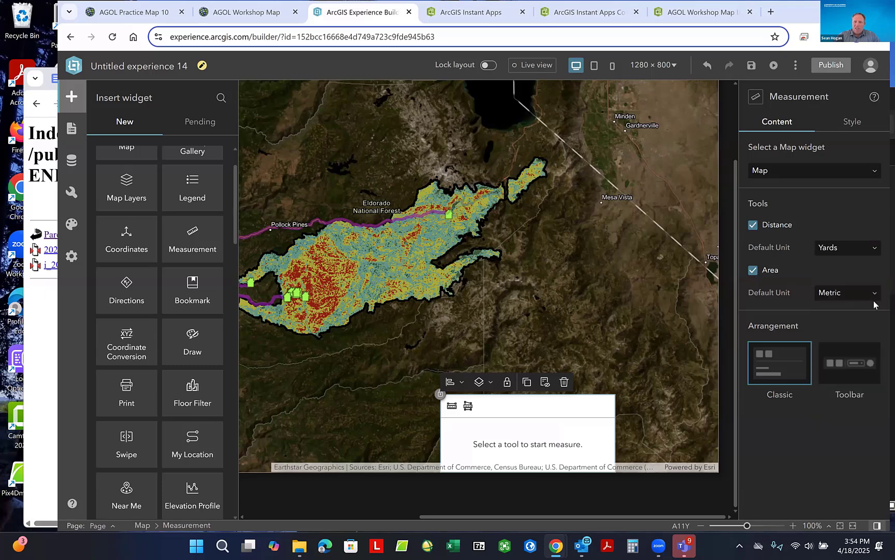
left_click(754, 270)
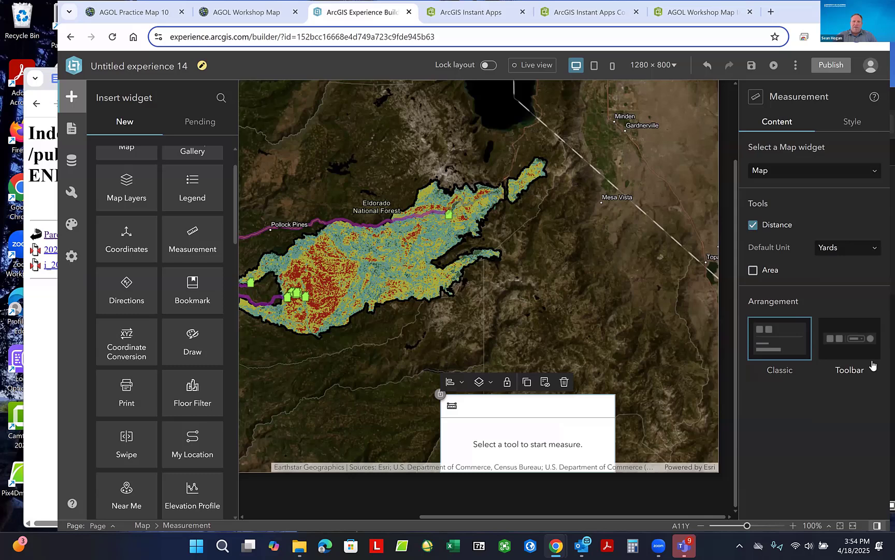
- Move the Measurement widget further right on the map and relock it
left_click(508, 383)
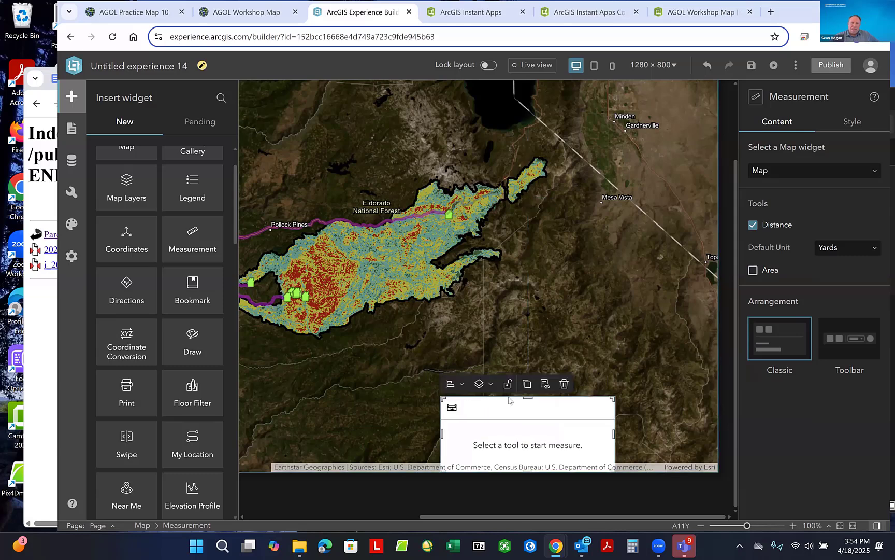
left_click_drag(515, 409, 621, 410)
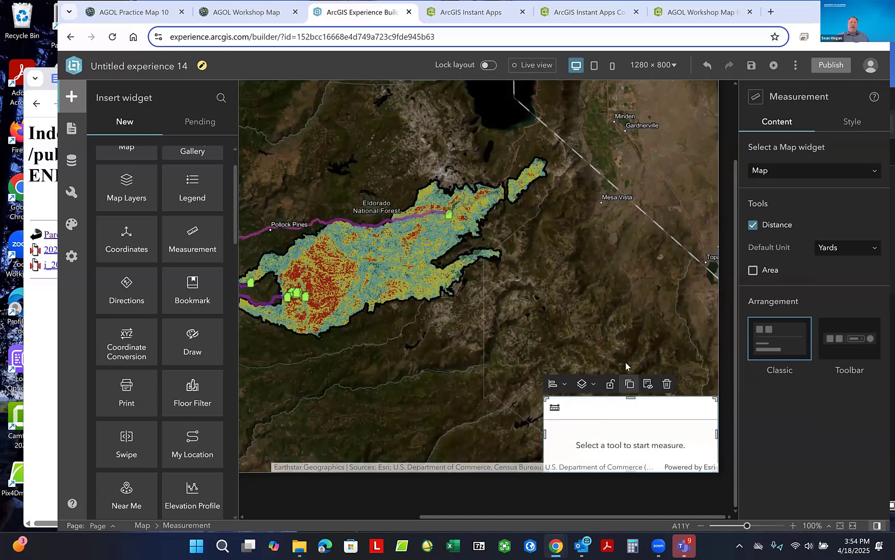
left_click(611, 384)
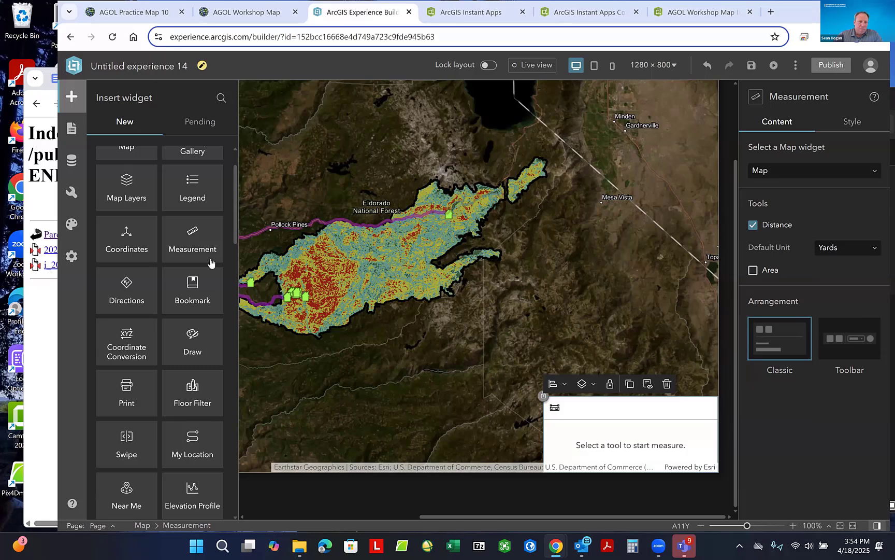
- Place a Text widget at the top of the map
scroll(166, 256, "up", 1)
scroll(166, 255, "down", 1)
scroll(166, 254, "down", 10)
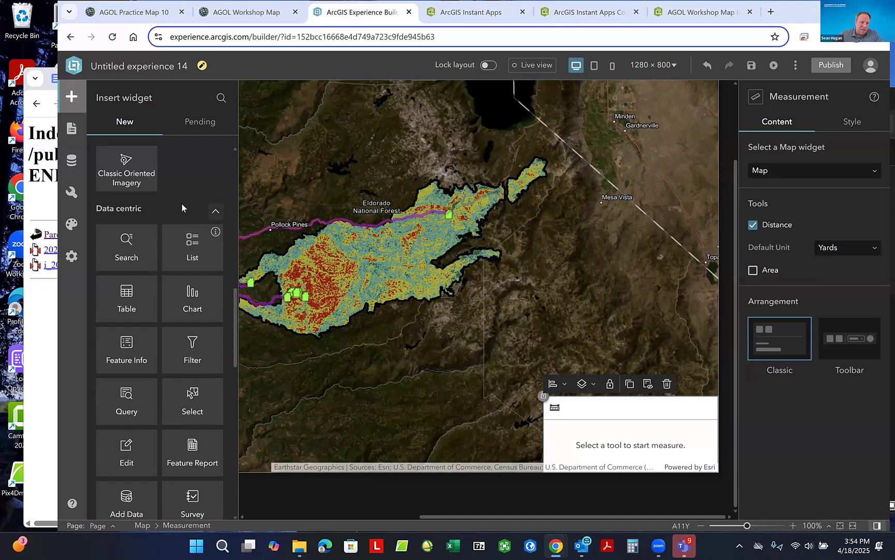
scroll(182, 208, "down", 5)
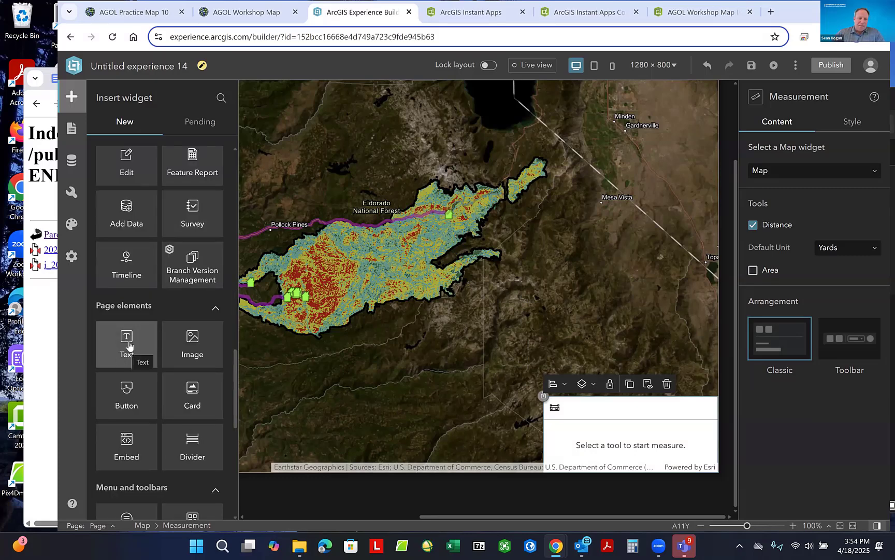
left_click_drag(129, 346, 490, 340)
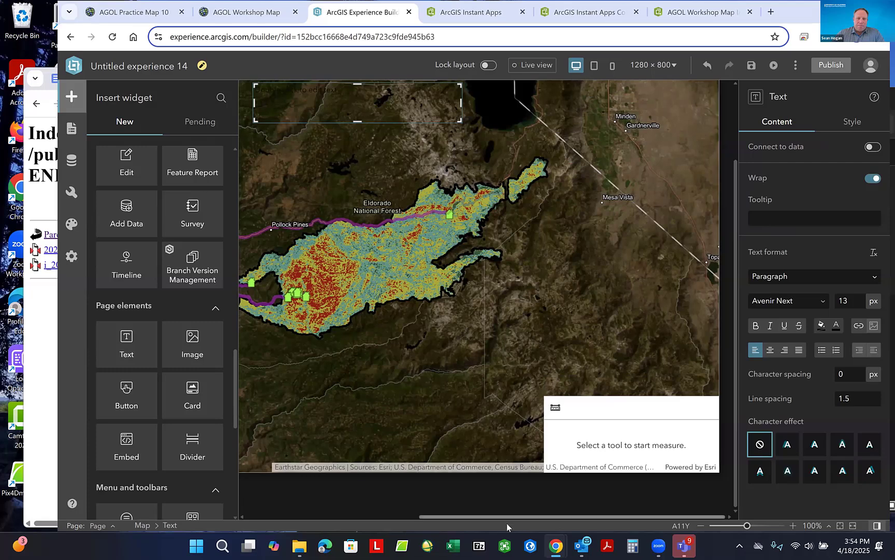
left_click_drag(507, 517, 421, 517)
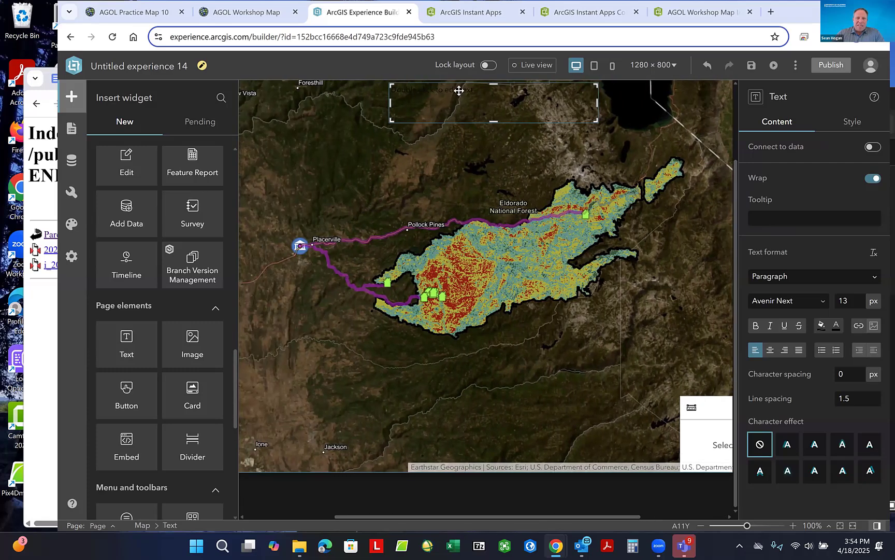
- Enter the title 'Caldor FFire' and set its font size to 30
double_click(422, 89)
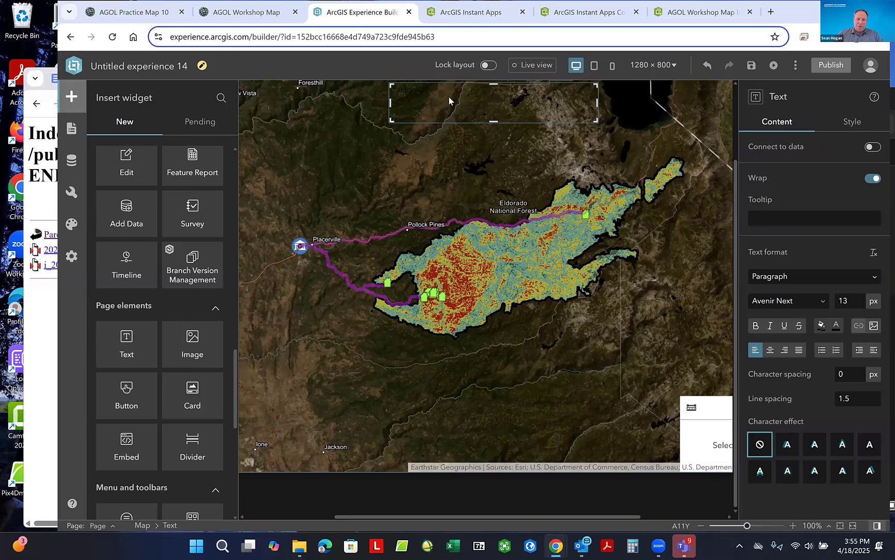
left_click_drag(434, 92, 389, 92)
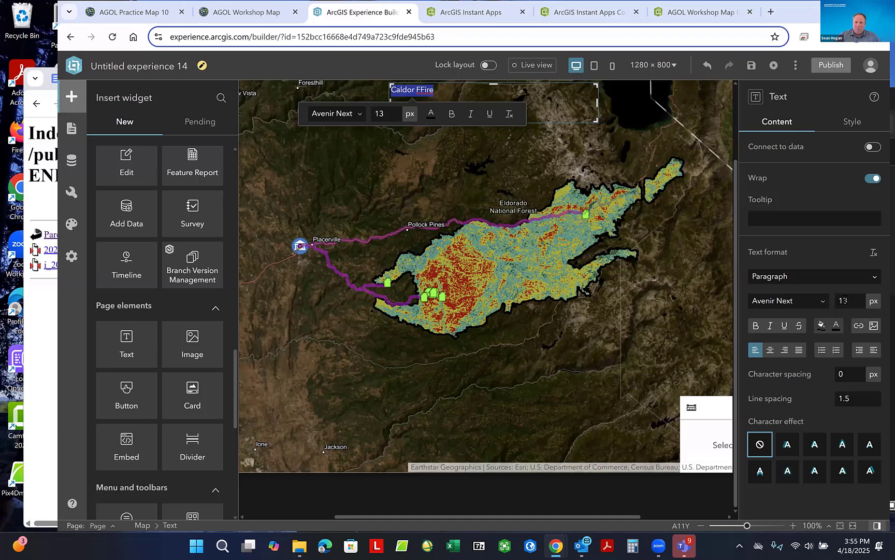
double_click(844, 301)
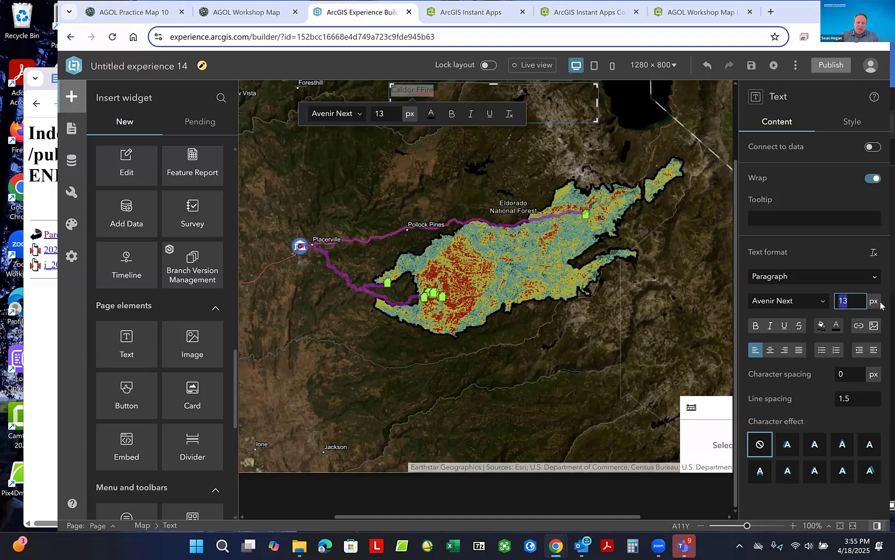
type("30")
- Give the title text box a dark grey background fill in its Style settings
left_click(853, 124)
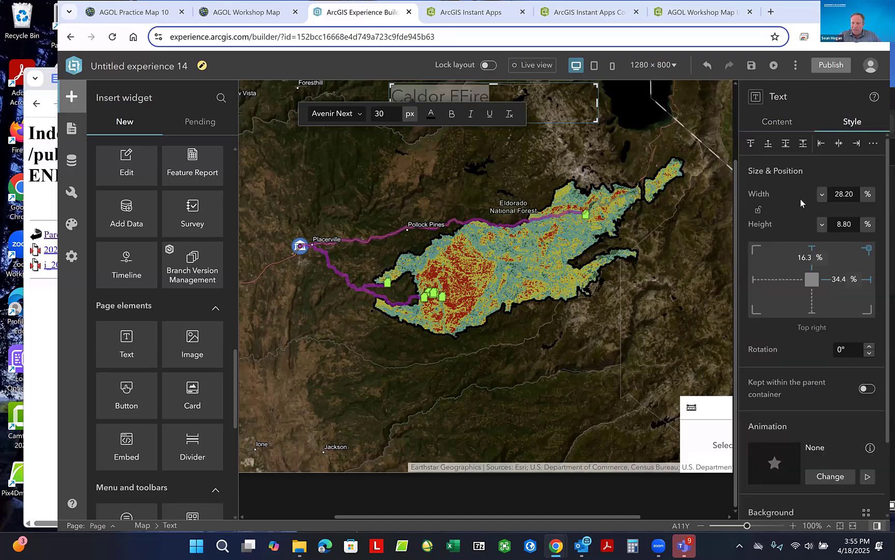
scroll(809, 311, "down", 2)
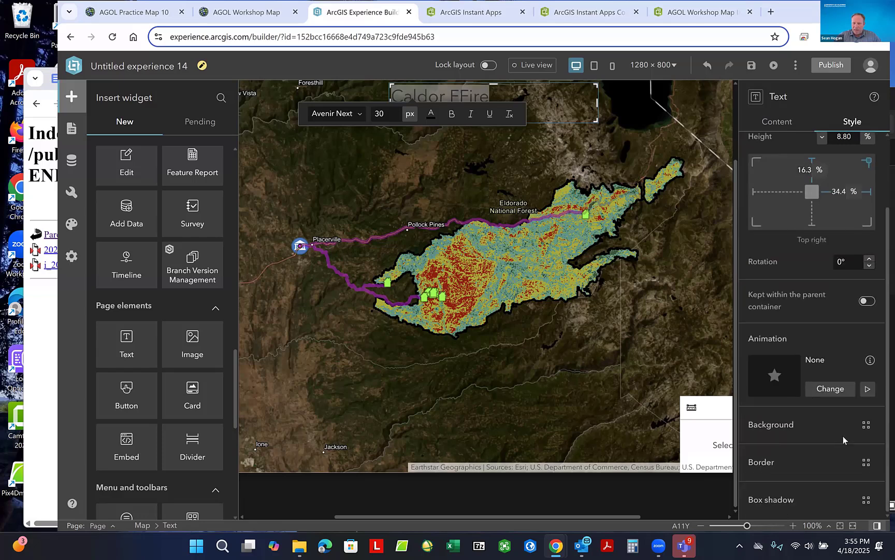
left_click(862, 426)
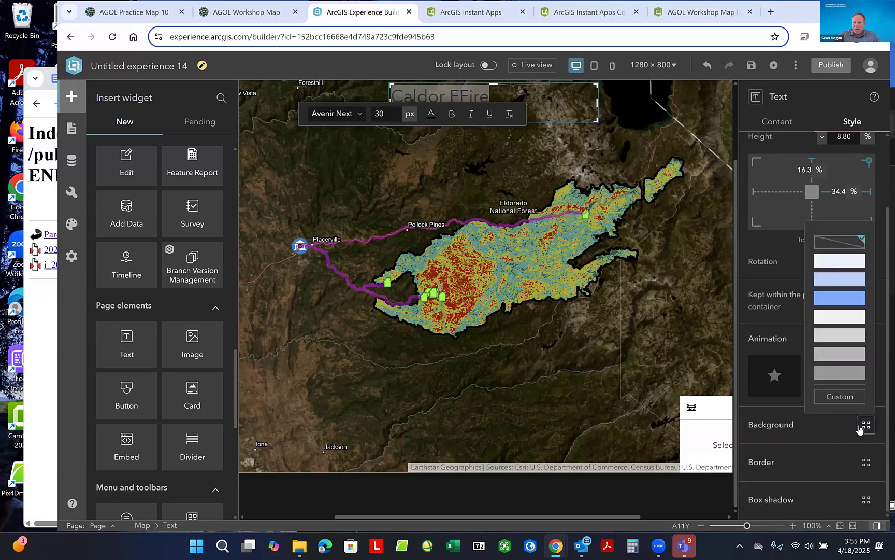
left_click(851, 372)
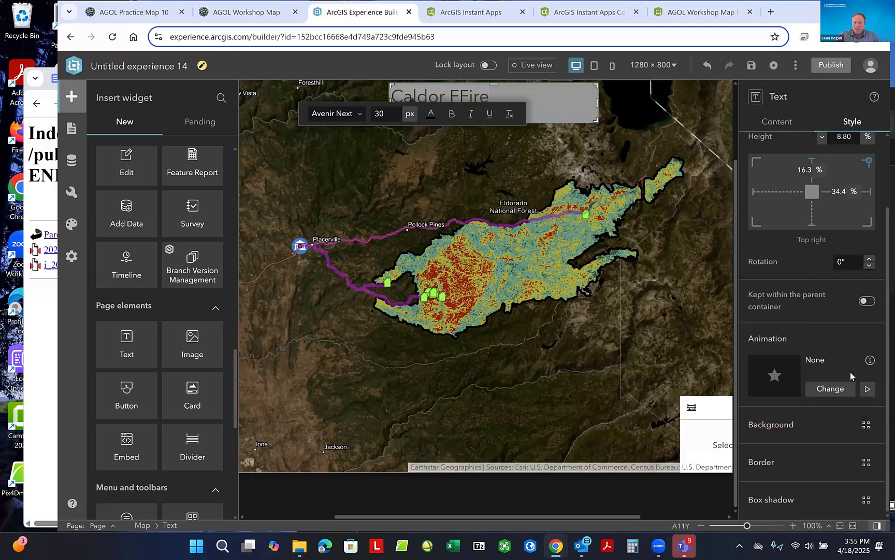
left_click(866, 462)
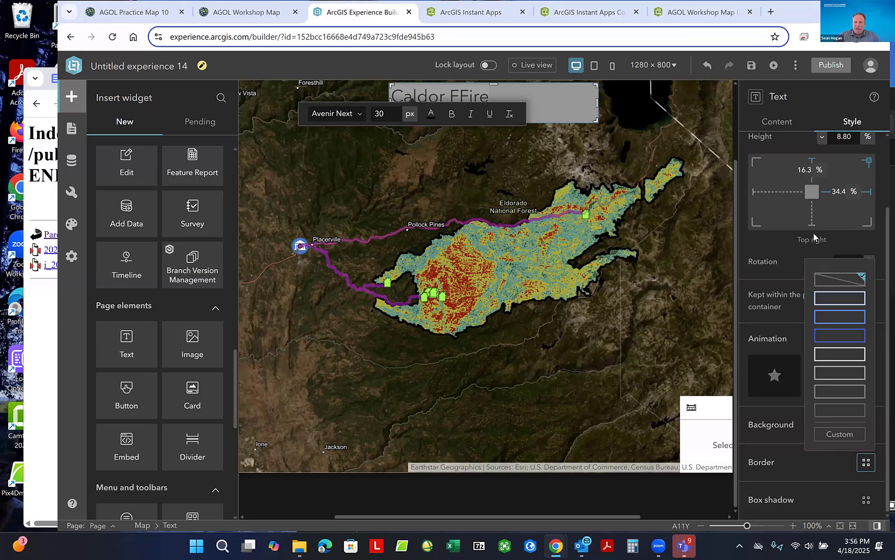
scroll(794, 268, "up", 2)
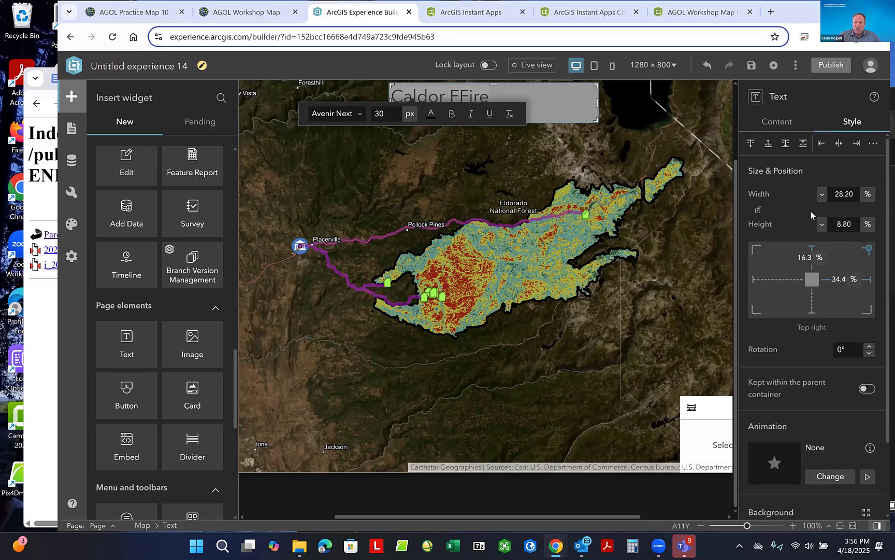
- Centre-align the title and correct it to 'Caldor Fire' without the trailing space
left_click(777, 122)
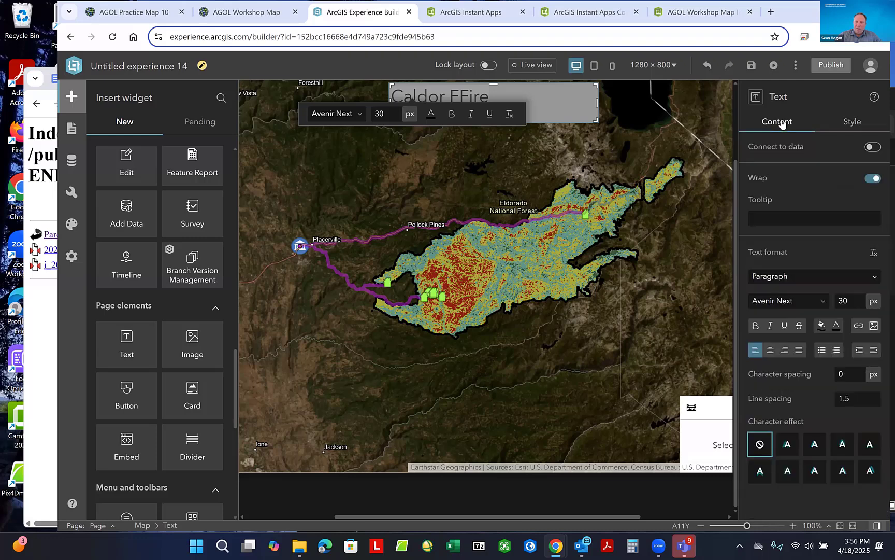
left_click(773, 351)
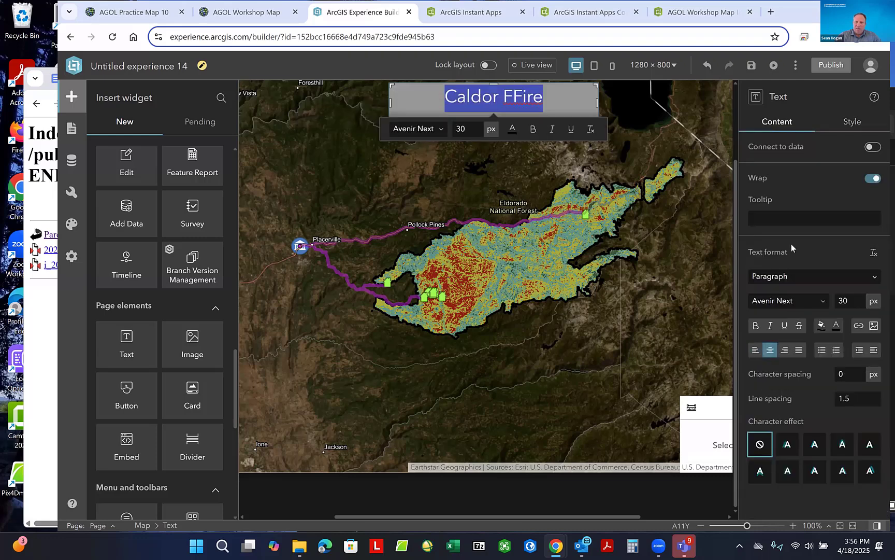
left_click(507, 97)
key("BackSpace")
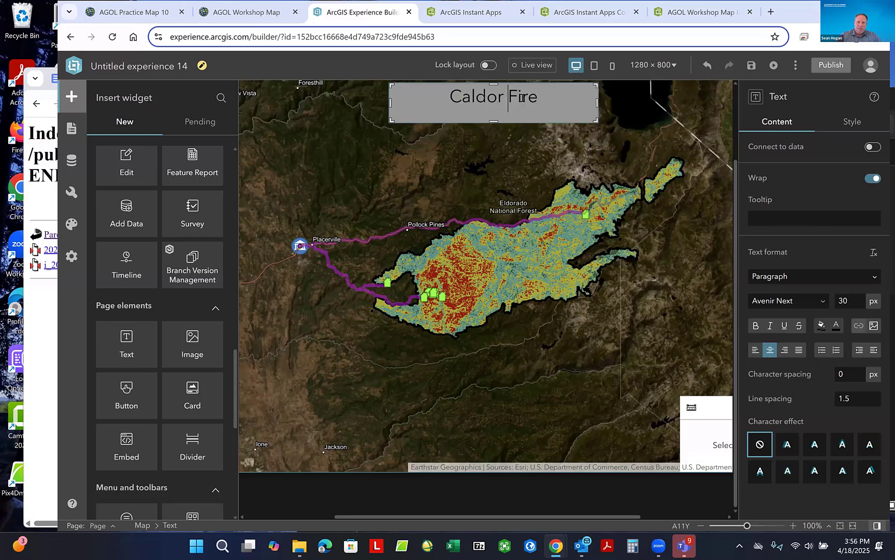
left_click(553, 97)
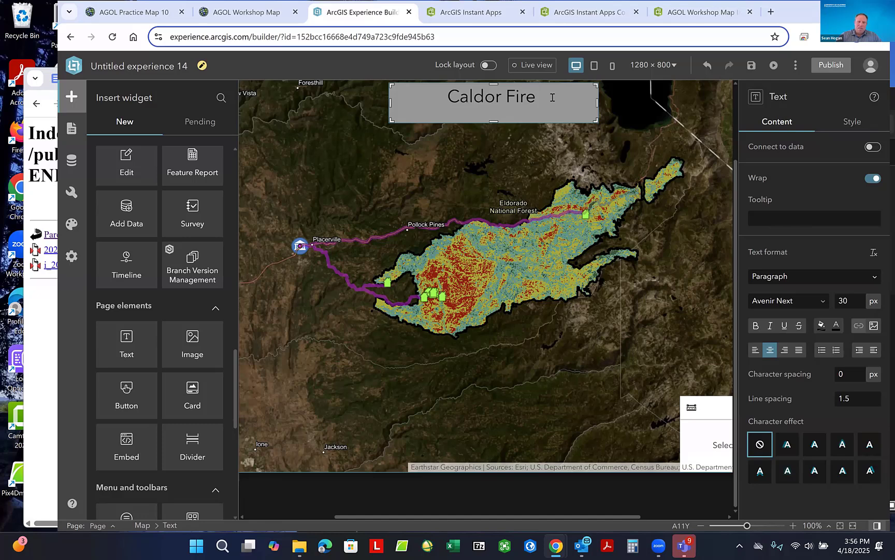
key("BackSpace")
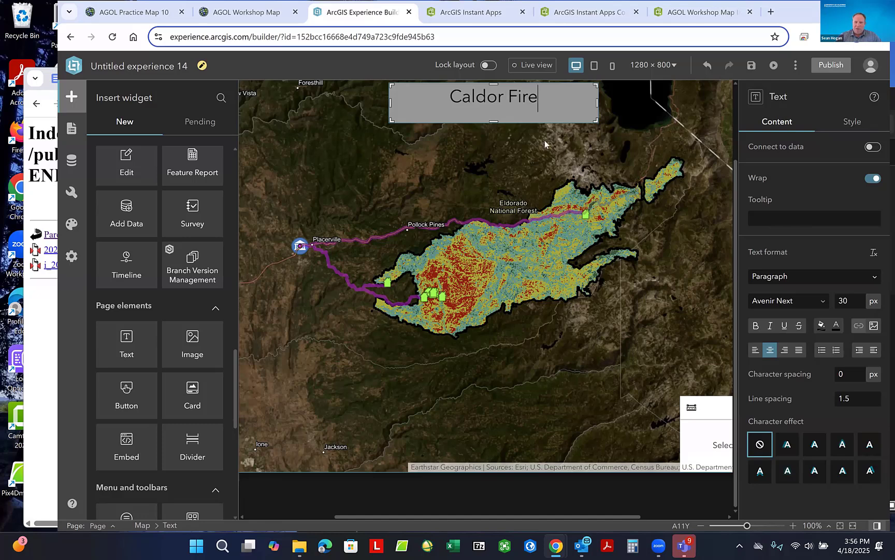
- Shorten the title box and make the 'Caldor Fire' text bold
left_click_drag(490, 122, 494, 106)
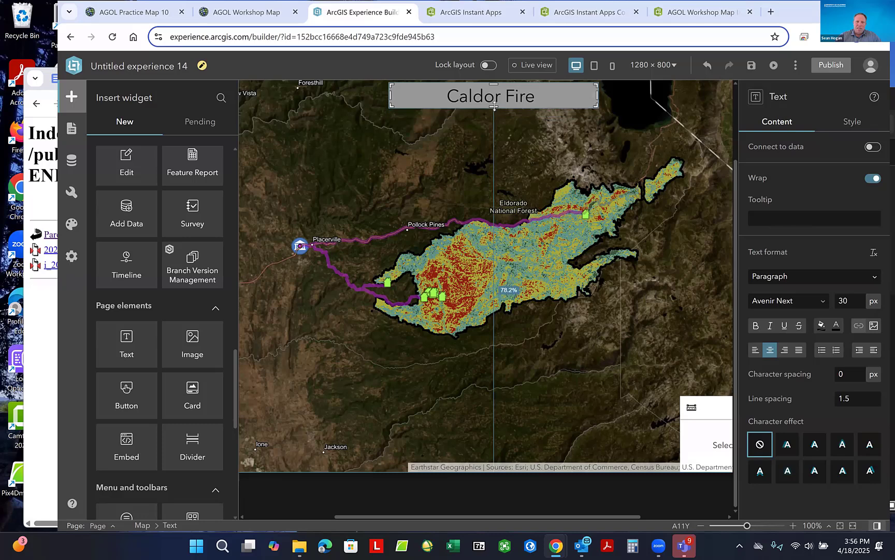
left_click(753, 331)
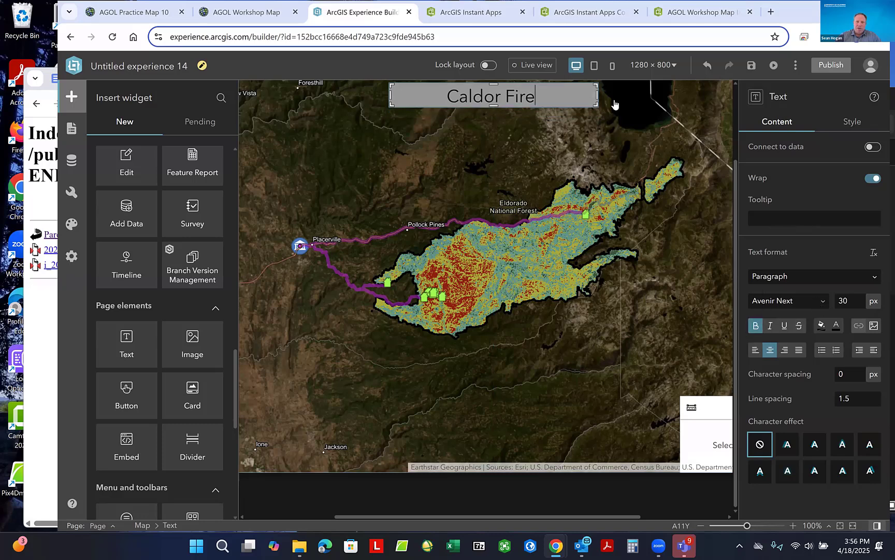
left_click_drag(536, 97, 440, 97)
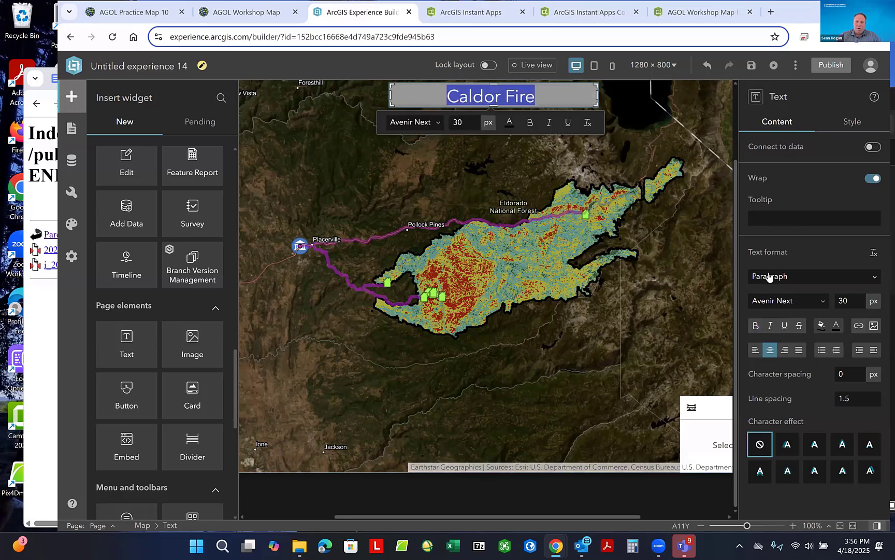
left_click(754, 327)
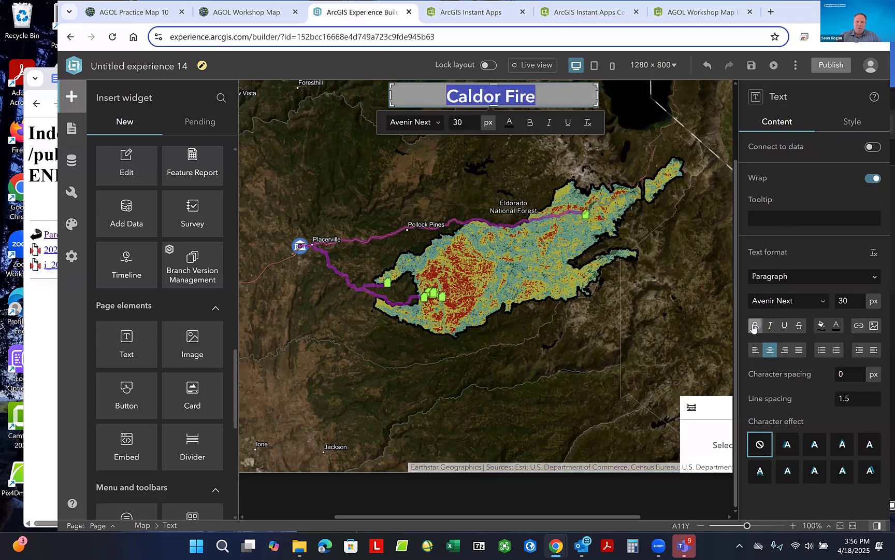
left_click(661, 253)
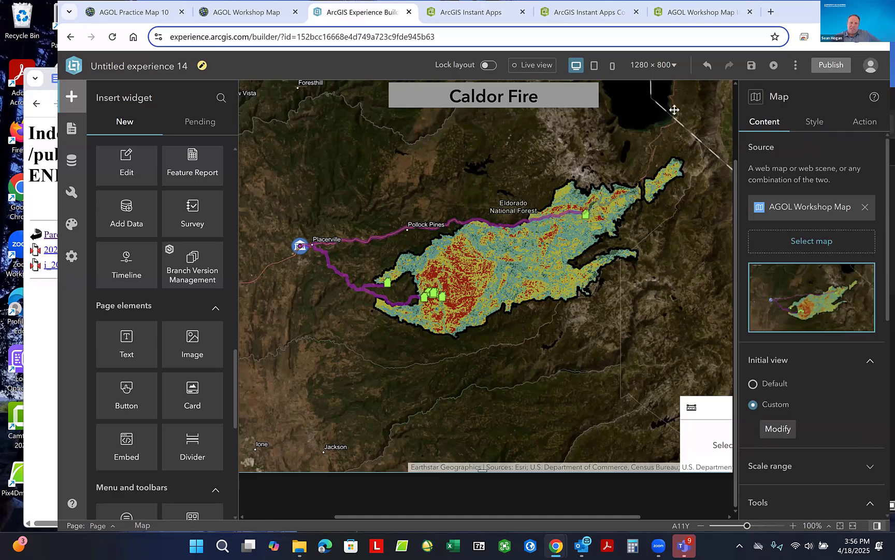
- Save and publish the experience with its unsaved changes
left_click(834, 66)
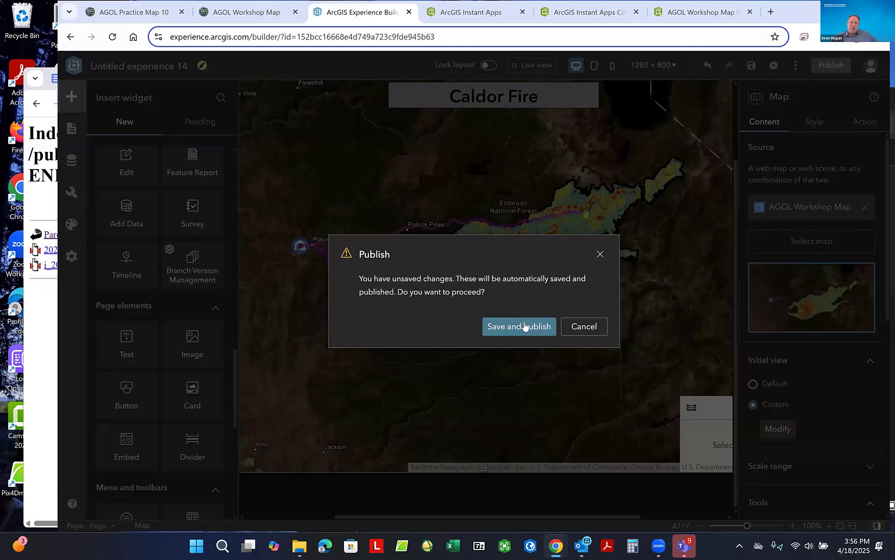
left_click(525, 322)
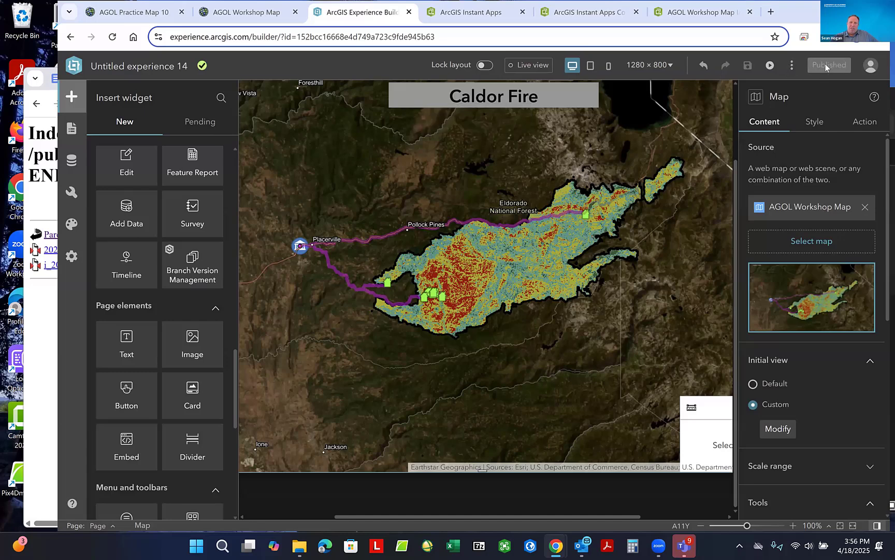
left_click(791, 65)
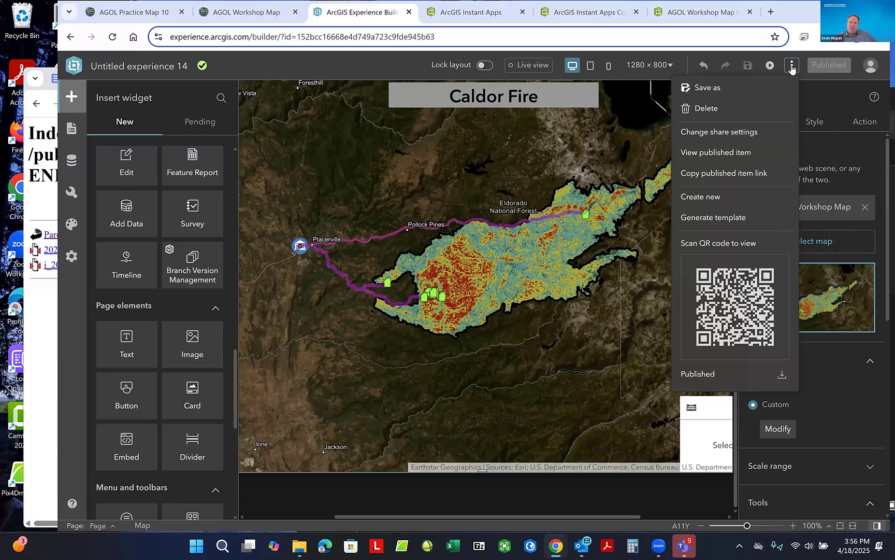
- Save a new copy named 'Caldor Examle' with the tag Junk
left_click(716, 97)
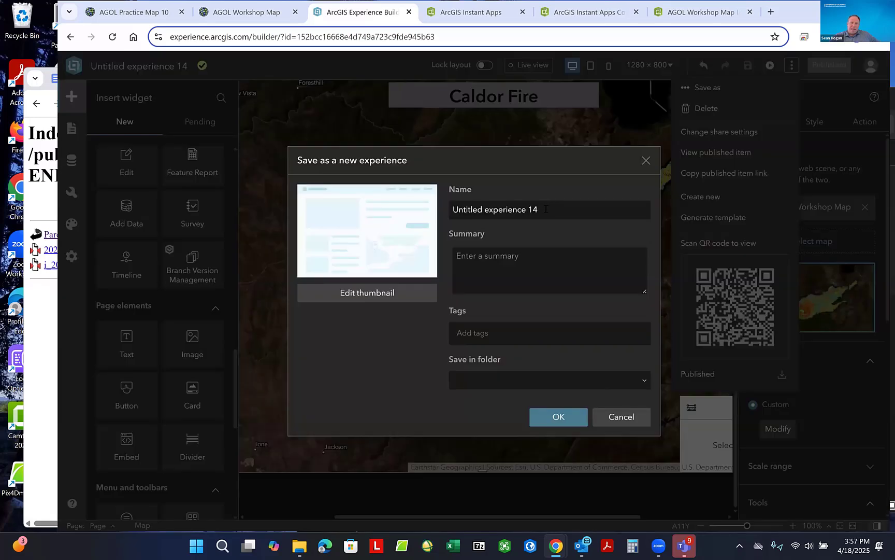
left_click_drag(546, 208, 447, 213)
type("C")
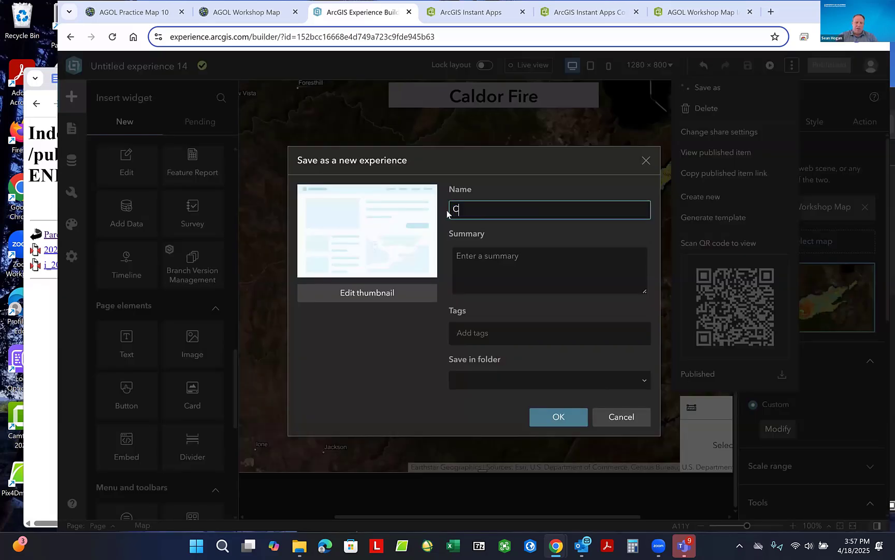
type("aldor Examle")
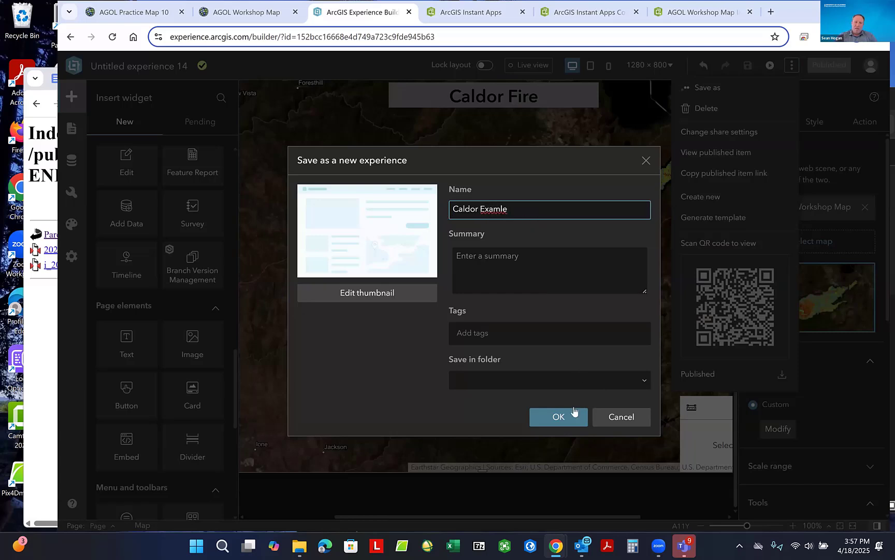
left_click(523, 334)
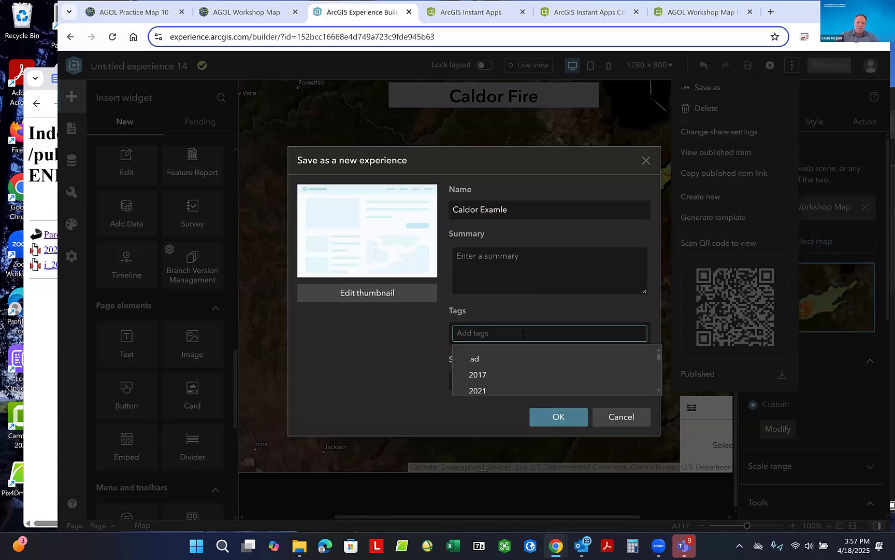
type("Junk")
key("Return")
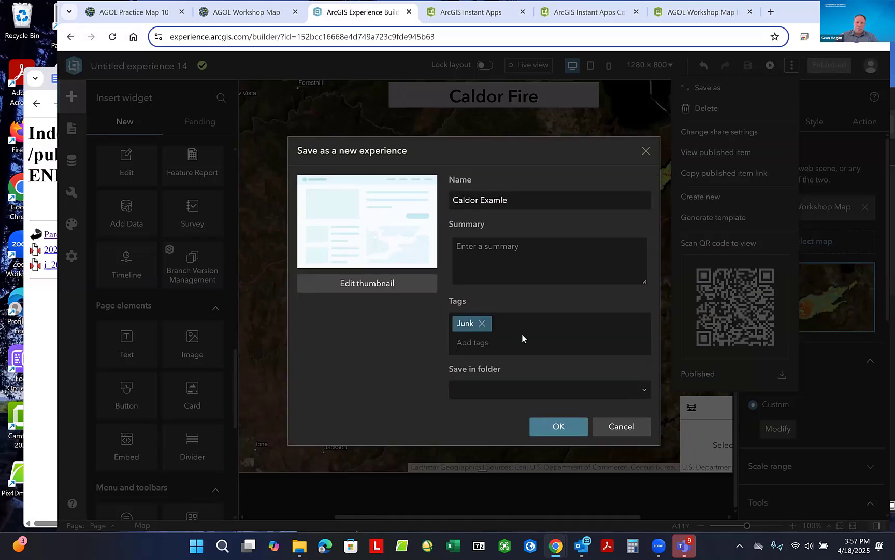
left_click(564, 430)
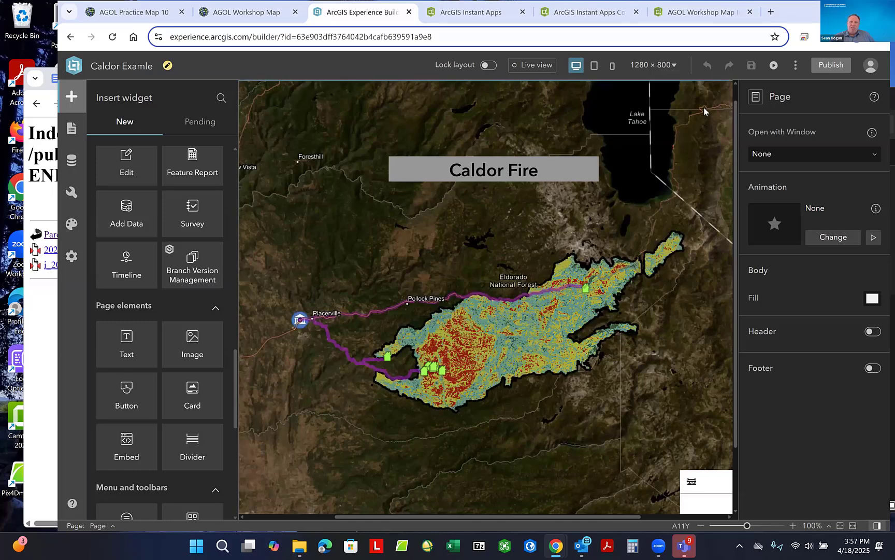
- Preview the experience in a new tab and select its web address
left_click(775, 65)
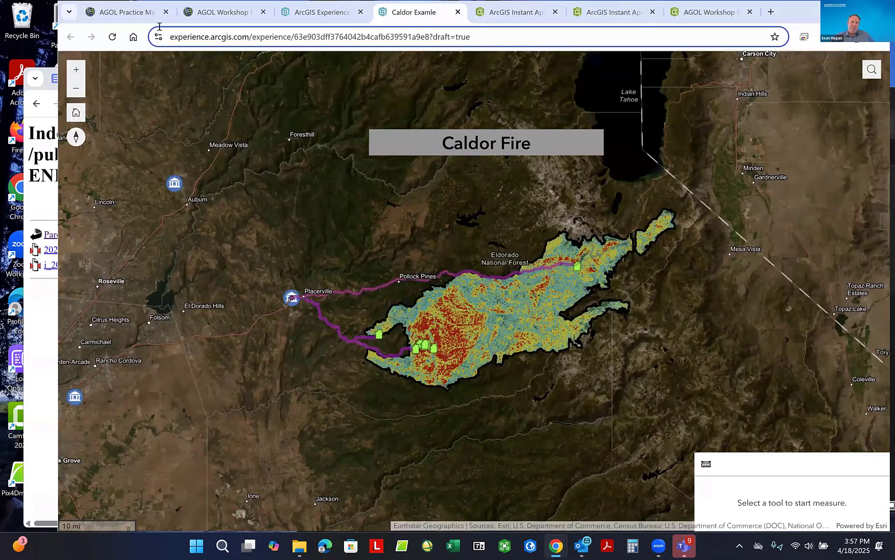
left_click_drag(168, 34, 326, 53)
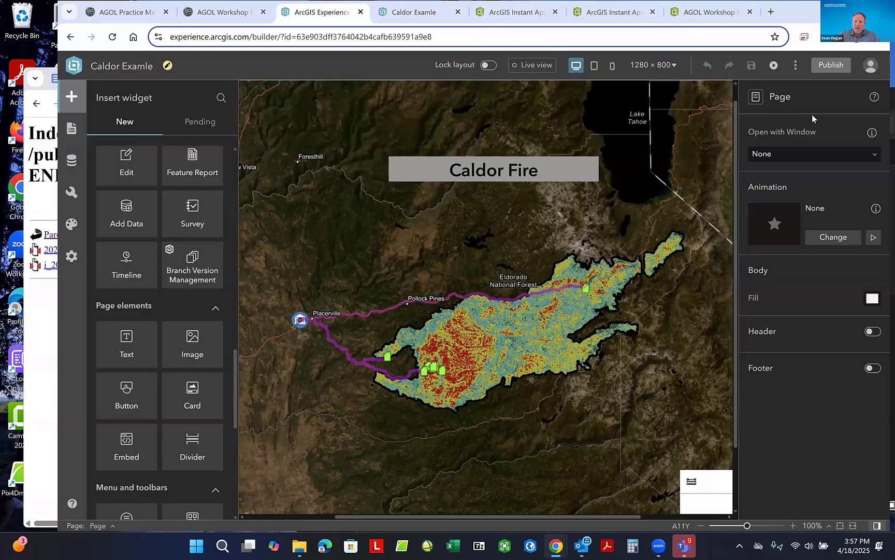
left_click(796, 66)
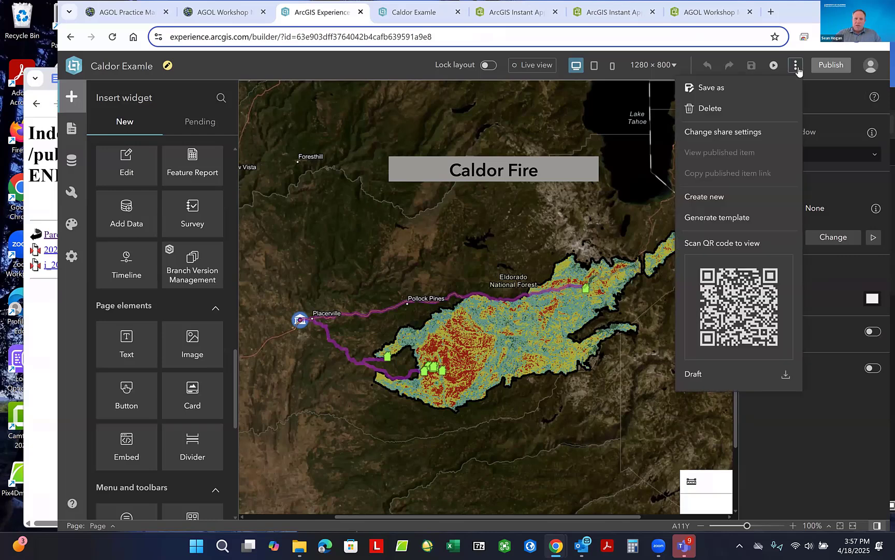
left_click(796, 65)
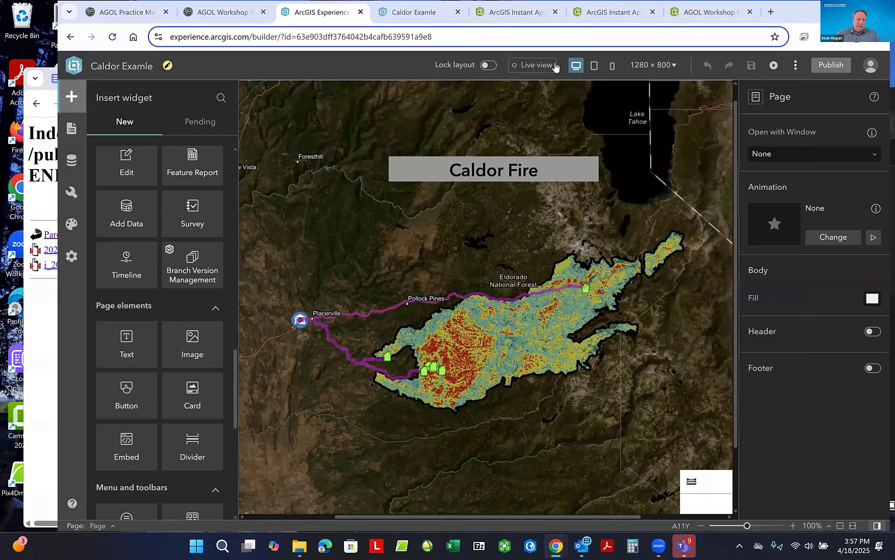
scroll(380, 167, "down", 1)
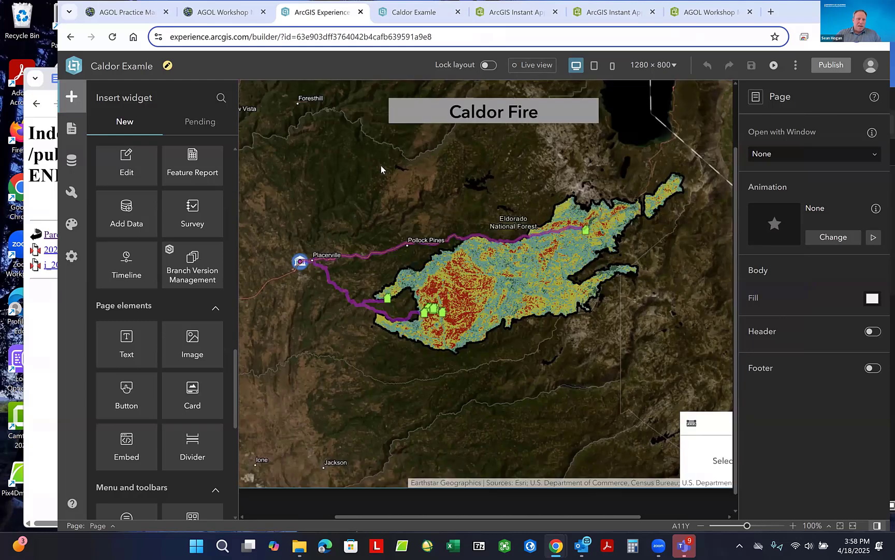
scroll(380, 165, "down", 1)
scroll(207, 295, "down", 5)
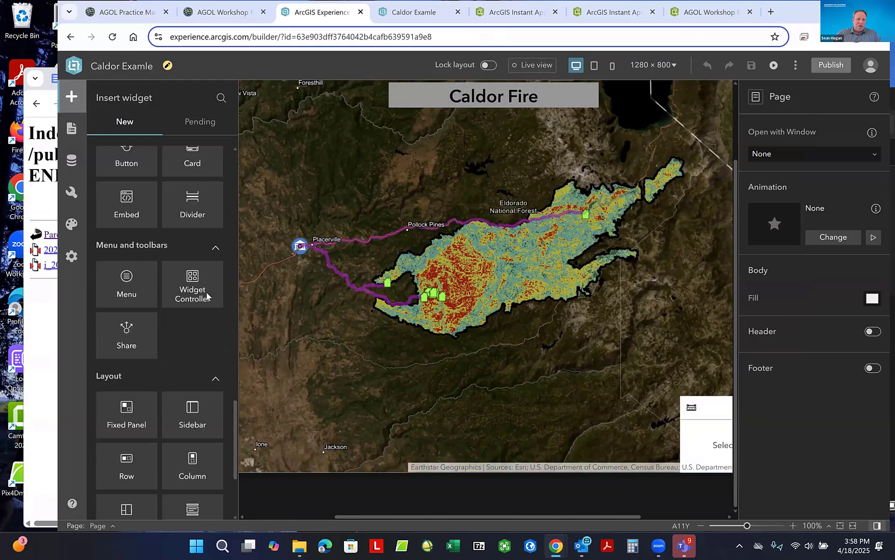
scroll(207, 295, "down", 3)
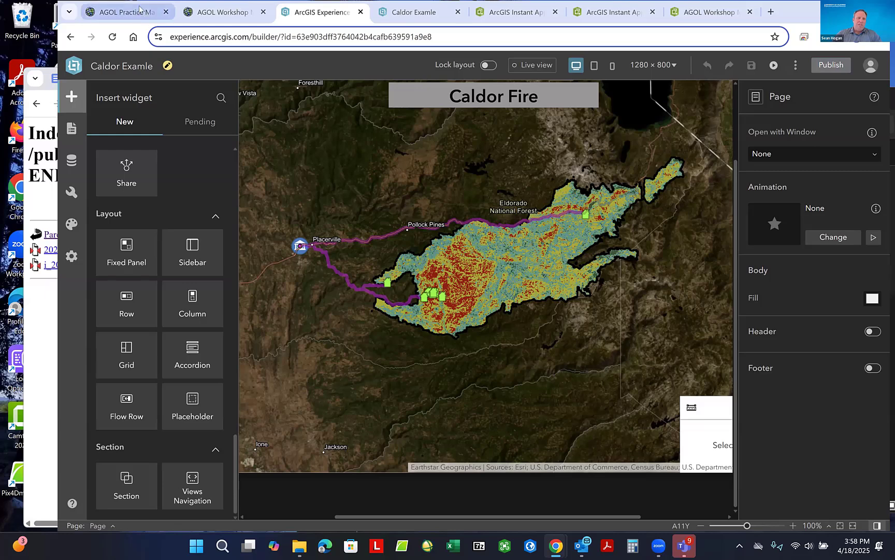
left_click(77, 68)
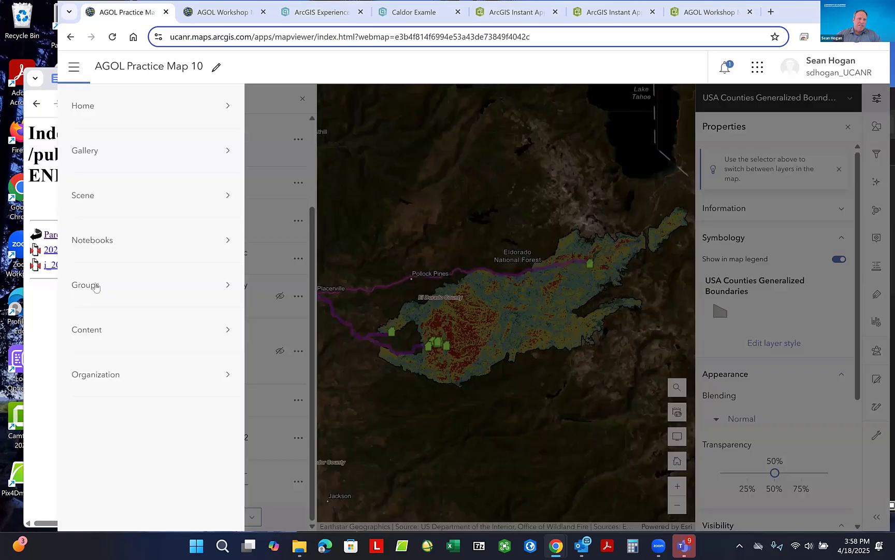
- Open the Caldor Examle item's details page from the Content section
left_click(98, 330)
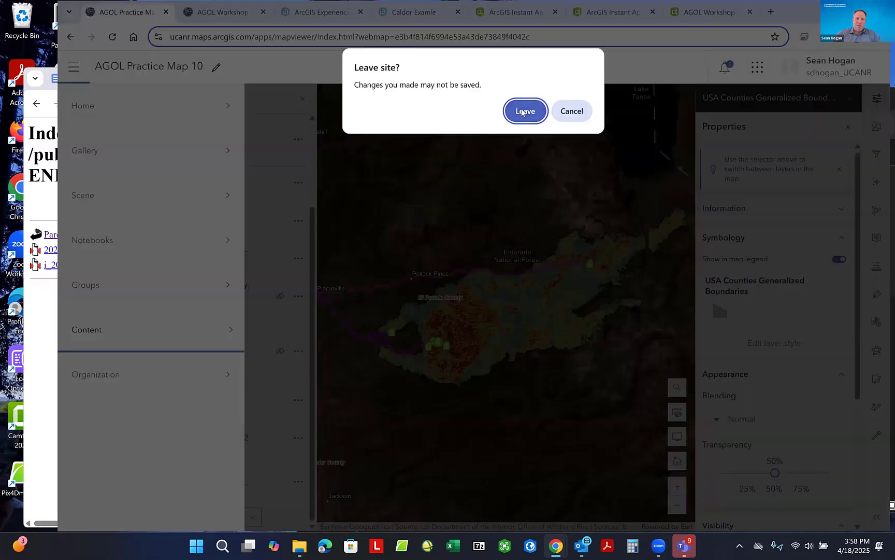
left_click(525, 111)
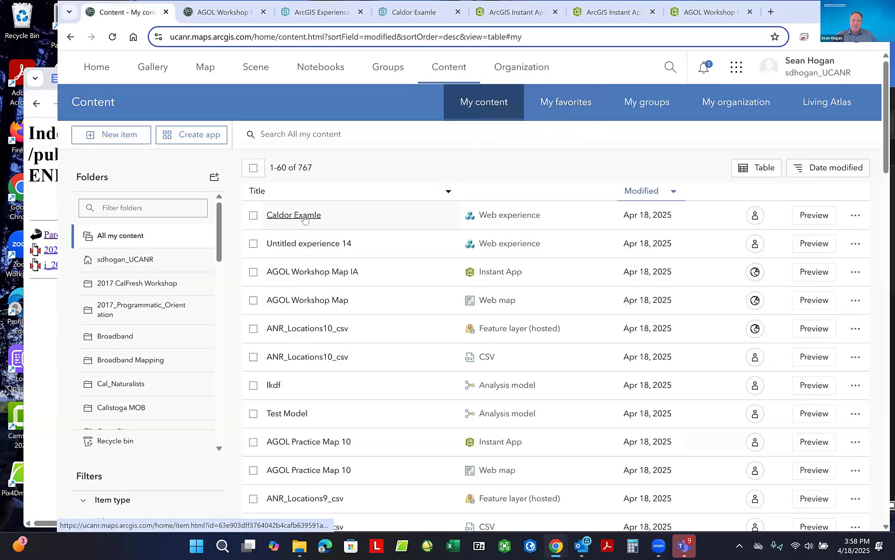
left_click(304, 217)
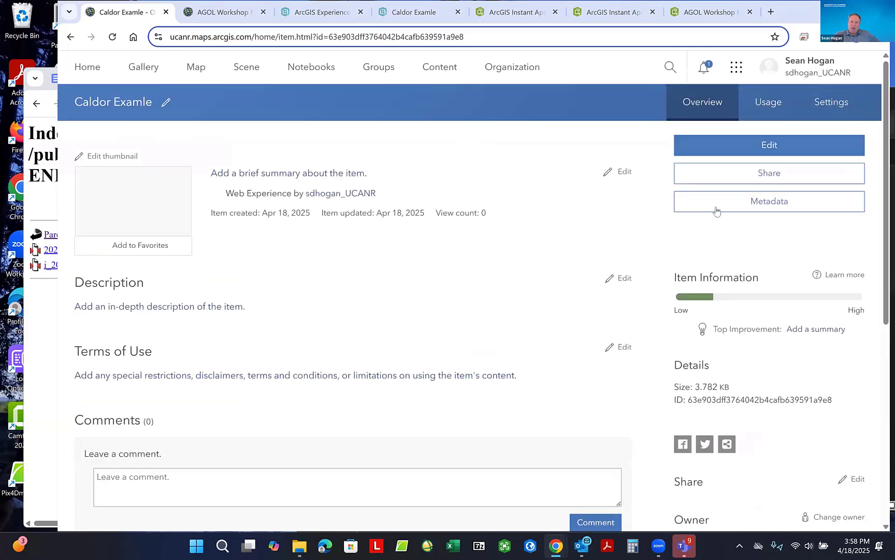
- Share the Caldor Examle item with Everyone (public) and save
left_click(766, 176)
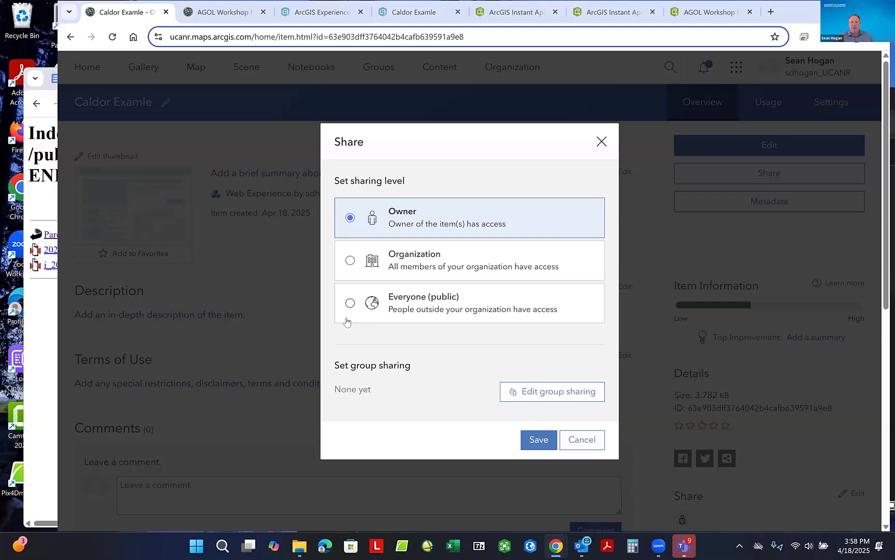
left_click(385, 309)
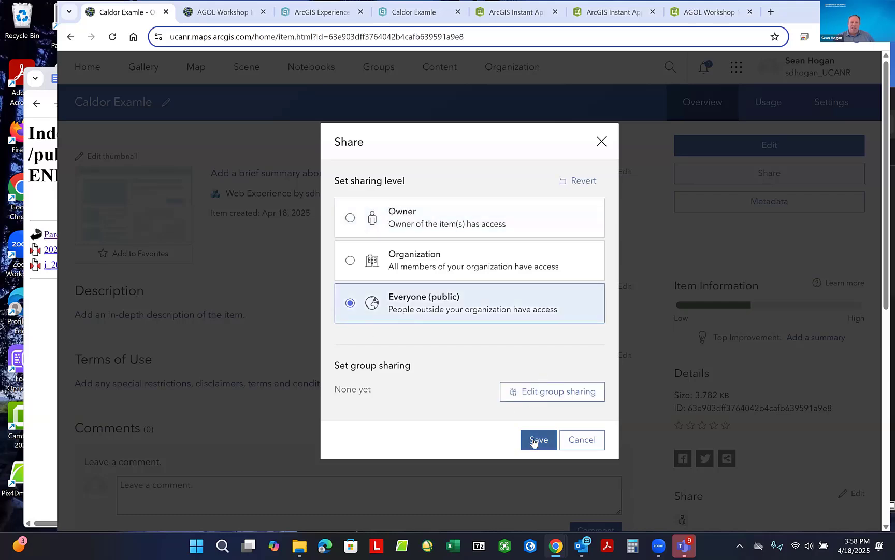
left_click(533, 438)
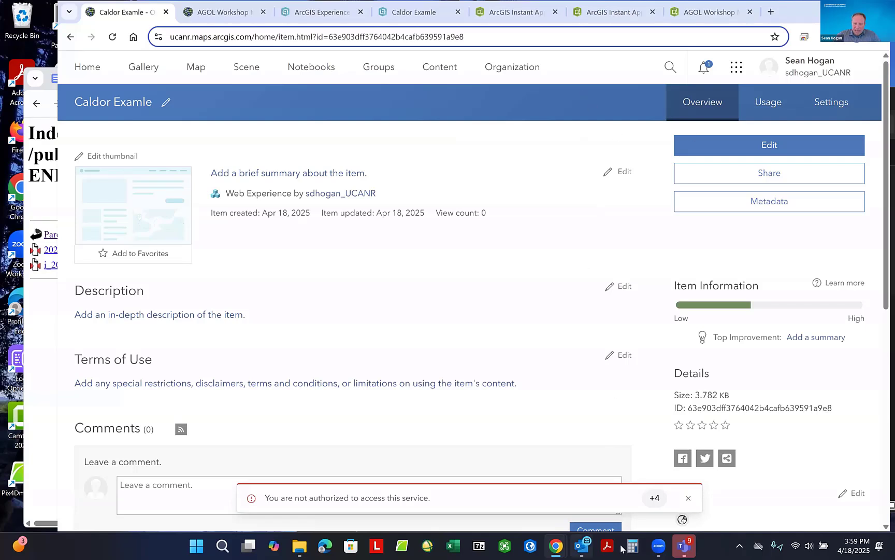
mouse_move(581, 549)
- Minimize Chrome and move the Downloads folder window up and left toward the screen centre
left_click(823, 12)
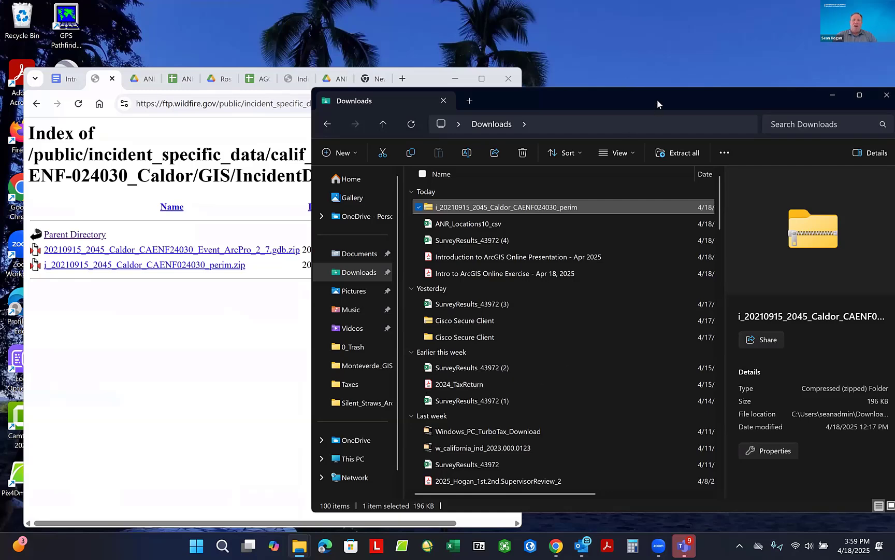
left_click_drag(657, 100, 528, 50)
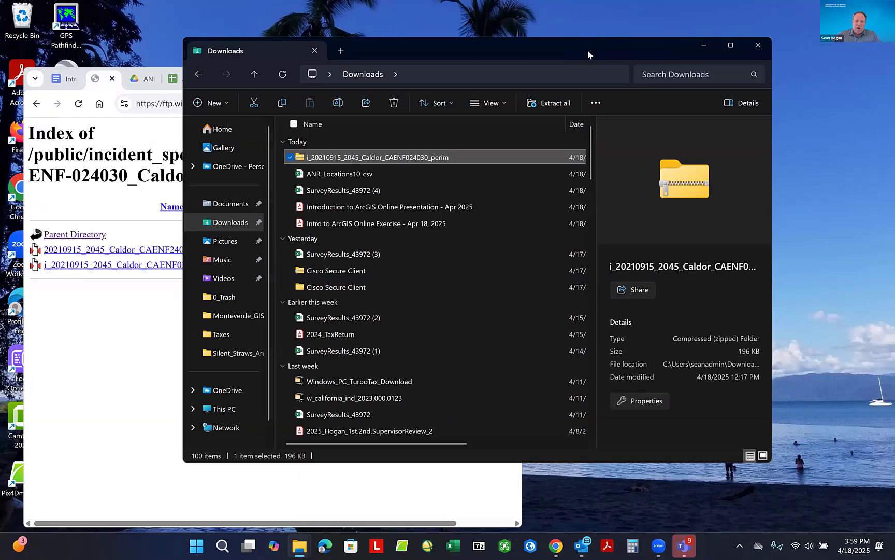
left_click(380, 459)
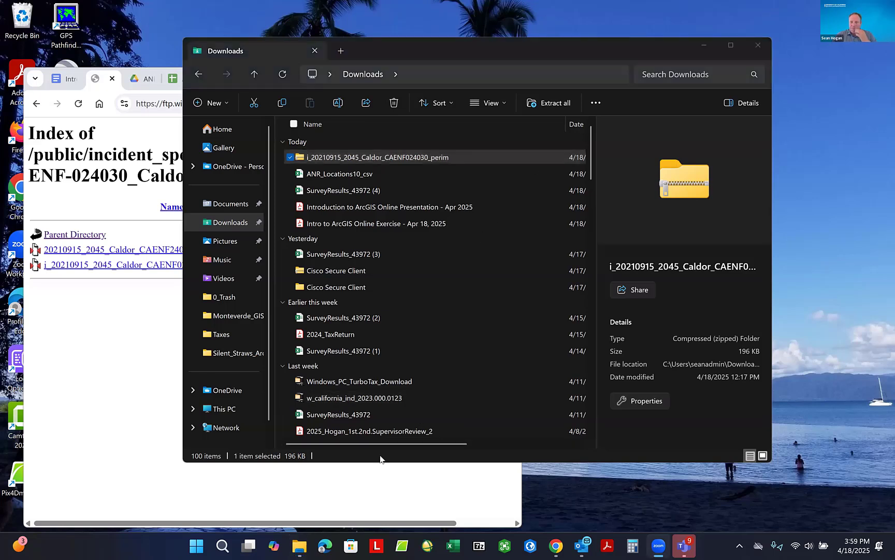